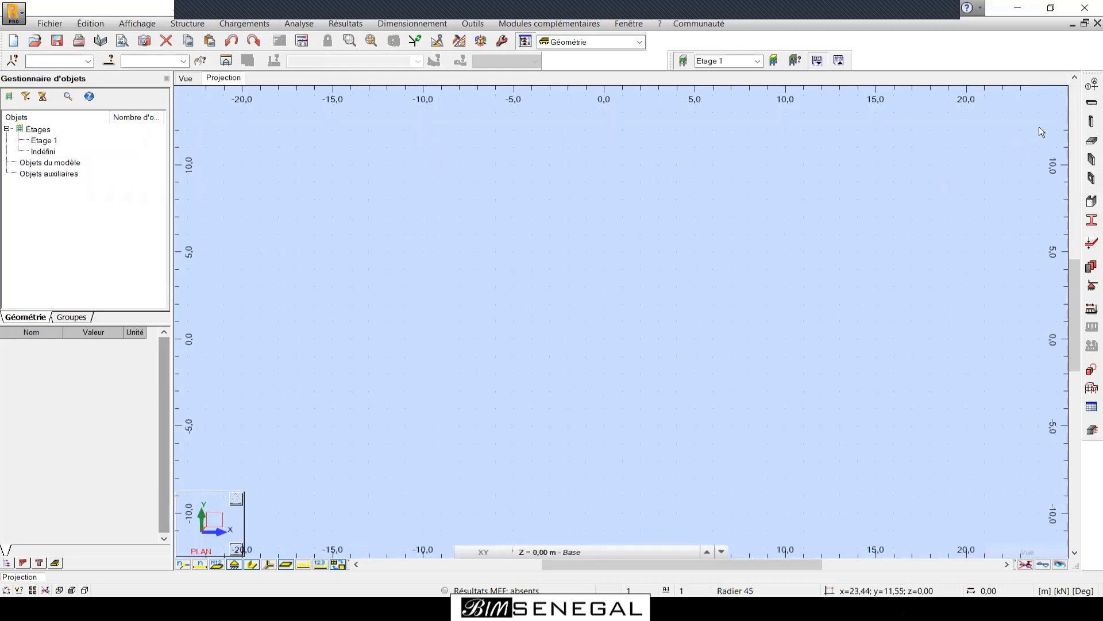
click(1090, 105)
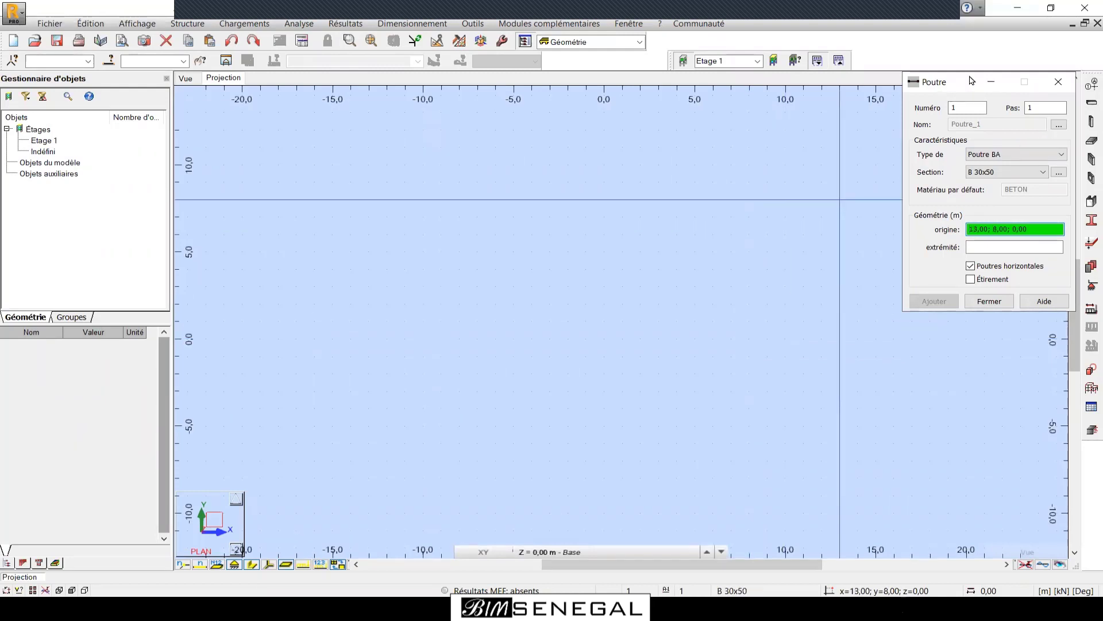
drag(953, 90, 356, 160)
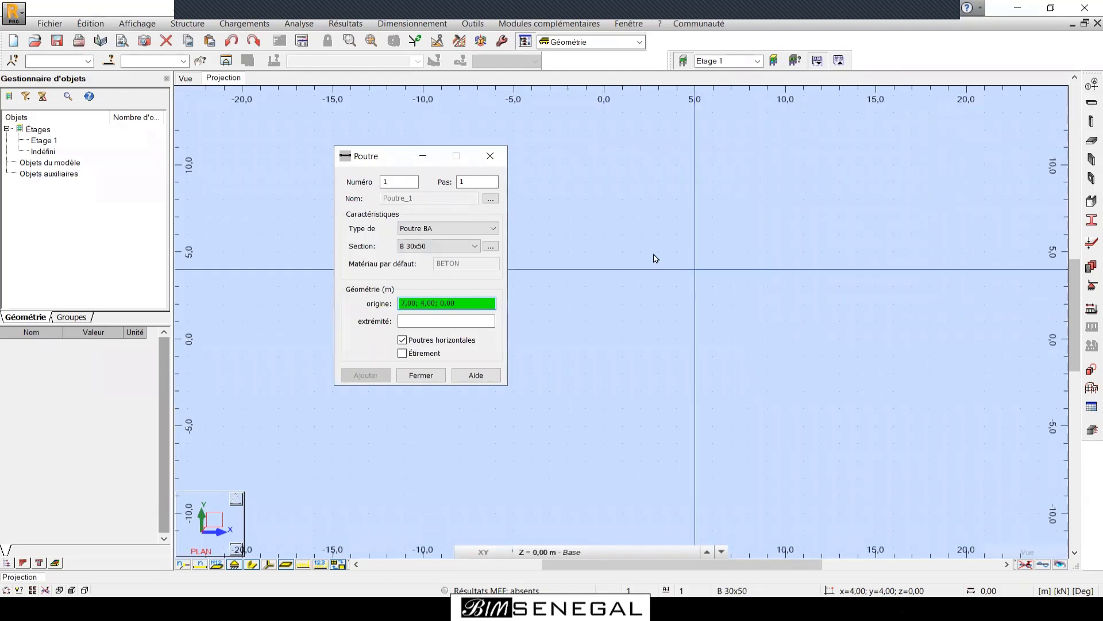
click(486, 155)
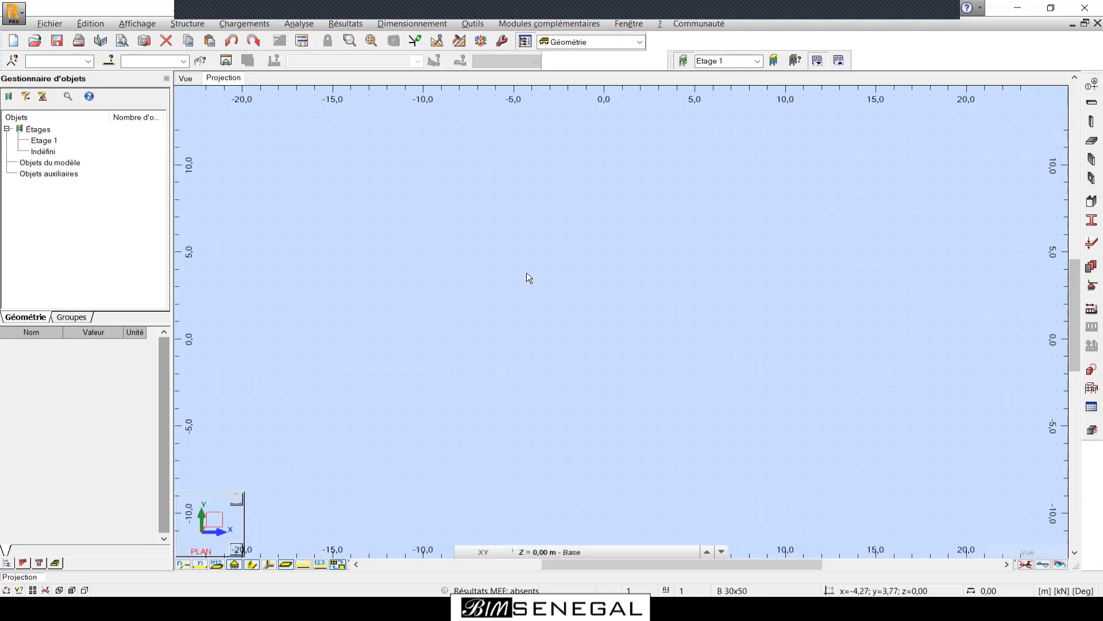
Switch to SketchBook and draw a red vertical line between the first two columns, a sagging curve under the elevation, and a bracket along the plan's left end.
key(alt+Tab)
key(alt+Tab)
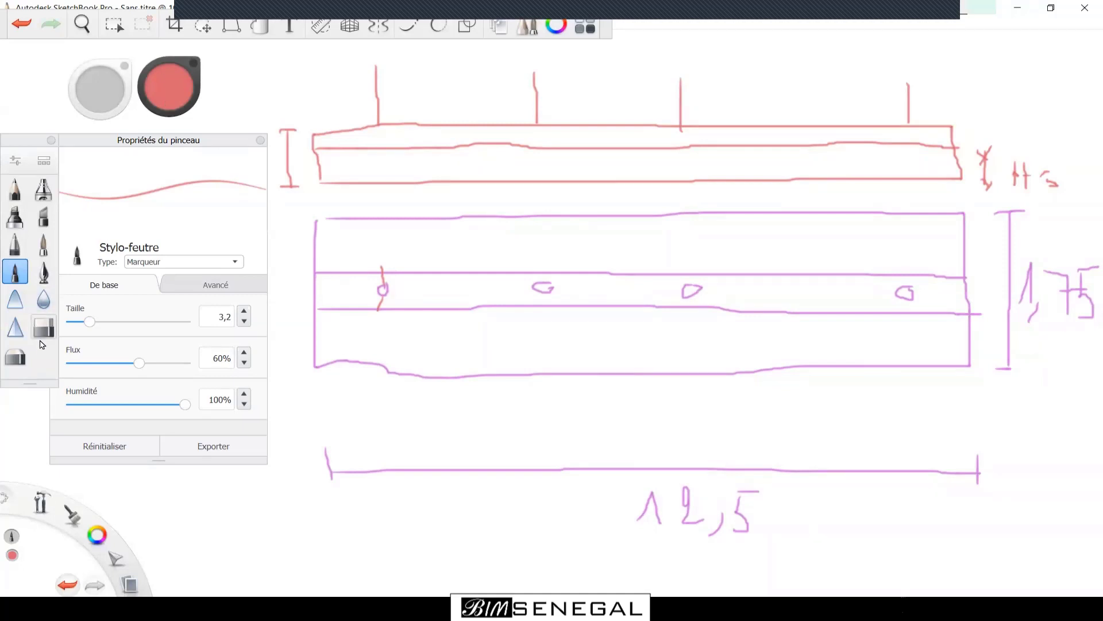
drag(462, 149, 472, 462)
drag(325, 377, 344, 385)
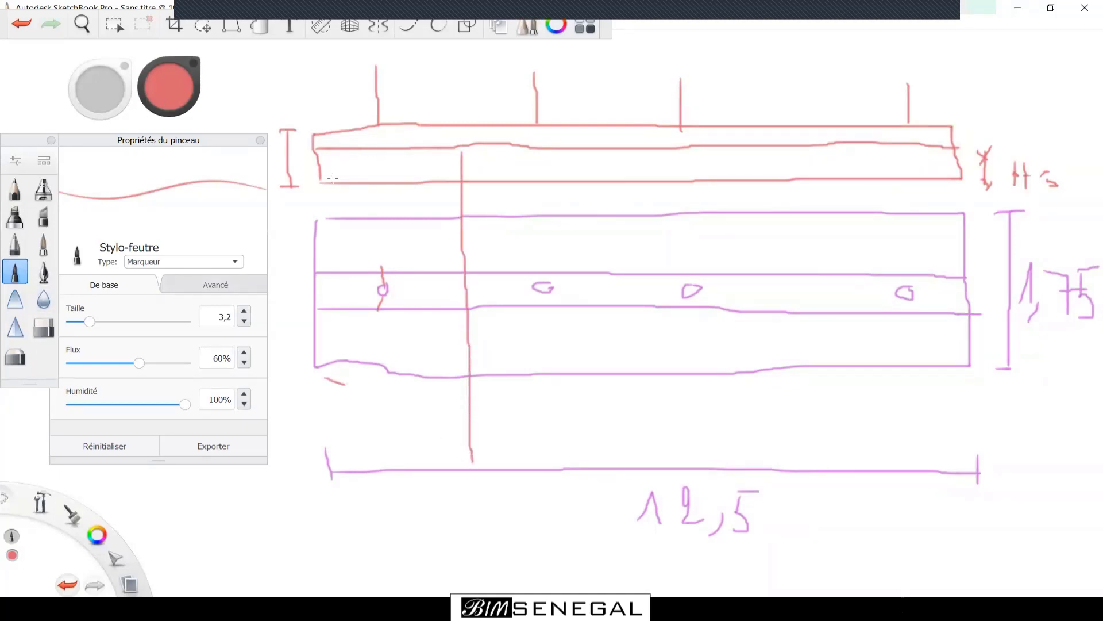
mouse_move(320, 186)
mouse_down()
mouse_move(339, 204)
mouse_move(452, 228)
mouse_move(609, 235)
mouse_move(794, 230)
mouse_move(949, 183)
mouse_up()
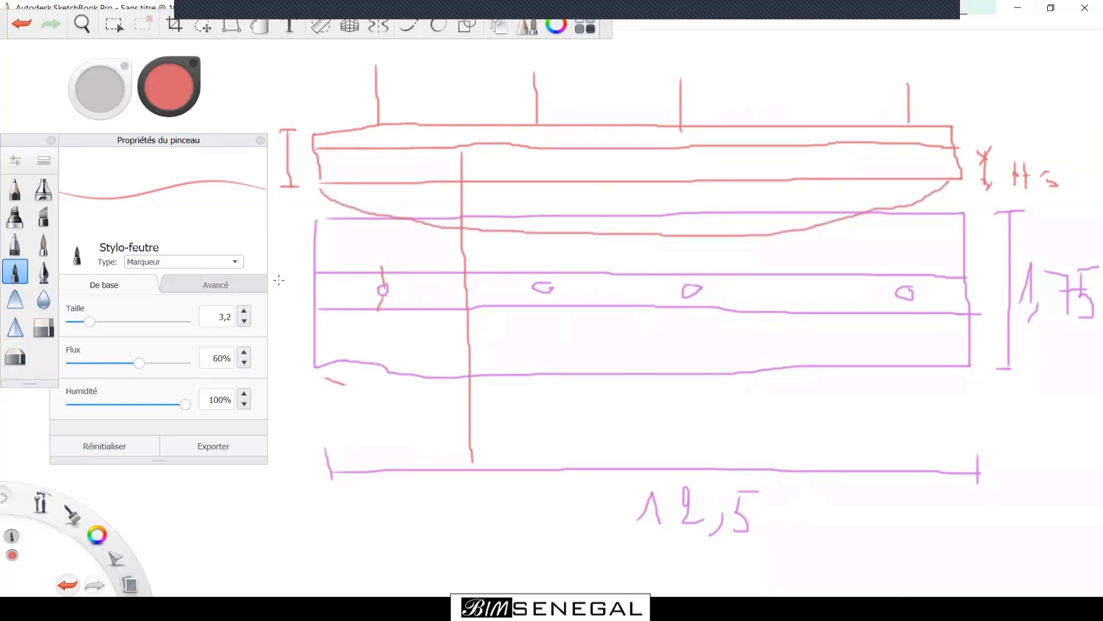
drag(195, 143, 105, 153)
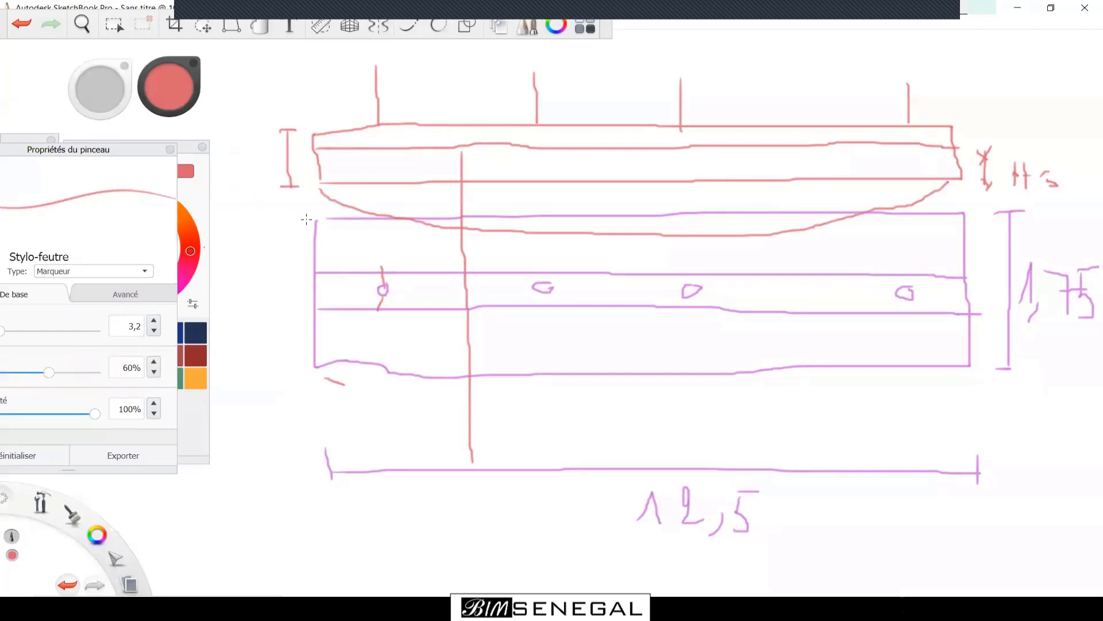
mouse_move(306, 219)
mouse_down()
mouse_move(261, 250)
mouse_move(264, 316)
mouse_move(311, 370)
mouse_move(256, 247)
mouse_move(286, 214)
mouse_move(313, 226)
mouse_move(261, 316)
mouse_move(314, 359)
mouse_move(290, 358)
mouse_move(296, 210)
mouse_move(258, 305)
mouse_move(310, 362)
mouse_move(256, 230)
mouse_move(292, 357)
mouse_up()
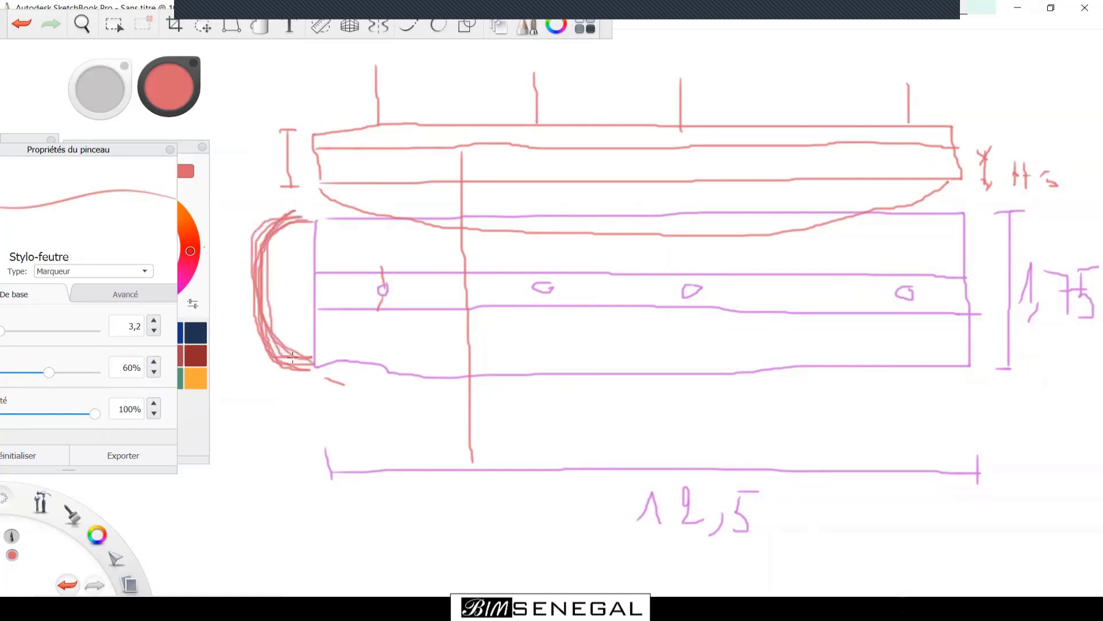
mouse_move(57, 148)
mouse_down()
mouse_move(315, 116)
mouse_move(163, 123)
mouse_move(153, 112)
mouse_move(141, 115)
mouse_move(217, 114)
mouse_move(180, 130)
mouse_move(159, 114)
mouse_move(140, 128)
mouse_up()
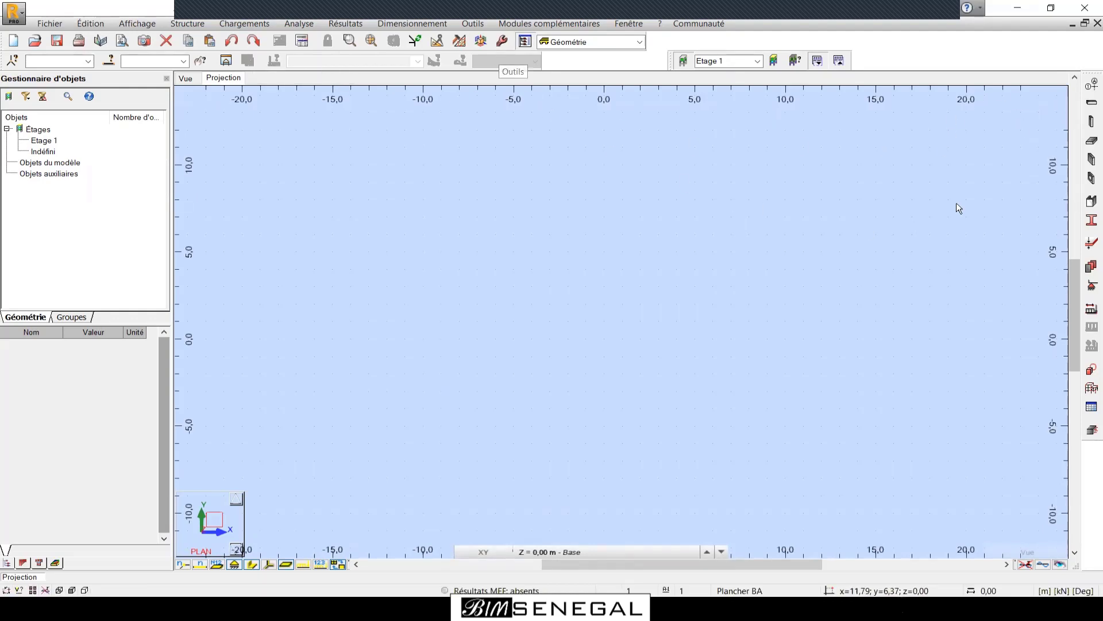
Switch to Robot Structural Analysis and open the construction lines definition.
click(1088, 92)
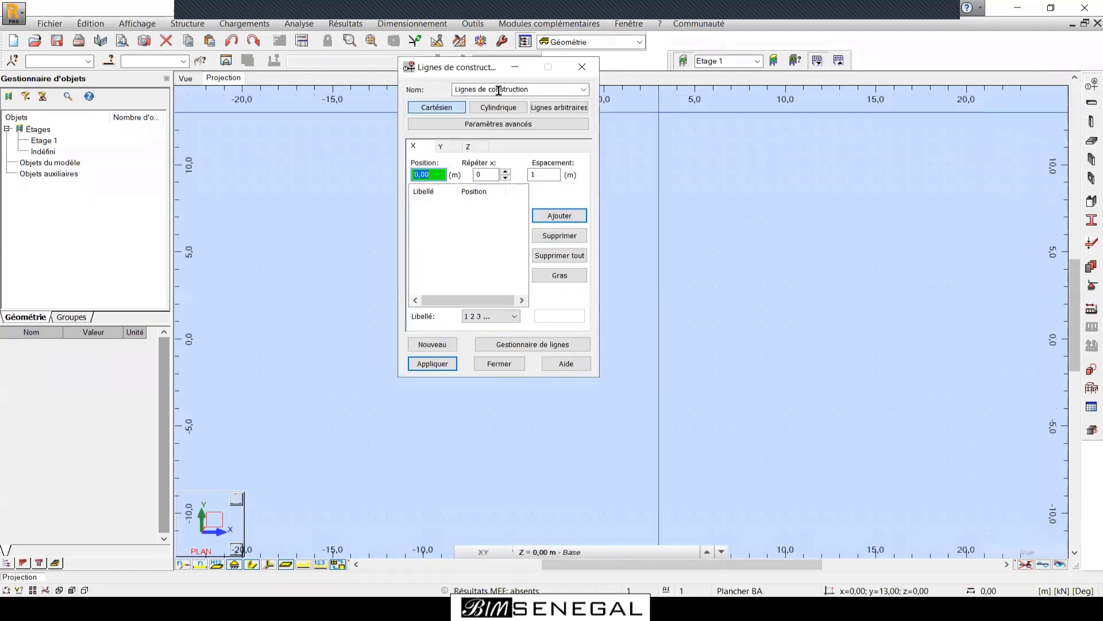
drag(474, 104, 311, 104)
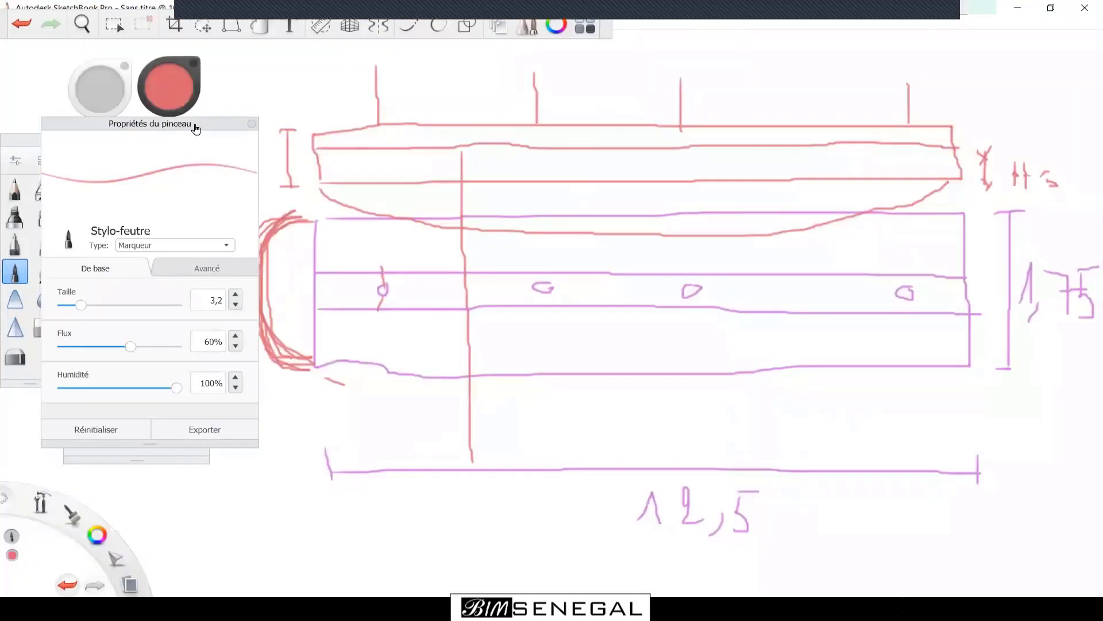
In SketchBook, circle the plan's lower-left corner and draw red dimension marks from the left end to the first column and the adjacent vertical line.
drag(195, 129, 45, 166)
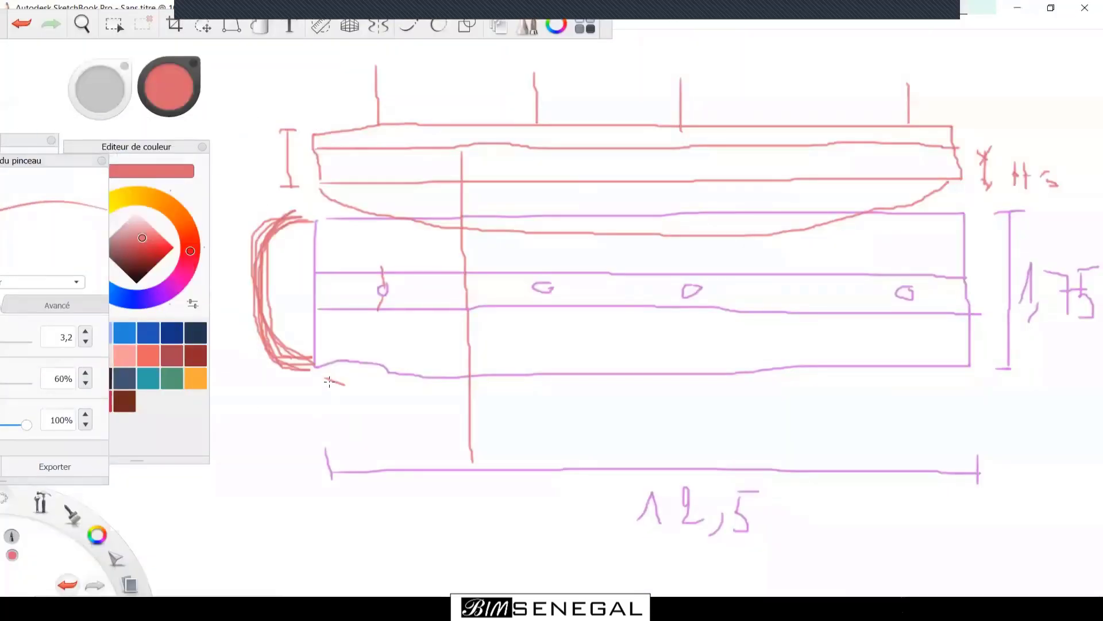
mouse_move(317, 365)
mouse_down()
mouse_move(296, 382)
mouse_move(313, 359)
mouse_move(302, 391)
mouse_move(292, 359)
mouse_move(304, 347)
mouse_up()
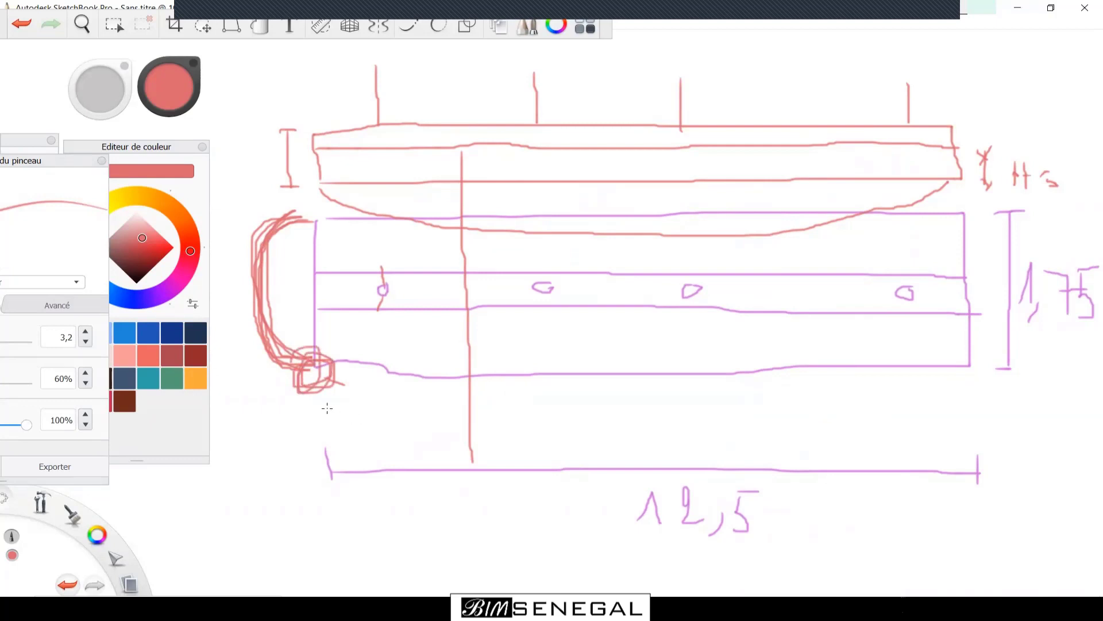
mouse_move(321, 412)
mouse_down()
mouse_move(471, 412)
mouse_move(473, 428)
mouse_move(454, 413)
mouse_up()
mouse_move(387, 396)
mouse_down()
mouse_move(391, 425)
mouse_move(400, 422)
mouse_move(374, 416)
mouse_up()
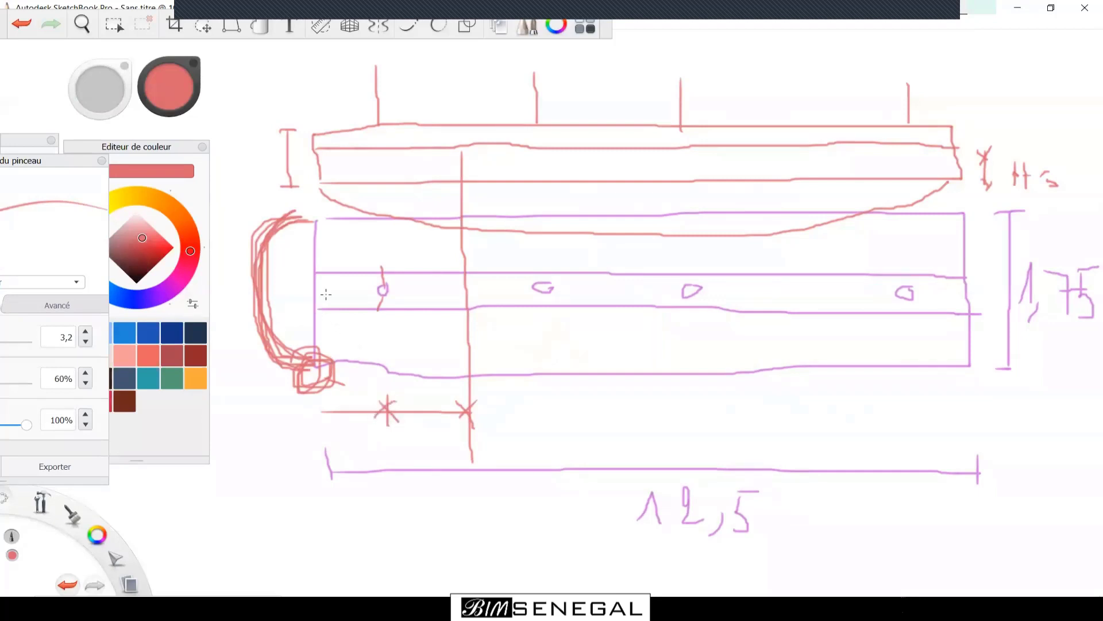
drag(322, 294, 373, 293)
Draw red vertical axis lines through the four columns and along the footing's right end.
drag(370, 55, 392, 503)
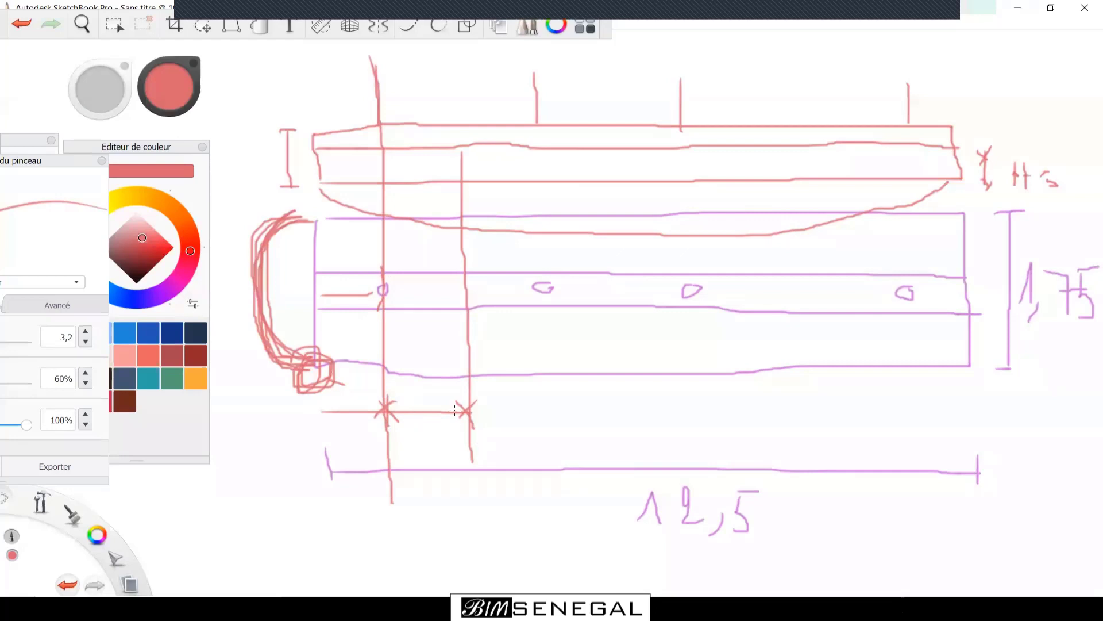
drag(535, 77, 547, 497)
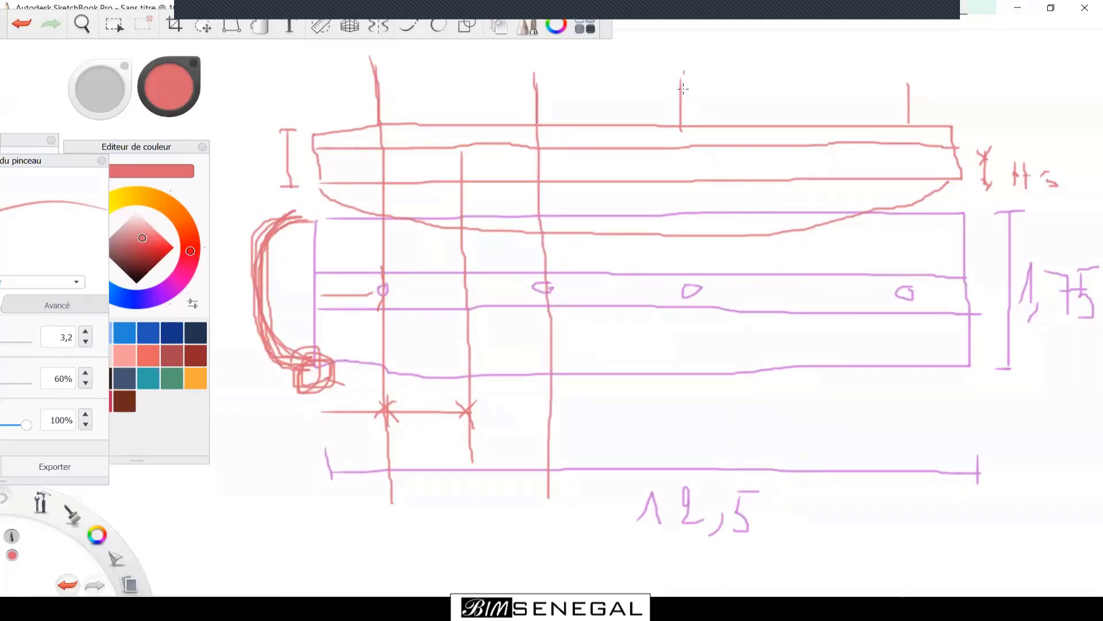
drag(684, 88, 697, 480)
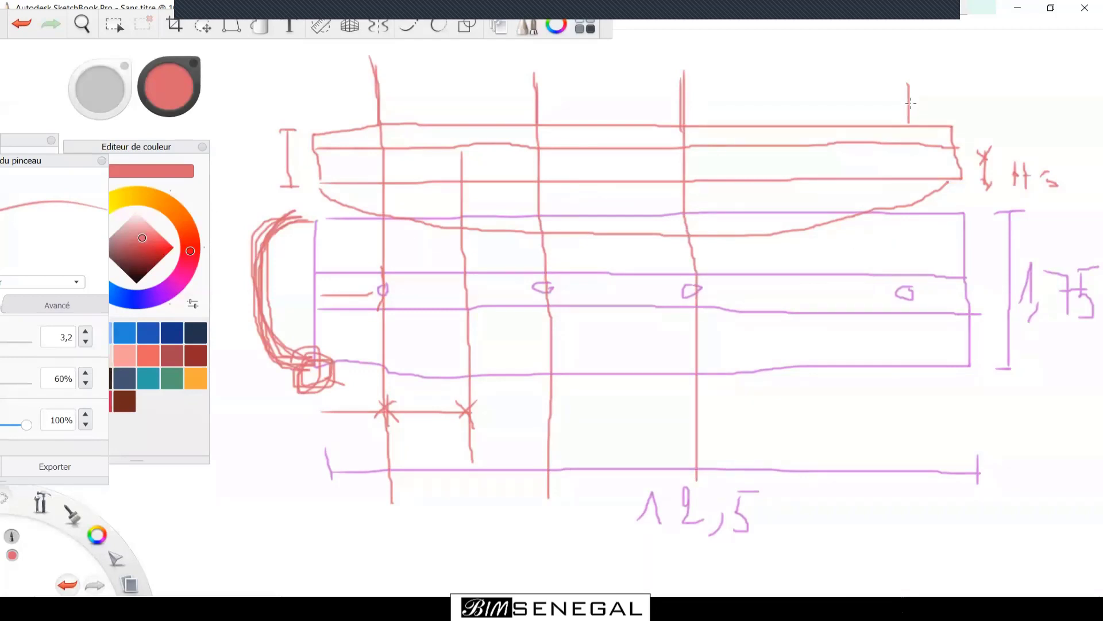
drag(910, 103, 899, 476)
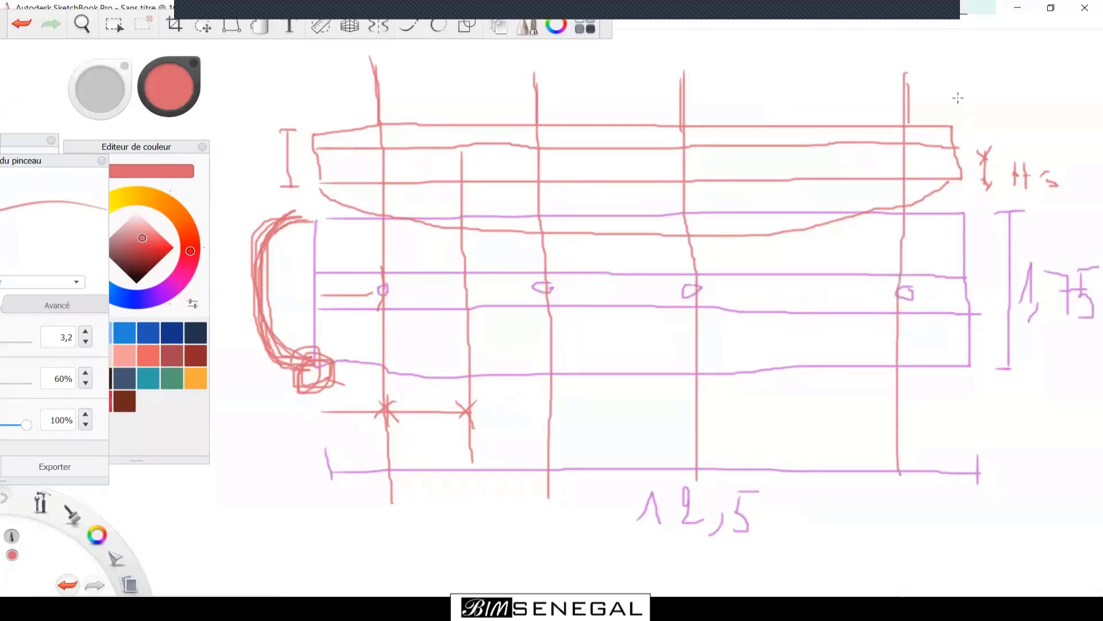
drag(955, 94, 978, 507)
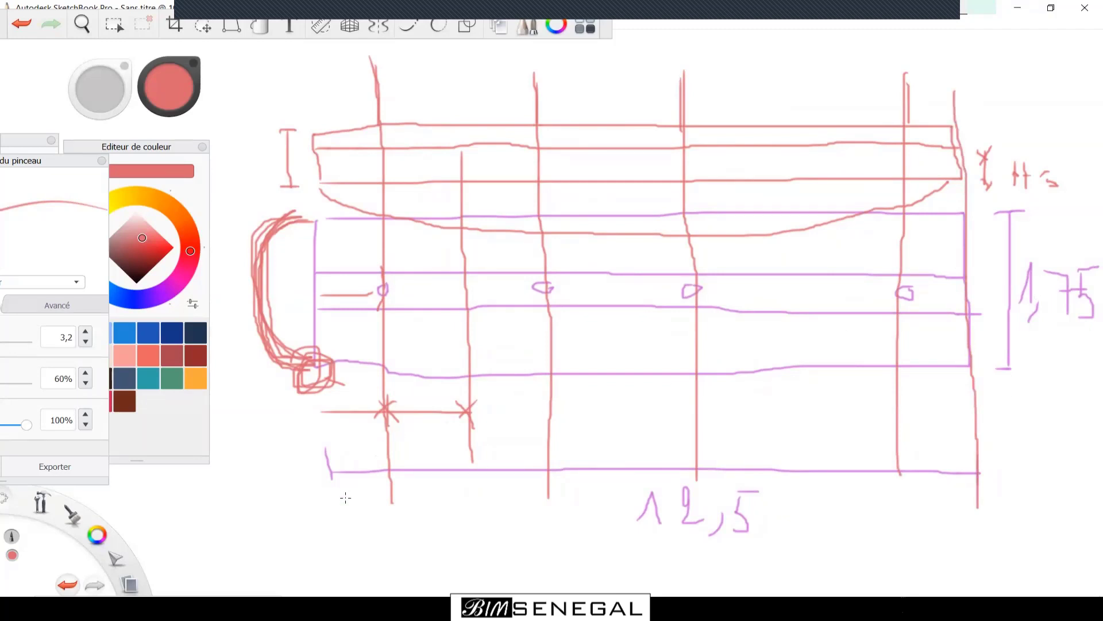
Sketch a horizontal axis arrow below the plan, starting from its left end, and label it X.
mouse_move(315, 495)
mouse_down()
mouse_move(319, 569)
mouse_move(561, 585)
mouse_up()
mouse_move(528, 555)
mouse_down()
mouse_move(550, 570)
mouse_move(546, 589)
mouse_up()
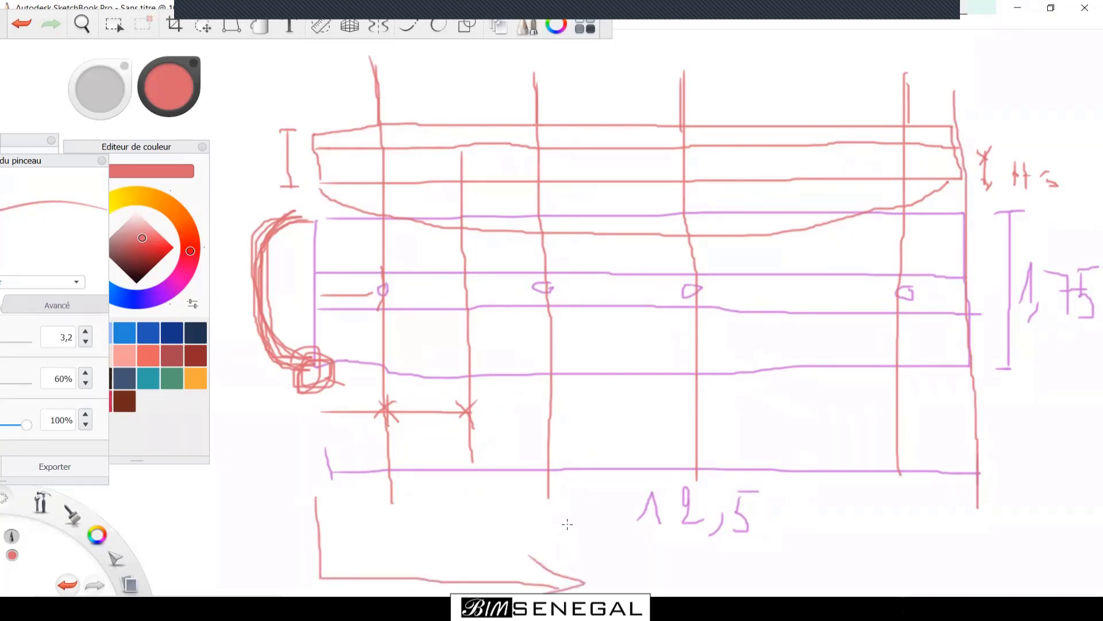
mouse_move(570, 523)
mouse_down()
mouse_move(595, 551)
mouse_move(556, 555)
mouse_up()
Switch to Robot Structural Analysis and set the repetition of the X construction lines to 1.
key(alt+Tab)
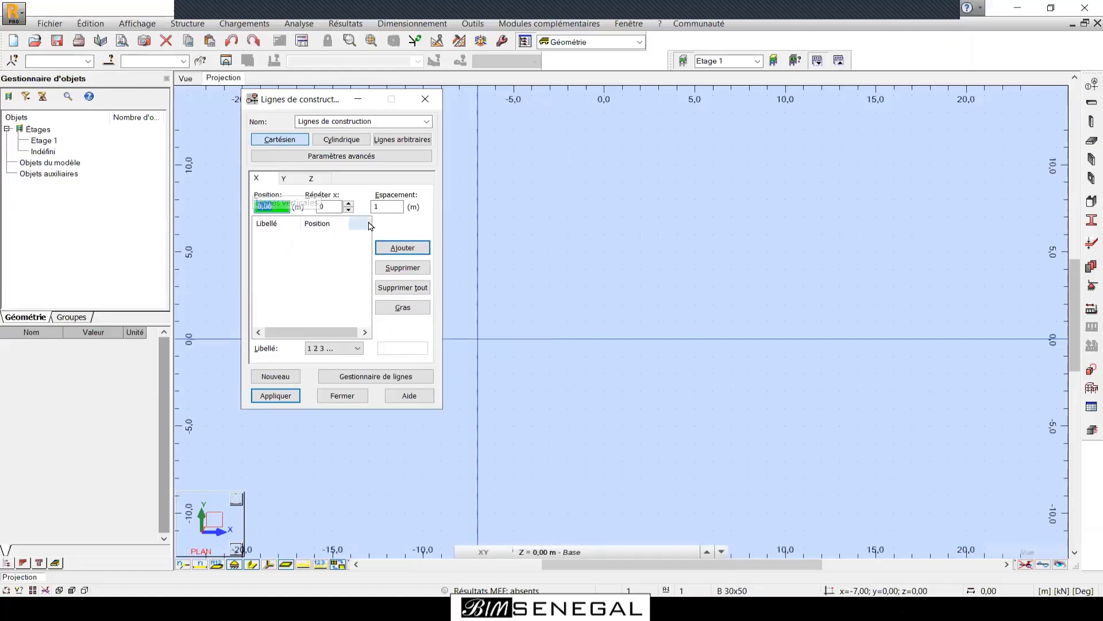
click(347, 204)
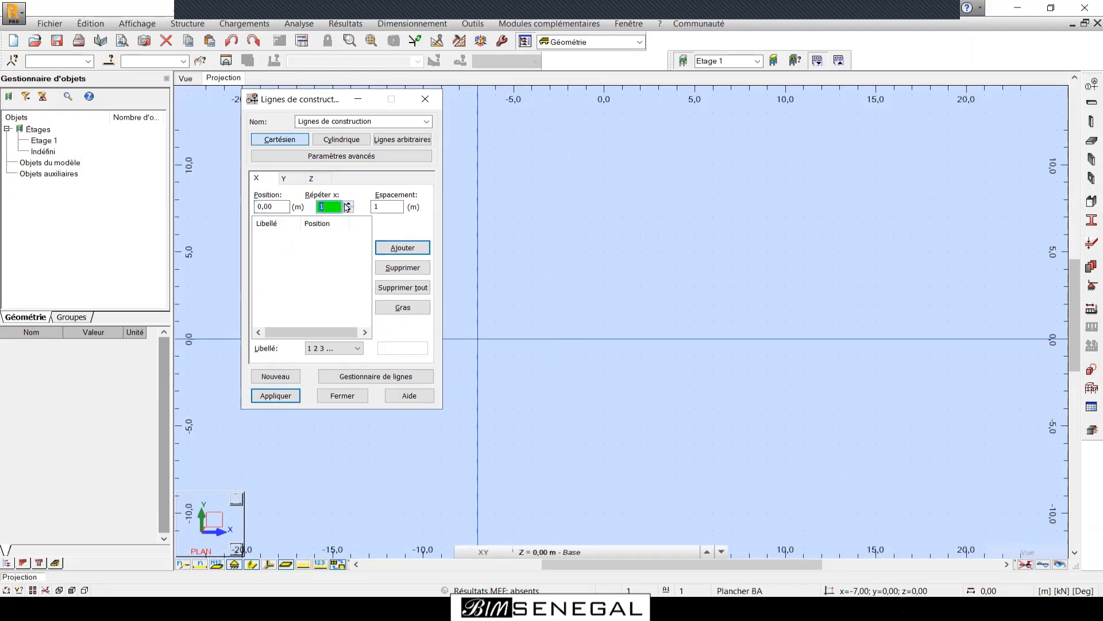
drag(340, 99, 261, 105)
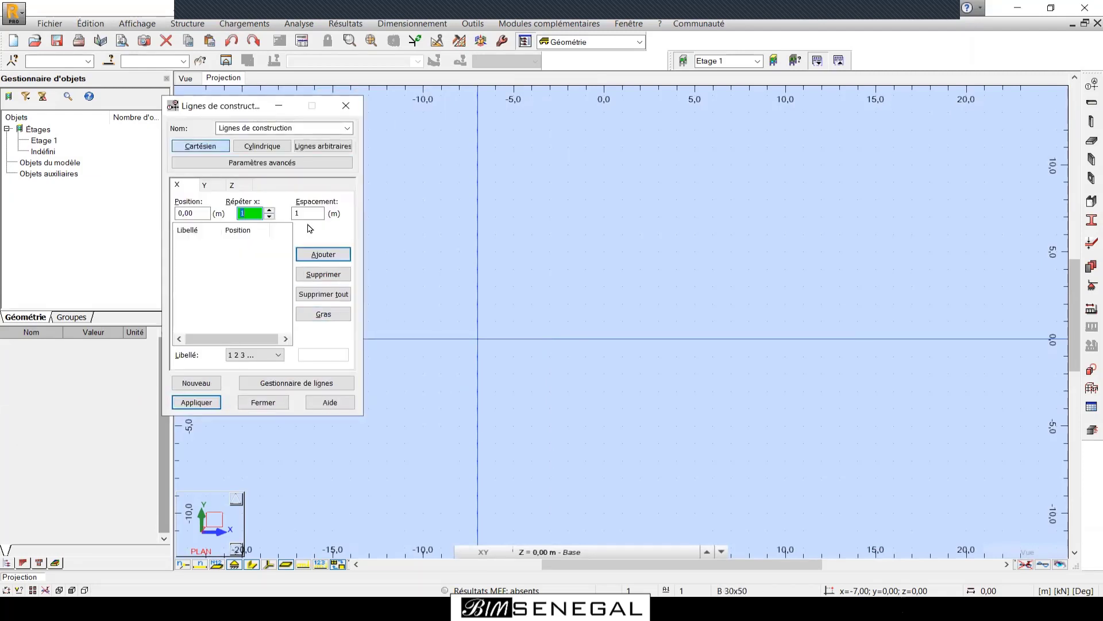
Mark the left-end-to-first-column distance on the sketch, and add X construction lines in Robot from position 0.00 with a 0.45 m spacing.
key(alt+Tab)
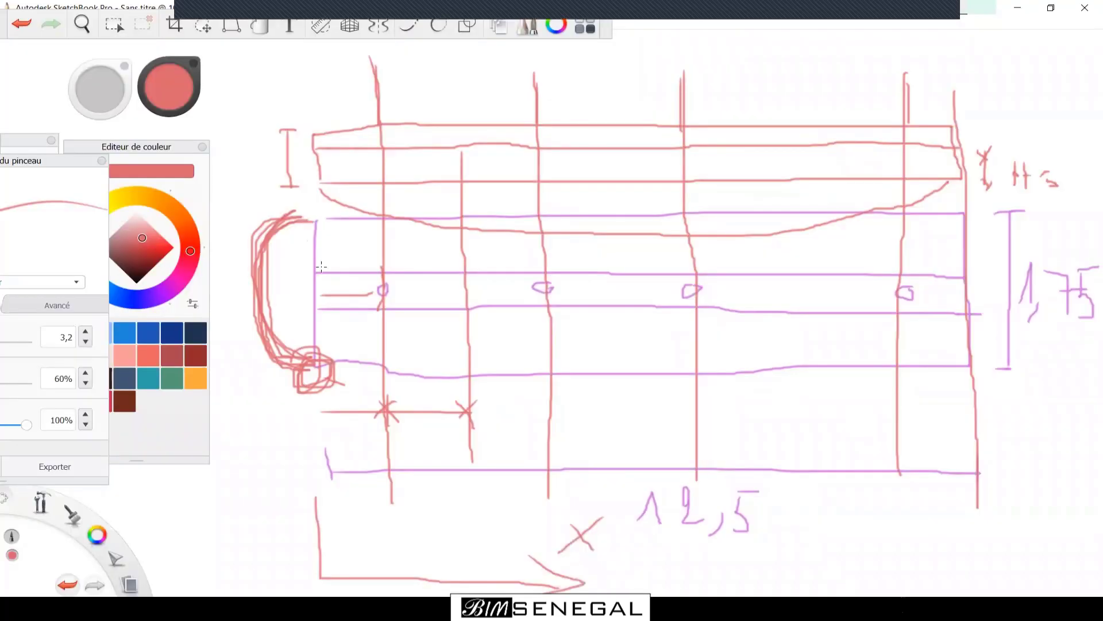
mouse_move(312, 257)
mouse_down()
mouse_move(397, 255)
mouse_move(299, 275)
mouse_up()
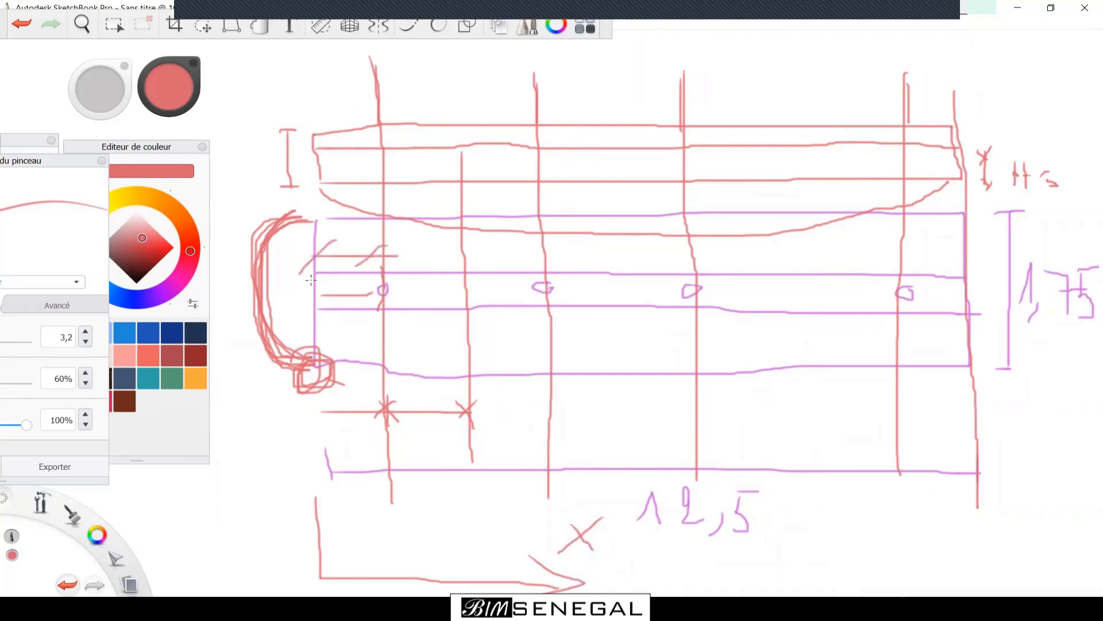
key(alt+Tab)
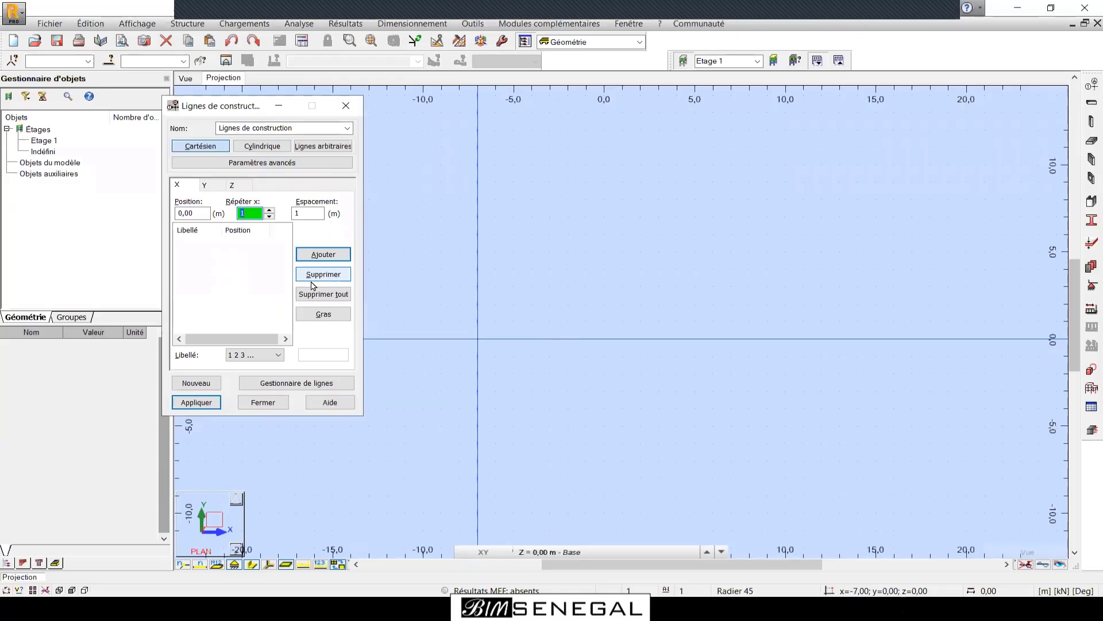
click(306, 214)
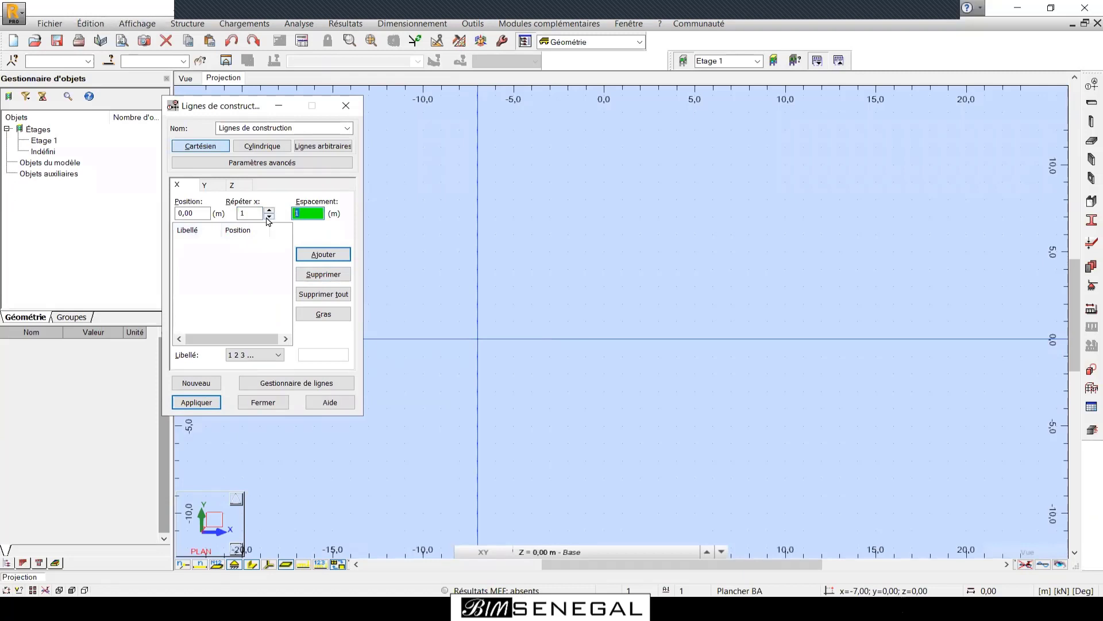
text(0,45)
click(322, 254)
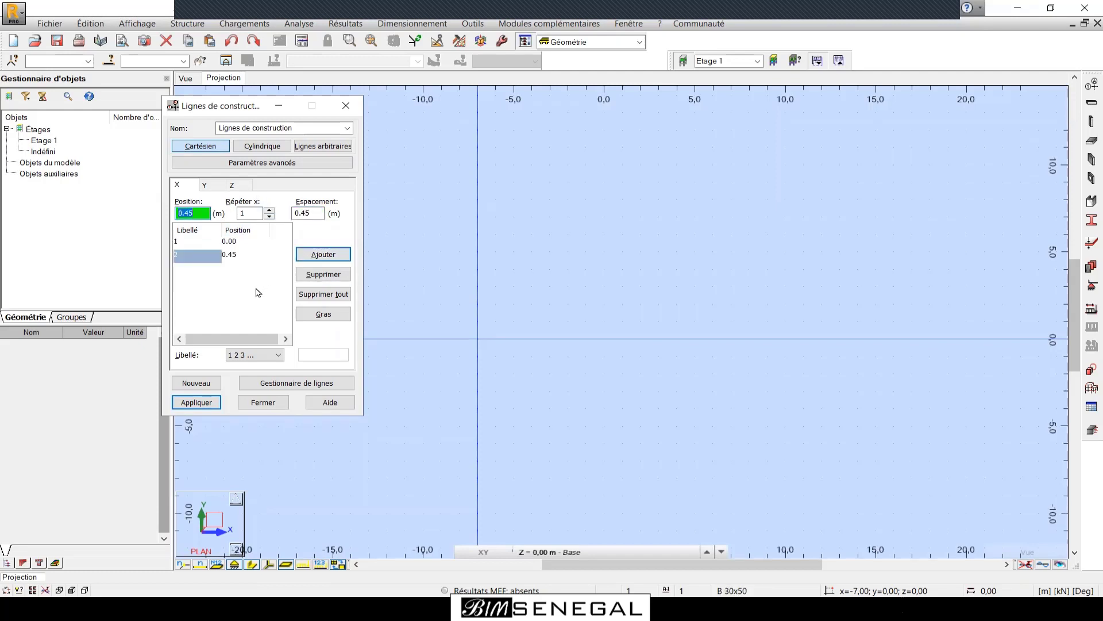
Switch to SketchBook and draw a red dimension line with end ticks between the first and second columns.
key(alt+Tab)
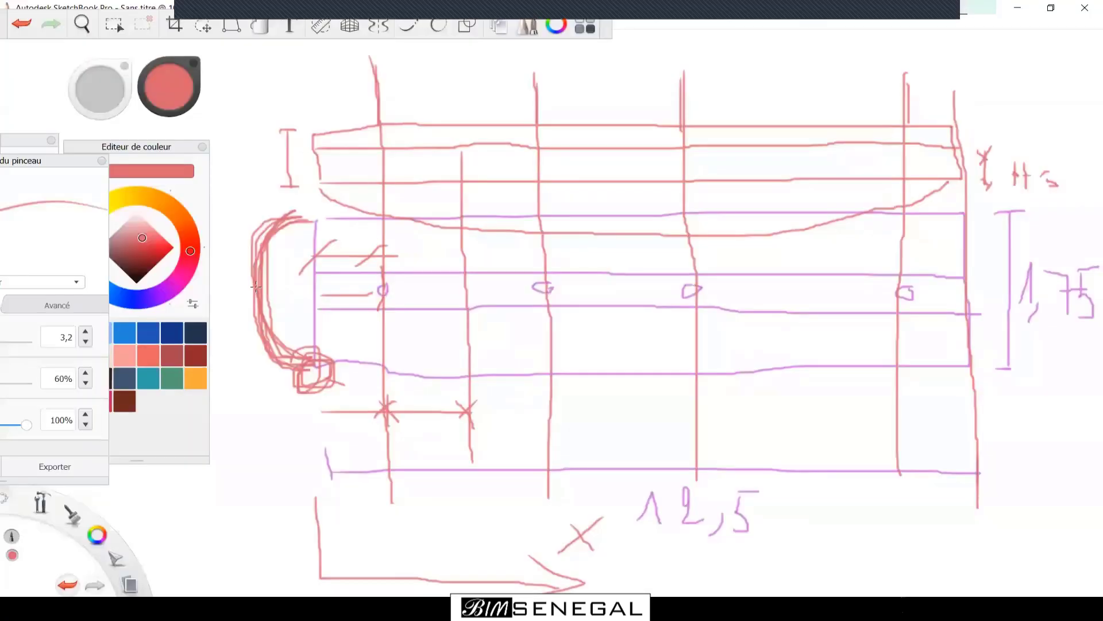
drag(382, 252, 537, 253)
drag(556, 233, 540, 264)
mouse_move(397, 238)
mouse_down()
mouse_move(373, 257)
mouse_move(402, 268)
mouse_up()
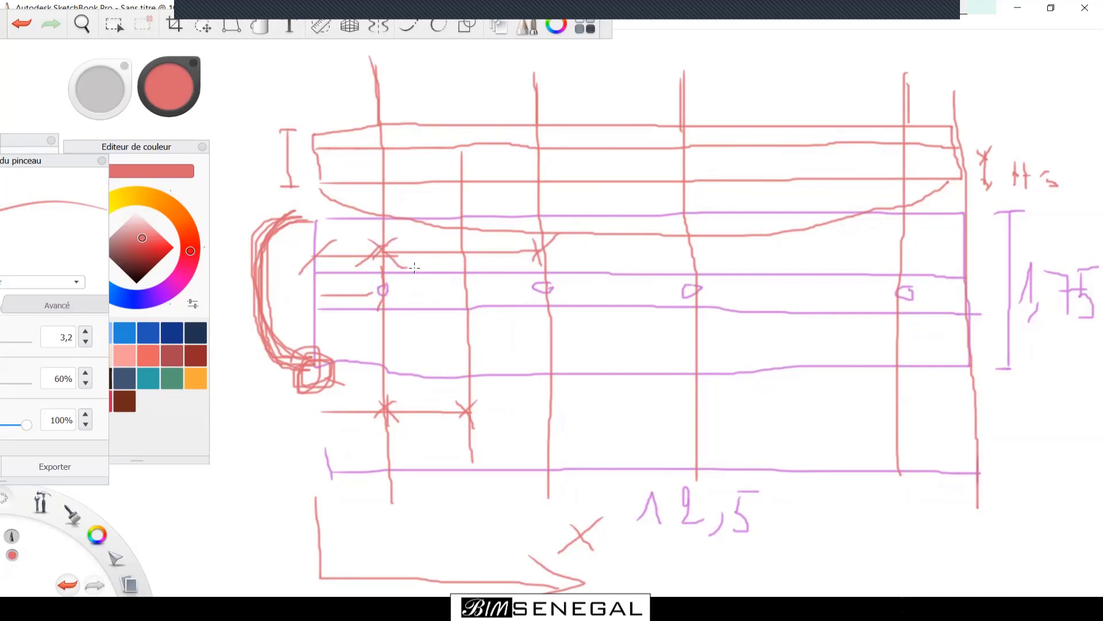
Switch to Robot Structural Analysis and add the next X construction line with a 4.20 m spacing.
key(alt+Tab)
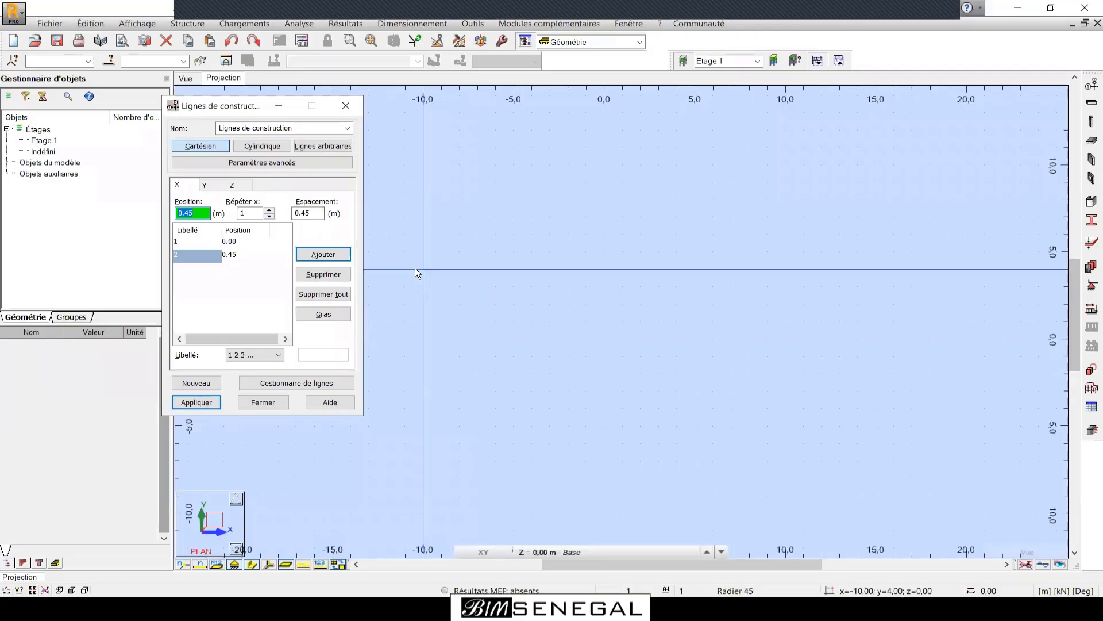
double_click(311, 213)
text(4.2)
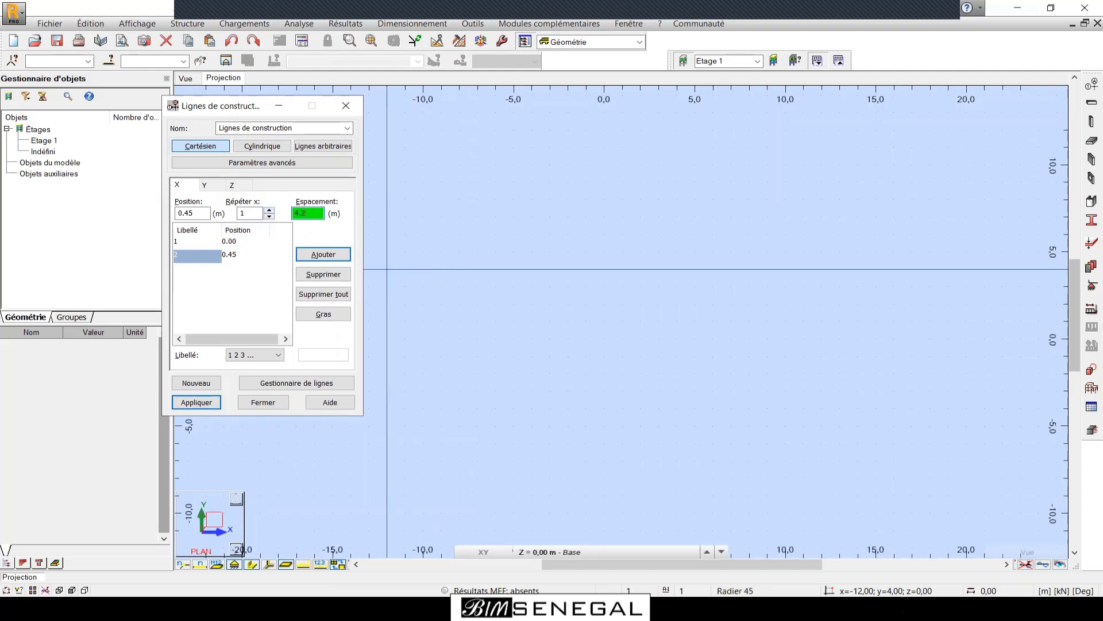
click(329, 257)
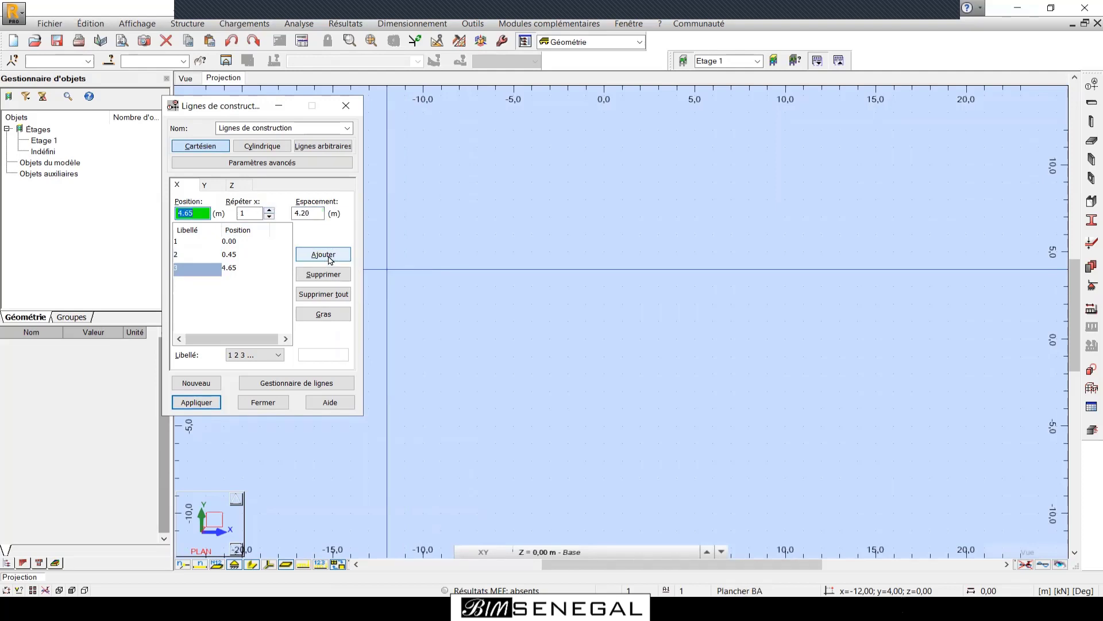
Add another X construction line with a 2.10 m spacing.
click(315, 215)
text(2)
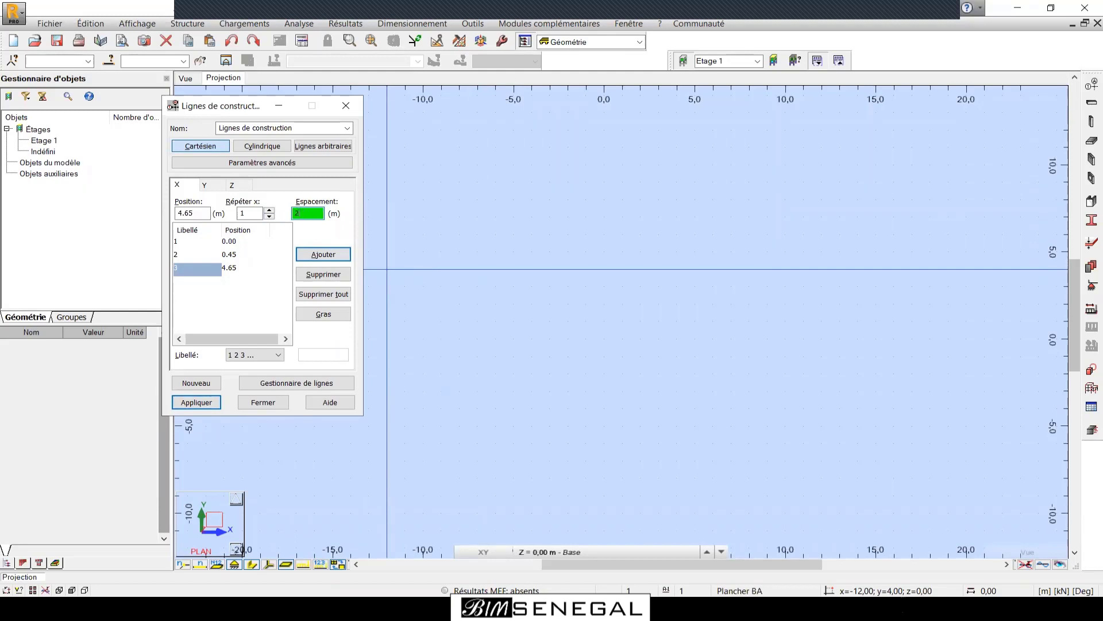
click(324, 255)
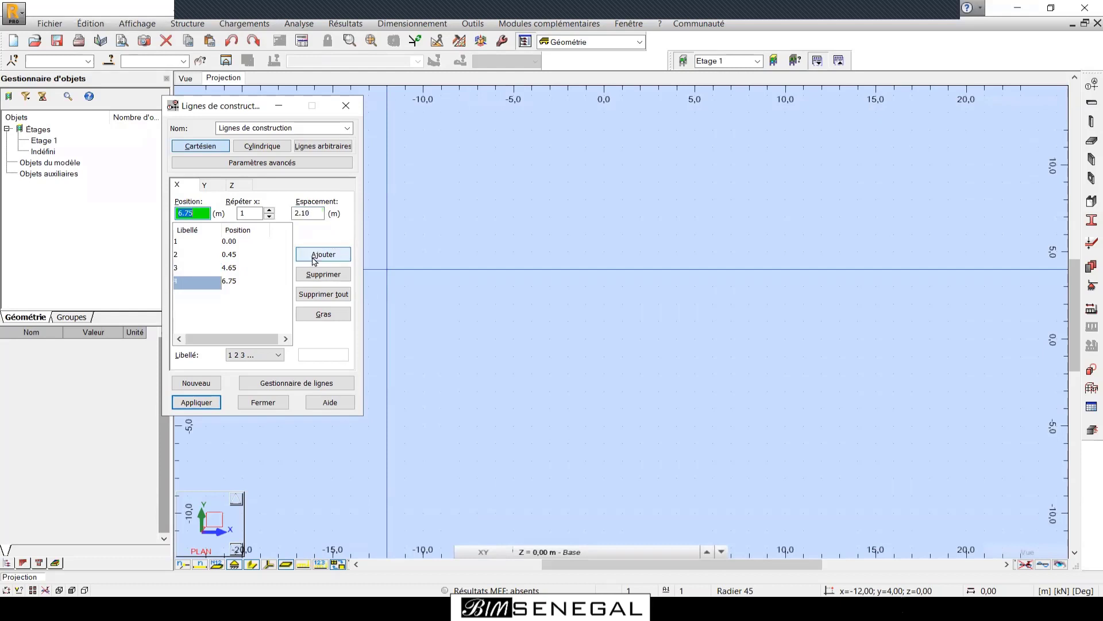
Add a further X construction line with a 4.40 m spacing.
double_click(303, 212)
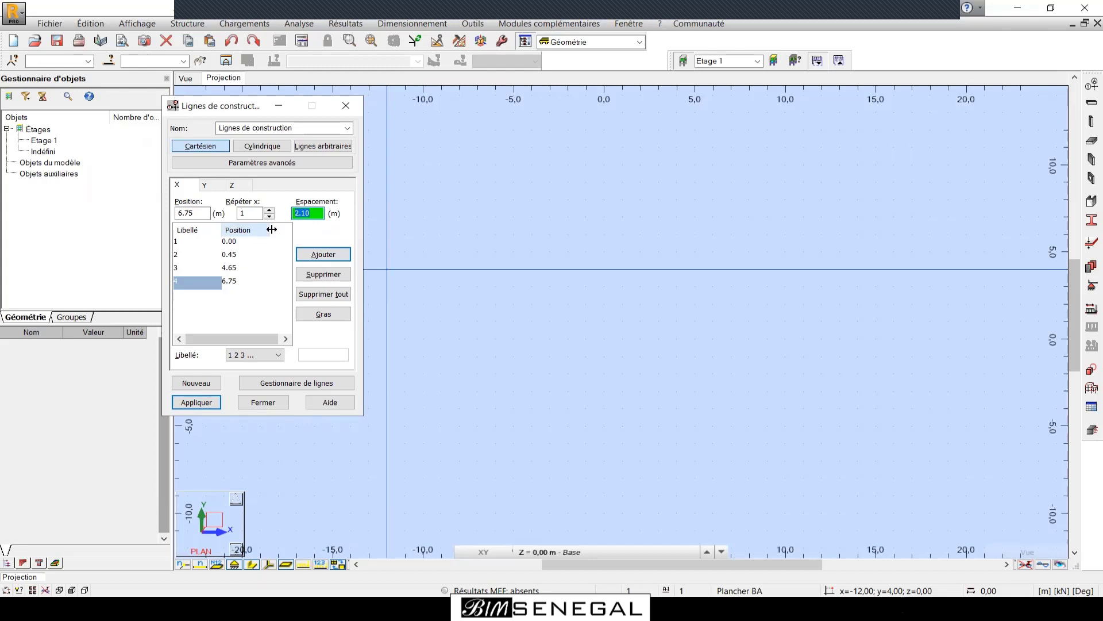
text(4)
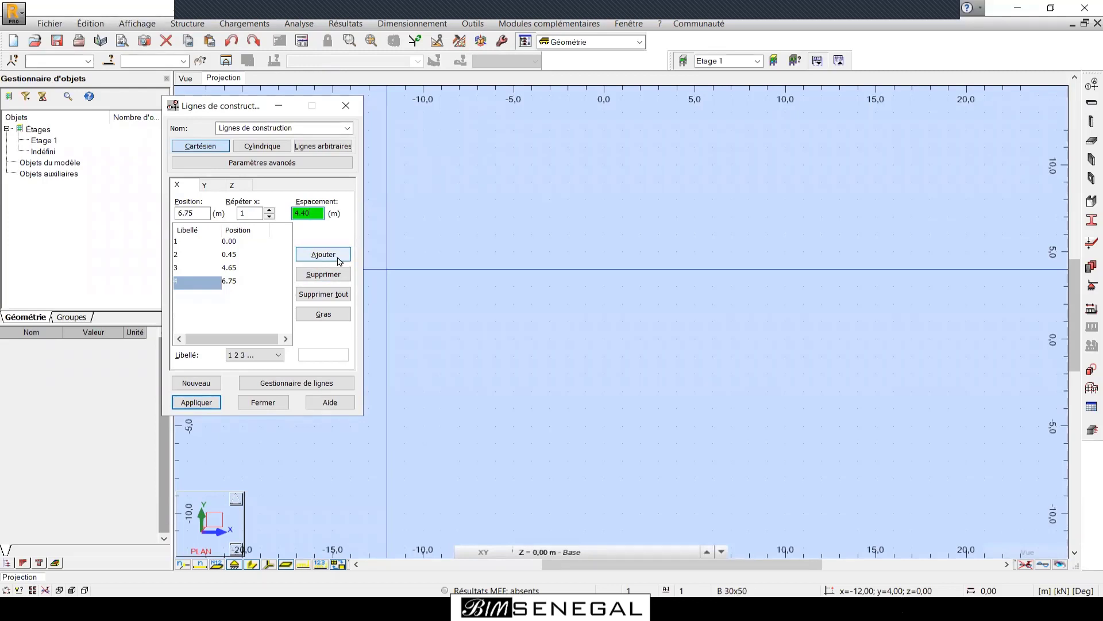
click(323, 254)
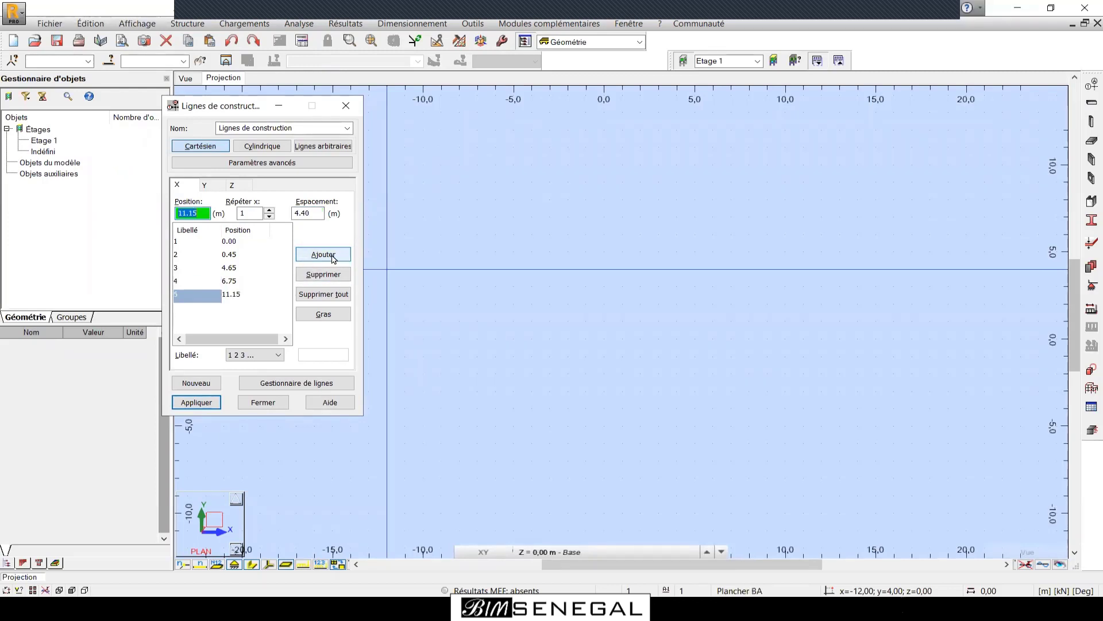
Mark the last-column-to-right-end distance on the SketchBook drawing, and add the X construction line in Robot with a 1.35 m spacing.
key(alt+Tab)
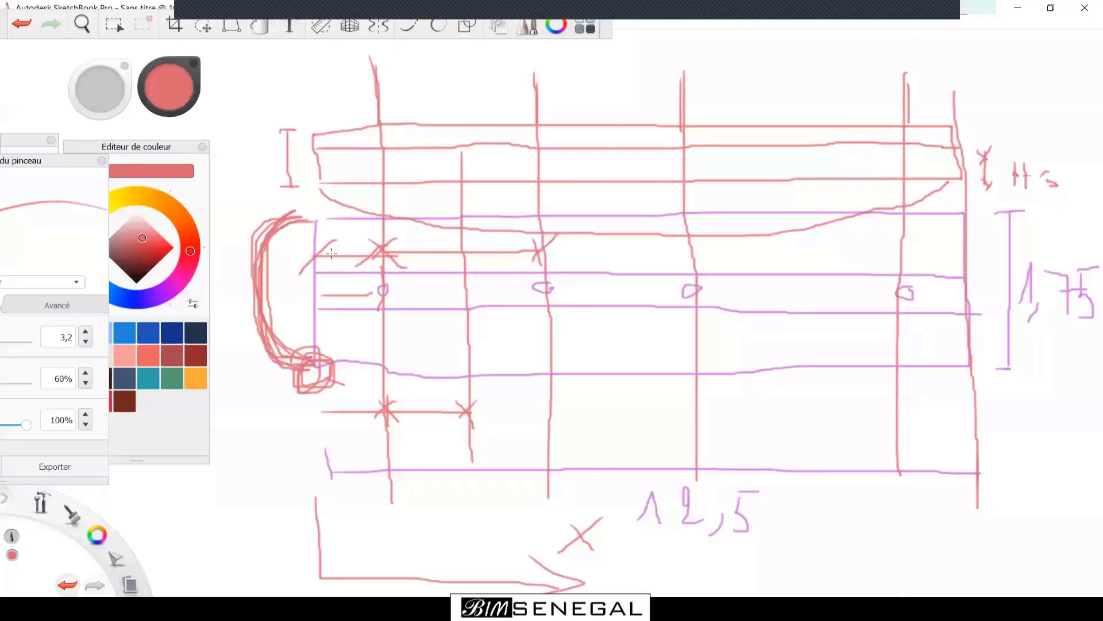
mouse_move(913, 247)
mouse_down()
mouse_move(974, 241)
mouse_move(913, 244)
mouse_move(922, 248)
mouse_up()
key(alt+Tab)
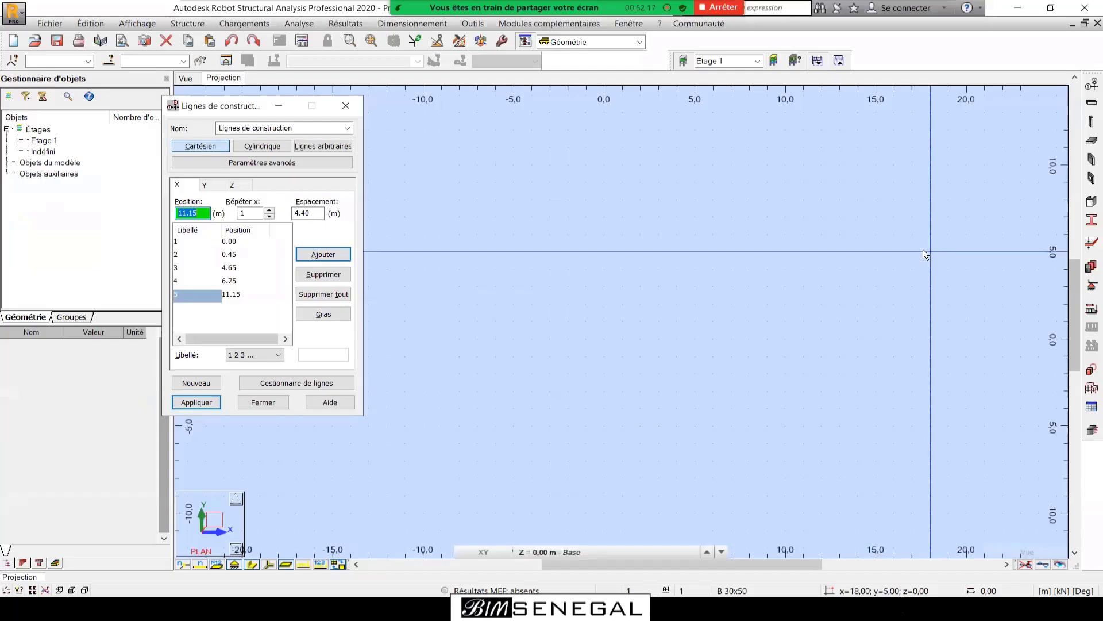
click(305, 213)
text(1)
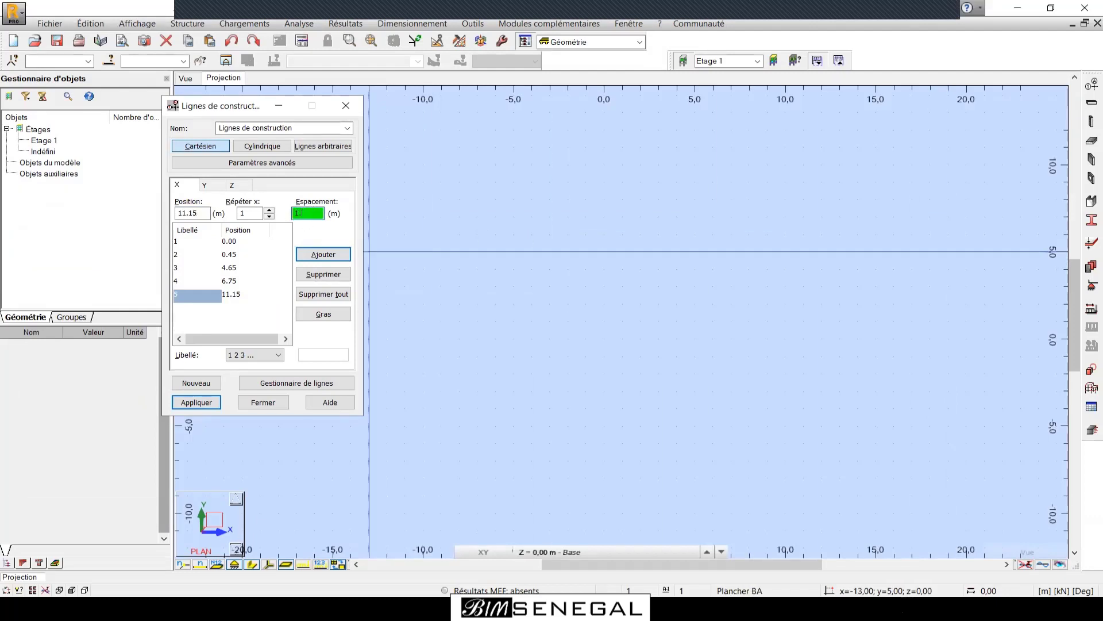
text(.35)
click(324, 255)
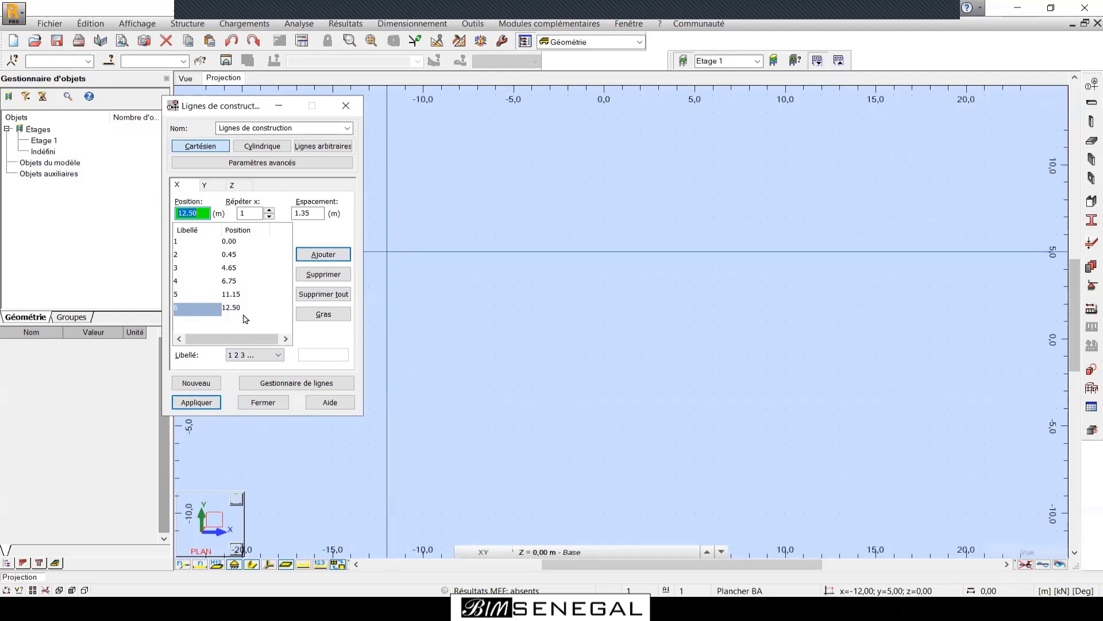
Switch to SketchBook and draw in black the footing's Y direction, its longitudinal centre axis and the two half-width dimensions at the right end.
key(alt+Tab)
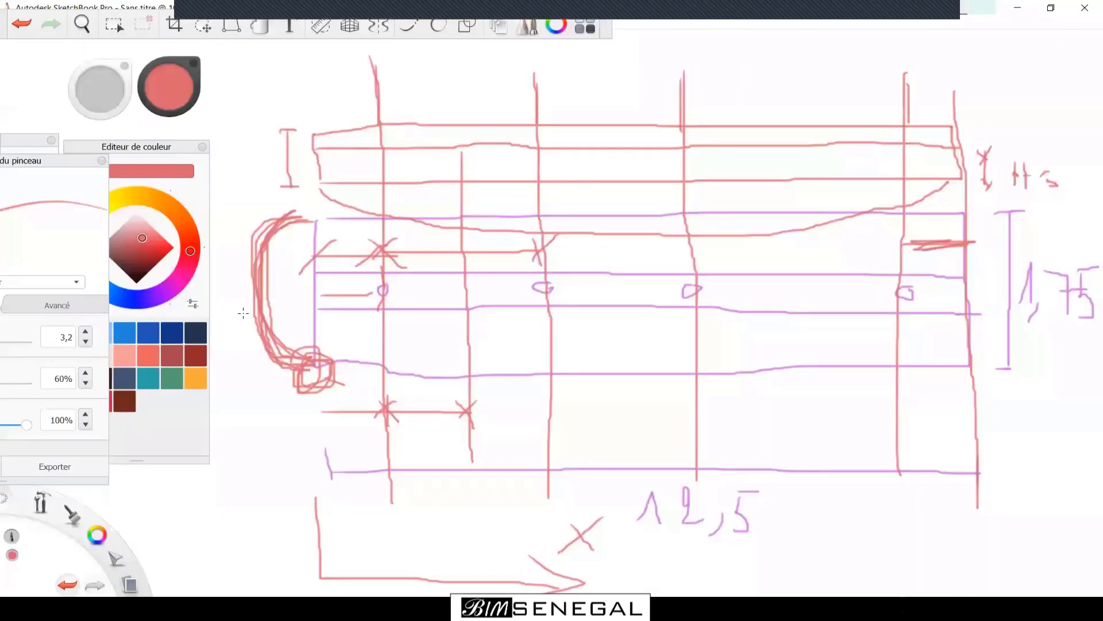
mouse_move(336, 352)
mouse_down()
mouse_move(328, 386)
mouse_move(339, 354)
mouse_move(338, 367)
mouse_move(247, 303)
mouse_move(244, 219)
mouse_move(223, 240)
mouse_move(253, 245)
mouse_up()
click(128, 275)
drag(232, 292, 1000, 299)
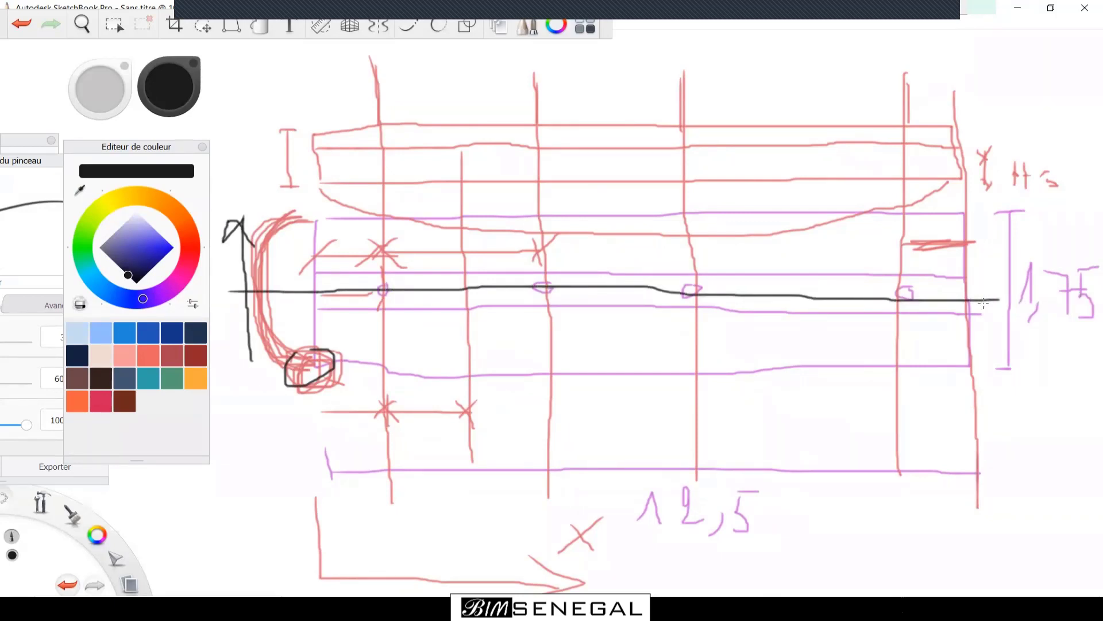
mouse_move(983, 301)
mouse_down()
mouse_move(984, 371)
mouse_move(997, 354)
mouse_up()
mouse_move(961, 294)
mouse_down()
mouse_move(985, 303)
mouse_move(973, 210)
mouse_move(968, 224)
mouse_up()
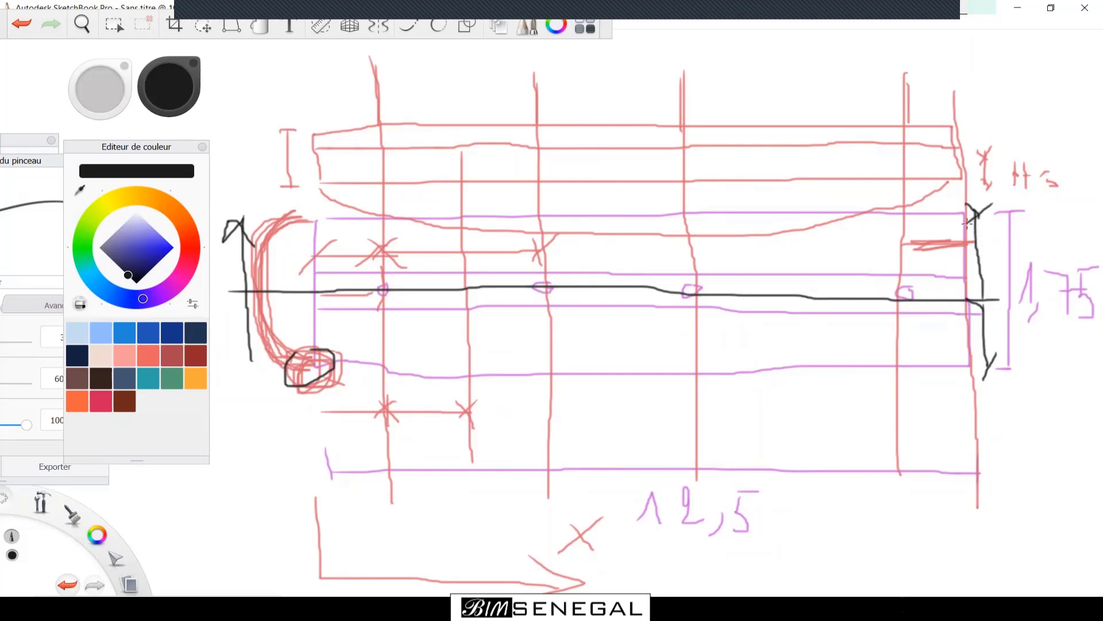
Switch to Robot, add Y construction lines from position 0.00 repeated 2 times at 0.875 m spacing, and apply the grid.
key(alt+Tab)
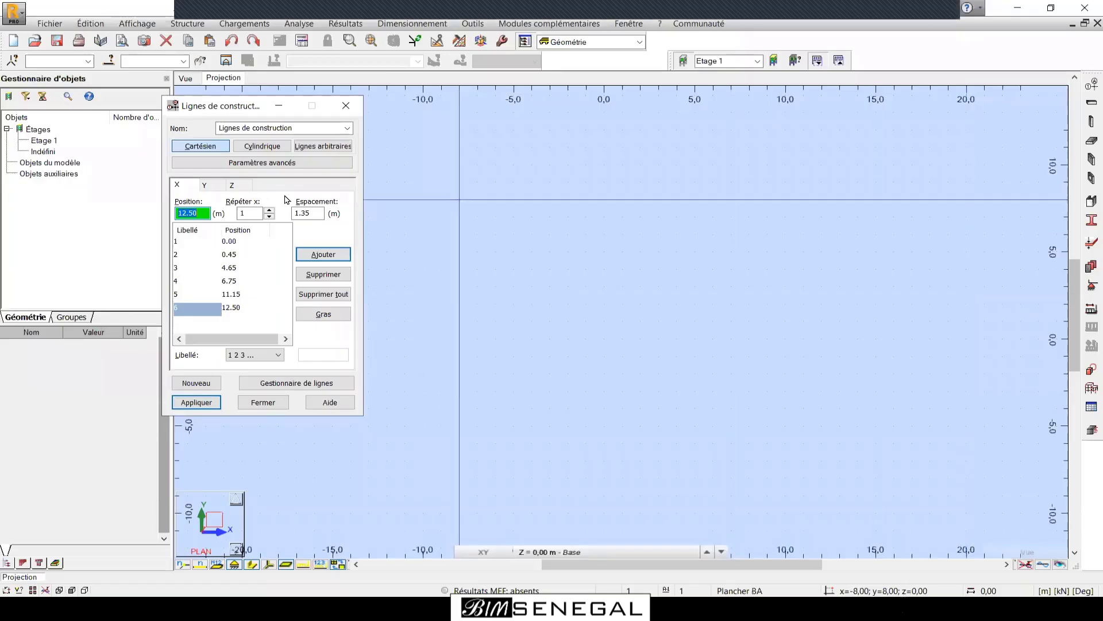
click(215, 190)
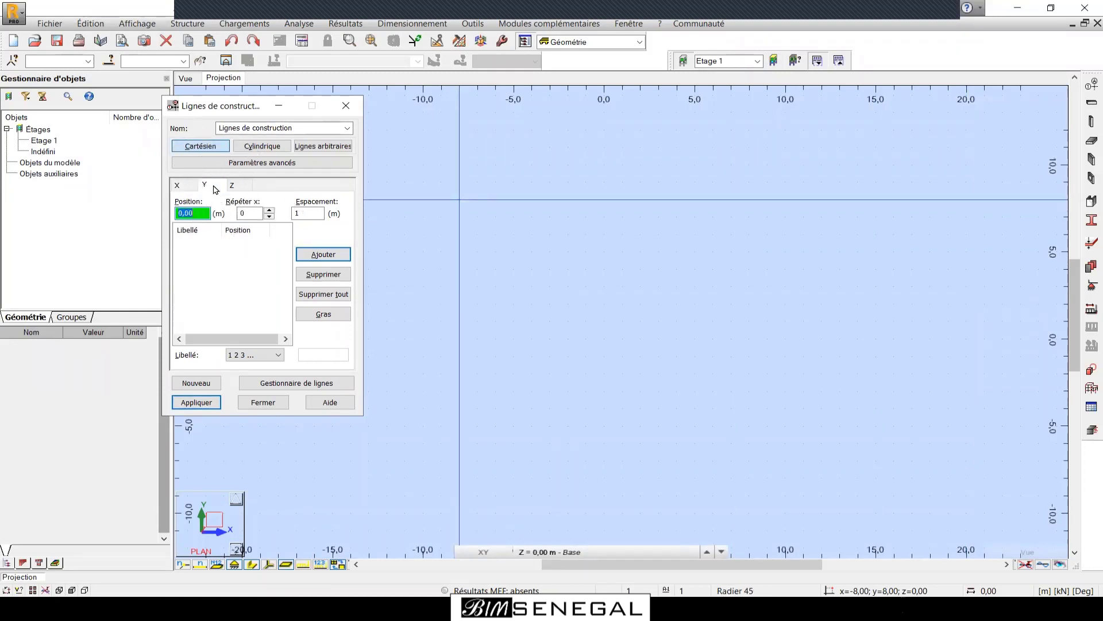
click(270, 210)
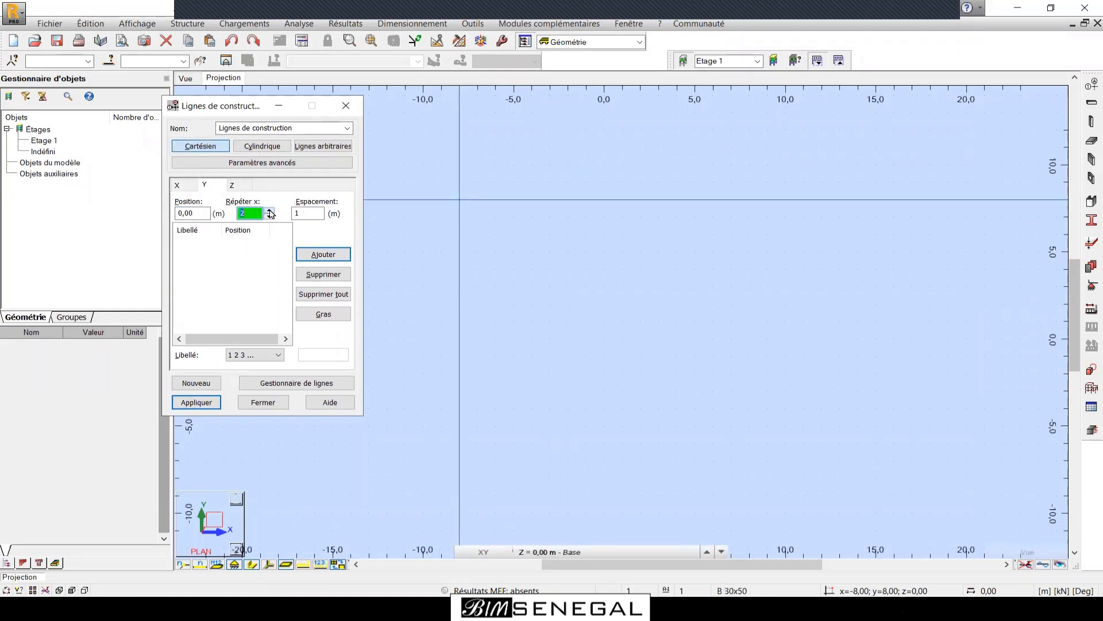
text(2)
drag(306, 212, 276, 214)
text(0.875)
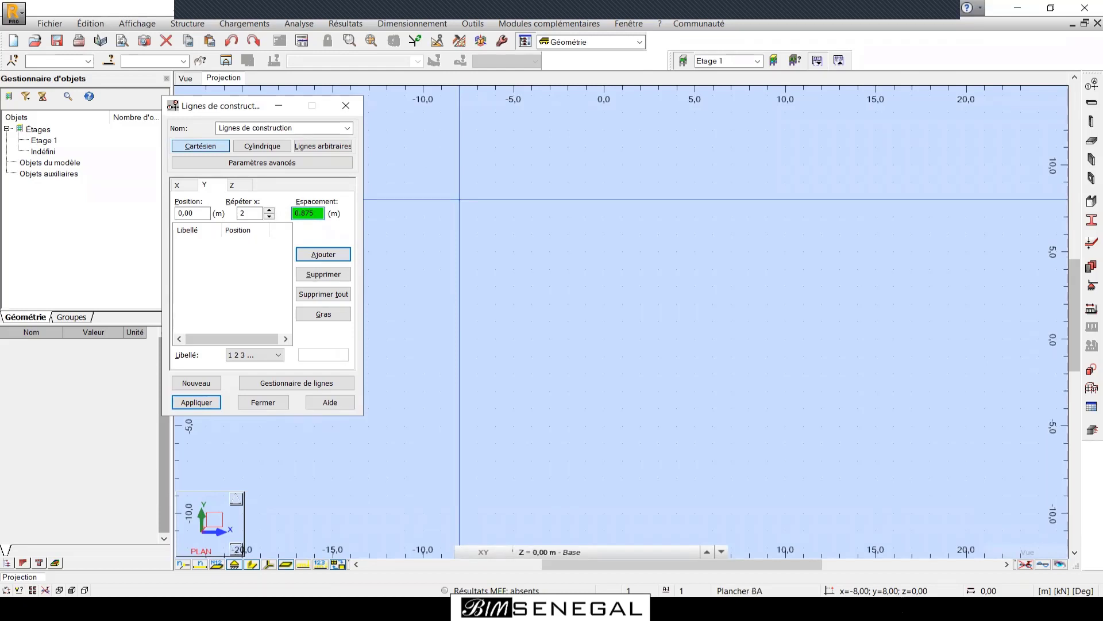
click(323, 254)
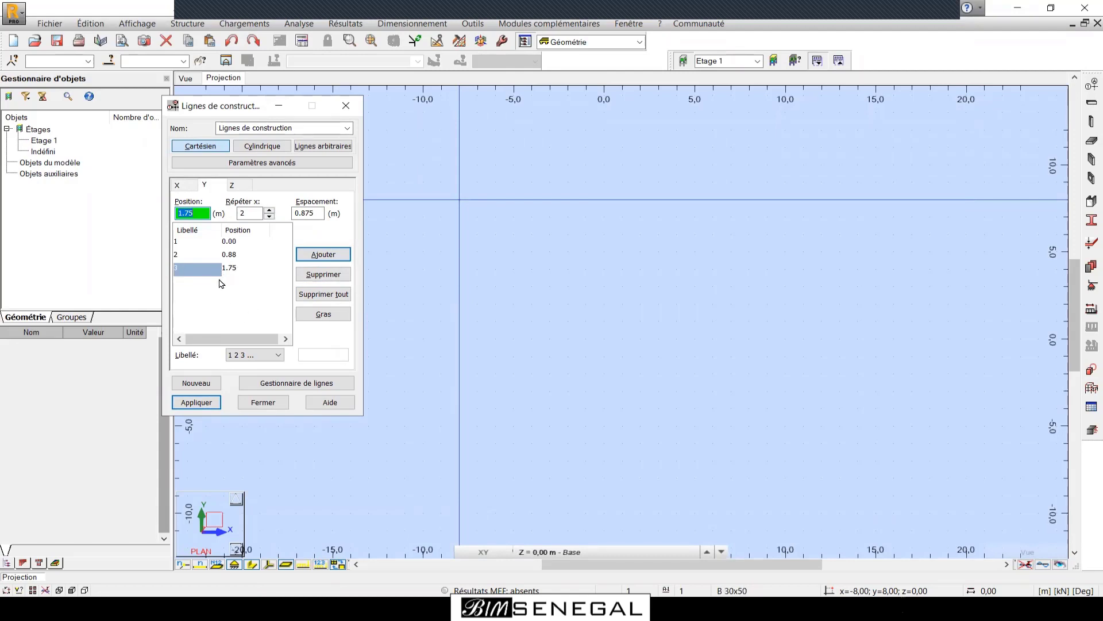
click(196, 403)
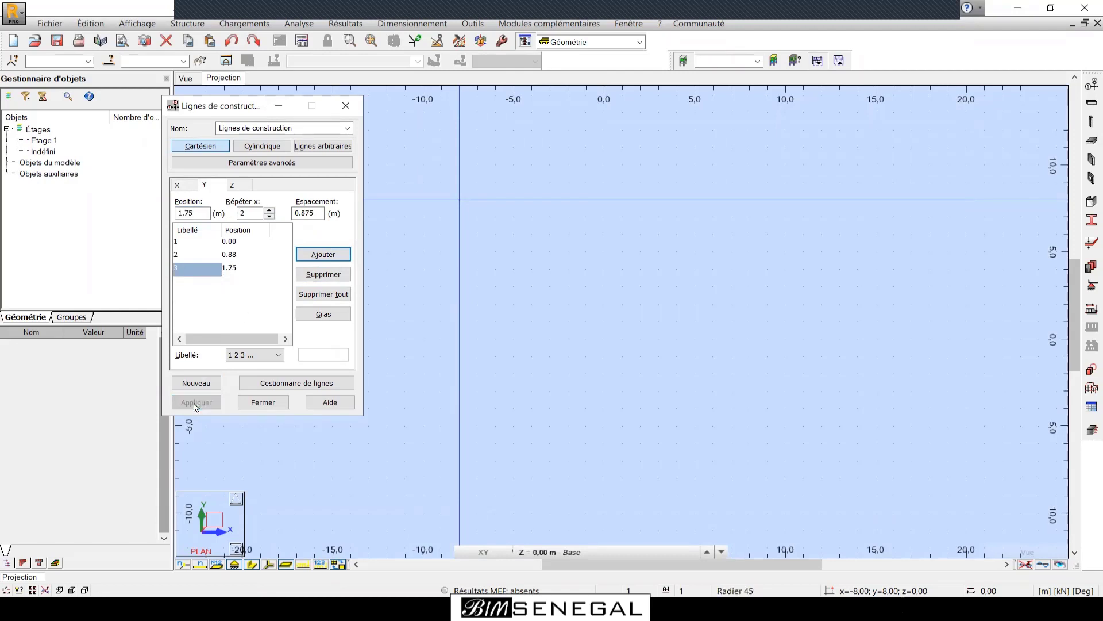
click(255, 402)
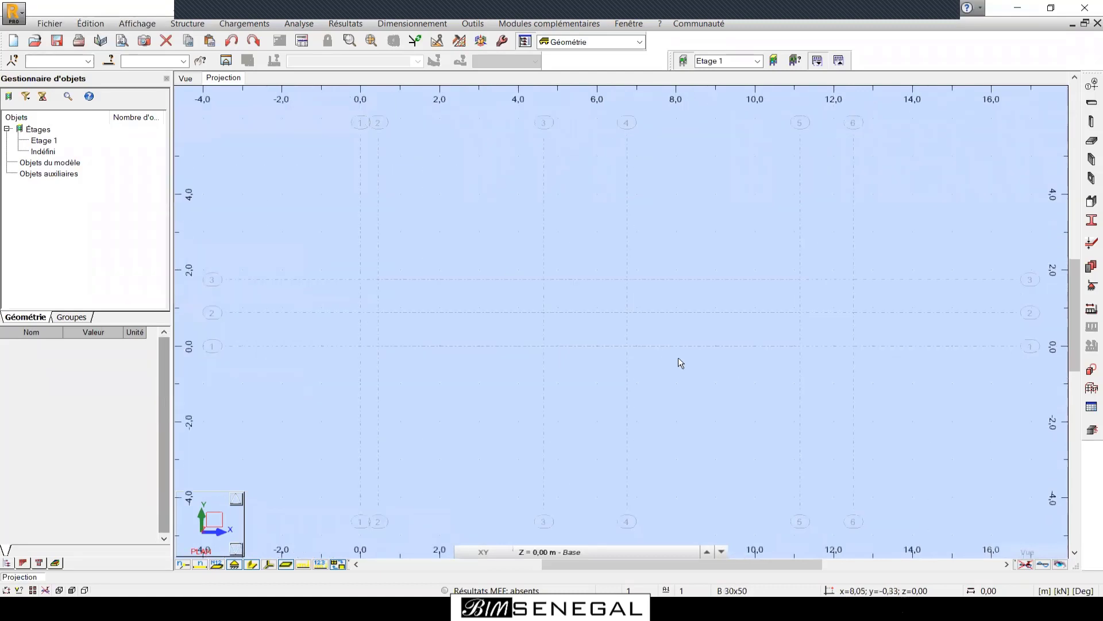
Select the Base level at 0,00 m as the working plane of the plan view.
scroll(541, 346, up, 1)
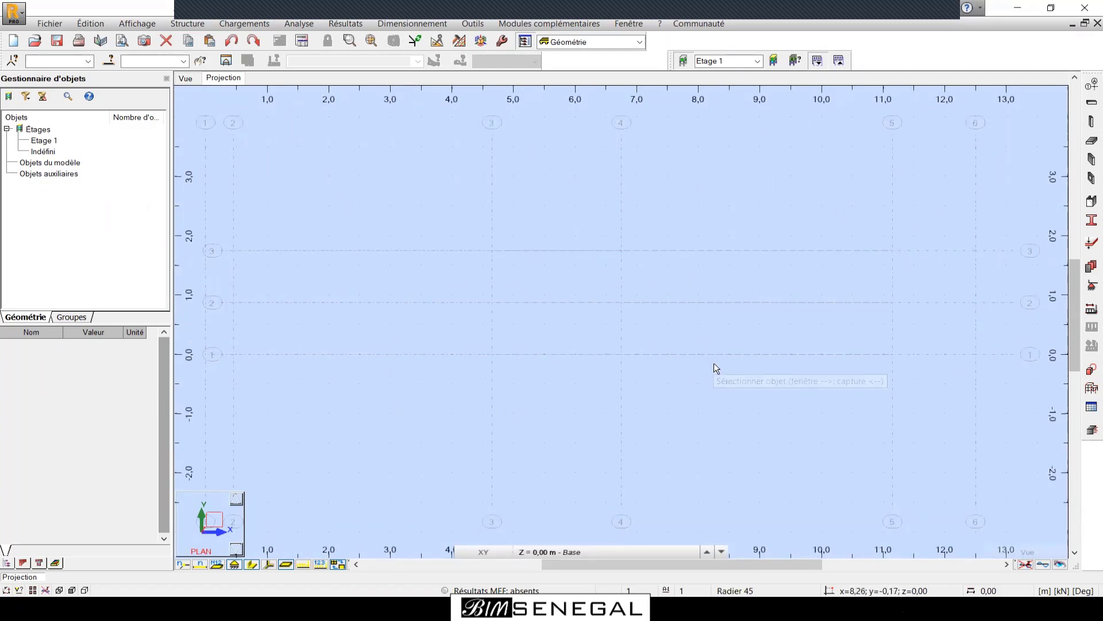
click(605, 552)
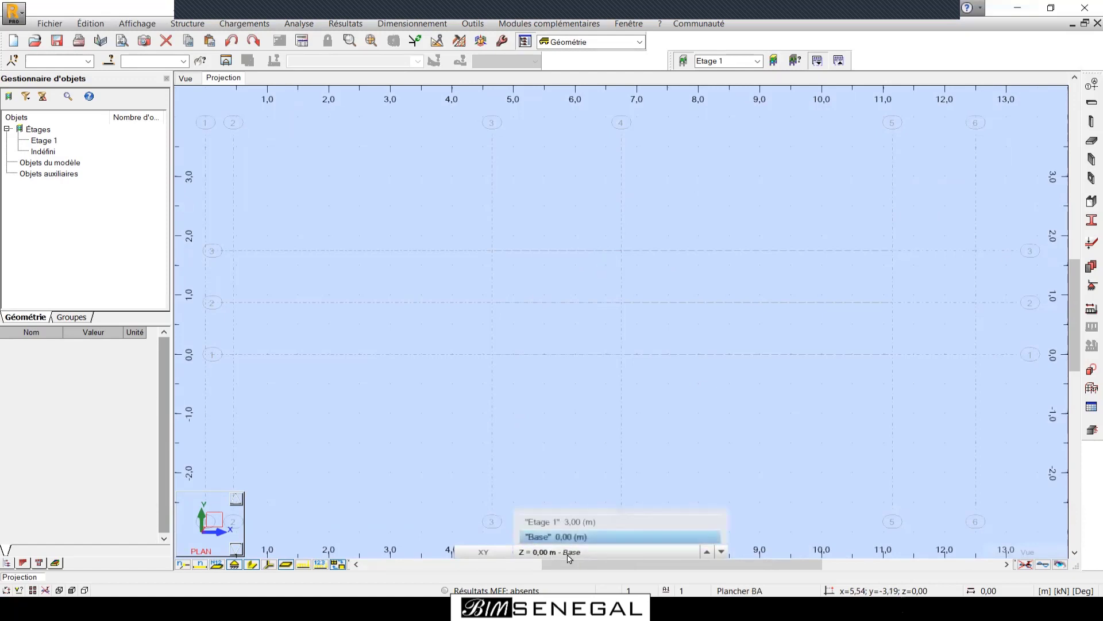
click(549, 540)
click(595, 548)
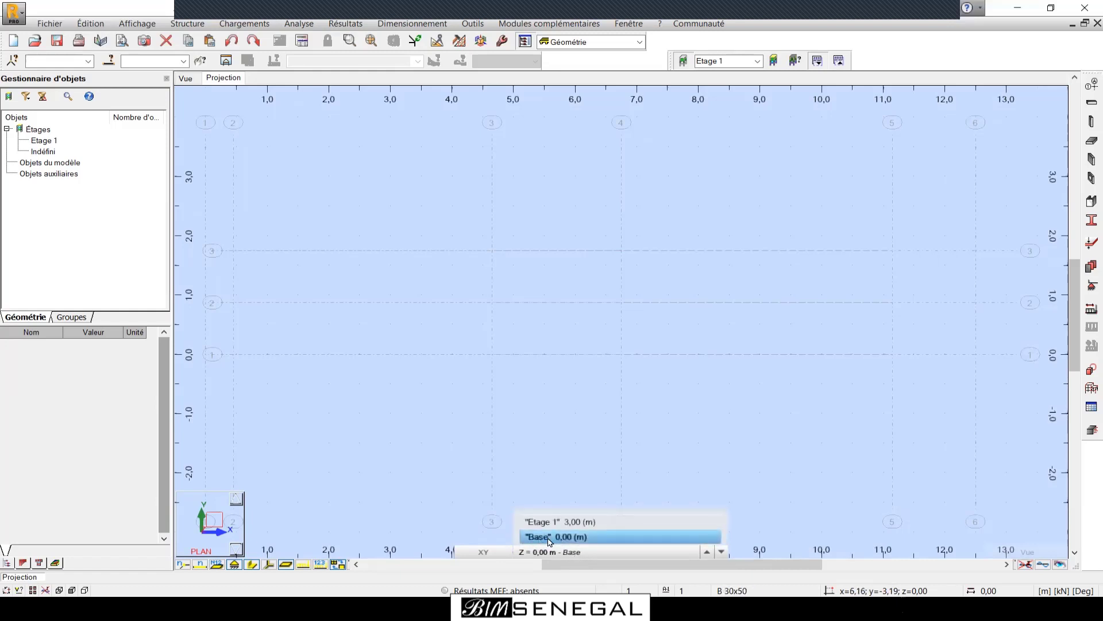
click(566, 541)
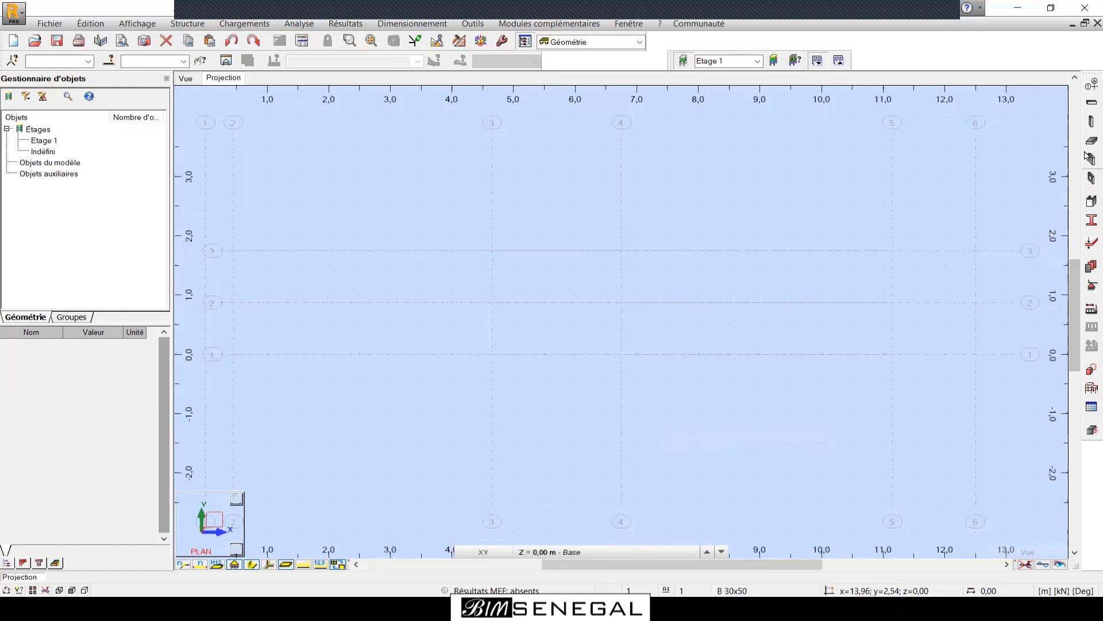
key(ctrl)
key(ctrl)
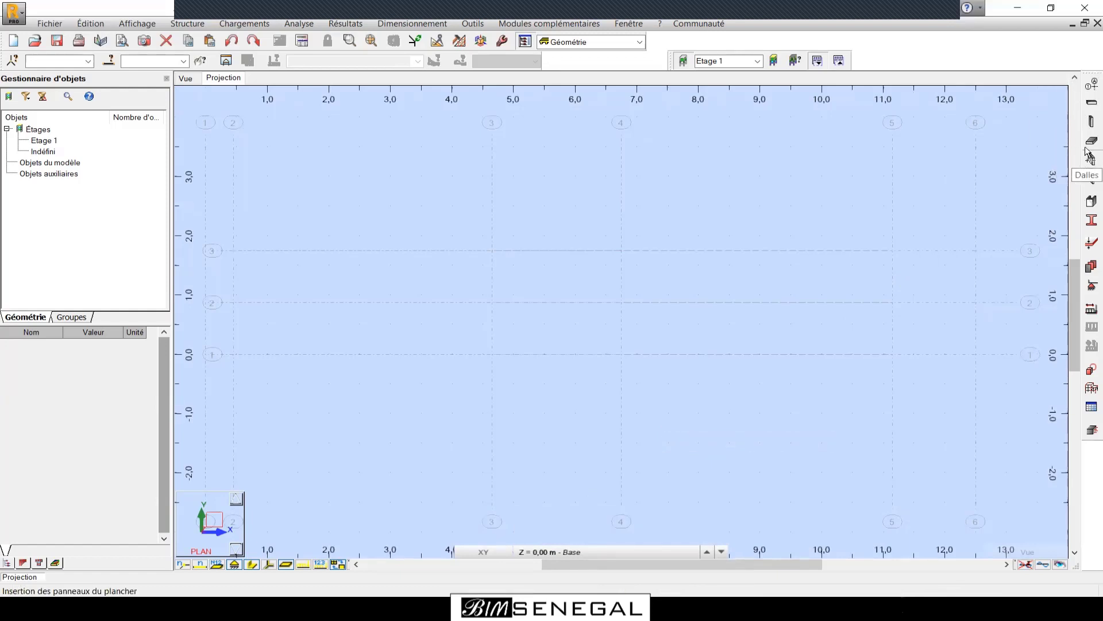
key(ctrl)
key(ctrl)
key(ctrl)
Start defining a floor slab and open the definition of a new slab thickness.
click(1089, 144)
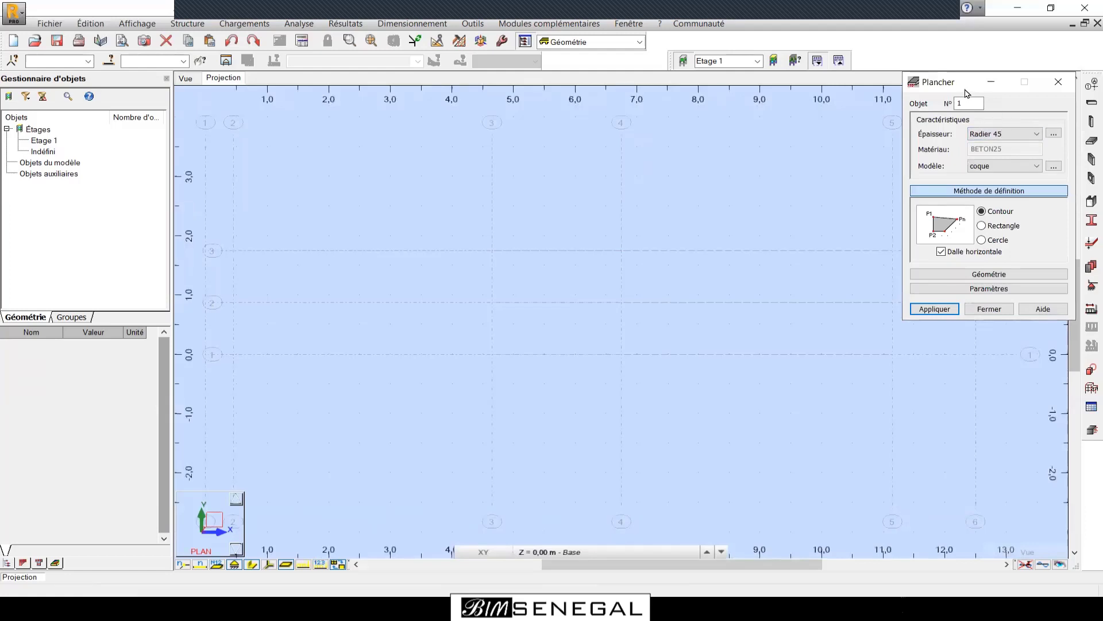
drag(967, 93, 709, 164)
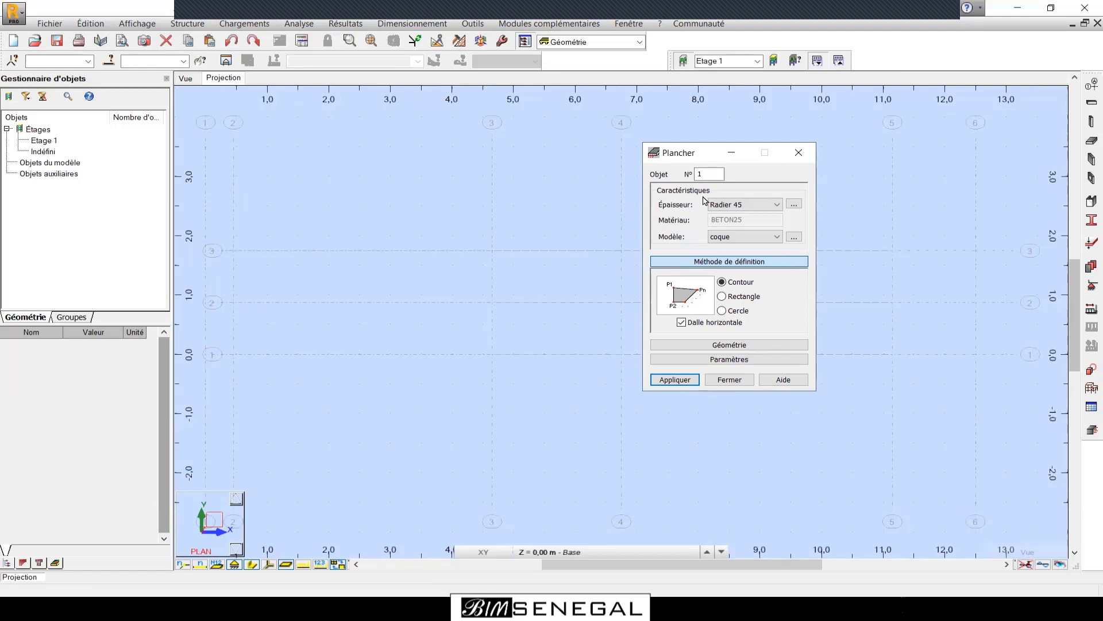
click(795, 205)
click(795, 206)
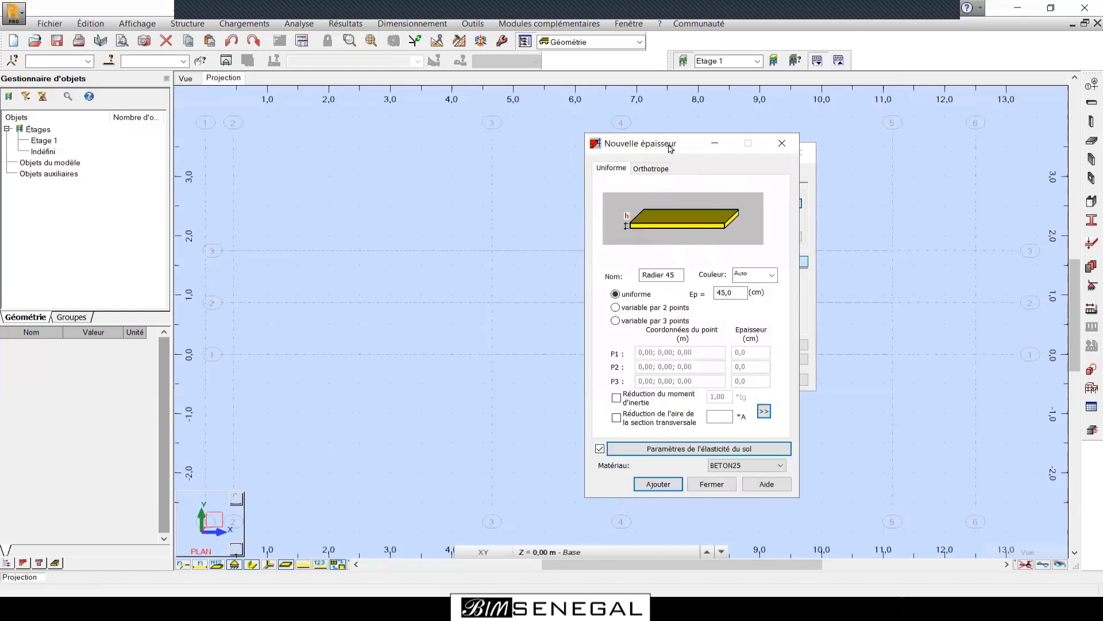
Name the new uniform thickness SF and set its value to 40 cm.
drag(669, 145, 757, 119)
click(767, 248)
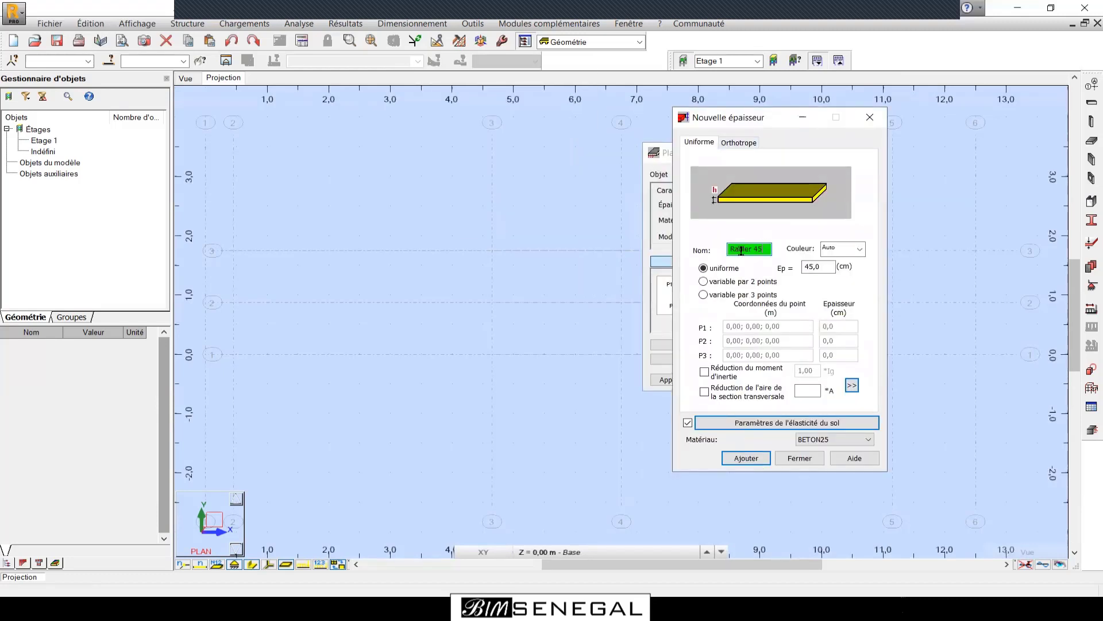
double_click(742, 250)
text(SF)
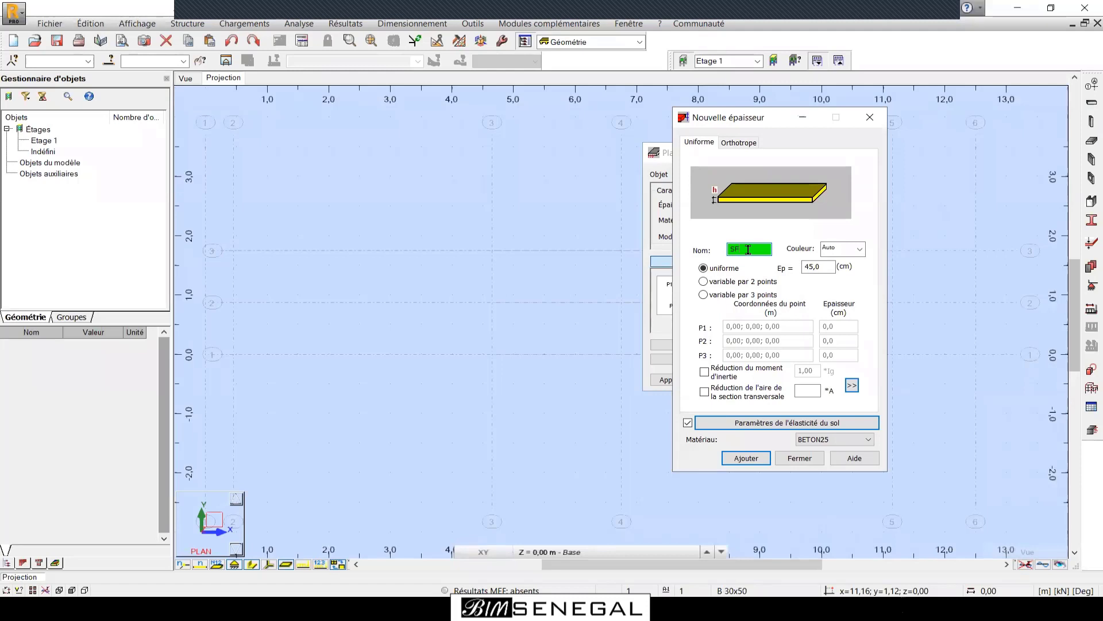
key(Tab)
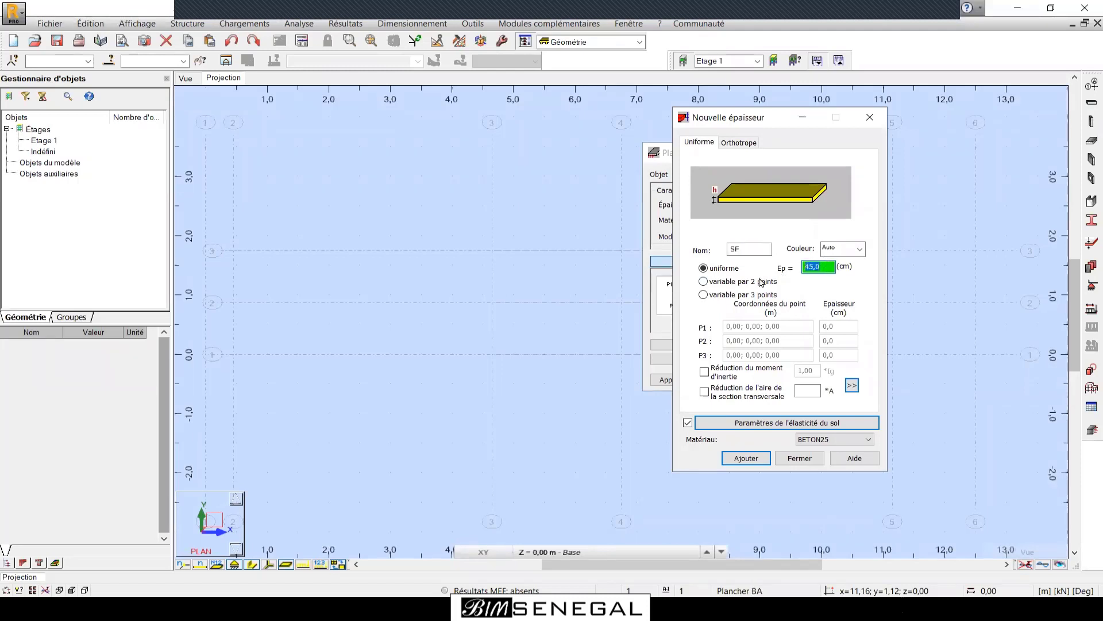
text(4)
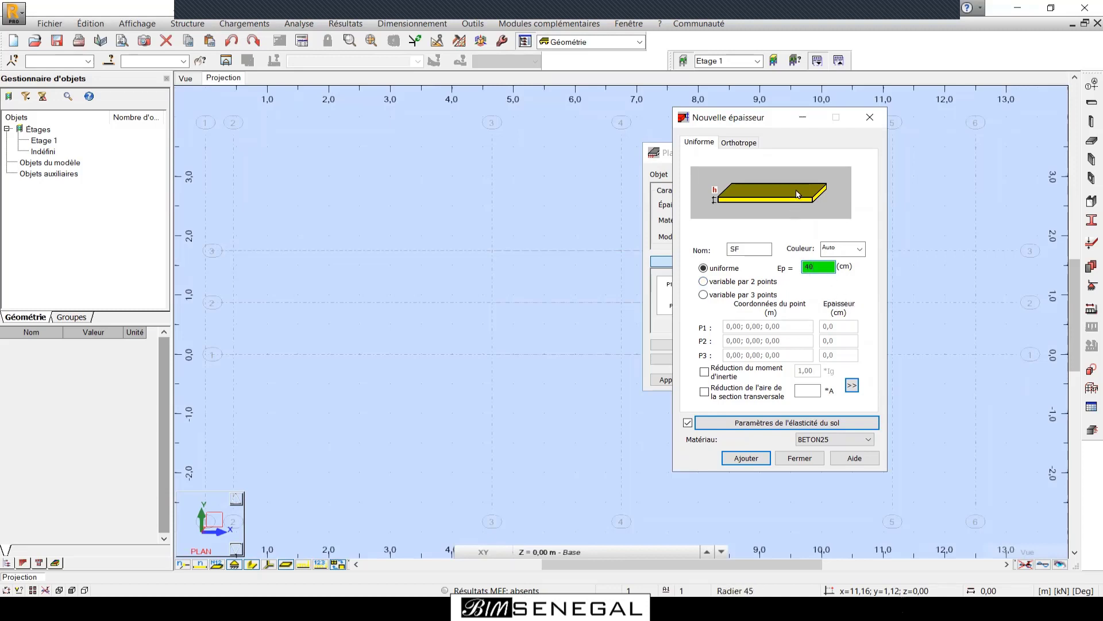
Switch to SketchBook and erase the whole drawing with the hard eraser enlarged to size 511,0.
key(alt+Tab)
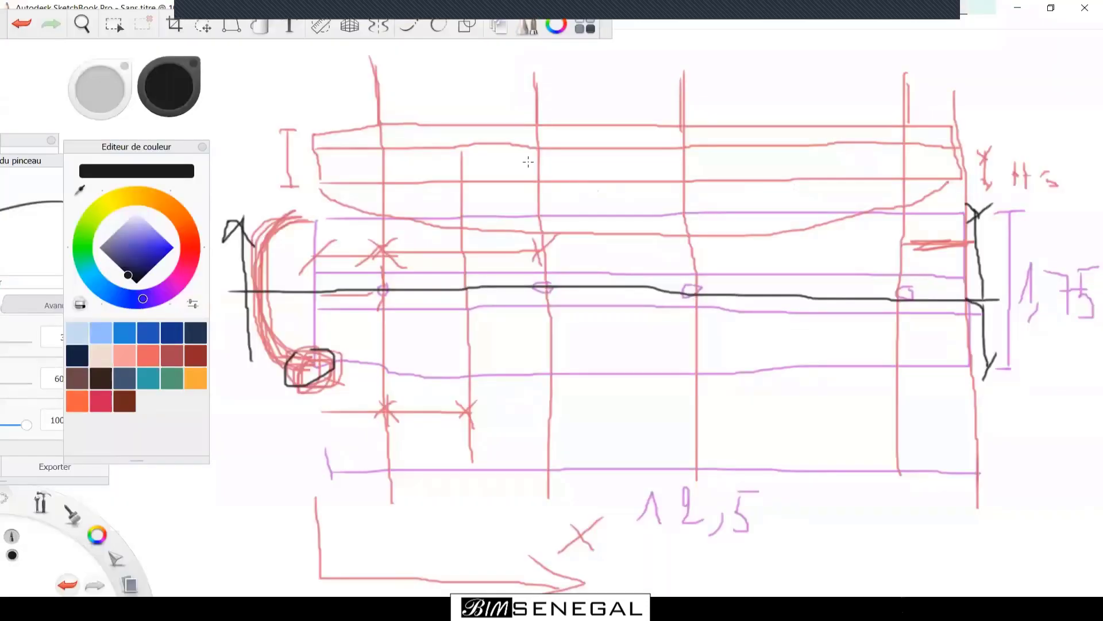
drag(99, 148, 189, 199)
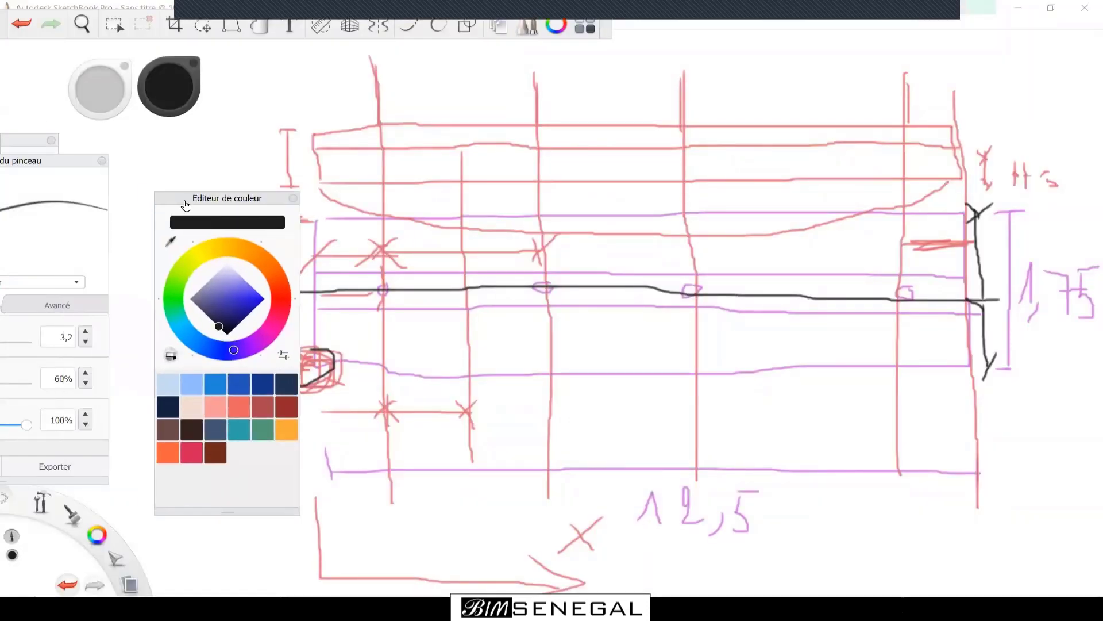
drag(35, 155, 193, 113)
click(43, 327)
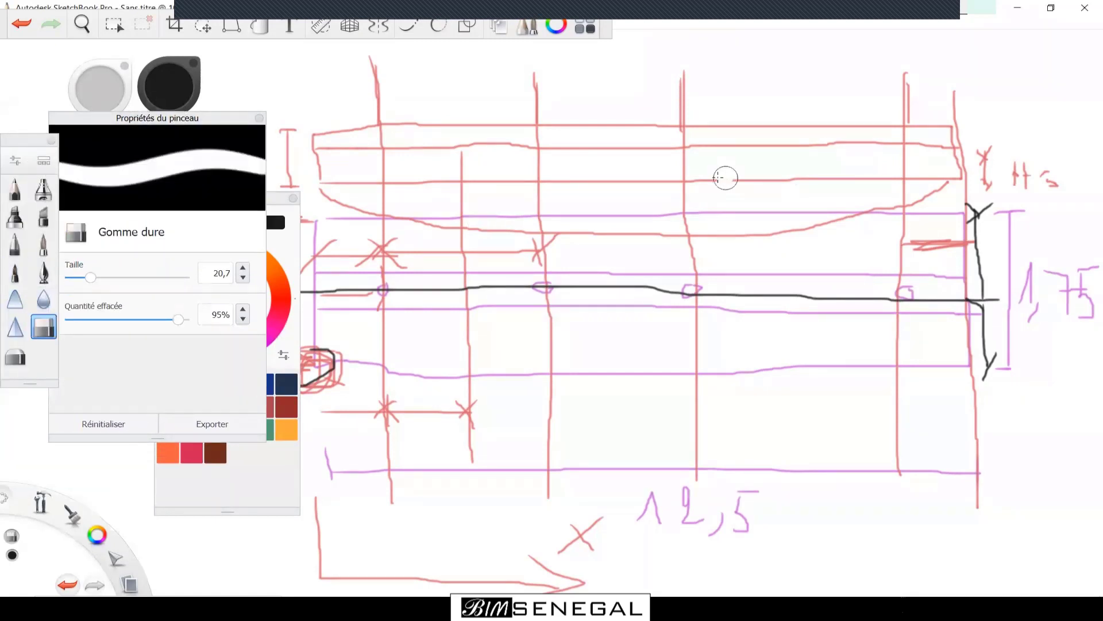
drag(90, 278, 184, 277)
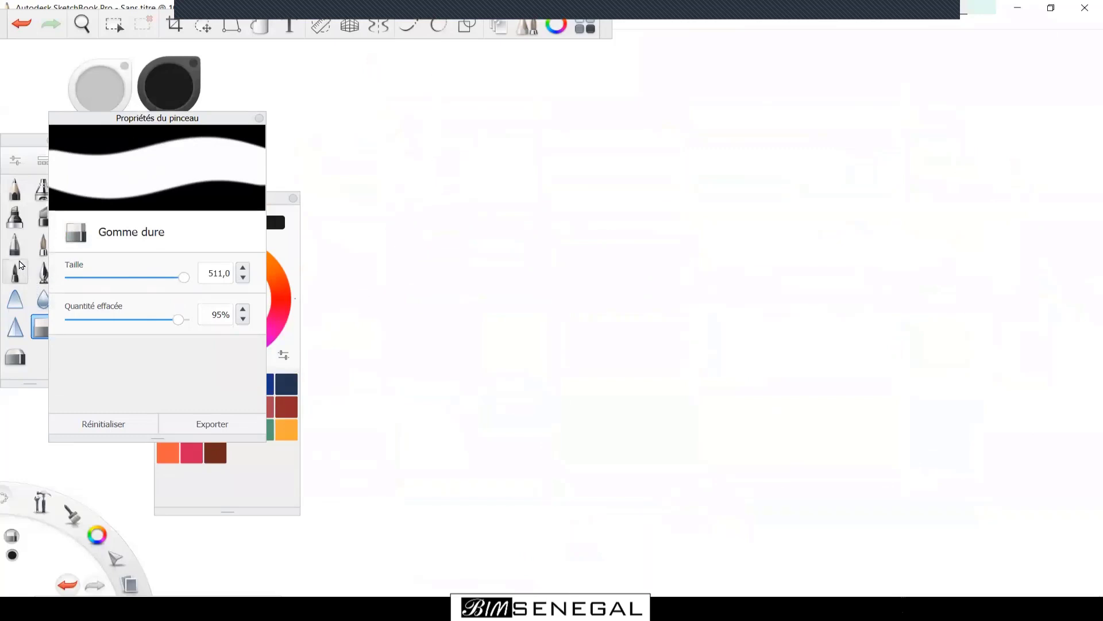
Sketch a long horizontal line with the ballpoint pen and a row of short vertical strokes beneath it.
click(15, 244)
mouse_move(394, 248)
mouse_down()
mouse_move(986, 262)
mouse_move(988, 288)
mouse_up()
drag(401, 251, 400, 289)
drag(426, 254, 427, 284)
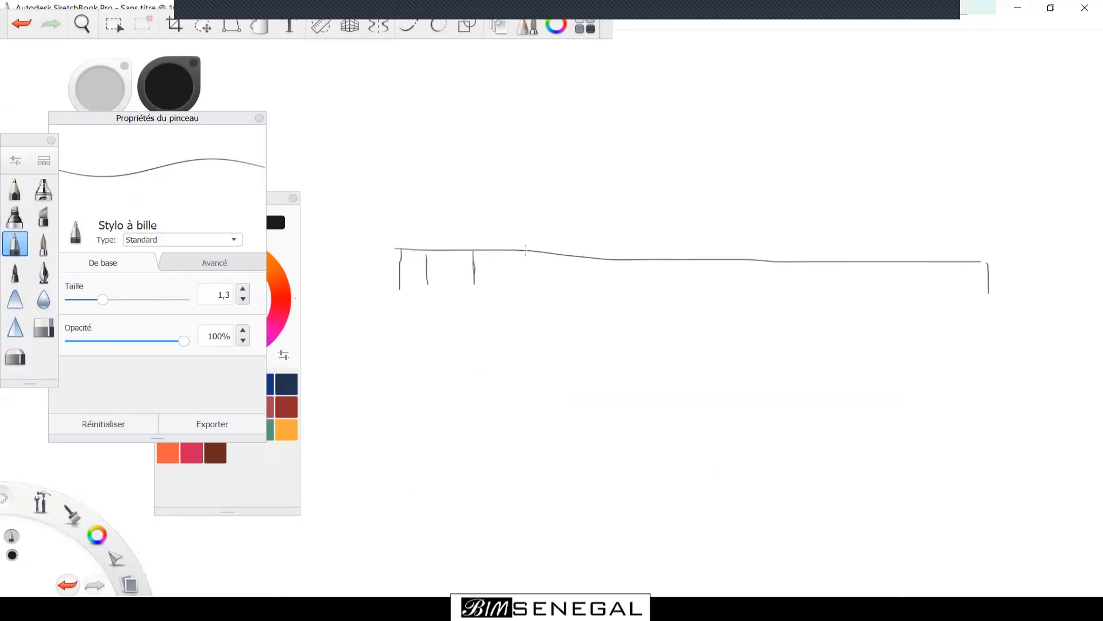
drag(570, 258, 570, 291)
drag(618, 263, 618, 292)
drag(772, 264, 772, 297)
drag(820, 265, 820, 296)
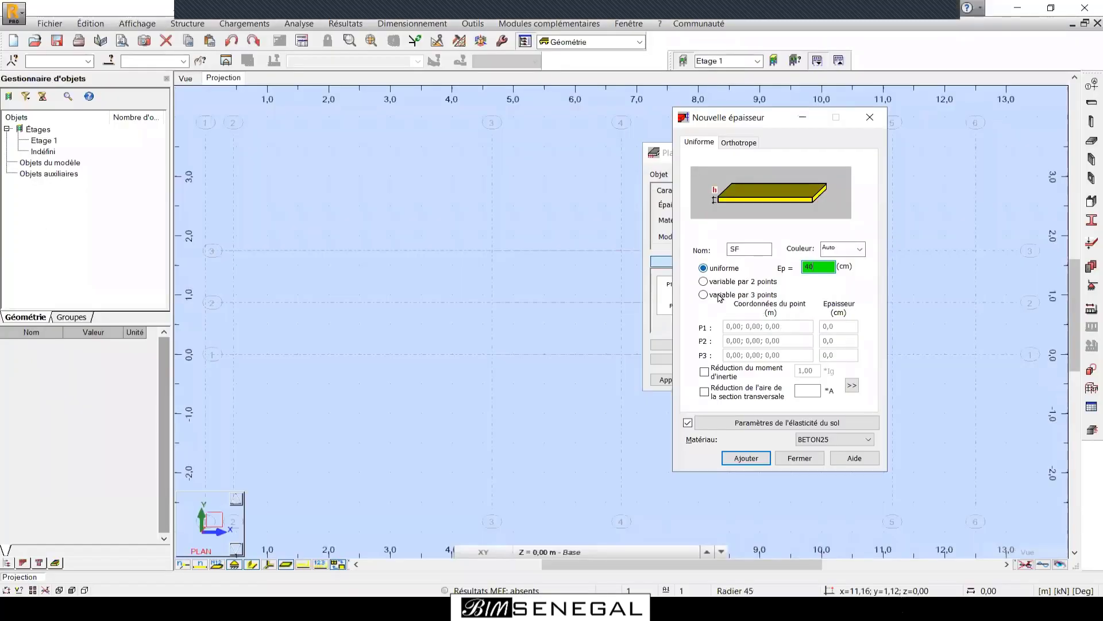
Keep soil elasticity enabled for the SF thickness and open its parameters.
click(688, 426)
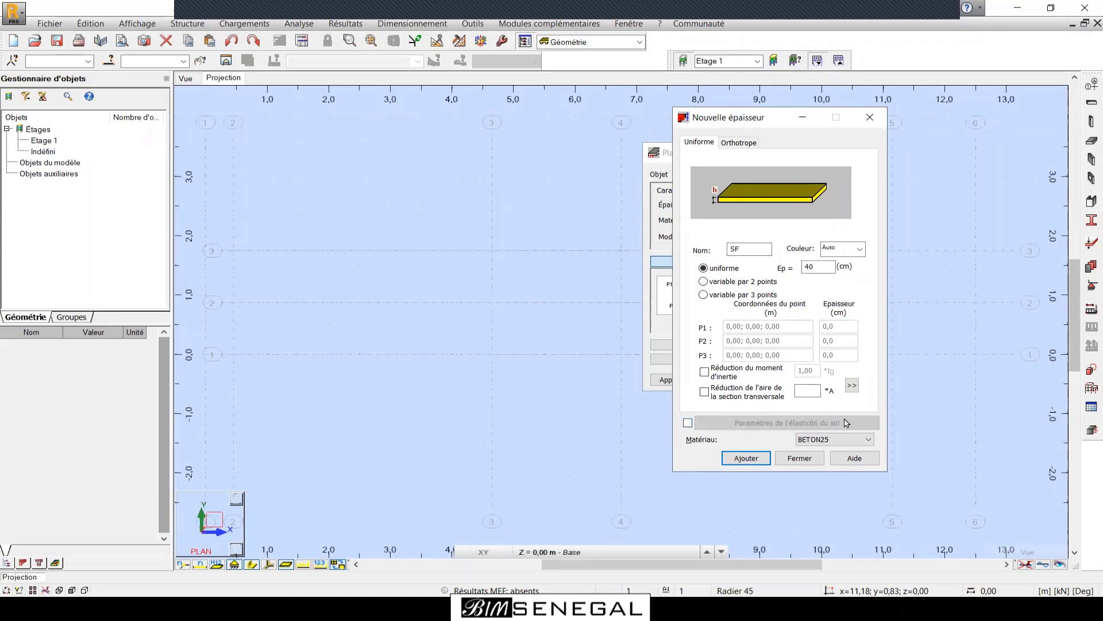
click(687, 424)
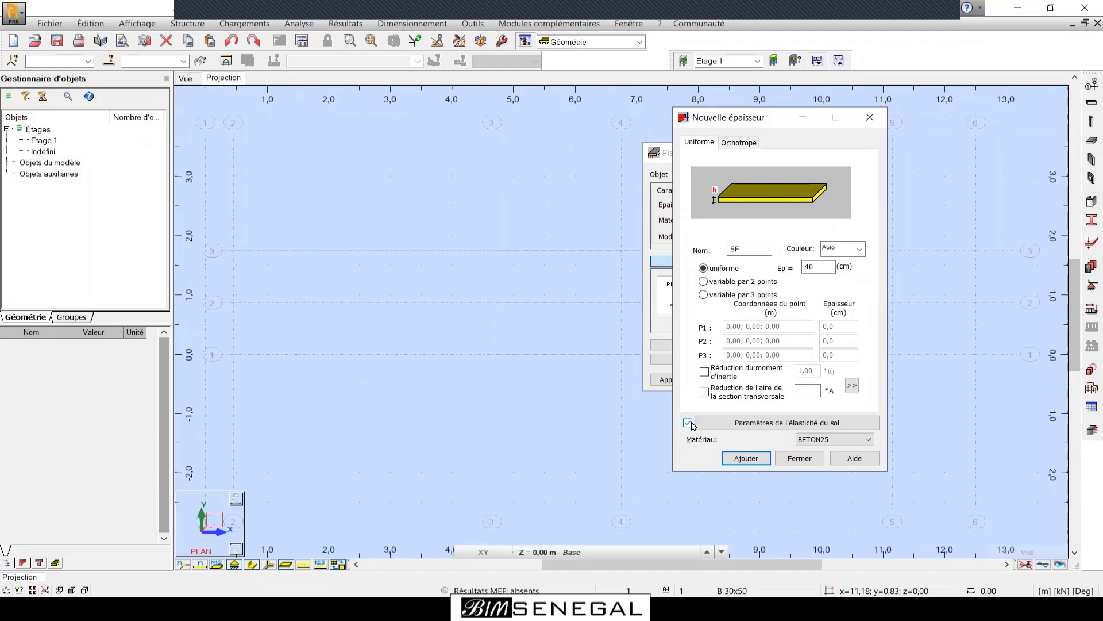
click(801, 423)
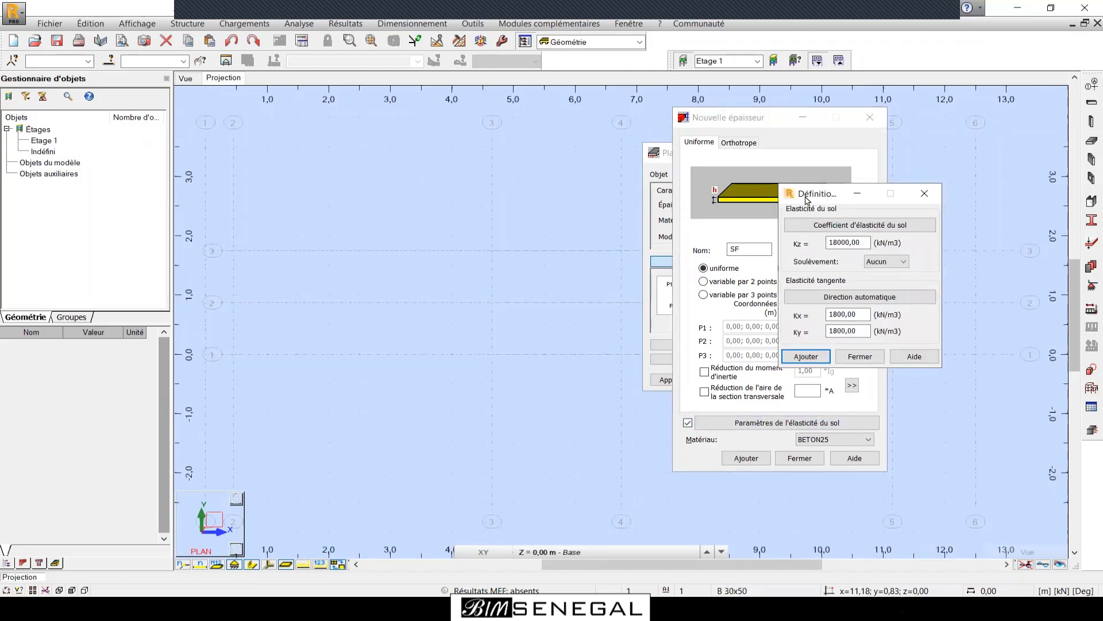
drag(806, 198, 434, 172)
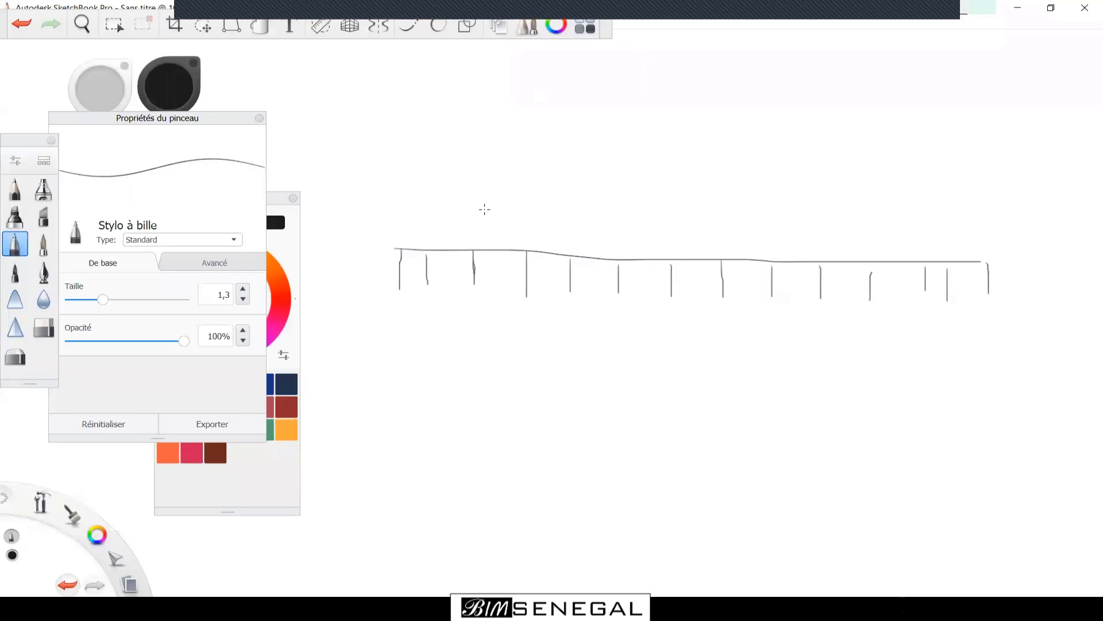
Switch to SketchBook and handwrite the formula Kz = 40 x Fs x q above the long horizontal line.
drag(434, 73, 444, 145)
mouse_move(466, 86)
mouse_down()
mouse_move(435, 118)
mouse_move(469, 151)
mouse_move(531, 155)
mouse_move(561, 133)
mouse_up()
drag(549, 151, 577, 147)
mouse_move(617, 97)
mouse_down()
mouse_move(616, 147)
mouse_move(643, 149)
mouse_move(644, 165)
mouse_up()
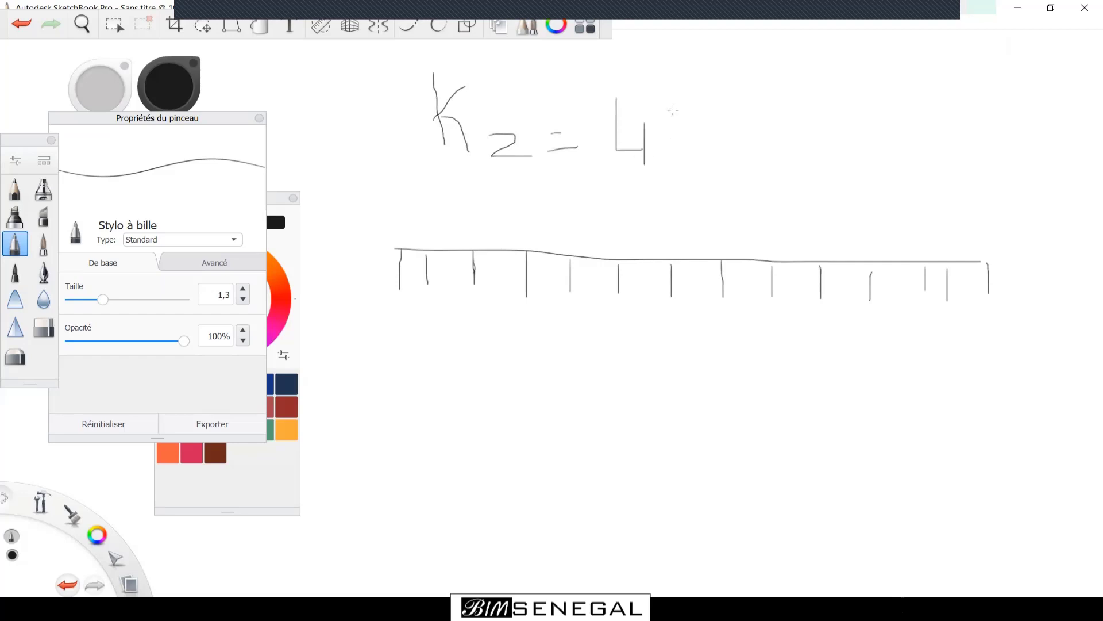
mouse_move(674, 106)
mouse_down()
mouse_move(690, 108)
mouse_move(677, 105)
mouse_move(722, 151)
mouse_up()
drag(733, 113, 708, 156)
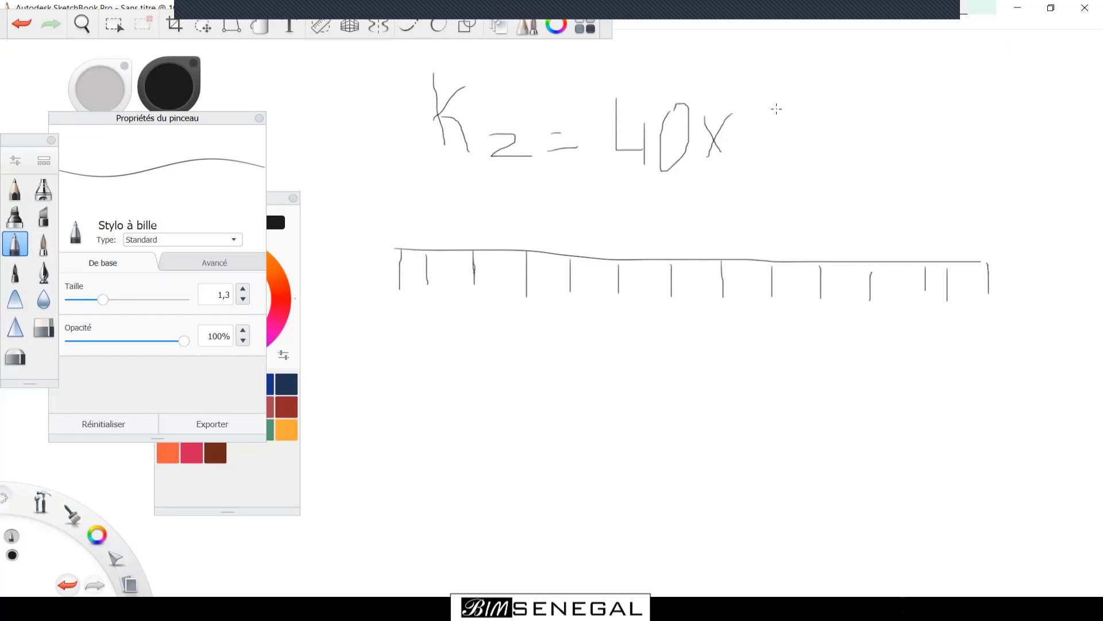
drag(766, 92, 772, 154)
mouse_move(784, 91)
mouse_down()
mouse_move(798, 92)
mouse_move(794, 117)
mouse_up()
mouse_move(828, 127)
mouse_down()
mouse_move(823, 149)
mouse_move(800, 154)
mouse_up()
drag(846, 109, 880, 163)
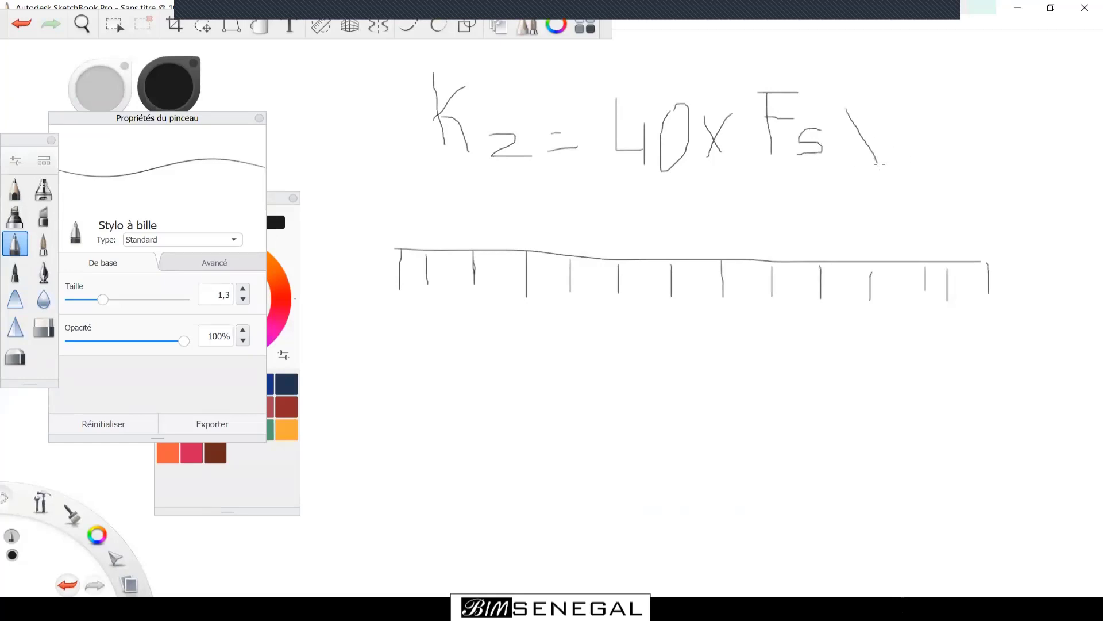
drag(870, 119, 853, 156)
mouse_move(946, 89)
mouse_down()
mouse_move(934, 162)
mouse_move(948, 176)
mouse_up()
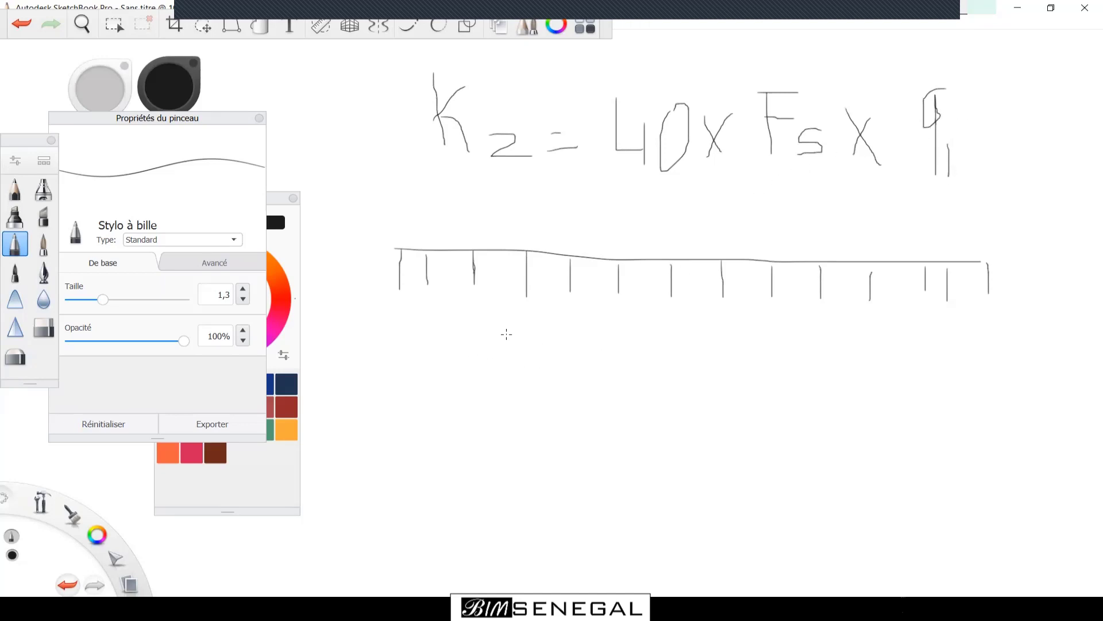
Below the line, handwrite Fs with a brace and its first case, 3 si q = q ELS.
drag(518, 334, 468, 508)
mouse_move(352, 374)
mouse_down()
mouse_move(357, 446)
mouse_move(394, 379)
mouse_move(405, 402)
mouse_move(375, 451)
mouse_up()
mouse_move(550, 349)
mouse_down()
mouse_move(575, 349)
mouse_move(543, 388)
mouse_up()
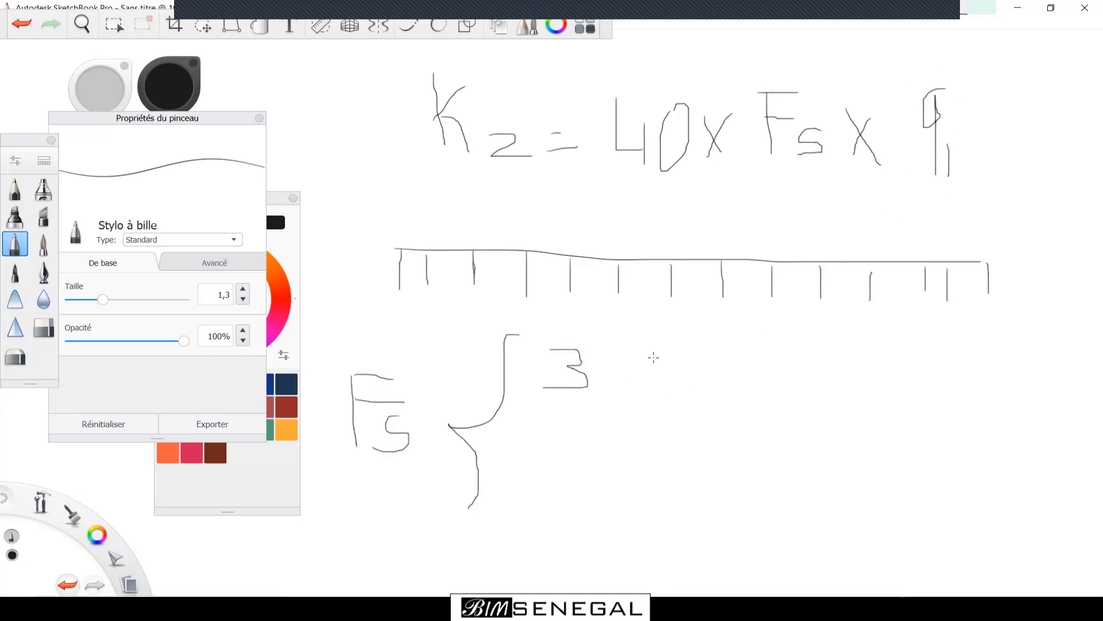
mouse_move(699, 344)
mouse_down()
mouse_move(670, 365)
mouse_move(697, 398)
mouse_move(736, 386)
mouse_up()
drag(749, 334, 739, 345)
mouse_move(836, 348)
mouse_down()
mouse_move(830, 443)
mouse_move(896, 362)
mouse_move(910, 384)
mouse_up()
mouse_move(987, 347)
mouse_down()
mouse_move(943, 370)
mouse_move(963, 353)
mouse_move(964, 472)
mouse_up()
mouse_move(983, 414)
mouse_down()
mouse_move(1006, 413)
mouse_move(982, 438)
mouse_move(994, 434)
mouse_move(981, 462)
mouse_move(993, 459)
mouse_up()
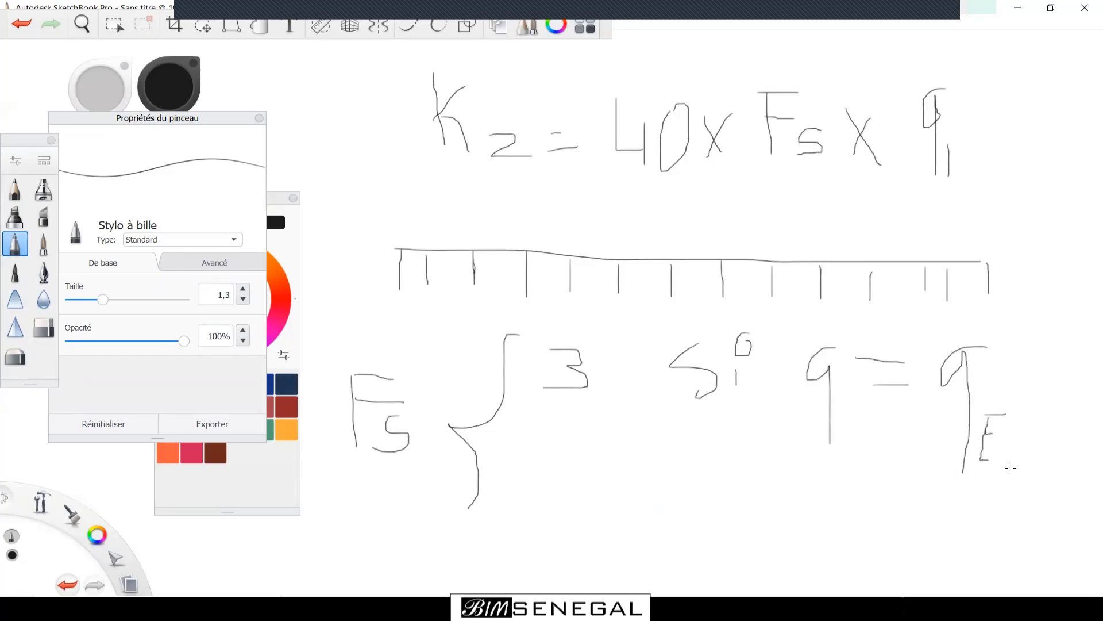
mouse_move(1020, 410)
mouse_down()
mouse_move(1019, 460)
mouse_move(1047, 452)
mouse_move(1005, 479)
mouse_up()
Handwrite the second case of the Fs brace as 2 si q = q ELU.
mouse_move(553, 444)
mouse_down()
mouse_move(552, 492)
mouse_move(563, 493)
mouse_up()
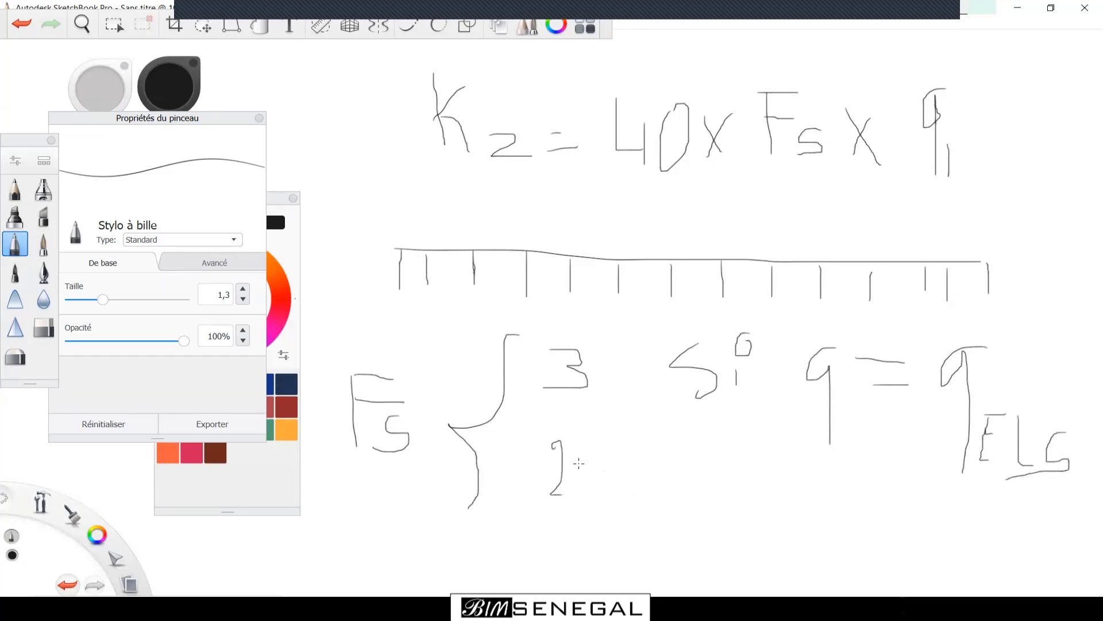
mouse_move(559, 437)
mouse_down()
mouse_move(552, 452)
mouse_move(565, 445)
mouse_move(590, 509)
mouse_move(599, 508)
mouse_up()
drag(718, 444, 685, 510)
drag(740, 478, 733, 510)
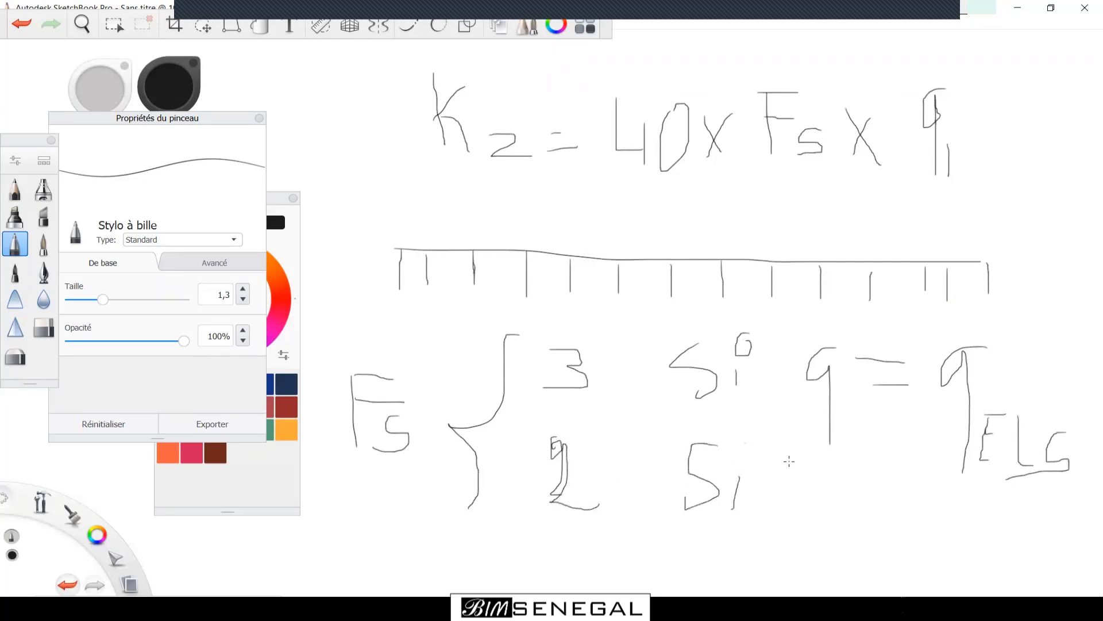
mouse_move(818, 482)
mouse_down()
mouse_move(854, 478)
mouse_move(860, 564)
mouse_up()
drag(853, 478, 801, 493)
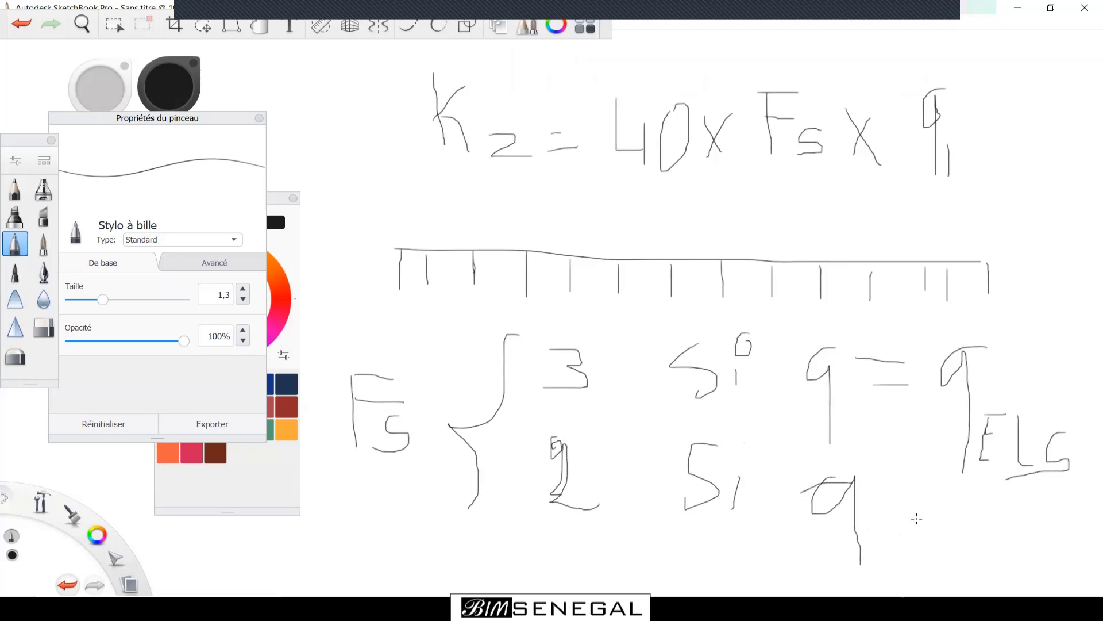
mouse_move(885, 504)
mouse_down()
mouse_move(911, 507)
mouse_move(908, 538)
mouse_up()
drag(963, 495, 952, 568)
mouse_move(970, 523)
mouse_down()
mouse_move(969, 555)
mouse_move(1000, 523)
mouse_move(981, 558)
mouse_move(1055, 564)
mouse_up()
mouse_move(1064, 538)
mouse_down()
mouse_move(1054, 582)
mouse_move(1076, 533)
mouse_up()
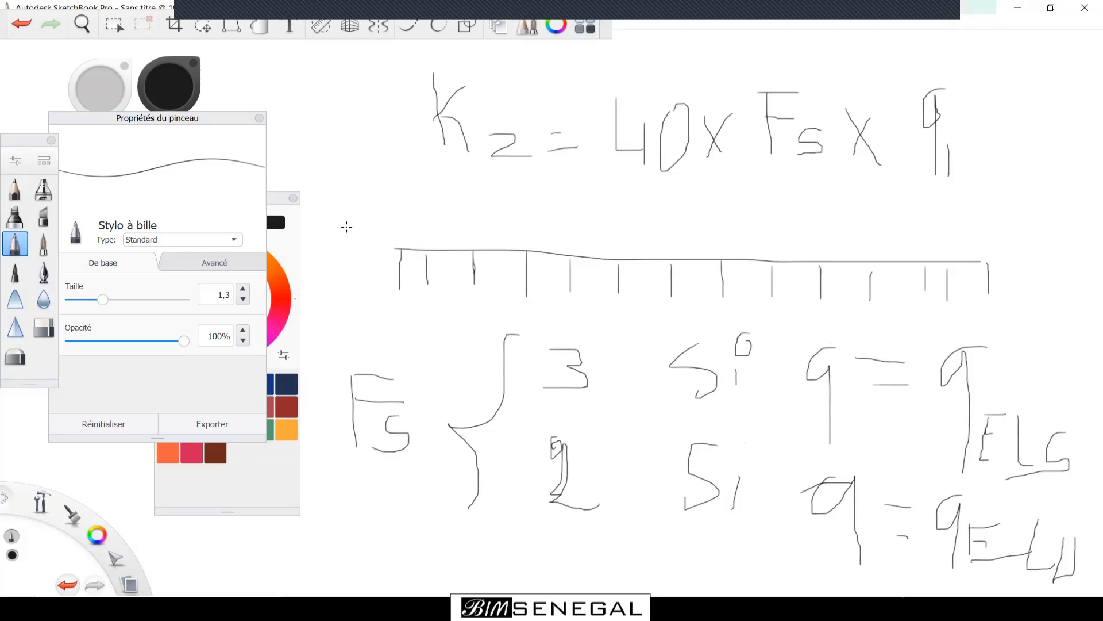
Handwrite 1,5 beside the formula and the numeric version Kz = 40 x 3 x 150 beneath it.
mouse_move(286, 85)
mouse_down()
mouse_move(296, 65)
mouse_move(312, 121)
mouse_up()
mouse_move(348, 67)
mouse_down()
mouse_move(331, 76)
mouse_move(351, 90)
mouse_move(340, 107)
mouse_up()
mouse_move(471, 182)
mouse_down()
mouse_move(472, 221)
mouse_move(475, 198)
mouse_move(495, 228)
mouse_move(554, 239)
mouse_move(638, 215)
mouse_up()
mouse_move(620, 230)
mouse_down()
mouse_move(684, 226)
mouse_move(671, 235)
mouse_up()
mouse_move(721, 195)
mouse_down()
mouse_move(733, 221)
mouse_move(702, 198)
mouse_move(775, 230)
mouse_move(760, 213)
mouse_move(751, 231)
mouse_up()
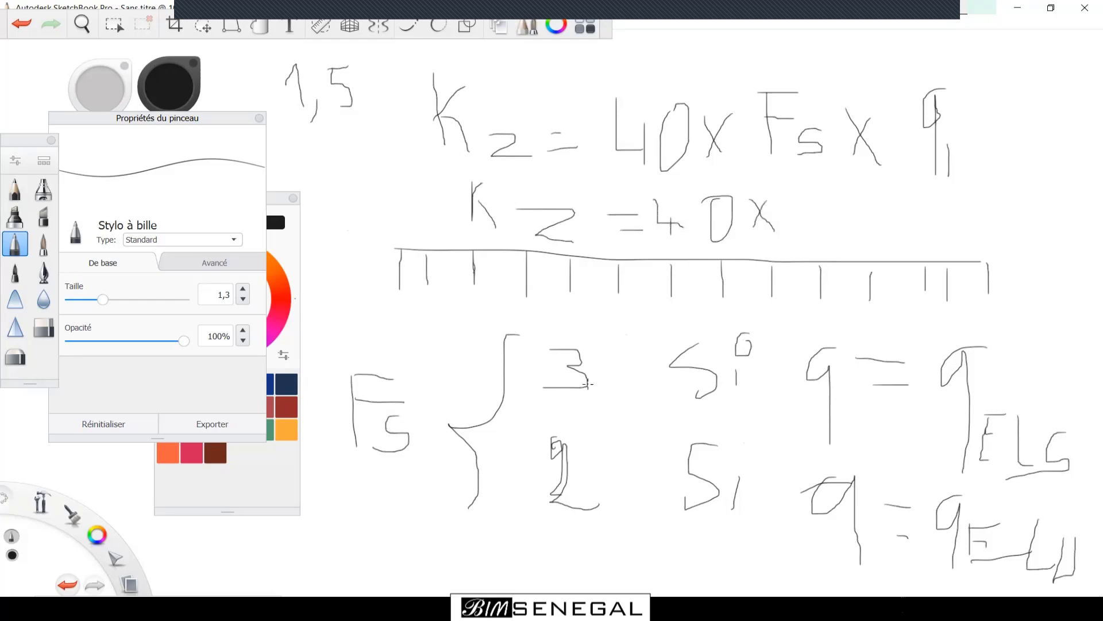
mouse_move(790, 191)
mouse_down()
mouse_move(802, 189)
mouse_move(785, 236)
mouse_up()
mouse_move(832, 206)
mouse_down()
mouse_move(874, 242)
mouse_move(859, 219)
mouse_move(850, 233)
mouse_move(911, 230)
mouse_up()
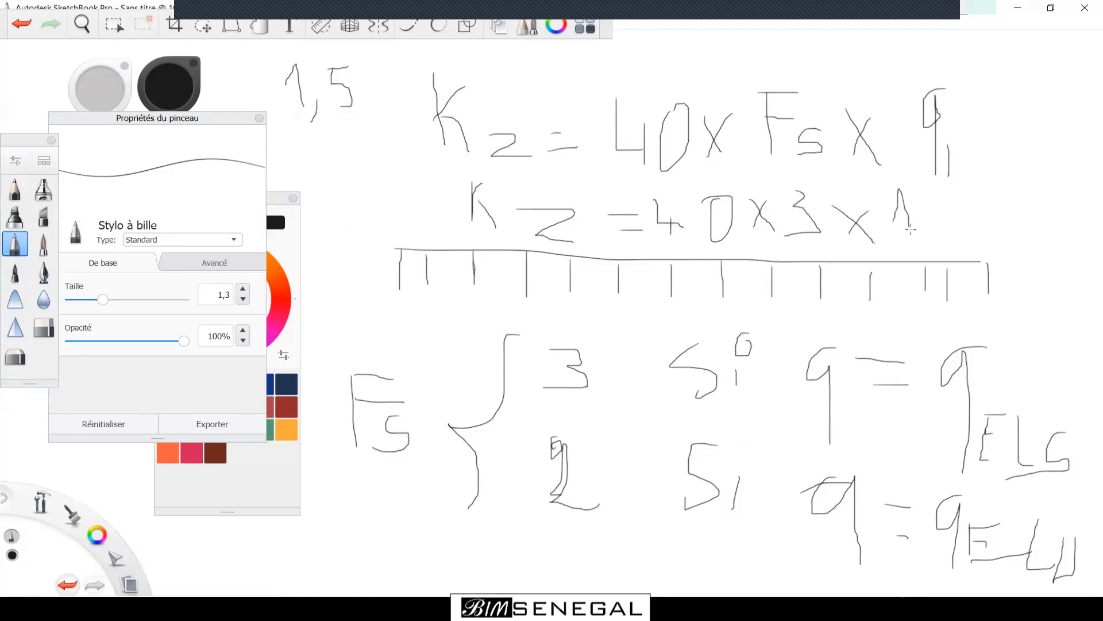
mouse_move(924, 190)
mouse_down()
mouse_move(945, 189)
mouse_move(933, 219)
mouse_move(970, 228)
mouse_move(963, 196)
mouse_up()
Open the Calculator and compute 40 x 3 x 150.
key(super)
text(CAL)
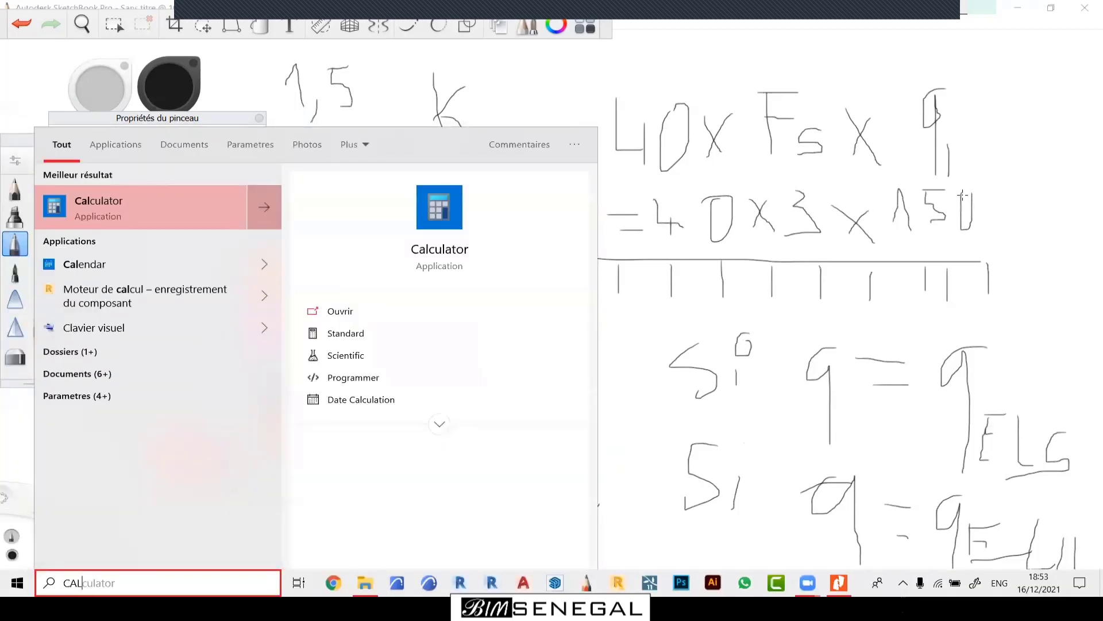
key(Return)
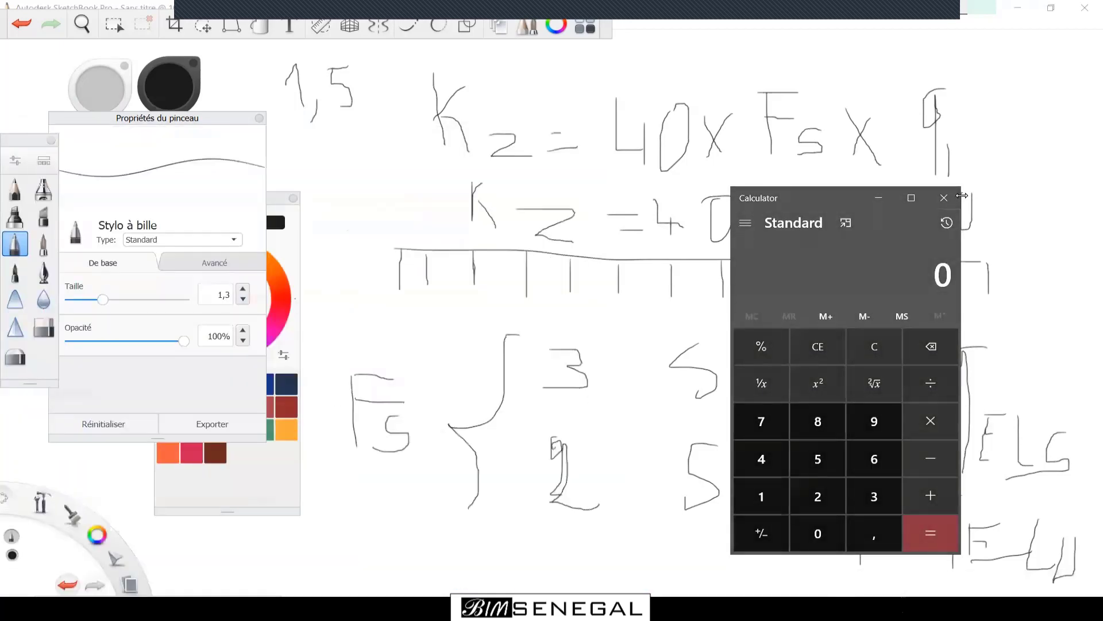
mouse_move(810, 199)
mouse_down()
mouse_move(281, 161)
mouse_move(297, 102)
mouse_up()
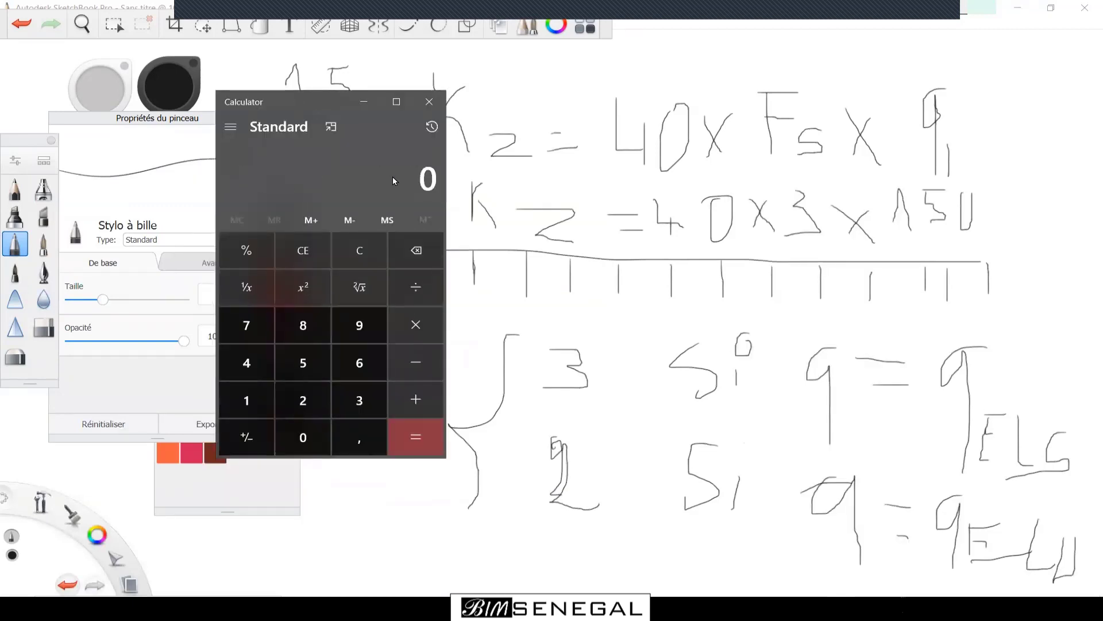
text(40)
text(3*15)
text(0)
key(Return)
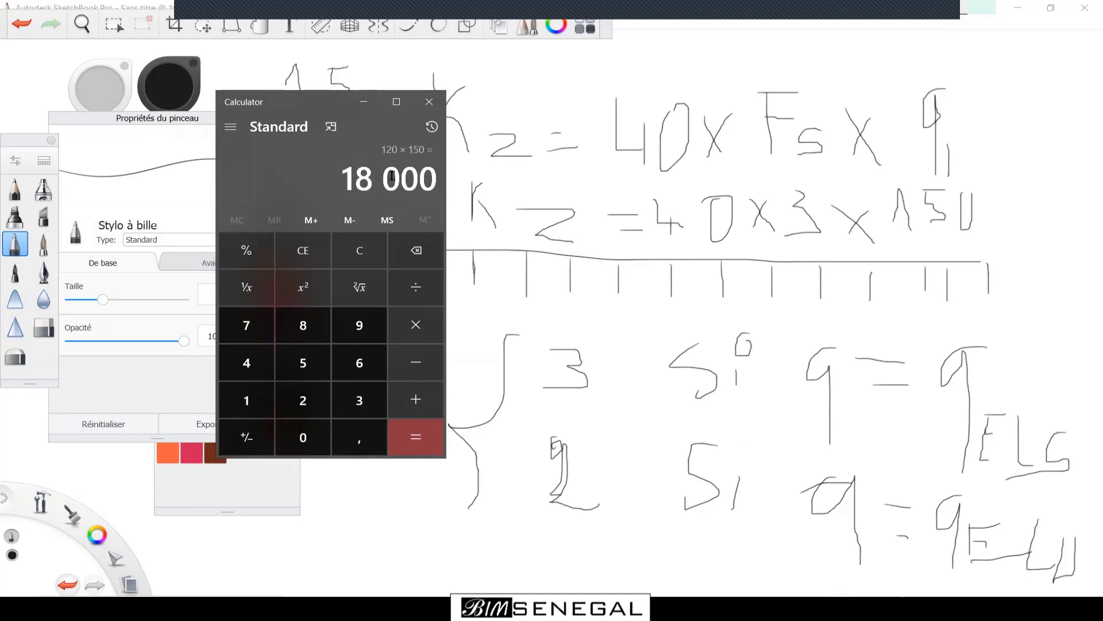
Switch back to Robot, accept the soil elasticity parameters, and add the SF thickness.
key(alt+Tab)
key(alt+Tab)
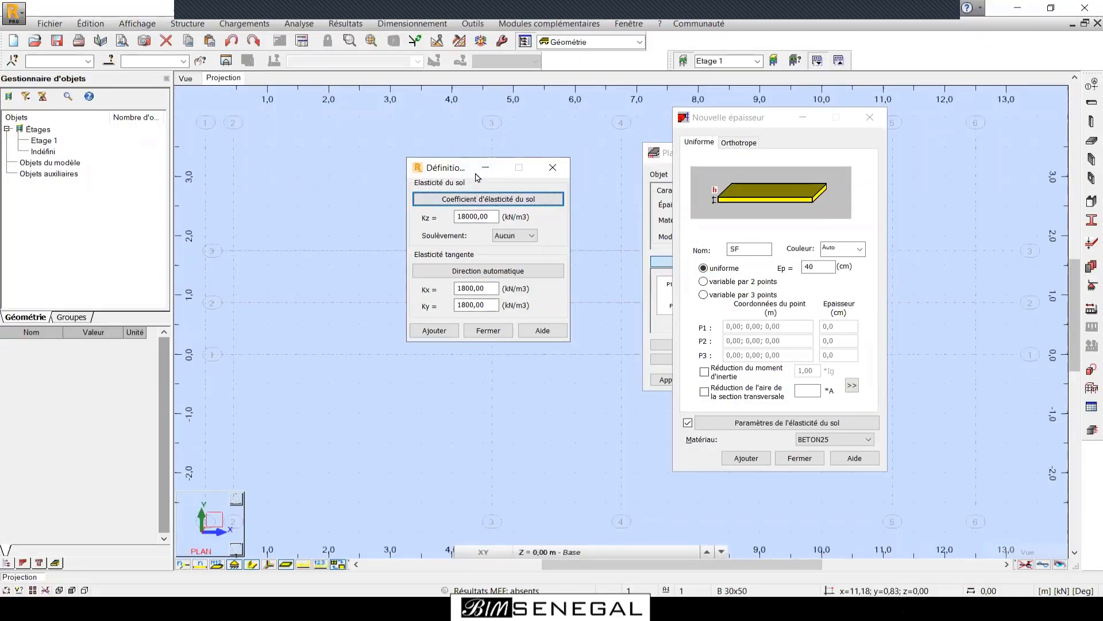
drag(477, 167, 584, 195)
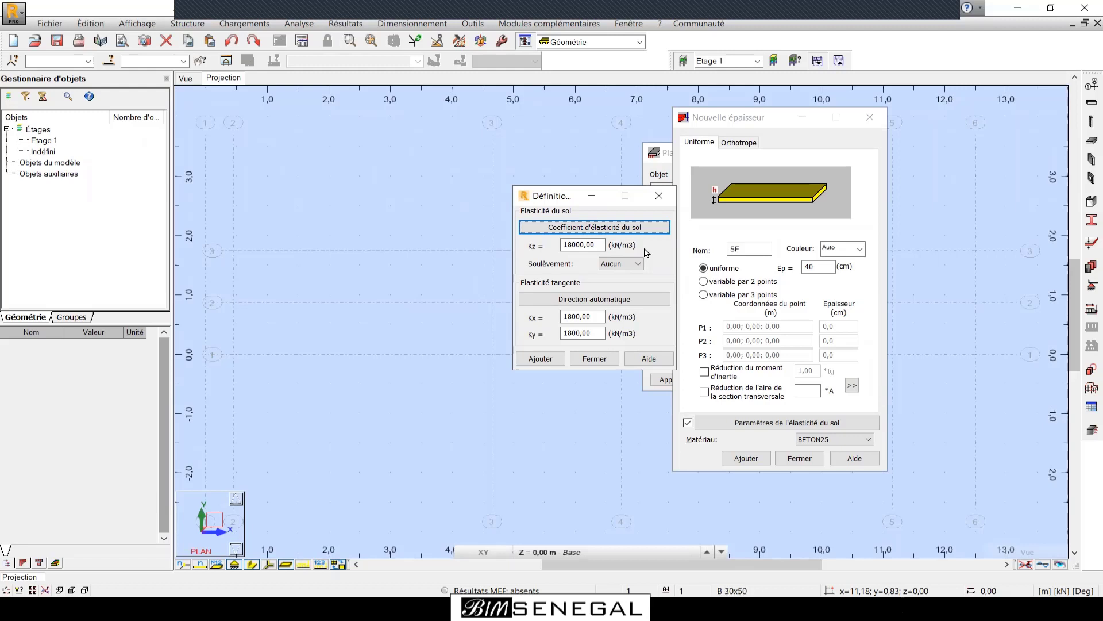
click(540, 358)
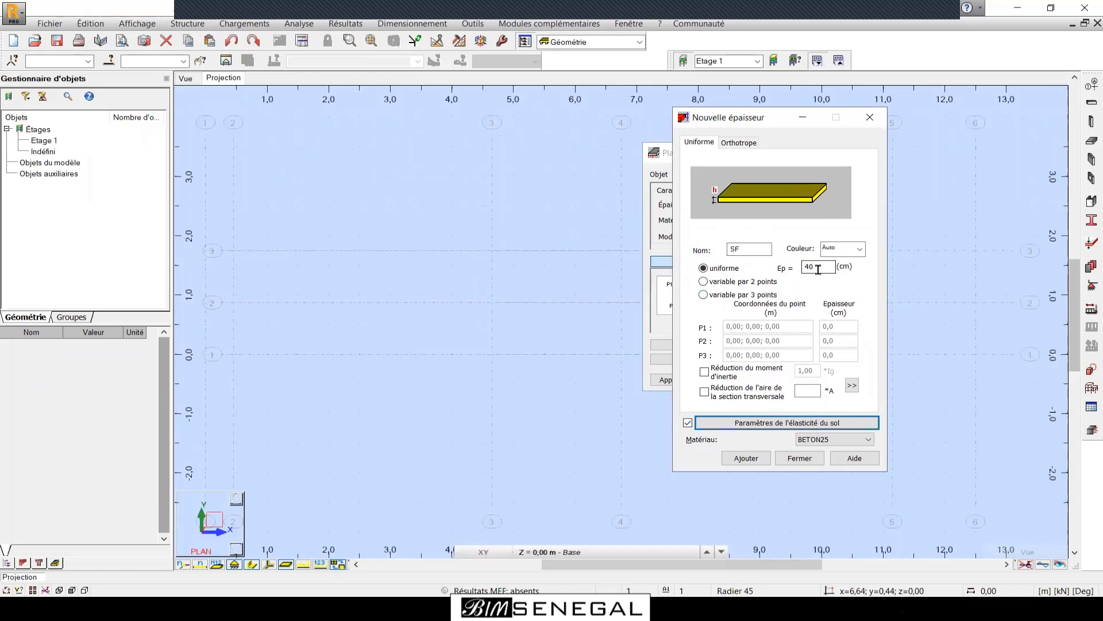
click(757, 464)
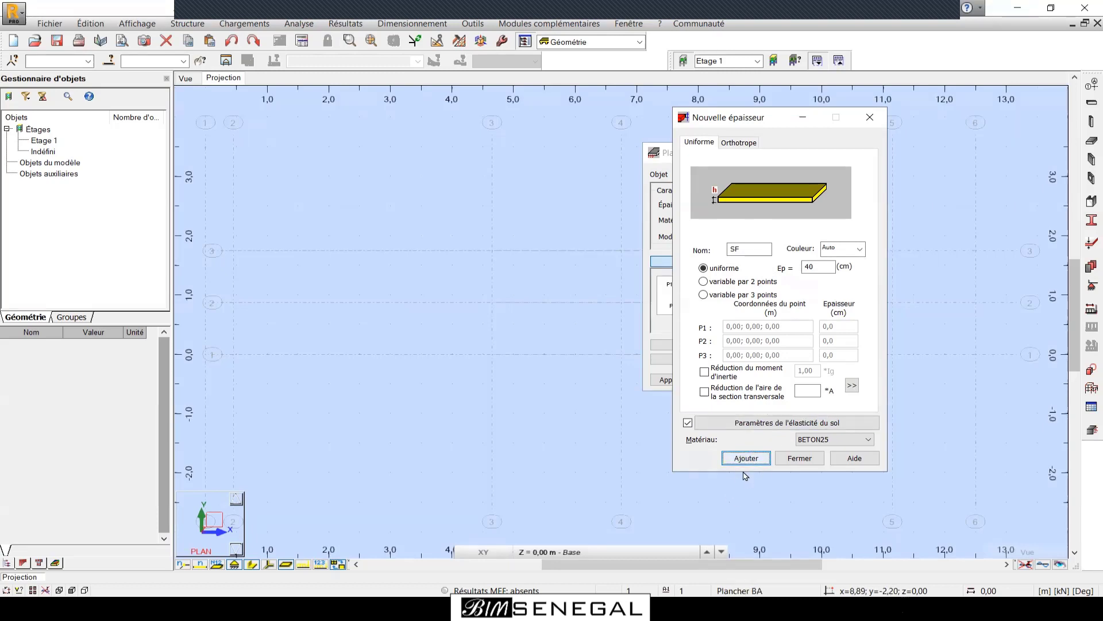
click(870, 117)
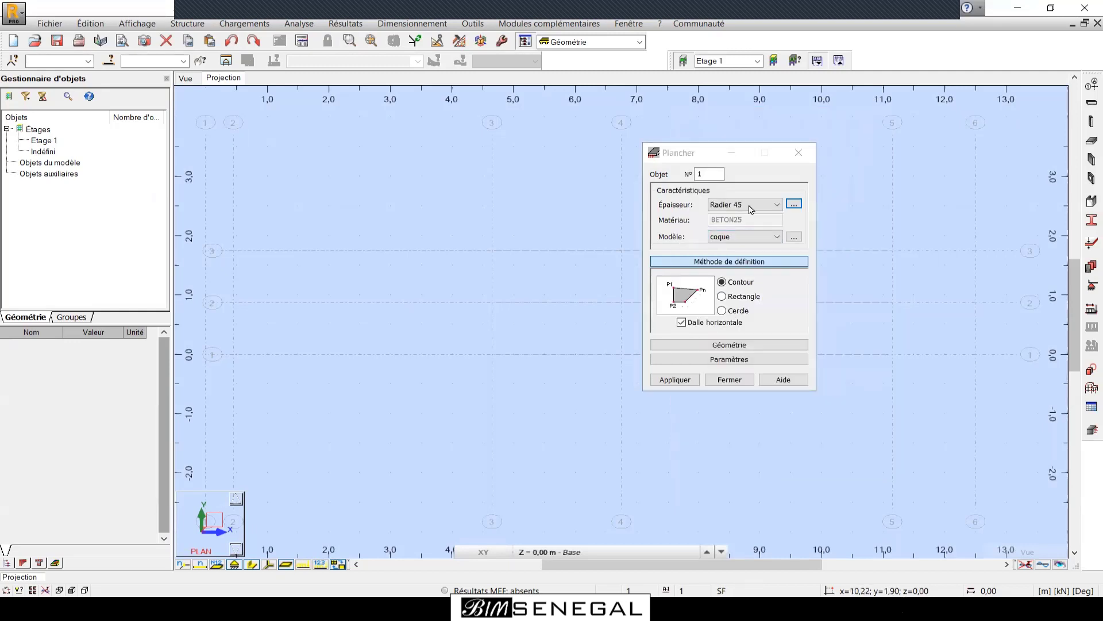
Assign the SF thickness to the floor slab and keep its model as coque.
drag(703, 154, 382, 162)
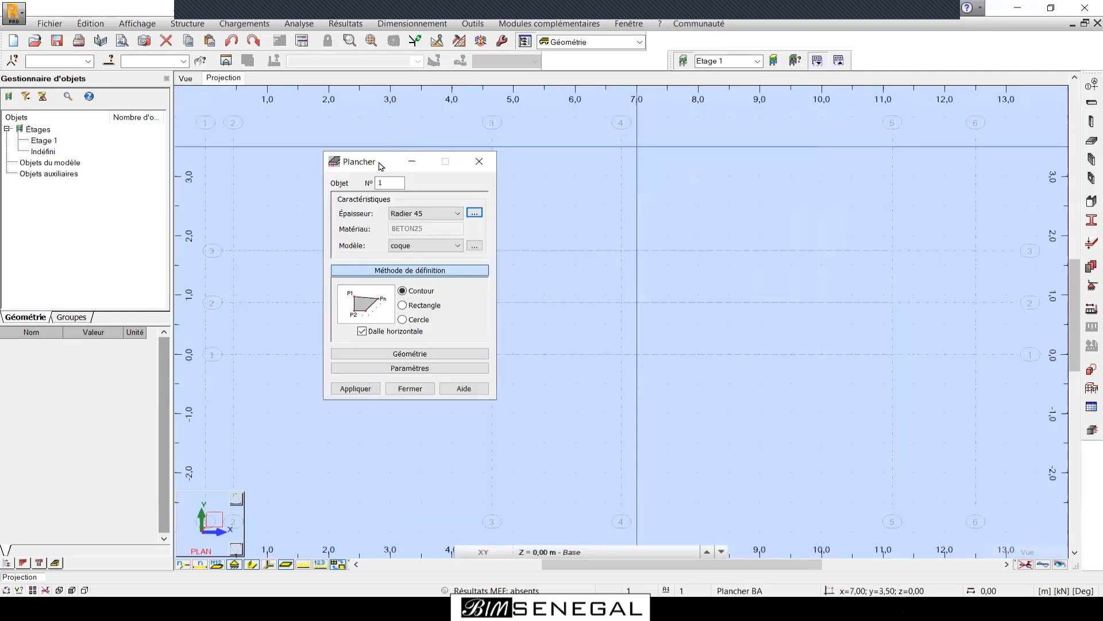
click(428, 213)
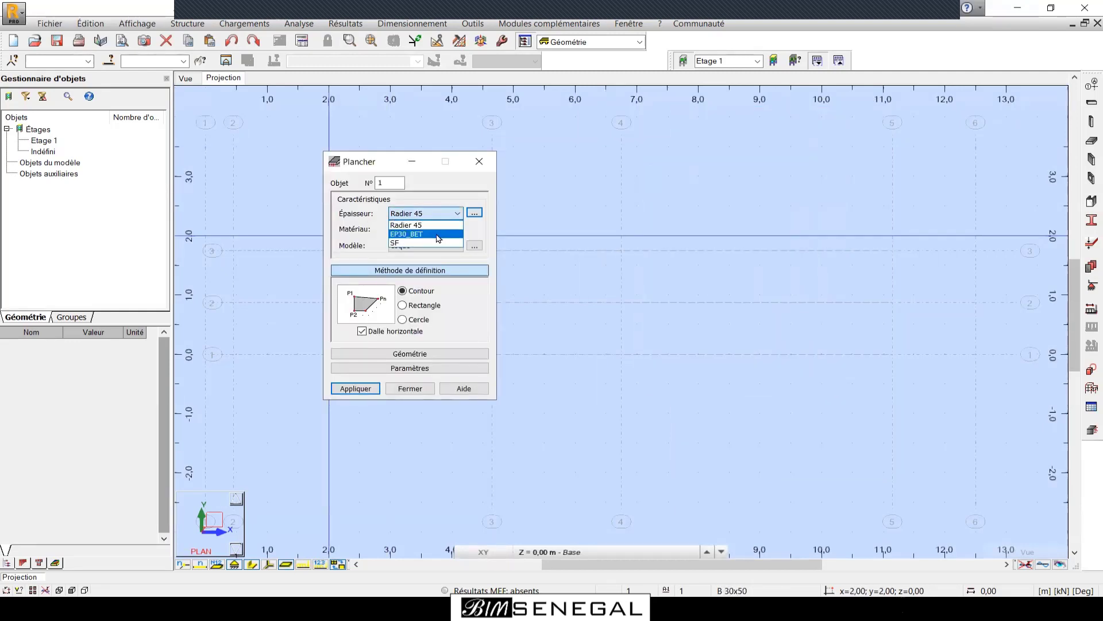
click(397, 244)
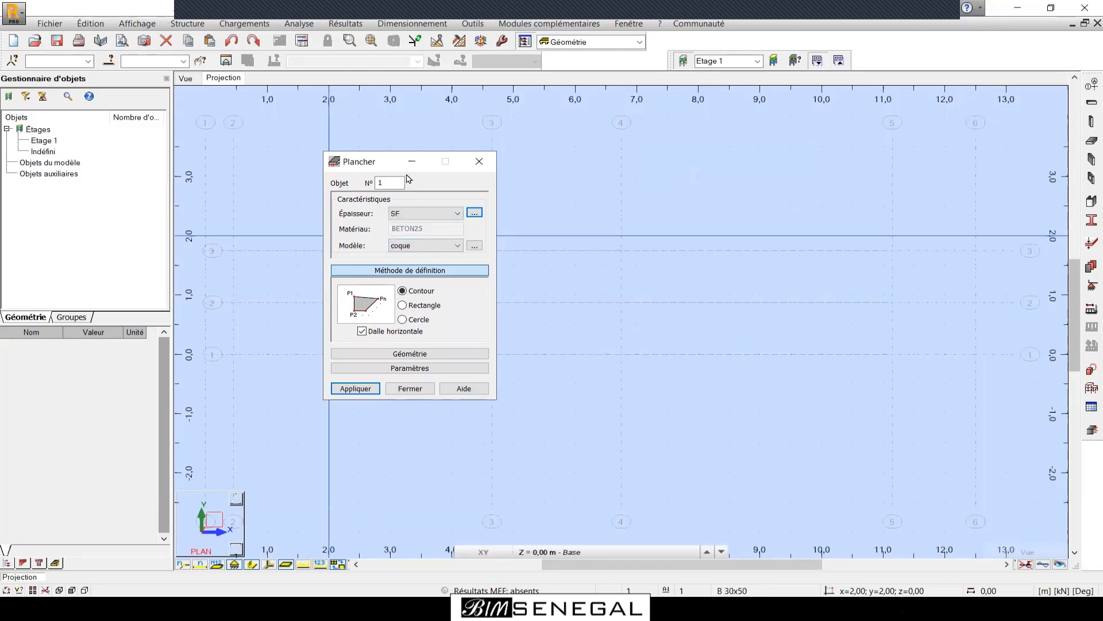
drag(374, 166, 273, 181)
click(304, 269)
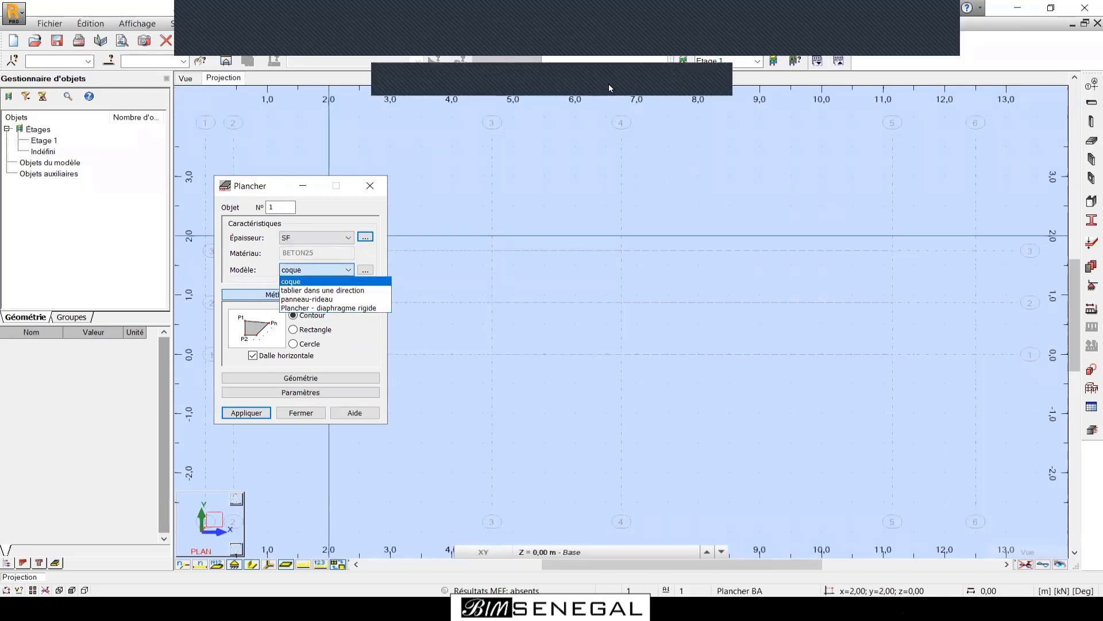
click(609, 85)
click(316, 269)
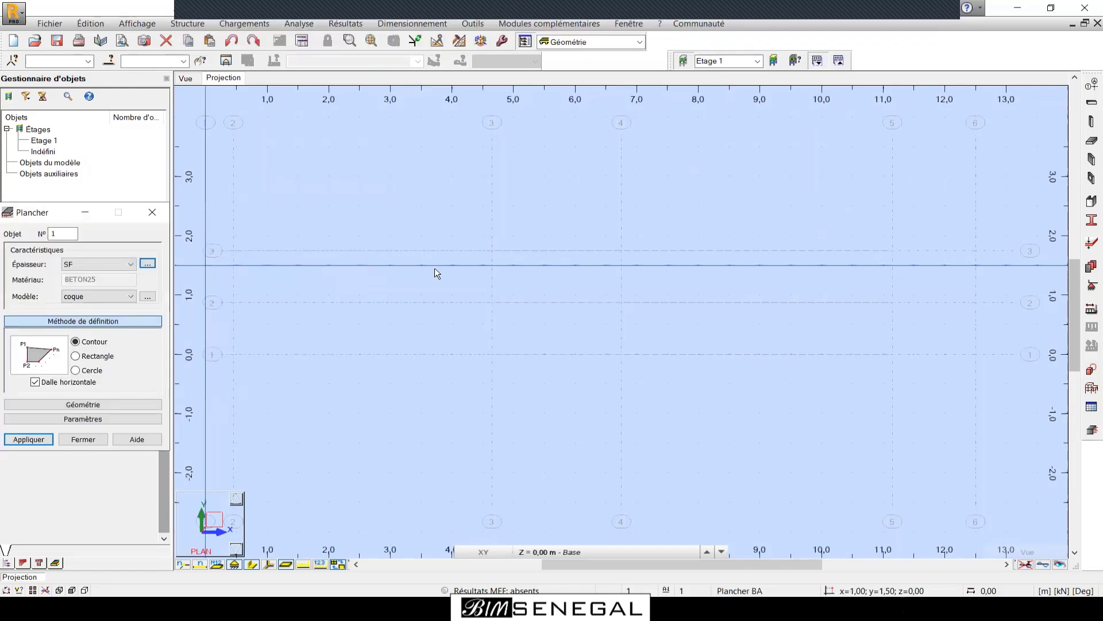
Draw the slab contour as a rectangle from vertical axis 1 to 6 and horizontal axis 1 to 3, 12.50 by 1.75 m.
scroll(690, 268, down, 1)
click(285, 253)
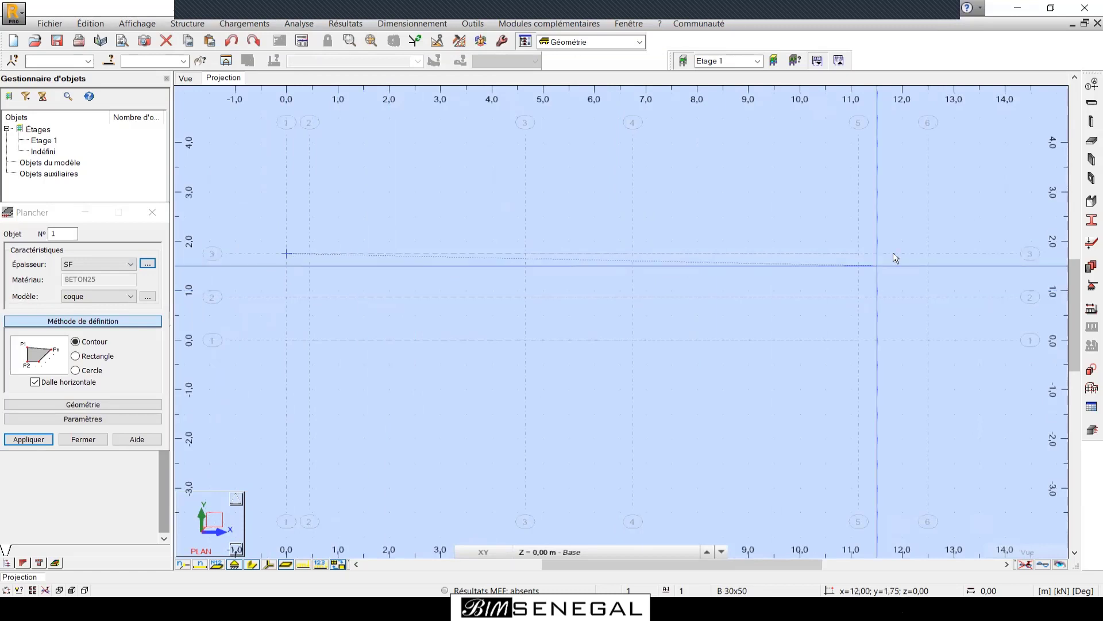
click(286, 339)
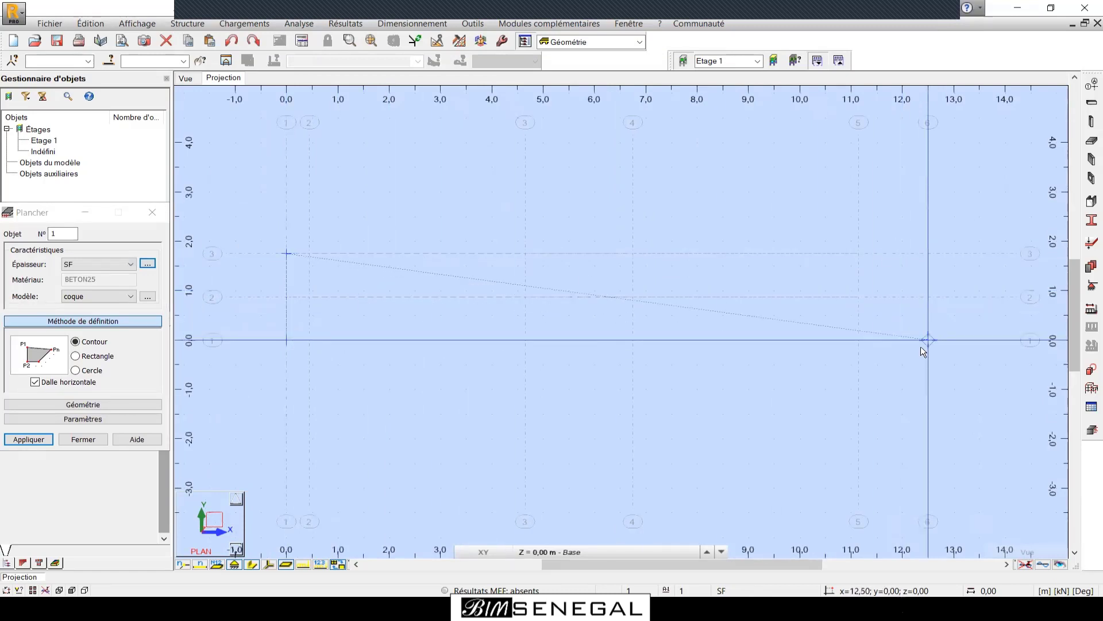
click(911, 351)
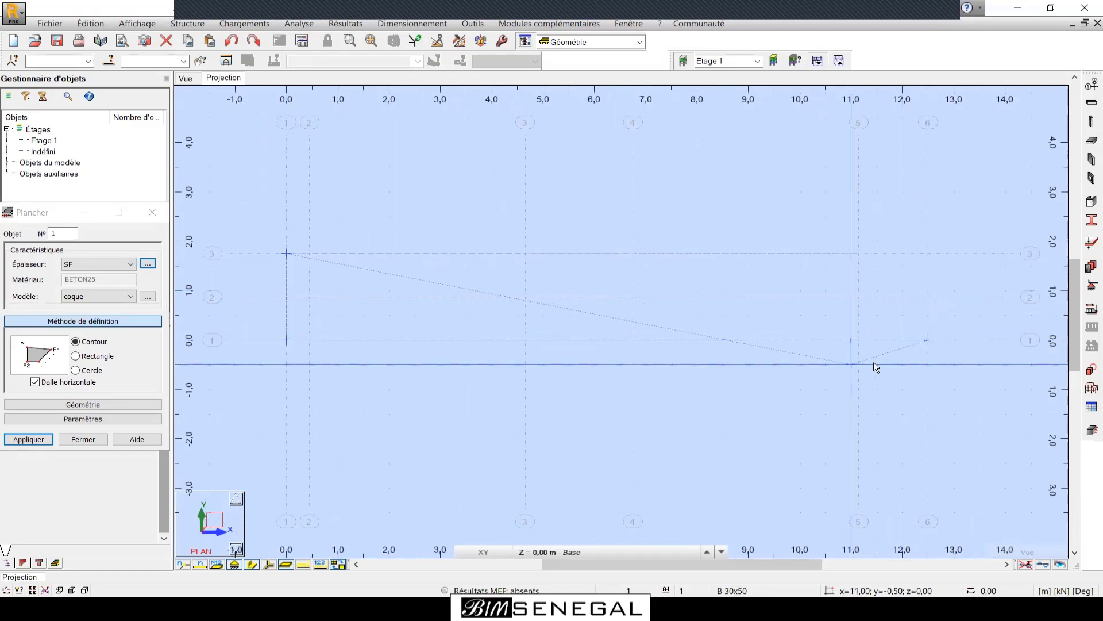
click(928, 254)
click(286, 254)
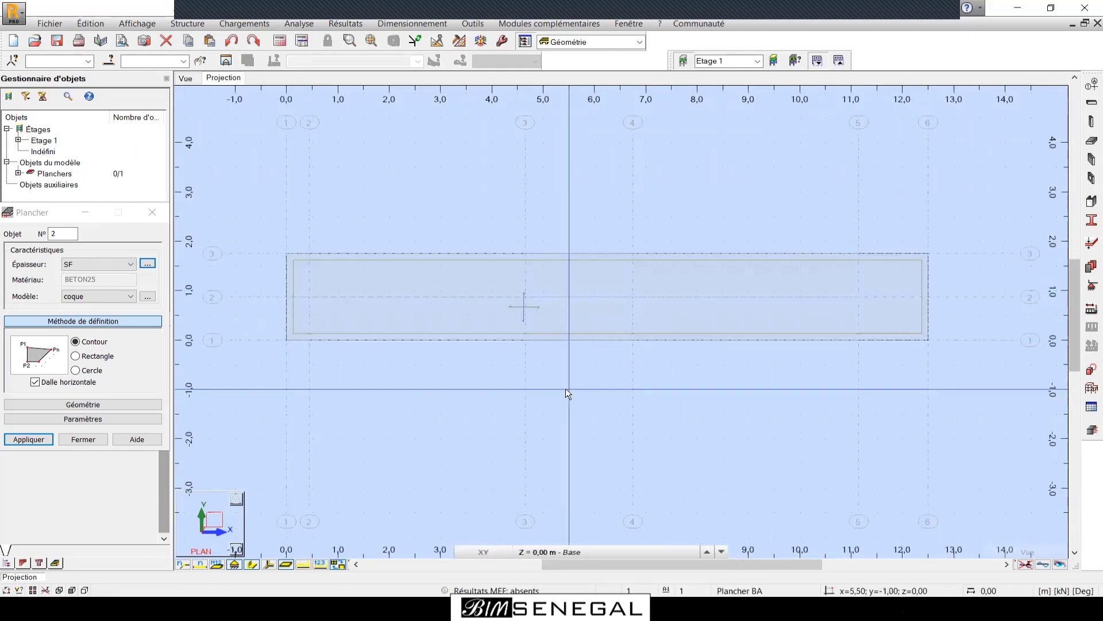
scroll(481, 246, up, 1)
scroll(702, 291, down, 1)
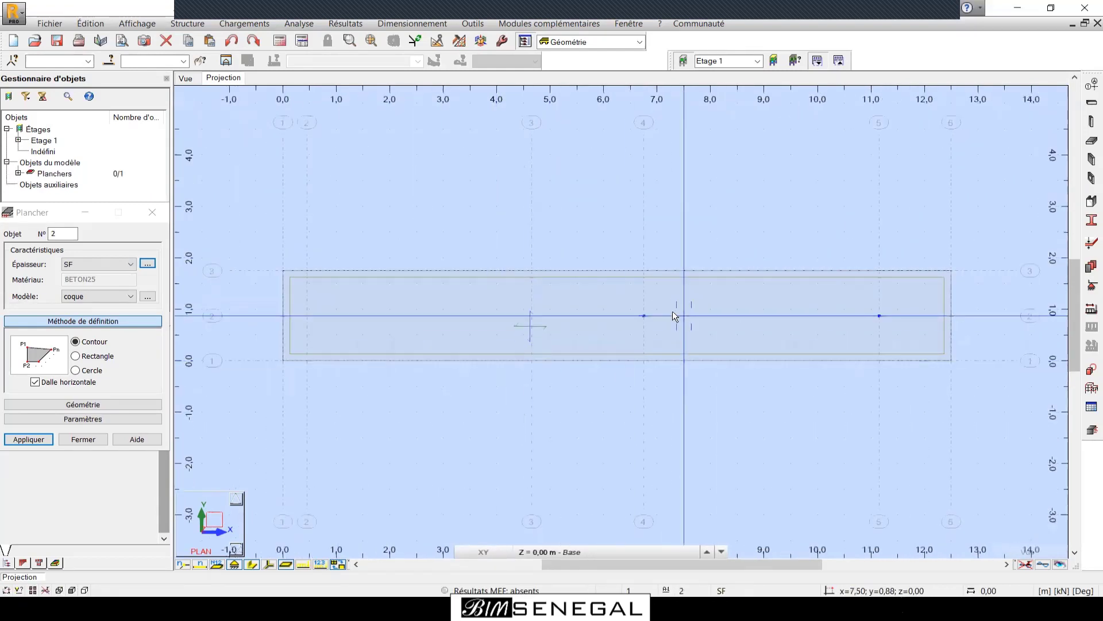
Close the floor slab definition dialog.
scroll(675, 312, up, 1)
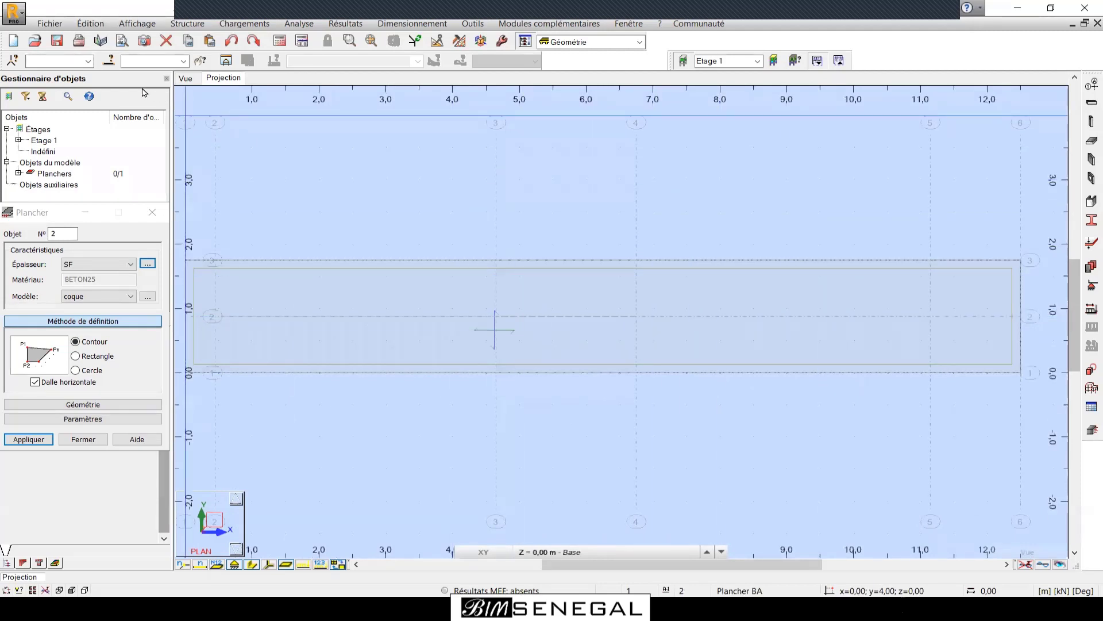
drag(58, 215, 108, 204)
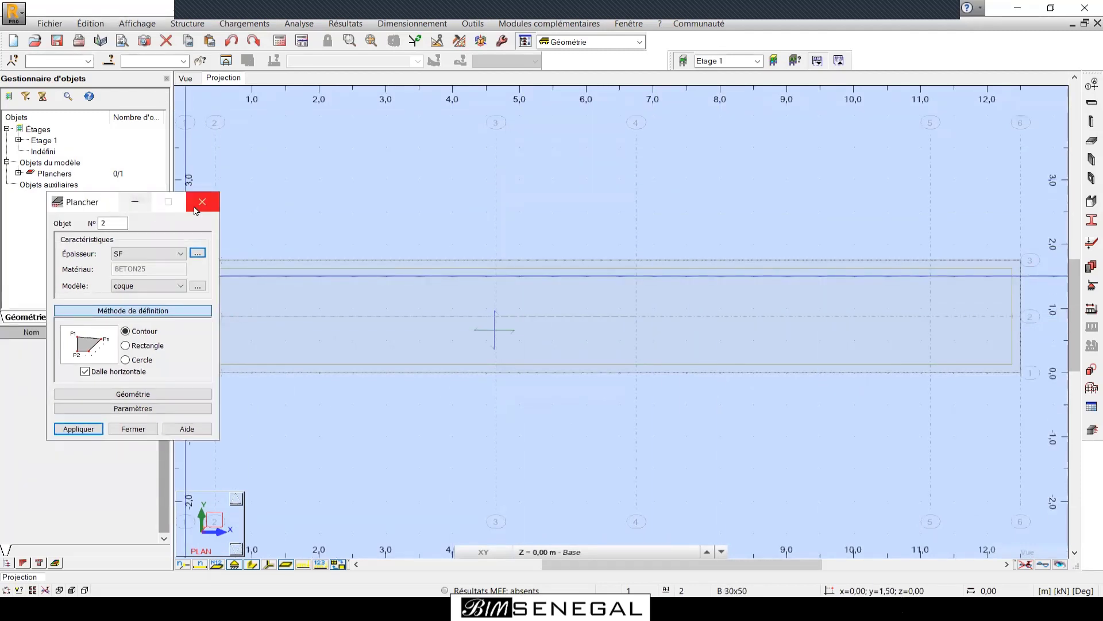
click(195, 207)
Examine the drawn slab contour against the structural axes in plan.
scroll(796, 239, down, 1)
scroll(481, 187, up, 1)
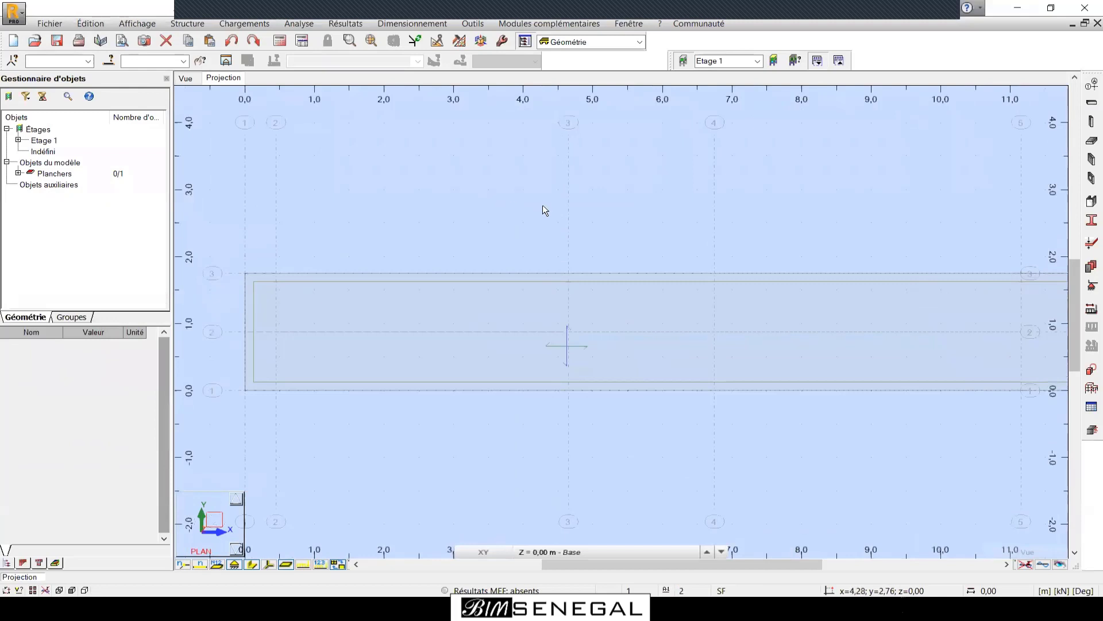
scroll(543, 207, down, 1)
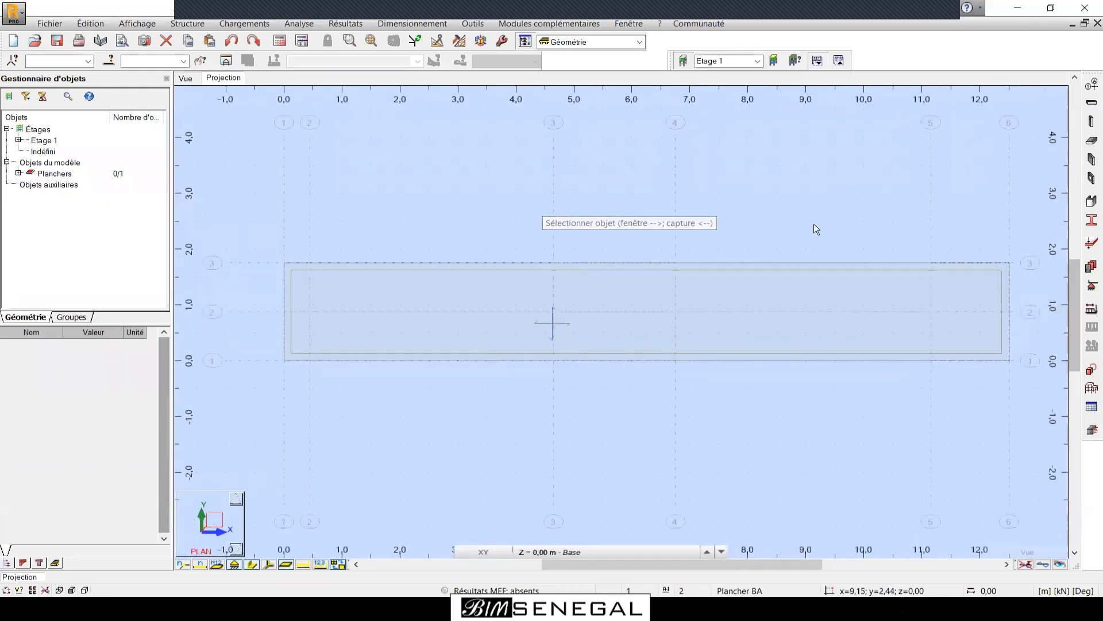
scroll(814, 225, up, 1)
scroll(314, 367, up, 2)
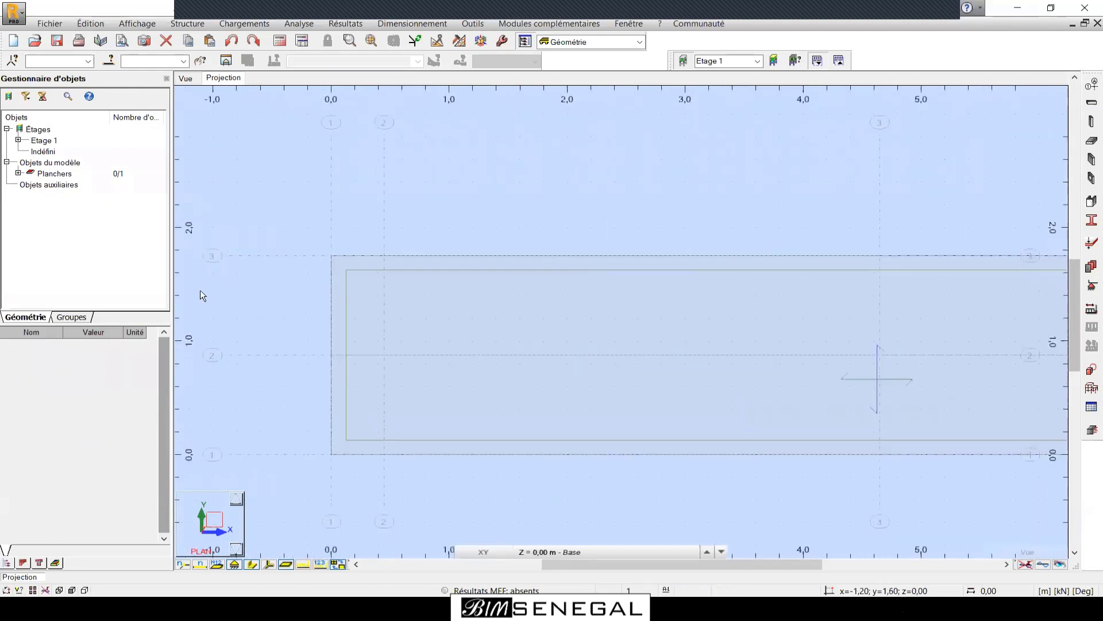
scroll(277, 306, down, 2)
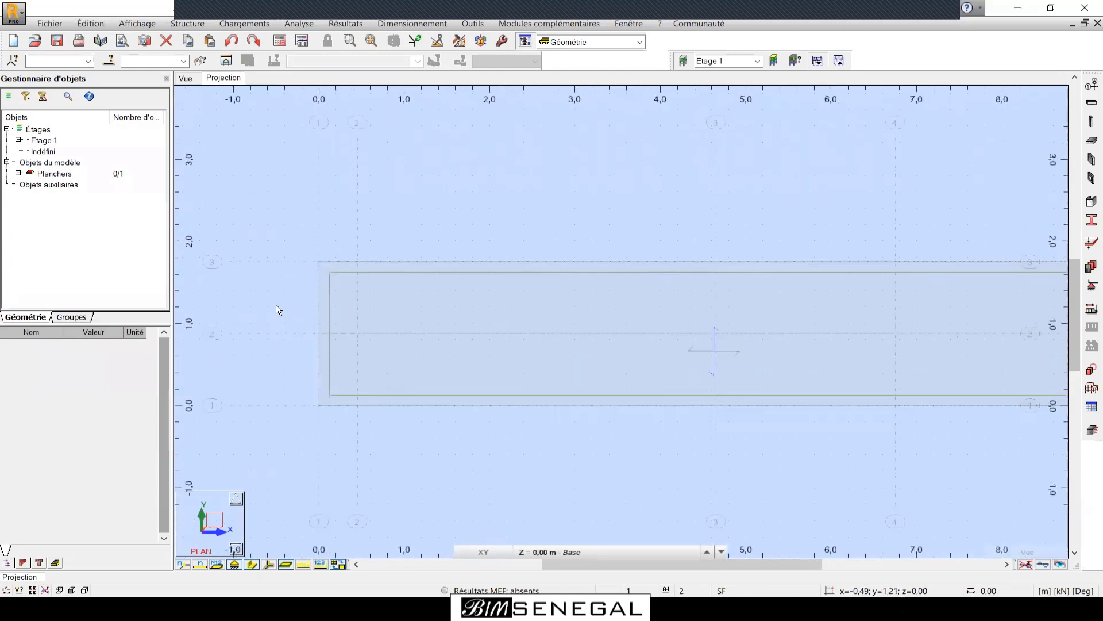
scroll(607, 333, up, 3)
scroll(461, 294, down, 3)
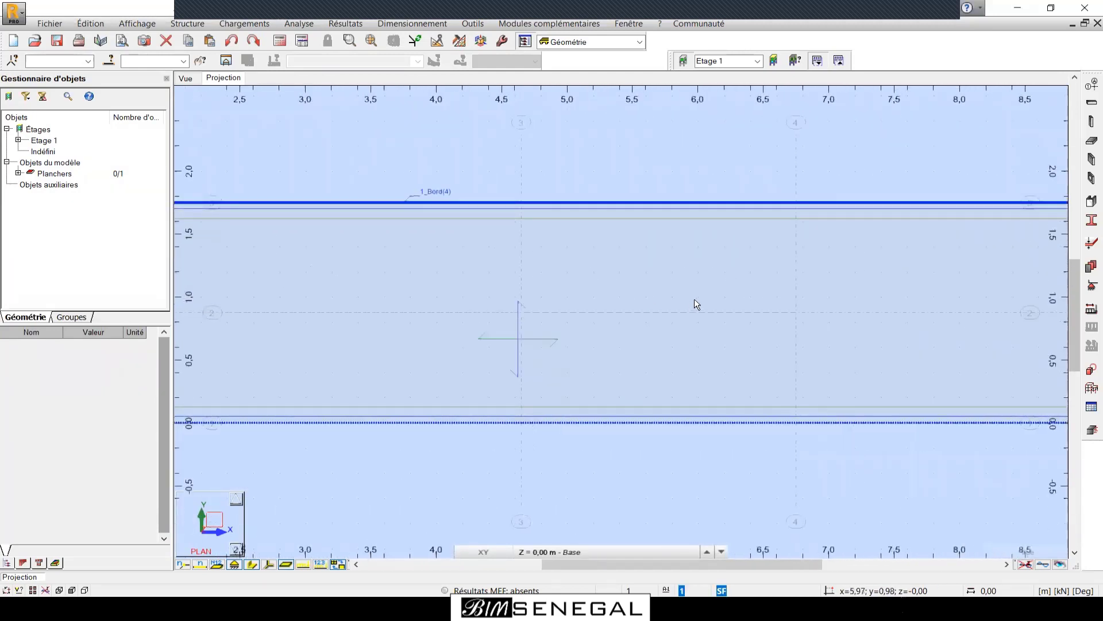
scroll(722, 206, down, 2)
scroll(759, 221, up, 2)
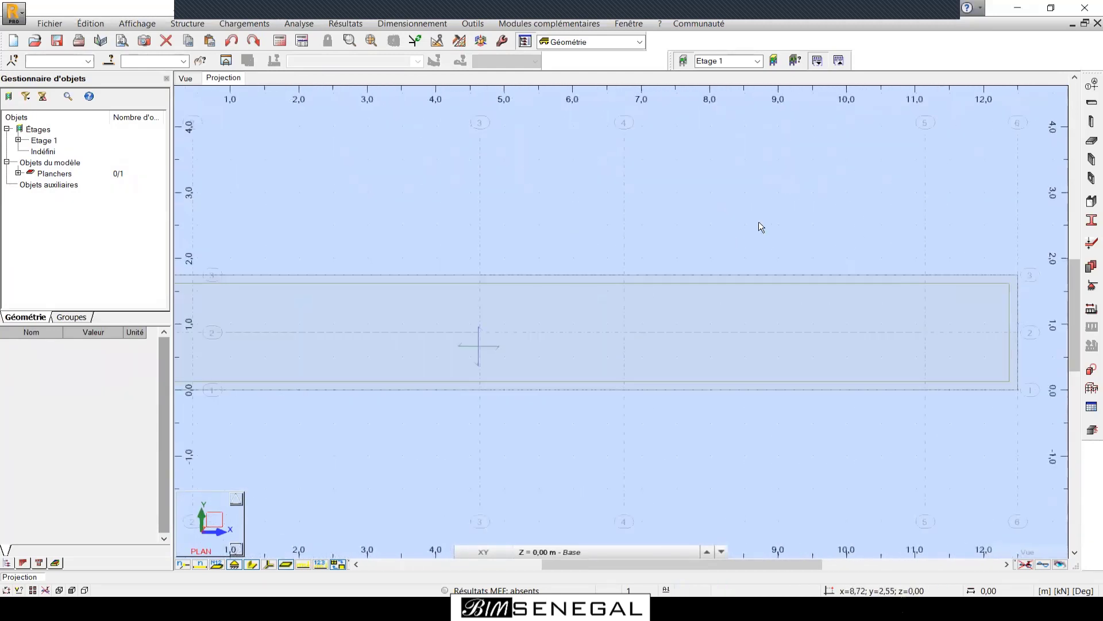
scroll(819, 222, down, 1)
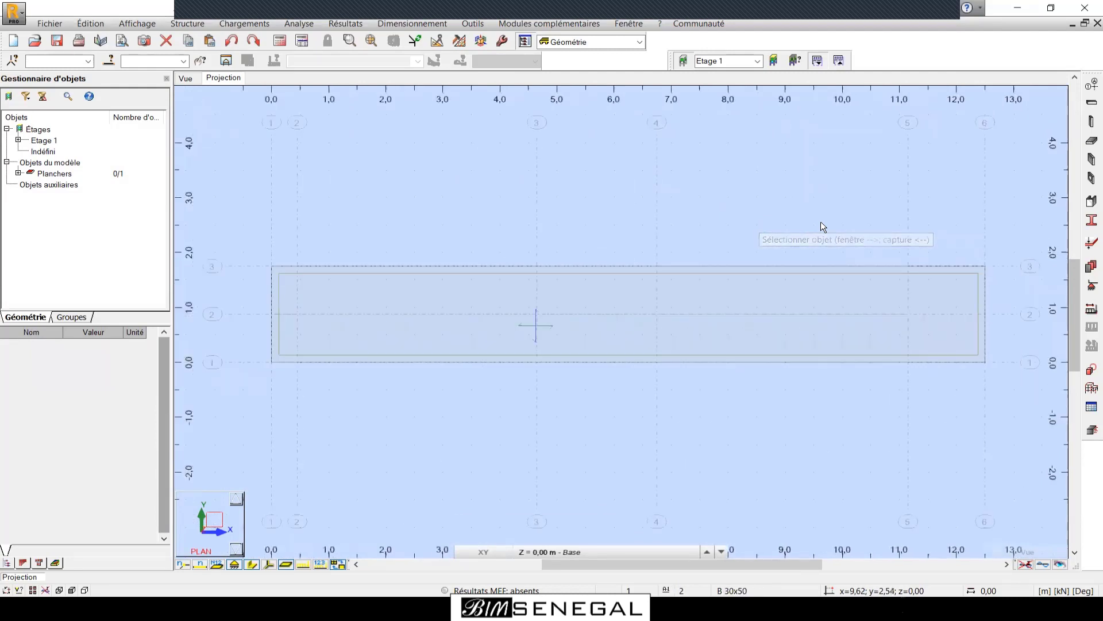
Switch to SketchBook to review the handwritten Kz formula, and return to Robot.
key(alt+Tab)
key(alt+Tab)
key(alt+Tab)
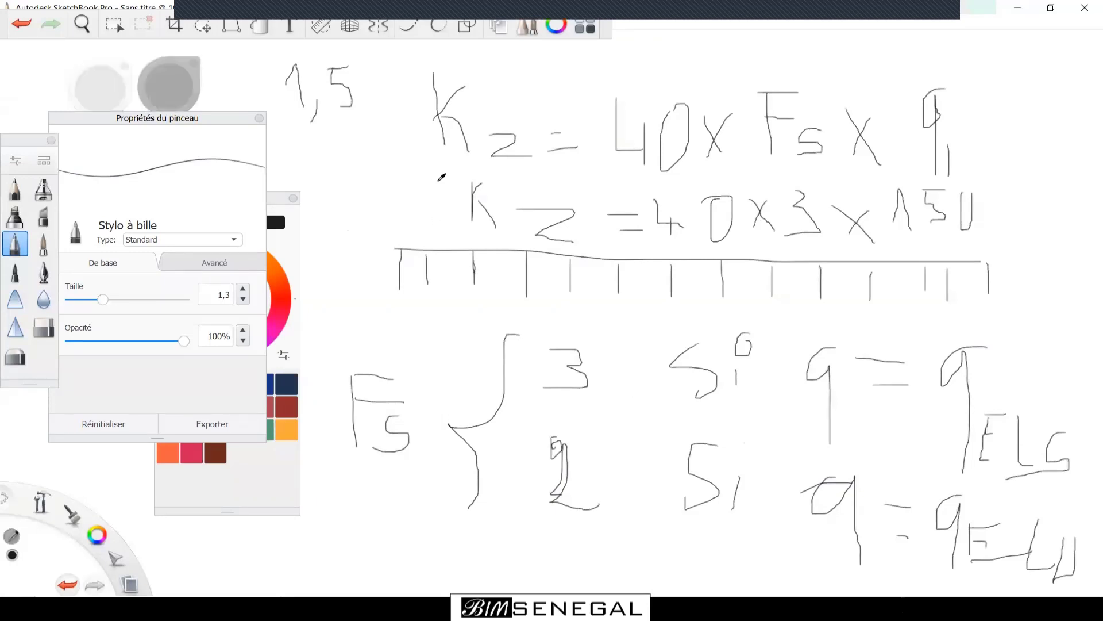
key(alt+Tab)
key(alt+Tab)
key(alt+Tab)
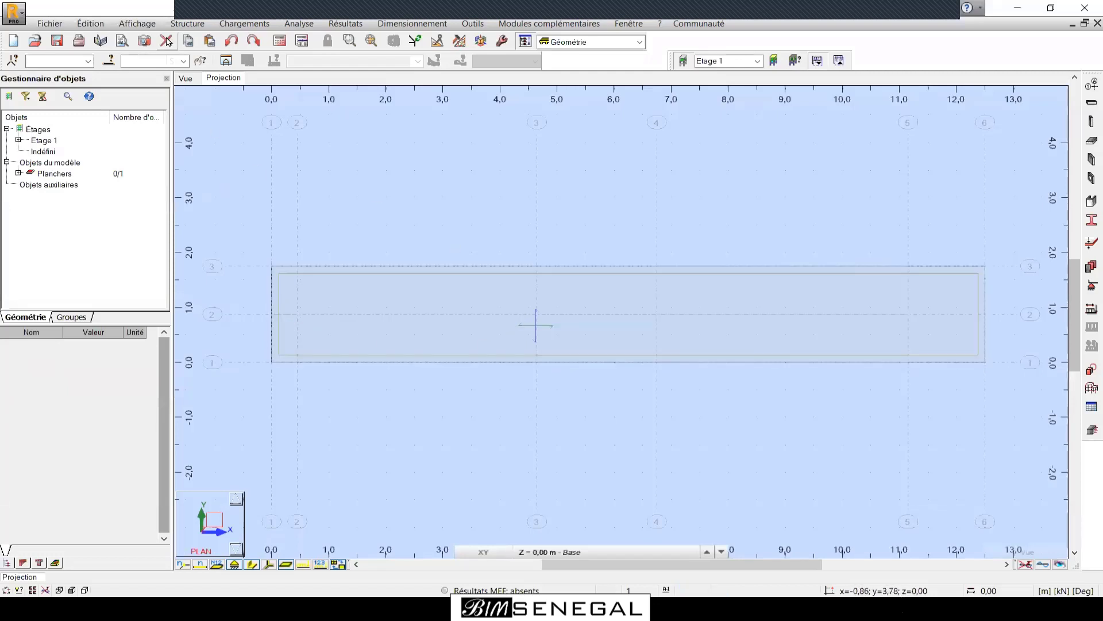
Start defining nodes and place the first one where vertical axis 2 crosses horizontal axis 2.
click(187, 24)
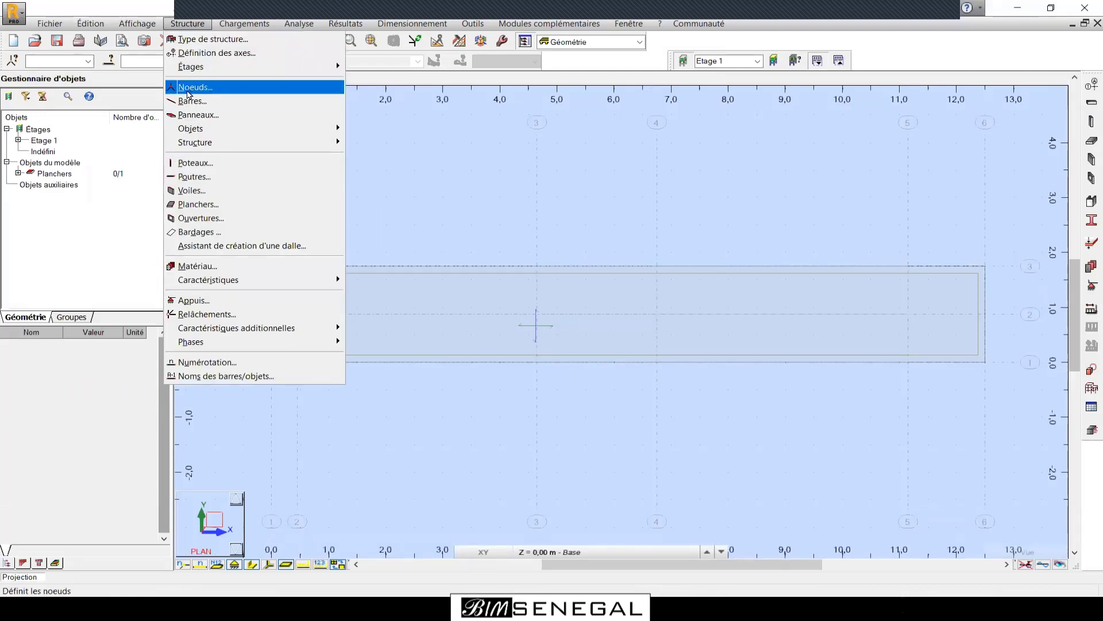
click(193, 88)
scroll(687, 242, down, 2)
scroll(458, 264, up, 5)
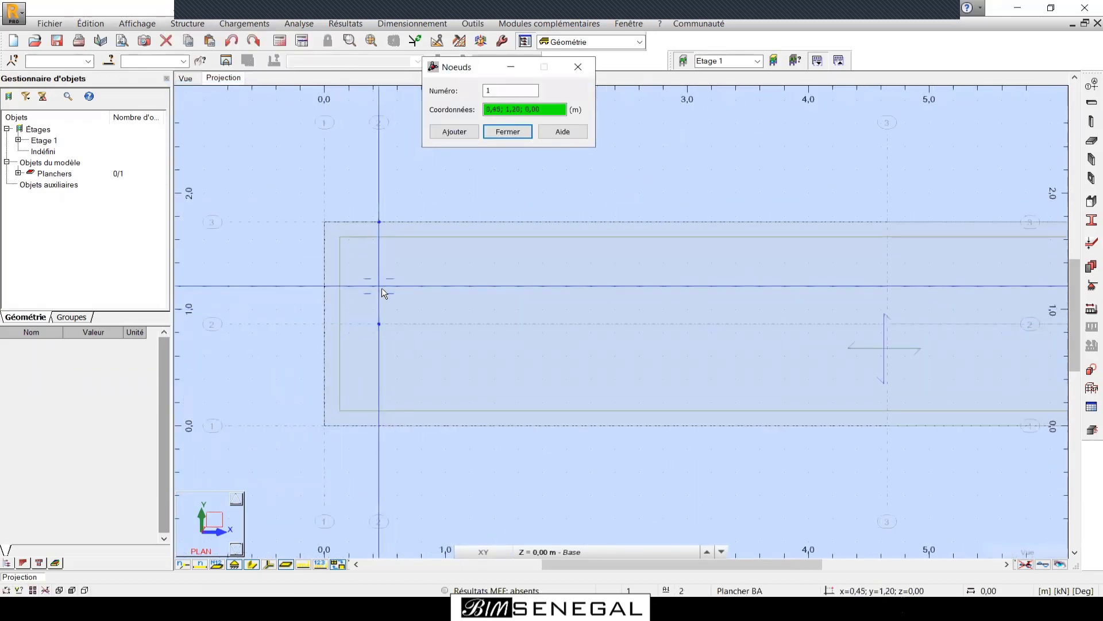
click(378, 326)
scroll(266, 318, down, 2)
scroll(266, 318, down, 1)
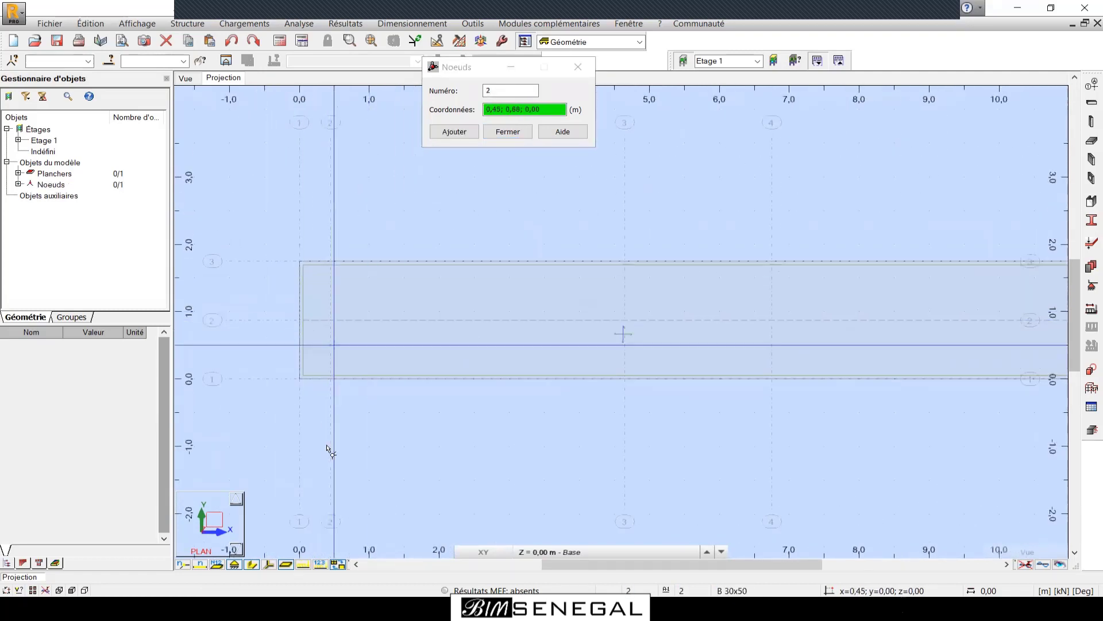
Turn on the display of node numbers in the plan view.
click(199, 566)
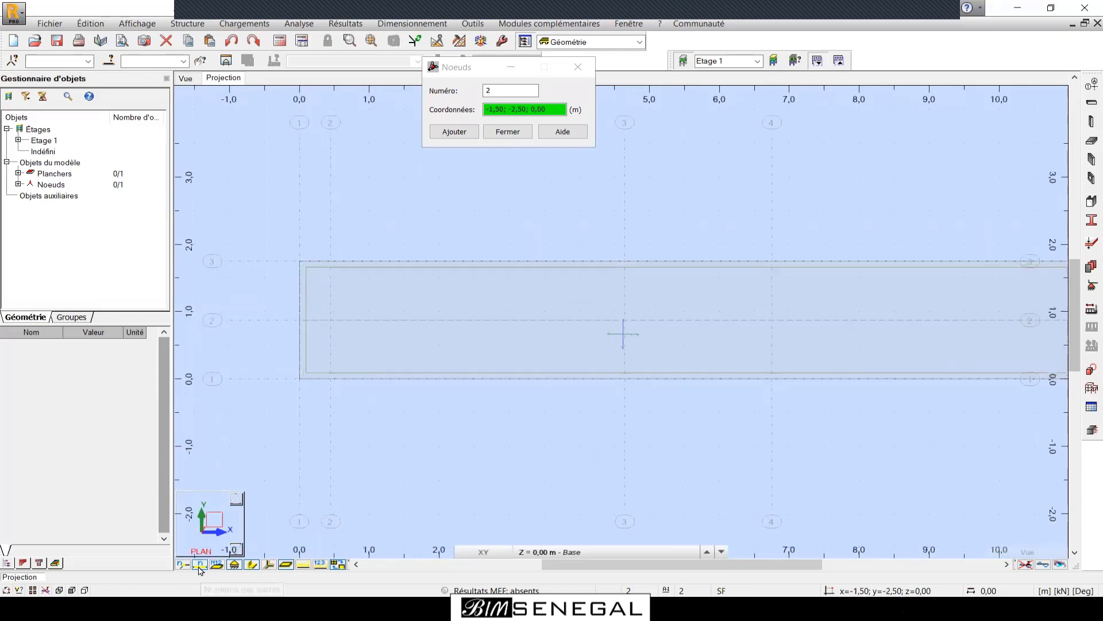
click(183, 566)
scroll(295, 325, up, 4)
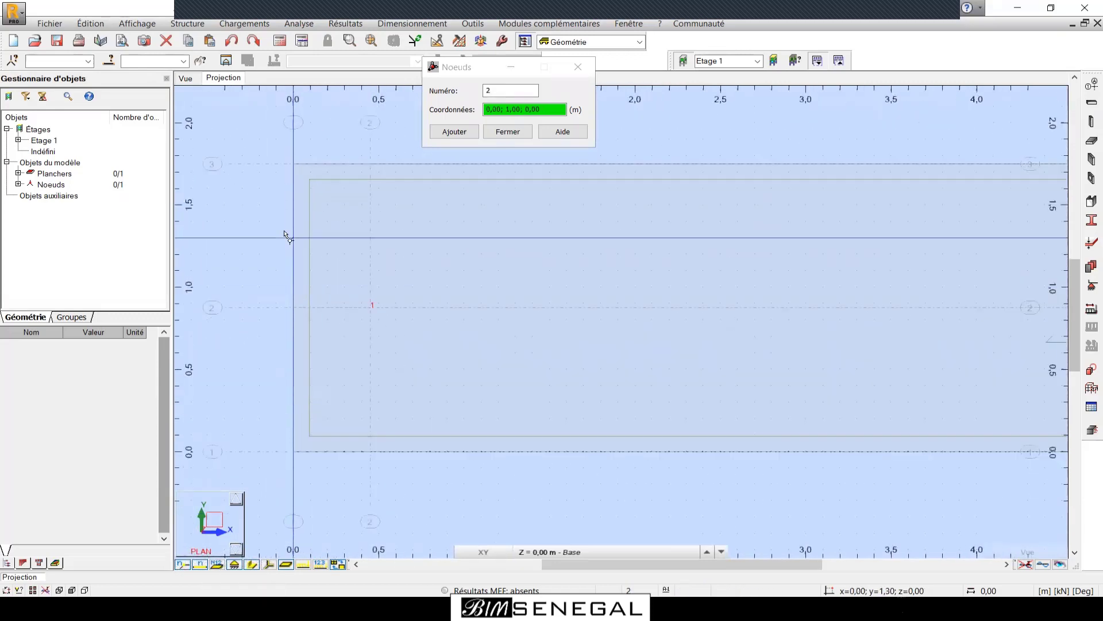
Place nodes where vertical axes 3, 4 and 5 cross horizontal axis 2, and close the node definition.
scroll(293, 322, down, 8)
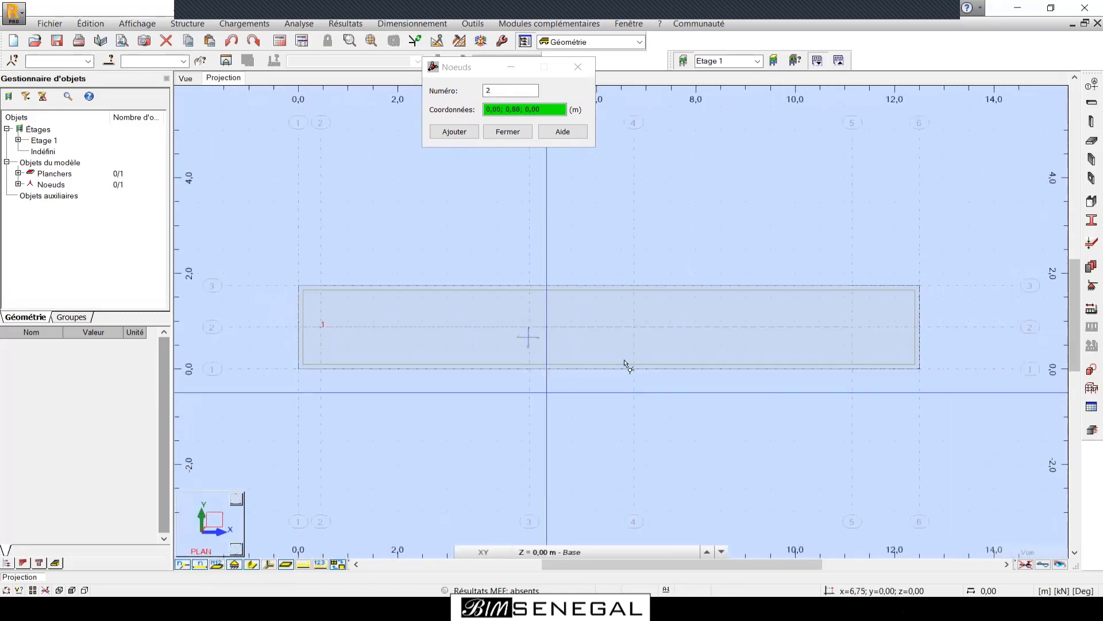
scroll(542, 330, up, 2)
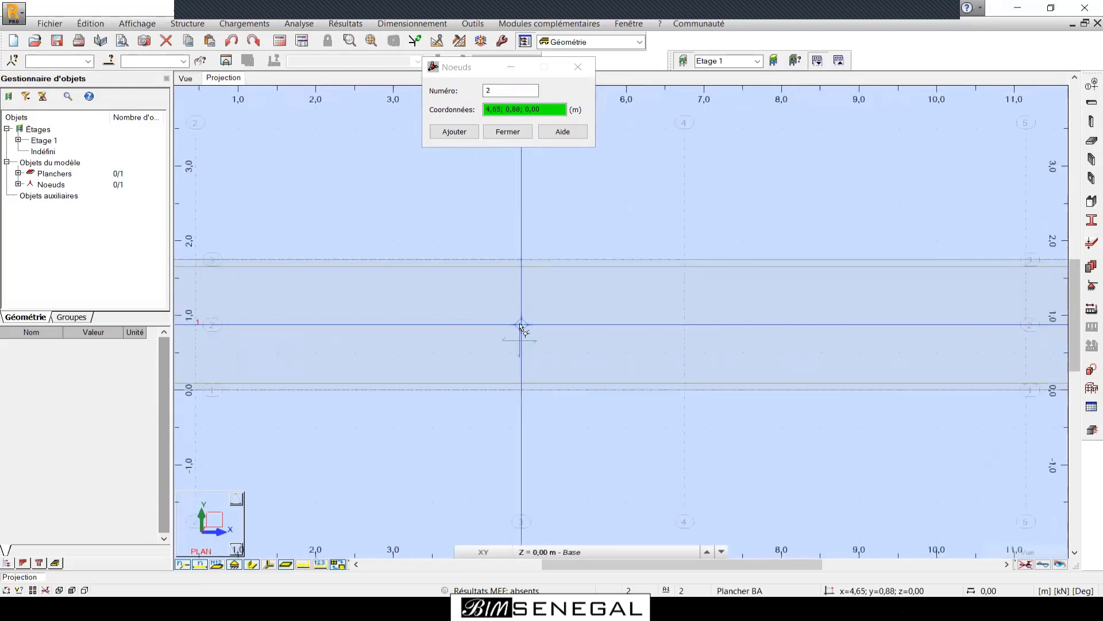
click(522, 326)
scroll(579, 365, down, 2)
scroll(637, 338, up, 2)
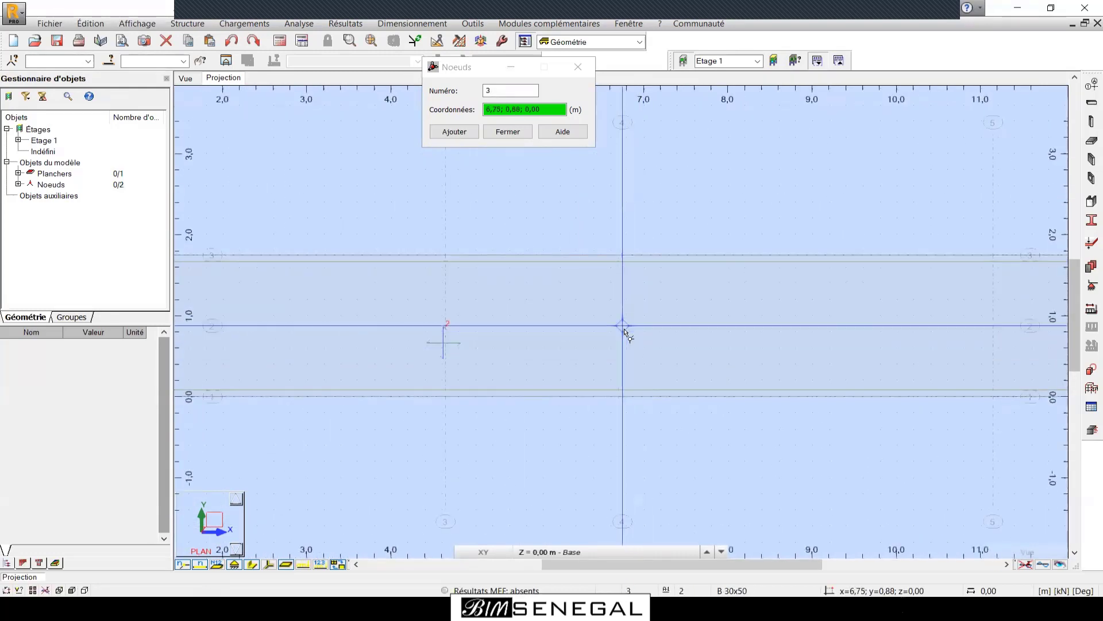
click(624, 332)
scroll(815, 328, down, 1)
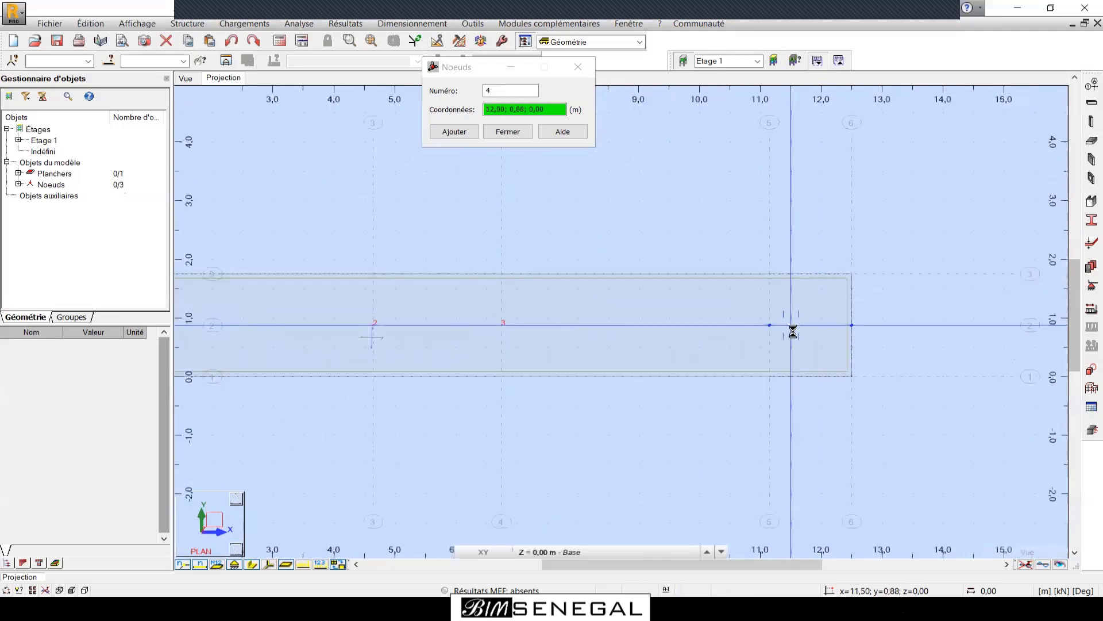
click(770, 325)
scroll(939, 336, down, 2)
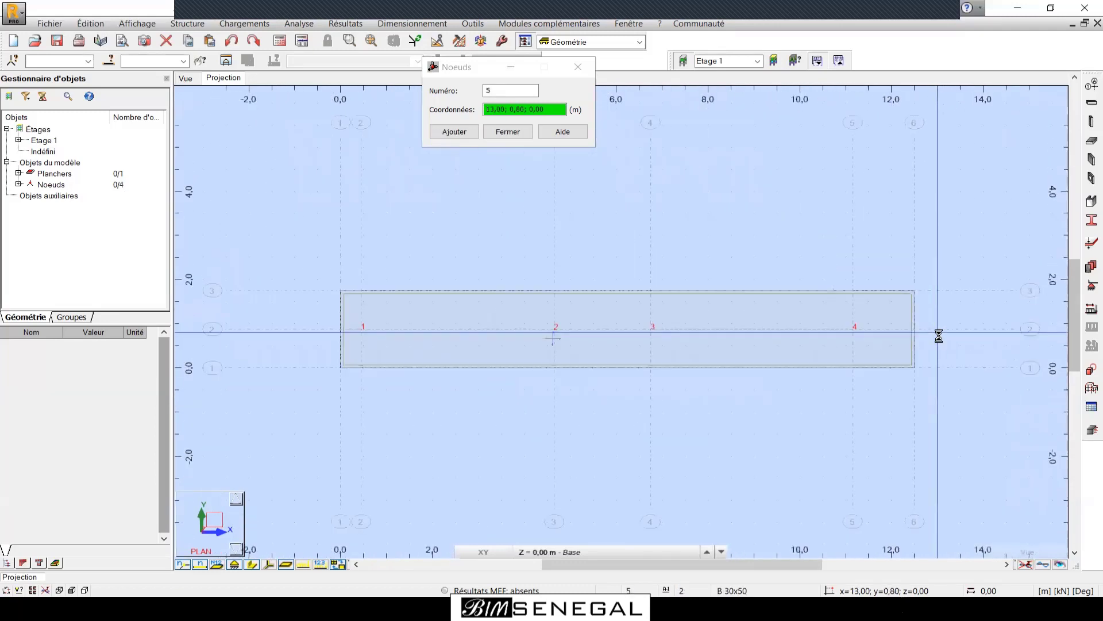
scroll(743, 311, up, 2)
click(578, 67)
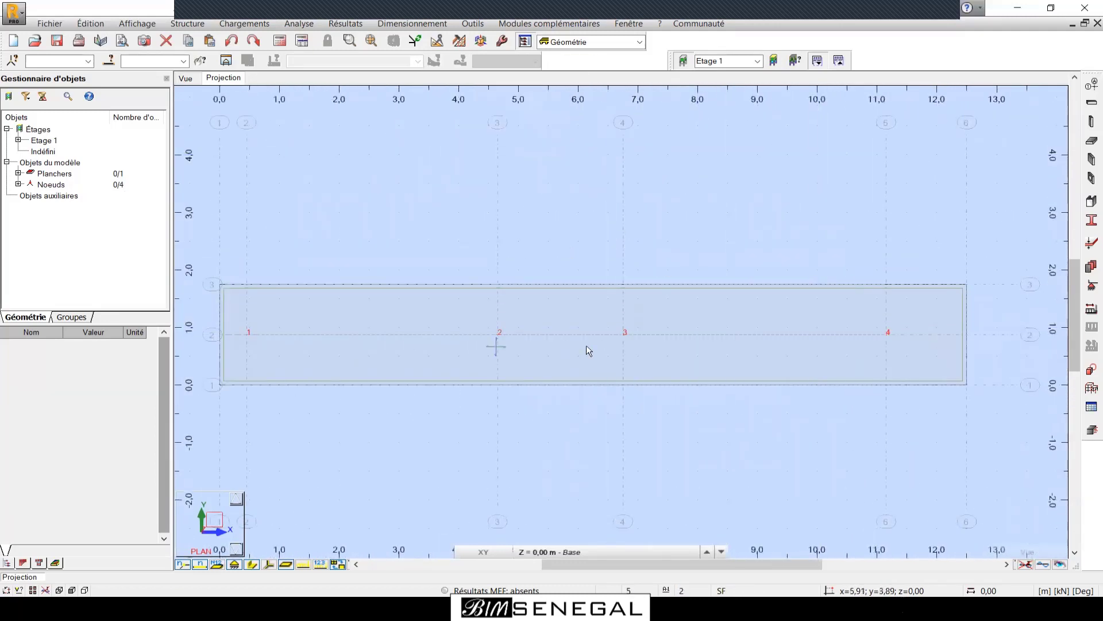
Add a permanent load case named Poids Propre with prefix PP and sub-nature poids propre.
click(363, 351)
click(233, 24)
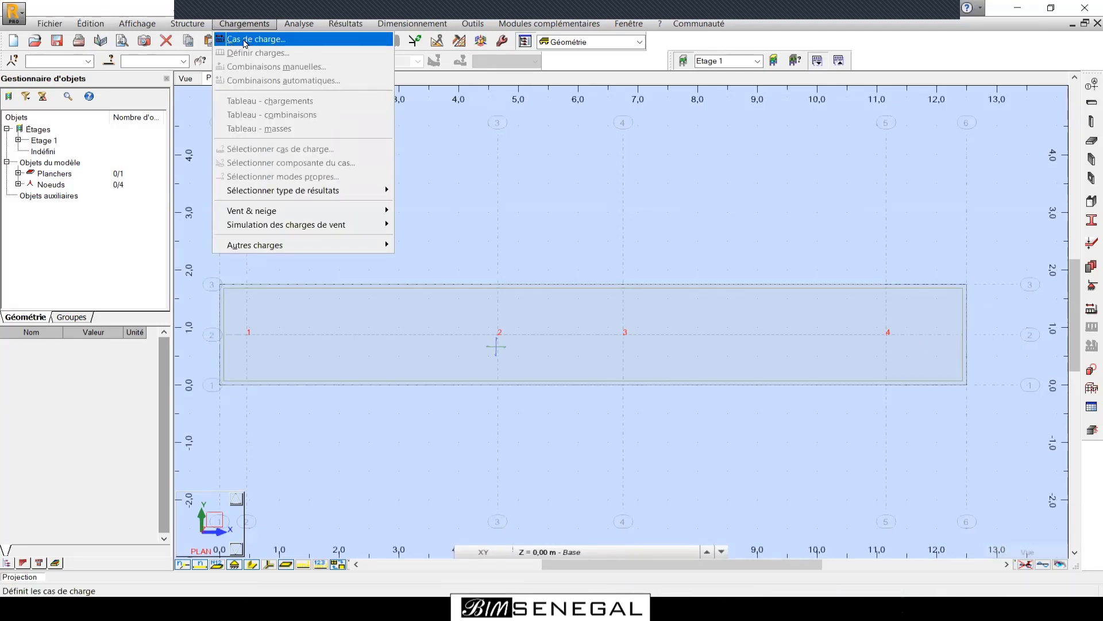
click(244, 45)
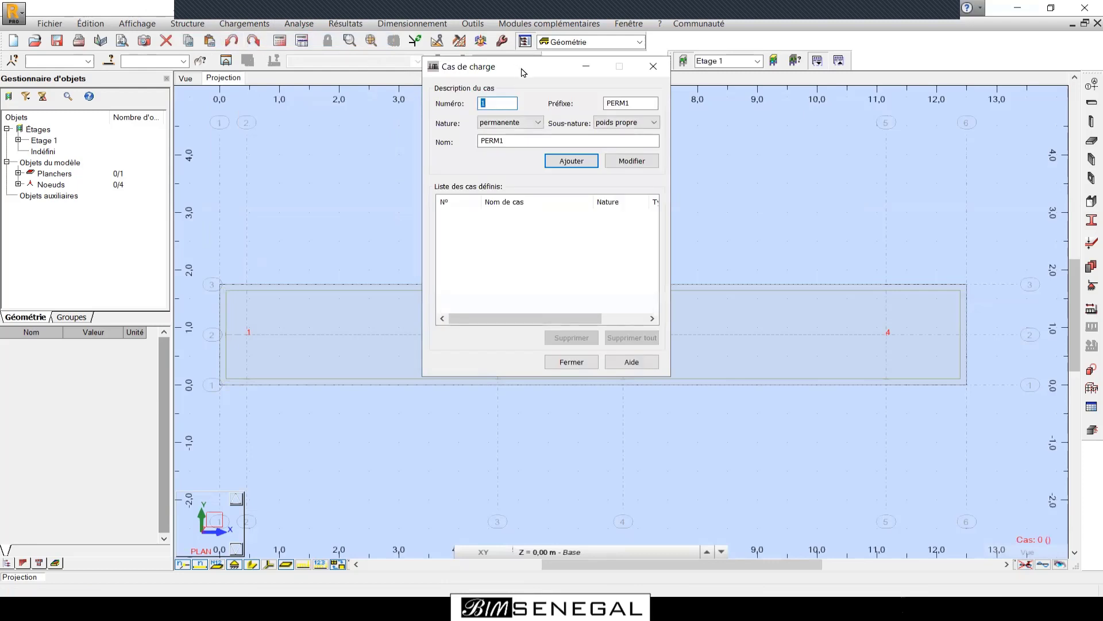
drag(523, 72, 702, 77)
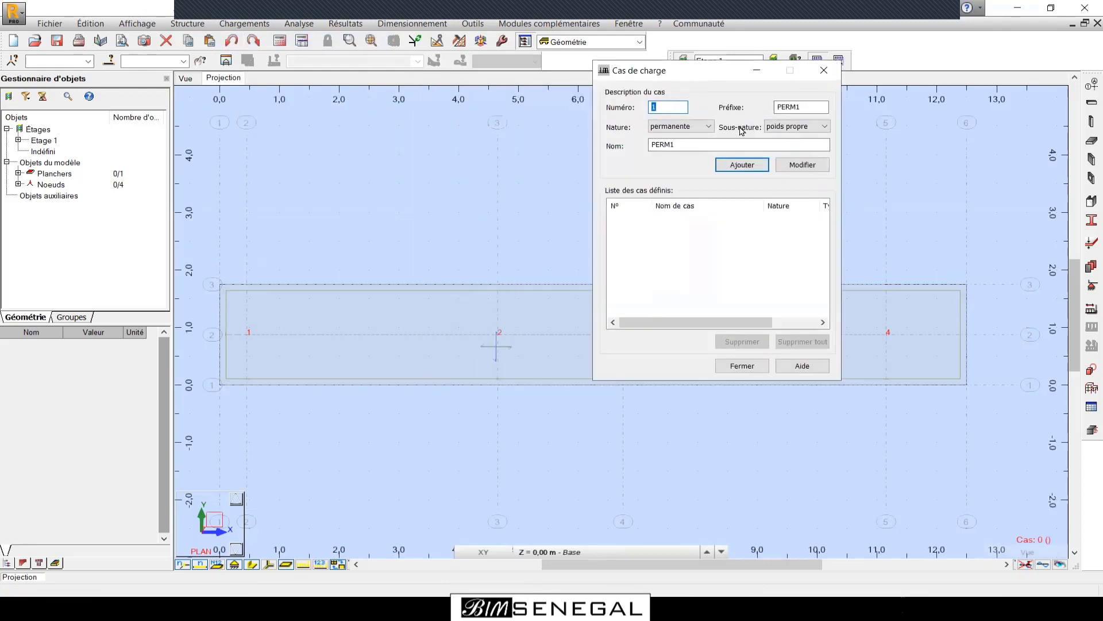
double_click(806, 107)
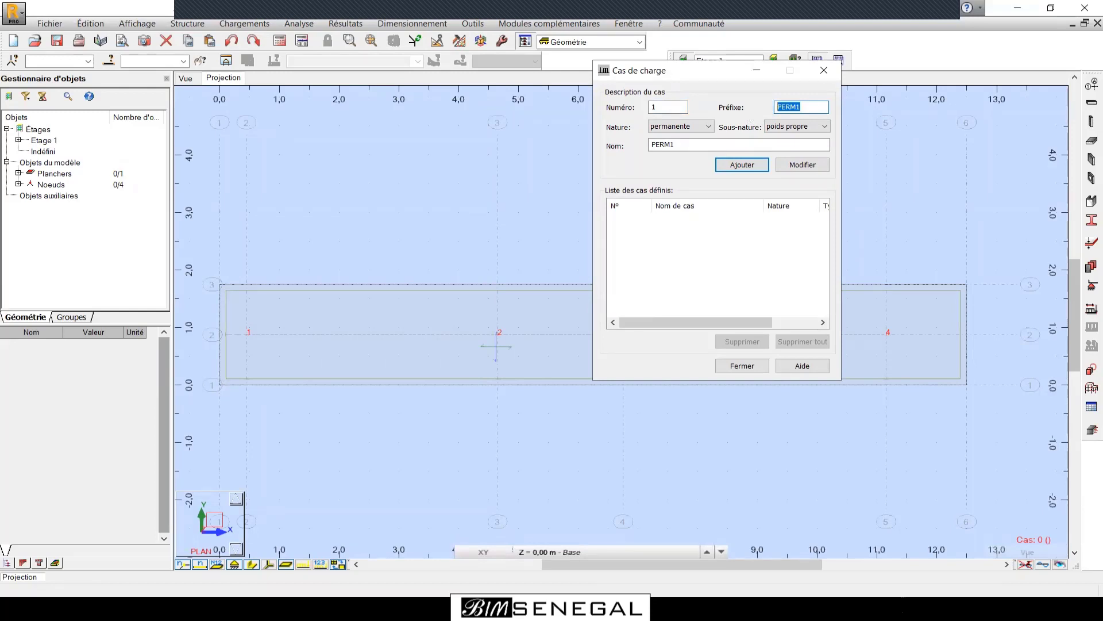
text(PP)
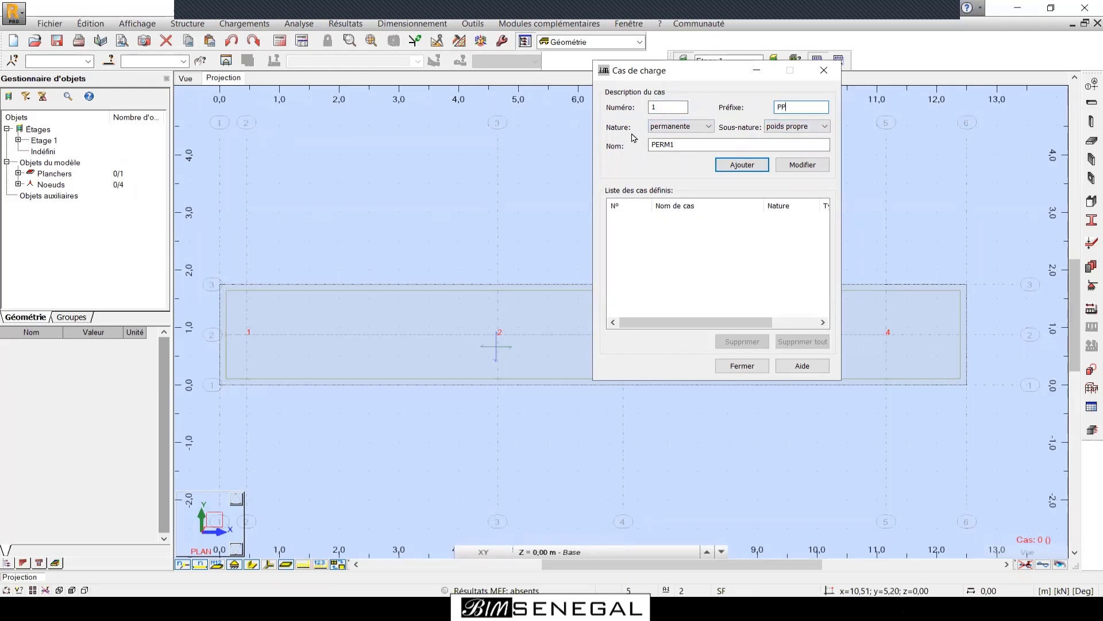
drag(695, 147, 647, 145)
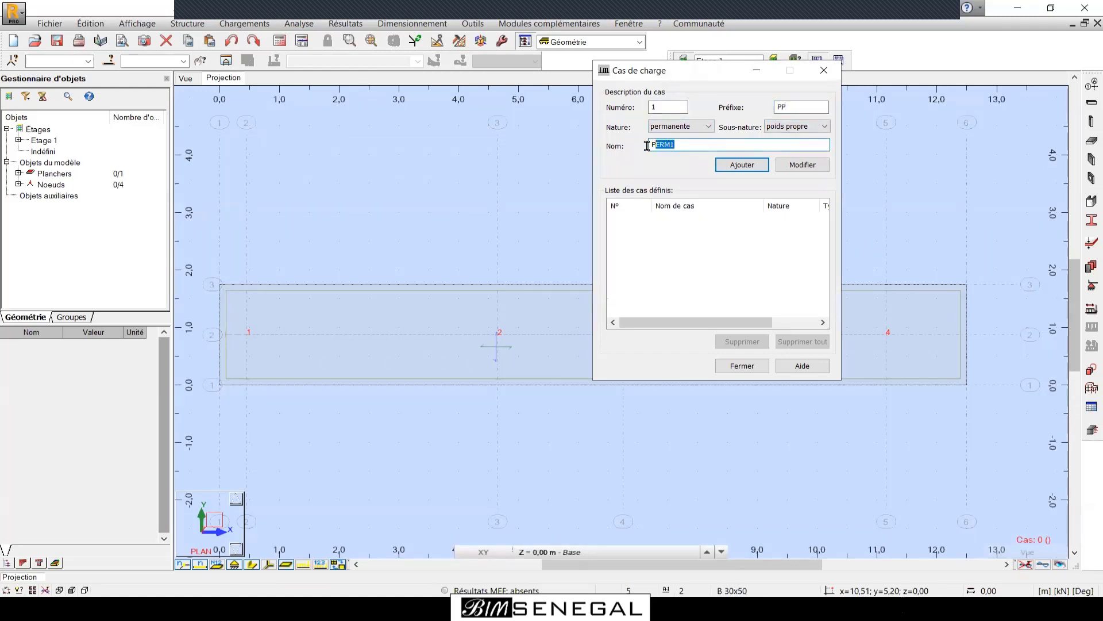
text(oids Propre)
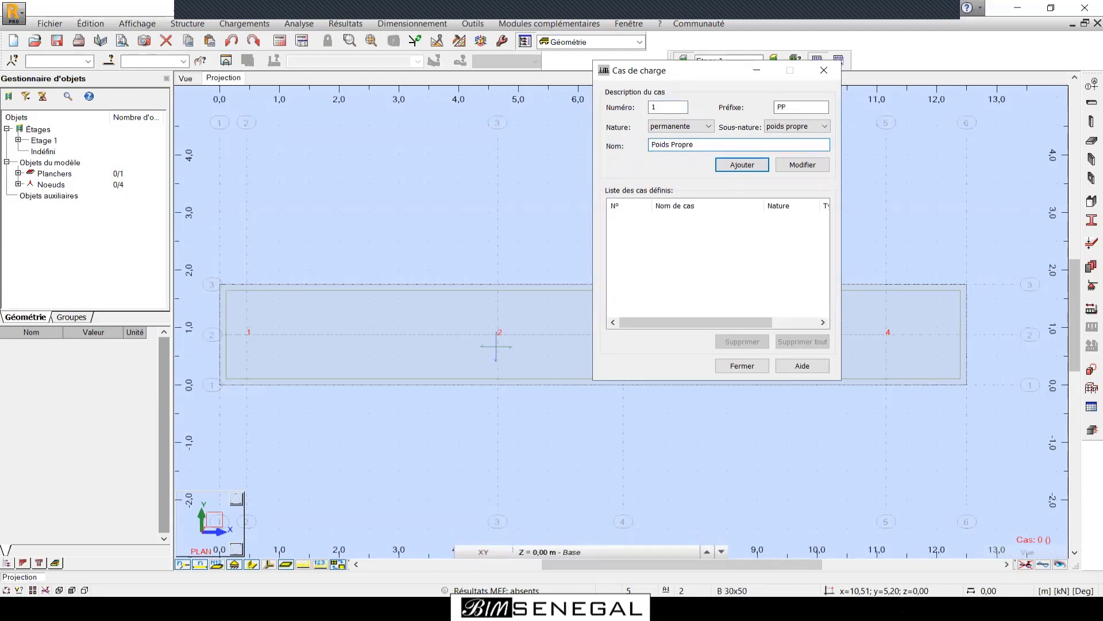
click(743, 165)
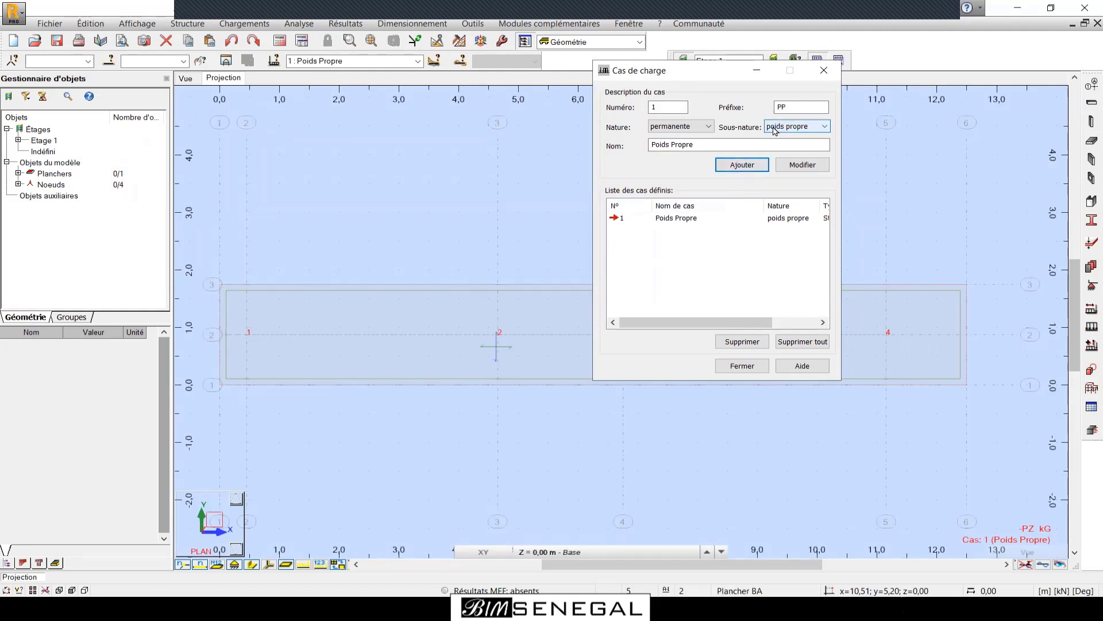
Add a second permanent load case named Permanent, with prefix G and the blank sub-nature.
double_click(785, 108)
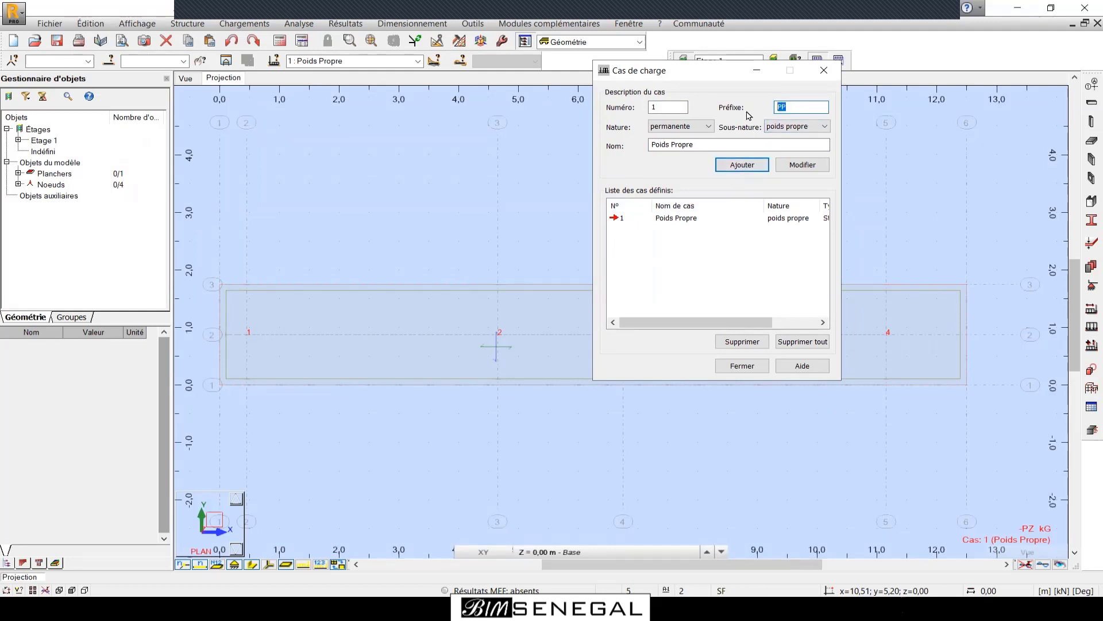
text(G)
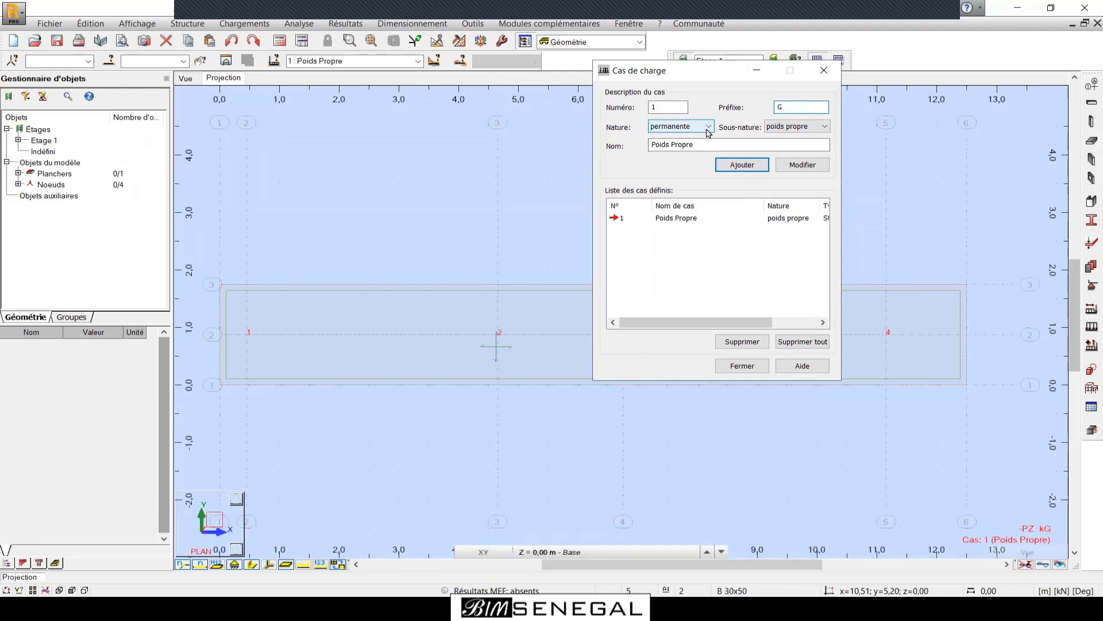
click(793, 126)
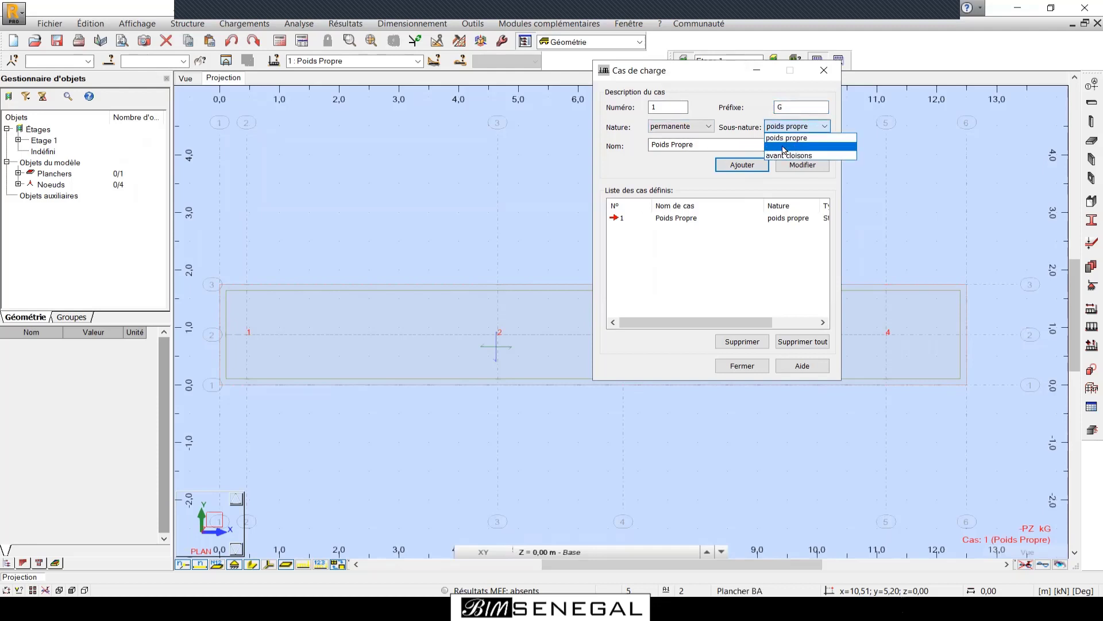
click(784, 147)
key(Tab)
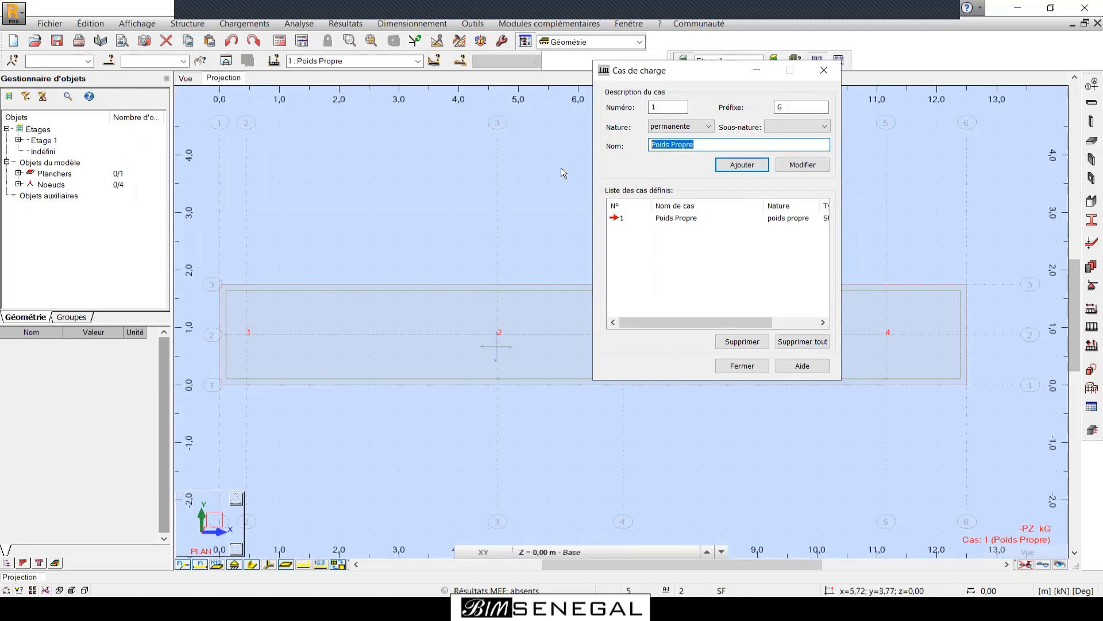
text(Perm)
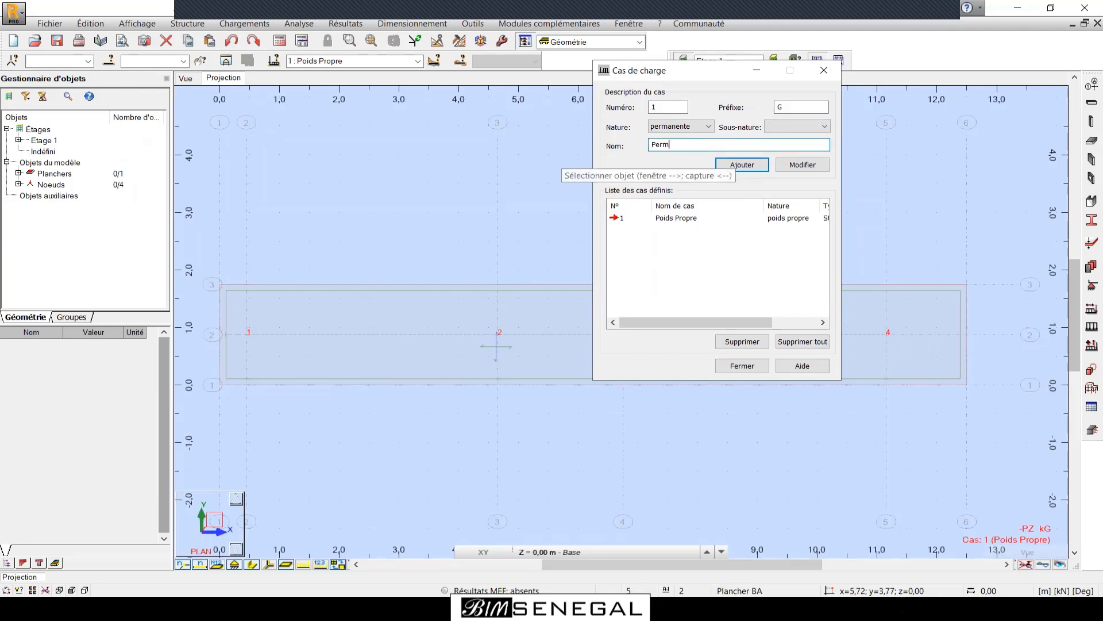
text(anent)
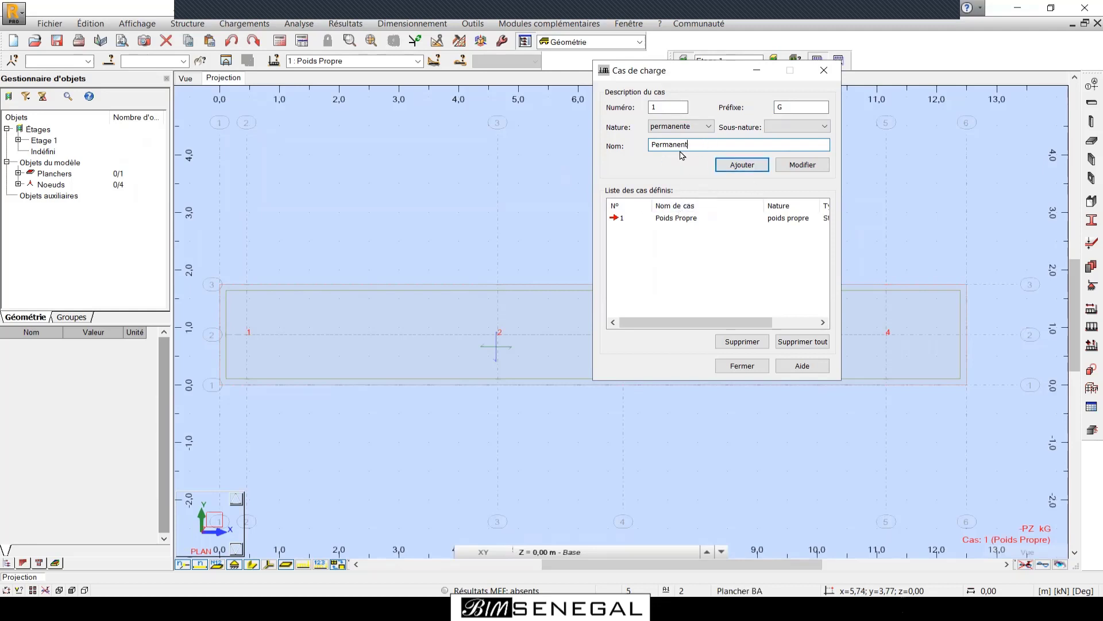
click(744, 167)
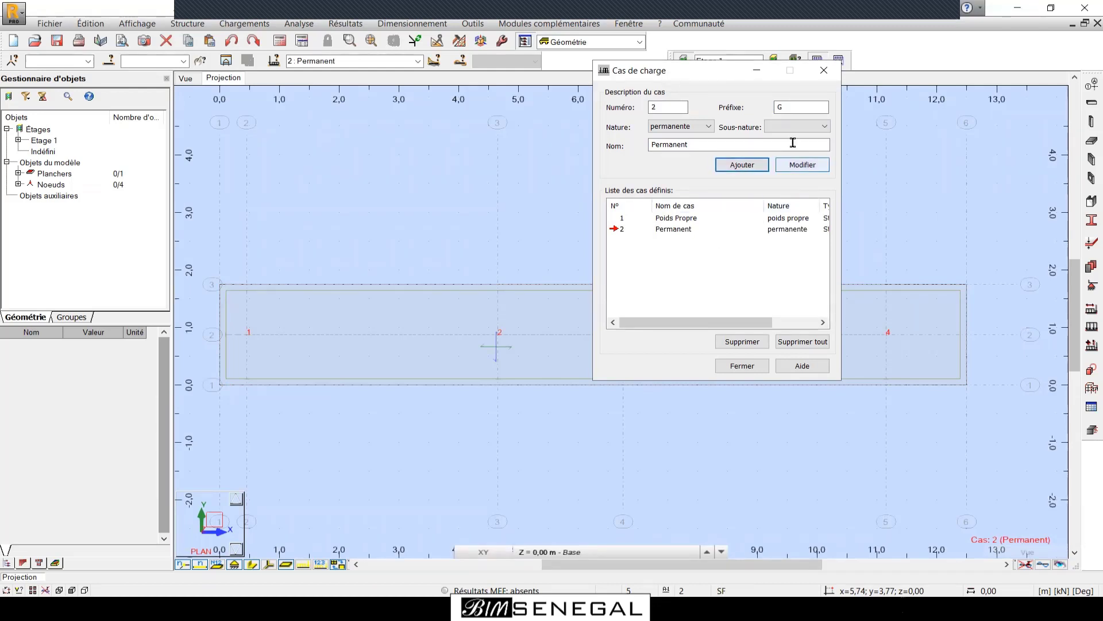
Add a load case named Exploitation with prefix Q and nature d'exploitation, and close the load case definition.
drag(791, 107, 745, 113)
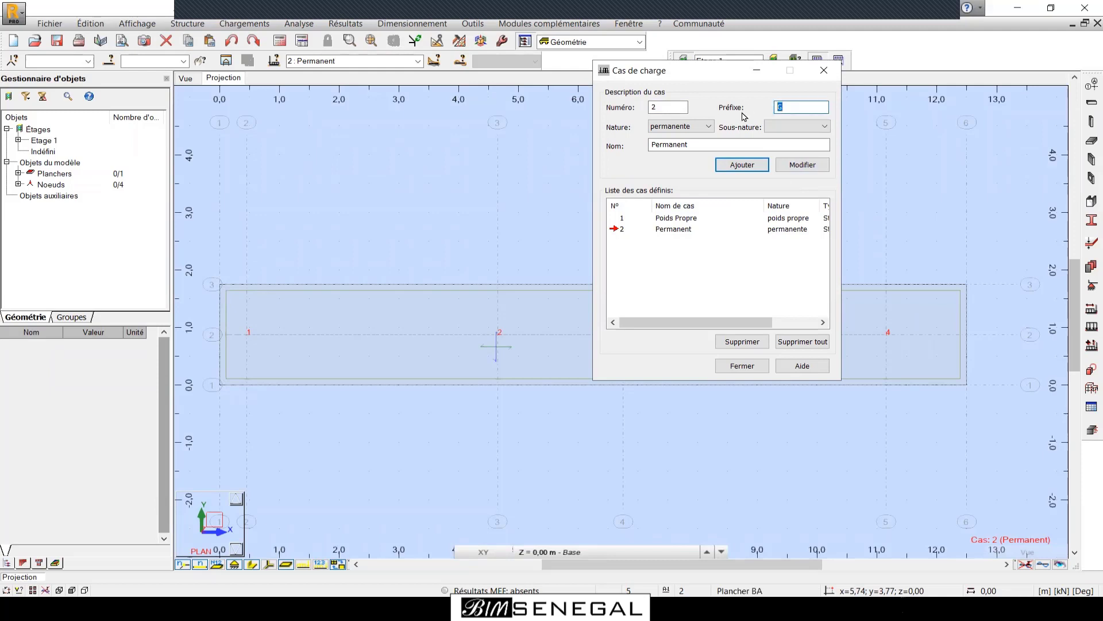
text(Q)
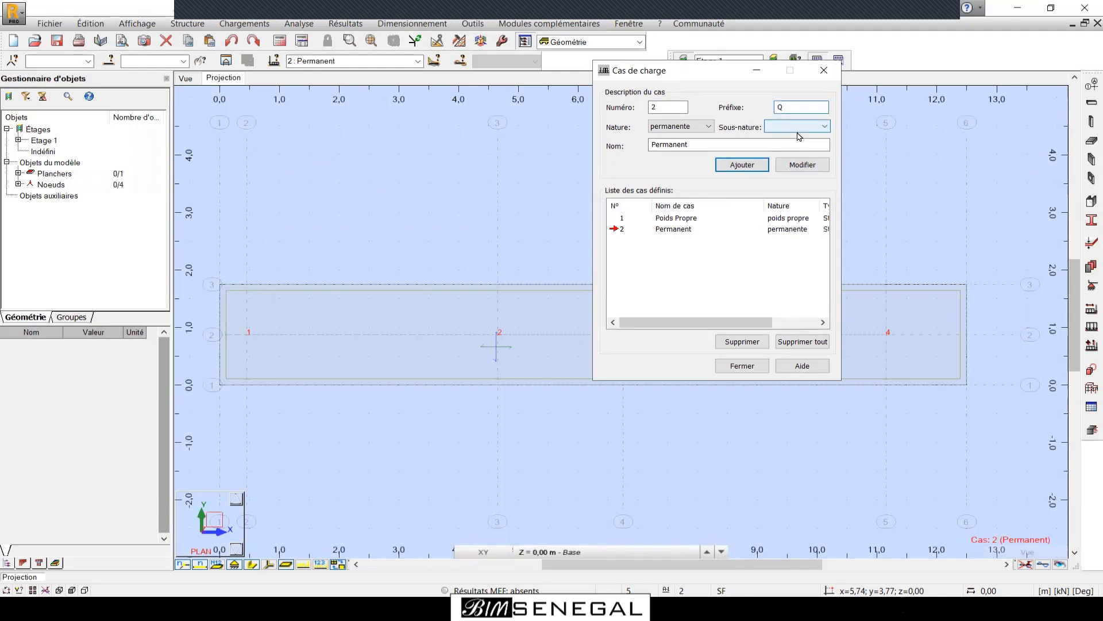
click(679, 126)
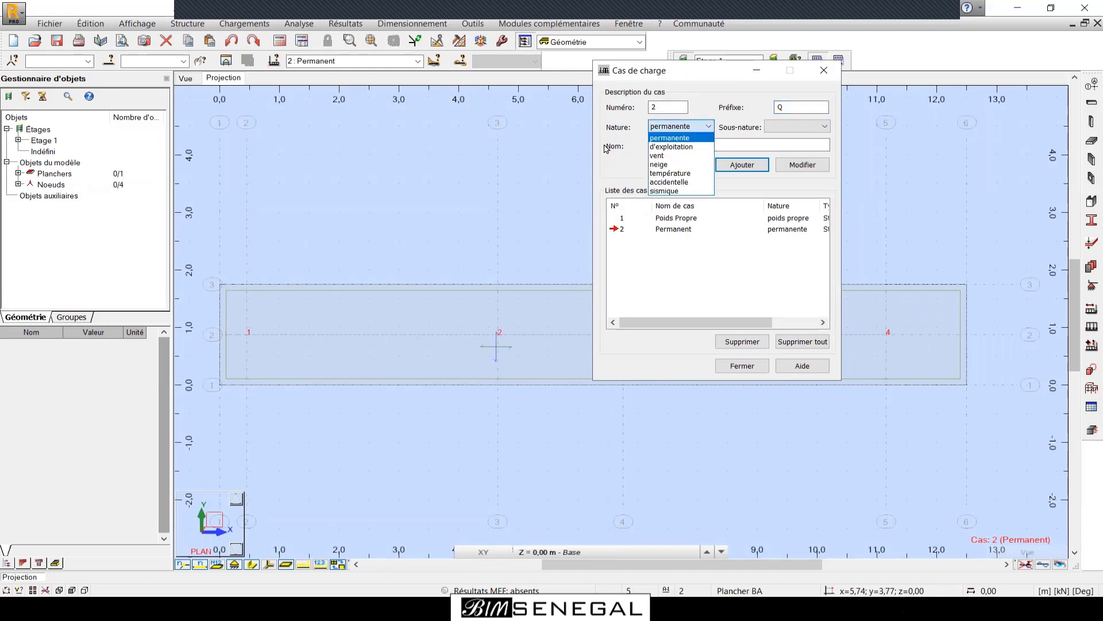
click(660, 147)
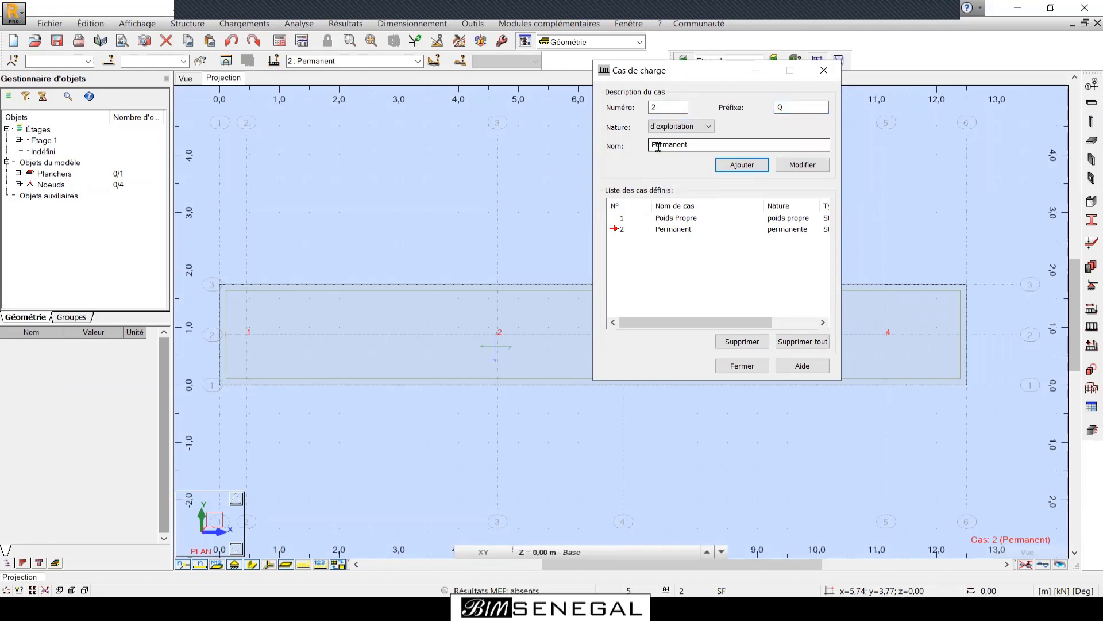
double_click(700, 145)
text(Ex)
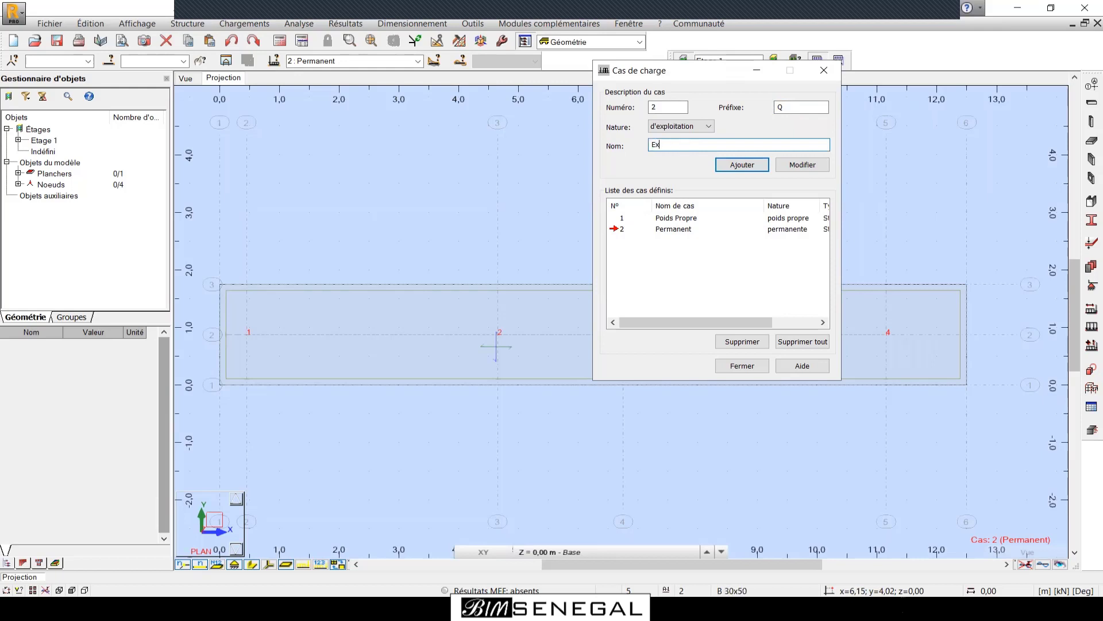
text(ploitation)
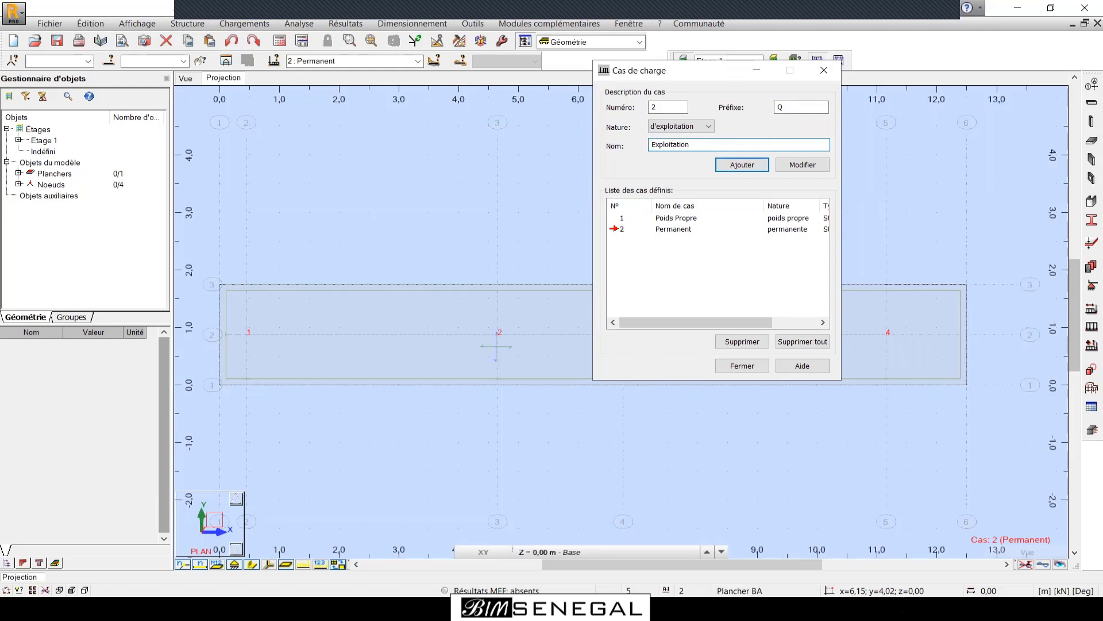
click(745, 167)
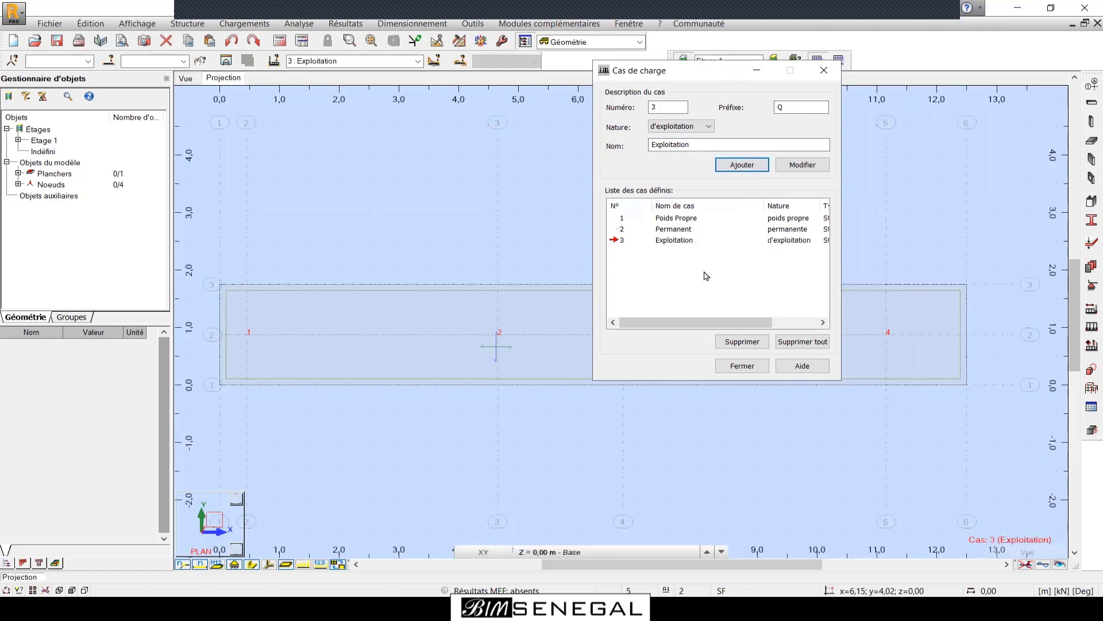
click(746, 367)
Switch to the Semelle Filante PARTIE 1 PDF in Nitro Pro and review the footing figures and rigid foundation assumptions on page 1.
scroll(304, 333, up, 8)
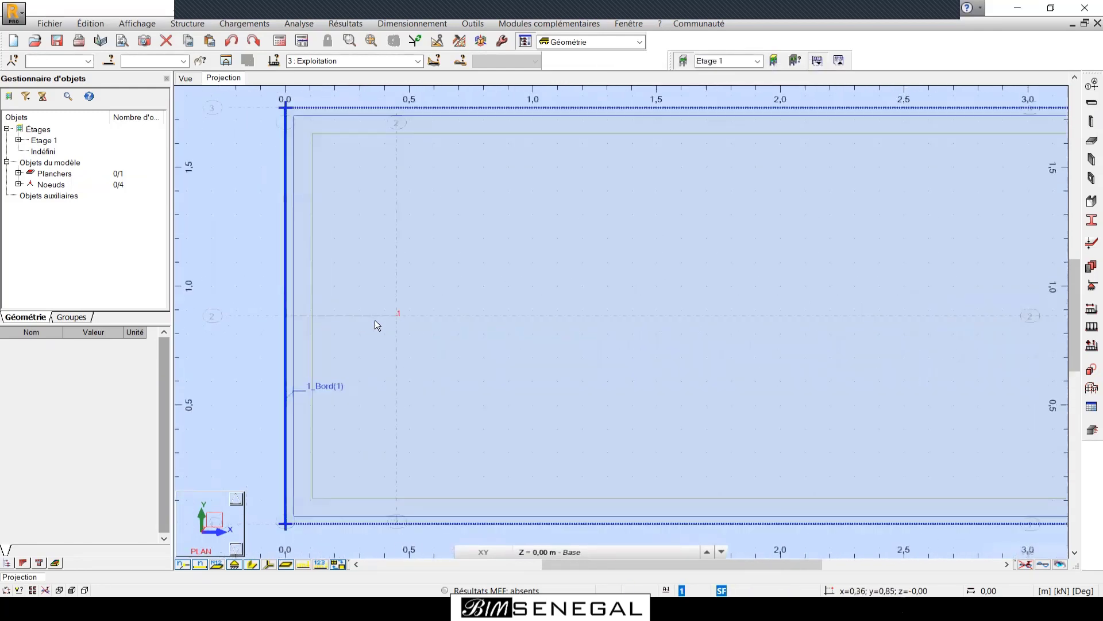
key(alt+Tab)
key(alt+Tab)
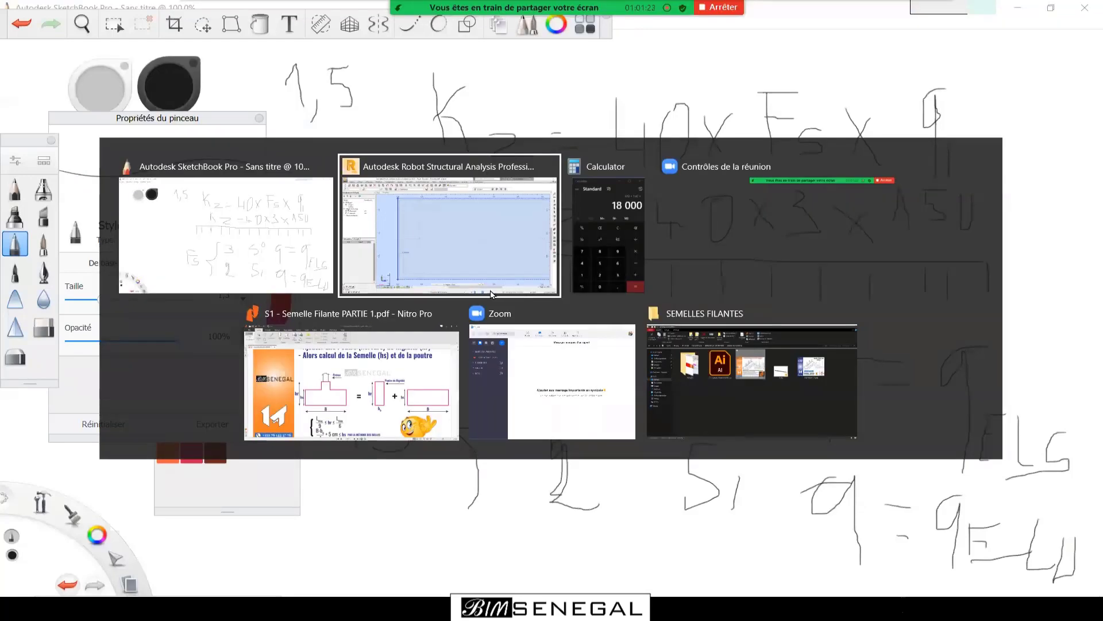
key(alt+Tab)
click(415, 332)
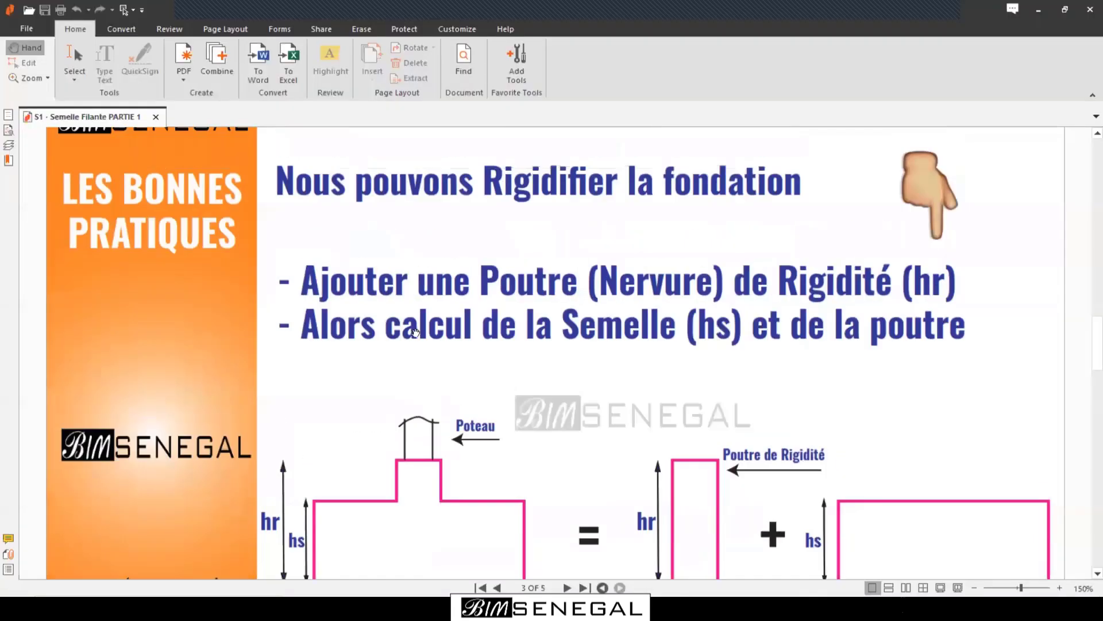
scroll(415, 330, up, 8)
scroll(415, 329, up, 3)
scroll(415, 329, down, 4)
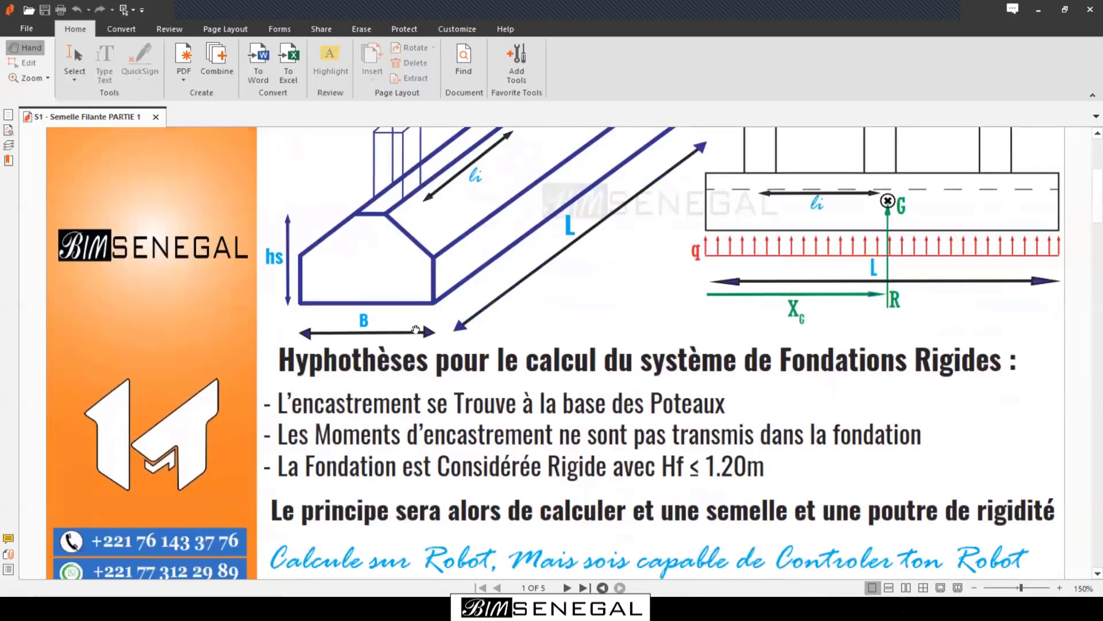
Switch to SketchBook and erase all the handwritten formulas from the canvas with the hard eraser (Gomme dure).
key(alt+Tab)
key(alt+Tab)
key(Tab)
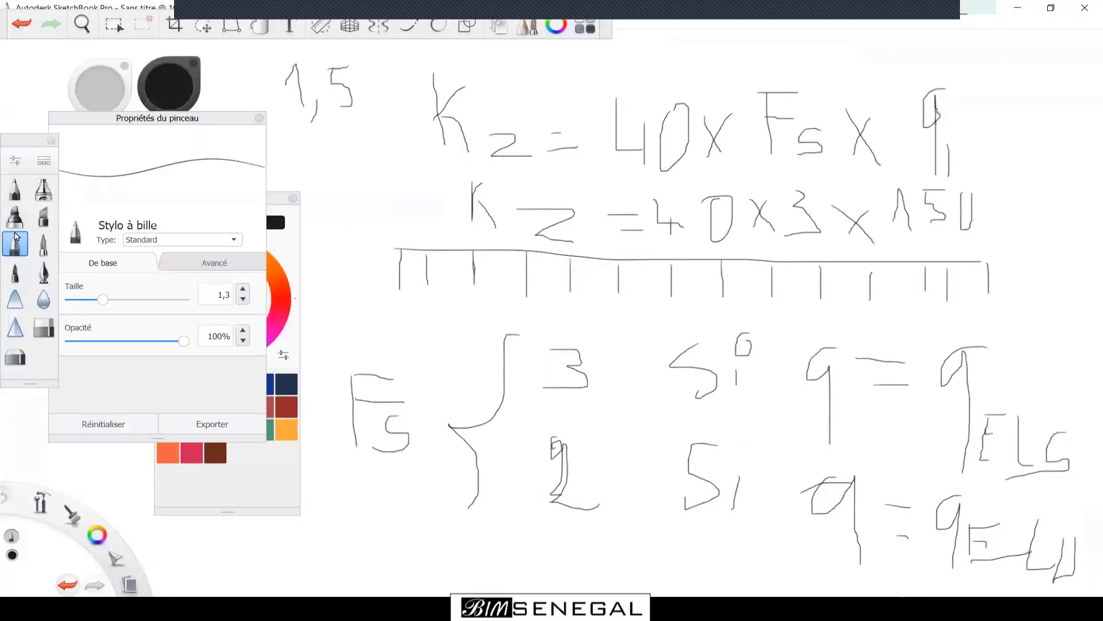
click(43, 326)
drag(692, 204, 1091, 223)
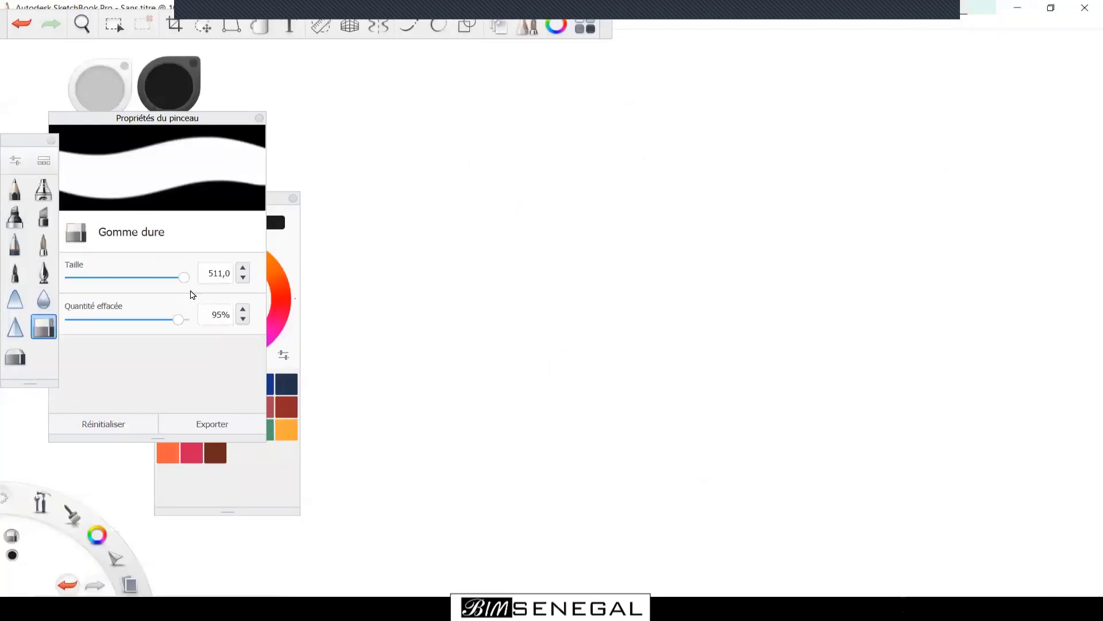
Sketch a long strip footing with four columns standing on it, using the Stylo-feutre pen.
click(16, 267)
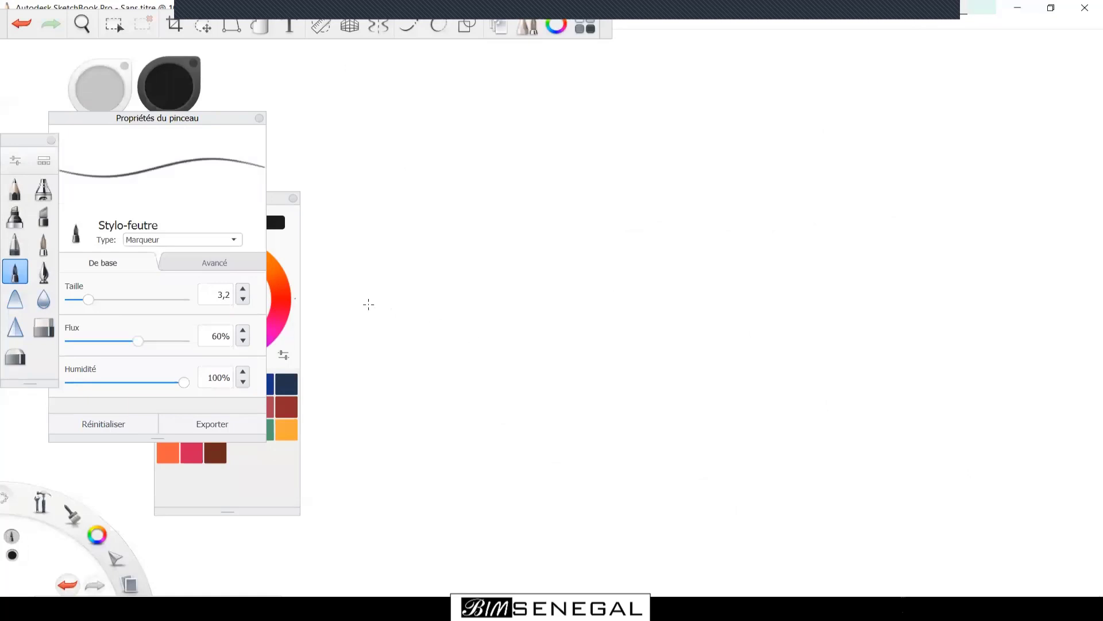
mouse_move(371, 303)
mouse_down()
mouse_move(977, 313)
mouse_move(832, 371)
mouse_move(407, 352)
mouse_move(395, 293)
mouse_up()
drag(460, 303, 462, 170)
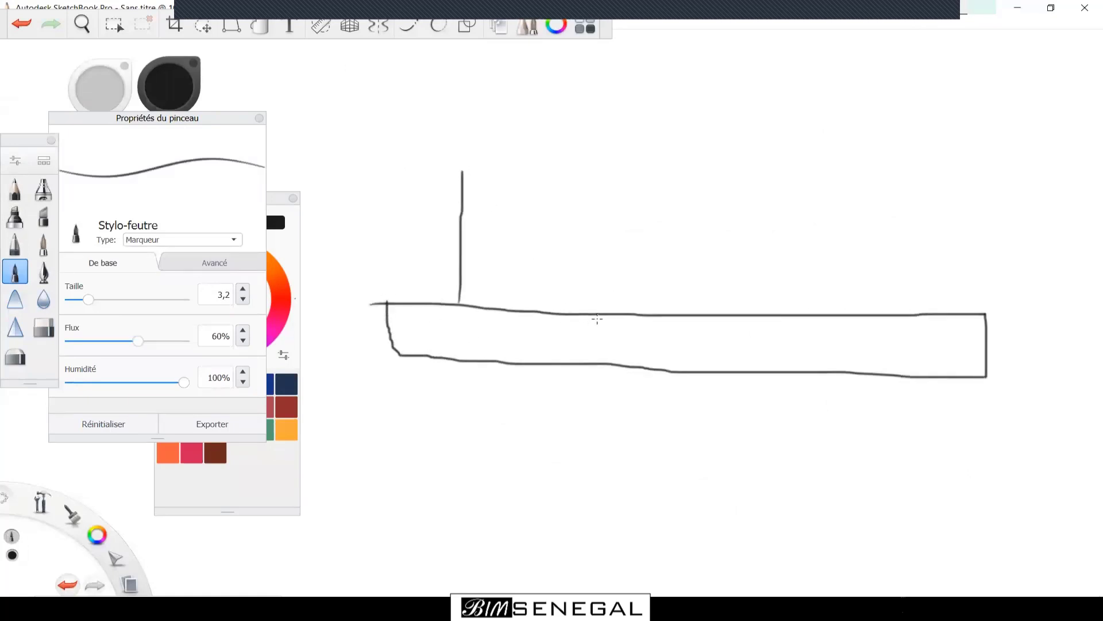
drag(597, 318, 596, 157)
drag(716, 316, 707, 176)
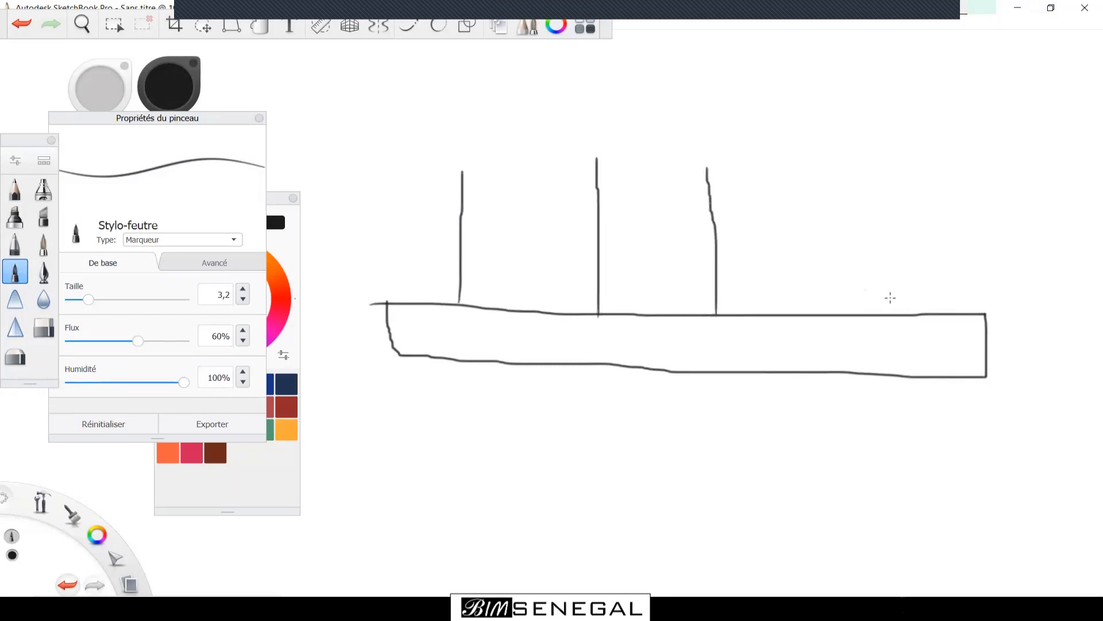
drag(911, 308, 892, 140)
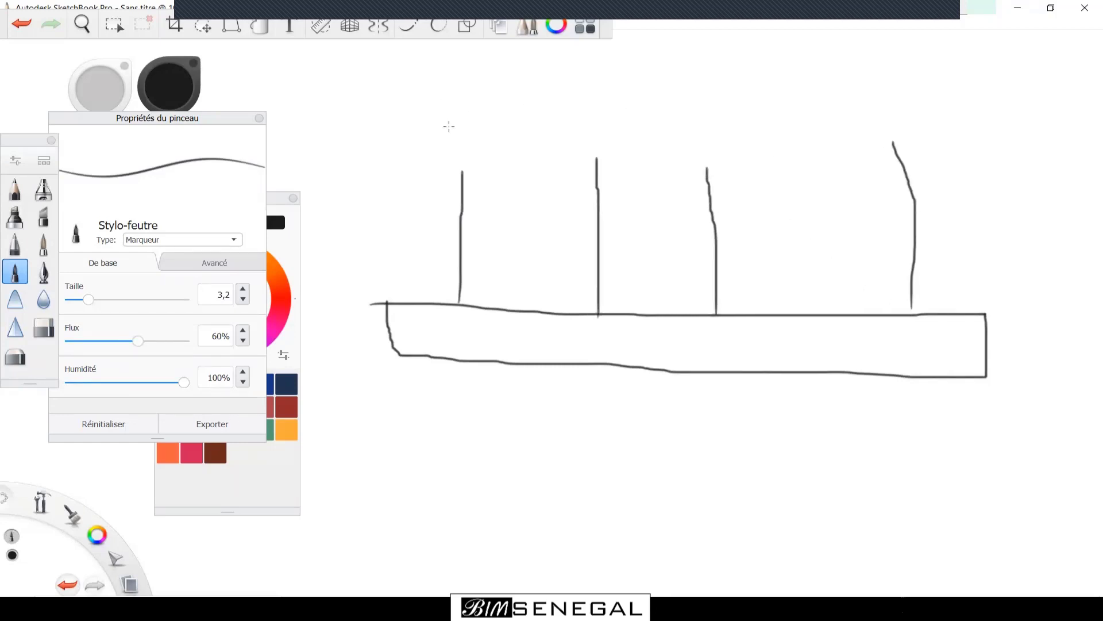
Write the loads G = 350 and Q 150 by hand above the first column of the sketch.
mouse_move(420, 92)
mouse_down()
mouse_move(413, 115)
mouse_move(476, 114)
mouse_move(467, 134)
mouse_up()
mouse_move(498, 98)
mouse_down()
mouse_move(536, 98)
mouse_move(501, 131)
mouse_up()
mouse_move(534, 99)
mouse_down()
mouse_move(527, 110)
mouse_move(538, 107)
mouse_up()
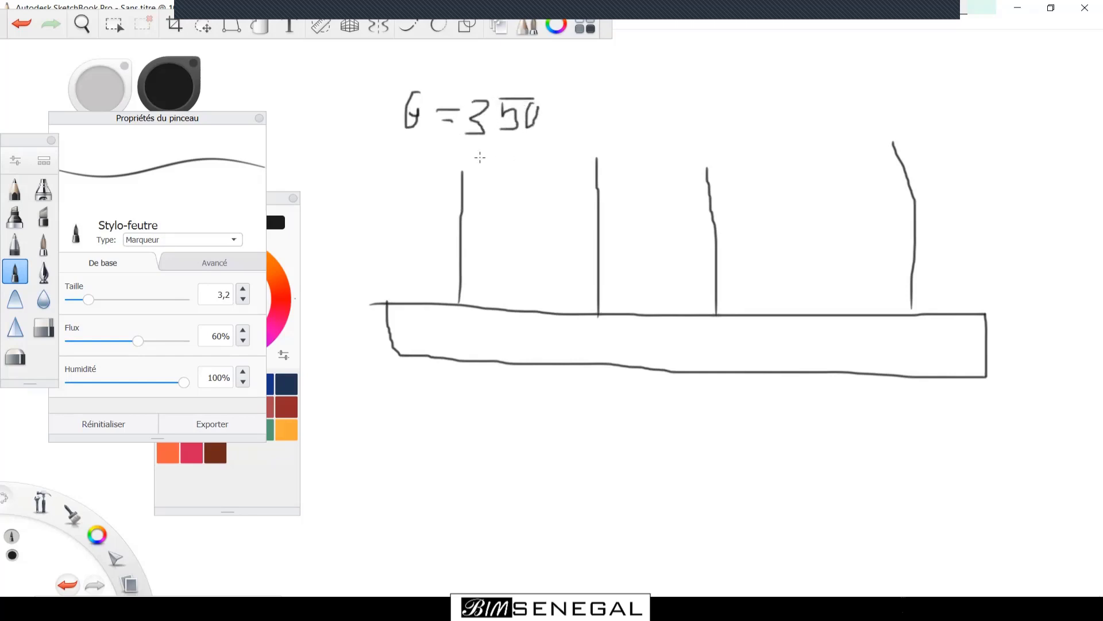
mouse_move(404, 151)
mouse_down()
mouse_move(424, 181)
mouse_move(511, 182)
mouse_up()
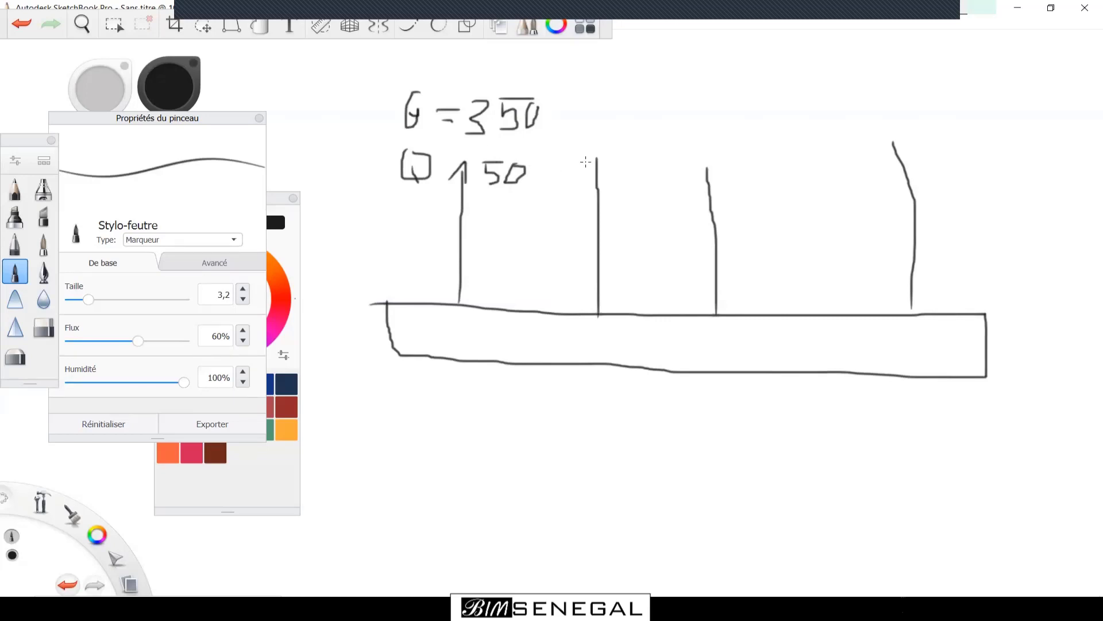
Switch back to Robot Structural Analysis and open the load definition, moving its window over the plan view.
key(alt+Tab)
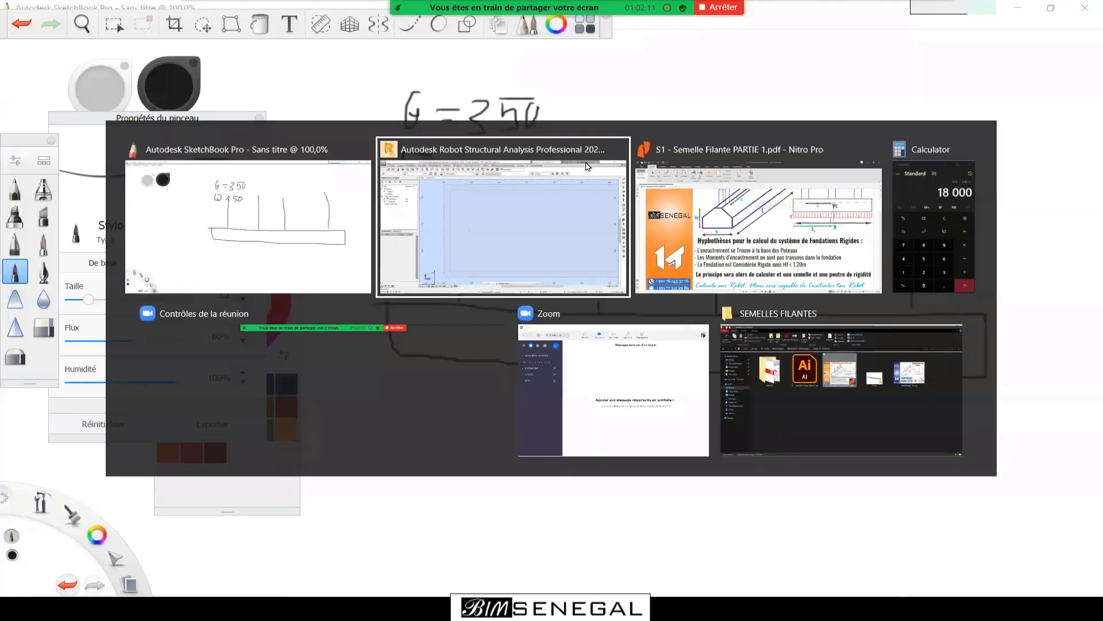
click(588, 166)
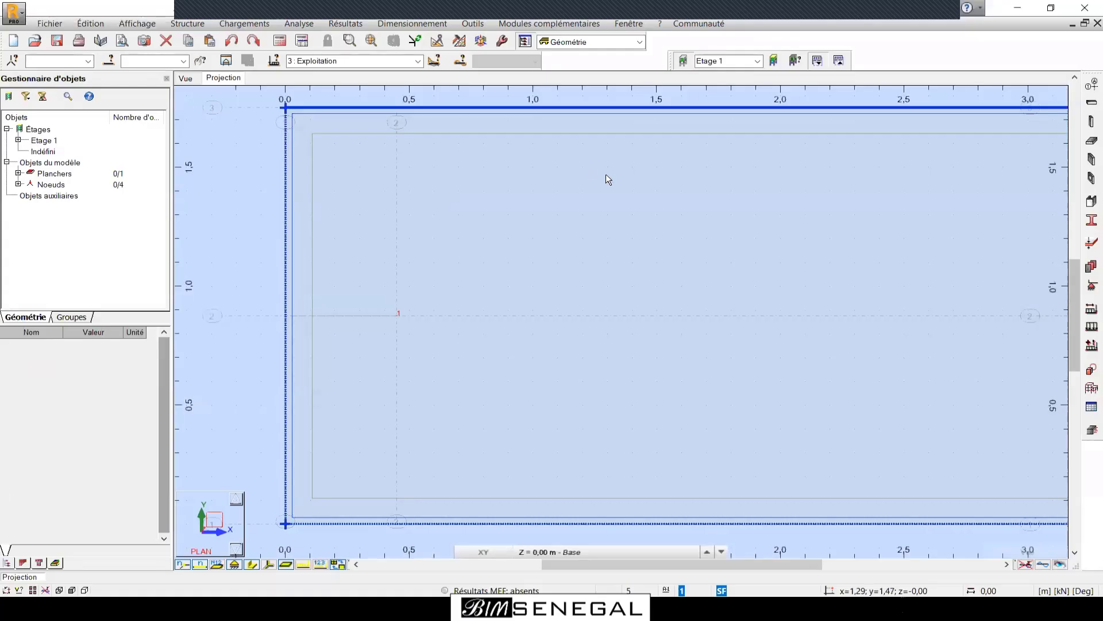
click(605, 175)
click(244, 24)
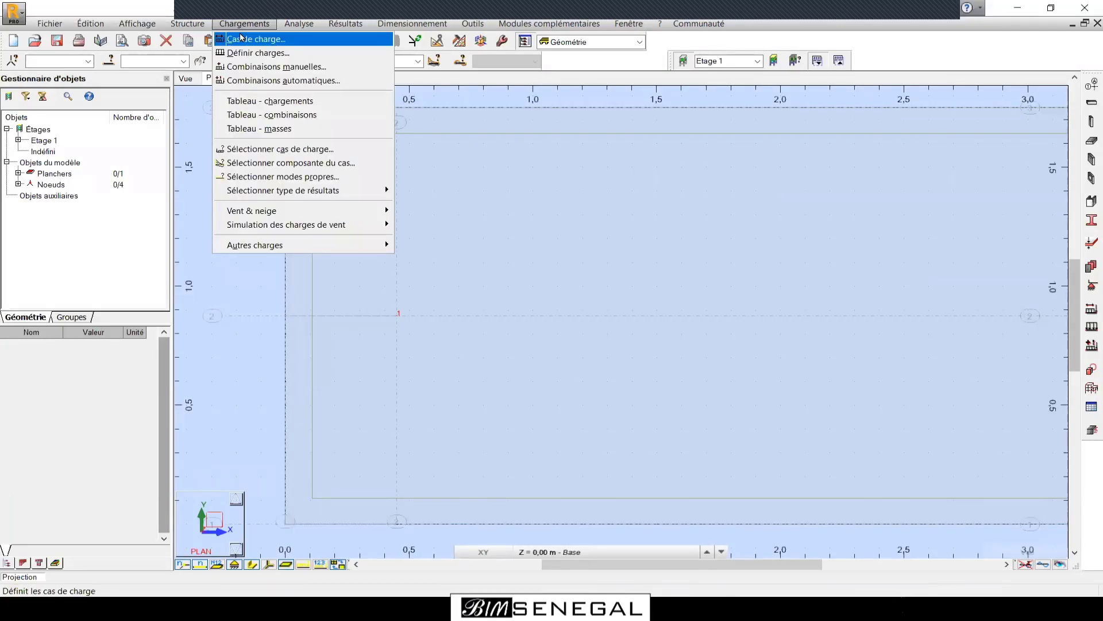
click(256, 52)
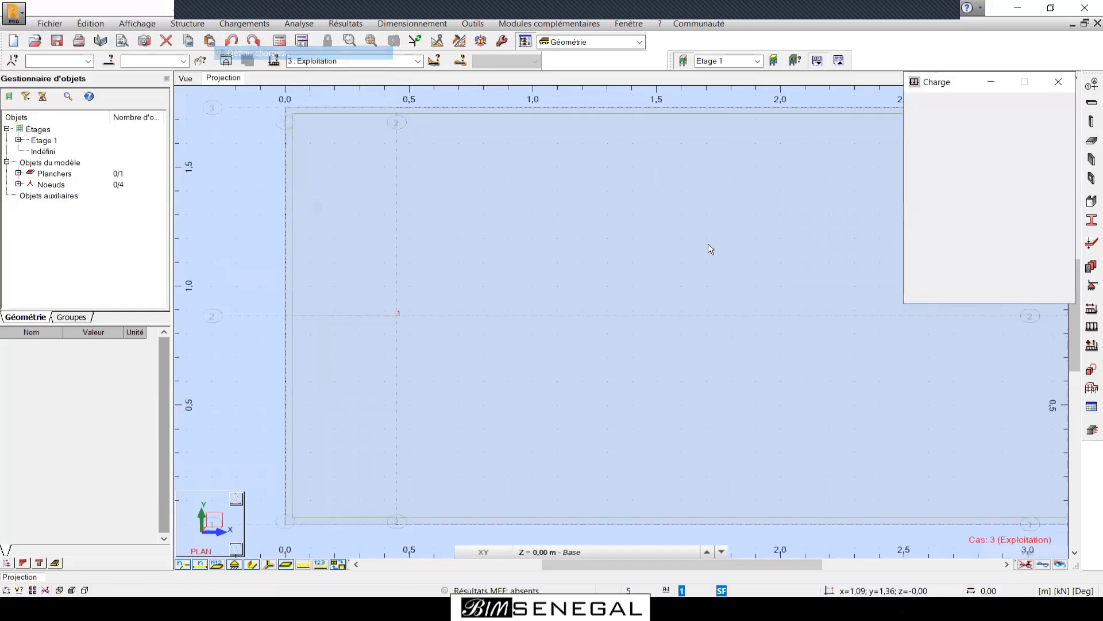
drag(949, 87, 686, 97)
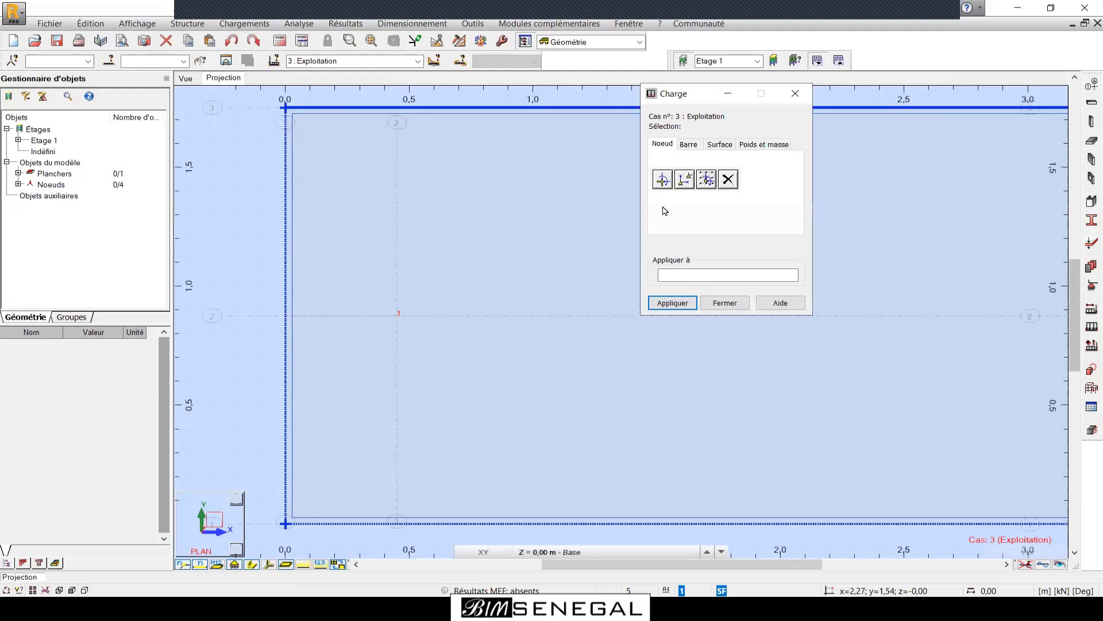
Open the nodal force definition and make 2 : Permanent the active load case.
click(691, 147)
click(726, 149)
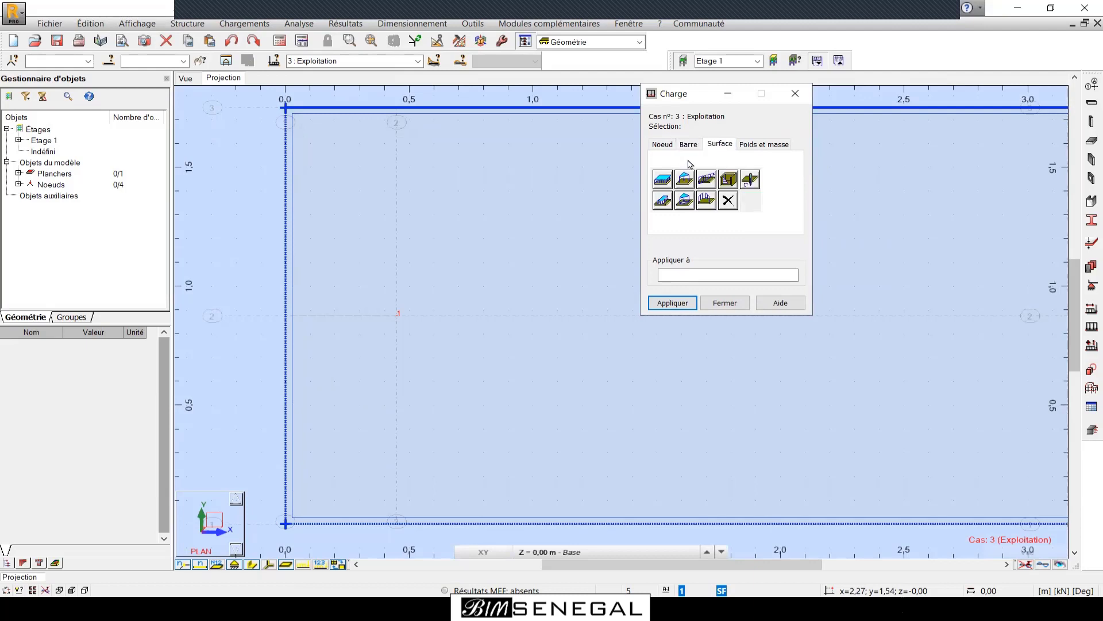
click(661, 147)
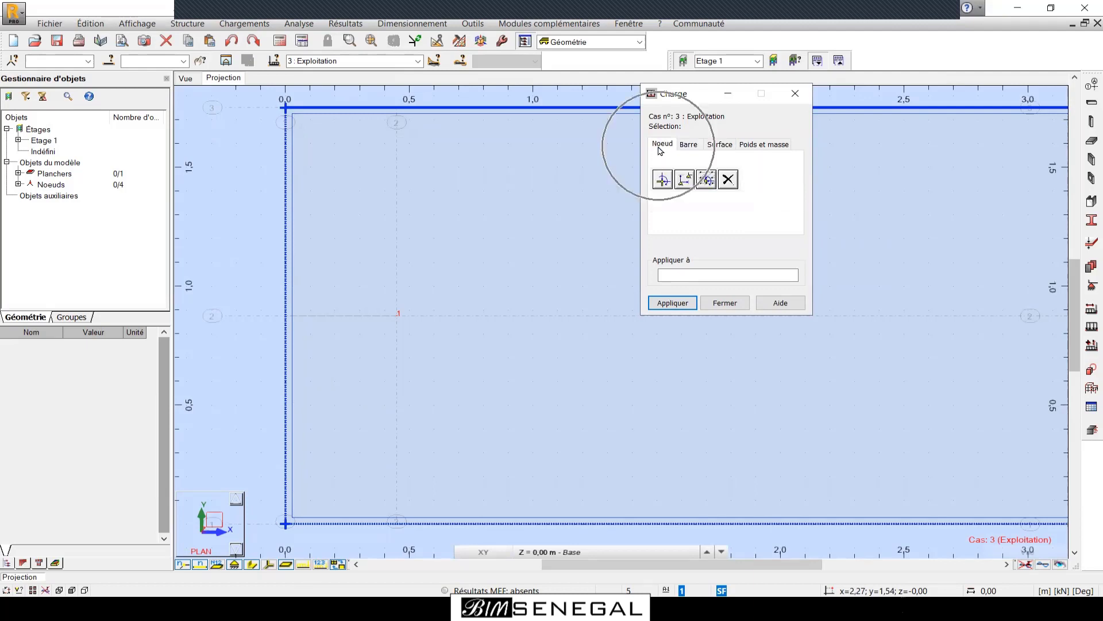
click(663, 180)
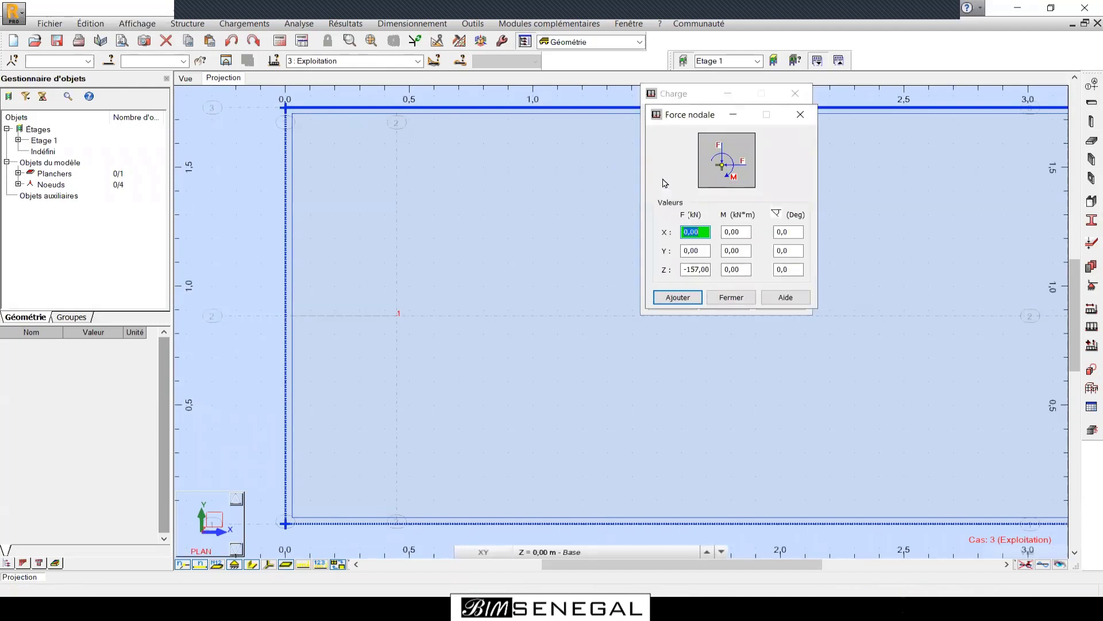
click(698, 270)
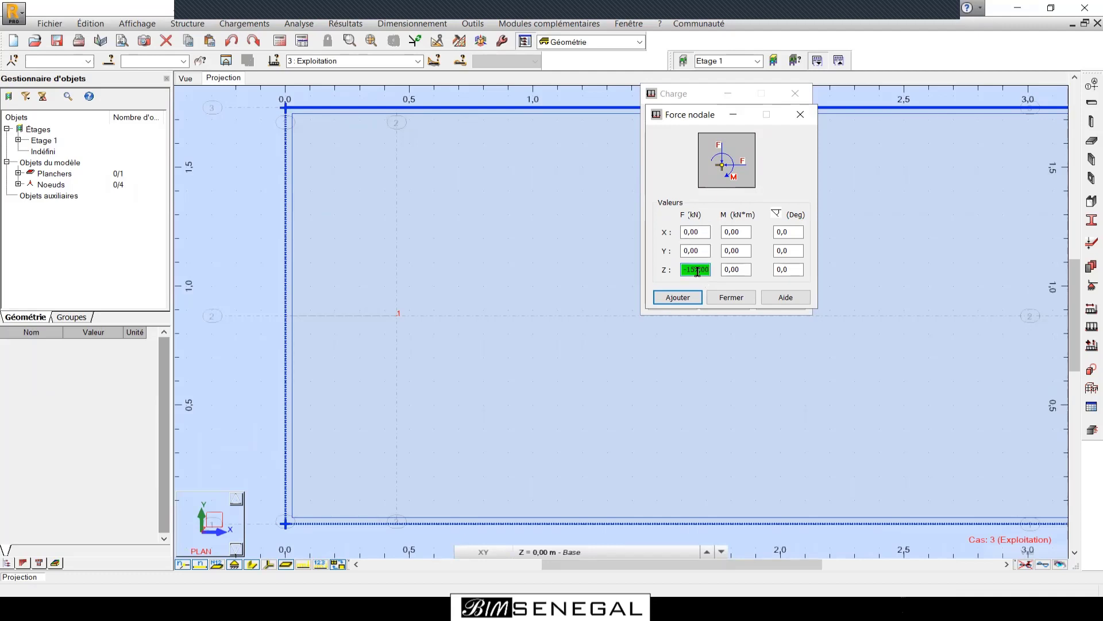
double_click(697, 270)
click(418, 62)
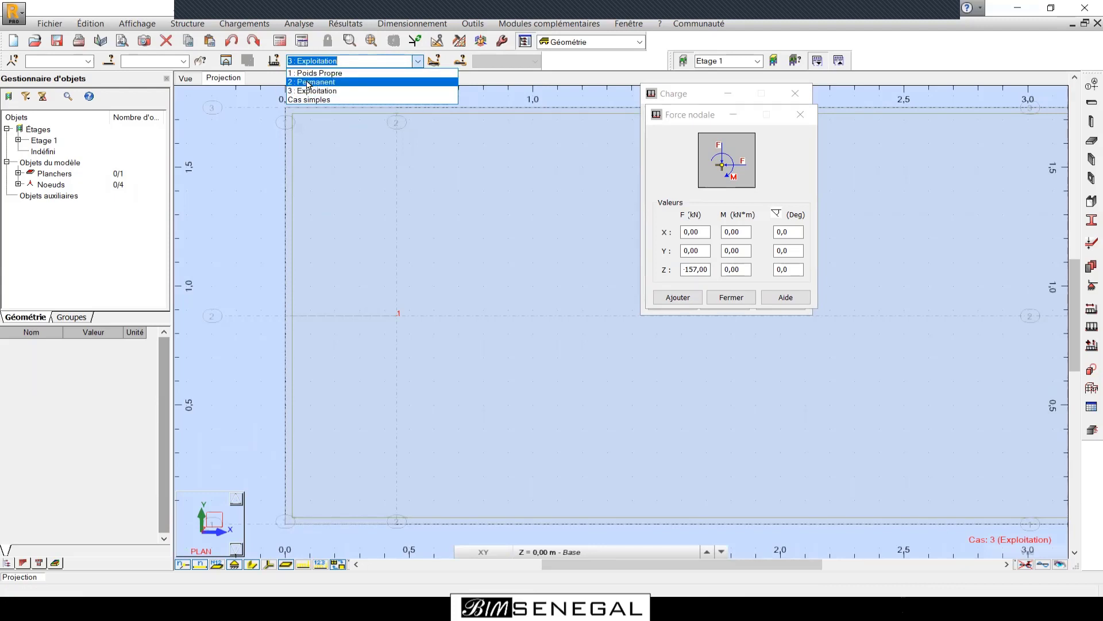
click(333, 82)
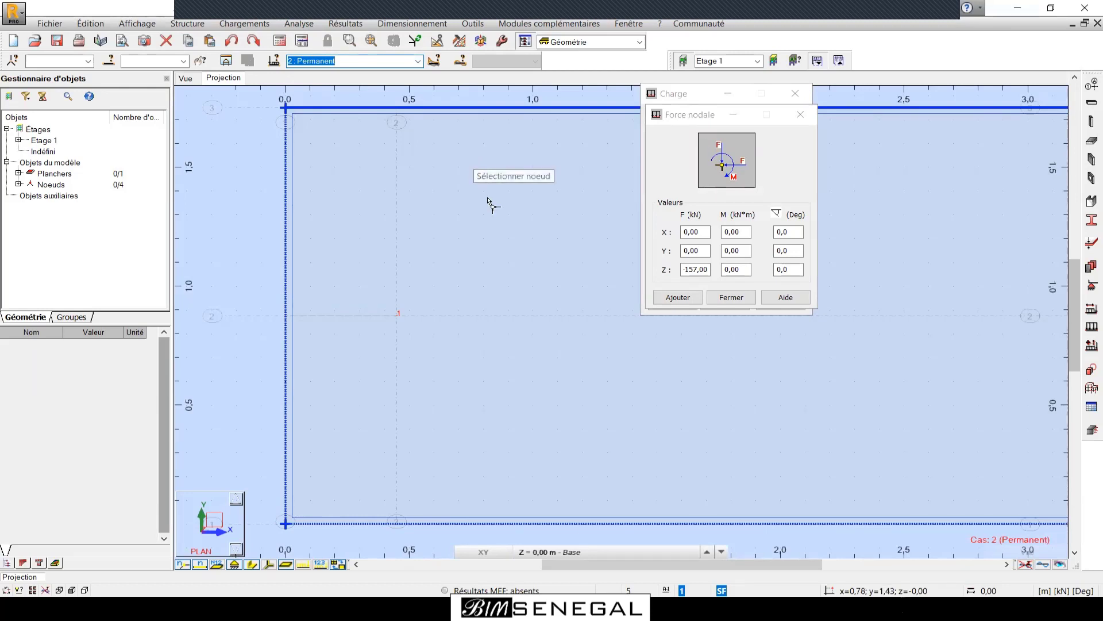
Define a nodal force of FZ = -350 kN and apply it to node 1 in the Permanent case.
double_click(693, 274)
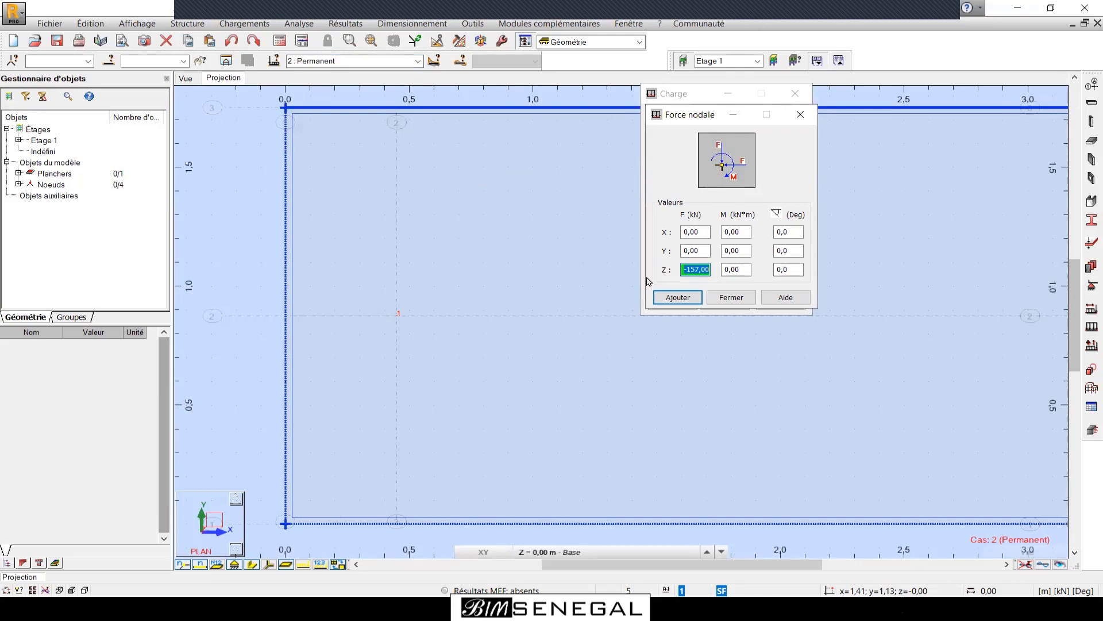
text(-350)
click(678, 297)
scroll(399, 321, up, 3)
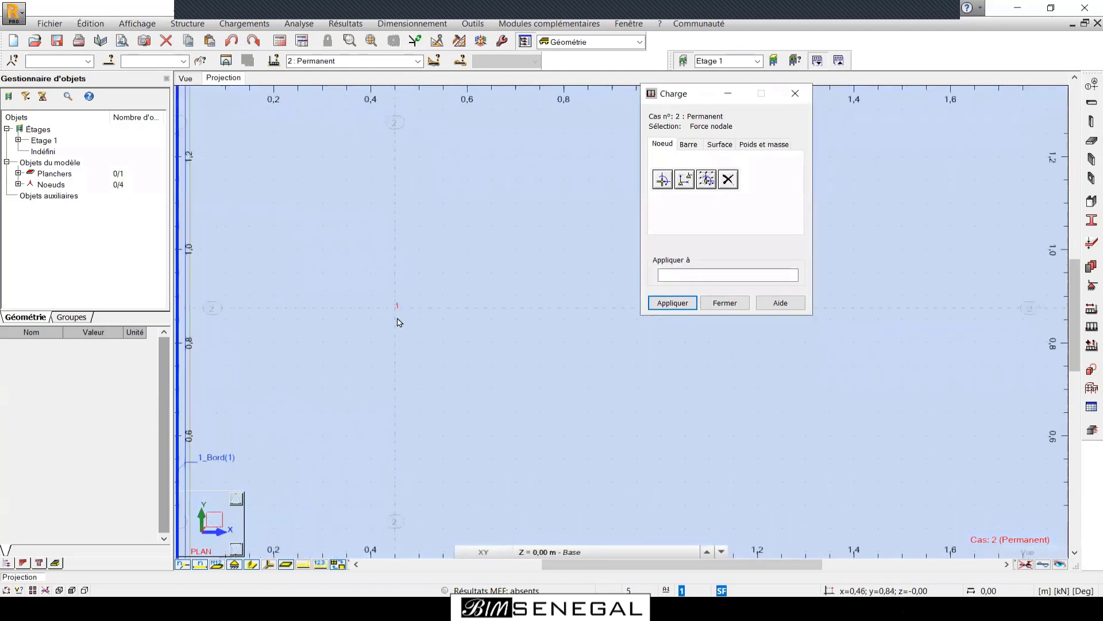
click(396, 308)
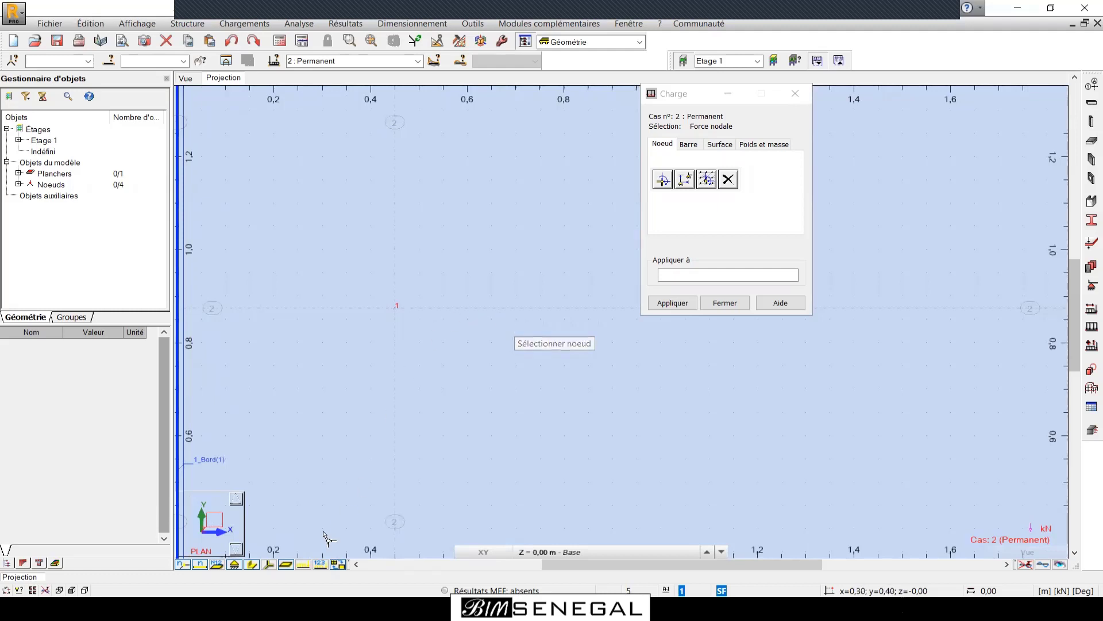
Turn on the load value descriptions in the plan view and check the label at node 1.
click(320, 565)
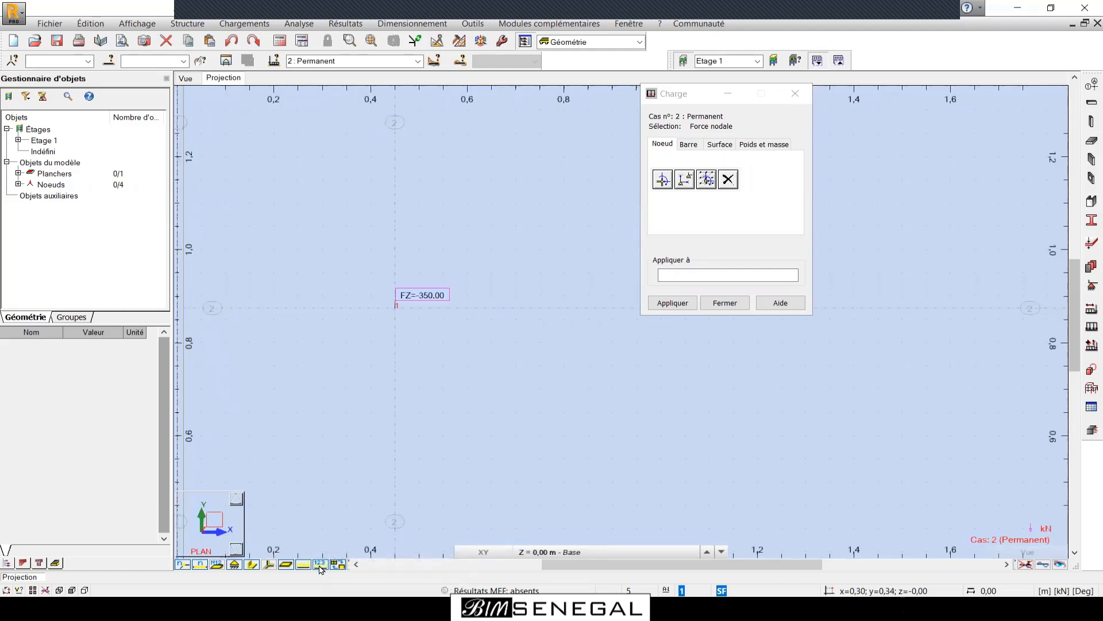
scroll(428, 298, up, 2)
scroll(428, 297, up, 3)
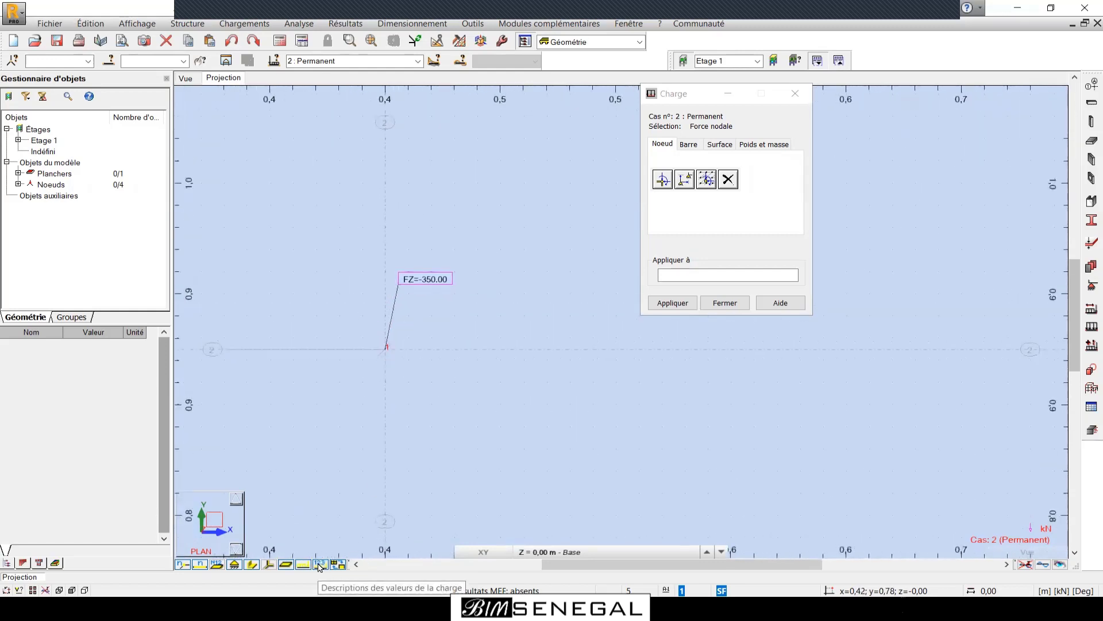
click(320, 565)
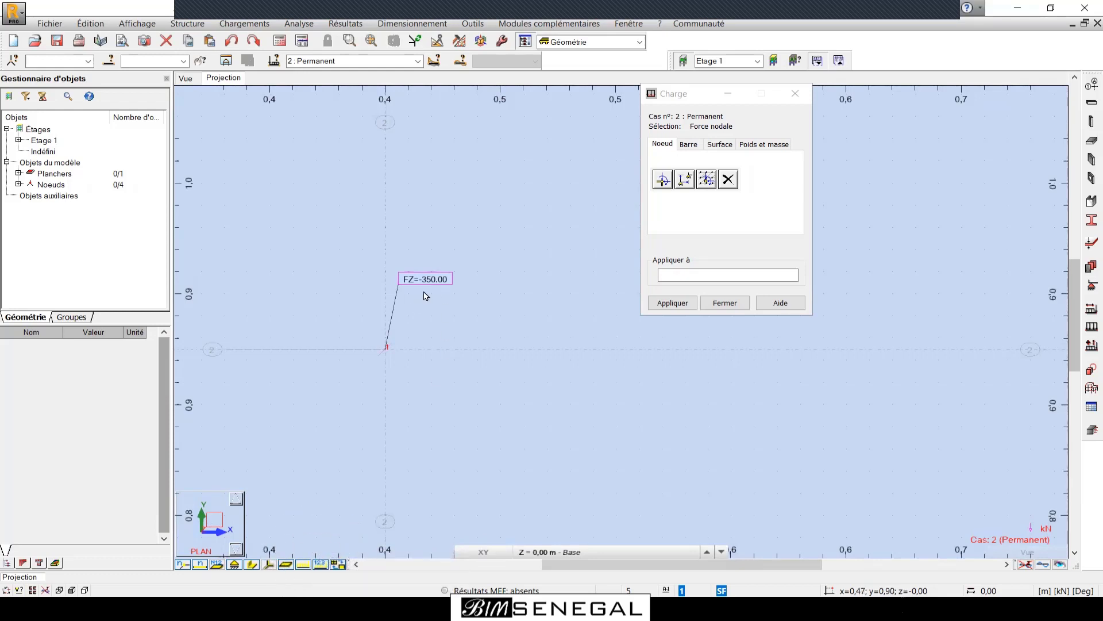
Apply the same -350 kN nodal force to nodes 2 and 3 along the footing's axis.
scroll(327, 359, down, 2)
scroll(320, 360, down, 5)
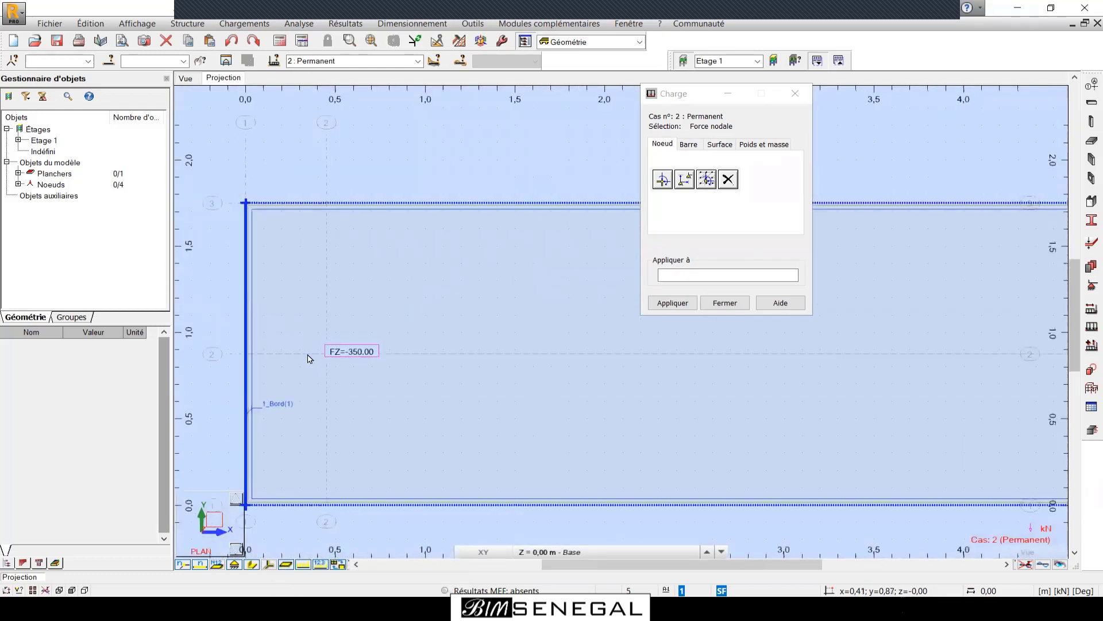
scroll(856, 354, up, 5)
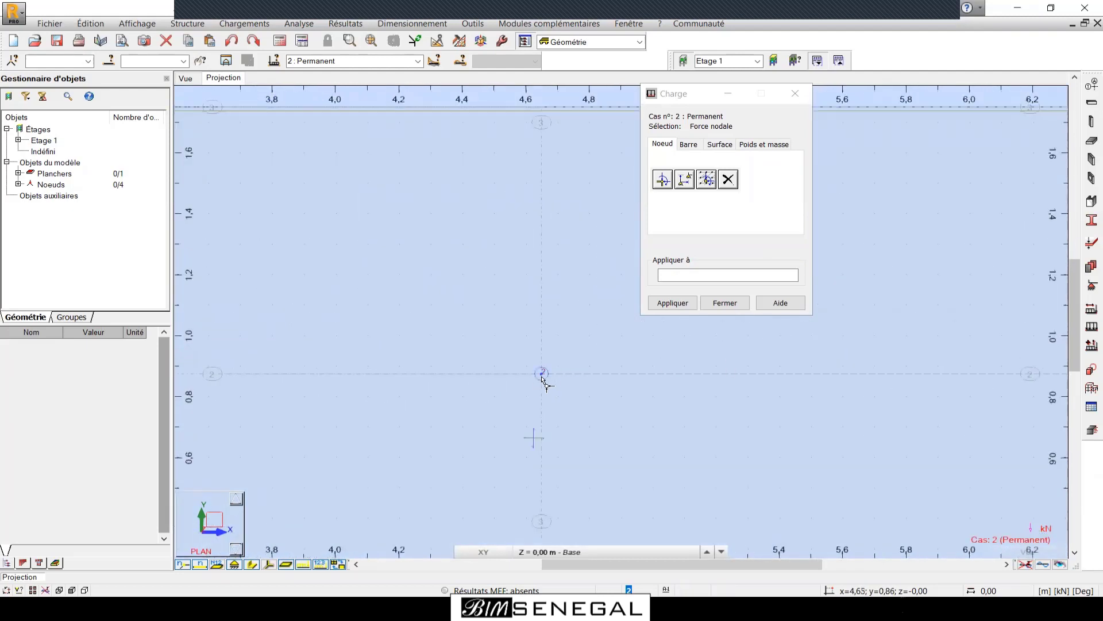
scroll(533, 438, up, 4)
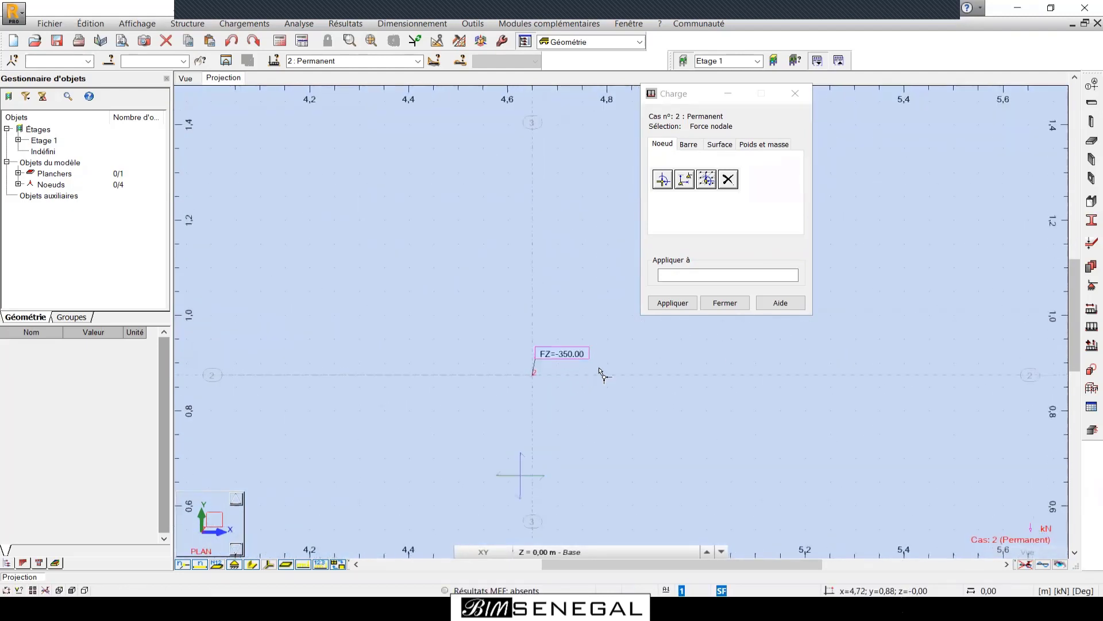
scroll(415, 354, down, 6)
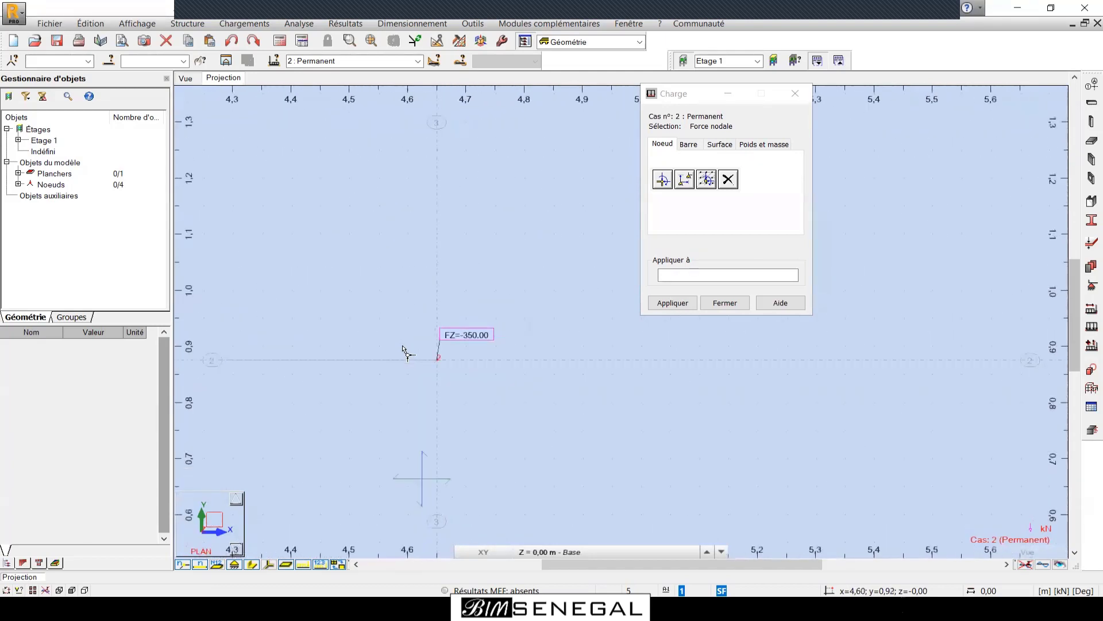
scroll(647, 350, up, 5)
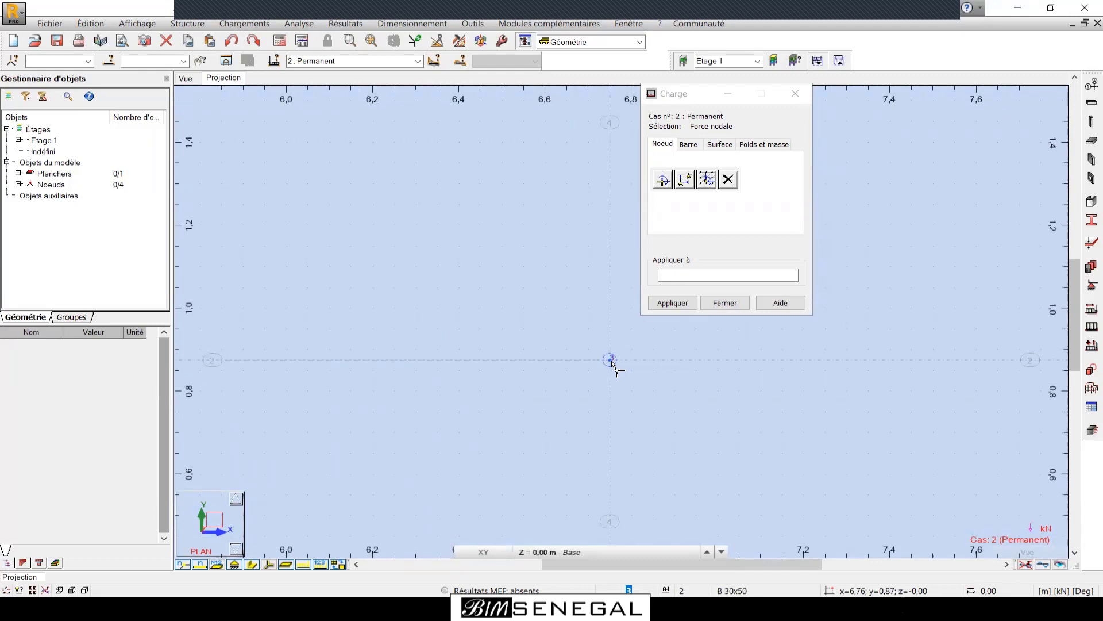
click(611, 362)
Define a nodal force of FZ = -500 kN and apply it to node 4 in the Permanent case.
scroll(518, 350, down, 6)
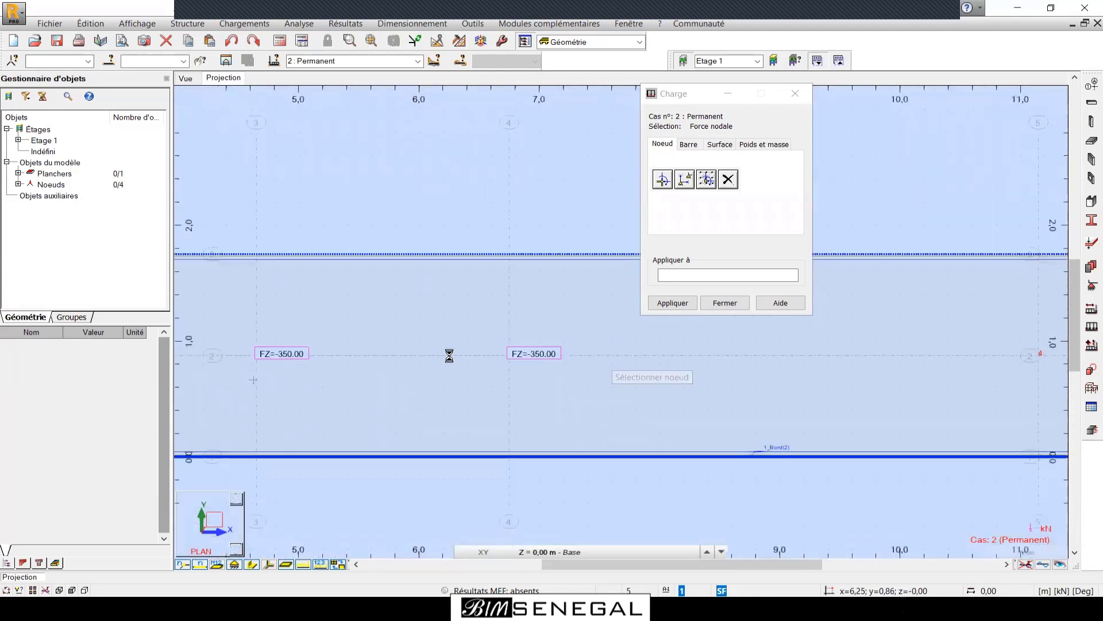
scroll(456, 362, up, 4)
scroll(689, 362, up, 3)
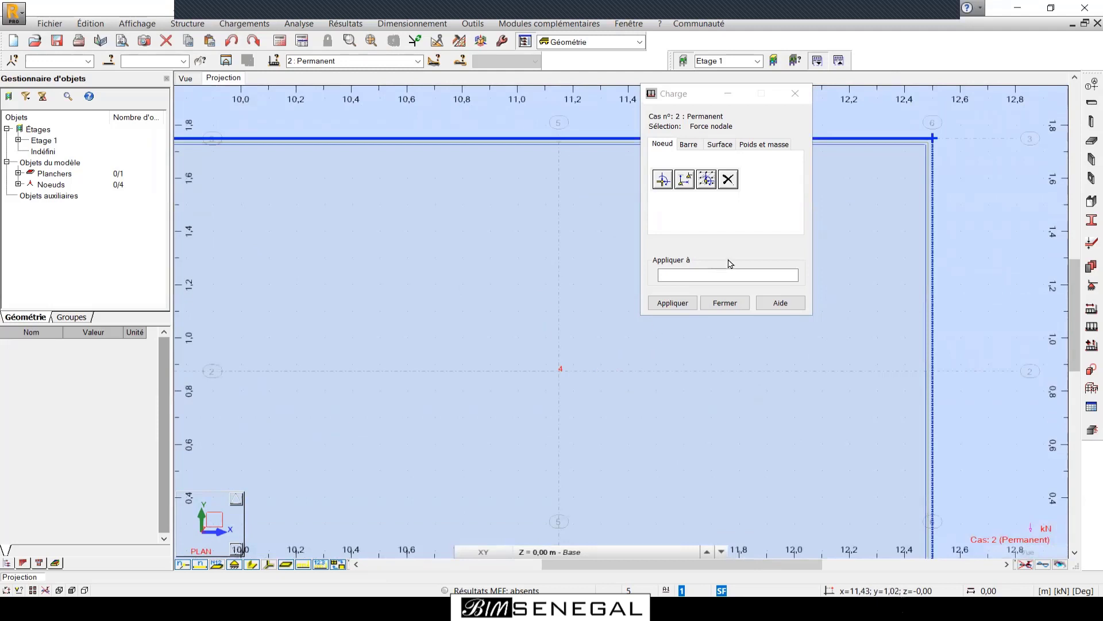
click(663, 180)
key(Tab)
key(Tab)
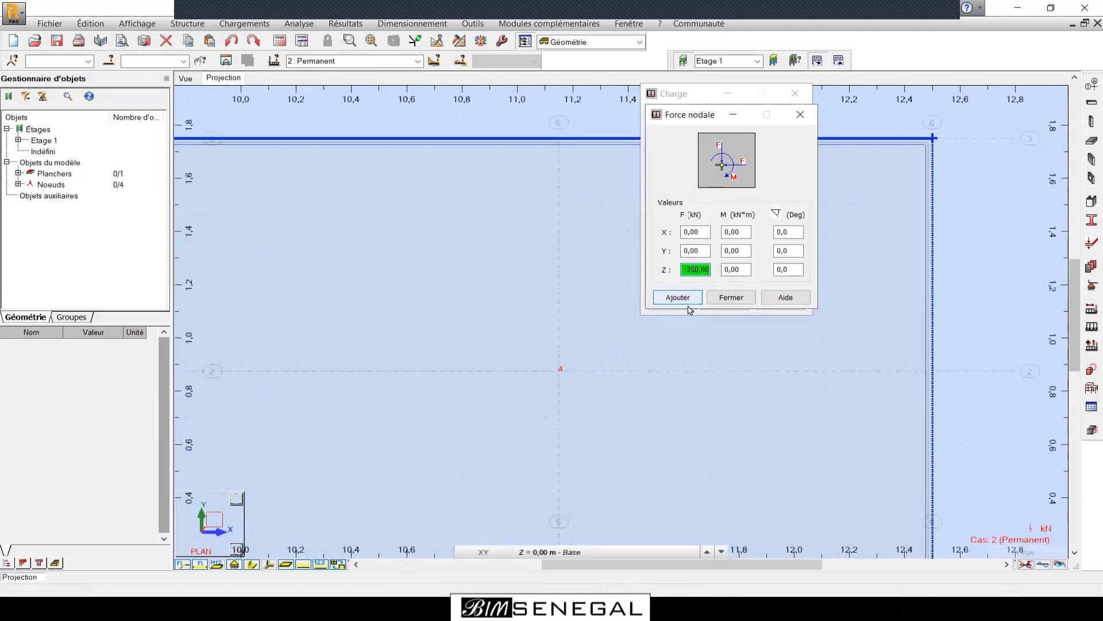
text(5)
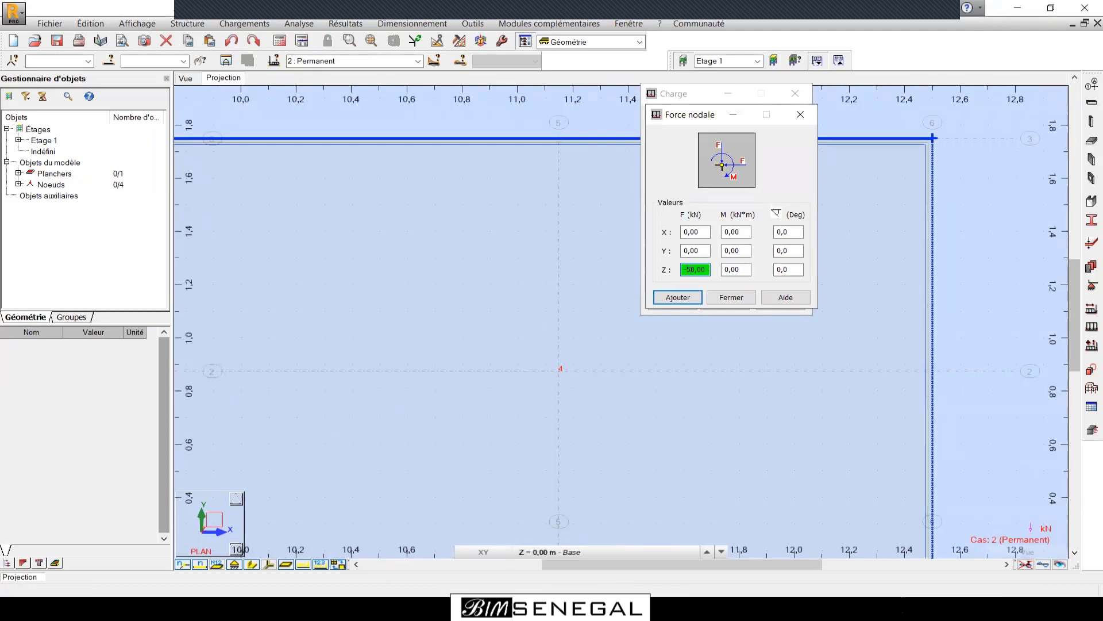
click(678, 297)
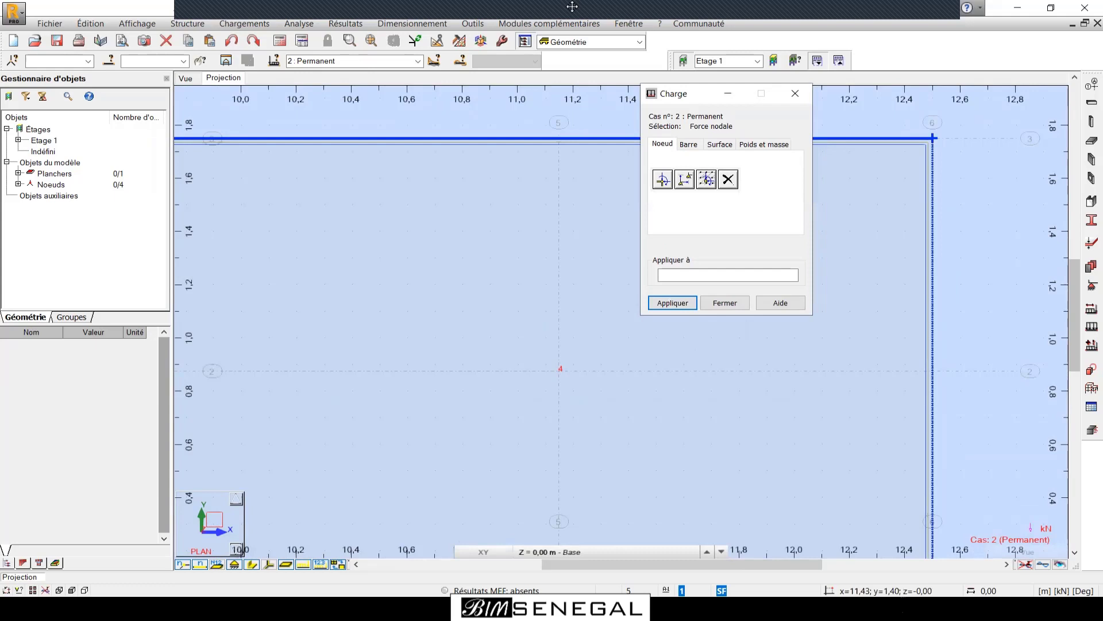
click(561, 374)
scroll(611, 376, up, 4)
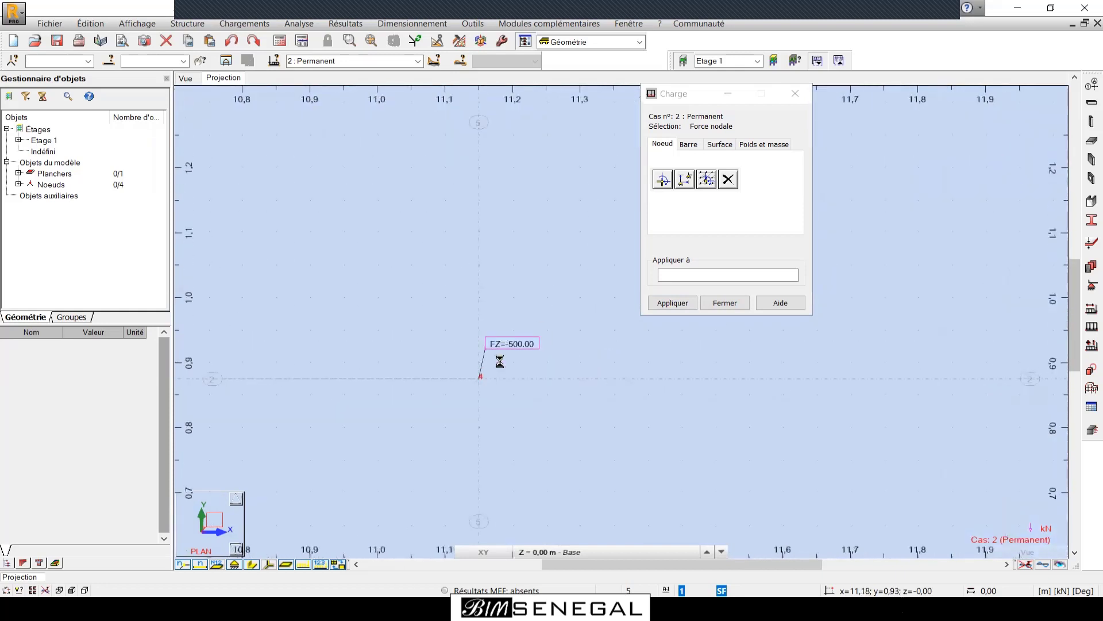
Review the permanent loads along the footing and make 3 : Exploitation the active load case.
scroll(771, 338, down, 1)
scroll(771, 338, down, 12)
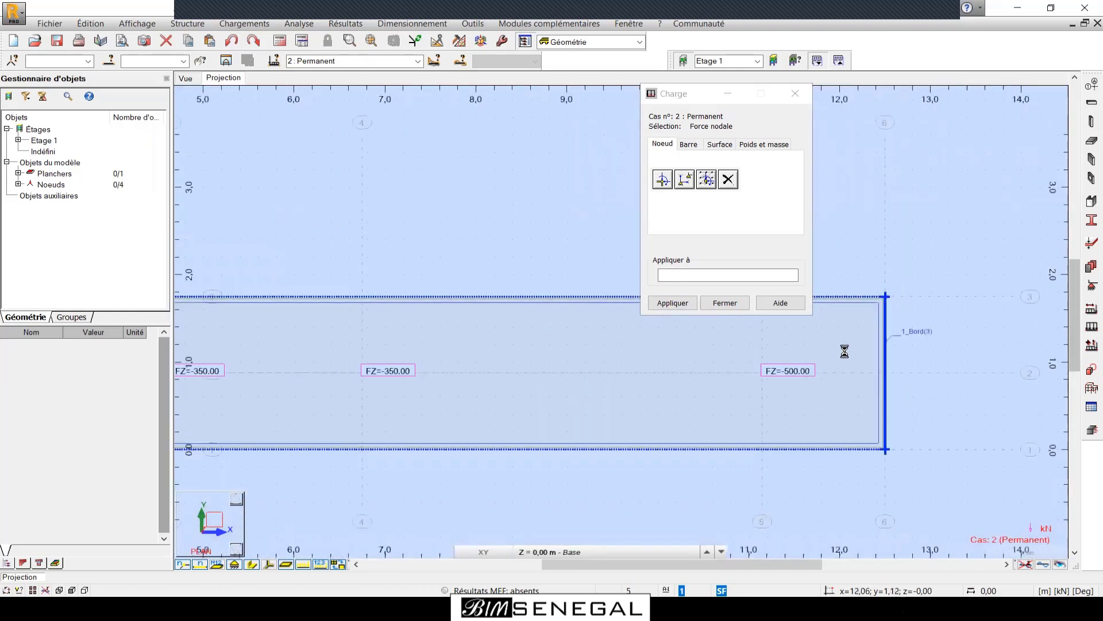
scroll(660, 368, up, 4)
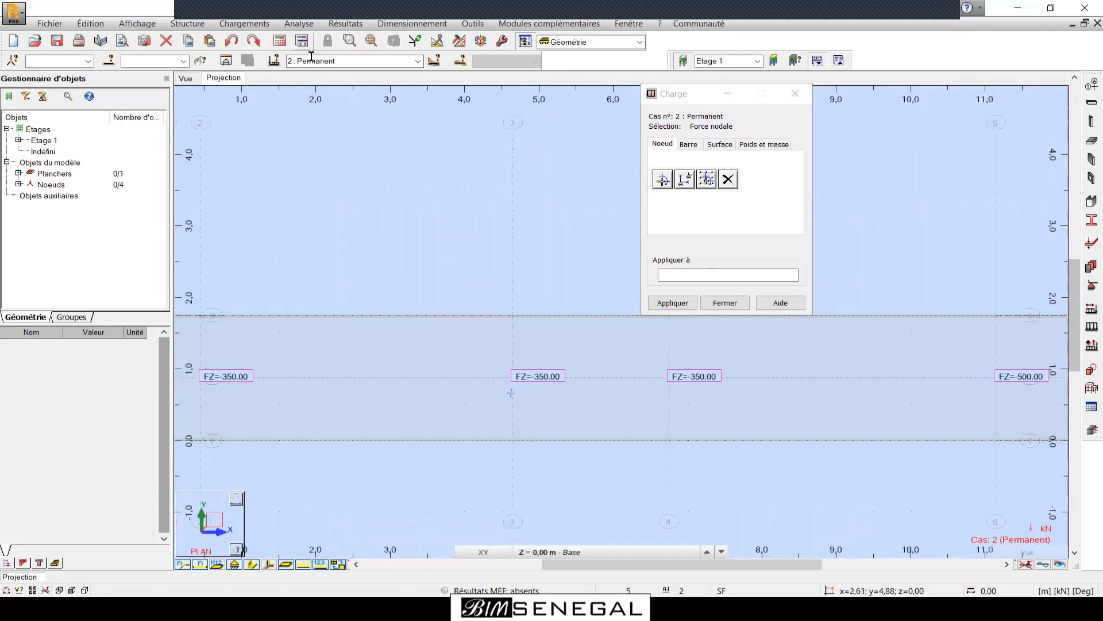
click(411, 62)
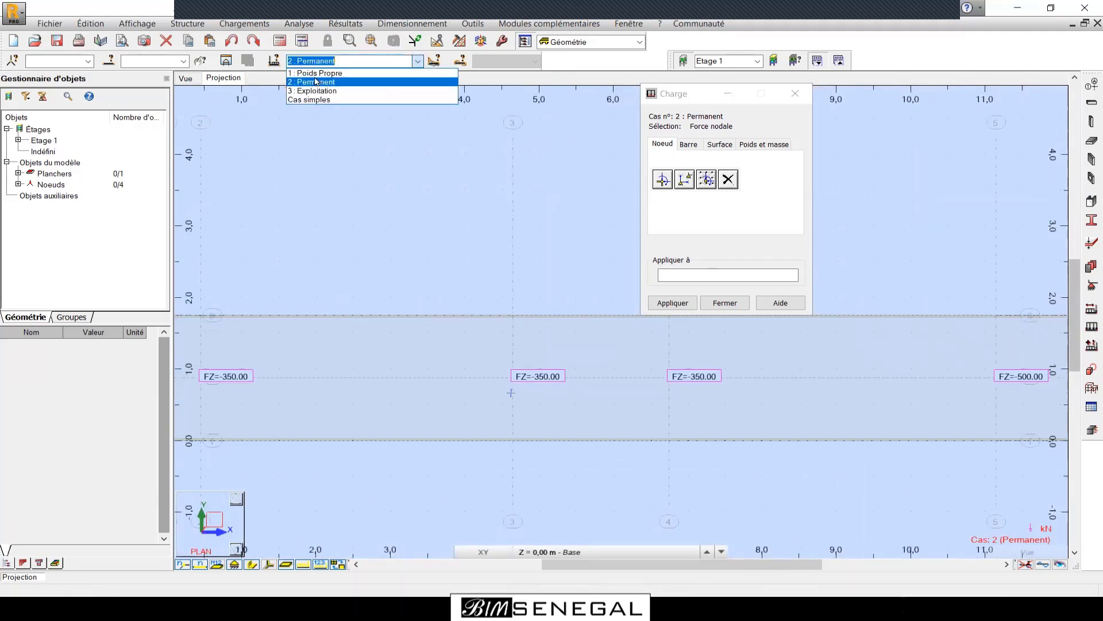
click(573, 77)
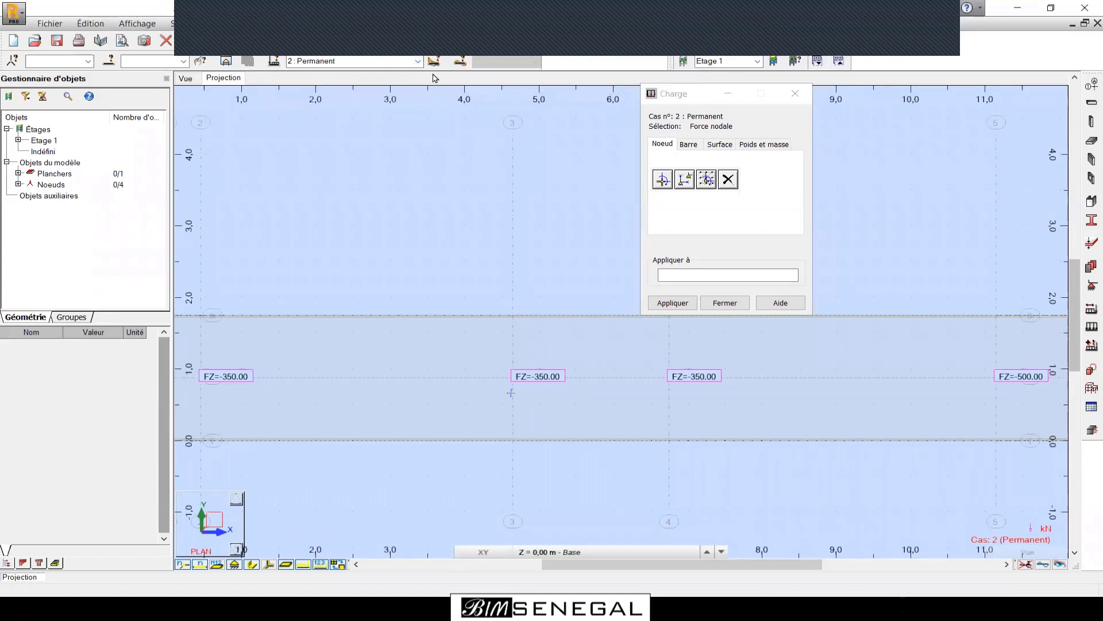
click(417, 61)
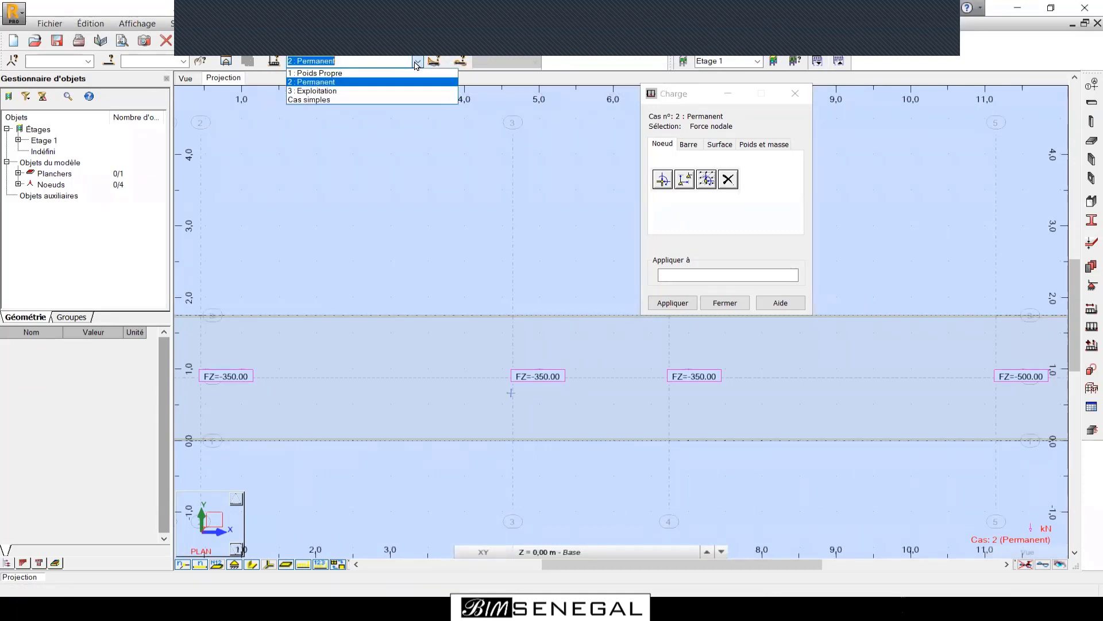
click(333, 91)
scroll(437, 382, up, 3)
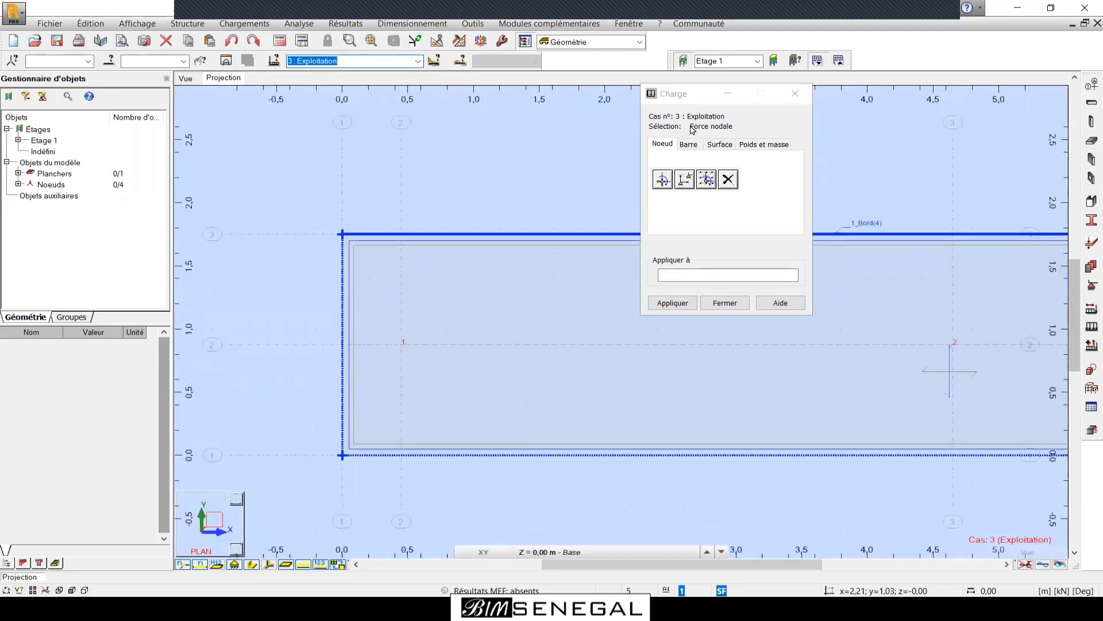
Define a nodal force of FZ = -150 kN and apply it to node 1 in the Exploitation case.
click(671, 175)
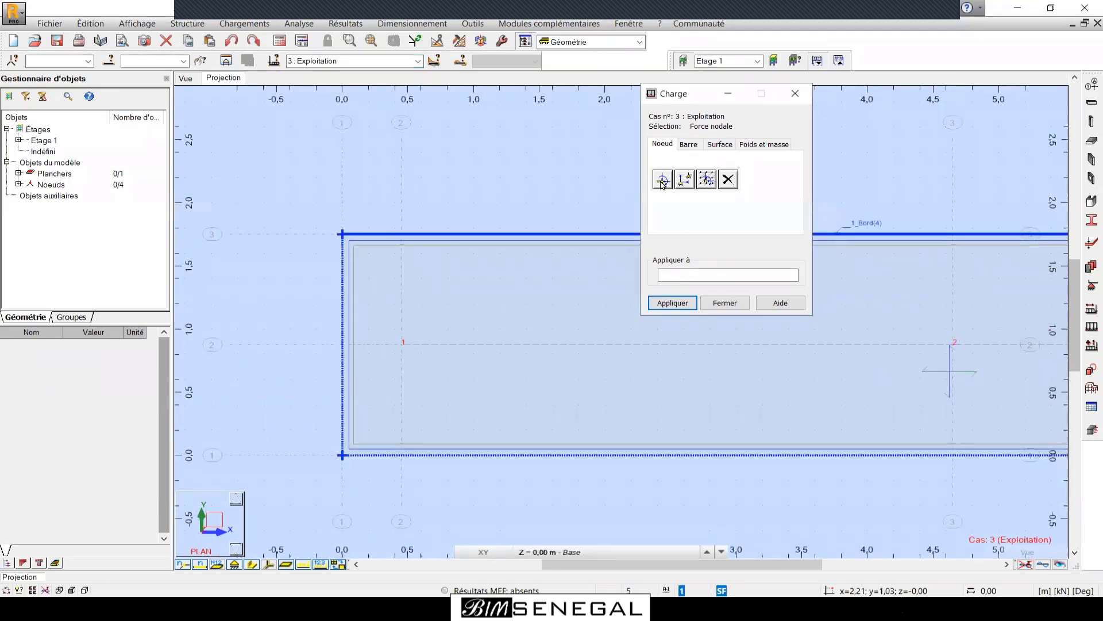
click(663, 181)
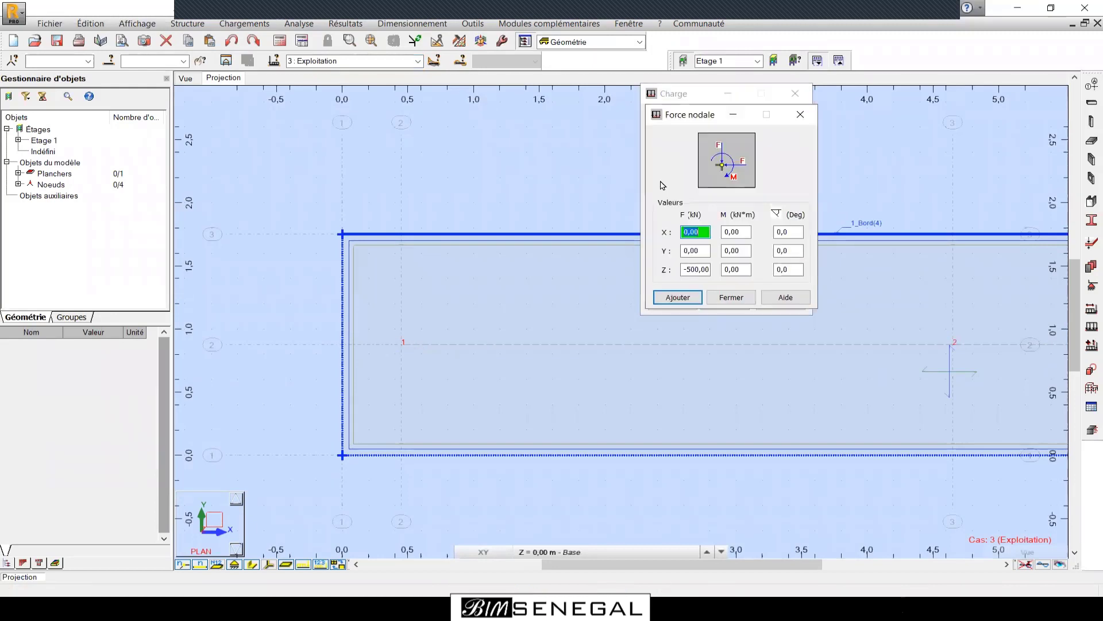
click(706, 269)
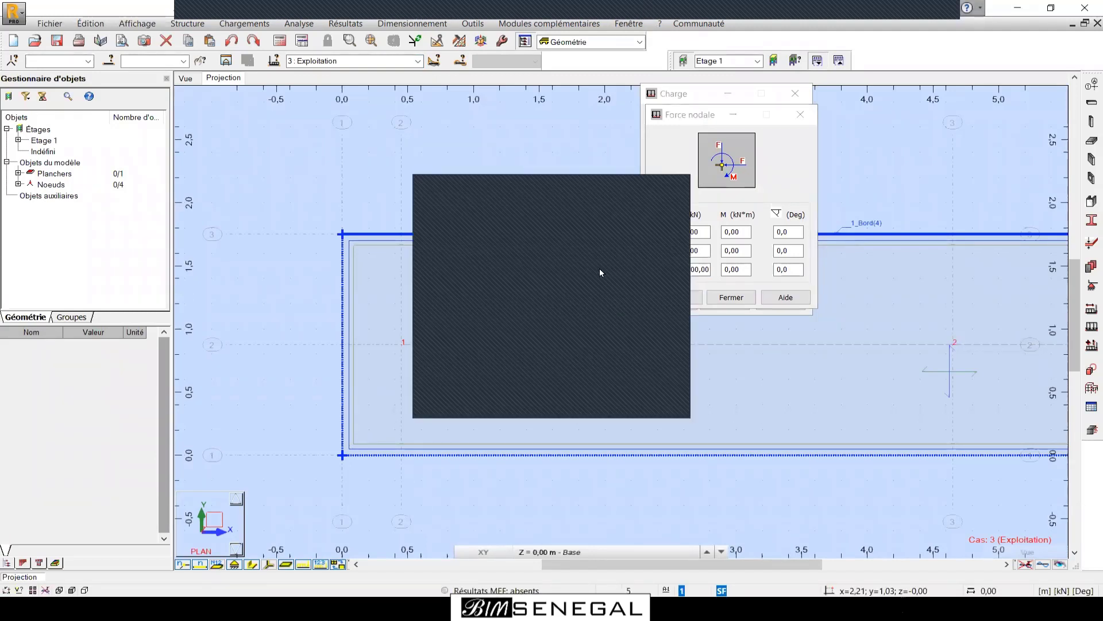
click(608, 187)
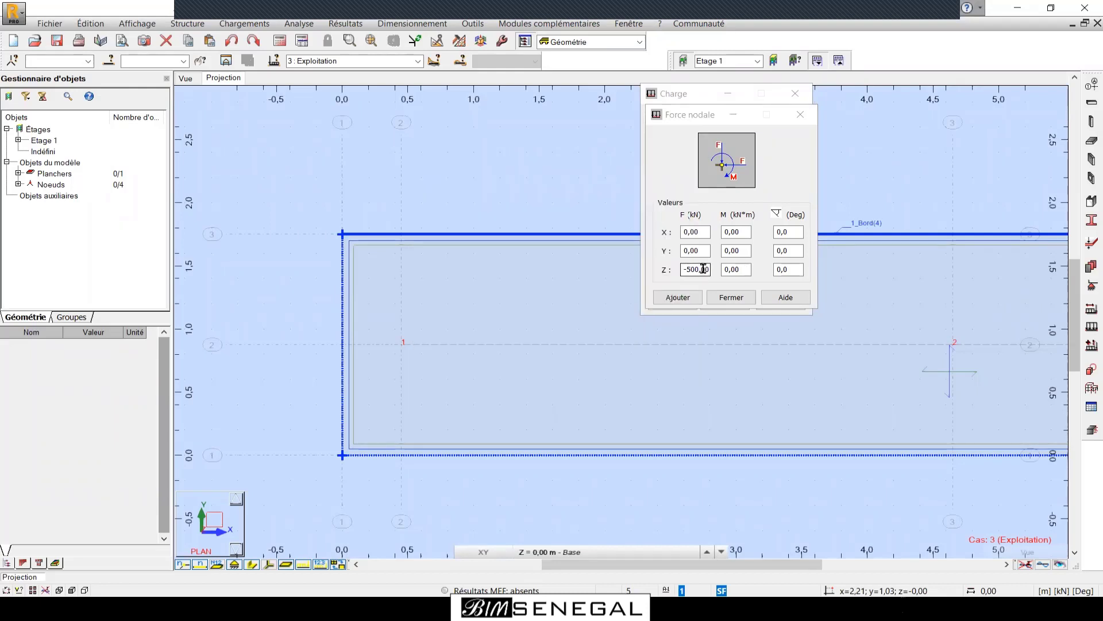
click(704, 270)
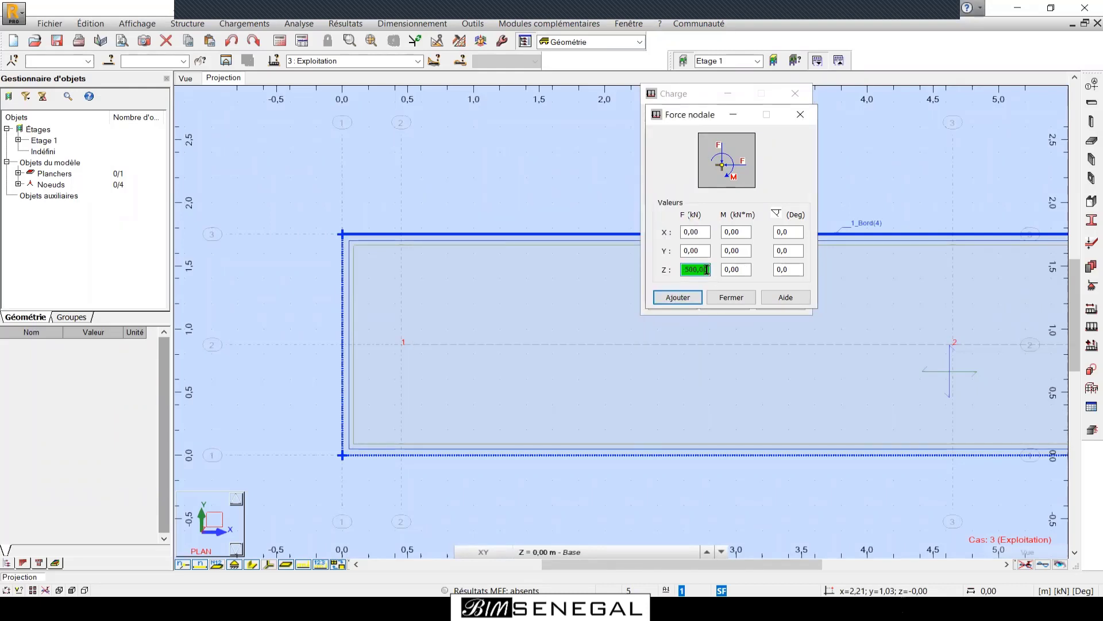
text(-1)
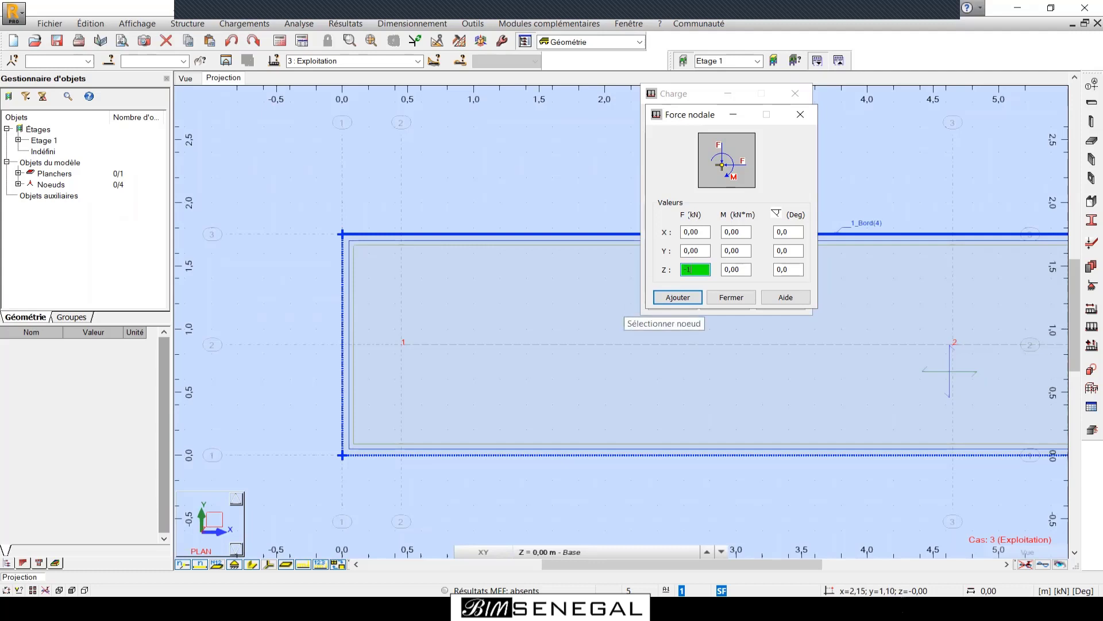
text(50)
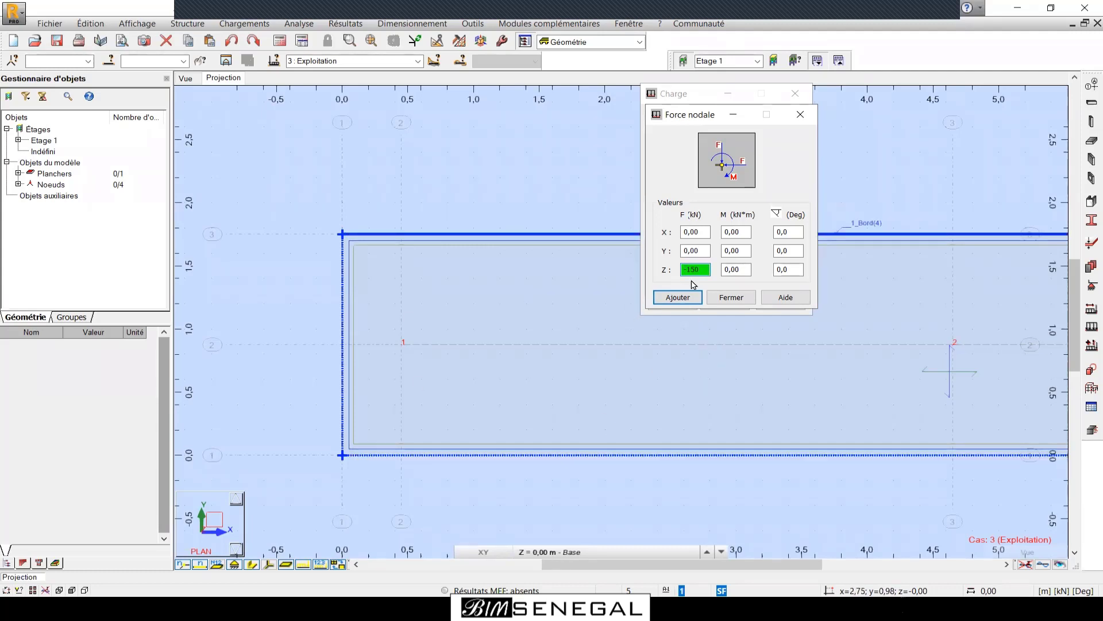
click(684, 298)
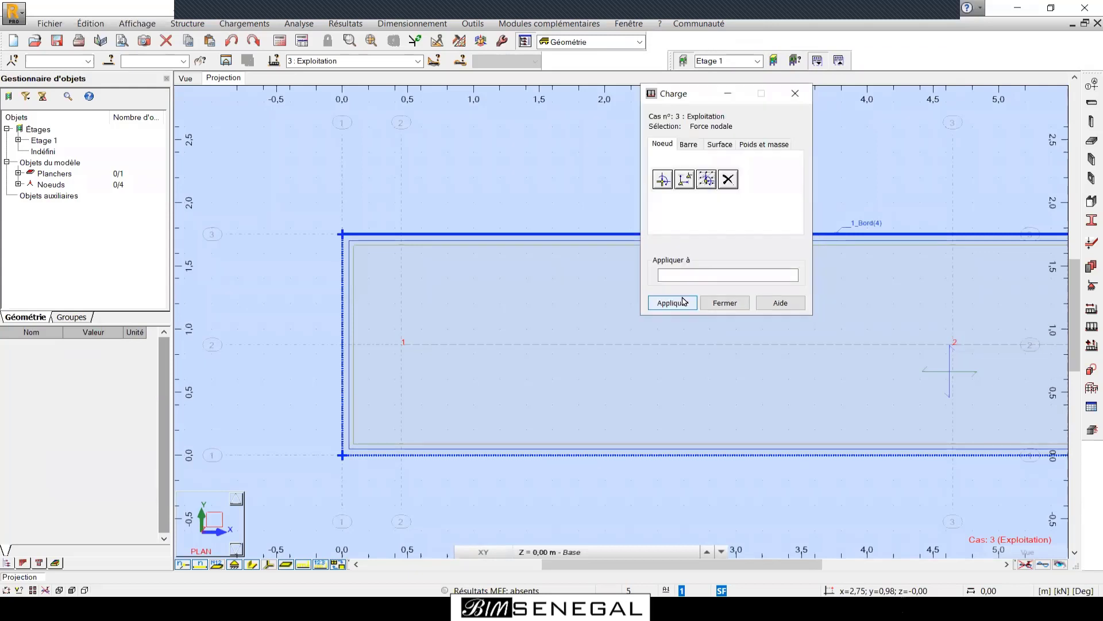
click(401, 345)
scroll(370, 351, up, 3)
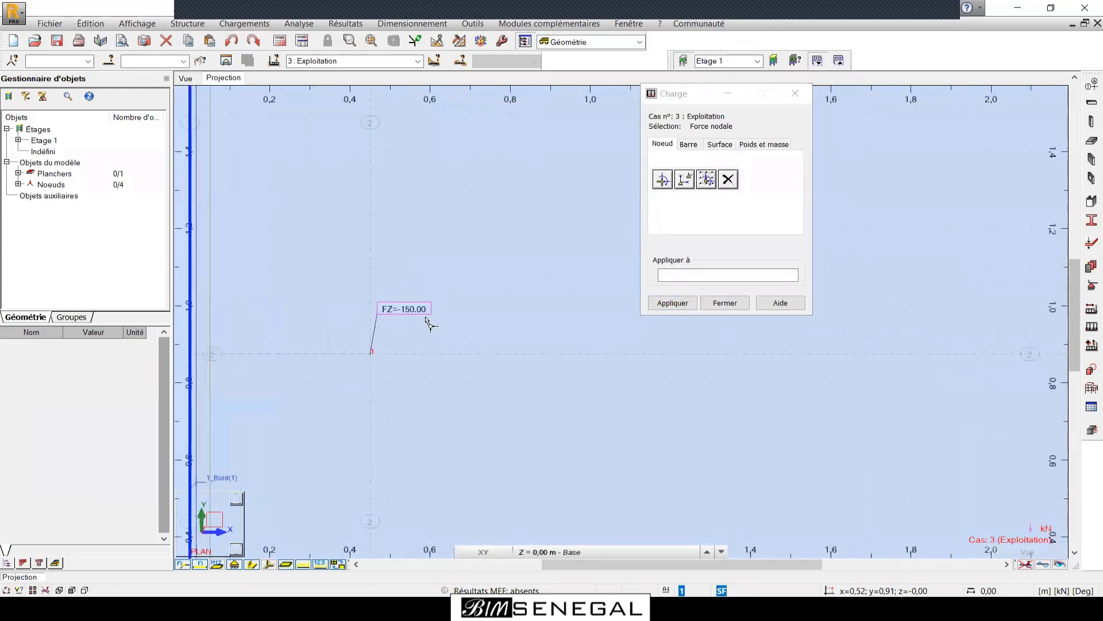
scroll(357, 346, down, 4)
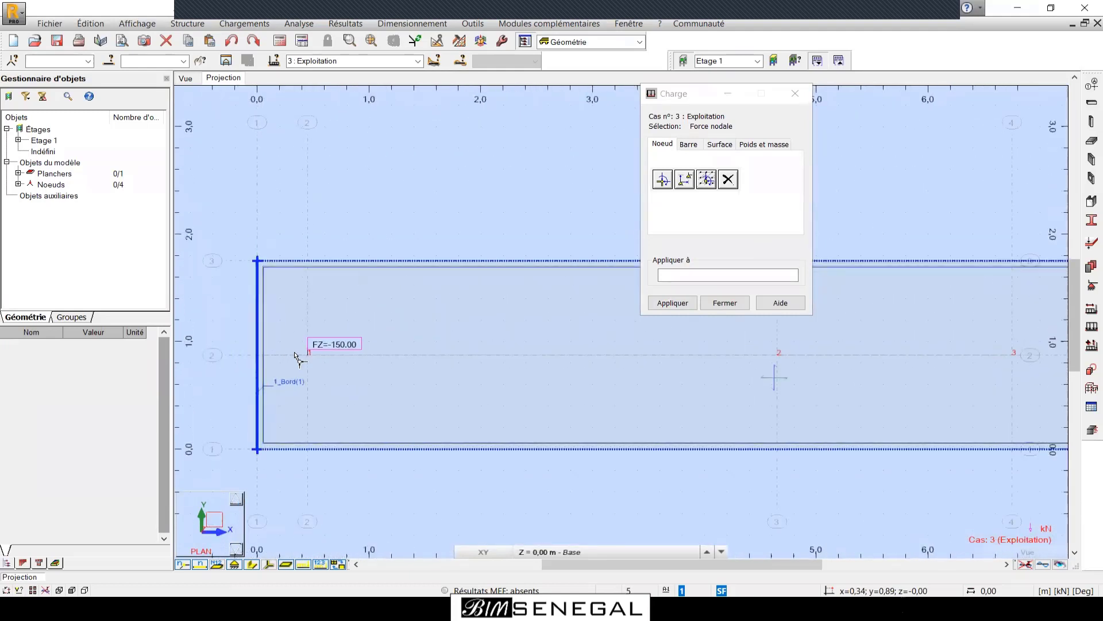
Define a nodal force of FZ = -140 kN and apply it to node 2 in the Exploitation case.
click(664, 181)
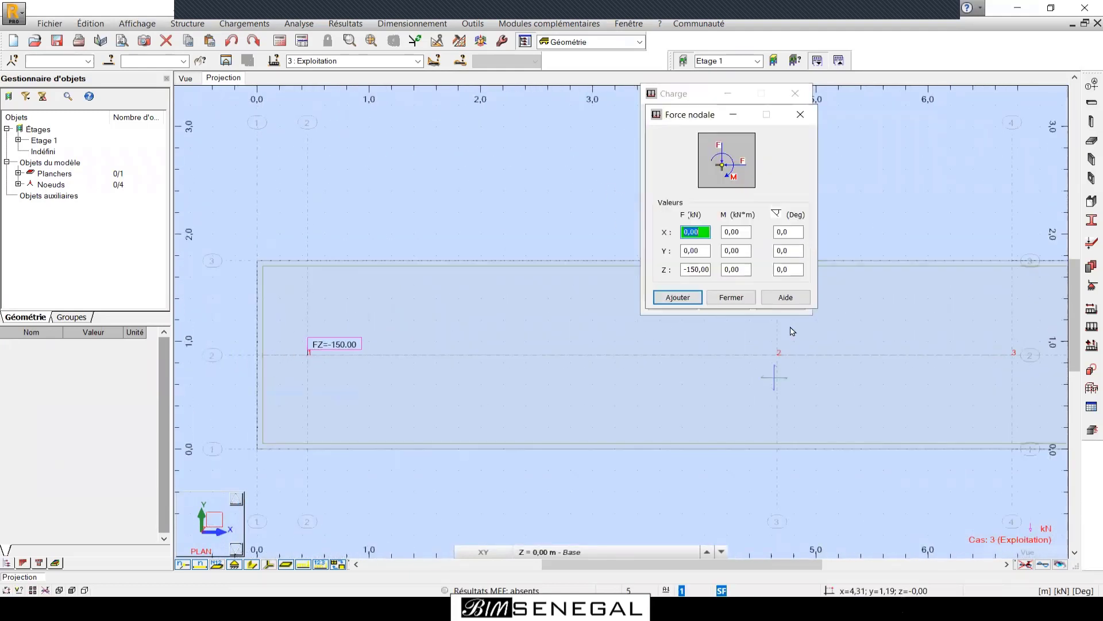
scroll(804, 325, up, 2)
click(696, 270)
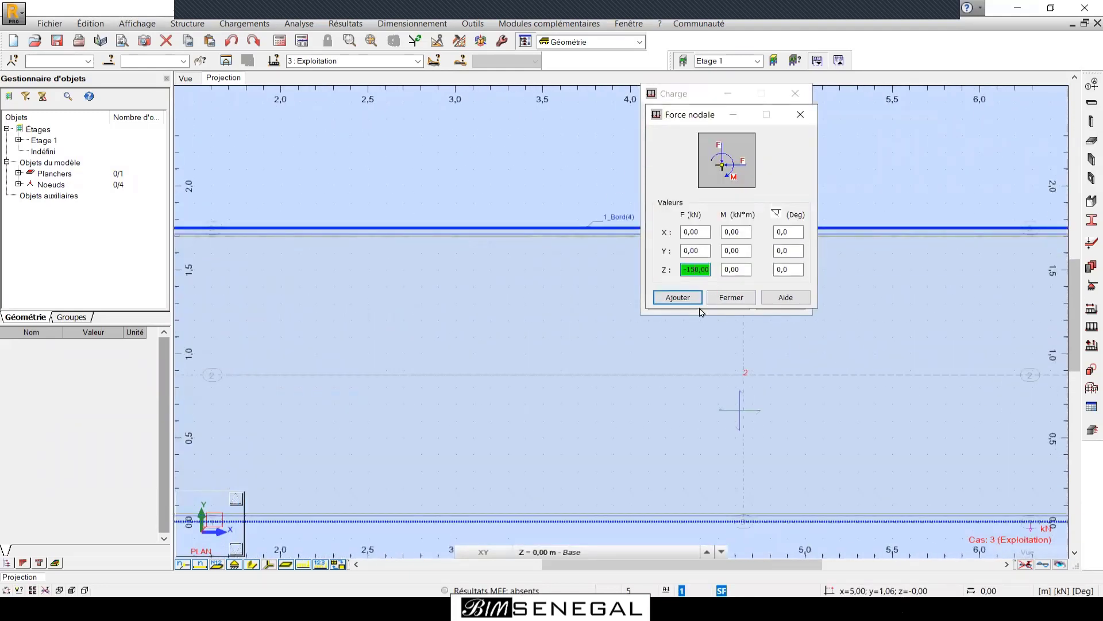
key(BackSpace)
text(4)
click(678, 297)
scroll(795, 386, up, 2)
scroll(794, 387, up, 1)
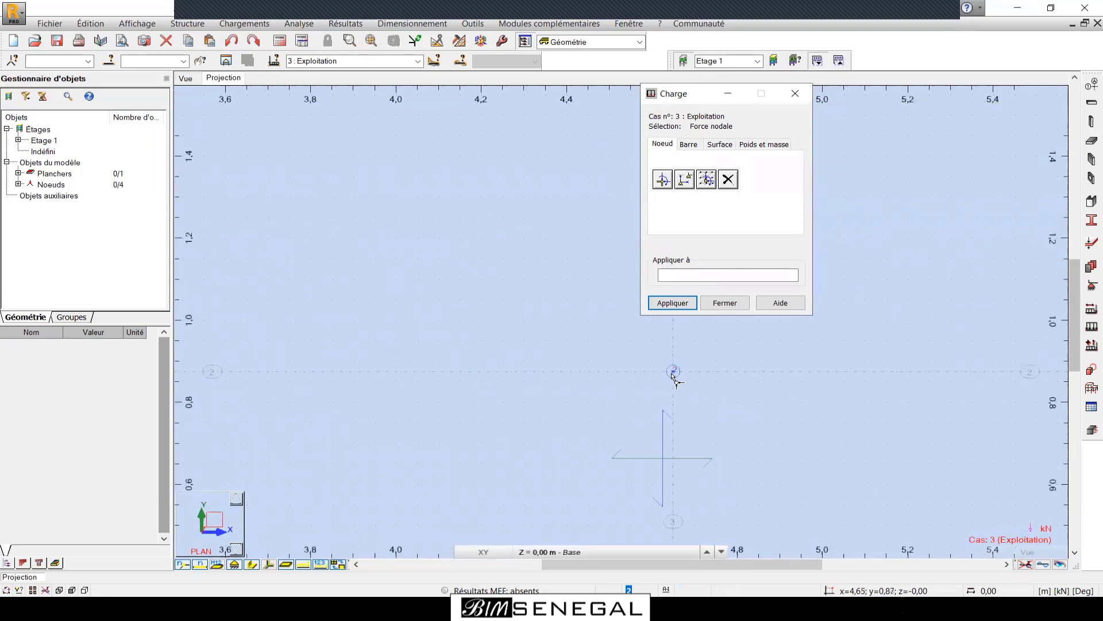
click(672, 373)
scroll(432, 377, down, 5)
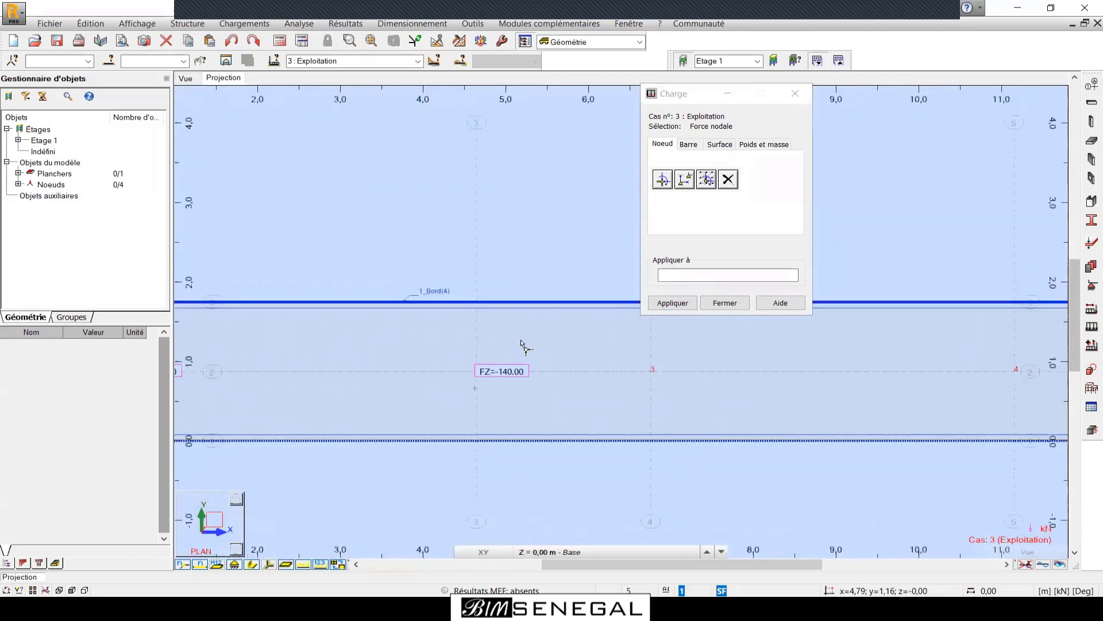
Define a nodal force of FZ = -155 kN and apply it to node 3 in the Exploitation case.
scroll(582, 379, up, 3)
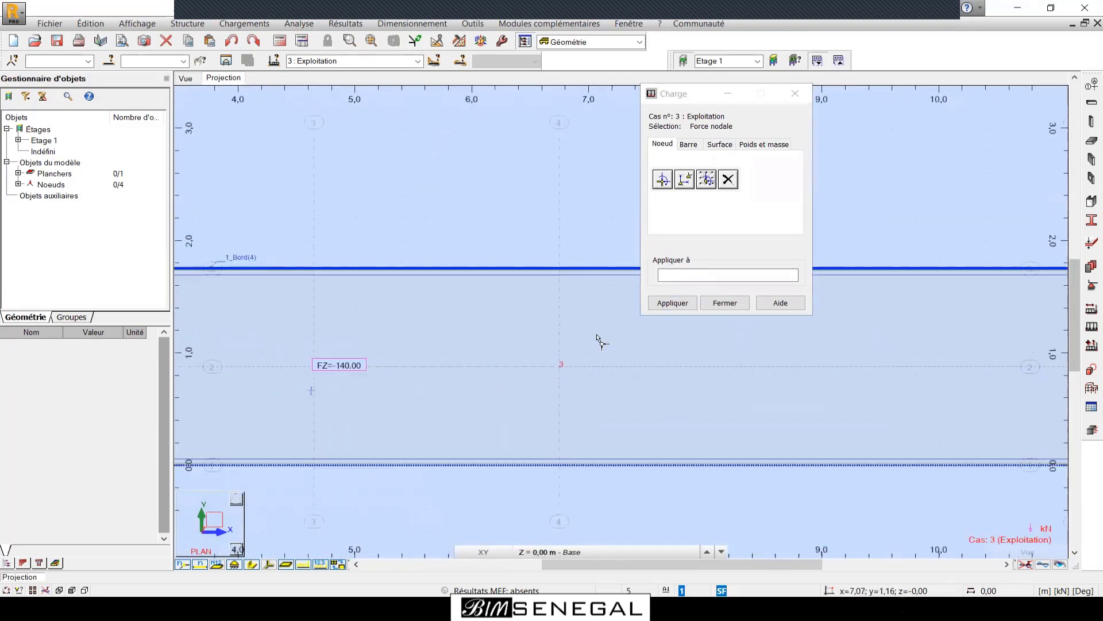
click(662, 181)
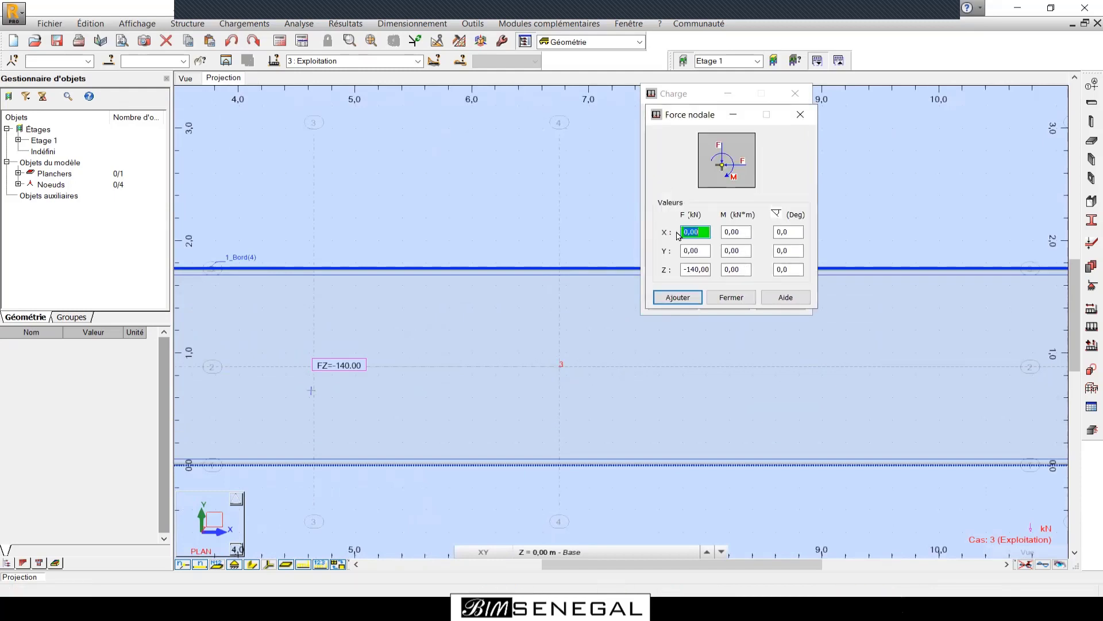
click(694, 270)
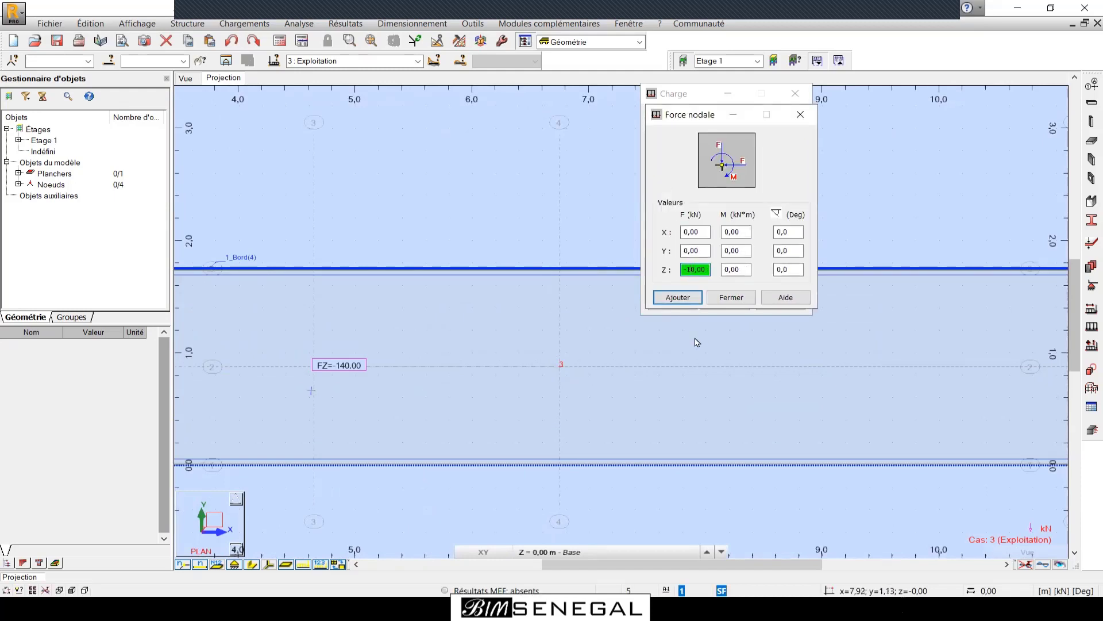
text(155)
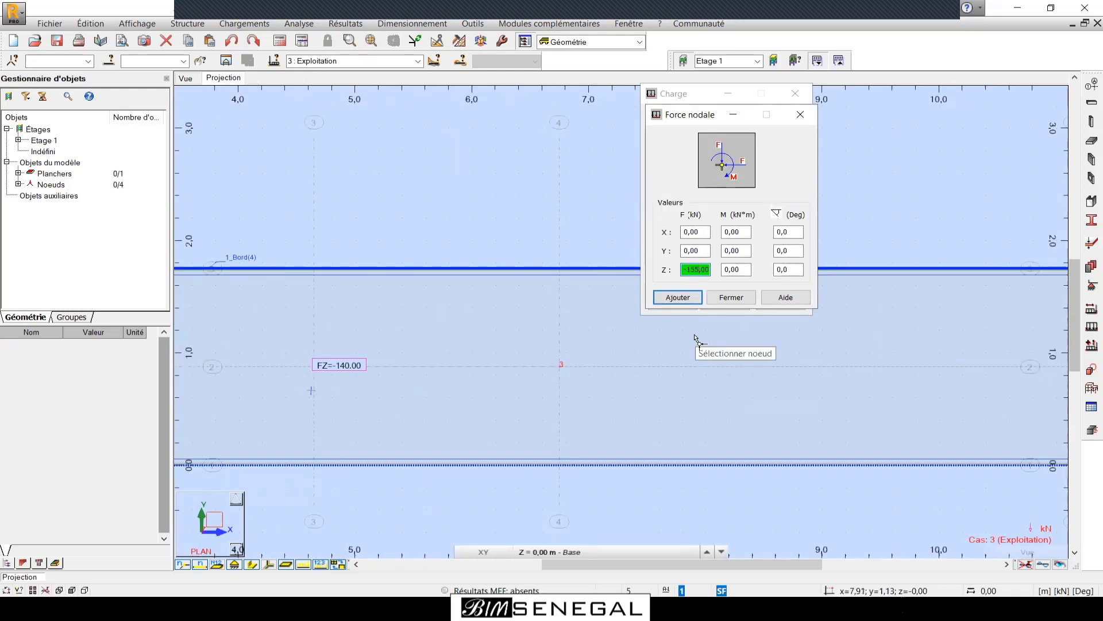
click(675, 298)
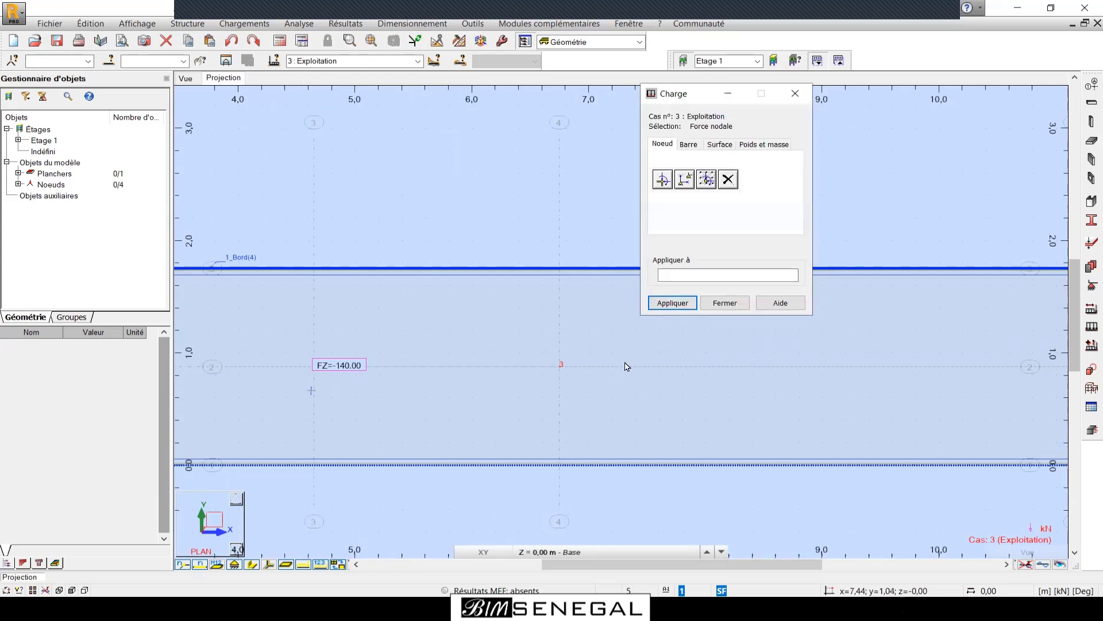
click(561, 366)
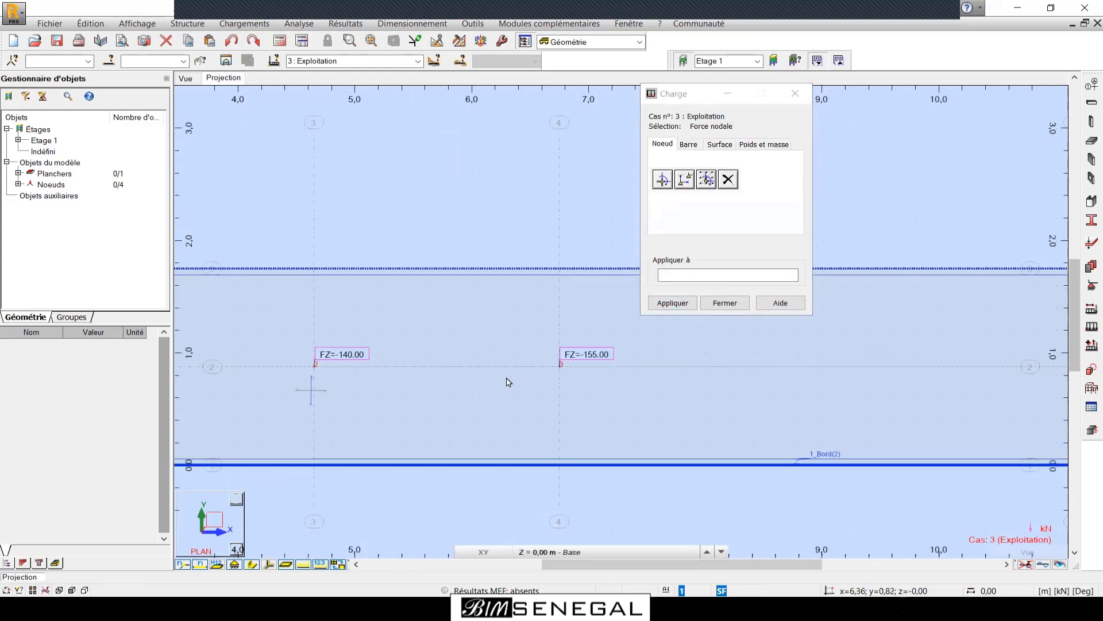
Apply the Exploitation nodal force to node 4 near the footing's far end and finish defining loads.
scroll(508, 381, down, 3)
scroll(592, 437, up, 5)
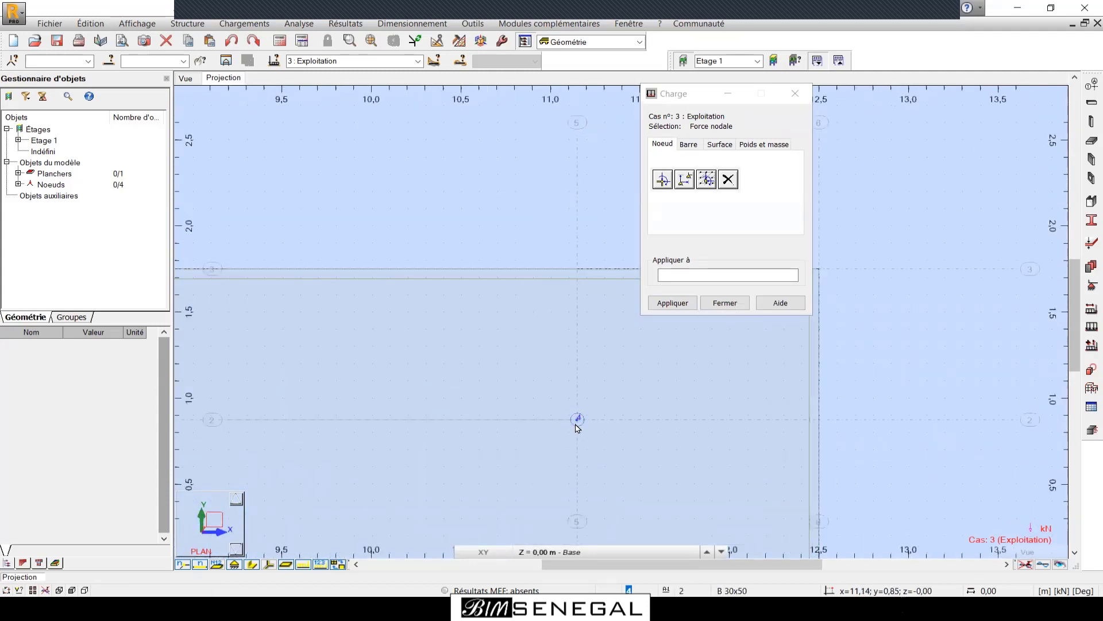
click(576, 424)
scroll(827, 382, down, 2)
click(796, 94)
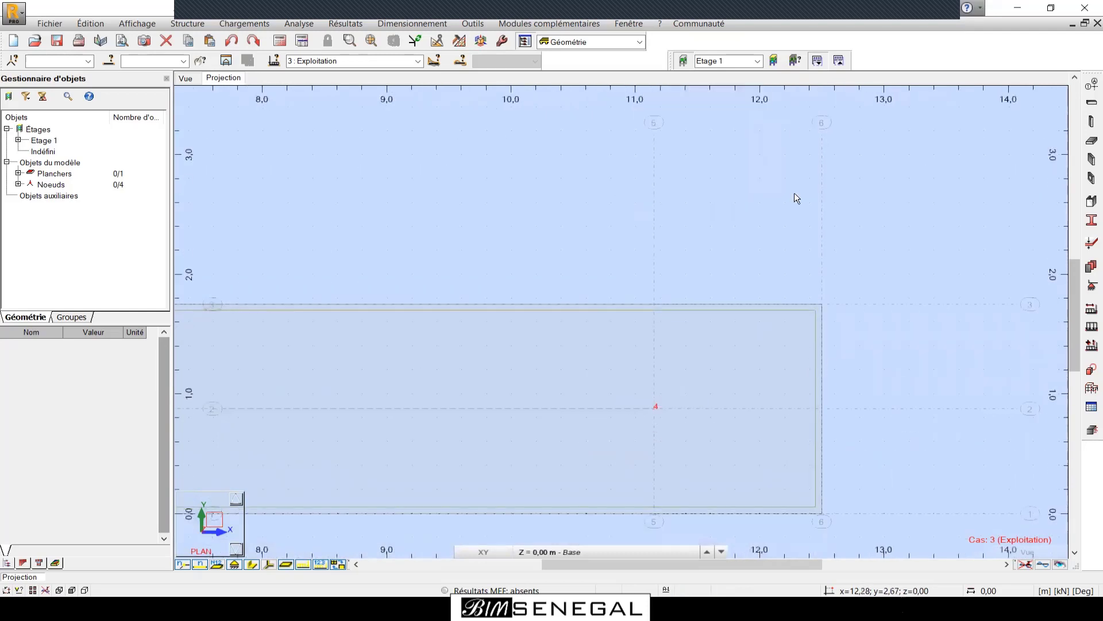
scroll(838, 303, down, 4)
scroll(604, 233, up, 3)
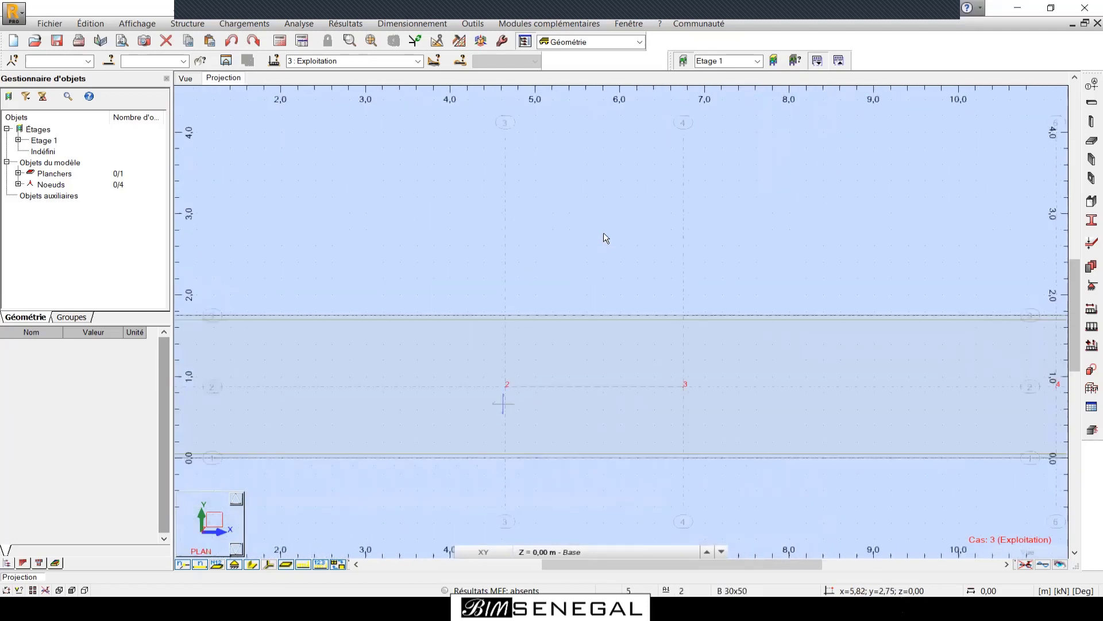
scroll(634, 248, down, 2)
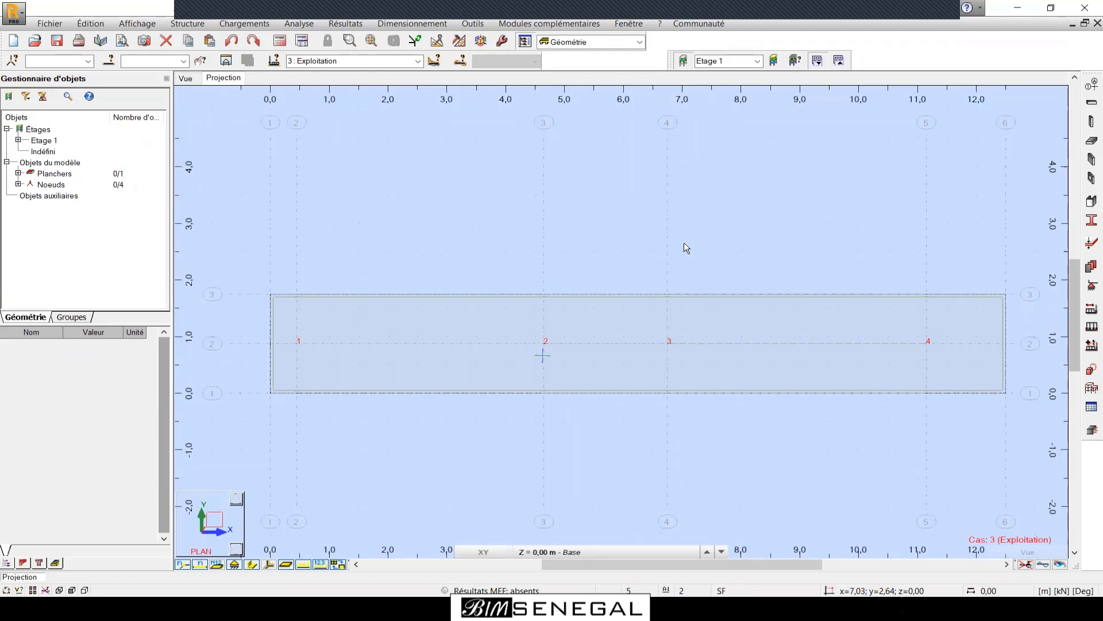
Create manual load combination 4 of type ELU and name it 1.35G + 1.5Q.
click(232, 26)
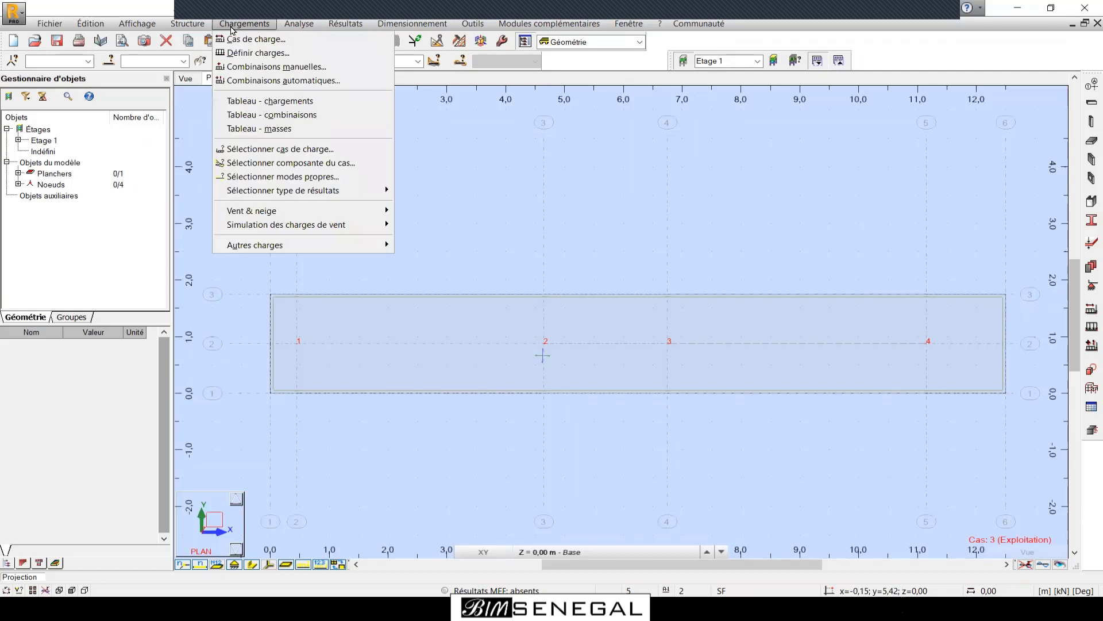
click(263, 68)
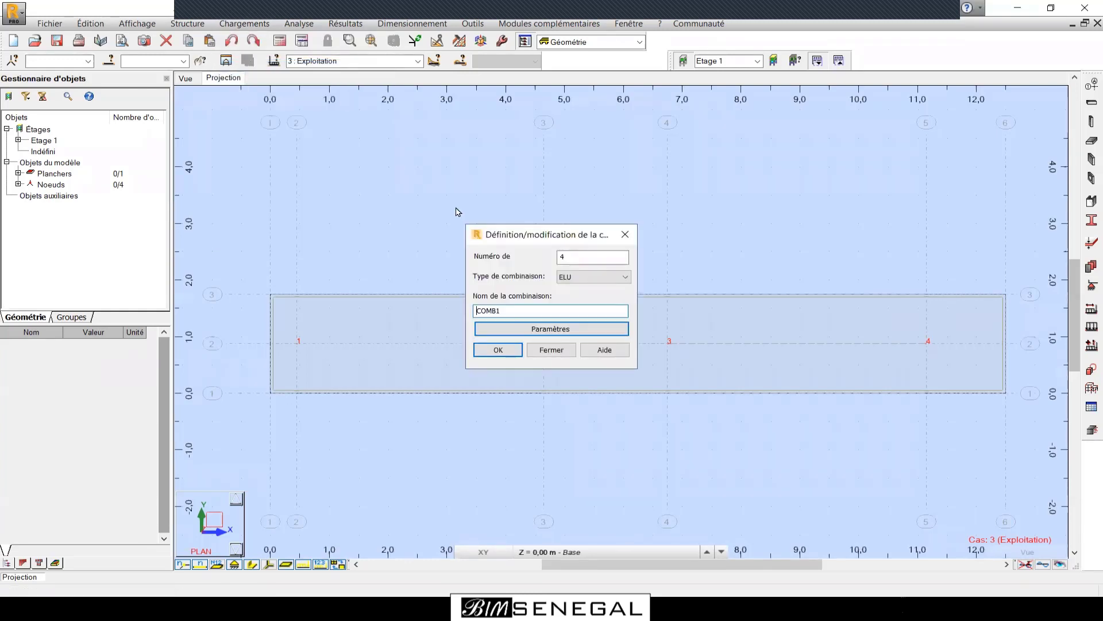
double_click(508, 313)
text(1.35G + 1.5Q)
click(498, 350)
Include Poids Propre, Permanent and Exploitation in the ELU combination with automatic coefficients and apply it.
drag(776, 85, 458, 131)
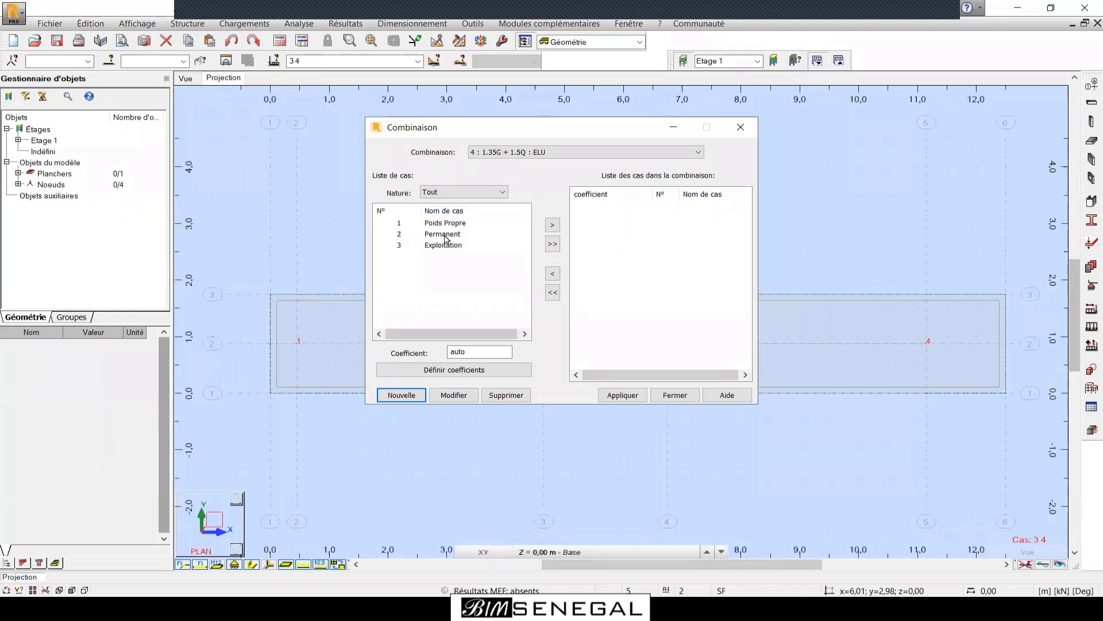
click(552, 244)
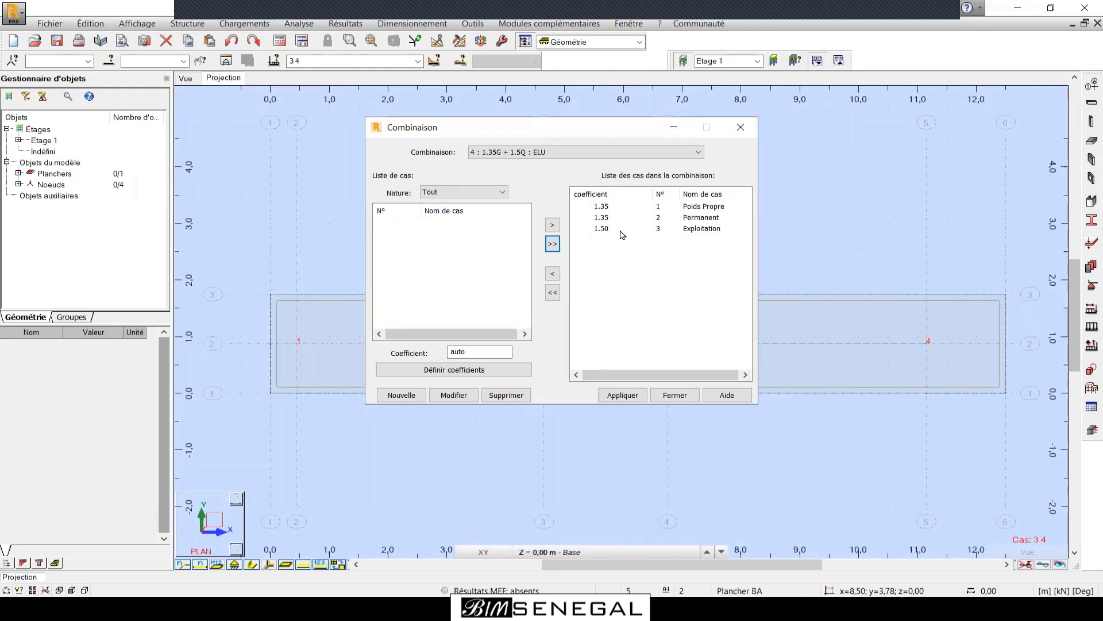
click(624, 397)
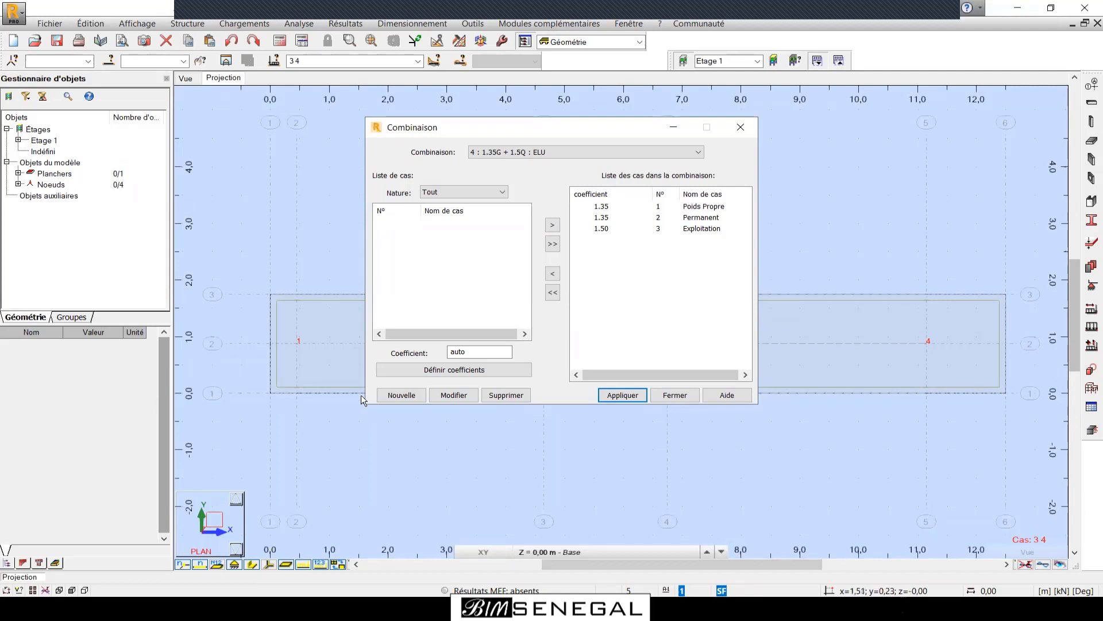
Create load combination 5 of type ELS and name it G + Q.
click(410, 396)
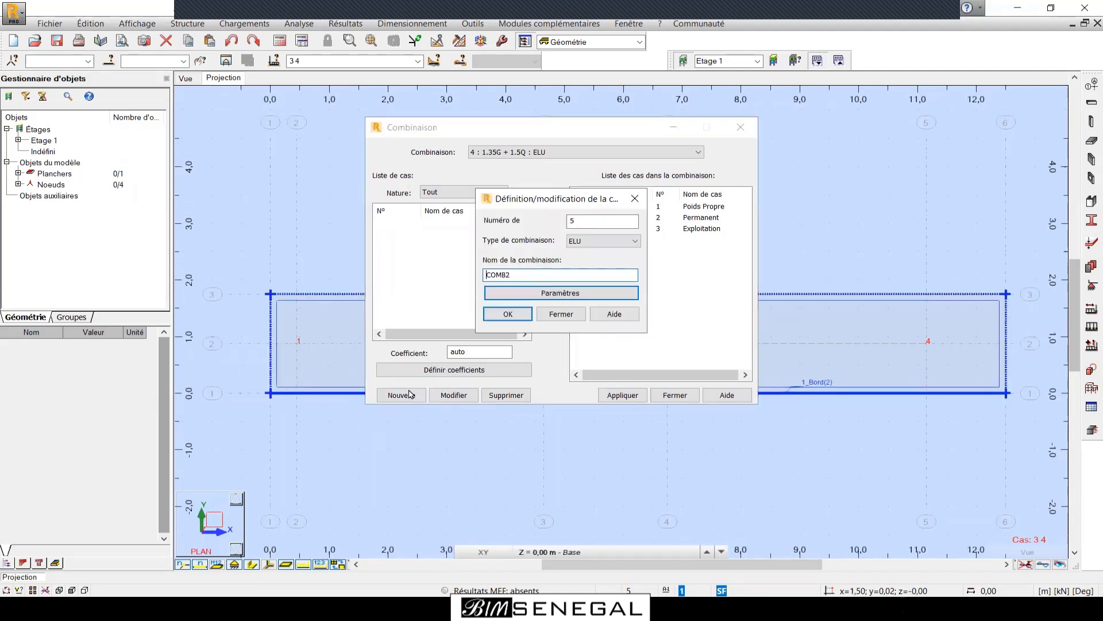
click(589, 269)
click(609, 246)
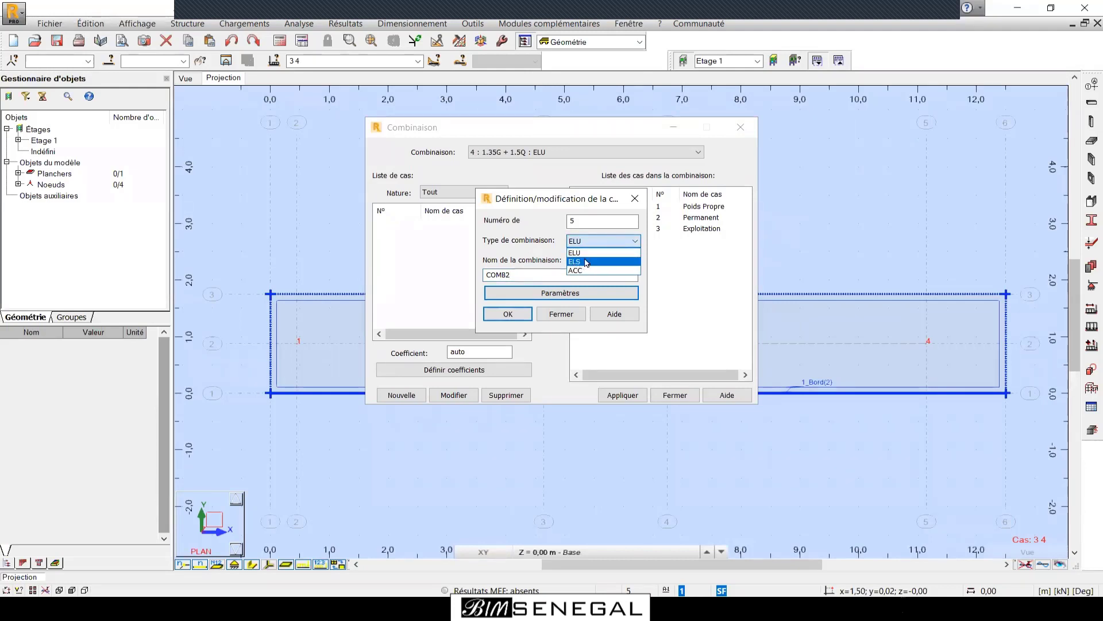
click(591, 261)
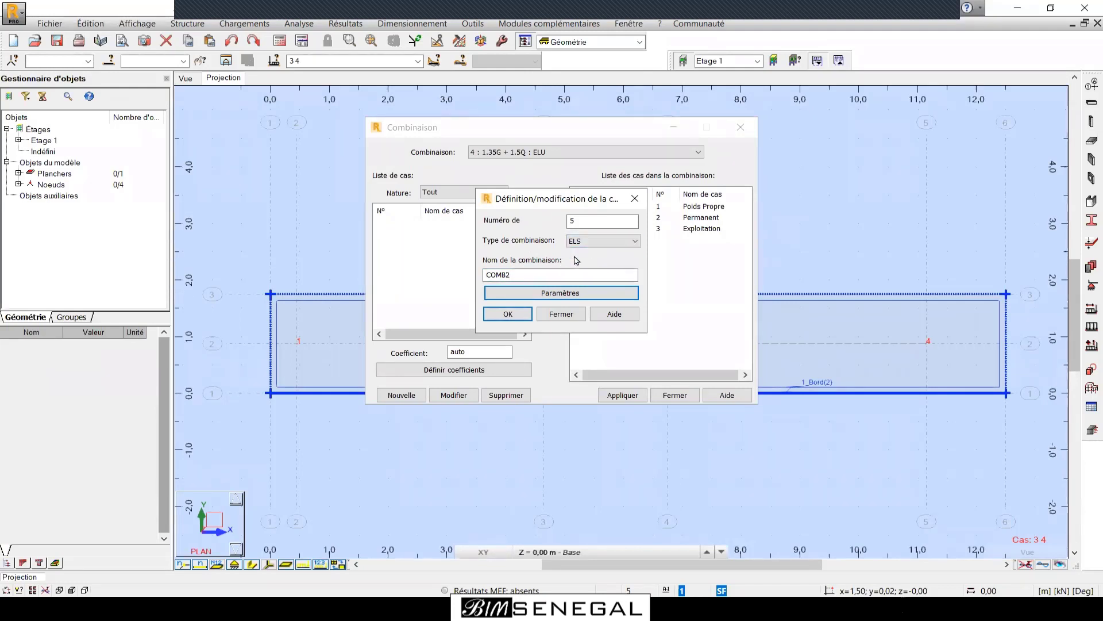
double_click(515, 276)
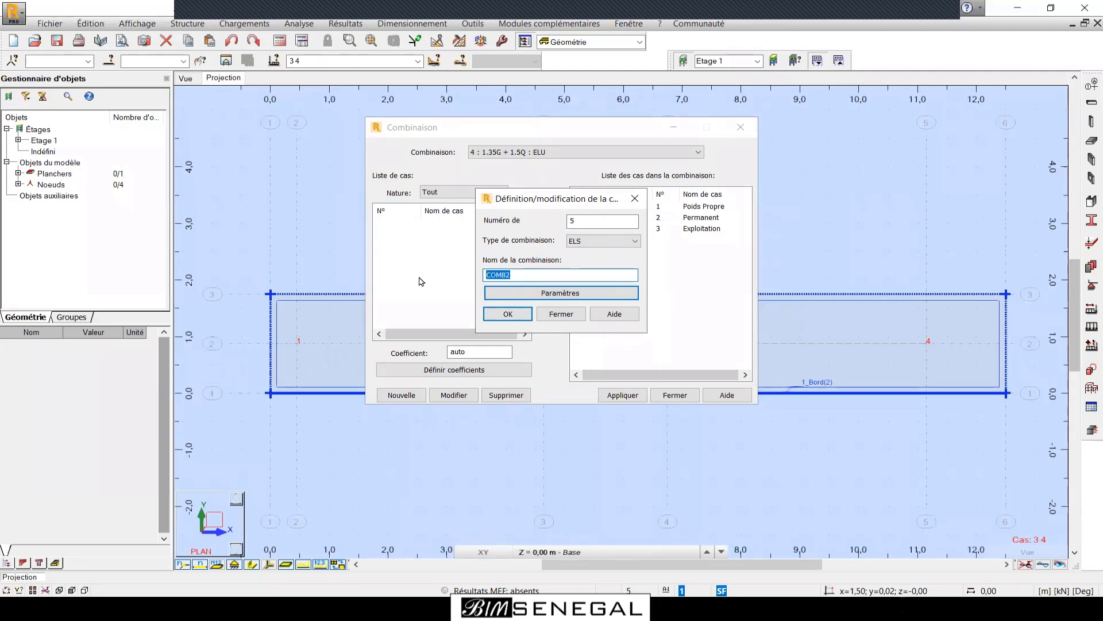
text(G + Q)
click(509, 314)
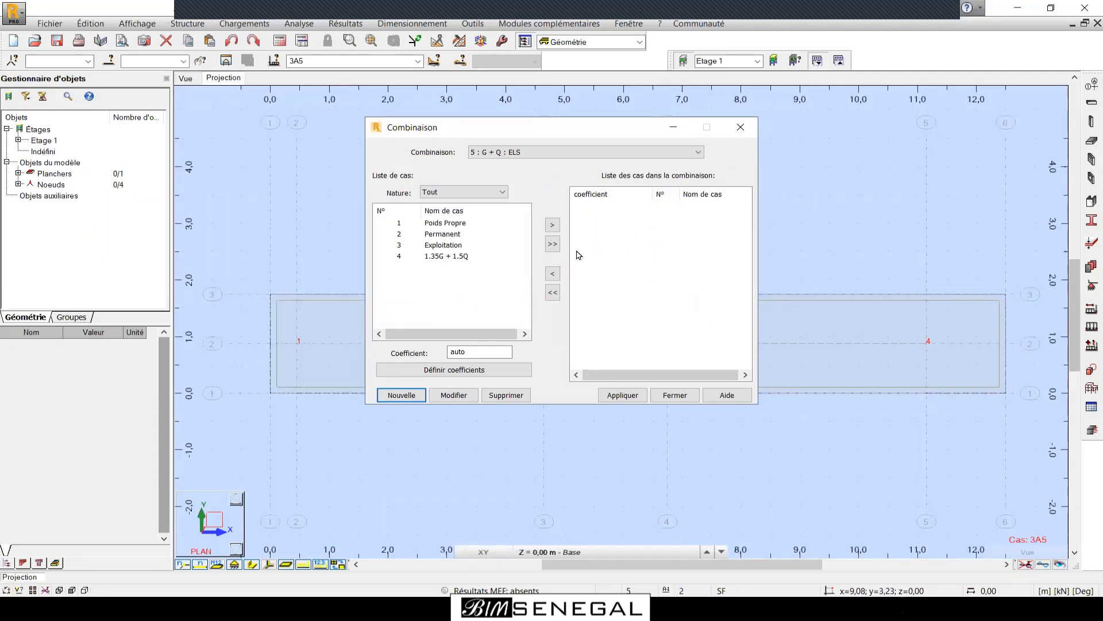
Include Poids Propre, Permanent and Exploitation in the ELS combination, leaving out 1.35G + 1.5Q, and apply it.
click(552, 243)
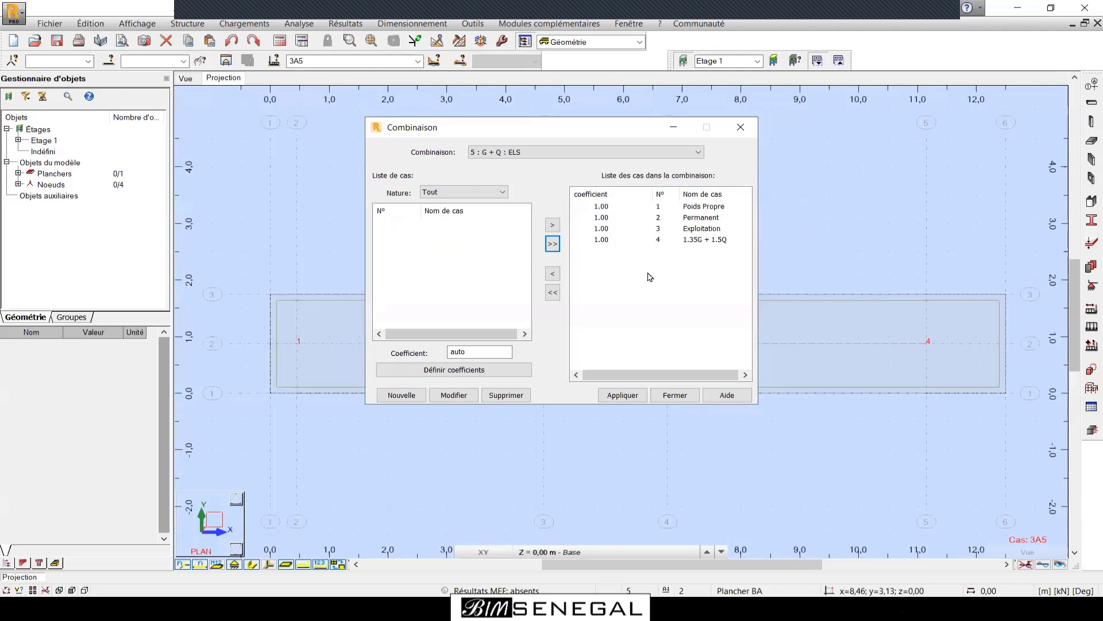
click(601, 241)
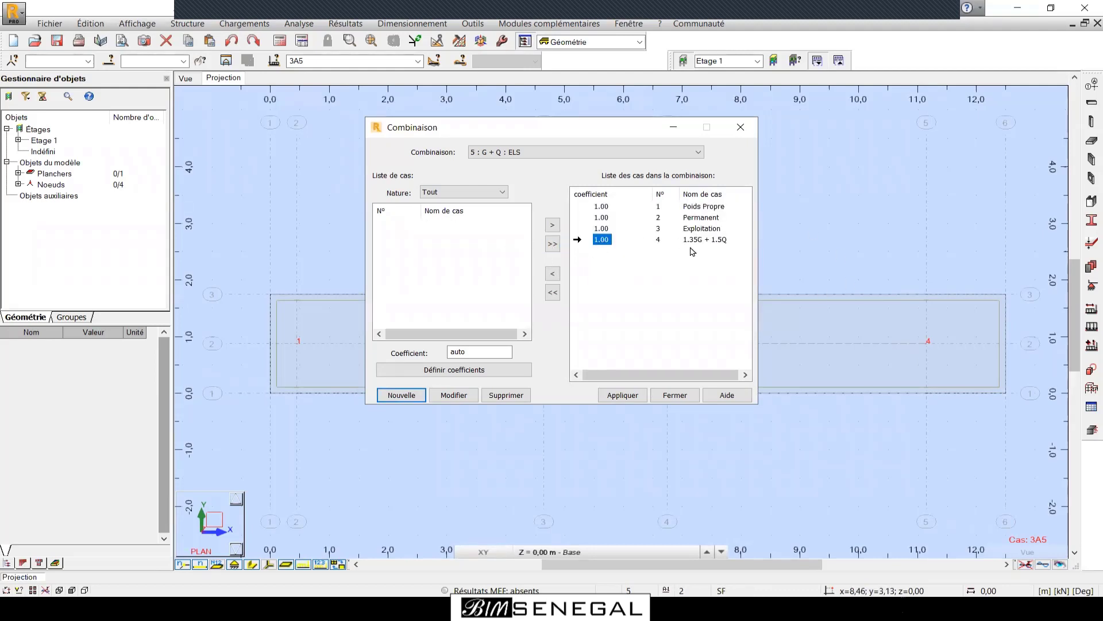
click(552, 274)
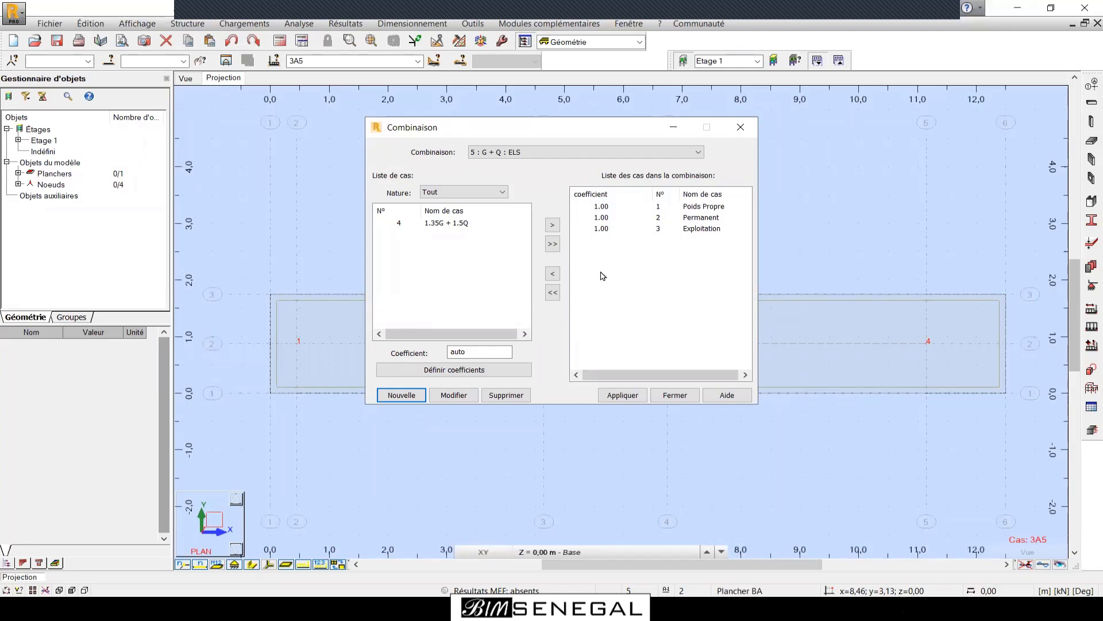
click(632, 398)
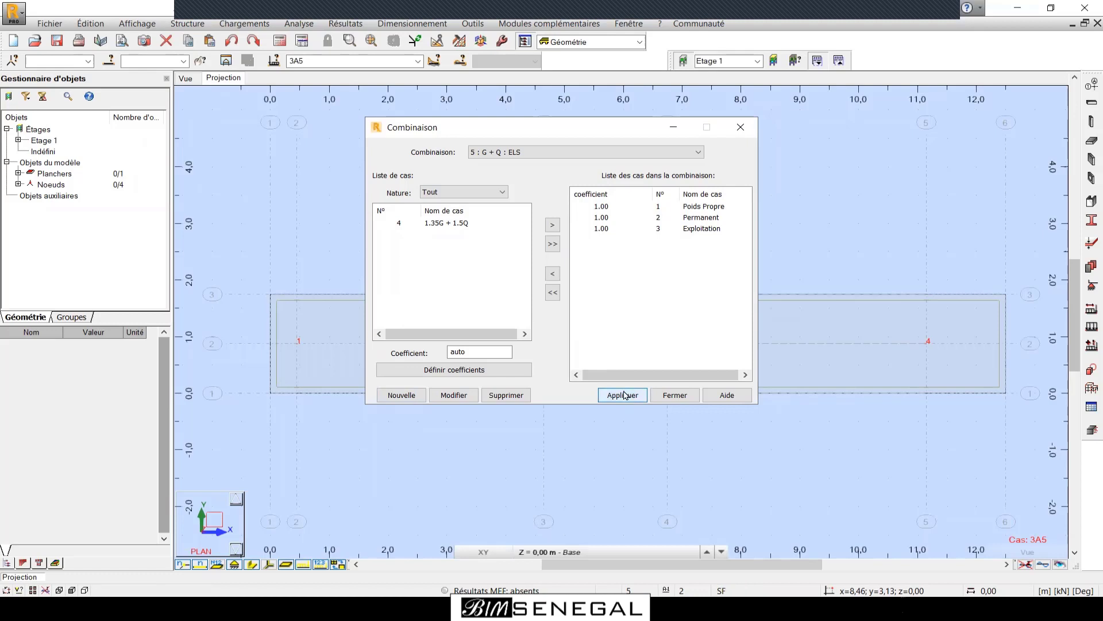
click(667, 395)
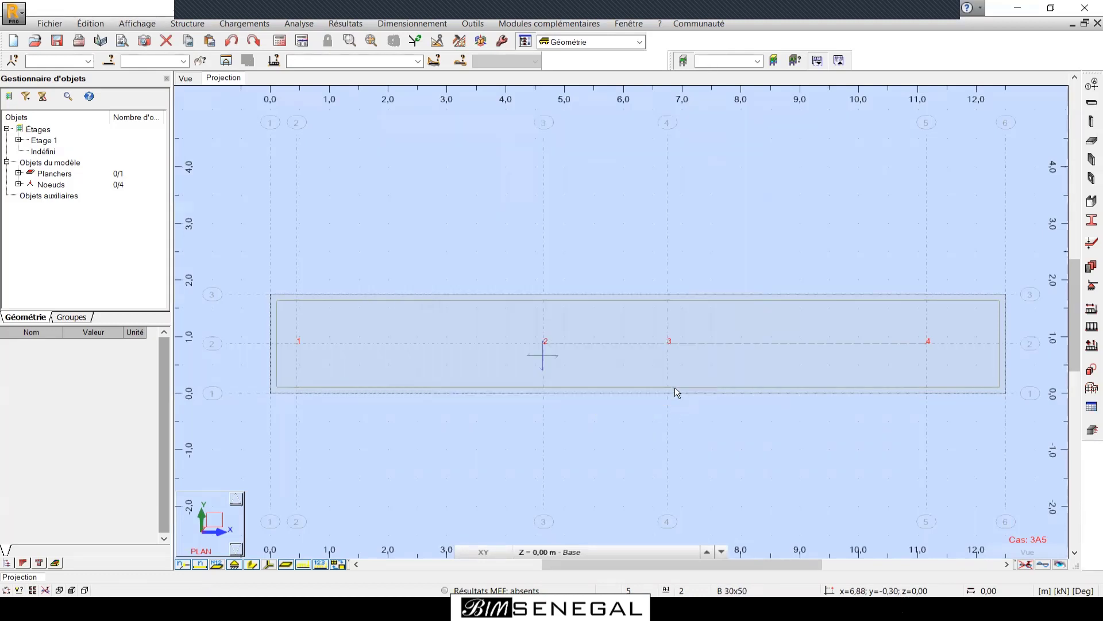
Review the list of load cases and combinations and inspect the footing slab and its nodes in plan.
click(417, 60)
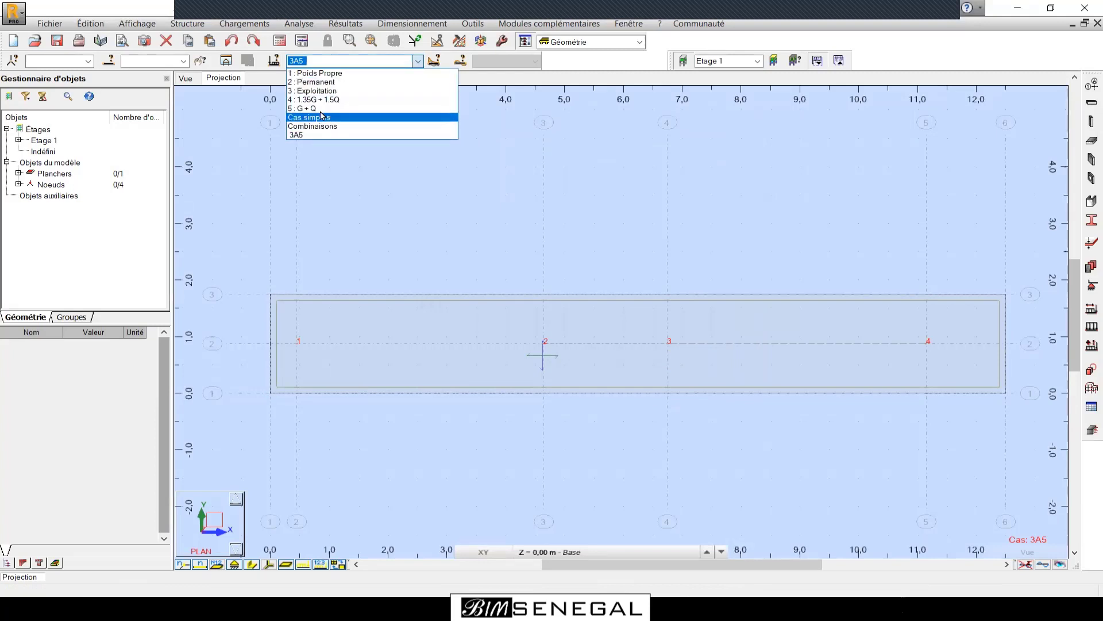
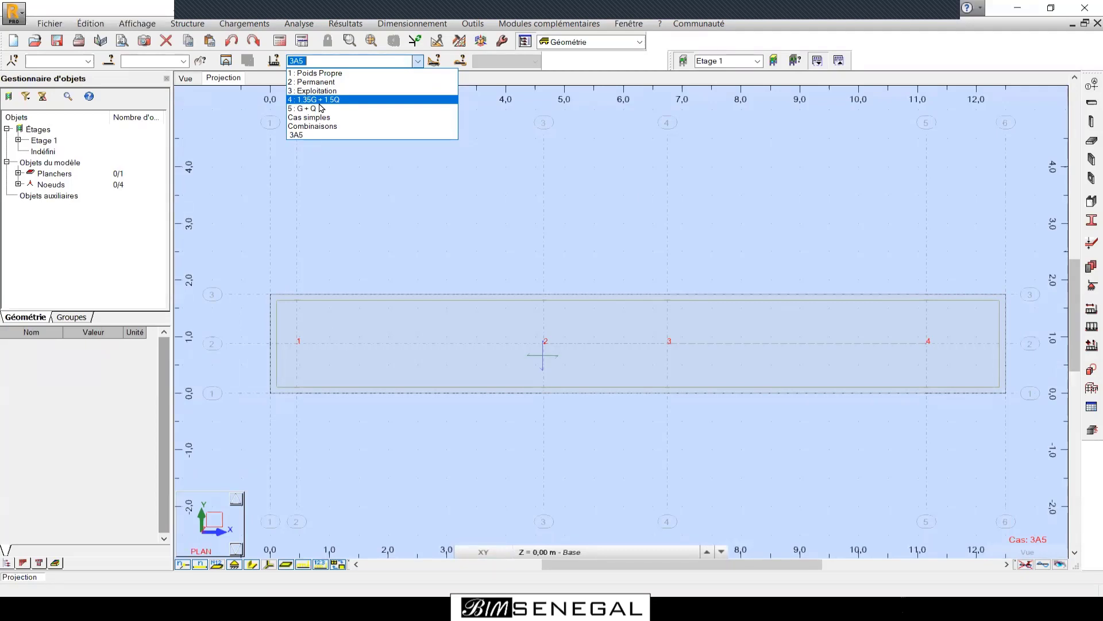
click(547, 296)
scroll(547, 295, down, 2)
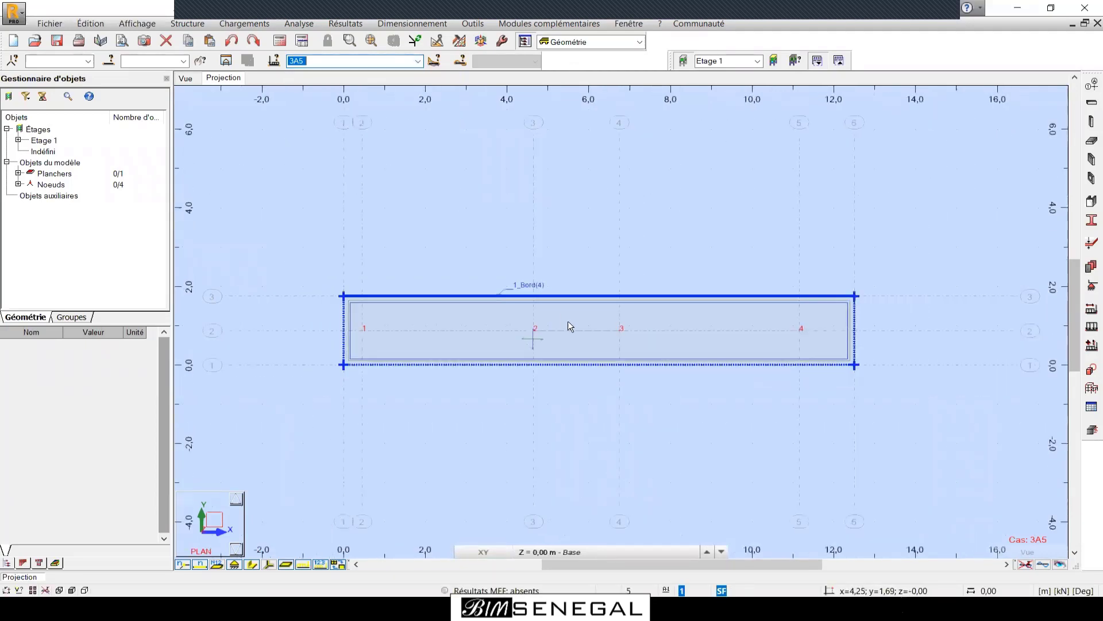
scroll(578, 336, up, 4)
scroll(638, 306, down, 1)
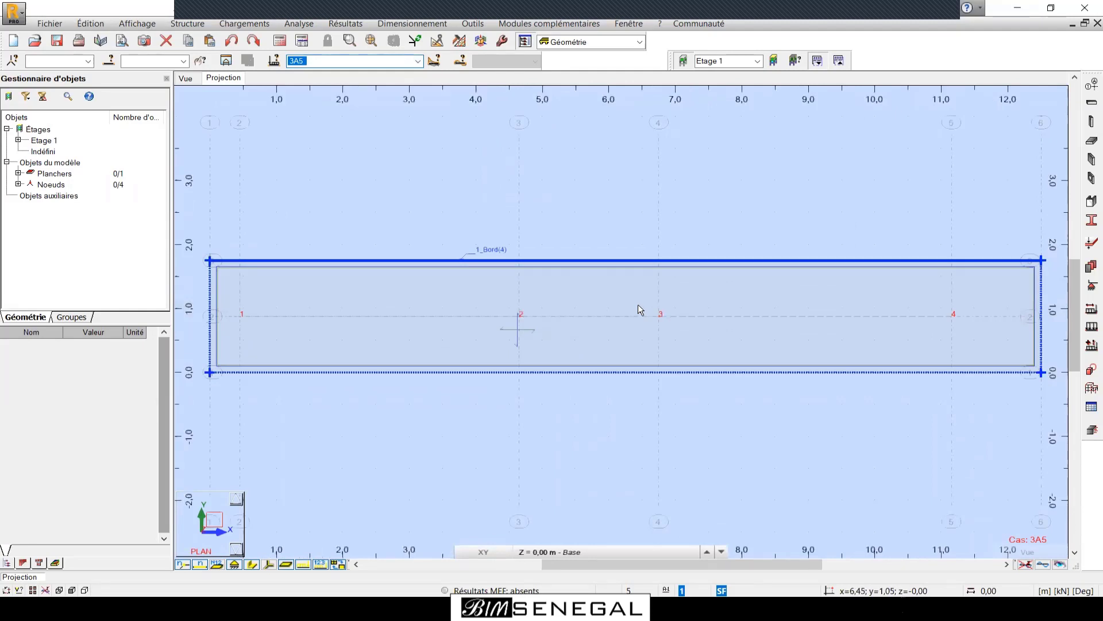
scroll(638, 305, down, 1)
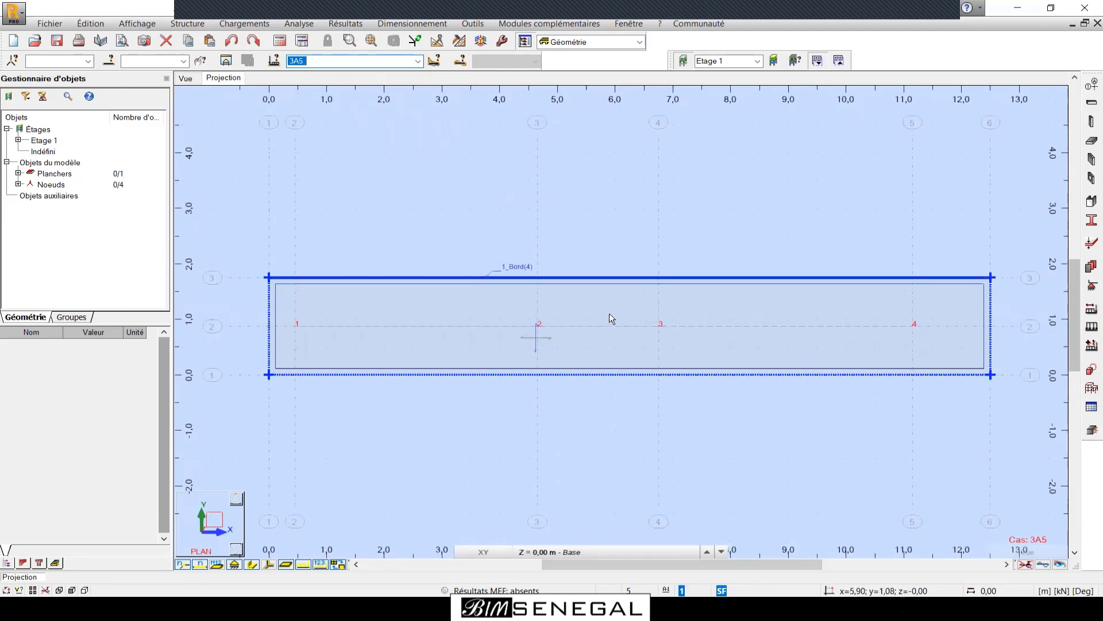
click(617, 308)
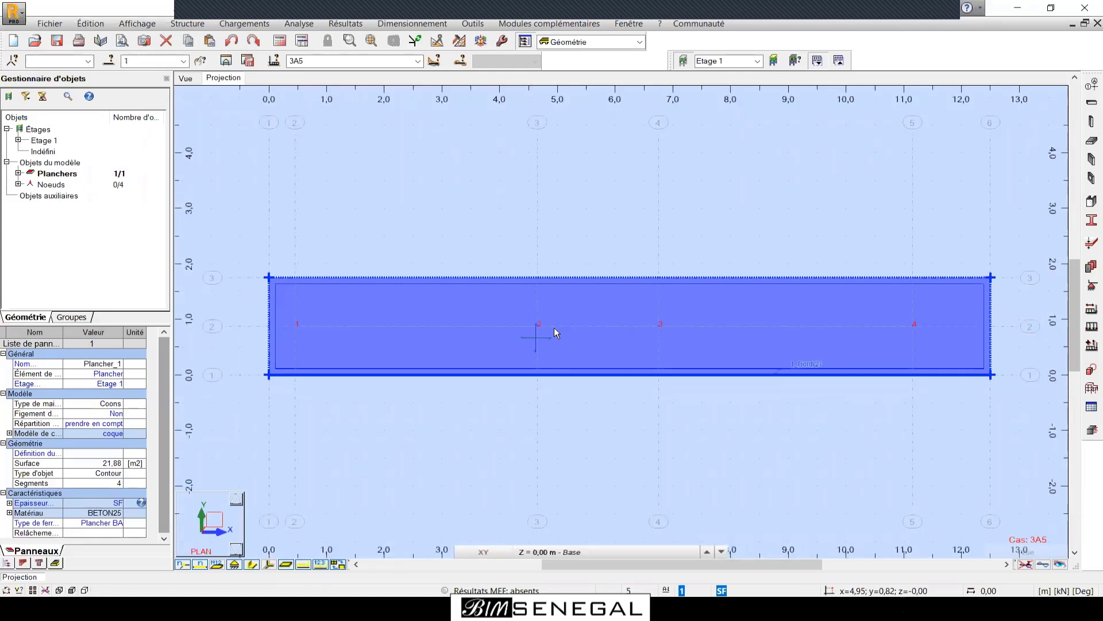
click(479, 212)
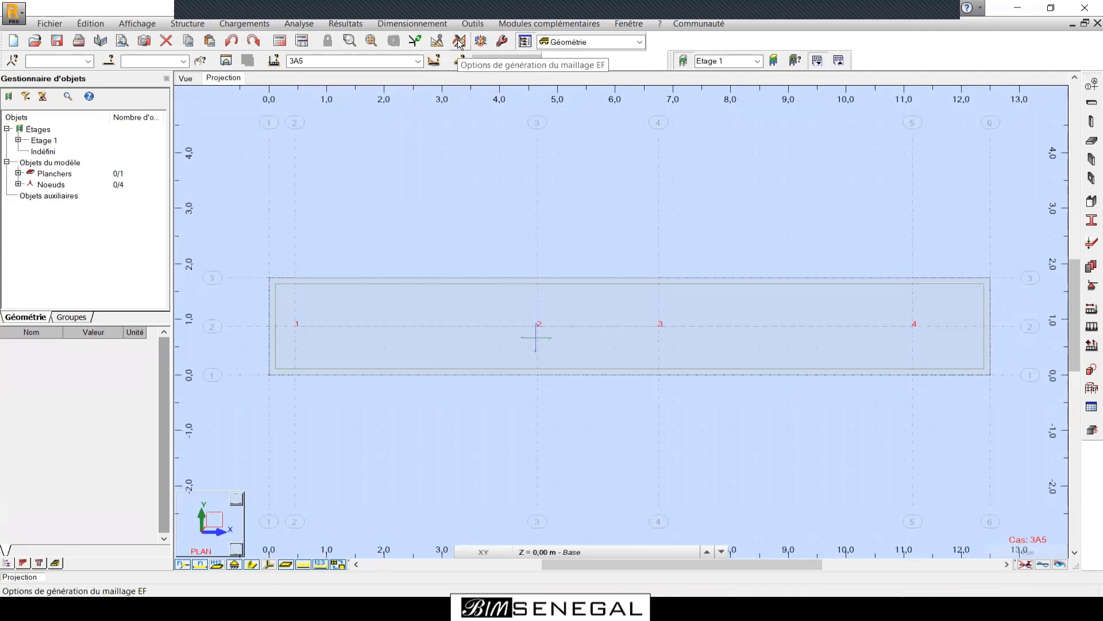
Set the footing slab's mesh to the Delaunay method with Delaunay + Kang refinement and generate the calculation model.
click(460, 43)
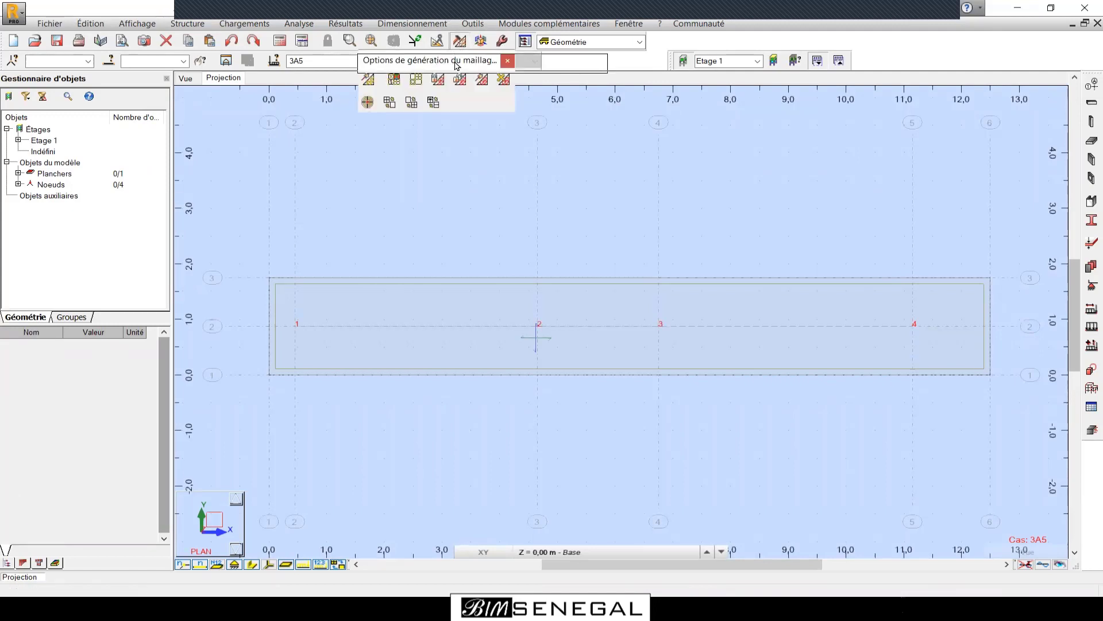
drag(528, 120, 615, 120)
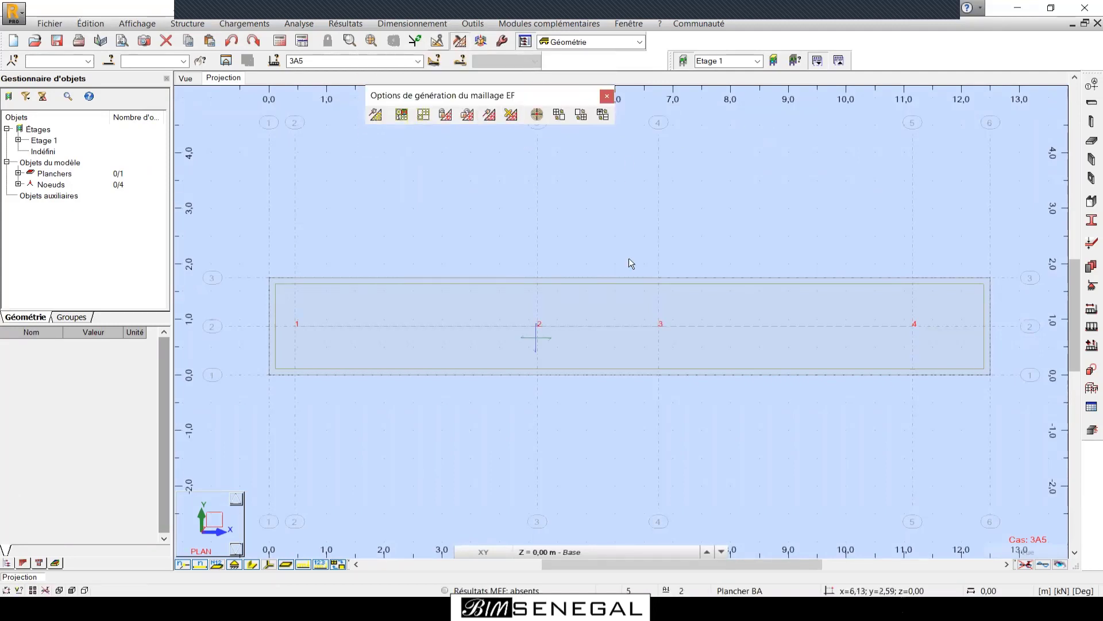
click(625, 305)
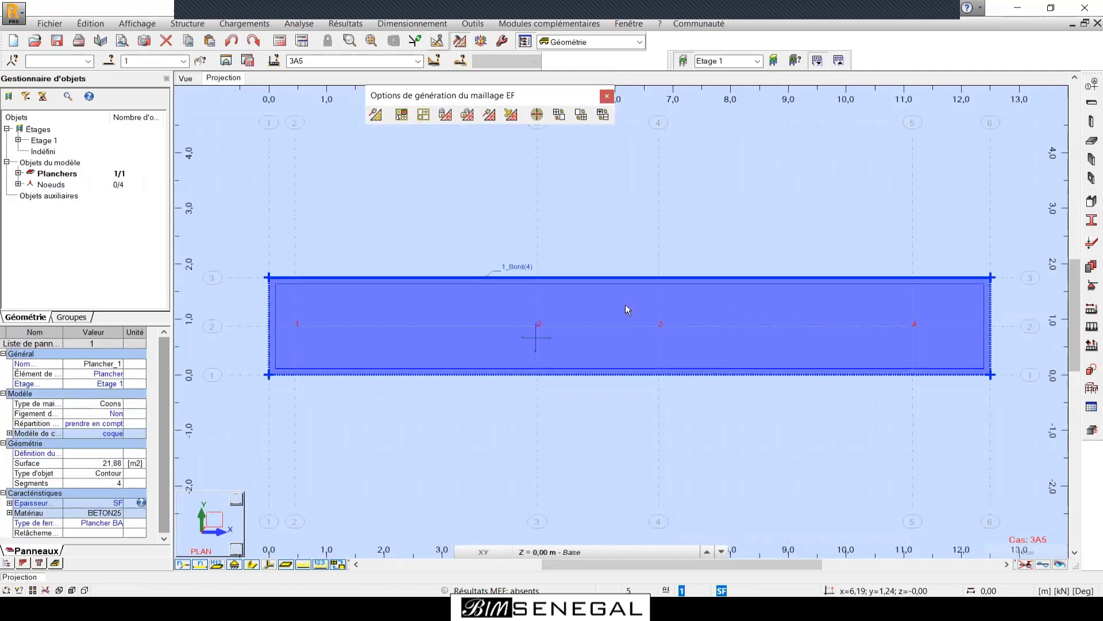
click(423, 115)
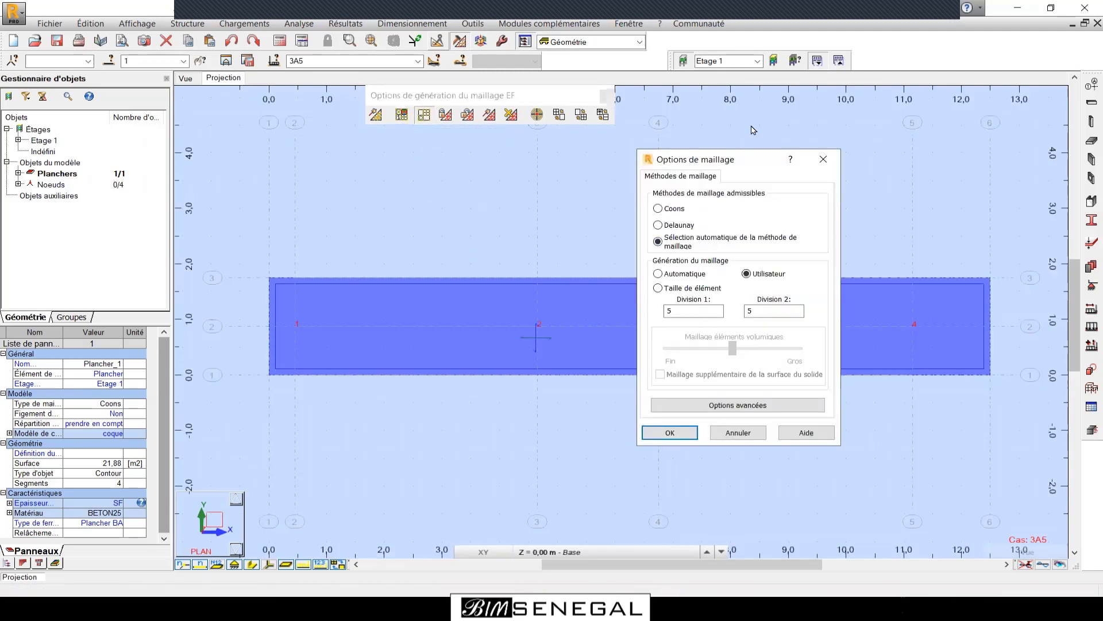
drag(739, 156, 732, 133)
click(670, 201)
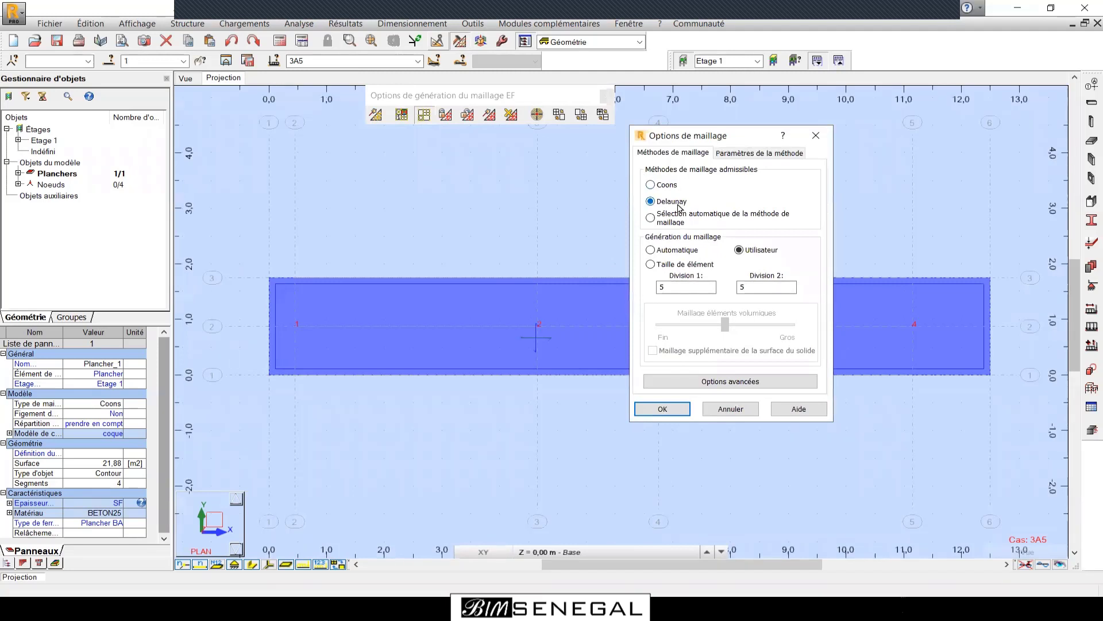
click(758, 153)
click(699, 194)
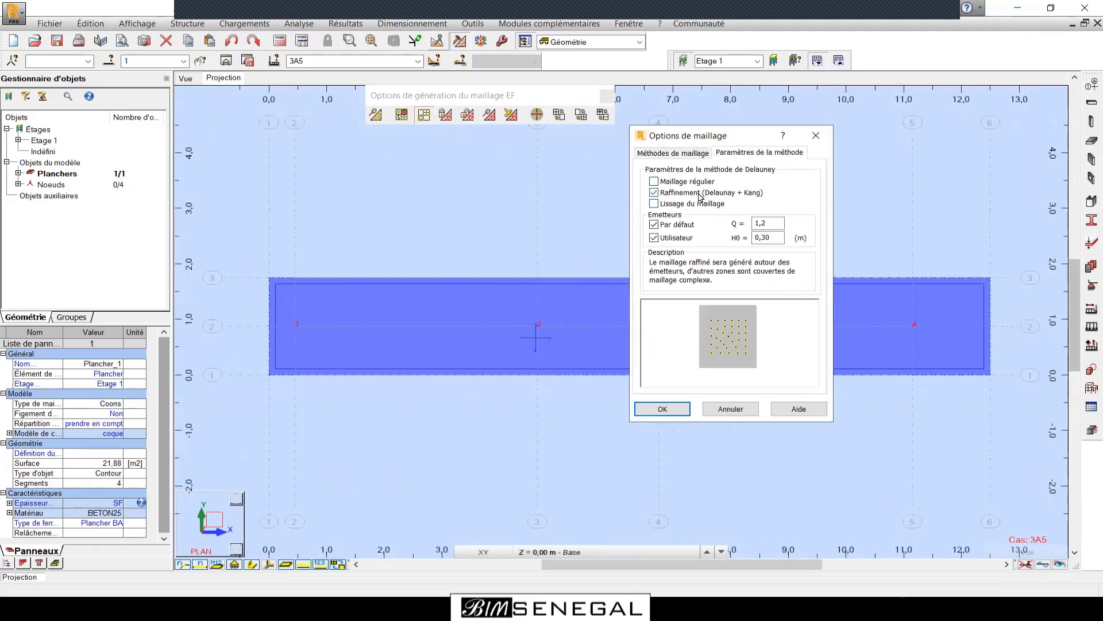
click(672, 408)
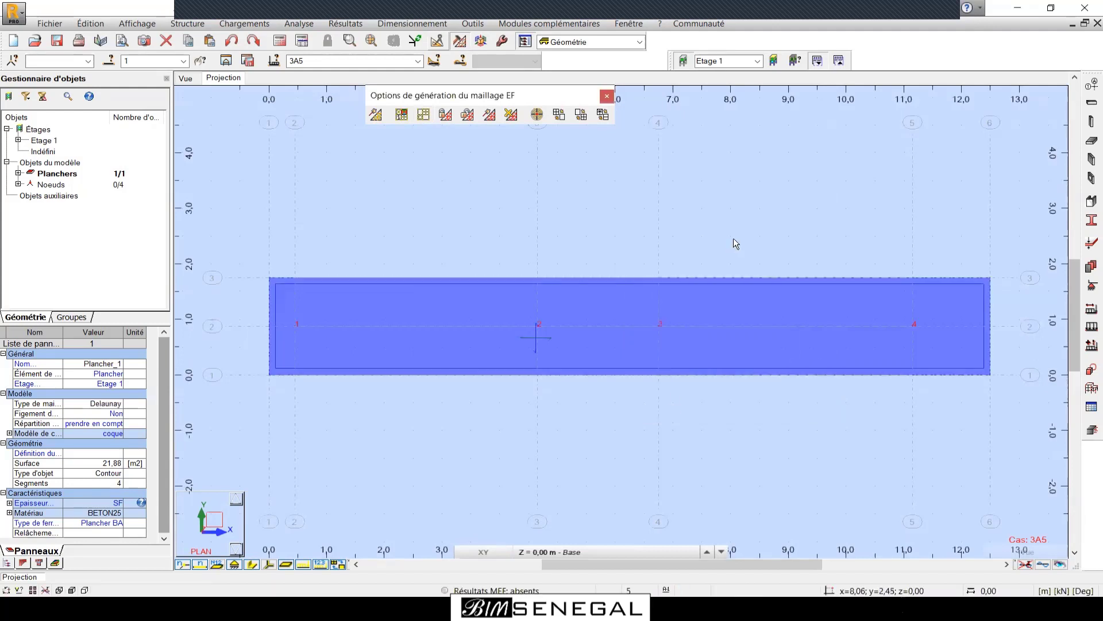
click(377, 115)
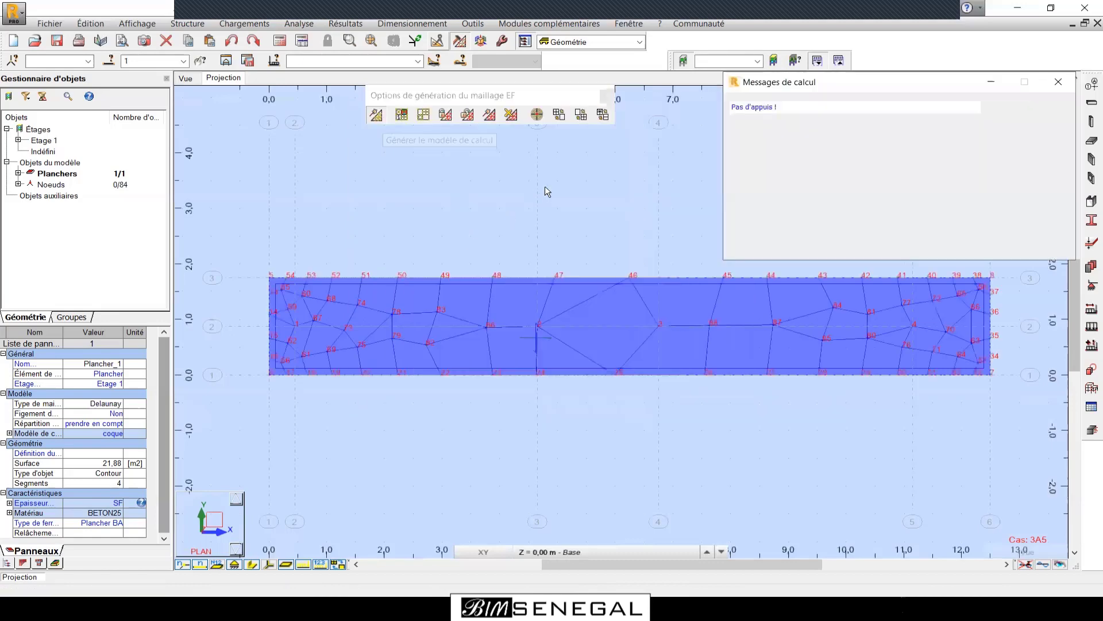
Examine the generated mesh around the column nodes at both ends of the footing, dismissing the calculation messages and deselecting the slab.
scroll(1025, 316, up, 5)
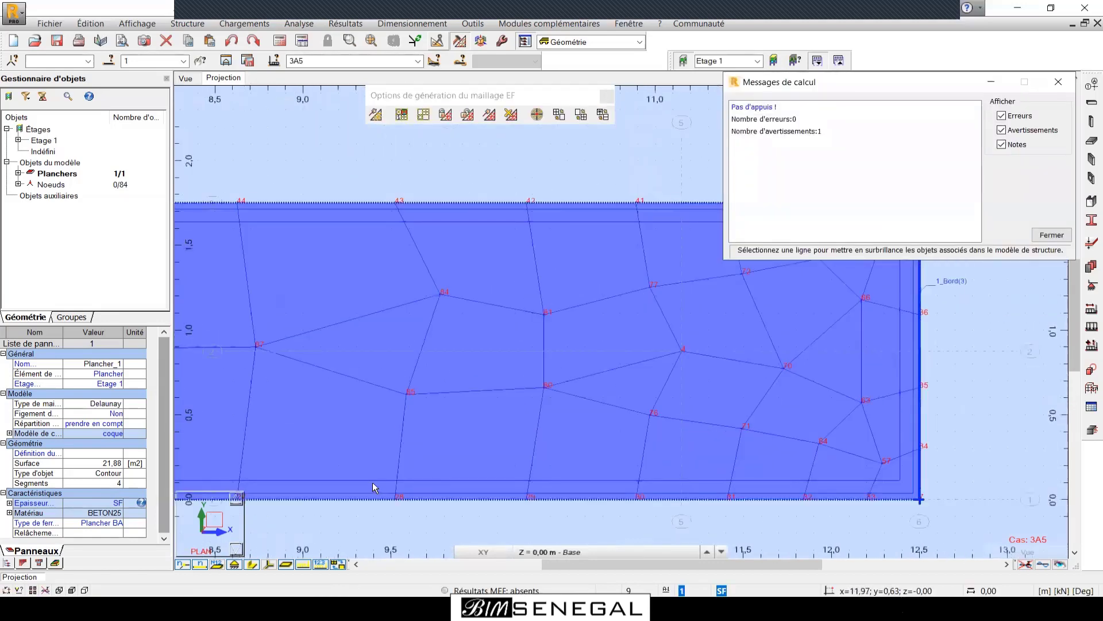
scroll(374, 487, down, 2)
scroll(611, 425, up, 1)
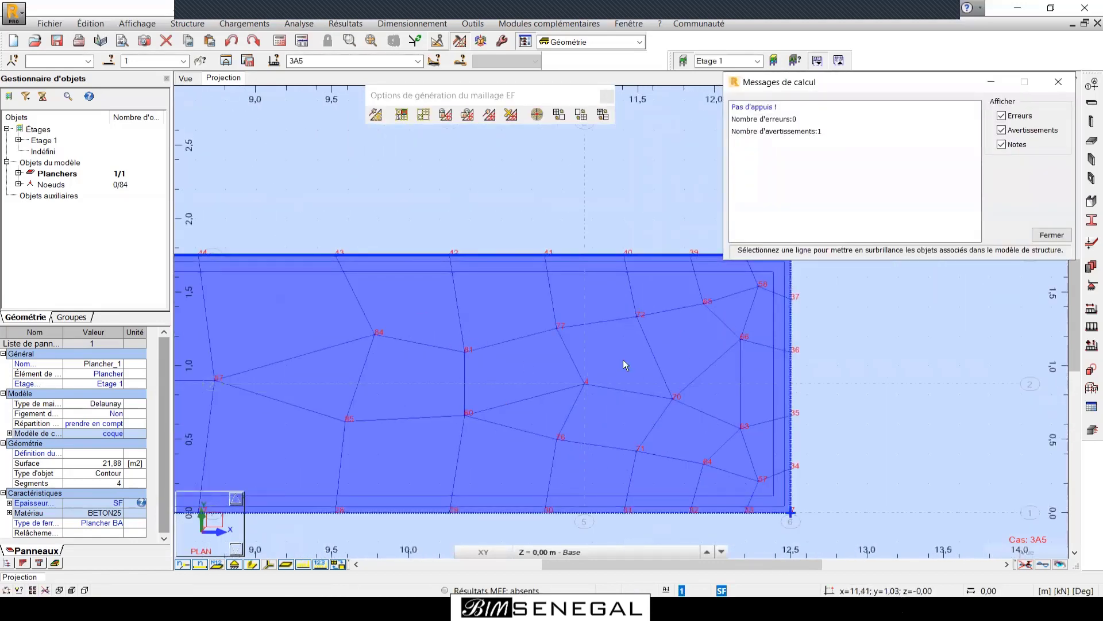
scroll(623, 360, up, 1)
scroll(606, 314, down, 1)
scroll(869, 348, down, 1)
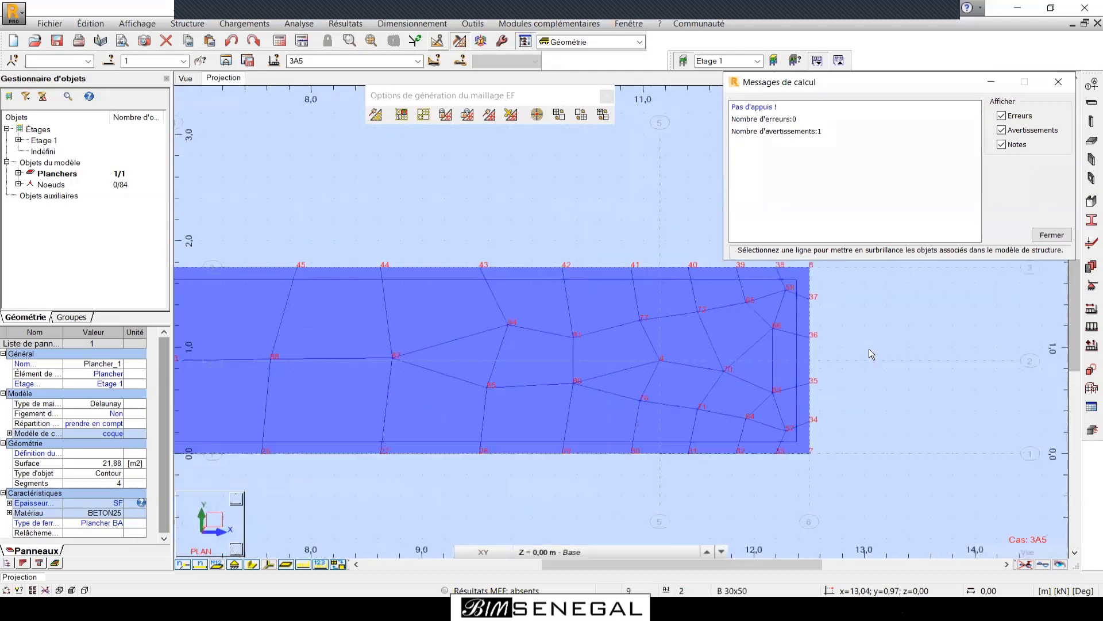
scroll(566, 342, down, 1)
scroll(346, 346, down, 1)
scroll(346, 346, down, 1)
scroll(404, 333, up, 4)
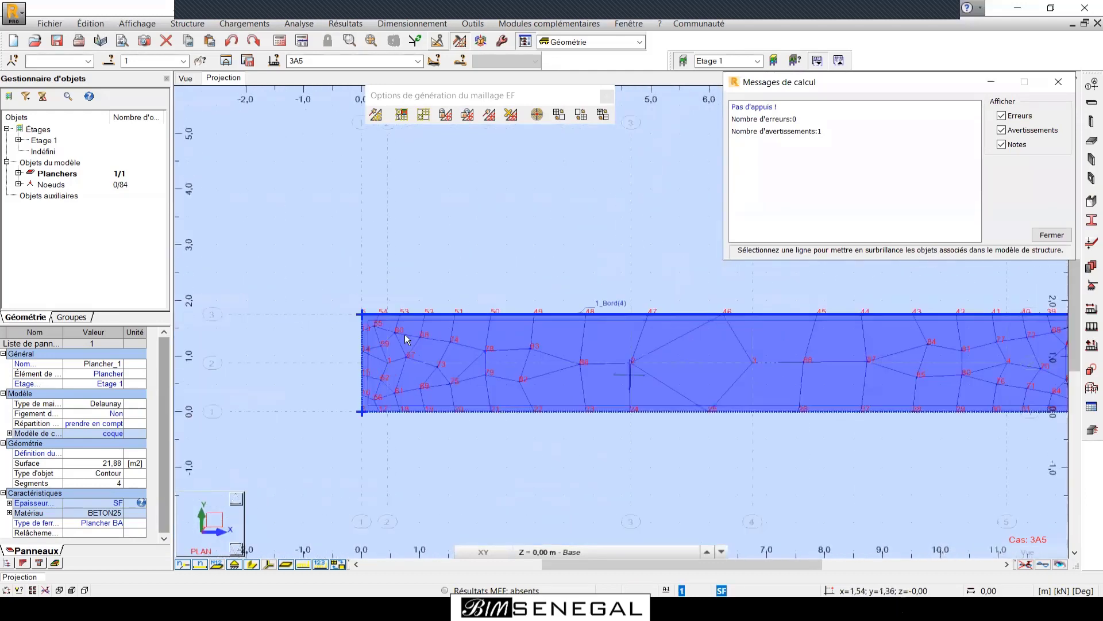
scroll(504, 464, up, 1)
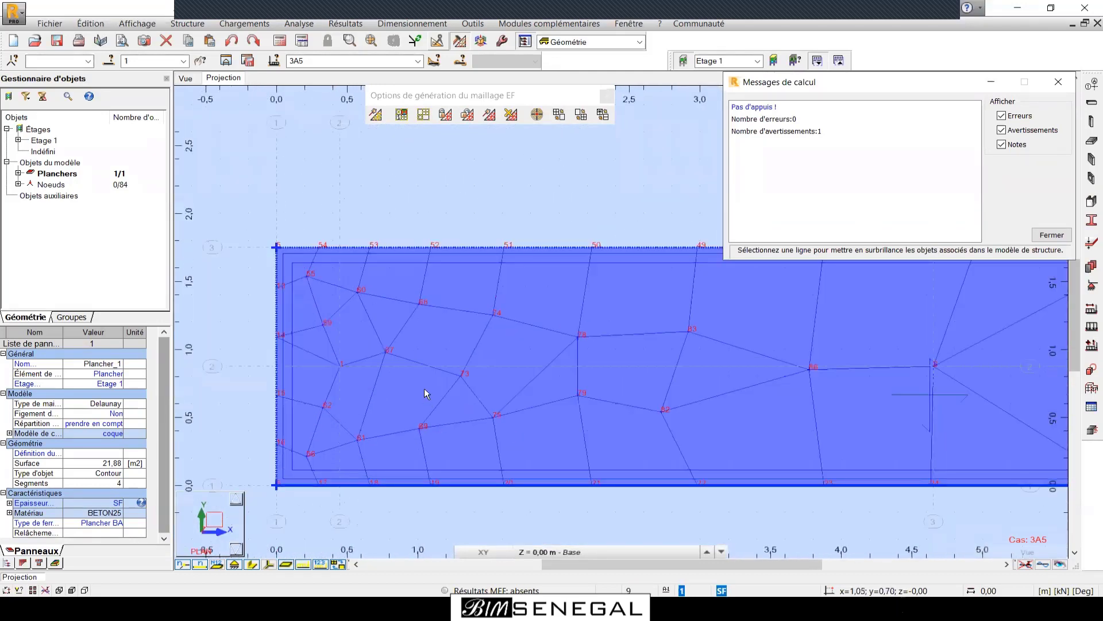
scroll(447, 354, down, 3)
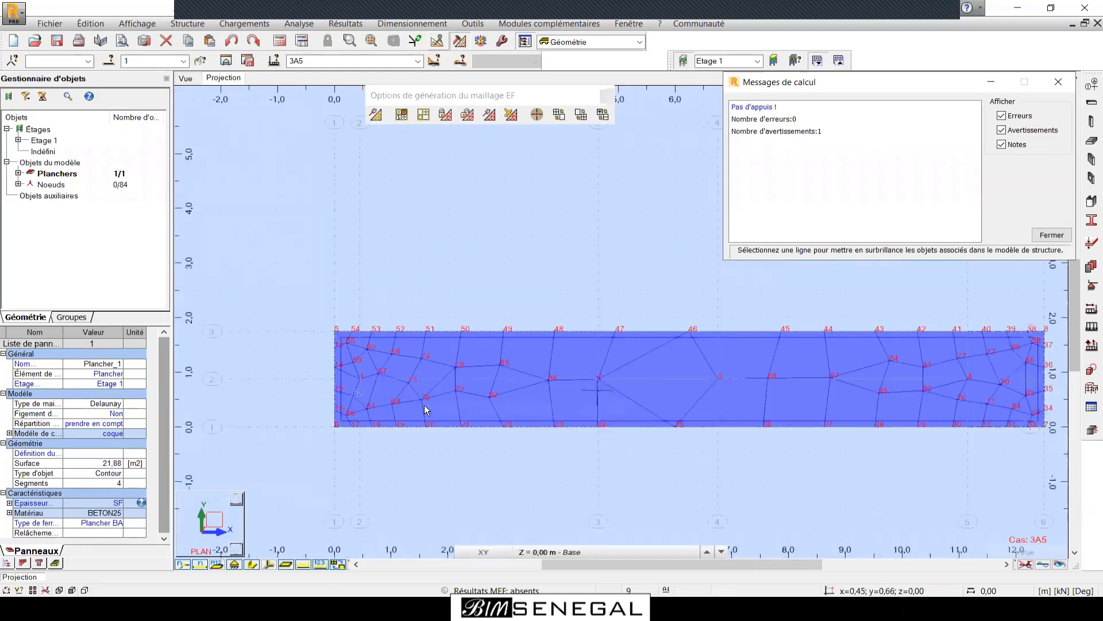
scroll(471, 361, down, 2)
scroll(585, 340, up, 1)
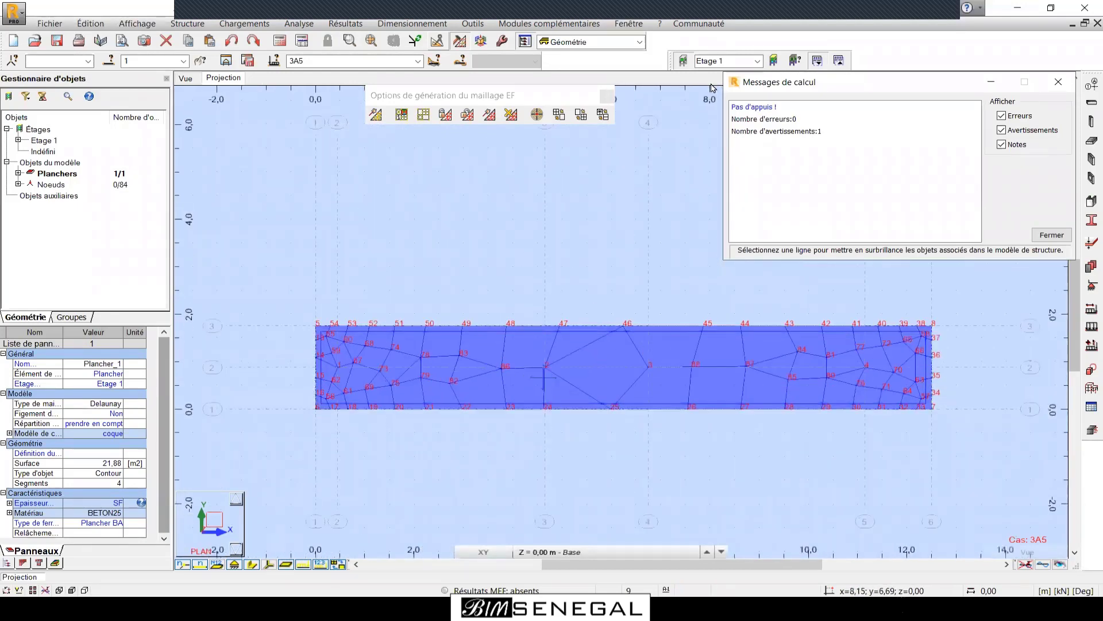
click(1058, 81)
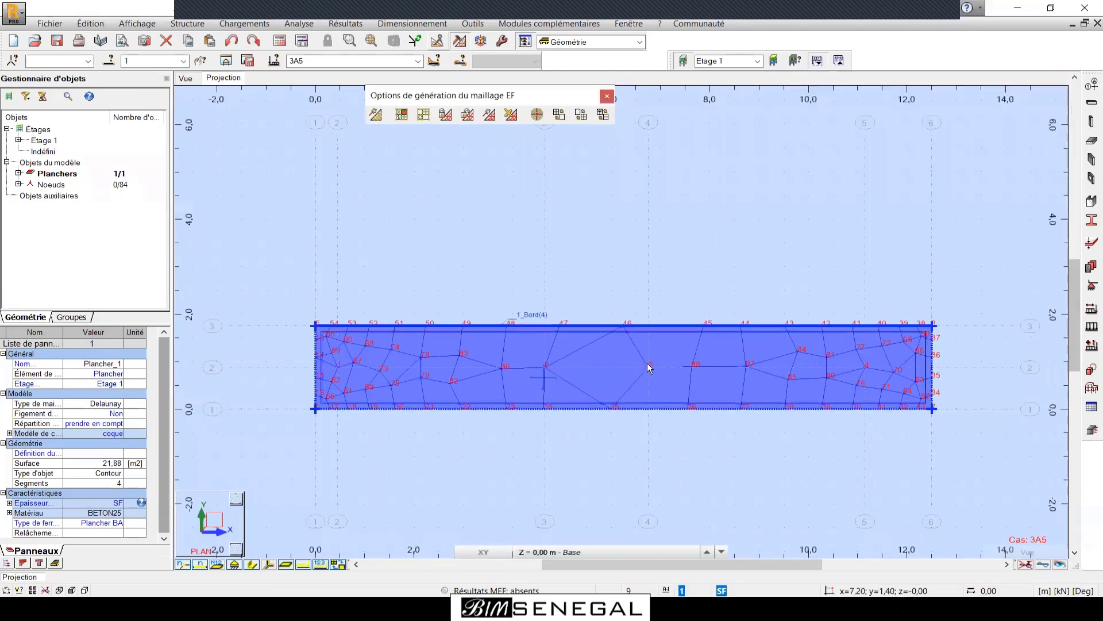
scroll(647, 363, up, 1)
key(Escape)
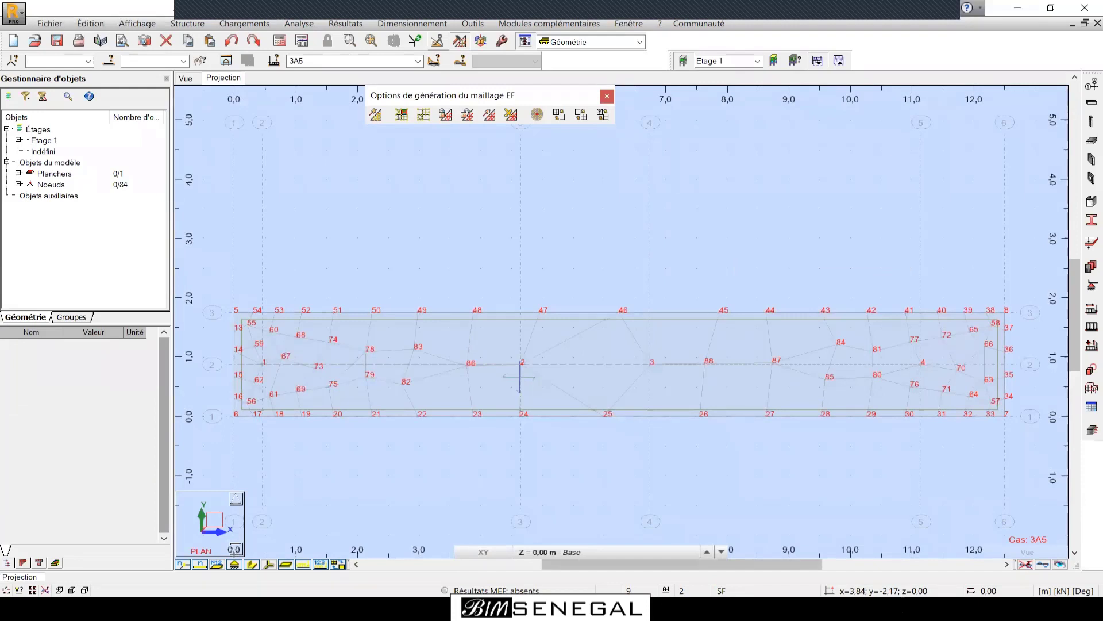
scroll(575, 315, down, 1)
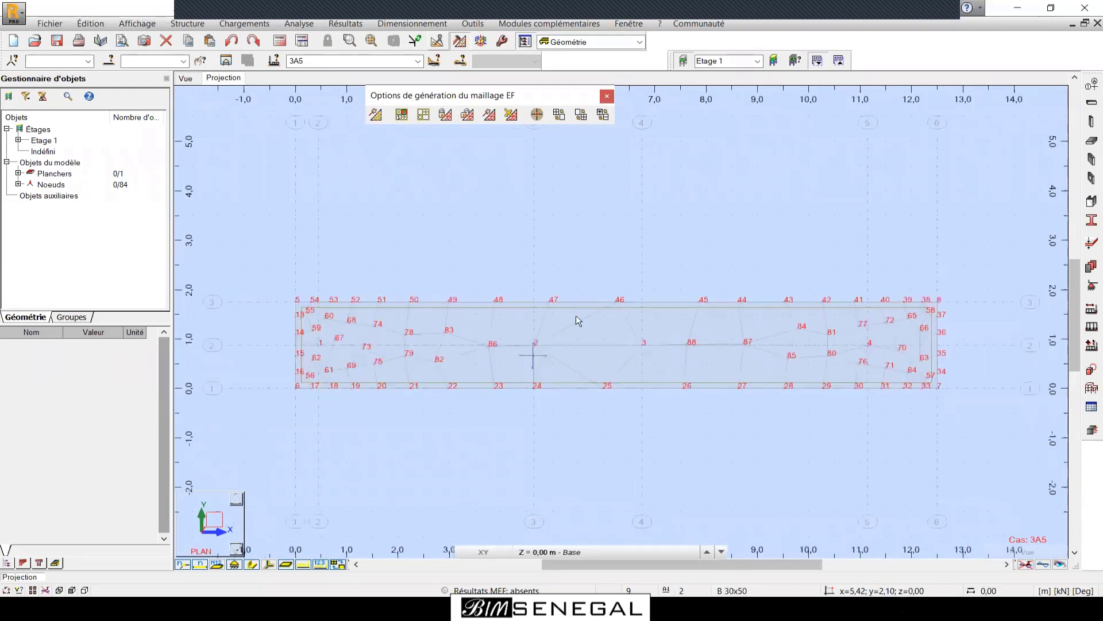
Run the calculation of the meshed footing model and close the calculation messages.
click(622, 340)
scroll(622, 340, up, 1)
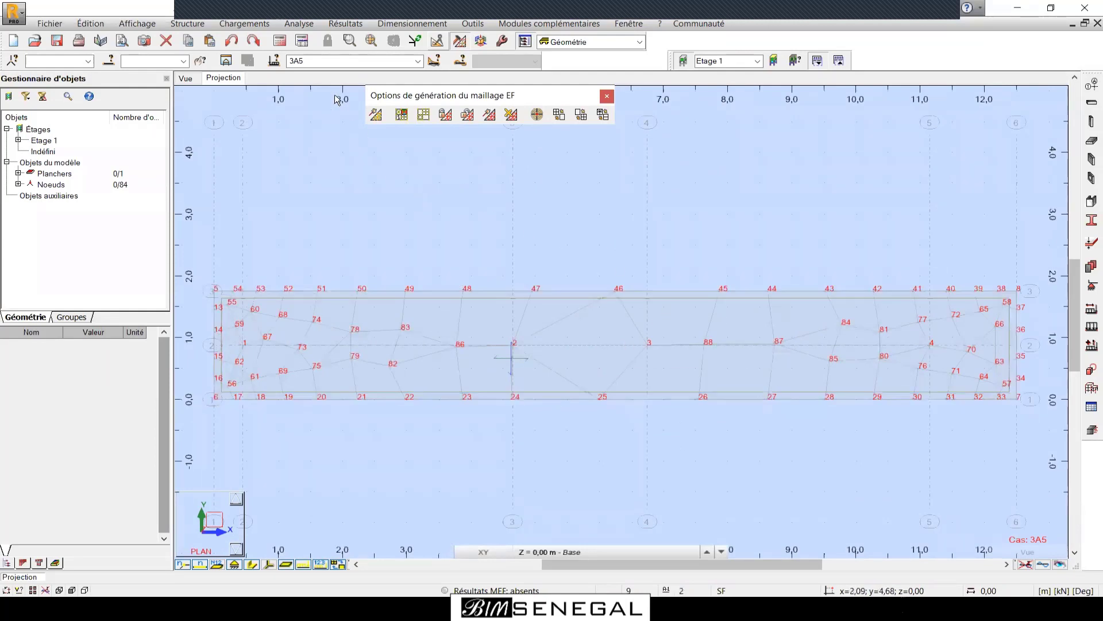
click(278, 46)
click(280, 42)
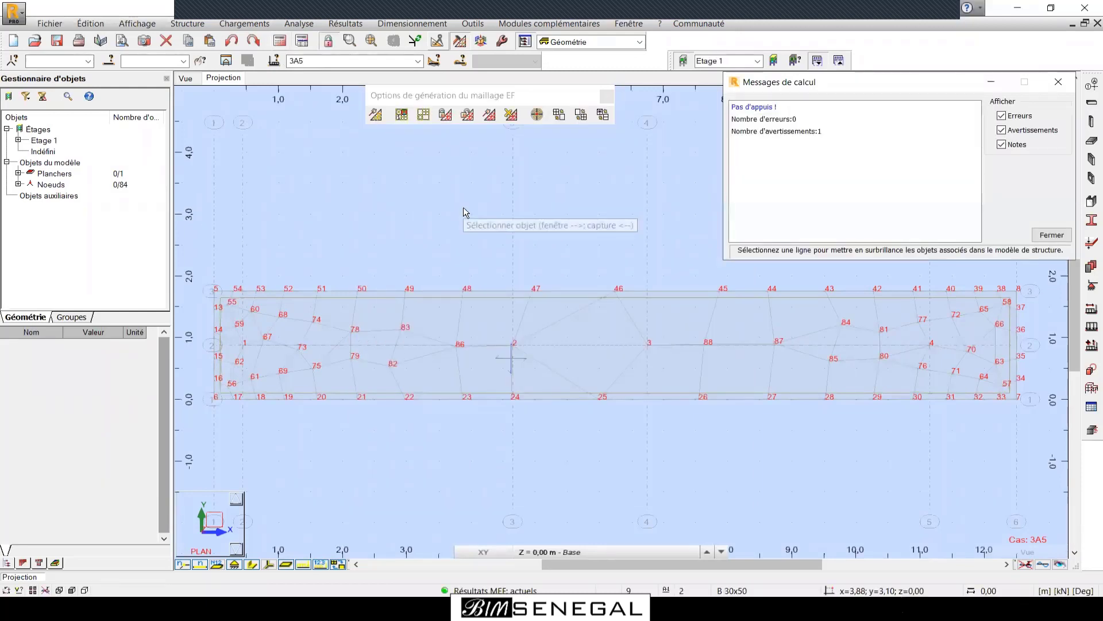
drag(783, 81, 704, 126)
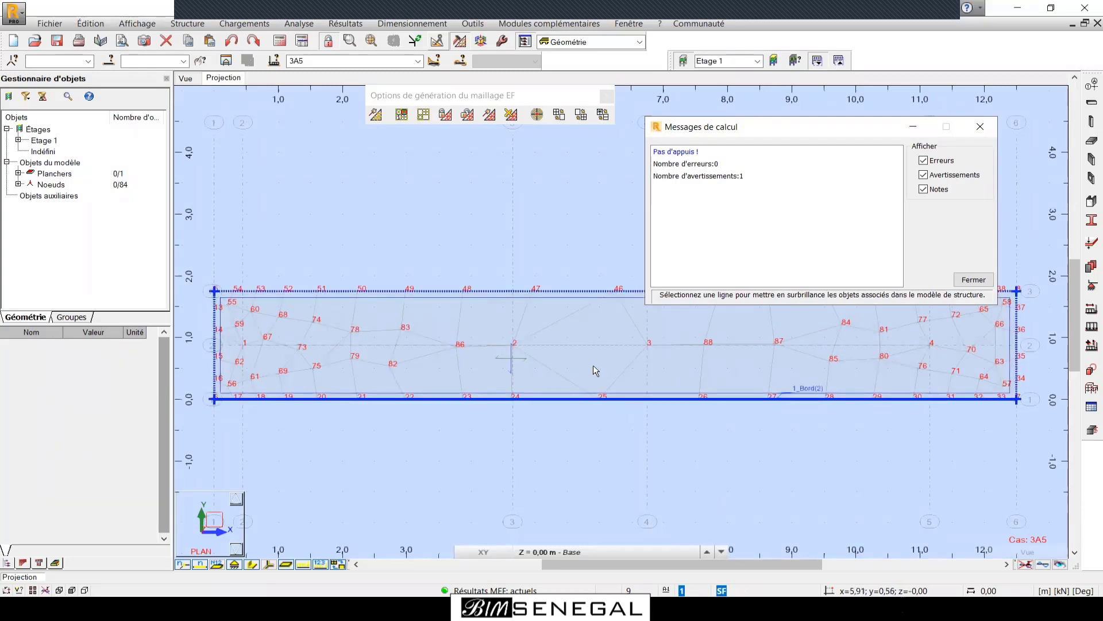
drag(785, 138, 796, 128)
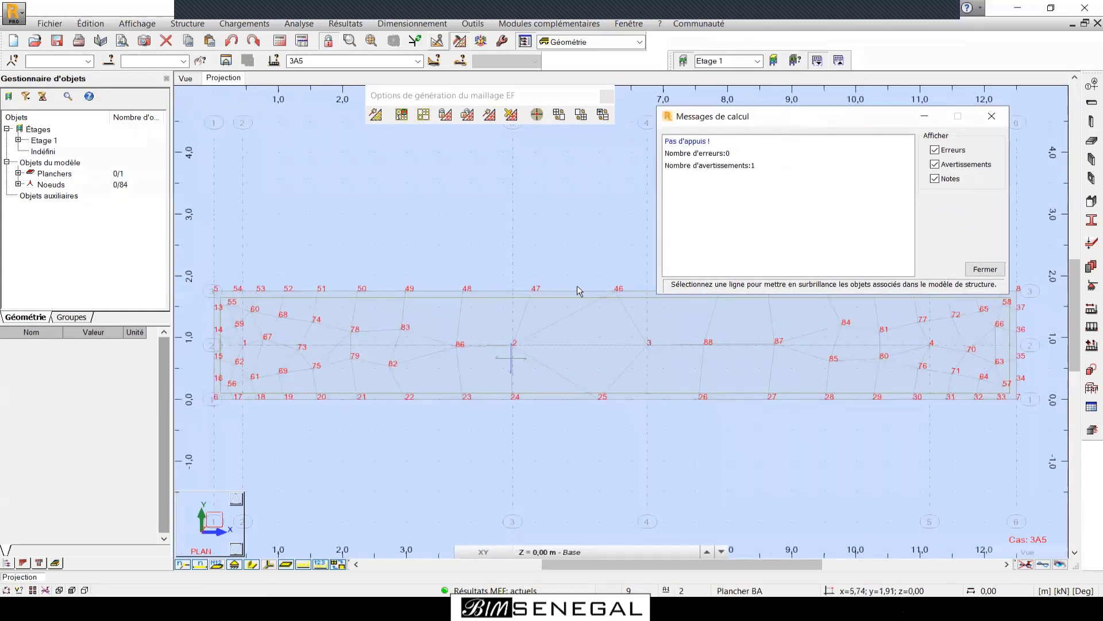
click(991, 116)
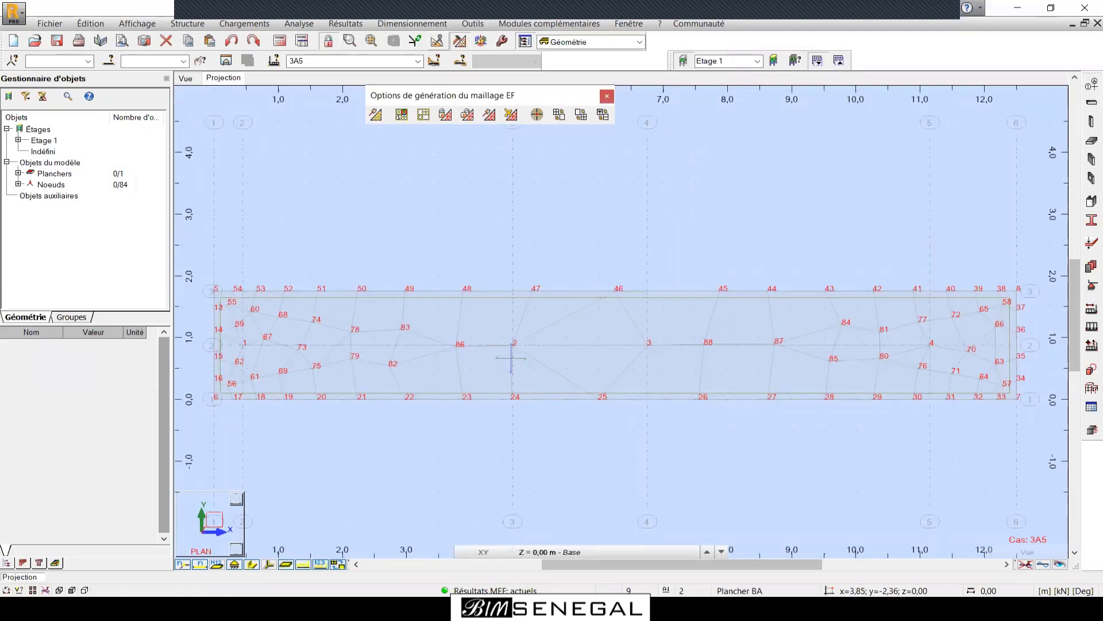
Switch to the strip footing PDF in Nitro Pro, examine the bending moment and shear diagrams on page 2, and return to Robot.
click(411, 341)
scroll(412, 341, down, 1)
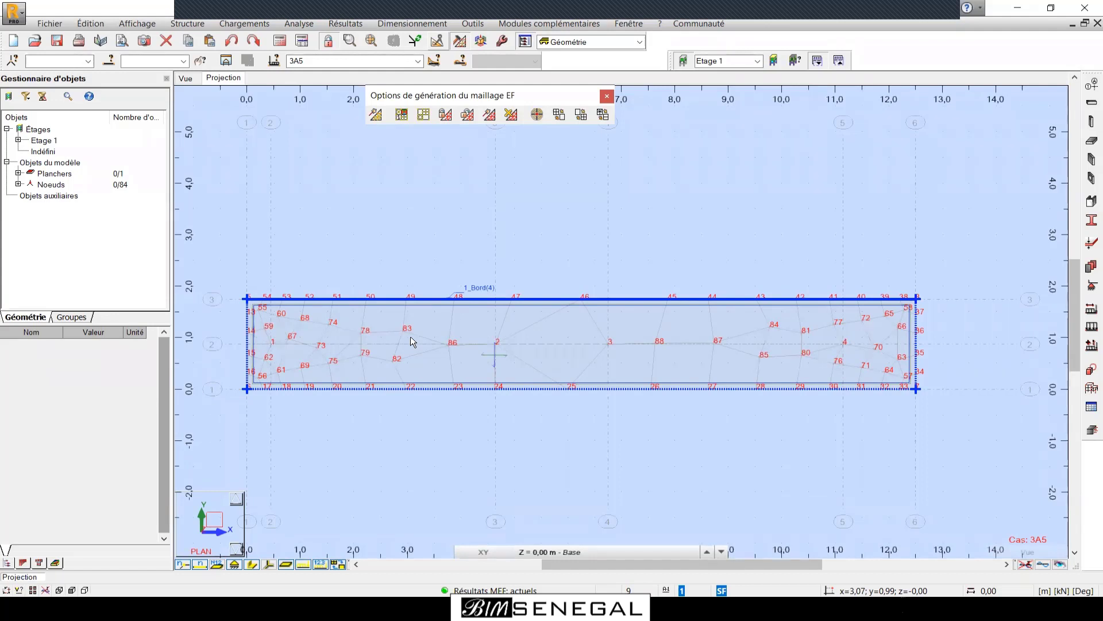
key(alt+Tab)
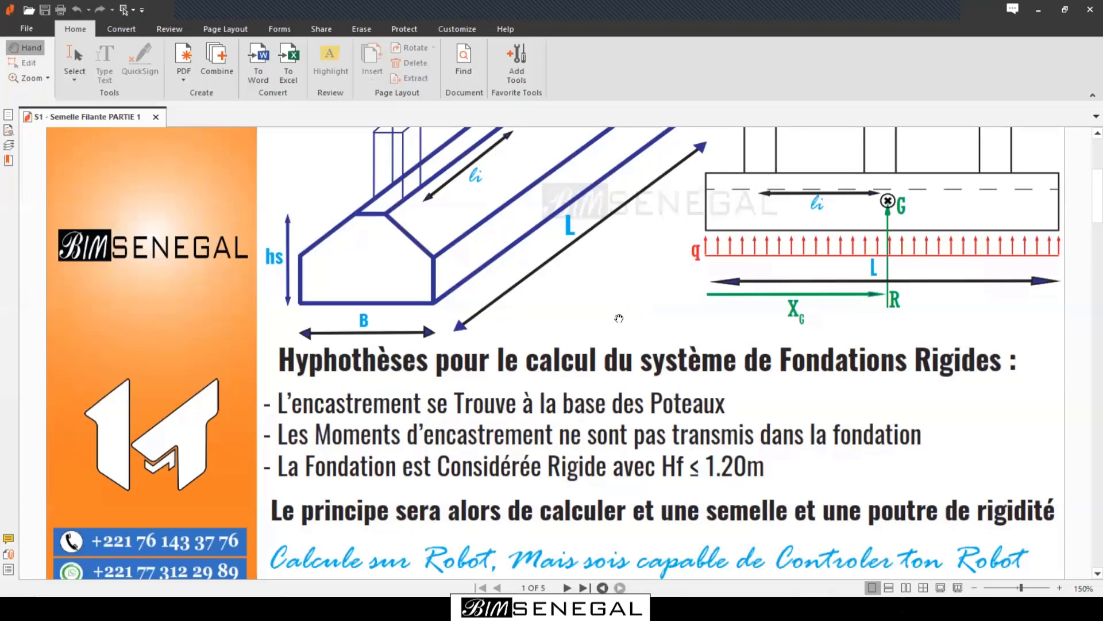
scroll(541, 441, down, 2)
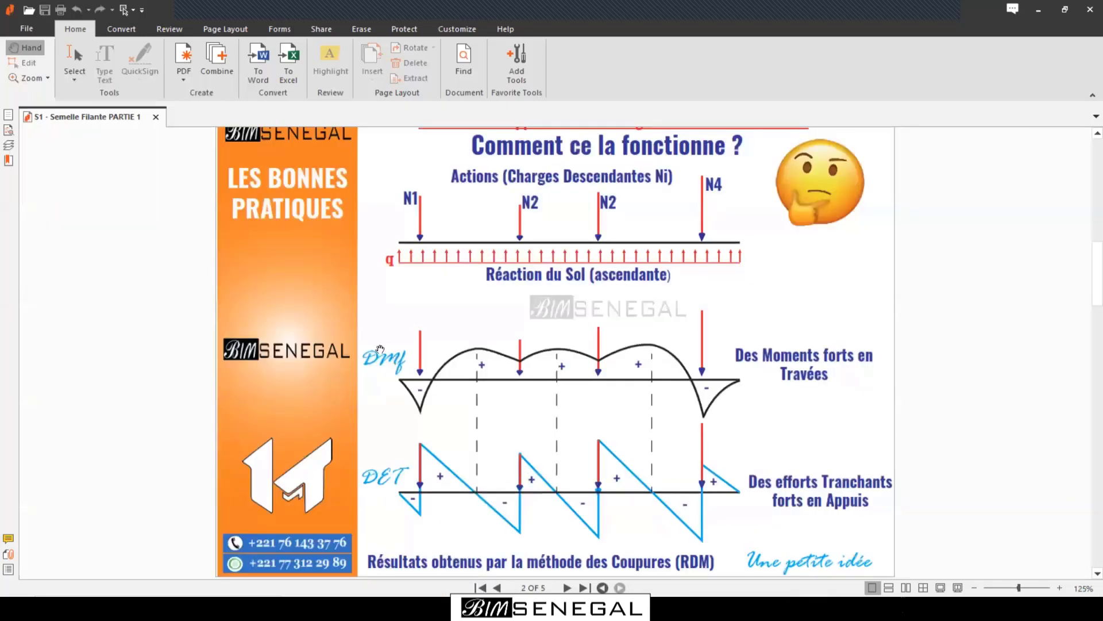
ctrl+scroll(347, 336, up, 2)
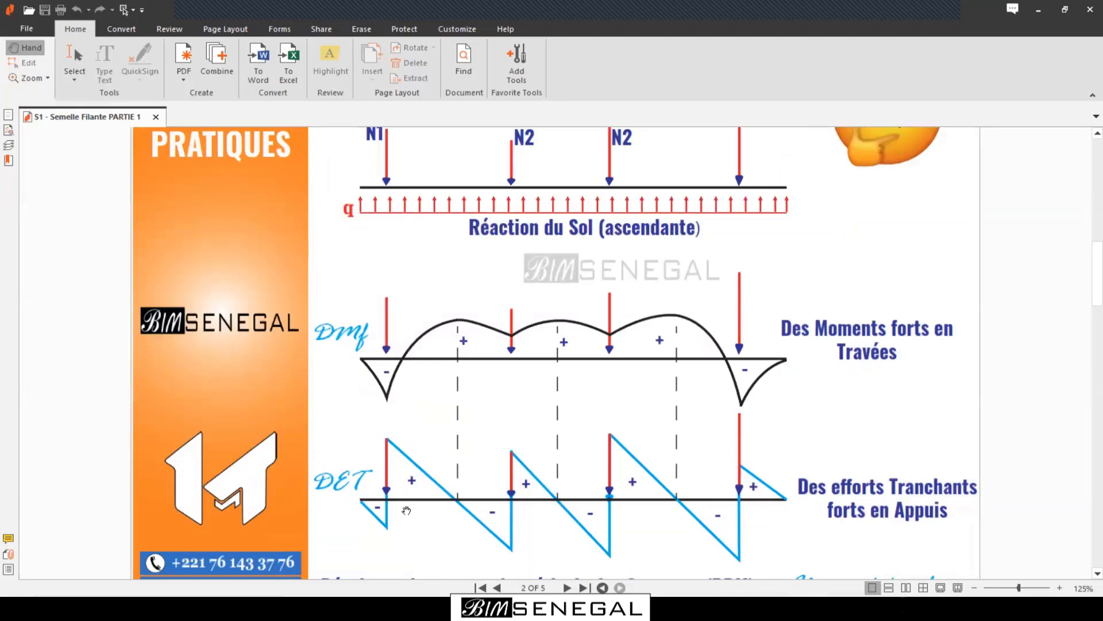
ctrl+scroll(456, 536, up, 1)
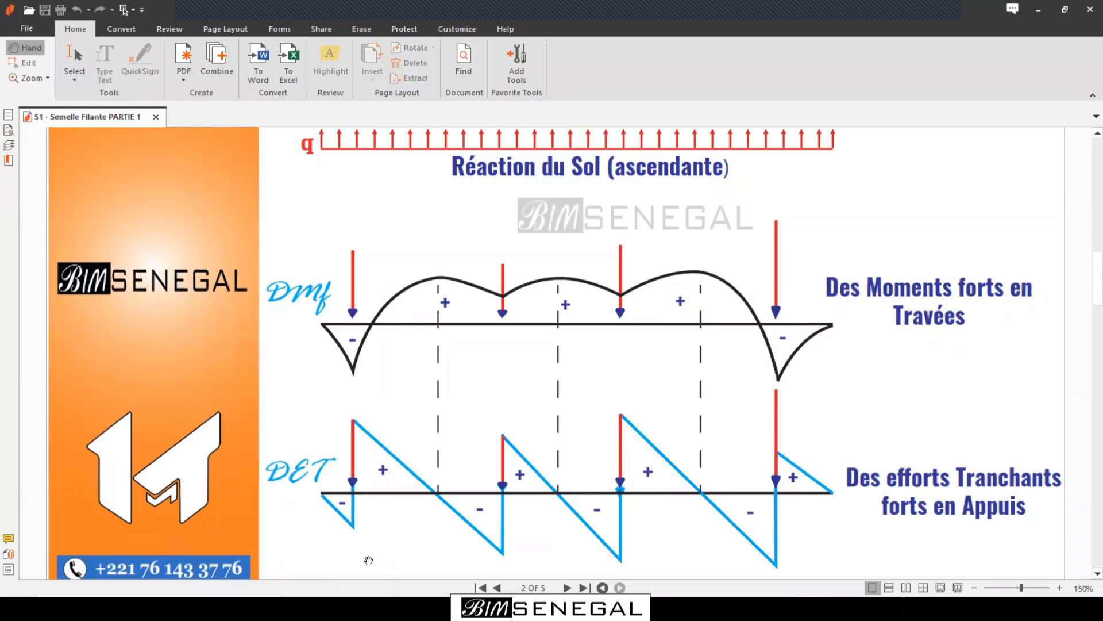
key(alt+Tab)
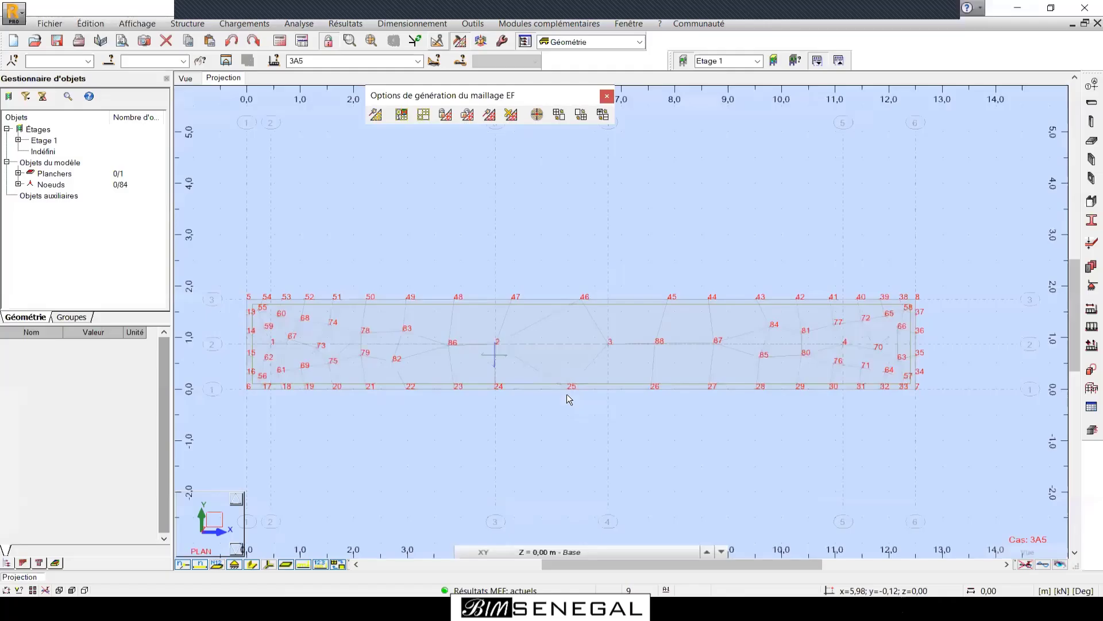
Switch to SketchBook and sketch an upward reaction arrow with minus and plus signs under the first column, plus vertical section lines in the footing.
key(alt+Tab)
click(298, 437)
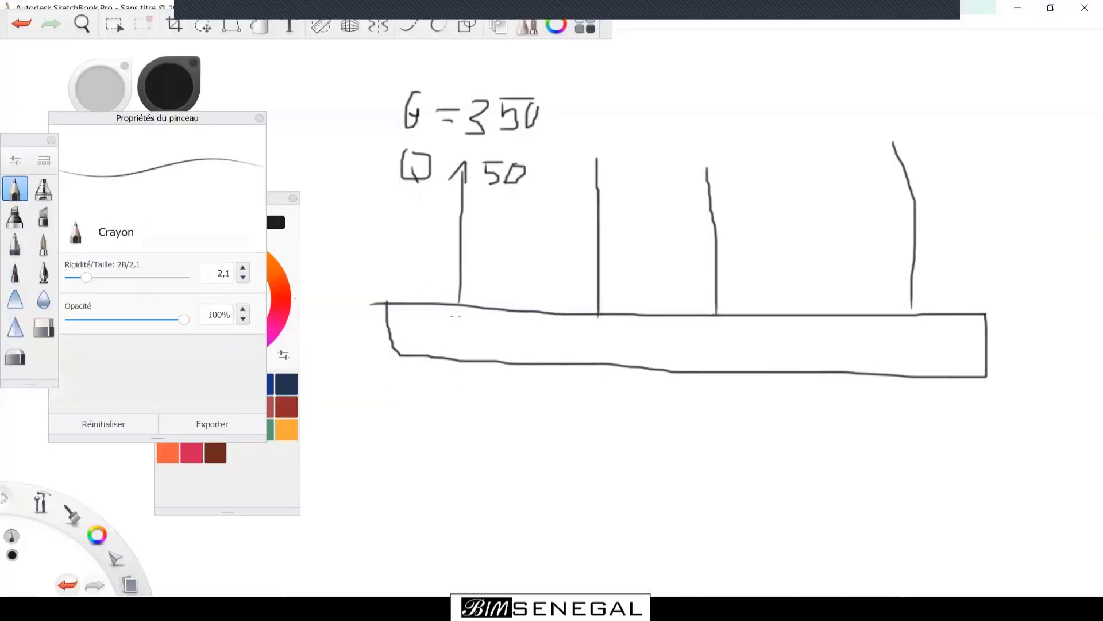
drag(463, 307, 462, 361)
mouse_move(460, 307)
mouse_down()
mouse_move(462, 361)
mouse_move(447, 381)
mouse_move(459, 358)
mouse_move(466, 389)
mouse_up()
mouse_move(459, 407)
mouse_down()
mouse_move(449, 419)
mouse_move(497, 409)
mouse_move(423, 407)
mouse_up()
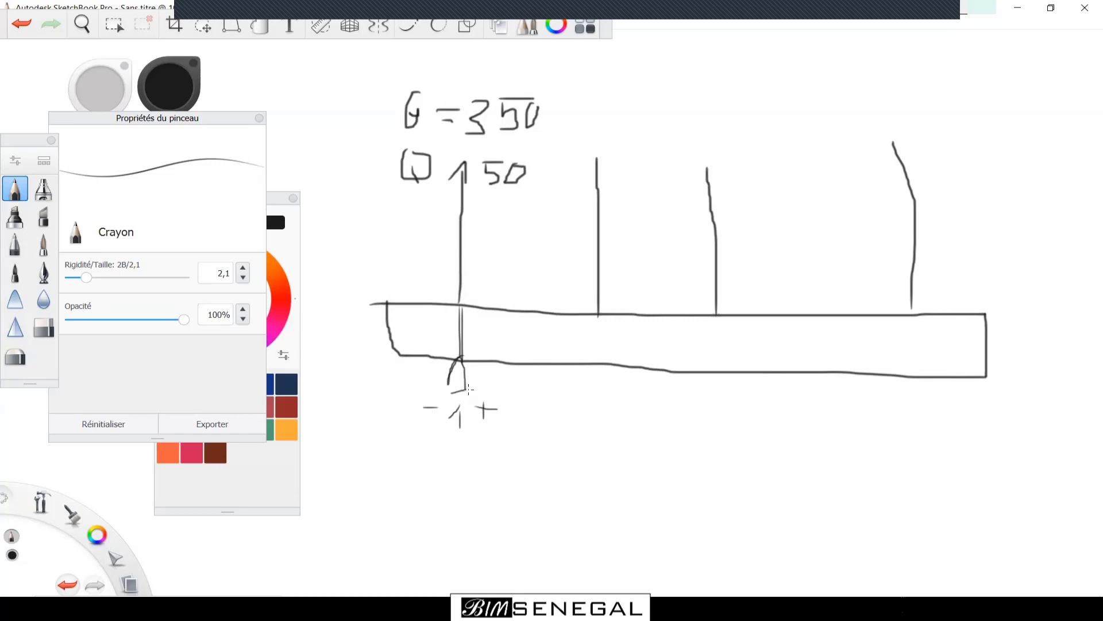
drag(456, 356, 460, 398)
drag(462, 345, 458, 308)
drag(462, 314, 472, 356)
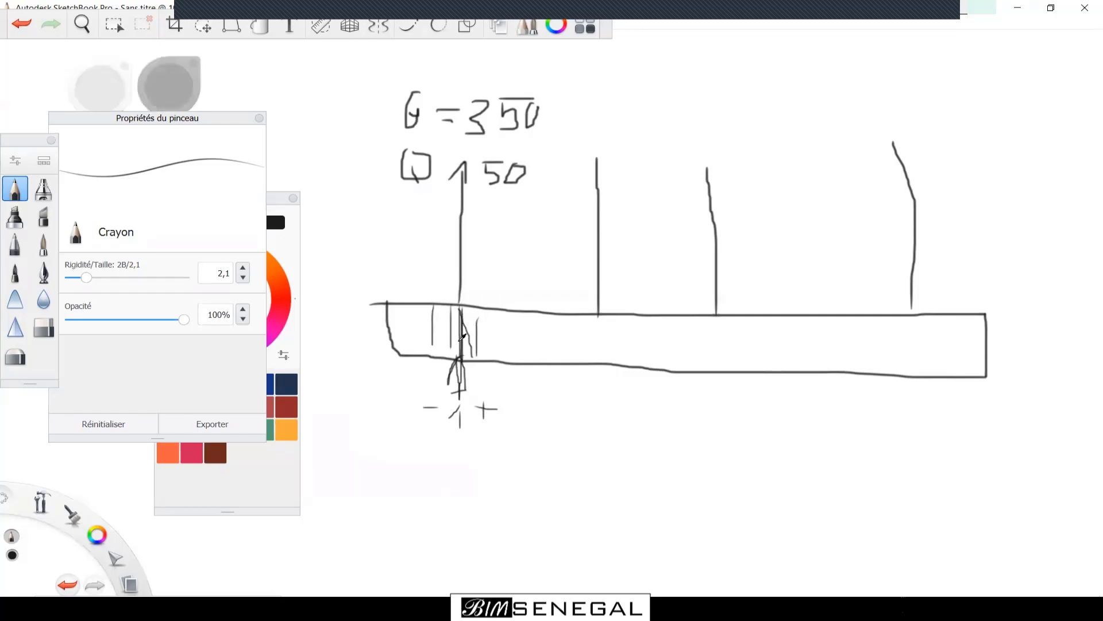
Compare the sketch with the PDF's bending moment and shear diagrams on page 2 and return to Robot.
key(alt+Tab)
key(alt+Tab)
key(alt+Tab)
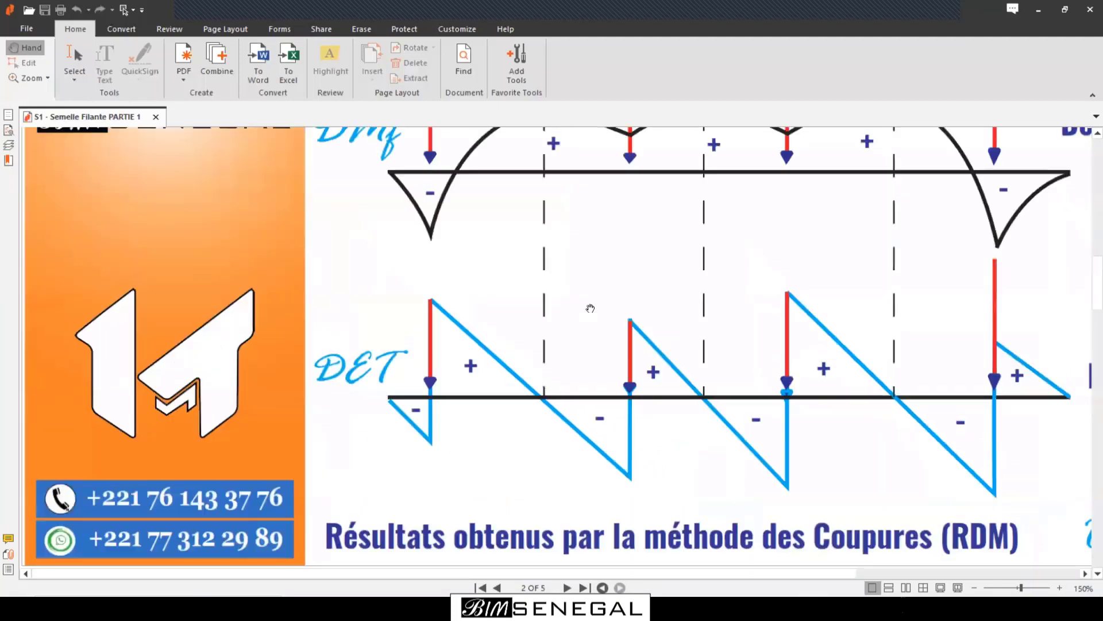
ctrl+scroll(586, 308, down, 3)
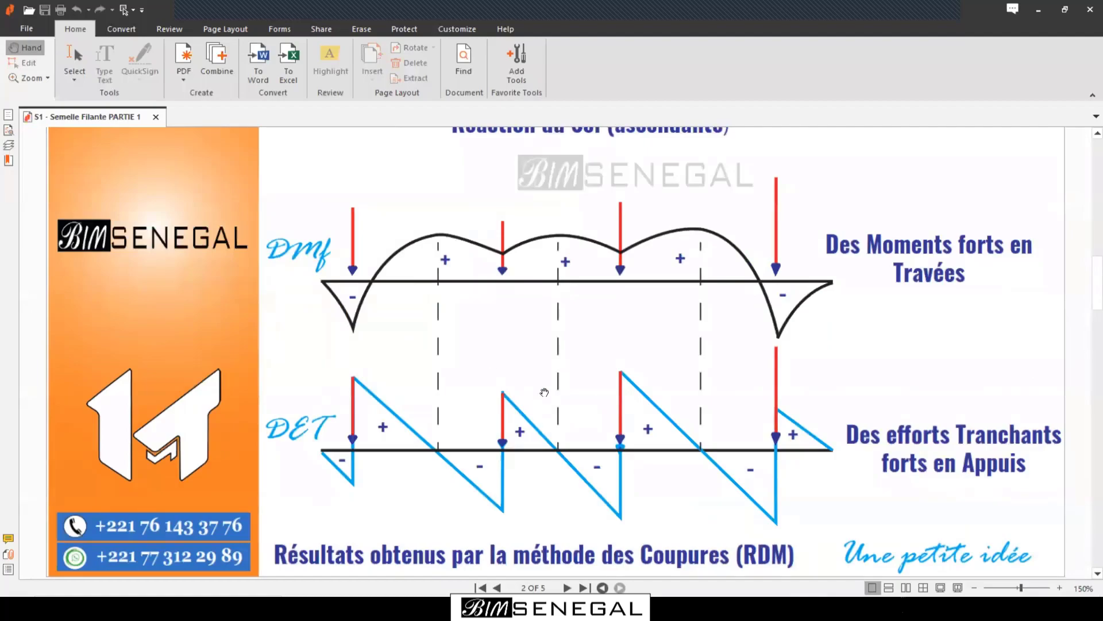
key(alt+Tab)
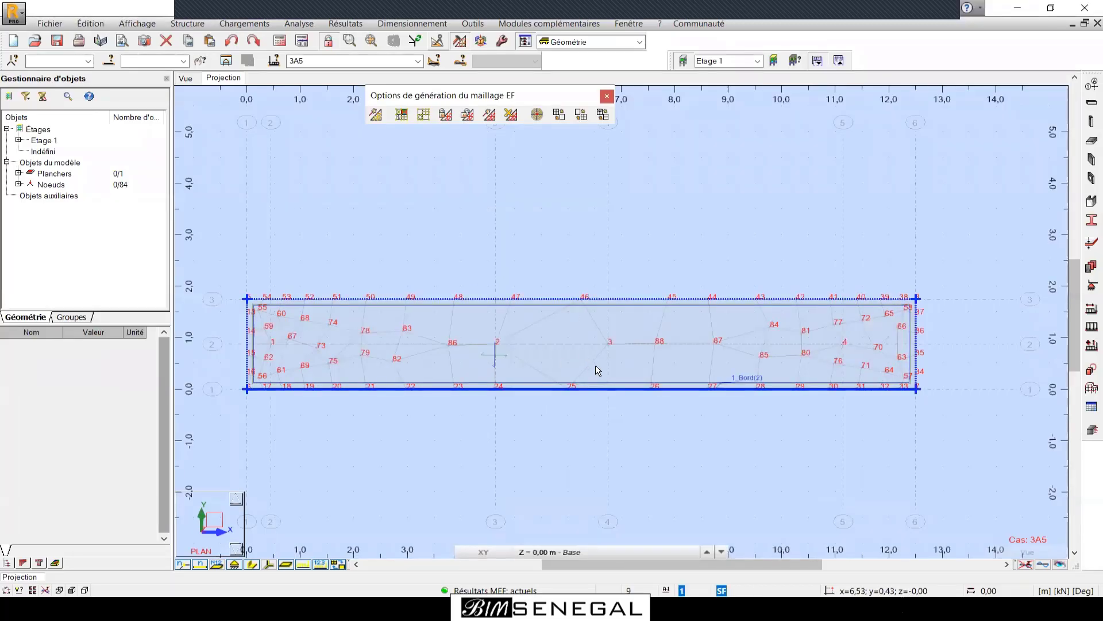
Display the meshed footing in the 3D view and save the model as SEMELLE FILANTE TEST in the SEMELLES FILANTES folder.
click(185, 78)
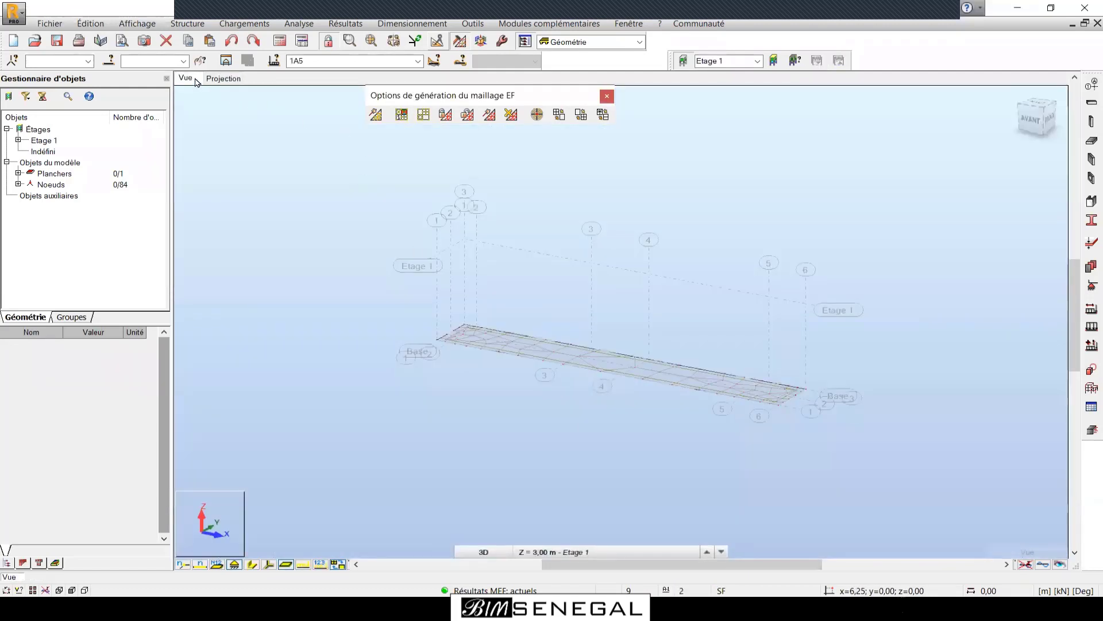
scroll(696, 399, up, 2)
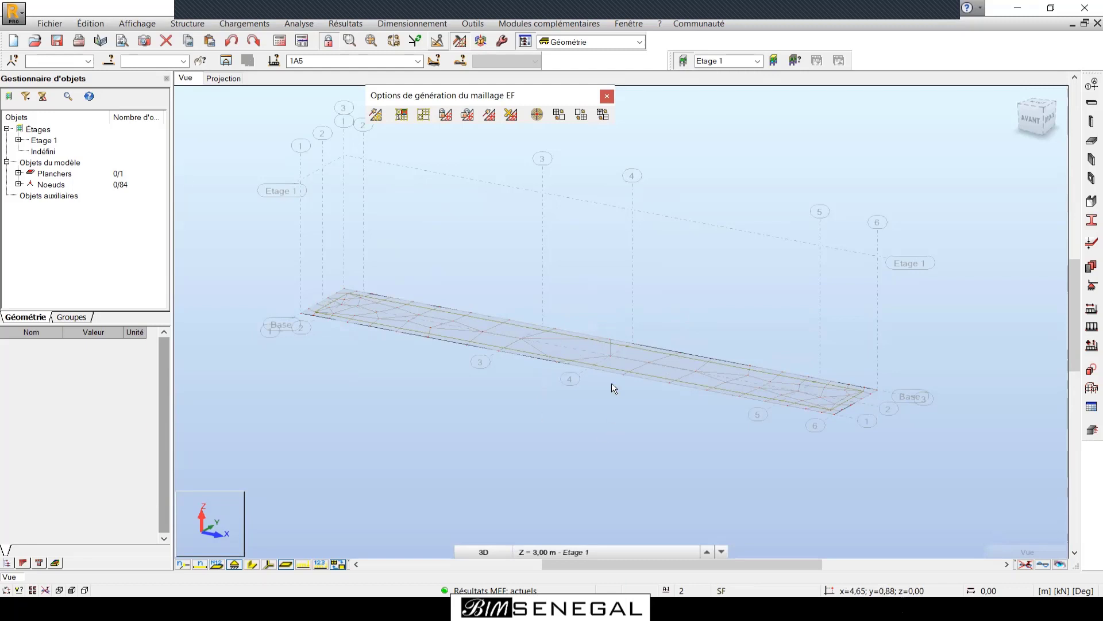
scroll(611, 383, up, 2)
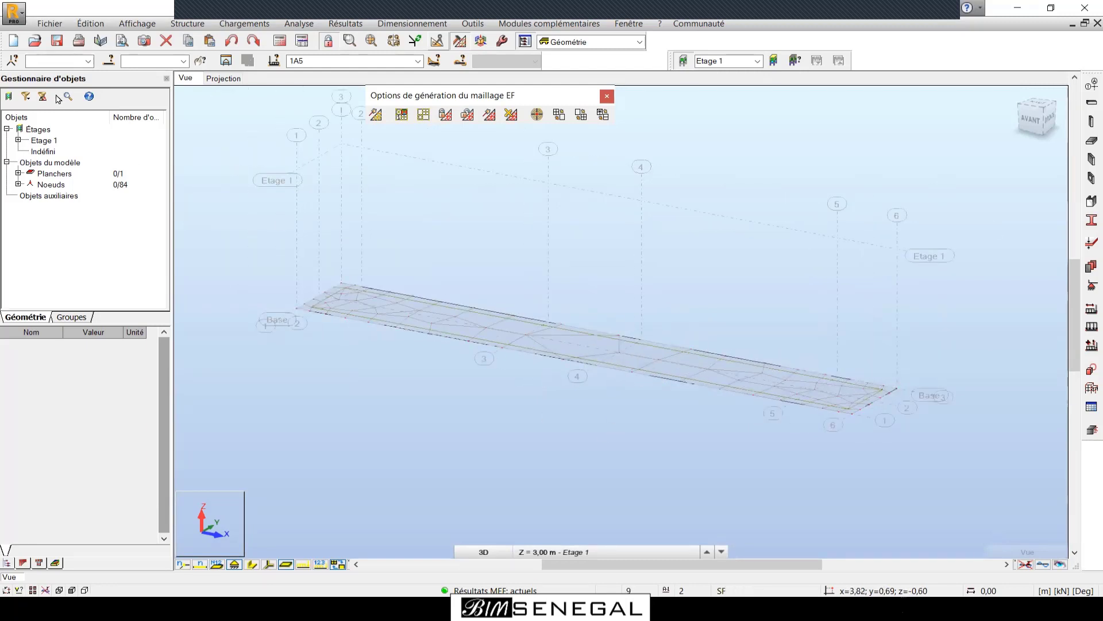
click(56, 41)
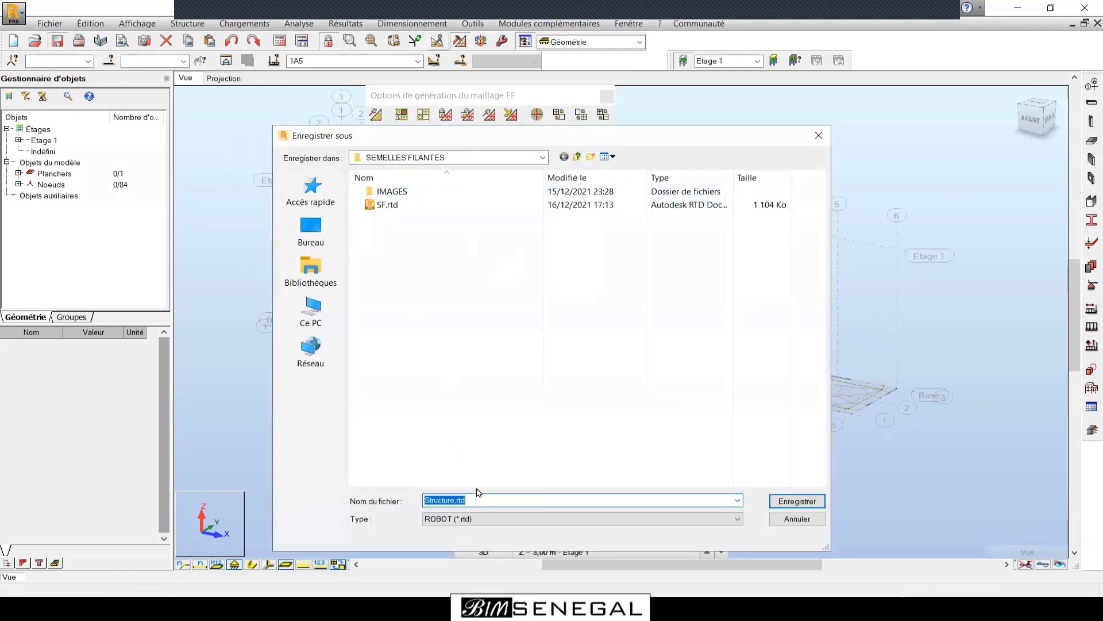
text(SEFE)
key(BackSpace)
key(BackSpace)
text(MELLE FILANTE )
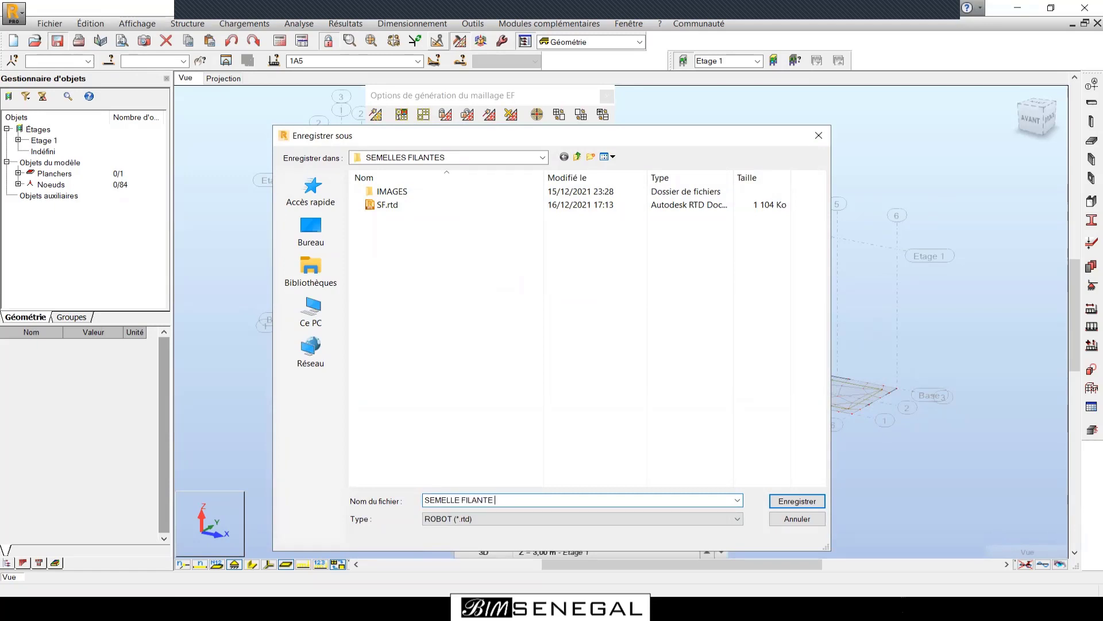
text(TEST)
click(797, 502)
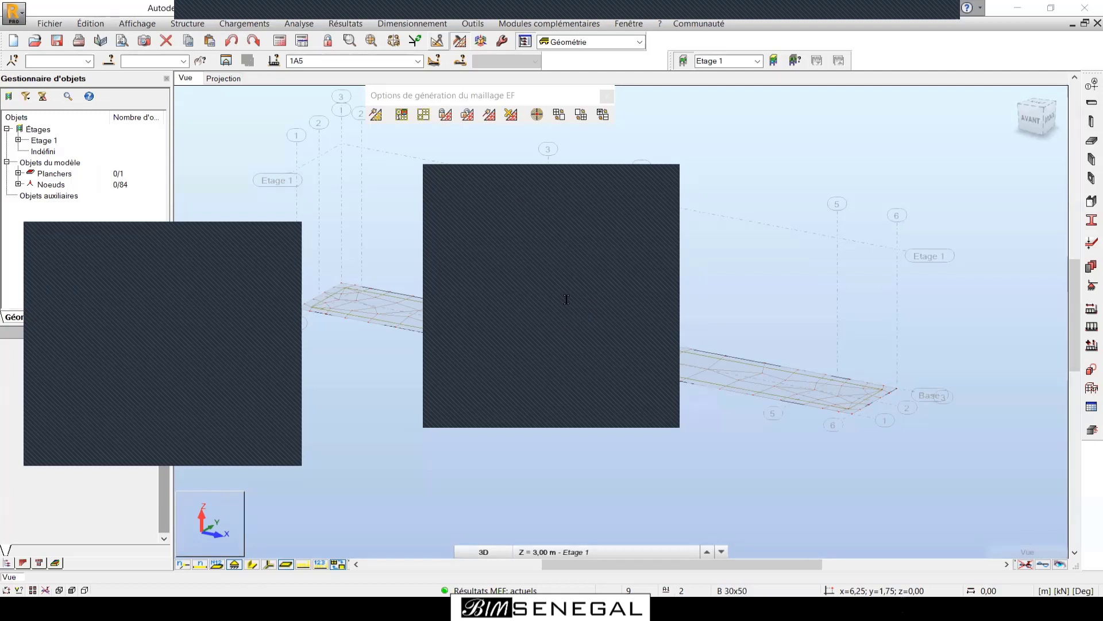
Switch to SketchBook and write the load label N above the second column.
key(alt+Tab)
click(332, 409)
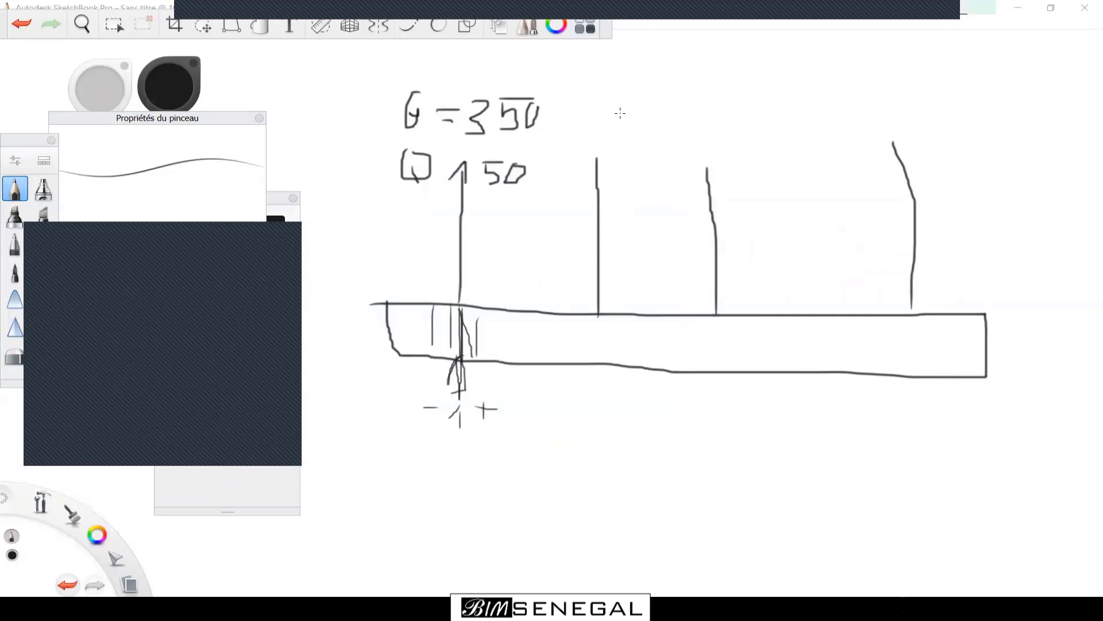
mouse_move(607, 154)
mouse_down()
mouse_move(608, 110)
mouse_move(624, 152)
mouse_move(626, 111)
mouse_up()
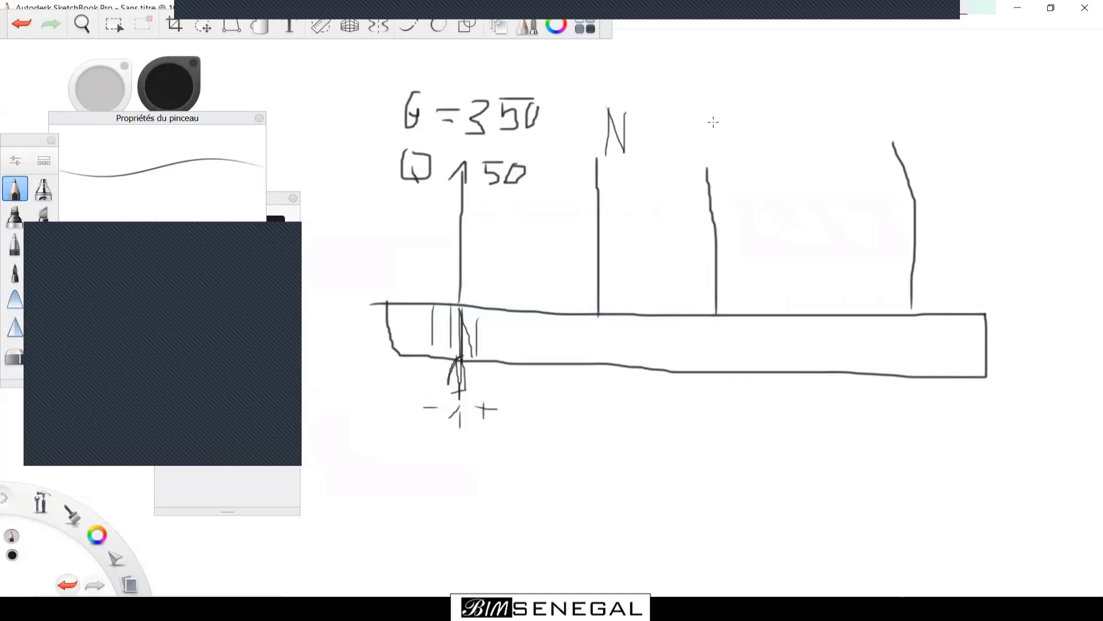
Switch to the PDF and review the moment and shear diagrams and the footing loading schemes on page 1.
key(alt+Tab)
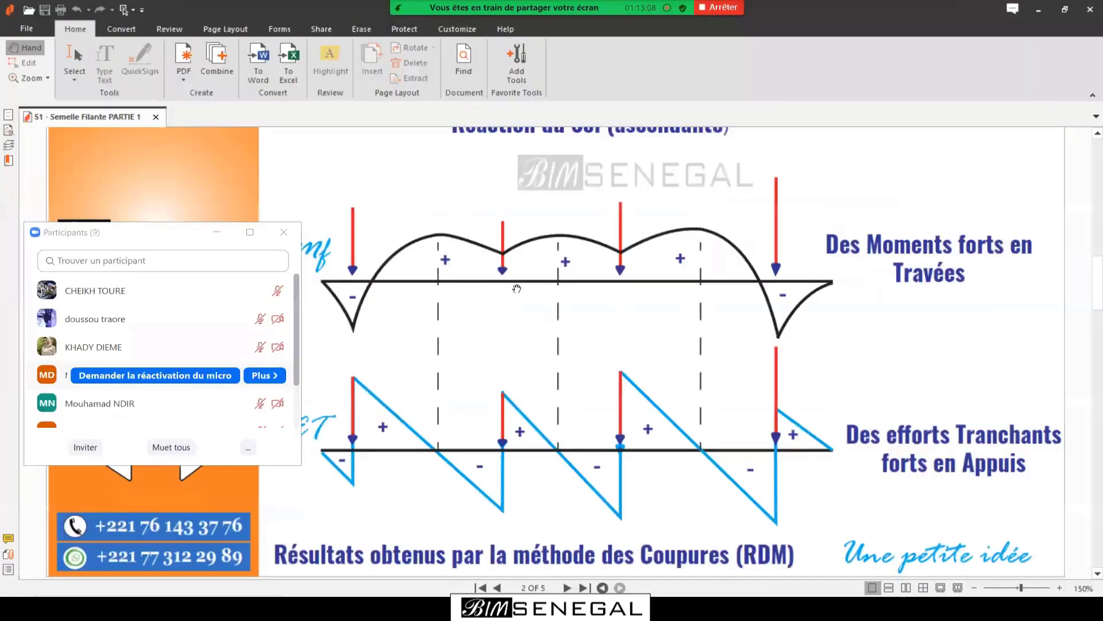
ctrl+scroll(523, 315, down, 1)
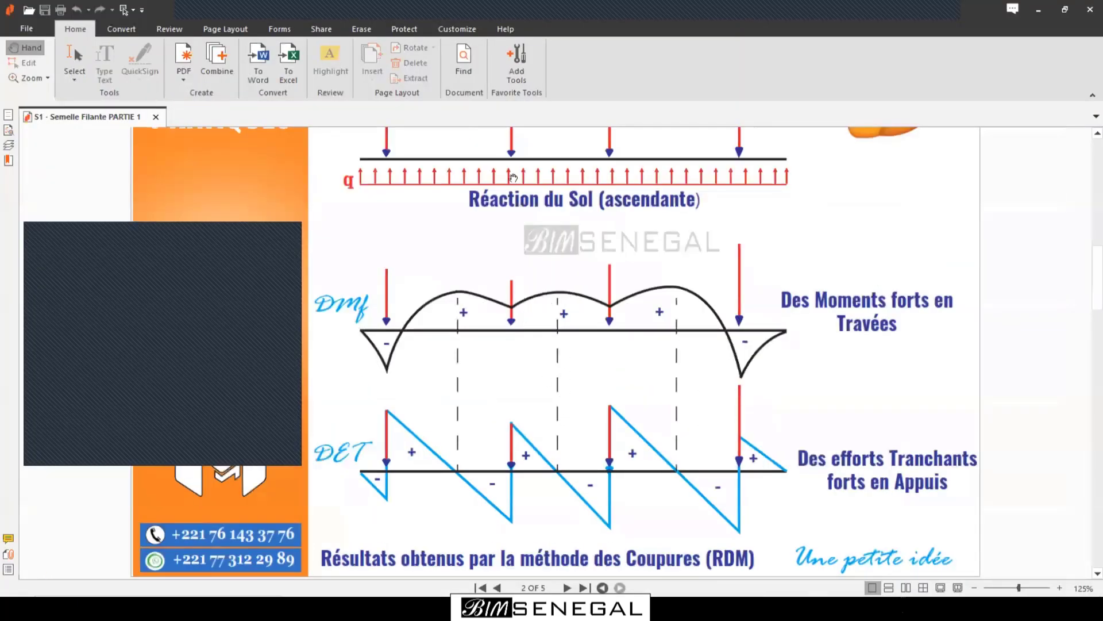
scroll(451, 270, up, 3)
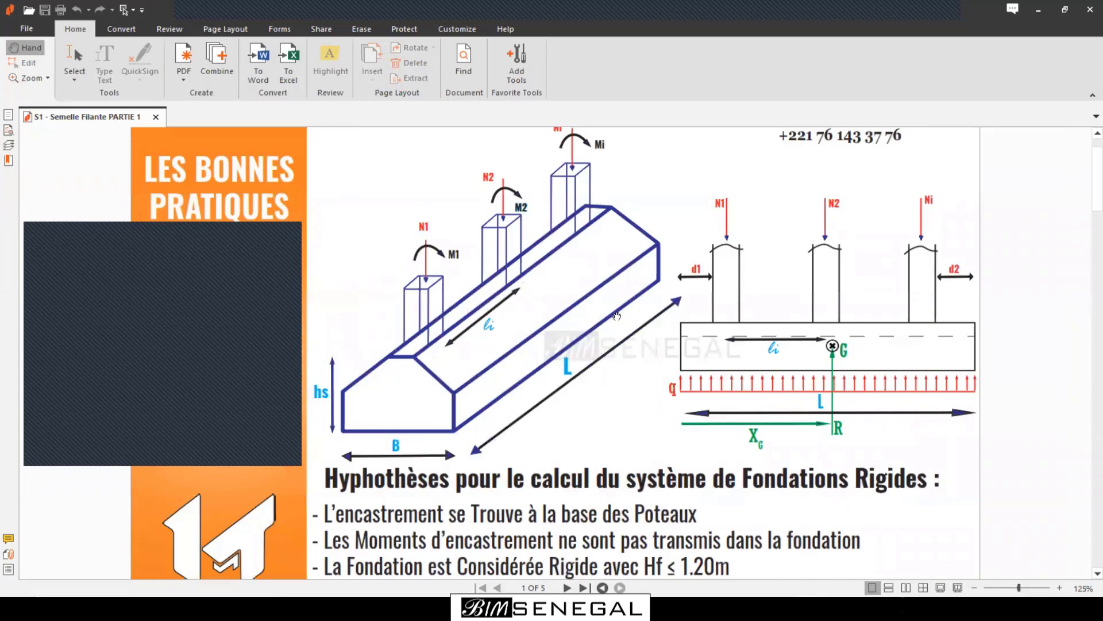
Change the brush in SketchBook and draw the bending moment curve along the footing from the first column, using the PDF's DMf diagram as reference.
key(alt+Tab)
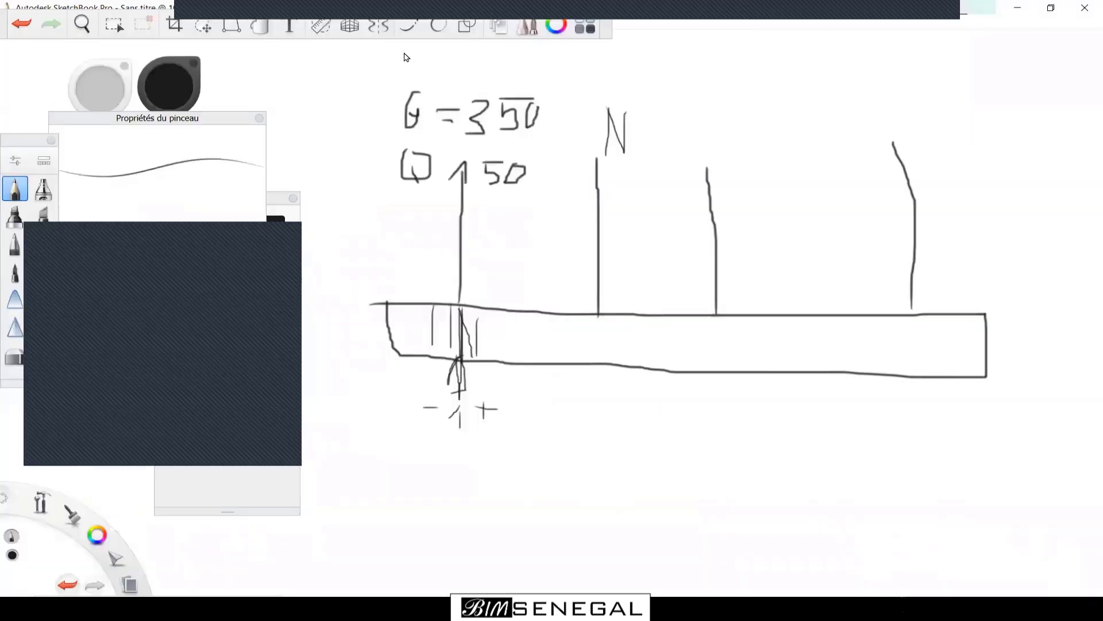
click(14, 272)
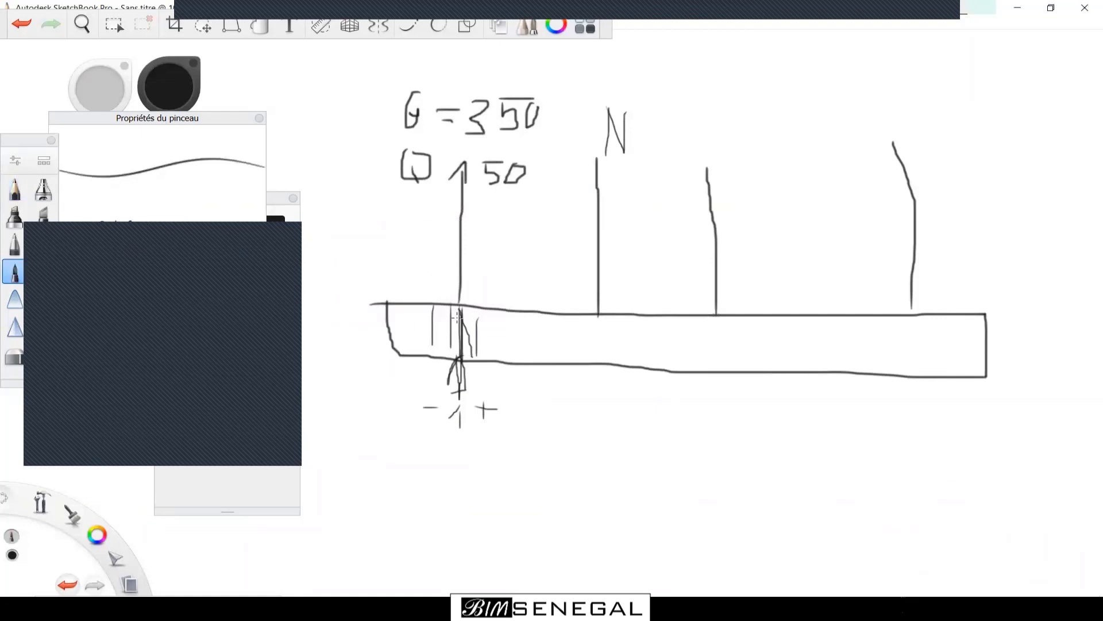
key(alt+Tab)
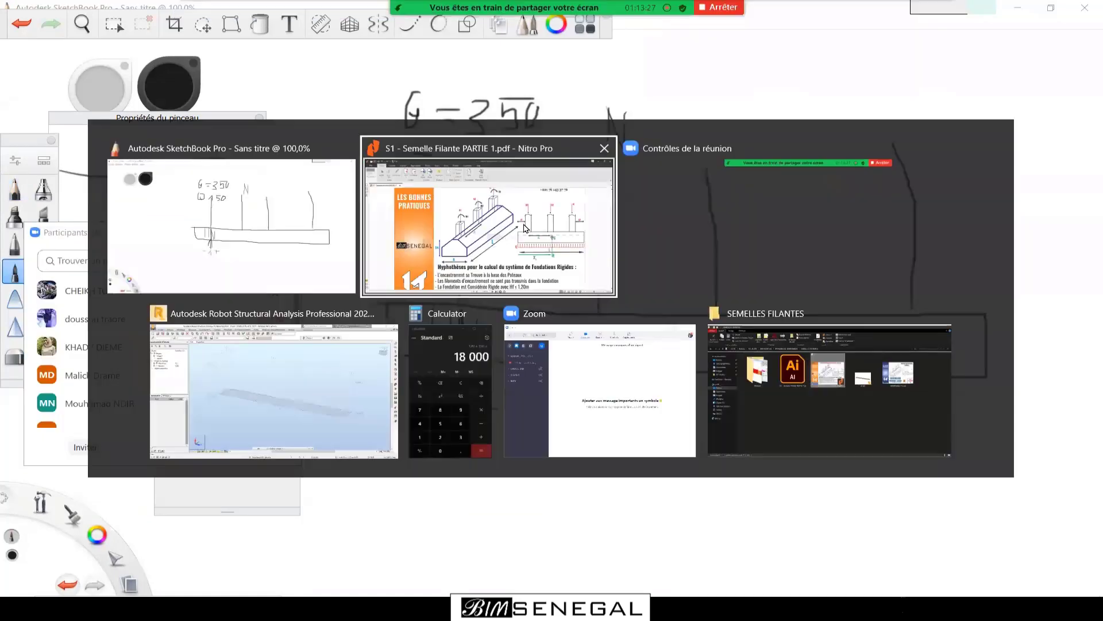
scroll(581, 324, down, 3)
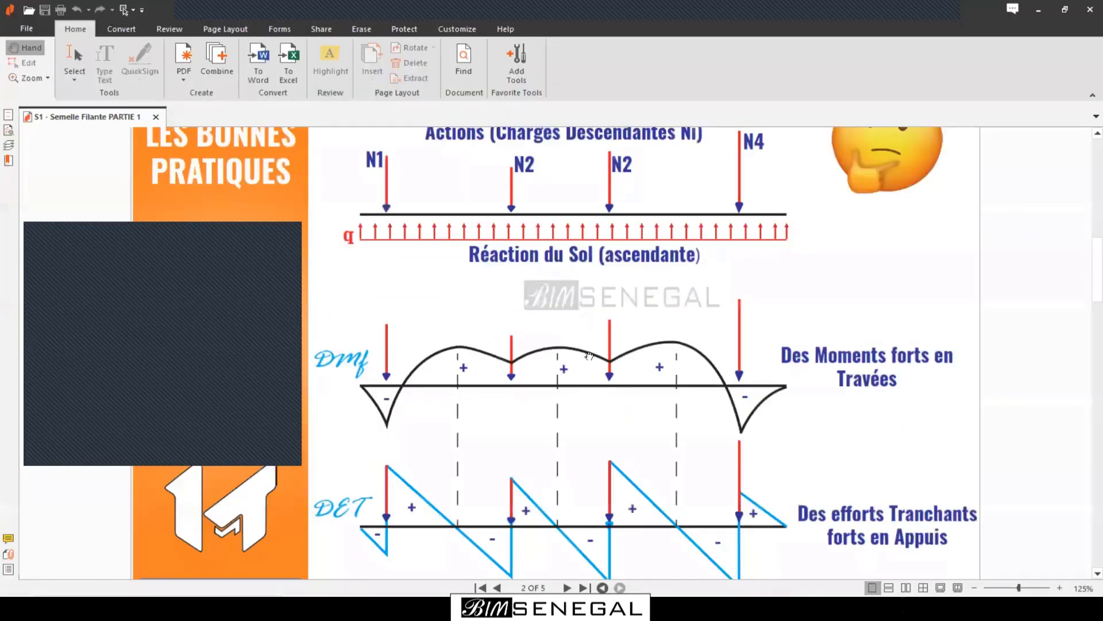
key(alt+Tab)
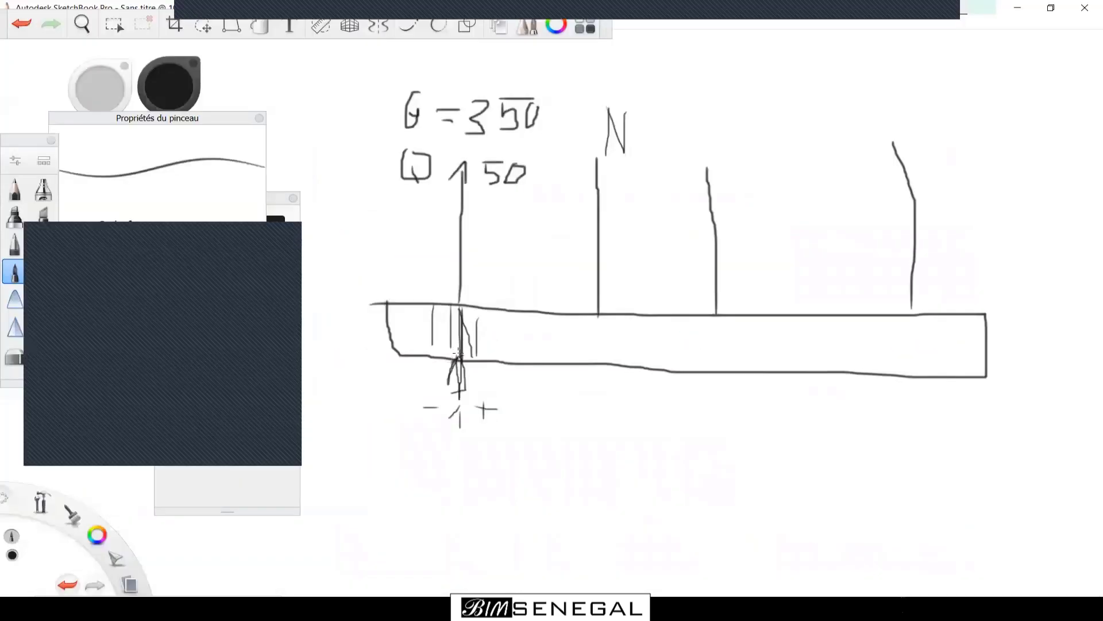
mouse_move(453, 361)
mouse_down()
mouse_move(500, 315)
mouse_move(570, 314)
mouse_move(608, 350)
mouse_move(684, 360)
mouse_up()
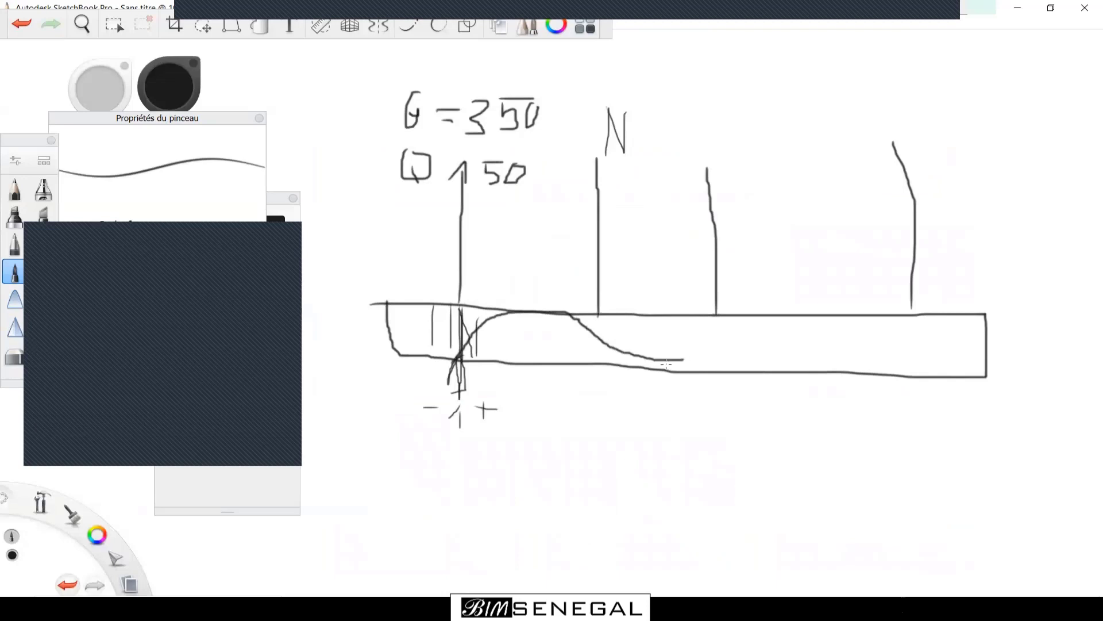
mouse_move(605, 338)
mouse_down()
mouse_move(690, 297)
mouse_move(724, 321)
mouse_move(801, 329)
mouse_move(926, 311)
mouse_up()
key(alt+Tab)
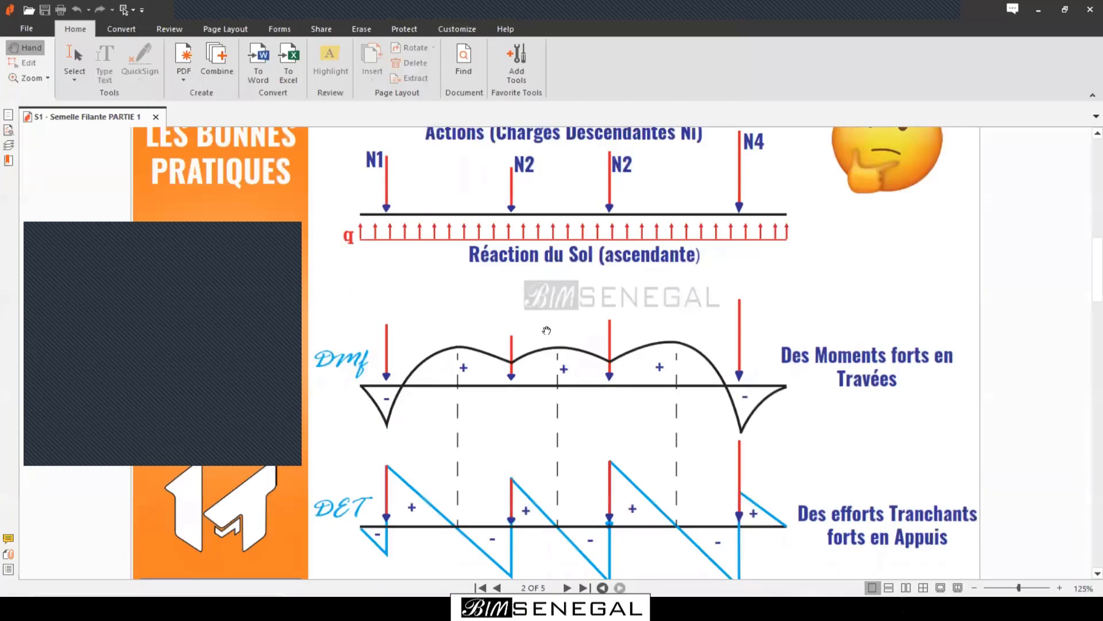
Examine the DMf moment and DET shear diagrams of the strip footing on page 2 of the PDF.
ctrl+scroll(559, 356, down, 1)
ctrl+scroll(562, 514, up, 1)
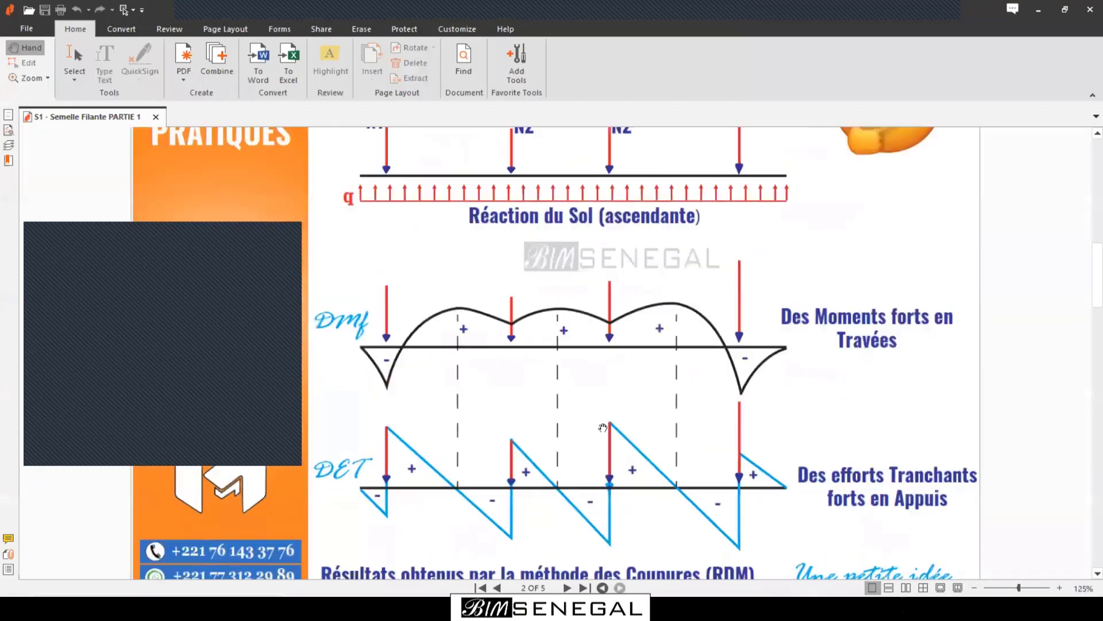
scroll(603, 427, down, 1)
ctrl+scroll(586, 343, down, 1)
ctrl+scroll(586, 343, up, 1)
Switch to SketchBook, draw a shallower beam outline over the footing's upper part and mark the base of each of the four columns.
key(alt+Tab)
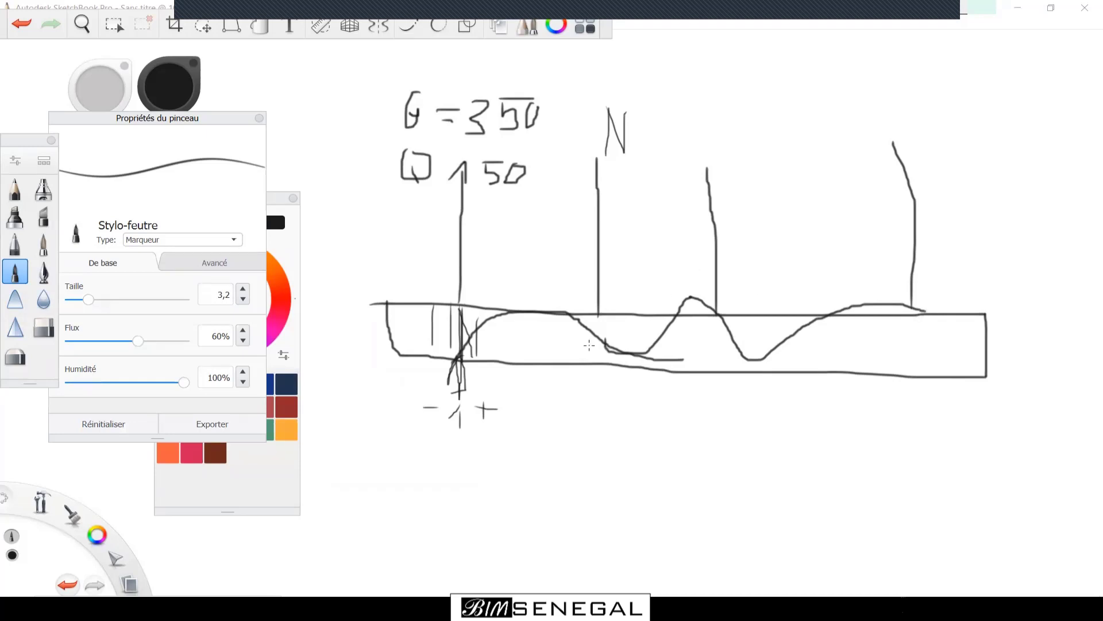
mouse_move(388, 323)
mouse_down()
mouse_move(389, 291)
mouse_move(1024, 297)
mouse_move(989, 329)
mouse_move(610, 331)
mouse_move(393, 323)
mouse_move(387, 287)
mouse_up()
mouse_move(458, 289)
mouse_down()
mouse_move(469, 290)
mouse_move(430, 295)
mouse_up()
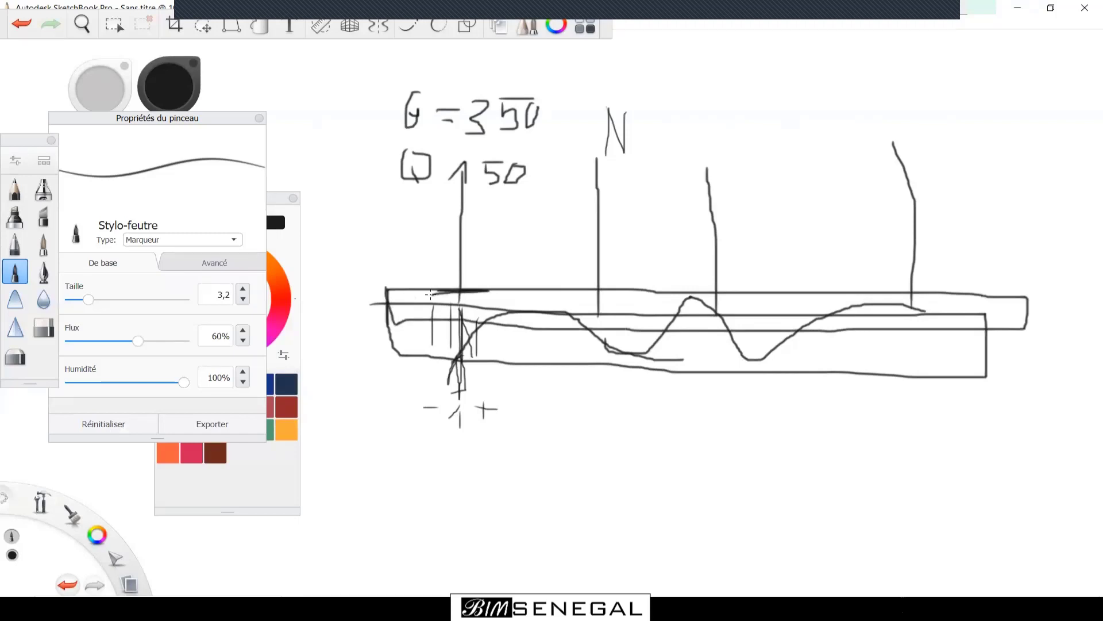
mouse_move(632, 293)
mouse_down()
mouse_move(566, 294)
mouse_move(632, 295)
mouse_up()
mouse_move(725, 295)
mouse_down()
mouse_move(684, 294)
mouse_move(736, 296)
mouse_up()
drag(887, 292, 927, 292)
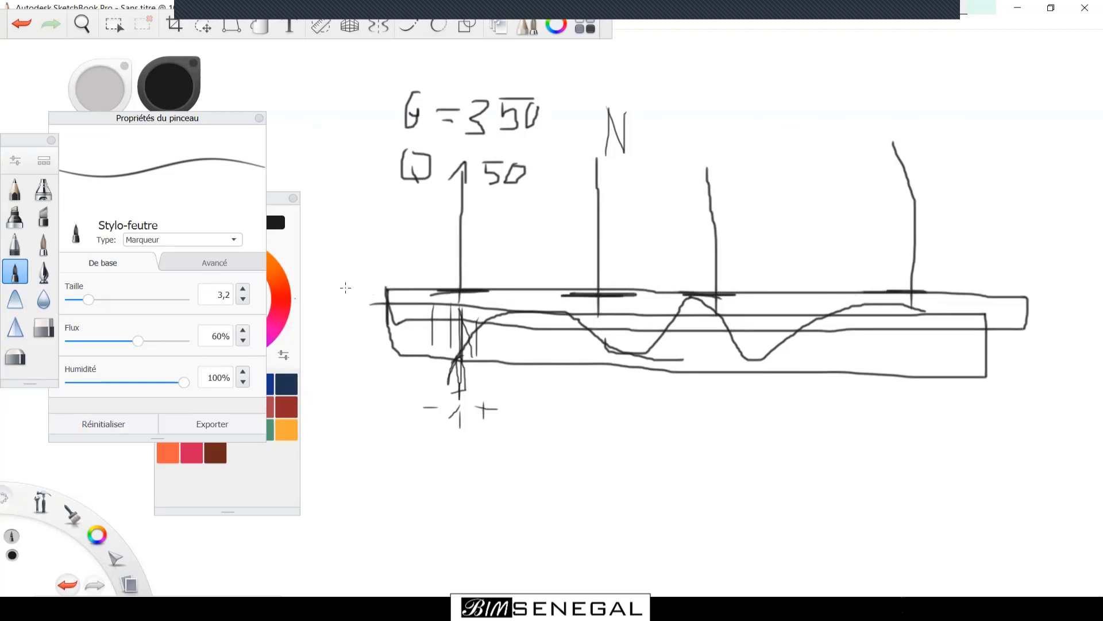
Draw a vertical height line beside the footing's starting end and write the condition h ≤ 1.20 below the sketch.
drag(346, 291, 347, 371)
mouse_move(337, 495)
mouse_down()
mouse_move(338, 485)
mouse_move(373, 500)
mouse_up()
mouse_move(444, 464)
mouse_down()
mouse_move(426, 481)
mouse_move(452, 491)
mouse_up()
mouse_move(472, 450)
mouse_down()
mouse_move(469, 474)
mouse_move(470, 452)
mouse_up()
drag(504, 488, 503, 496)
mouse_move(542, 456)
mouse_down()
mouse_move(530, 469)
mouse_move(535, 495)
mouse_up()
mouse_move(566, 460)
mouse_down()
mouse_move(553, 488)
mouse_move(576, 459)
mouse_up()
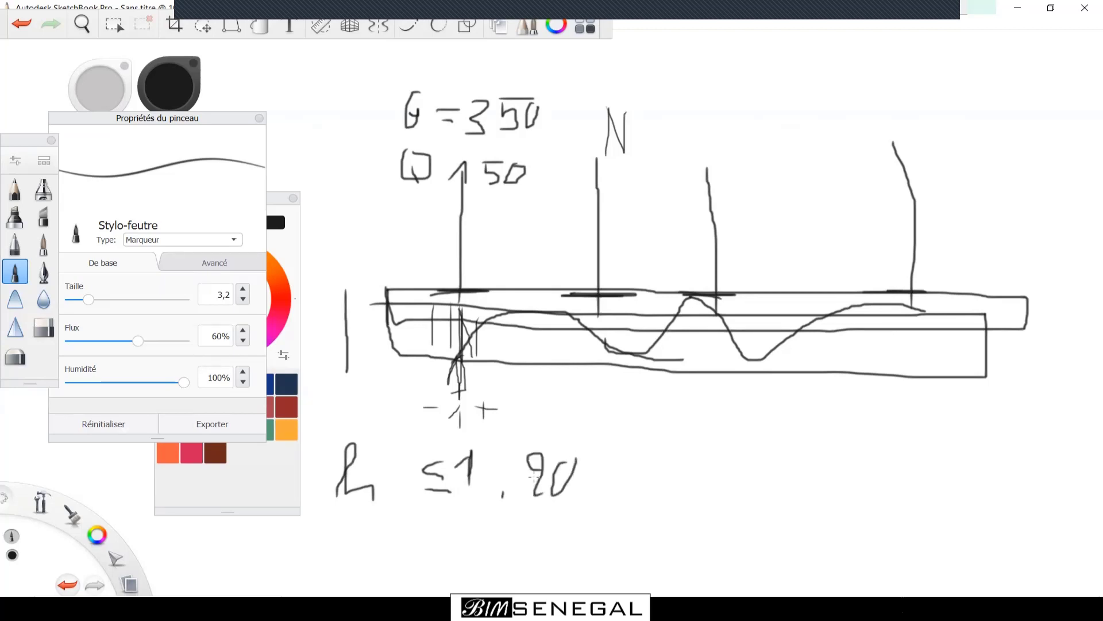
Switch to Robot Structural Analysis and display the detailed Mxx moment map on the footing panel.
key(alt+Tab)
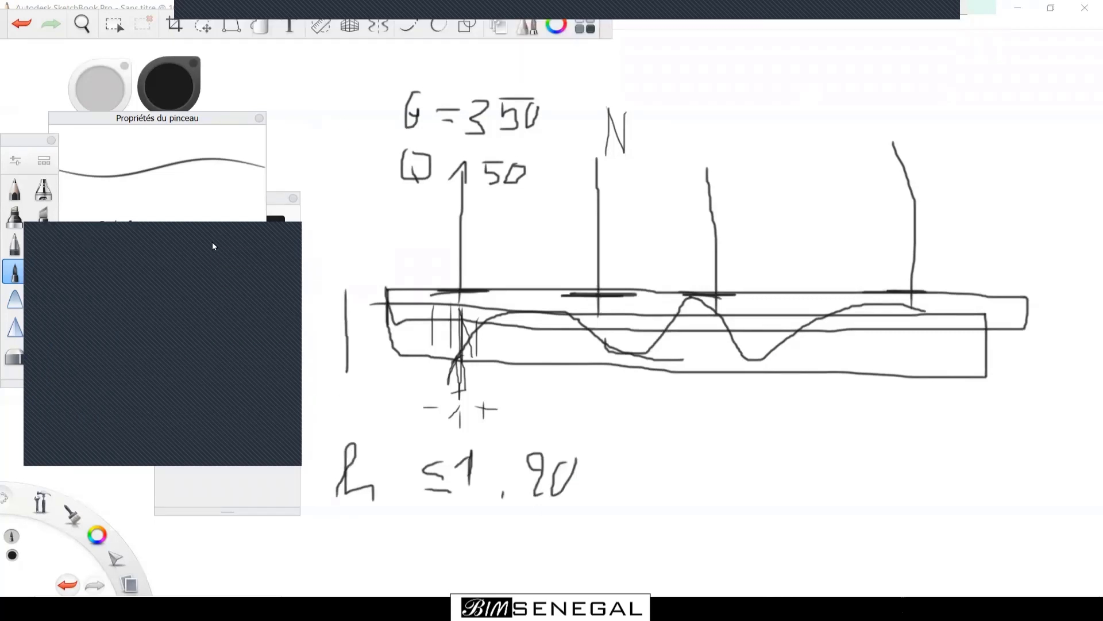
key(alt+Tab)
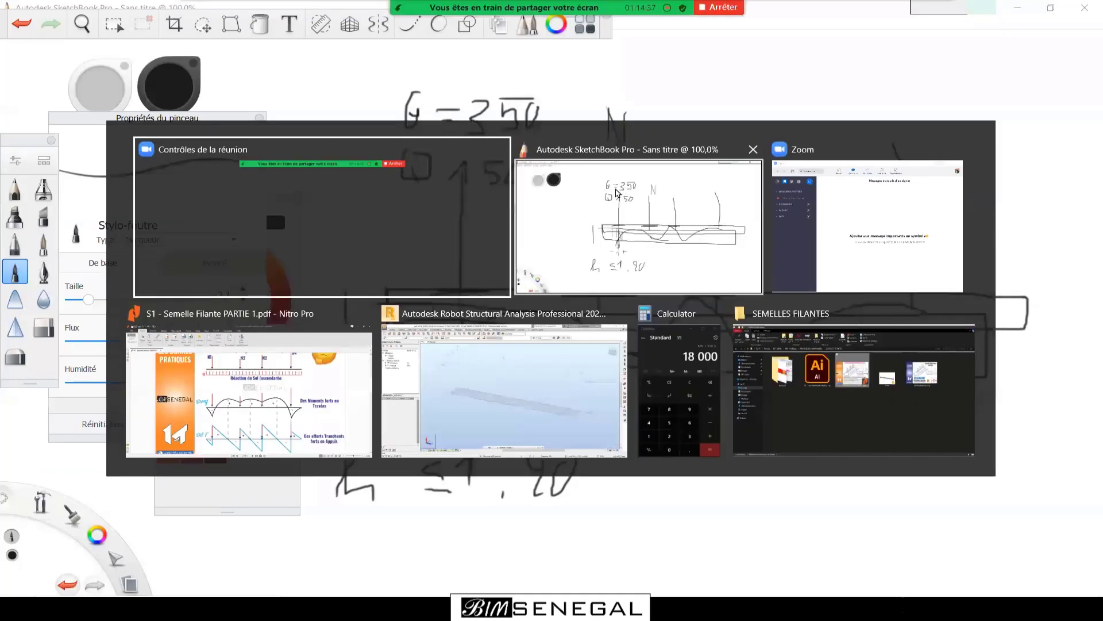
click(500, 396)
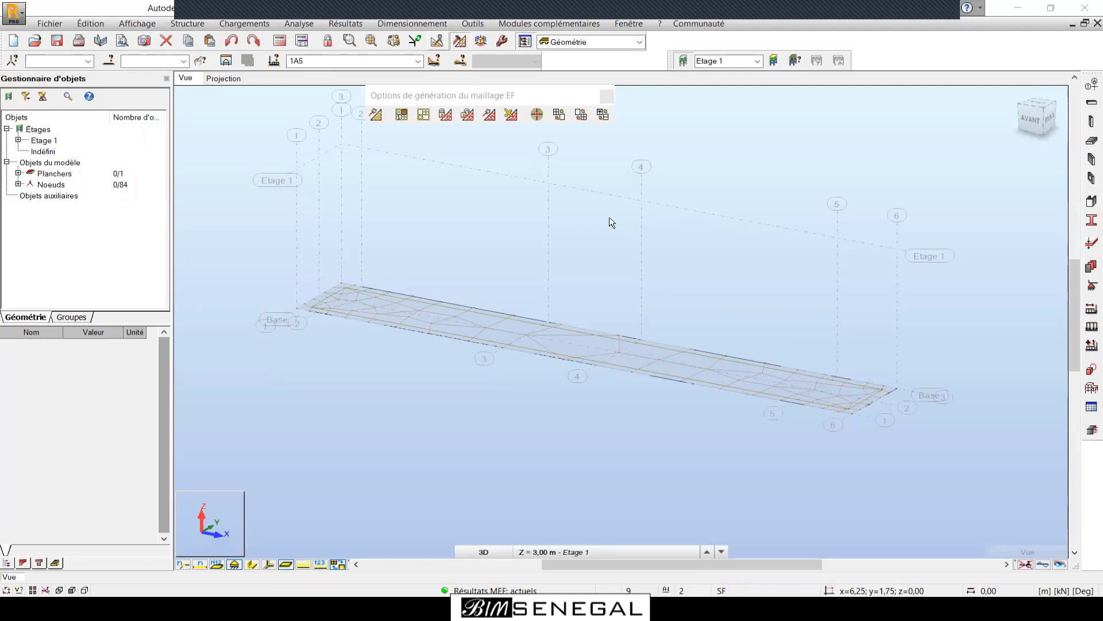
click(343, 24)
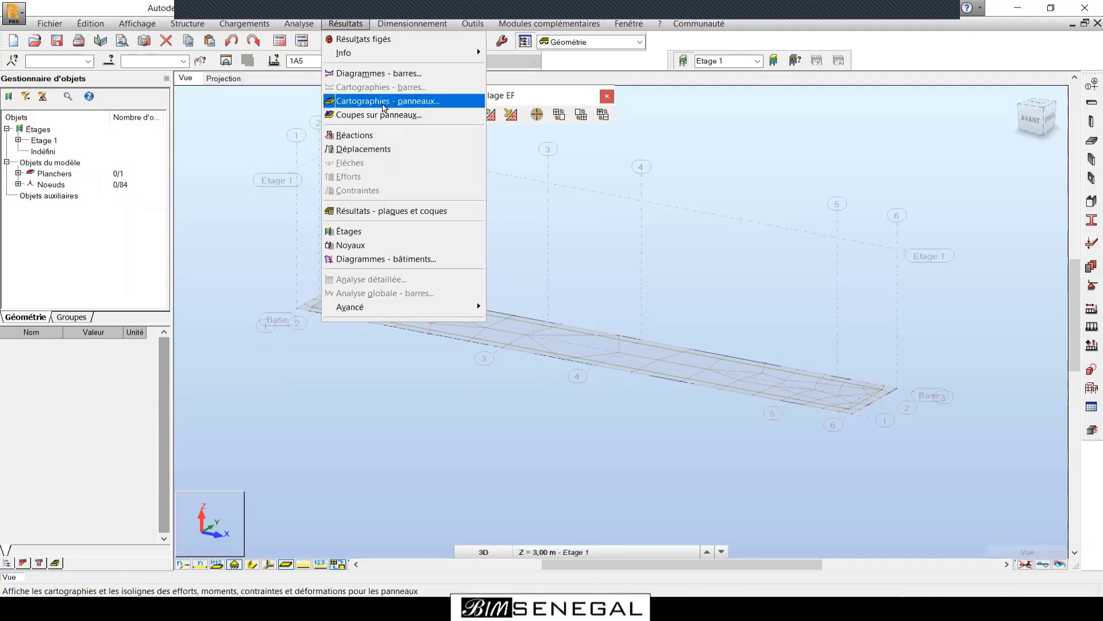
click(385, 103)
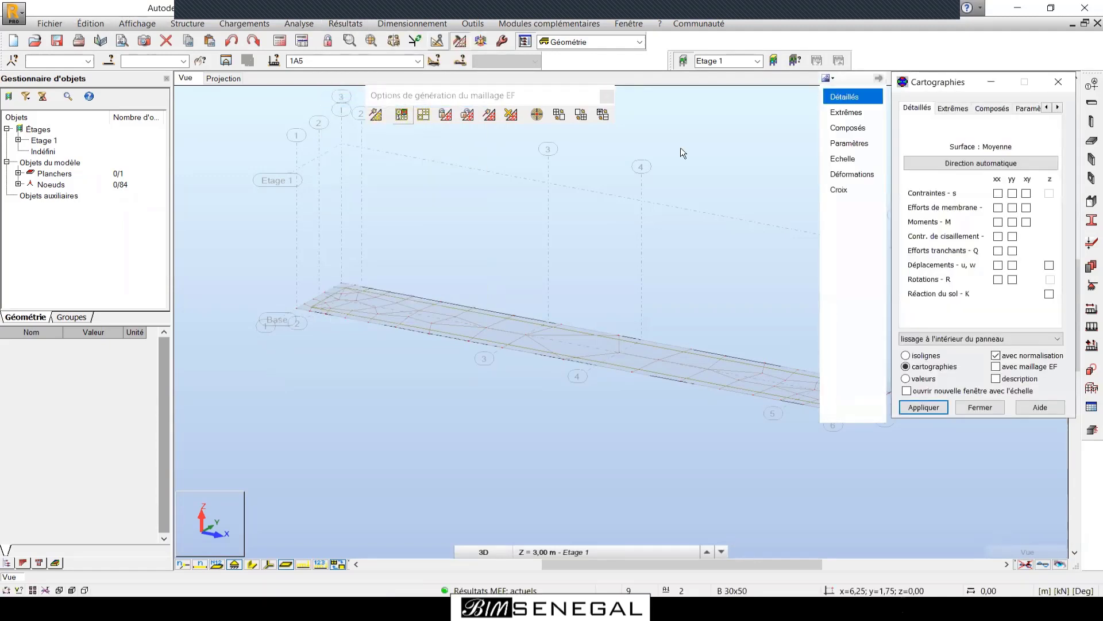
drag(957, 90, 744, 156)
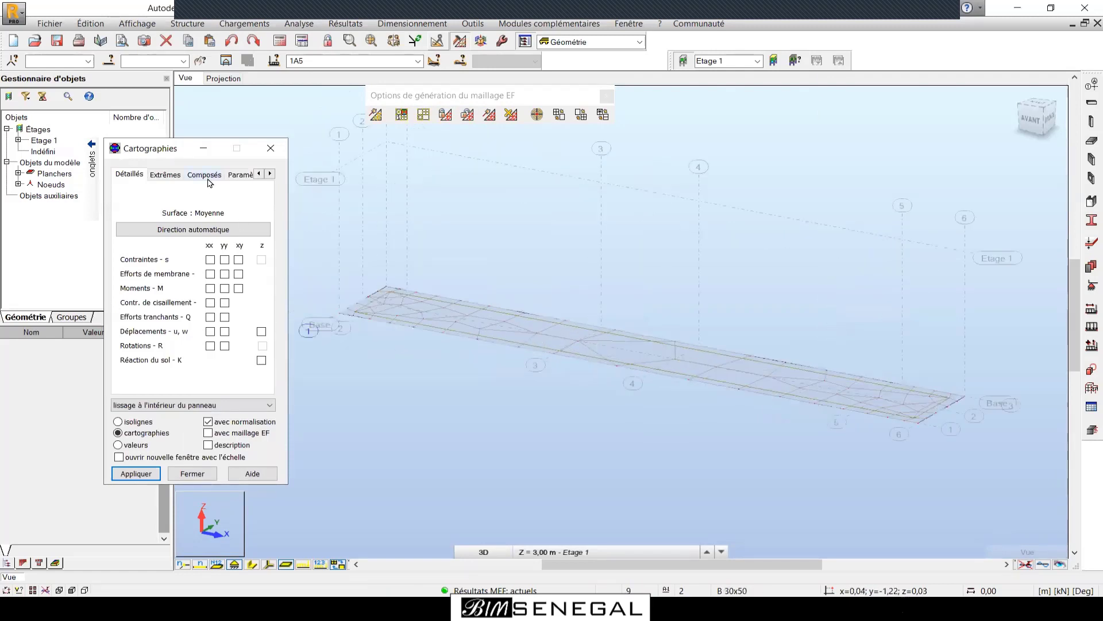
click(210, 289)
click(139, 476)
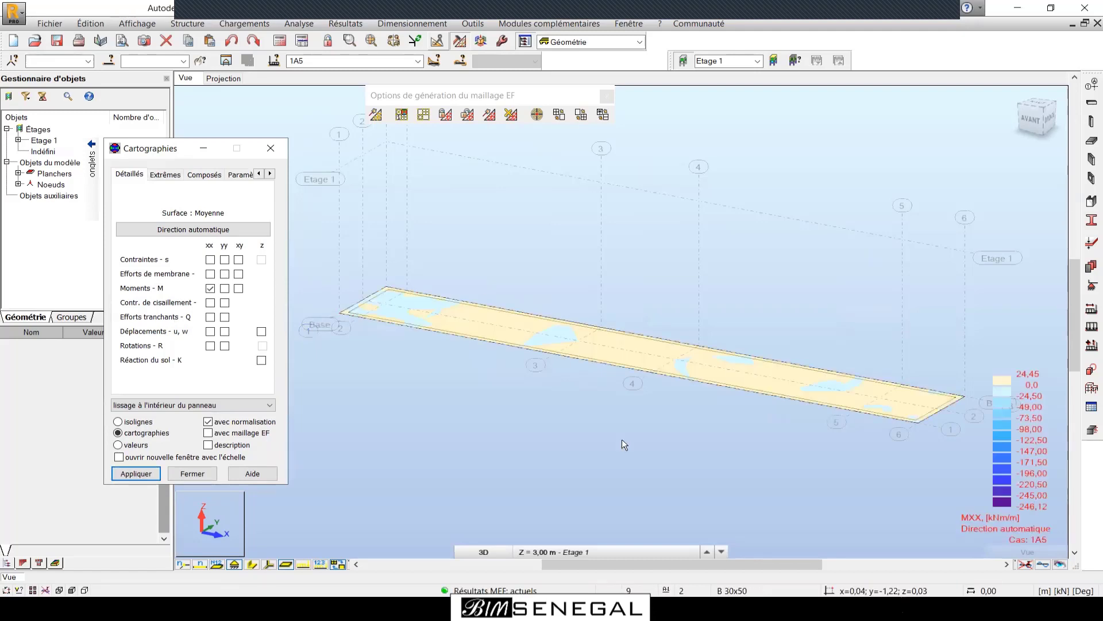
Show the results for combination 4 (1.35G + 1.5Q) and map the extreme principal moment M1 on the footing.
click(417, 62)
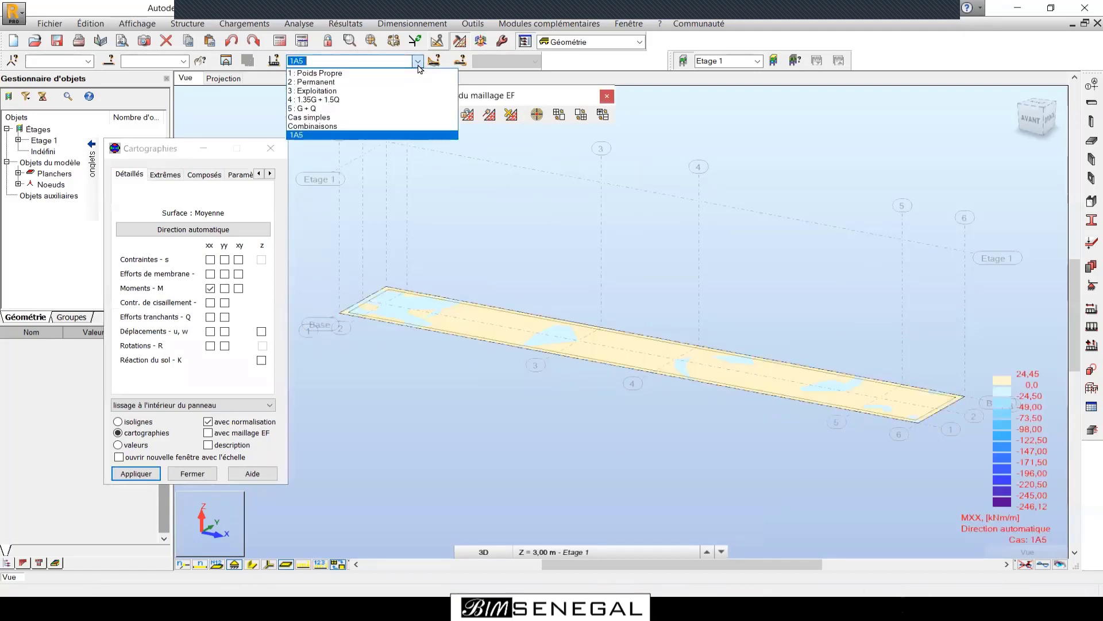
click(305, 104)
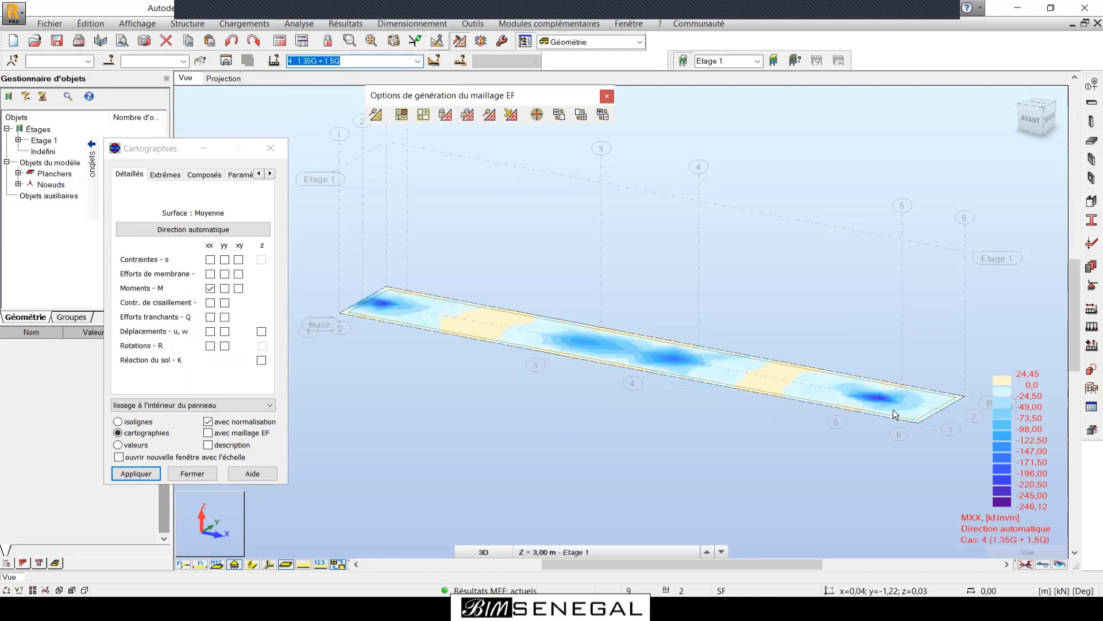
scroll(892, 411, up, 1)
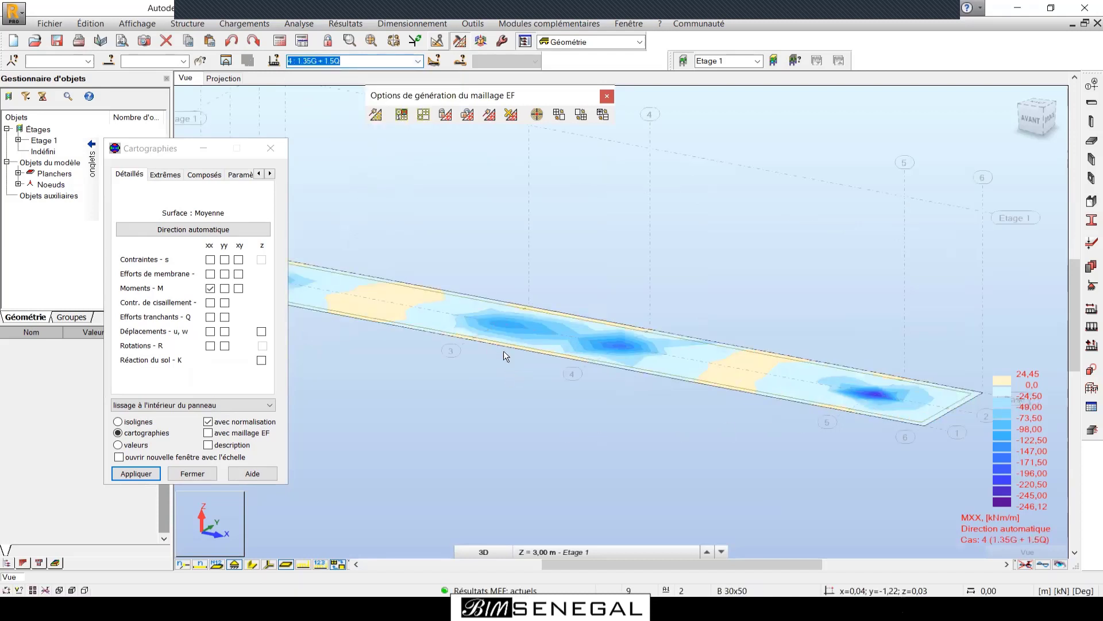
click(165, 175)
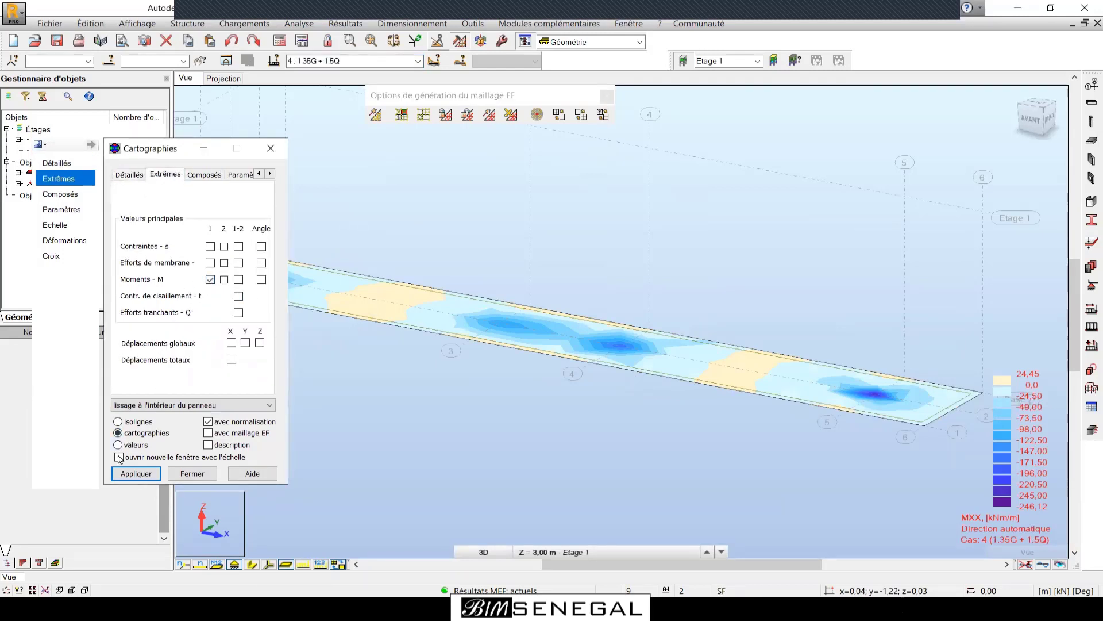
click(123, 474)
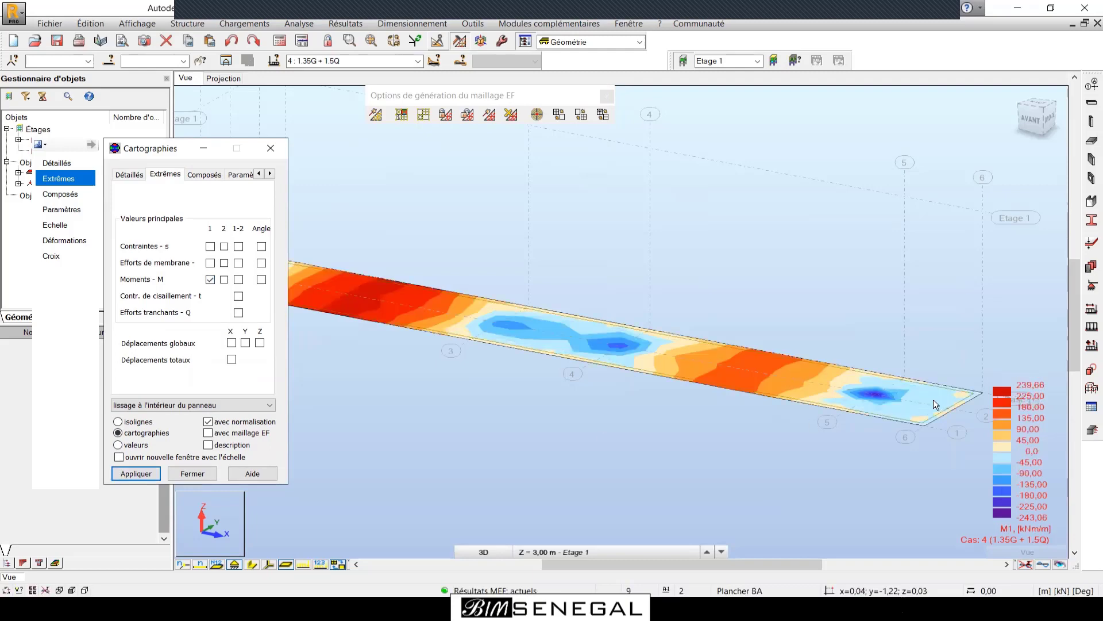
Examine the M1 moment distribution along the whole footing, at the columns and in the spans.
scroll(802, 361, up, 2)
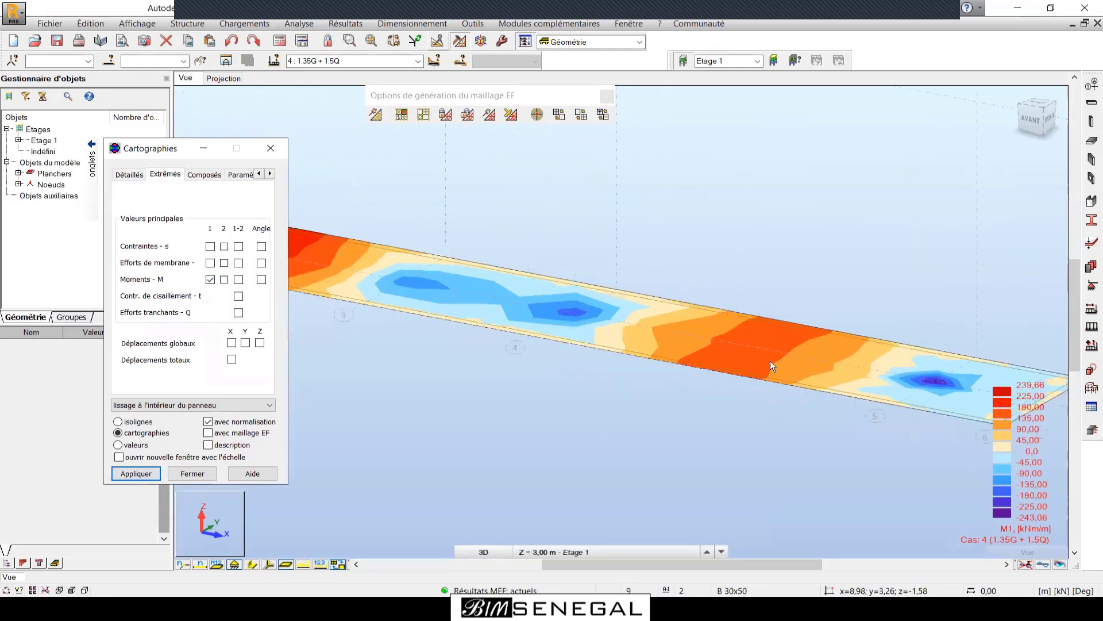
scroll(604, 358, down, 1)
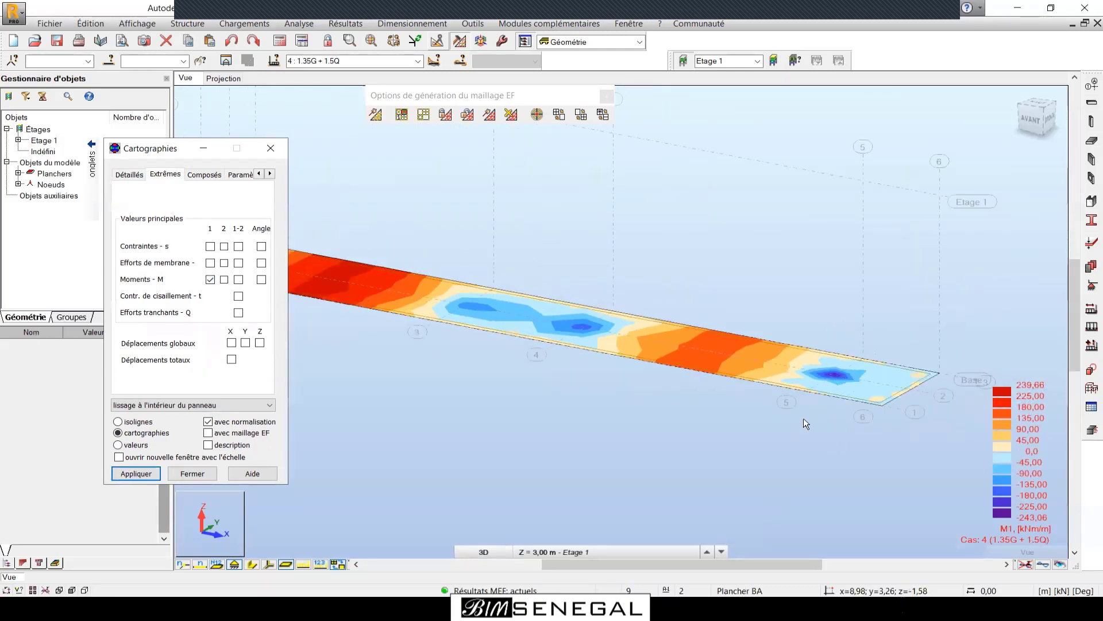
scroll(645, 347, down, 1)
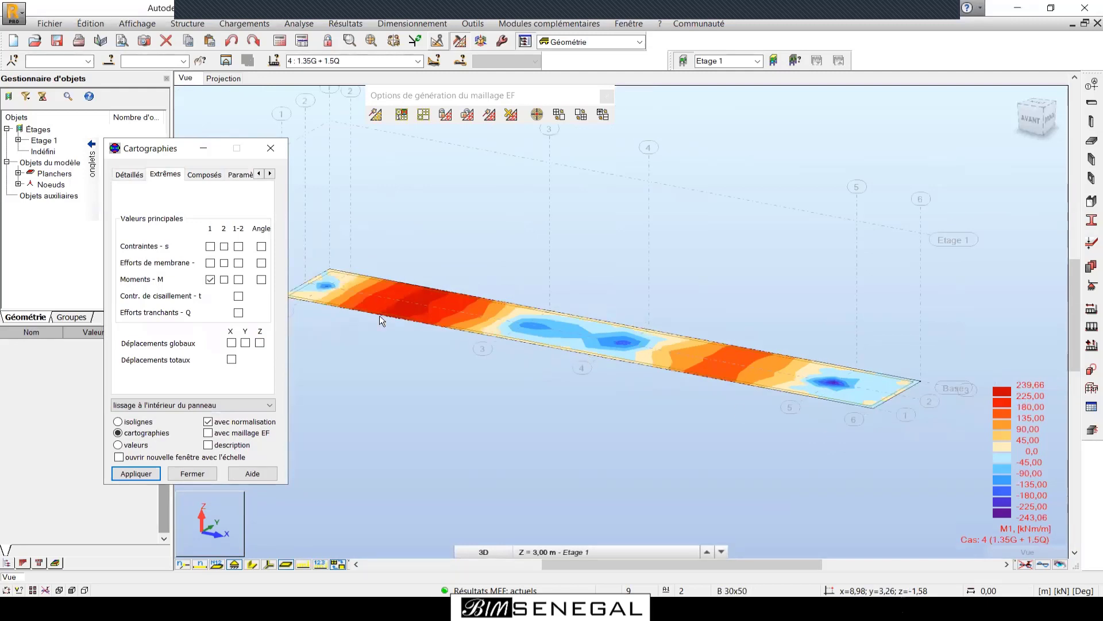
scroll(789, 374, up, 1)
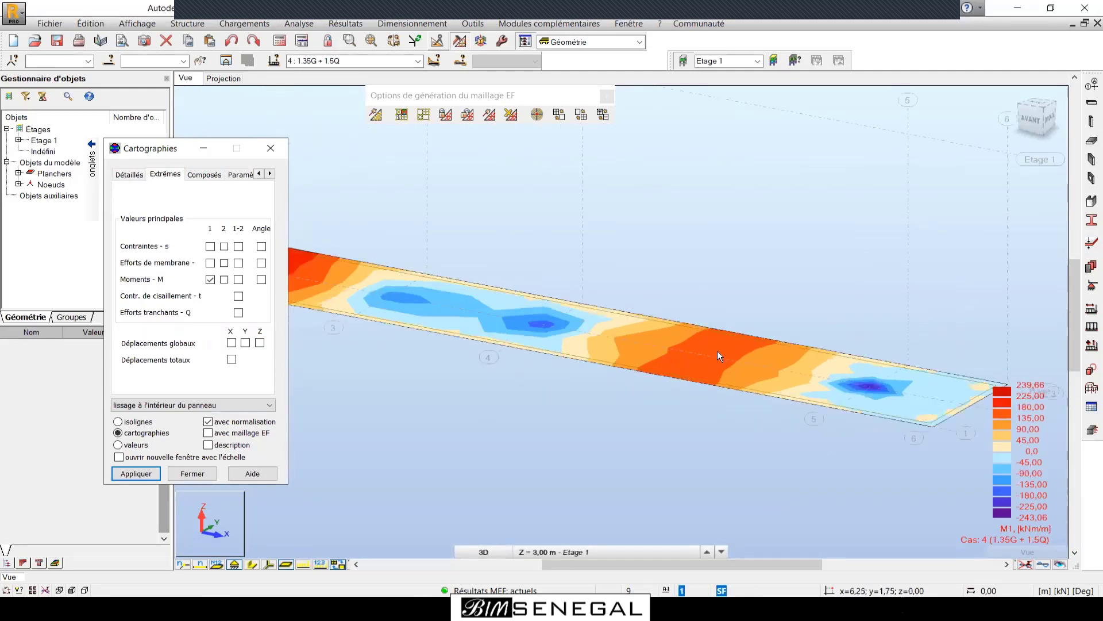
scroll(730, 376, up, 1)
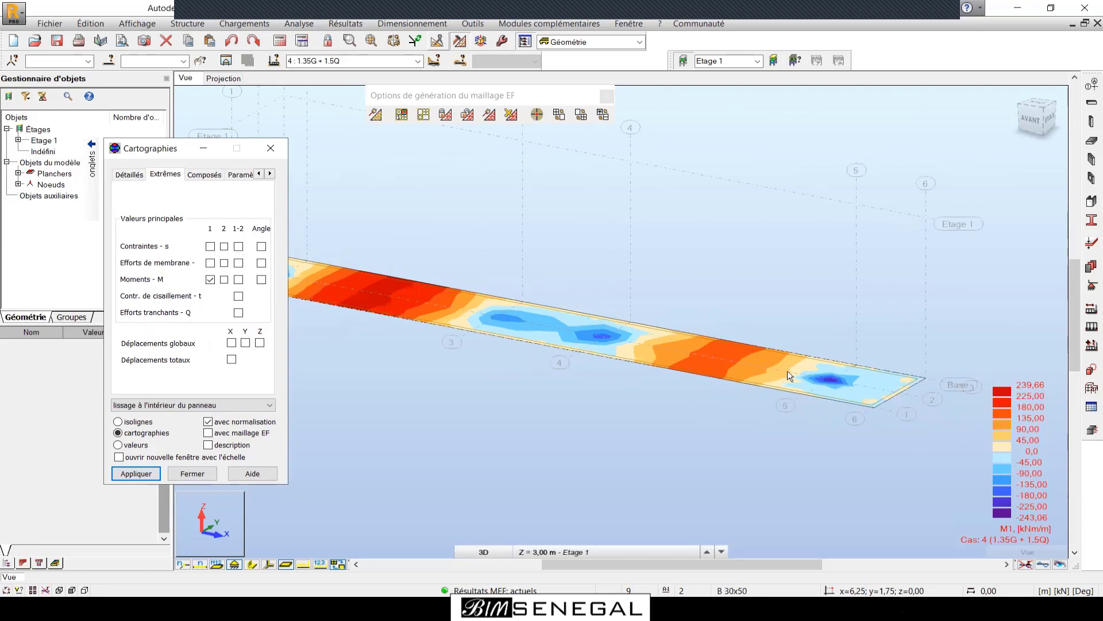
scroll(827, 378, down, 1)
scroll(430, 264, up, 1)
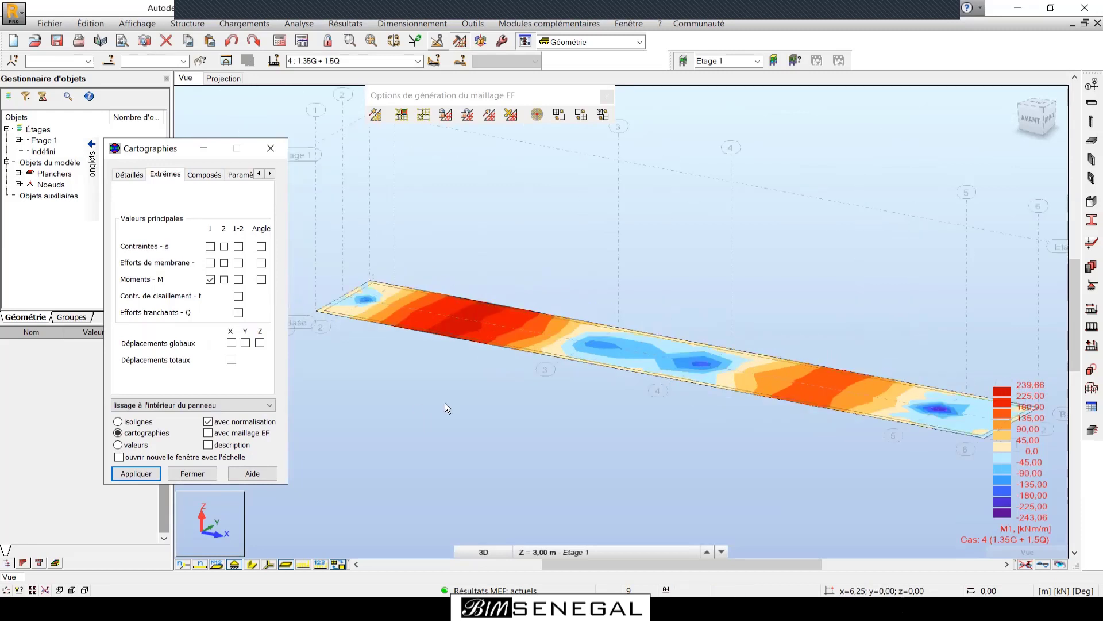
scroll(506, 346, down, 1)
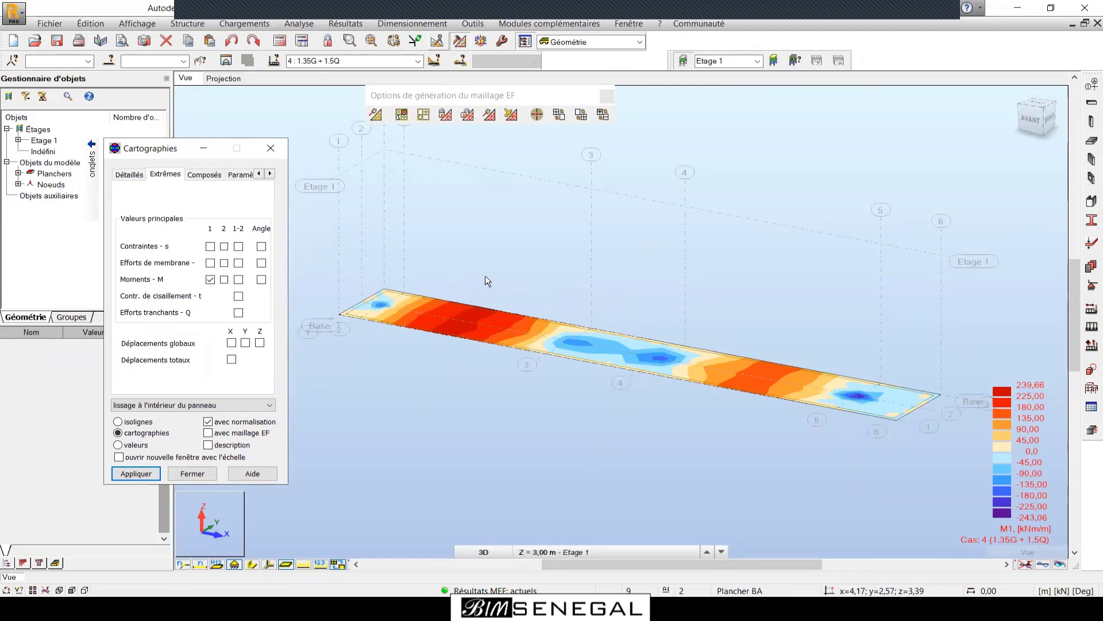
Define panel cut A - A1 parallel to the Z axis along the footing's centreline, from 0,00; 0,88; 0,00 to 12,50; 0,88; 0,00.
click(334, 25)
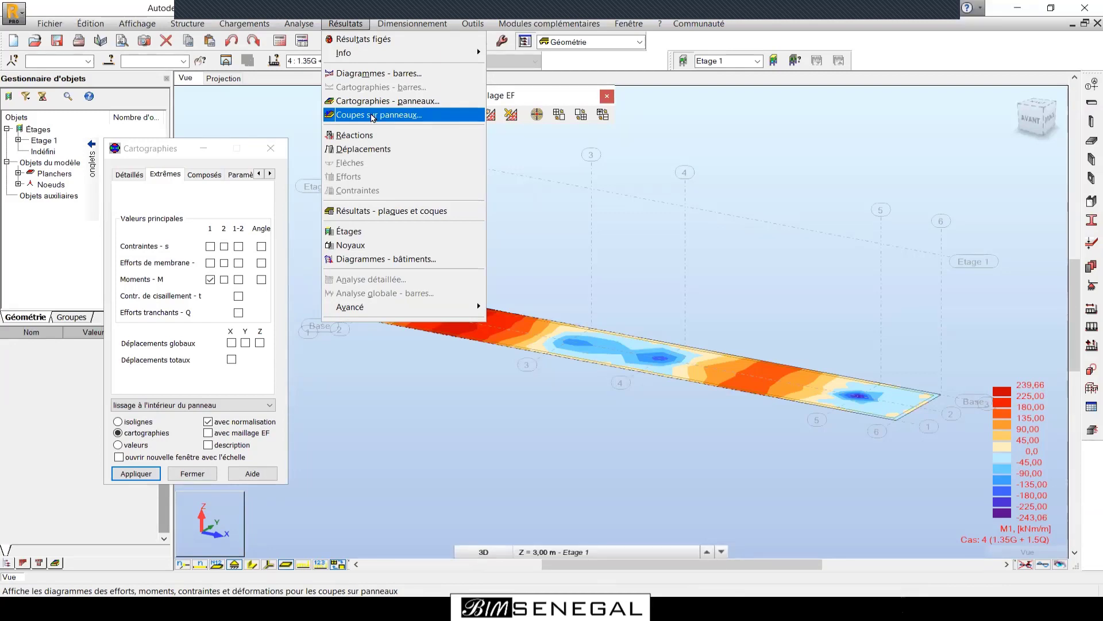
click(379, 115)
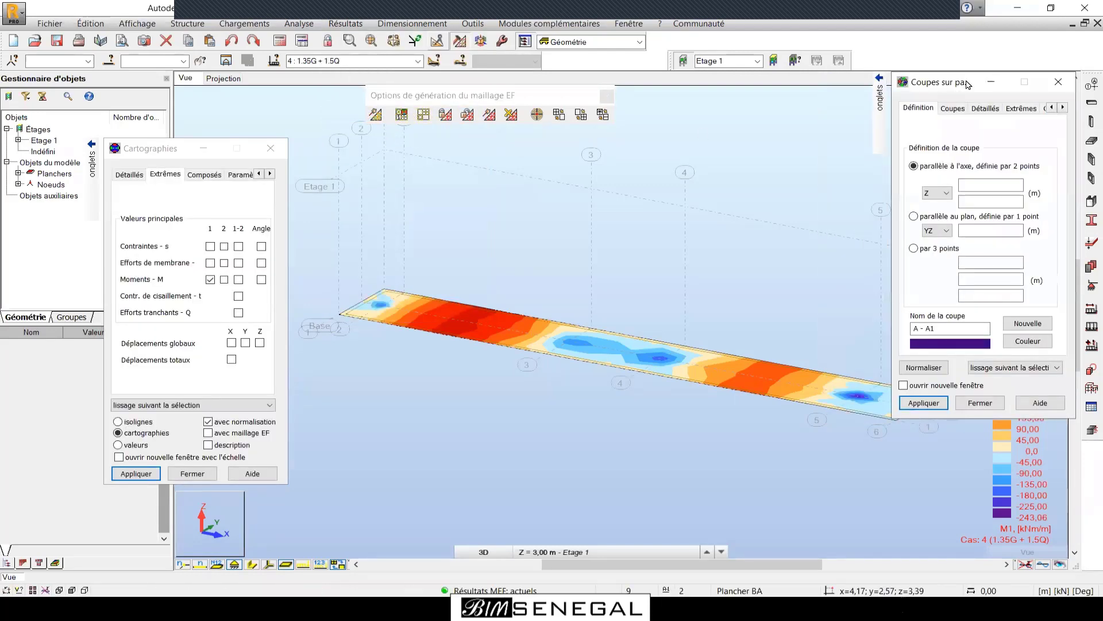
drag(968, 84, 199, 94)
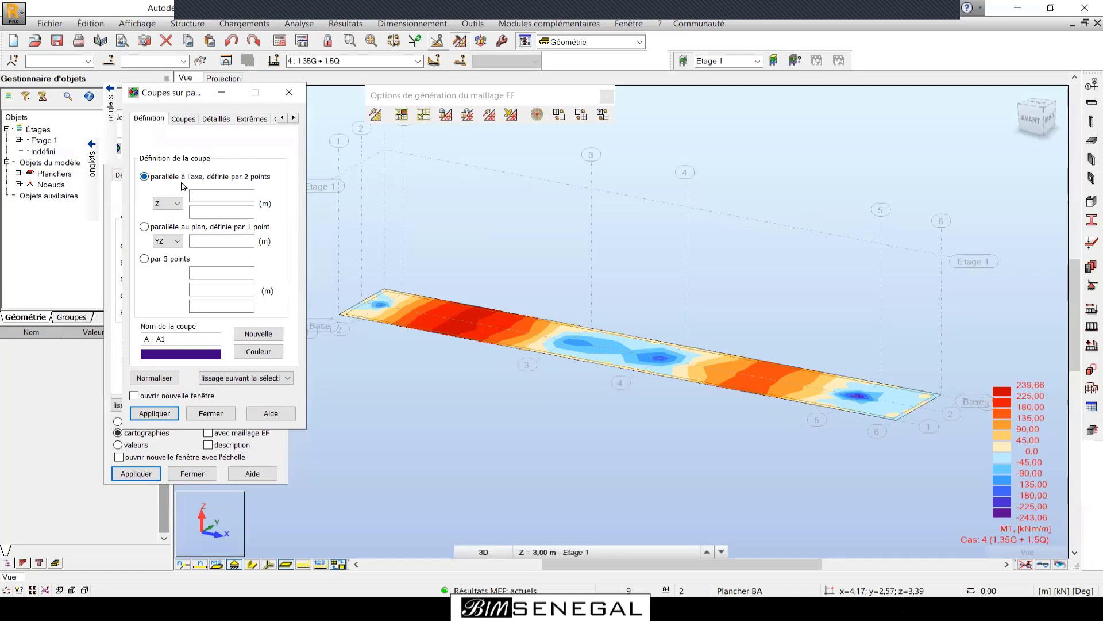
click(197, 197)
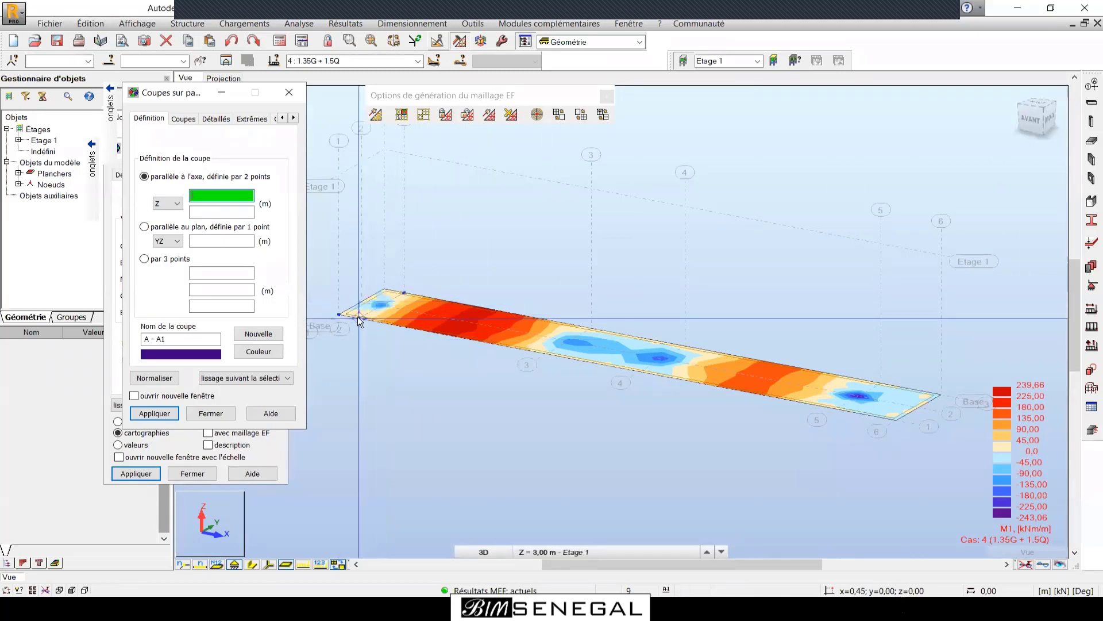
scroll(403, 308, up, 5)
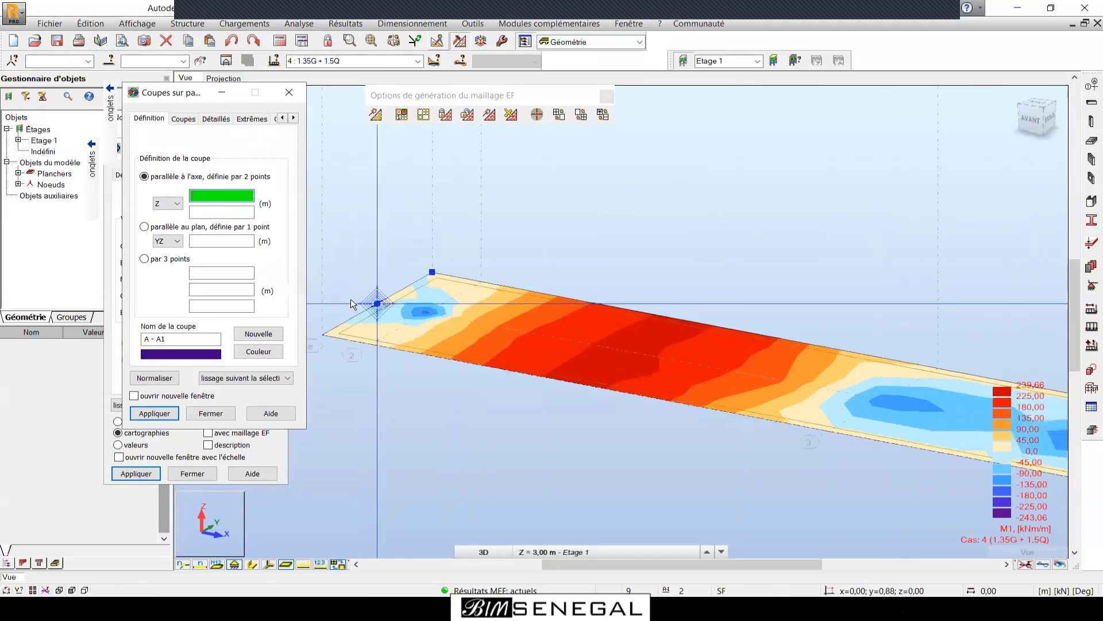
click(404, 308)
scroll(427, 377, down, 5)
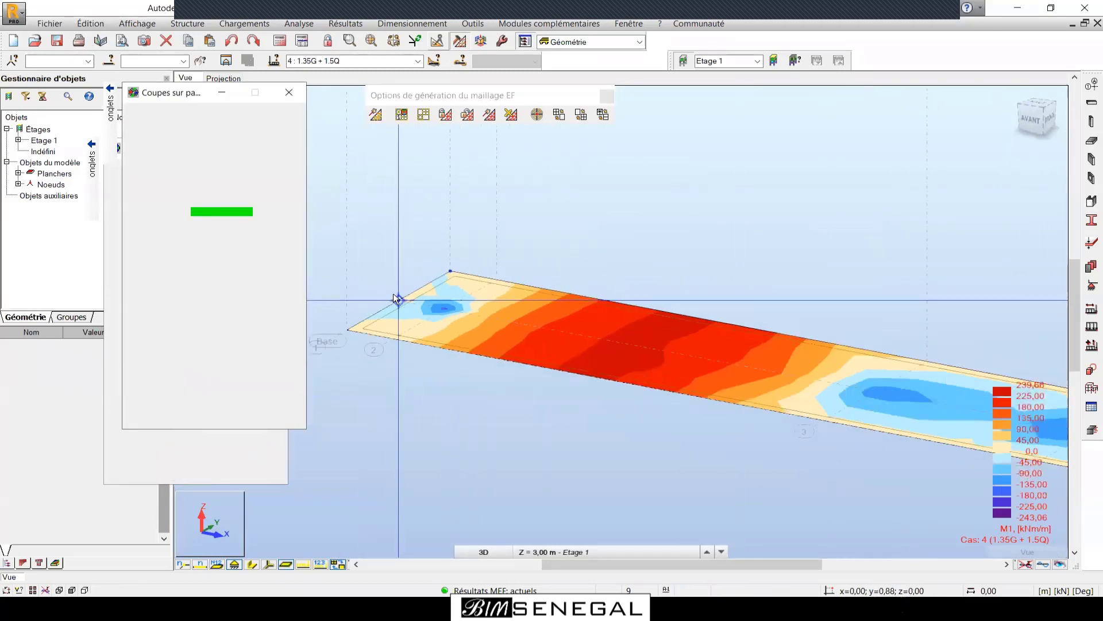
scroll(860, 382, up, 3)
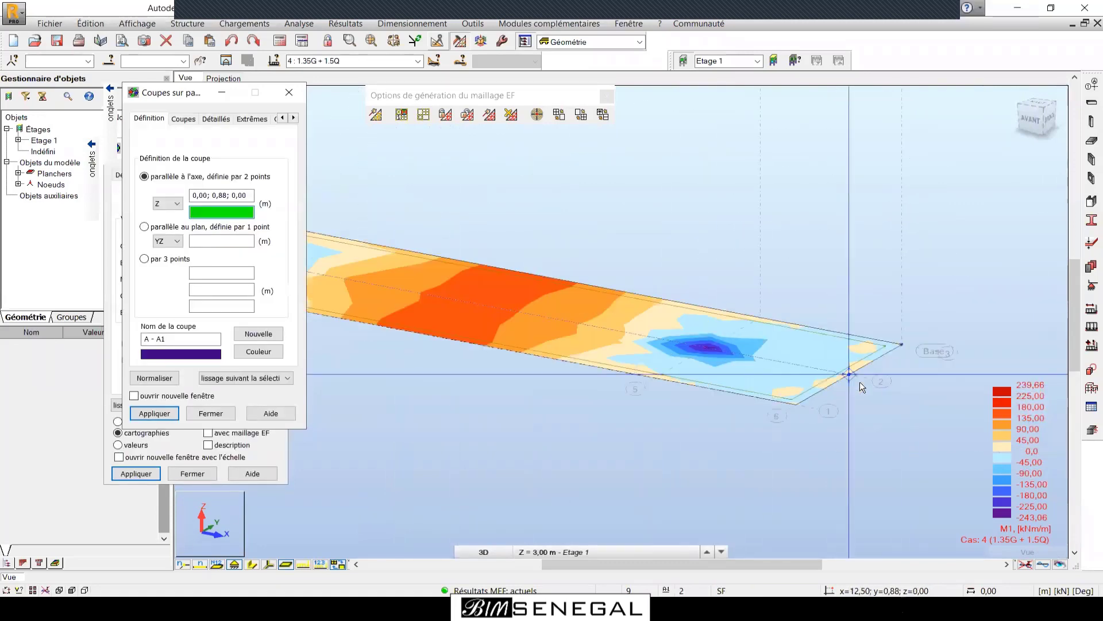
scroll(850, 376, up, 2)
click(854, 372)
scroll(937, 436, down, 5)
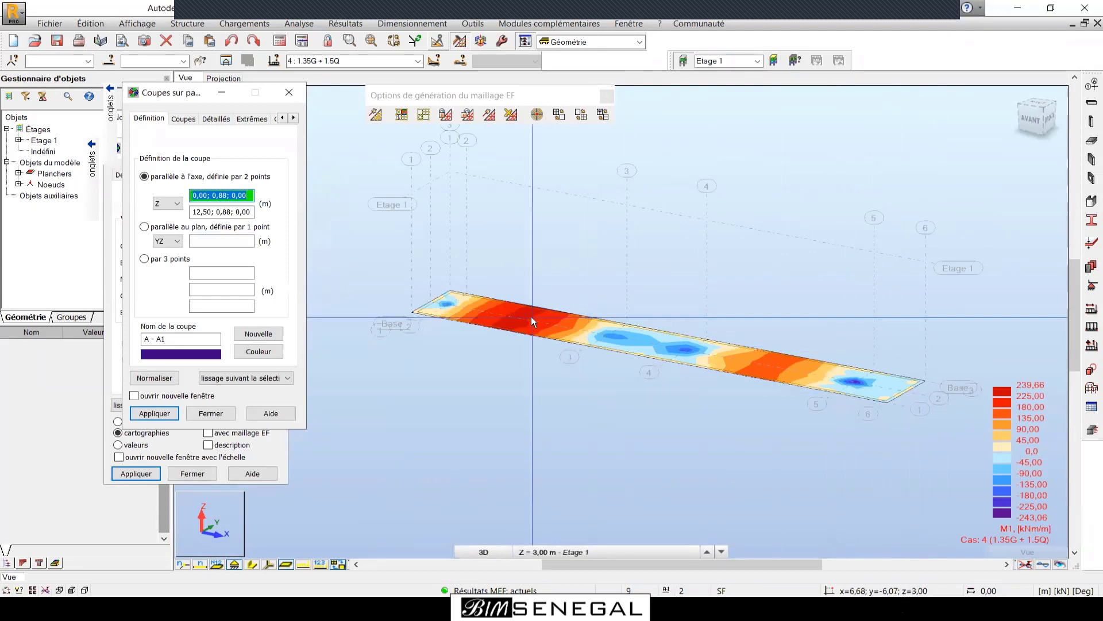
Set the colour of panel cut A - A1 to orange and display its diagram on the footing.
scroll(889, 391, up, 2)
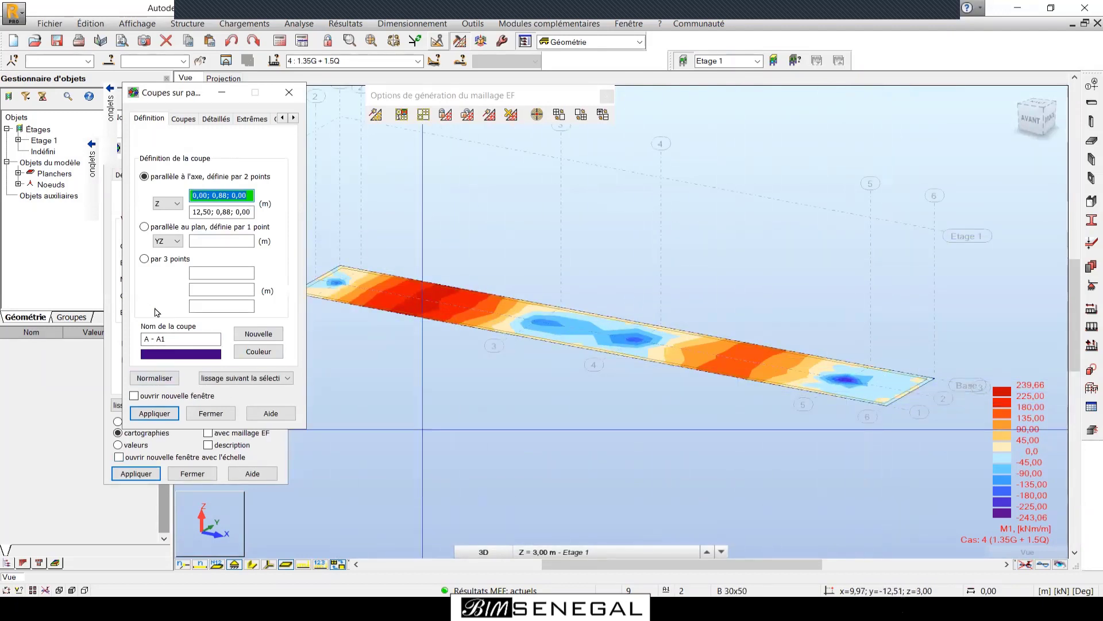
click(246, 359)
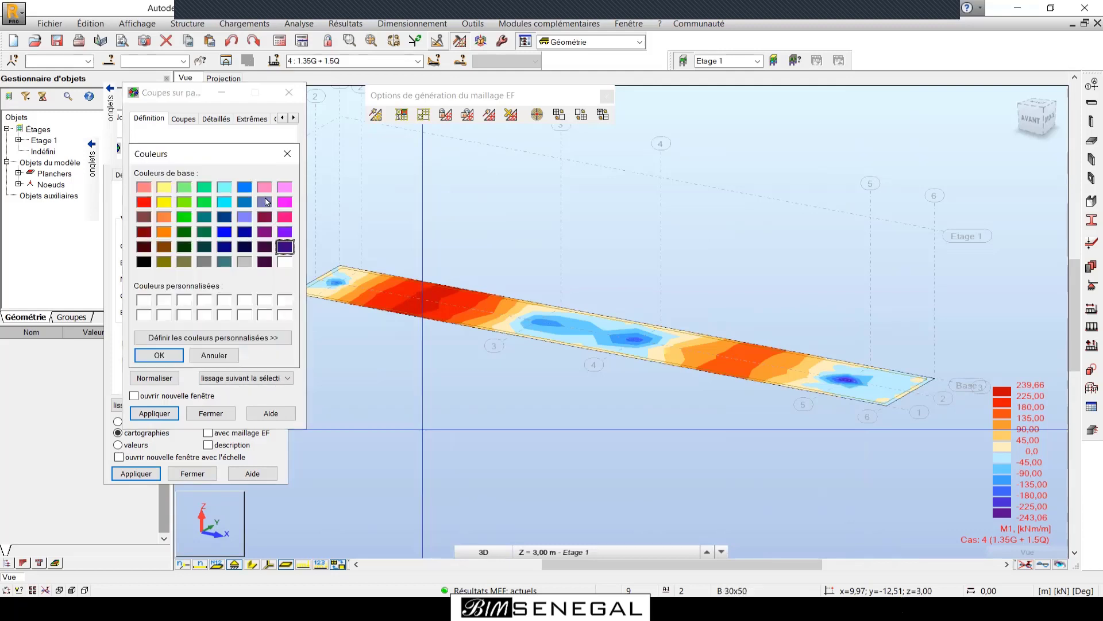
click(183, 235)
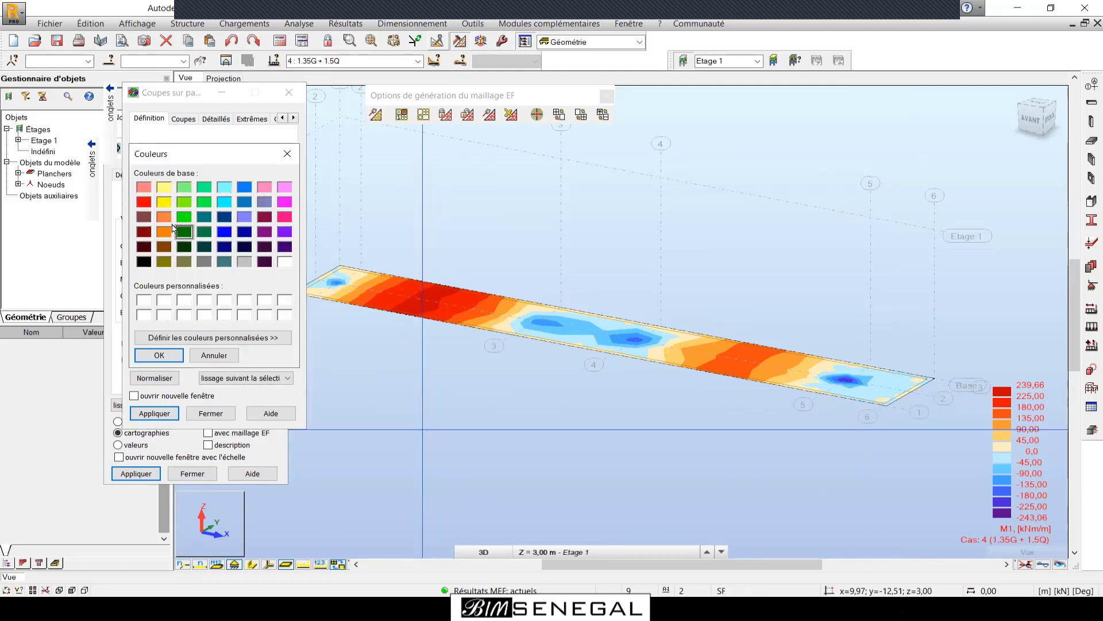
click(164, 233)
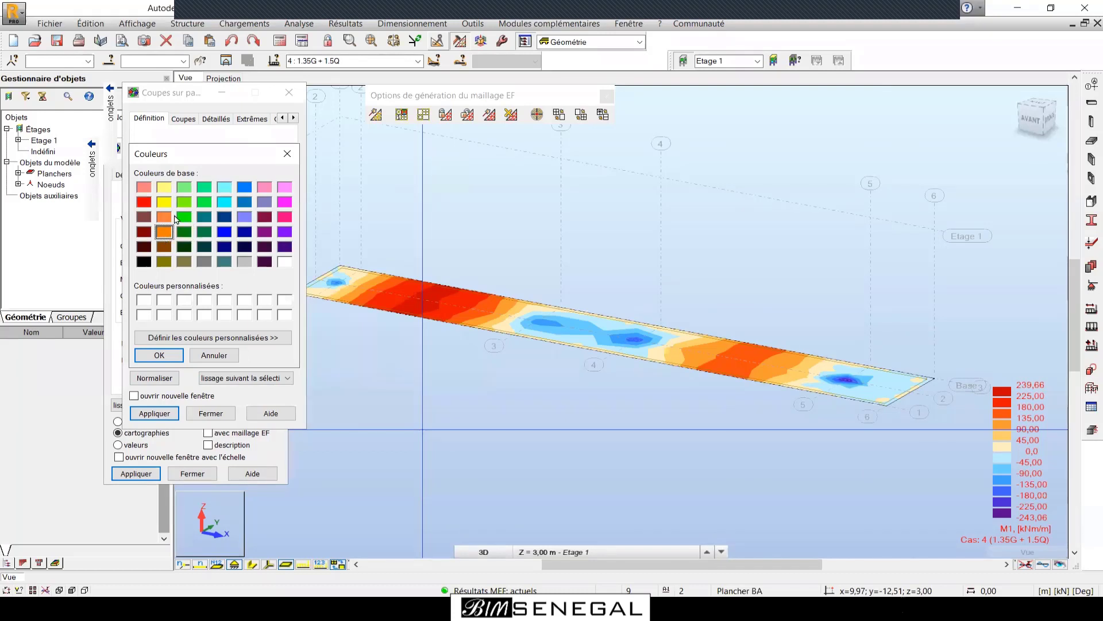
click(166, 355)
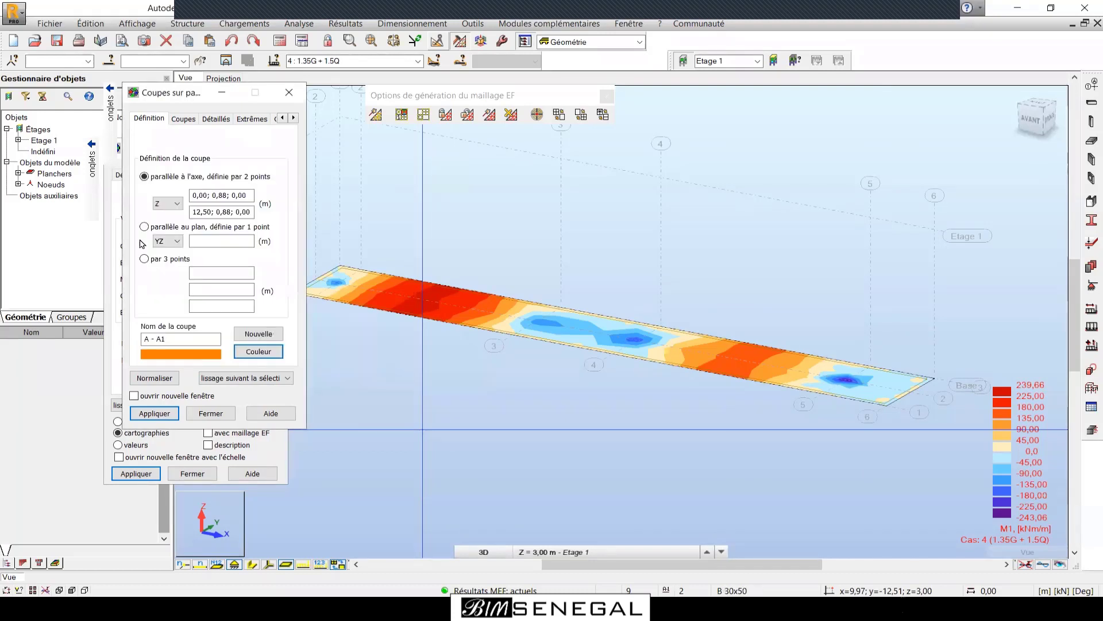
click(154, 414)
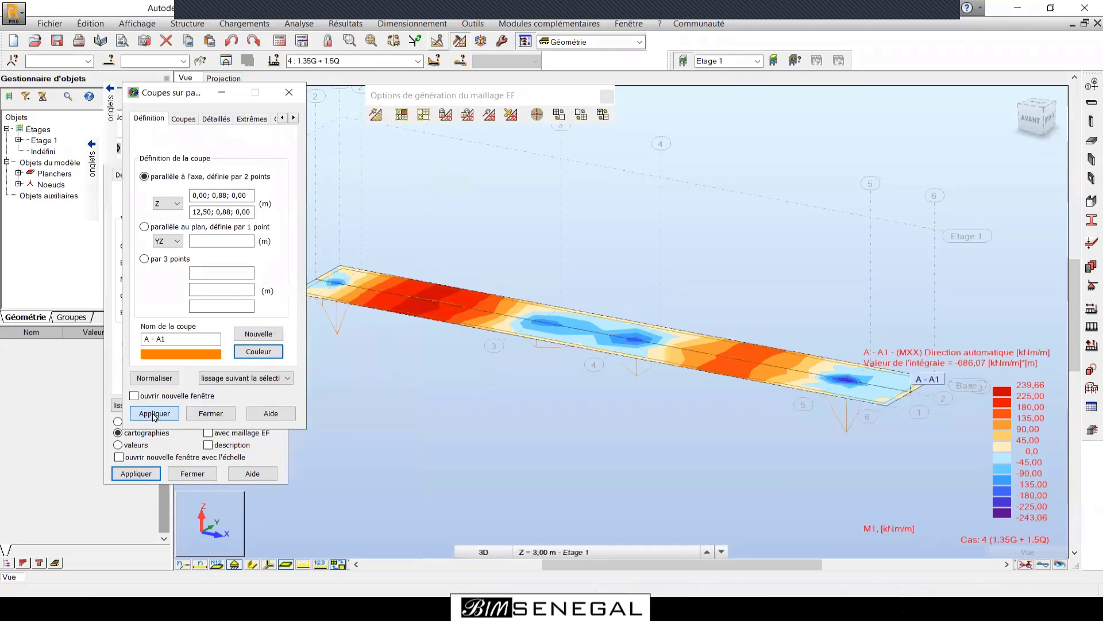
View the footing from the front and plot the extreme principal moment M1 along cut A - A1.
click(1053, 123)
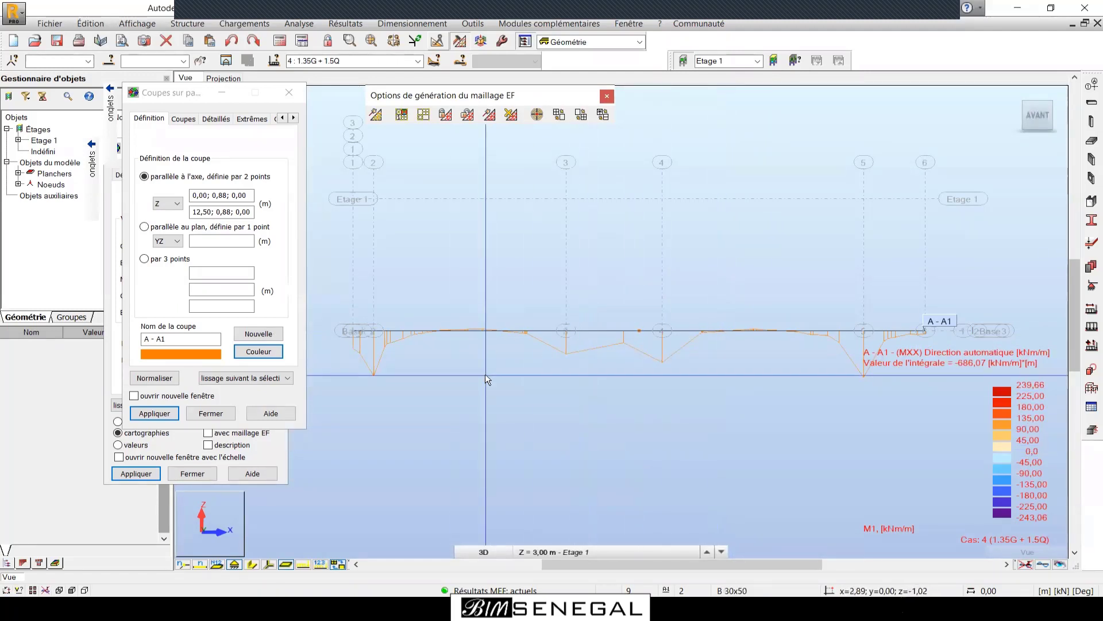
click(253, 119)
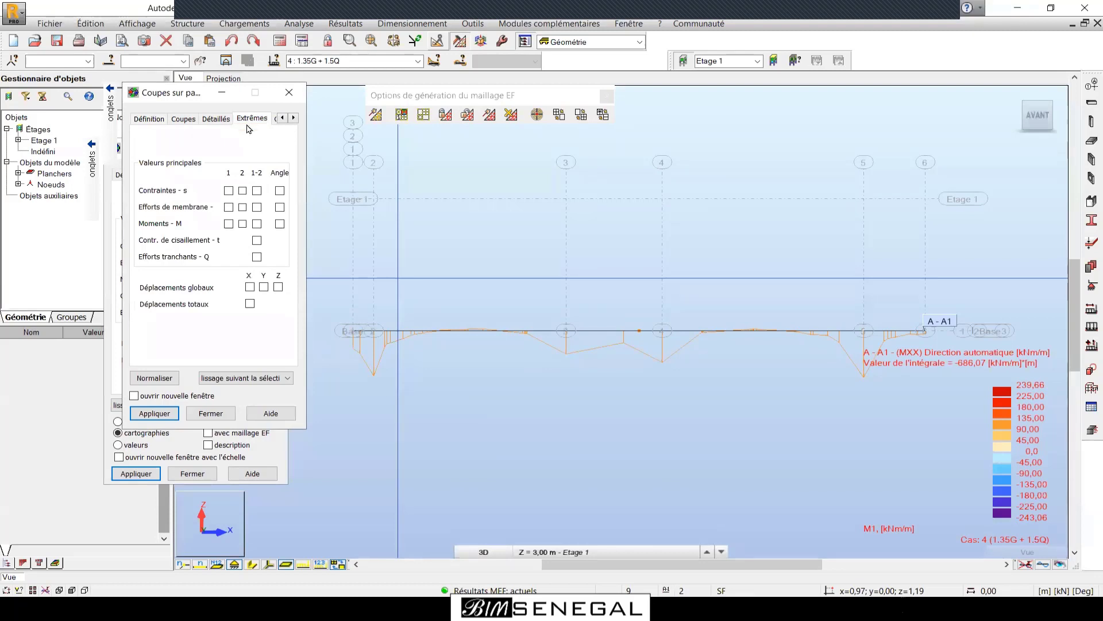
click(229, 225)
click(154, 414)
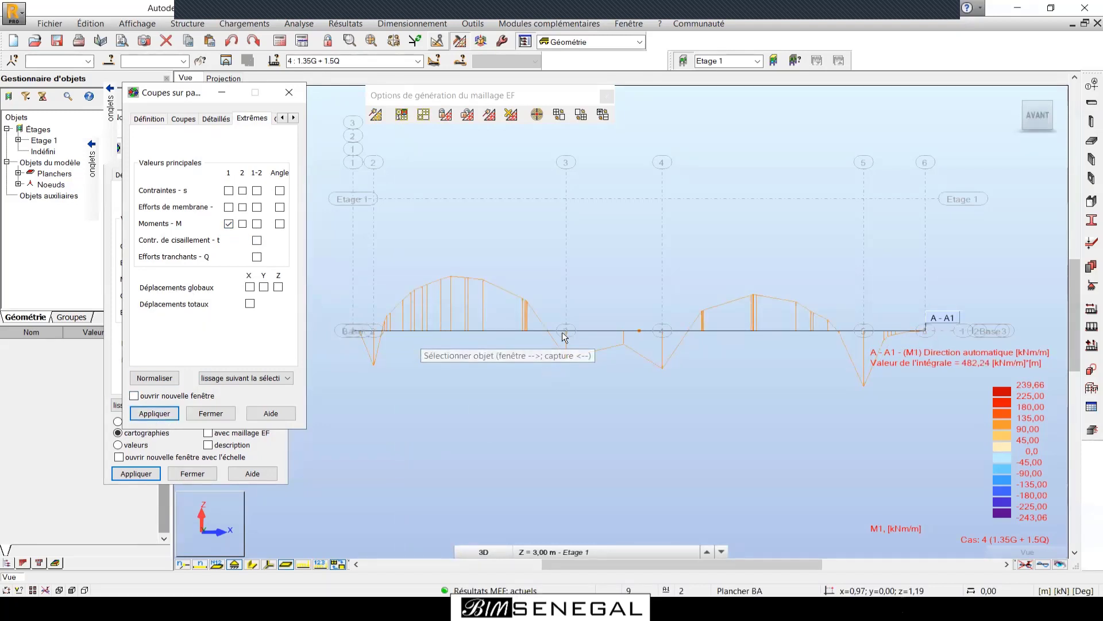
Switch to the S1 - Semelle Filante PARTIE 1 PDF in Nitro Pro to compare with its theoretical moment diagram.
key(alt+Tab)
key(alt+Tab)
key(alt+Tab)
key(alt+Tab)
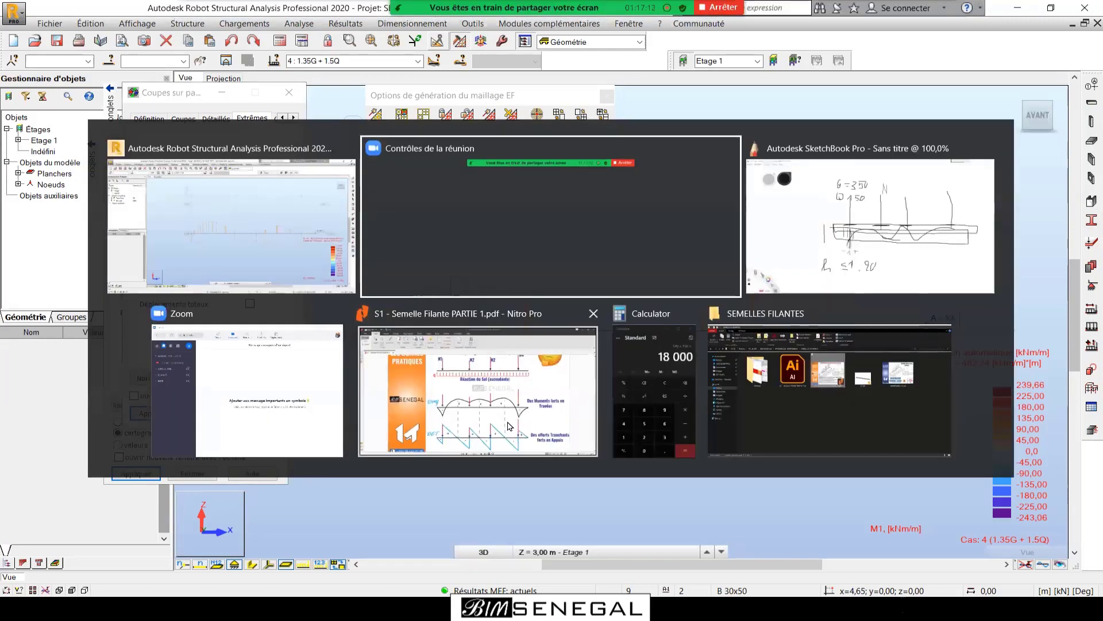
Switch to Robot Structural Analysis and set the smoothing of the panel-cut results to "lissage global".
key(alt+Tab)
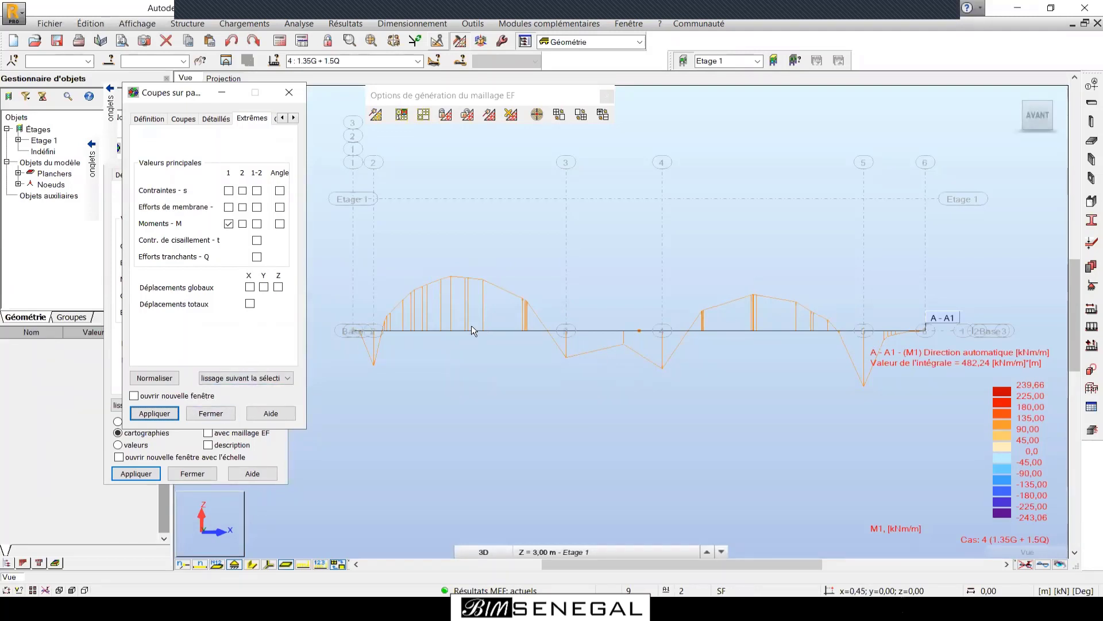
click(286, 379)
scroll(466, 303, up, 2)
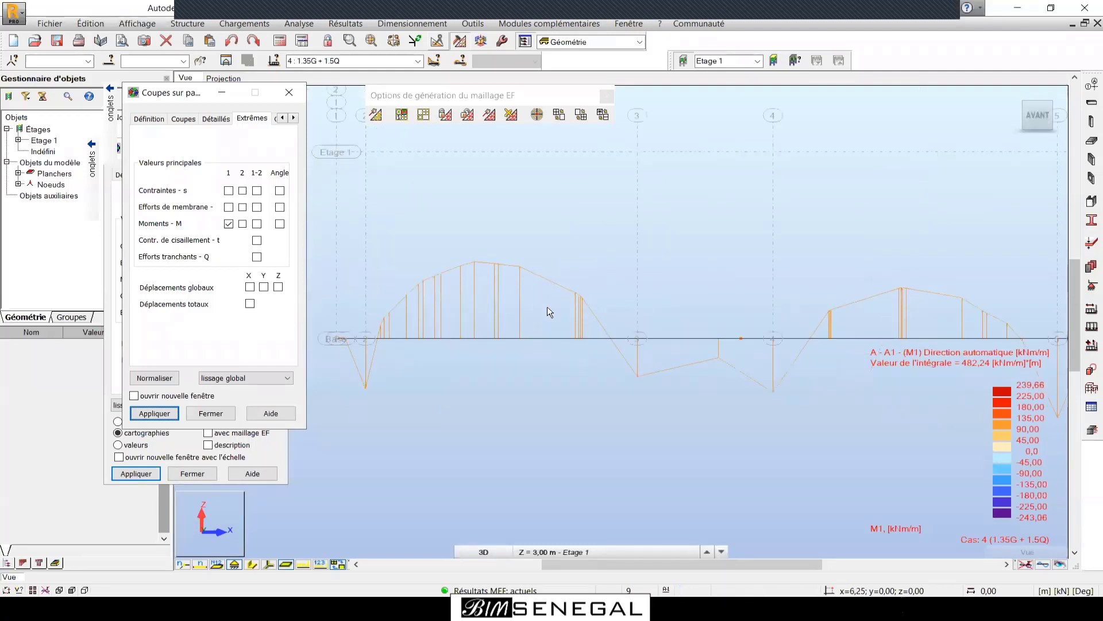
scroll(428, 340, down, 2)
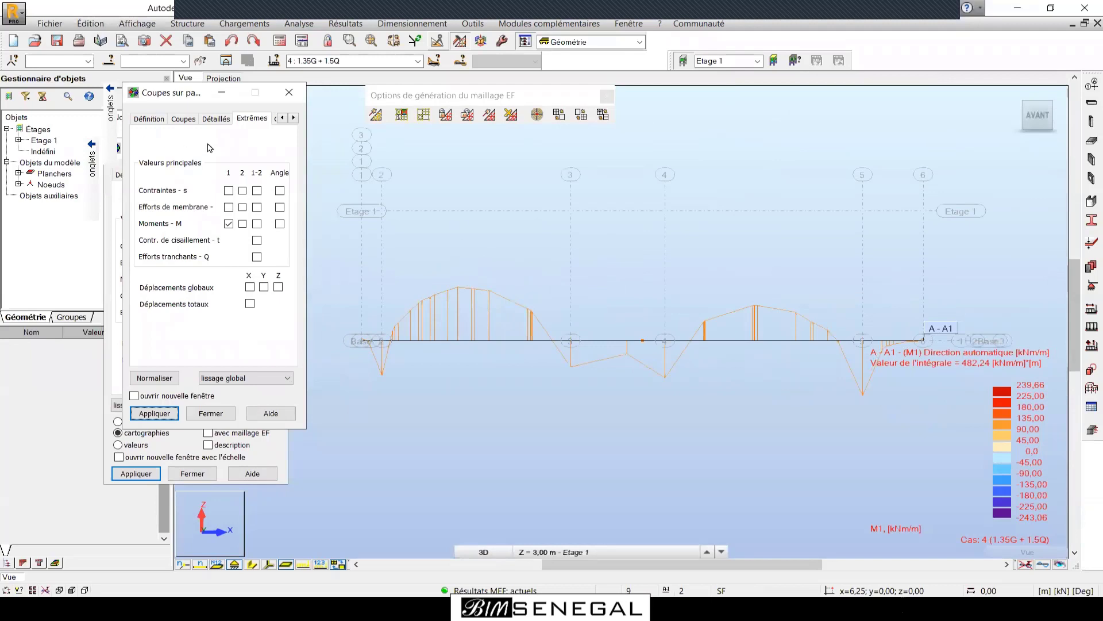
Display the panel-cut moment diagram with value descriptions and a uniform fill ("description", "Uniforme").
click(217, 119)
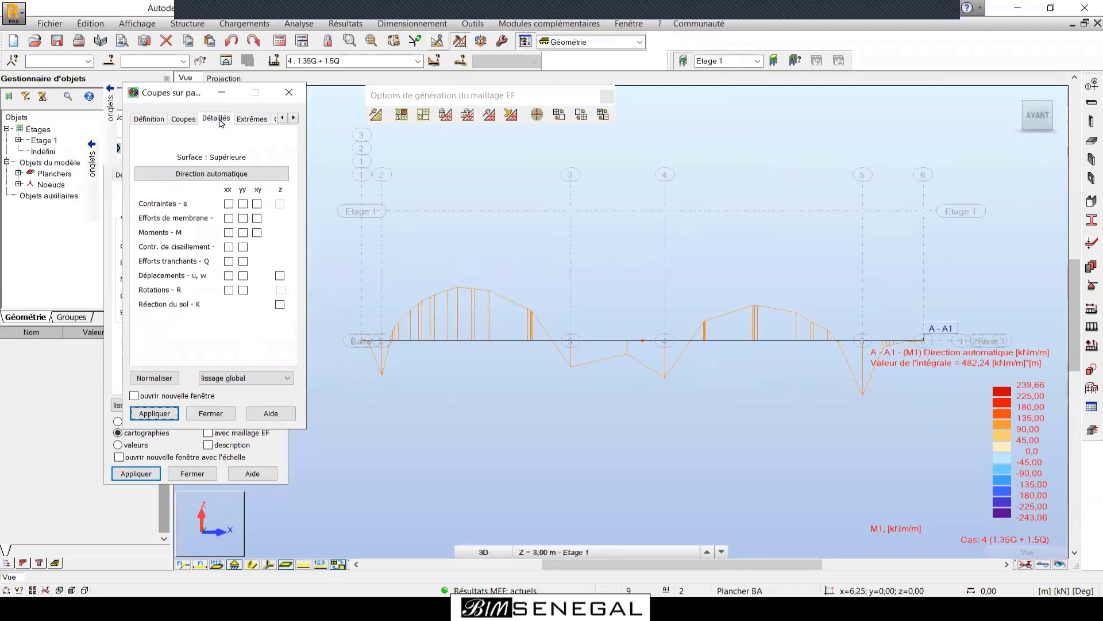
click(293, 117)
click(253, 118)
mouse_move(107, 120)
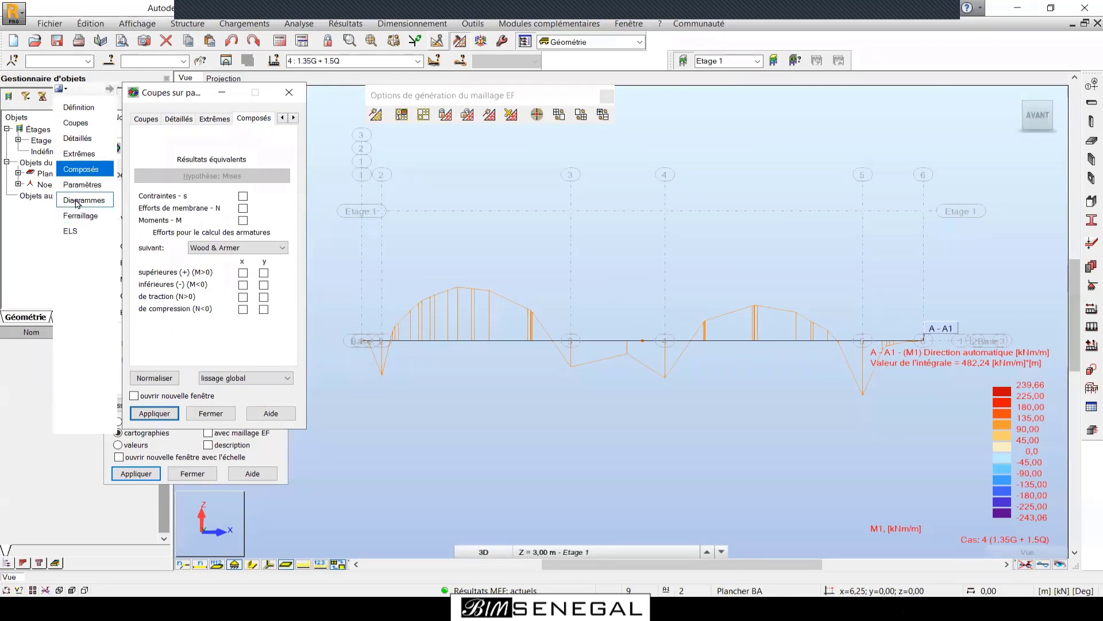
click(94, 200)
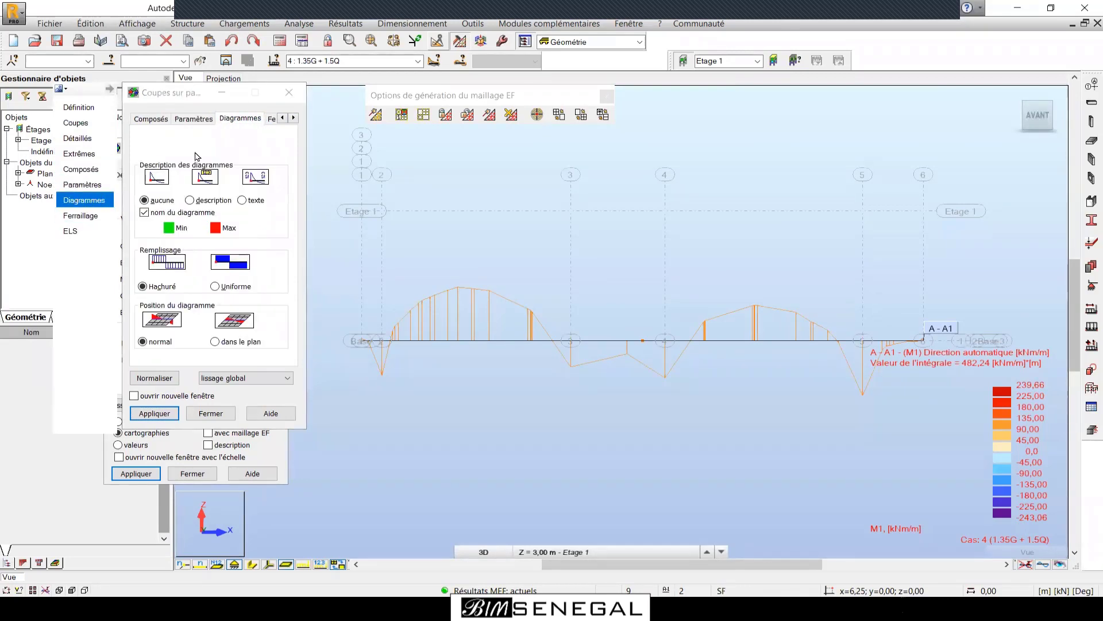
click(190, 200)
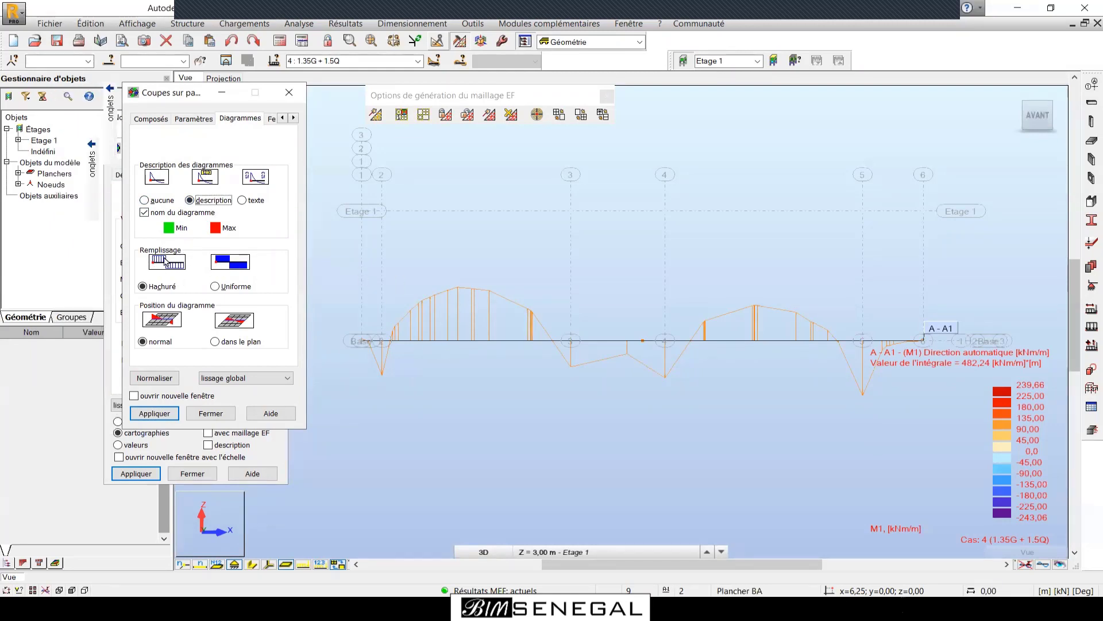
click(221, 290)
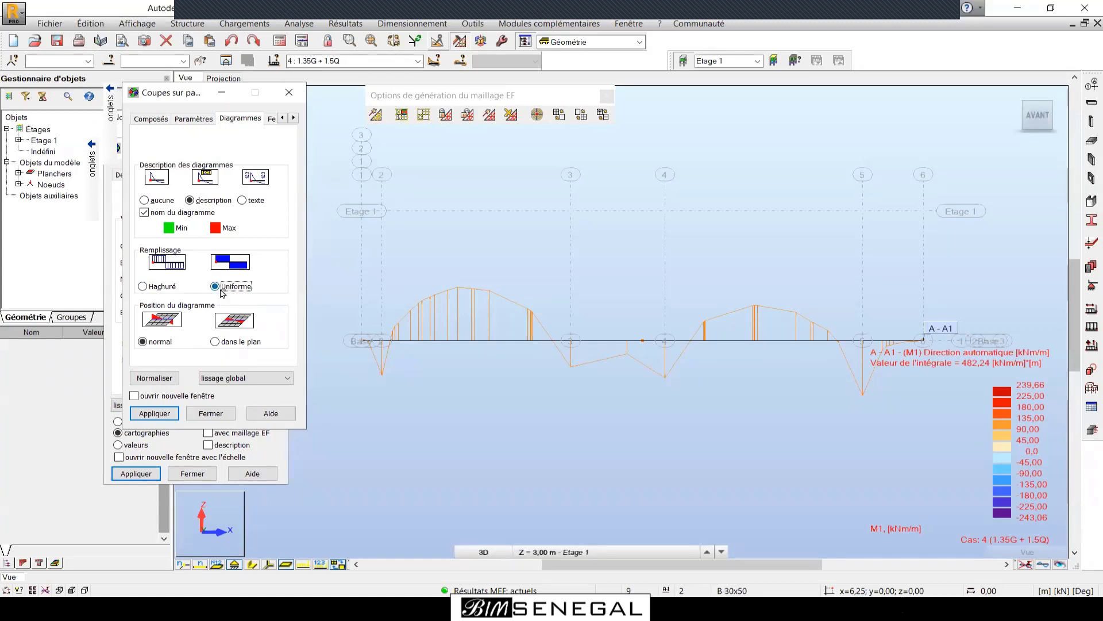
click(155, 413)
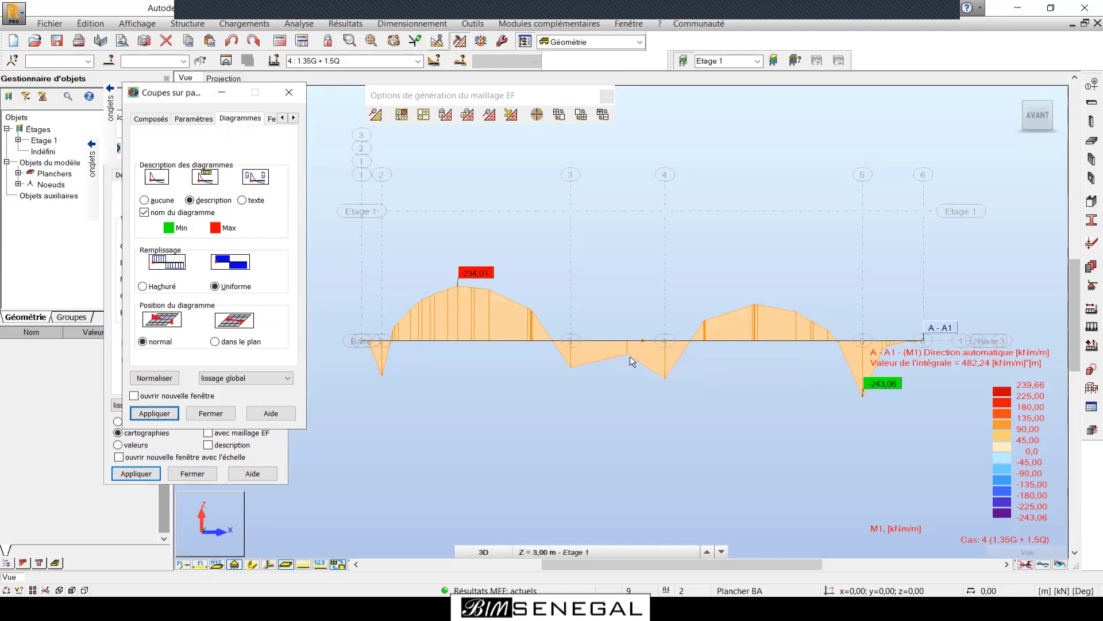
Compare the moment diagram with the DMF and DET sketches in the Semelle Filante PDF in Nitro Pro, and return to Robot.
key(alt+Tab)
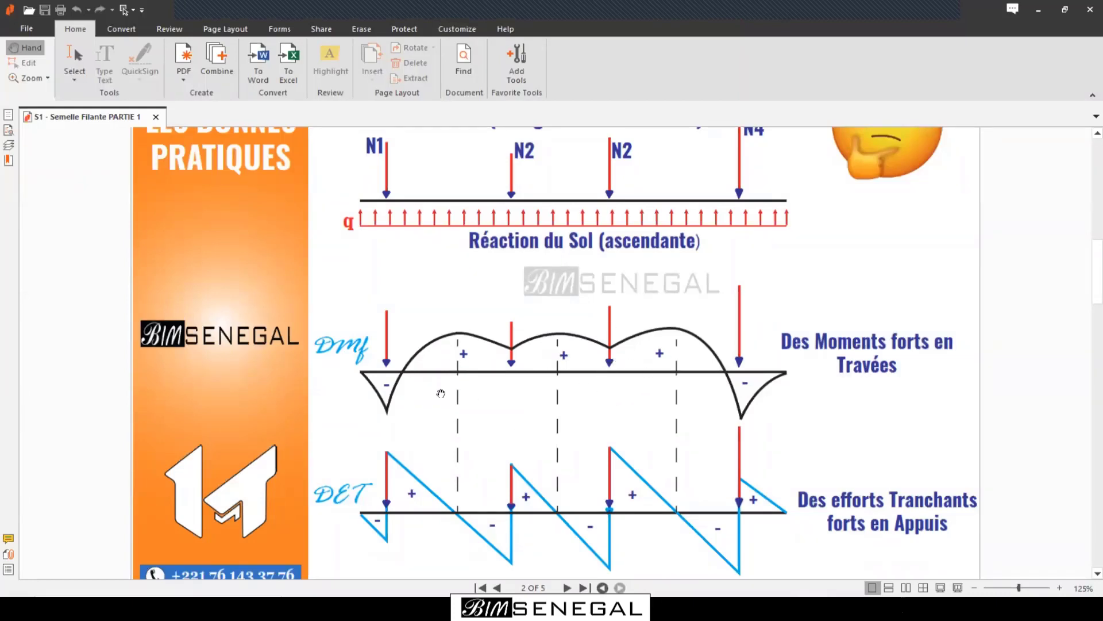
key(alt+Tab)
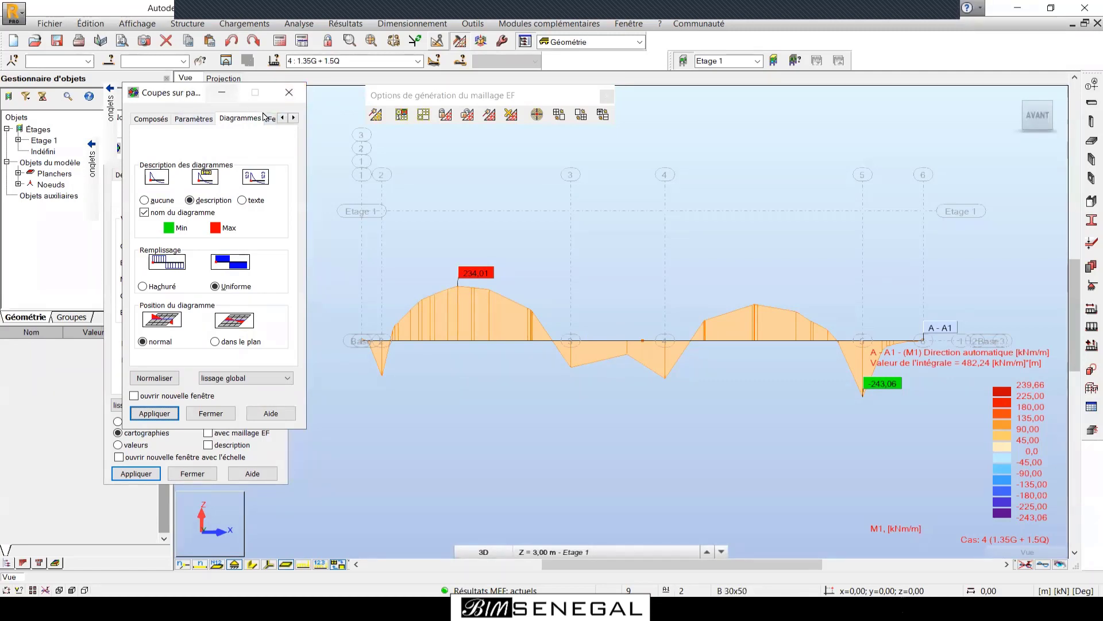
Display the detailed shear force diagram (Efforts tranchants - Q) in the xx direction on cut A - A1.
click(293, 119)
click(293, 119)
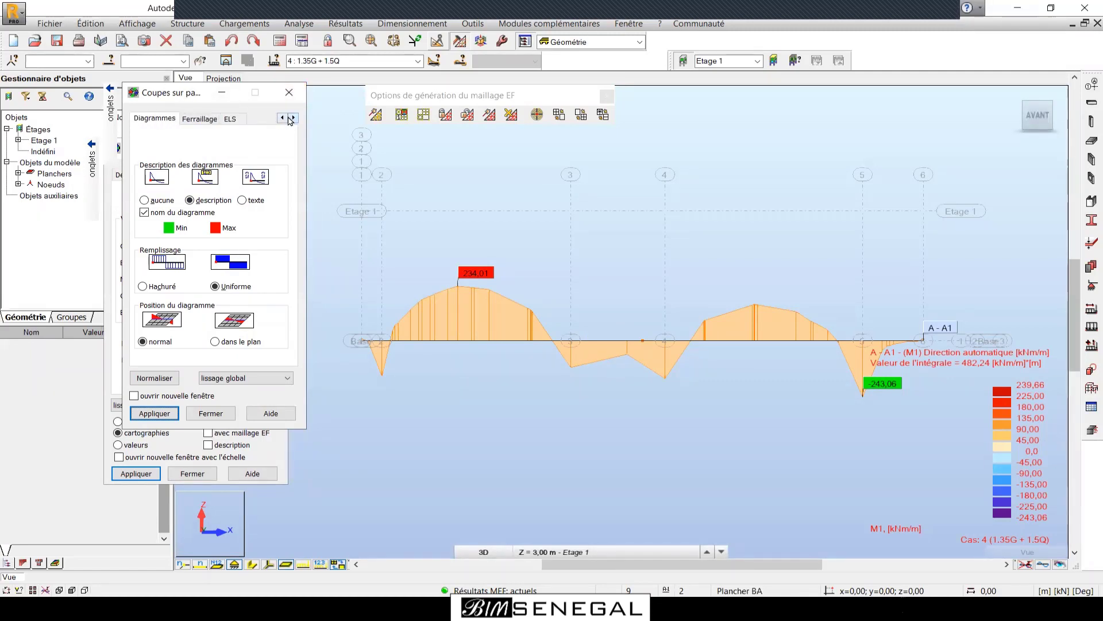
click(205, 120)
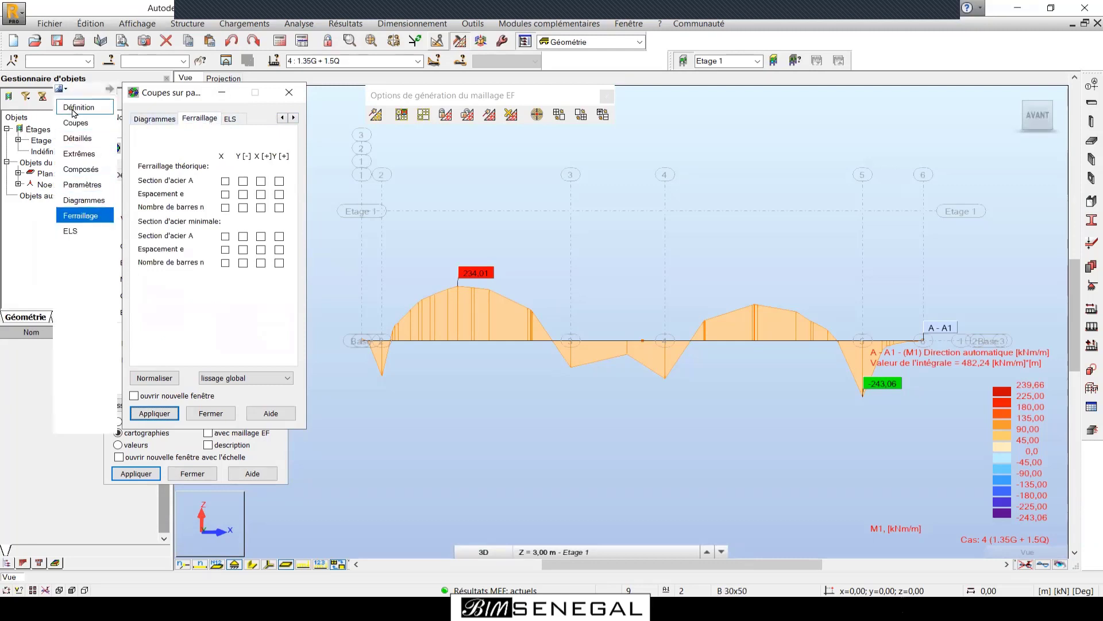
click(79, 107)
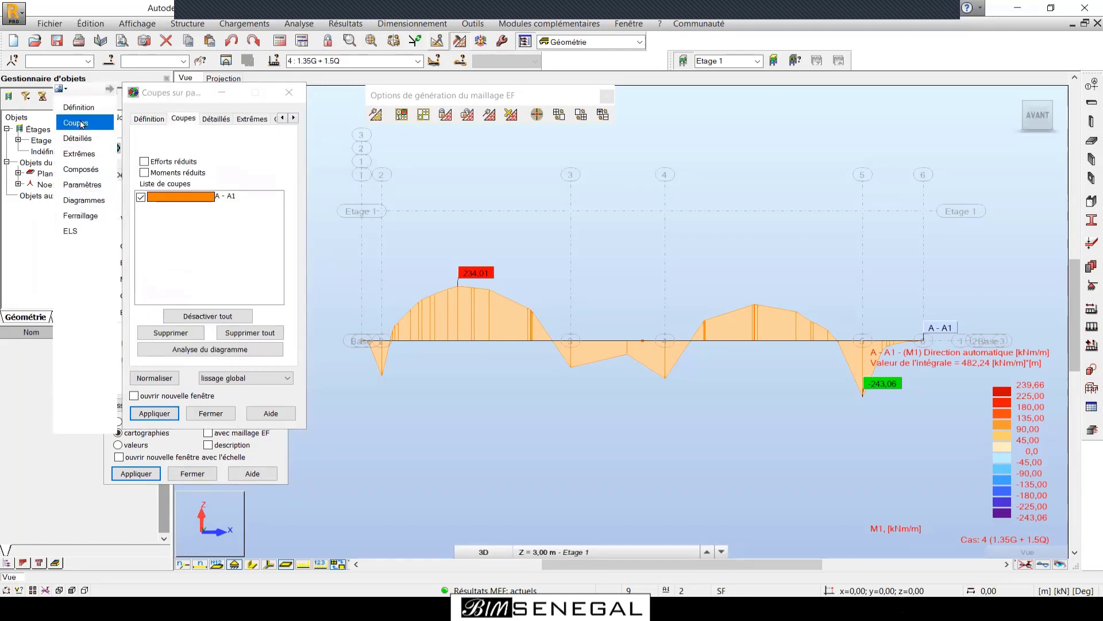
click(80, 153)
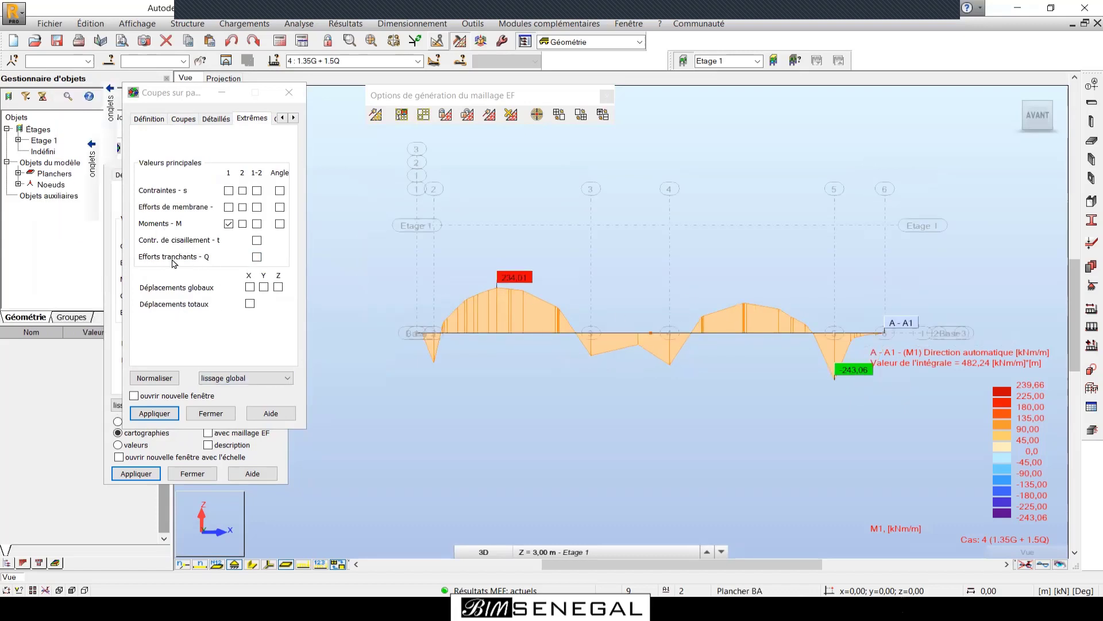
click(216, 118)
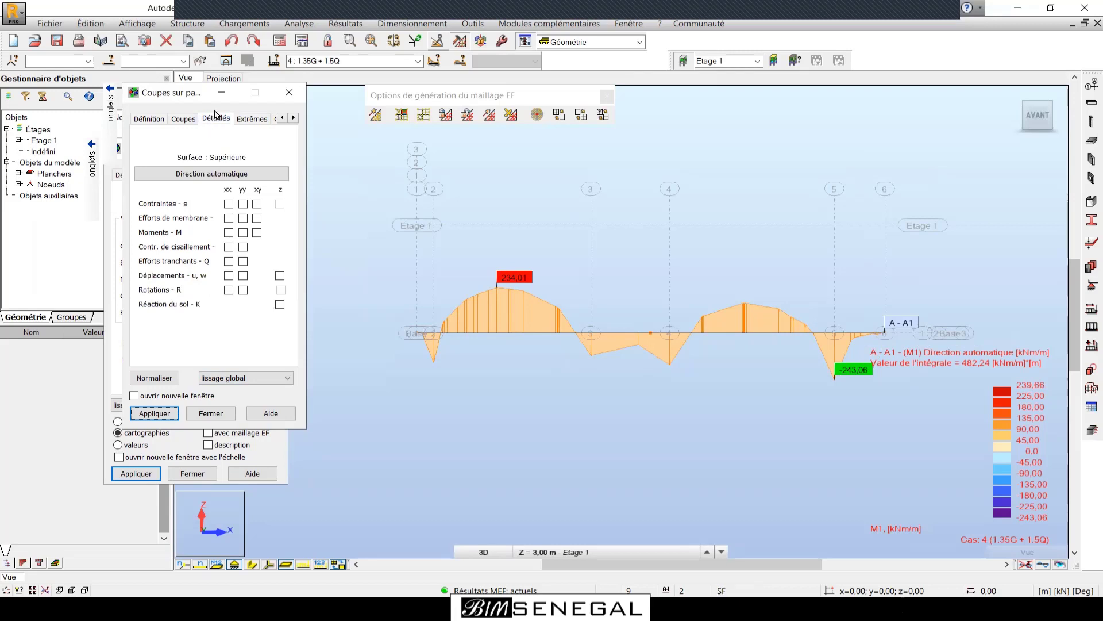
click(230, 262)
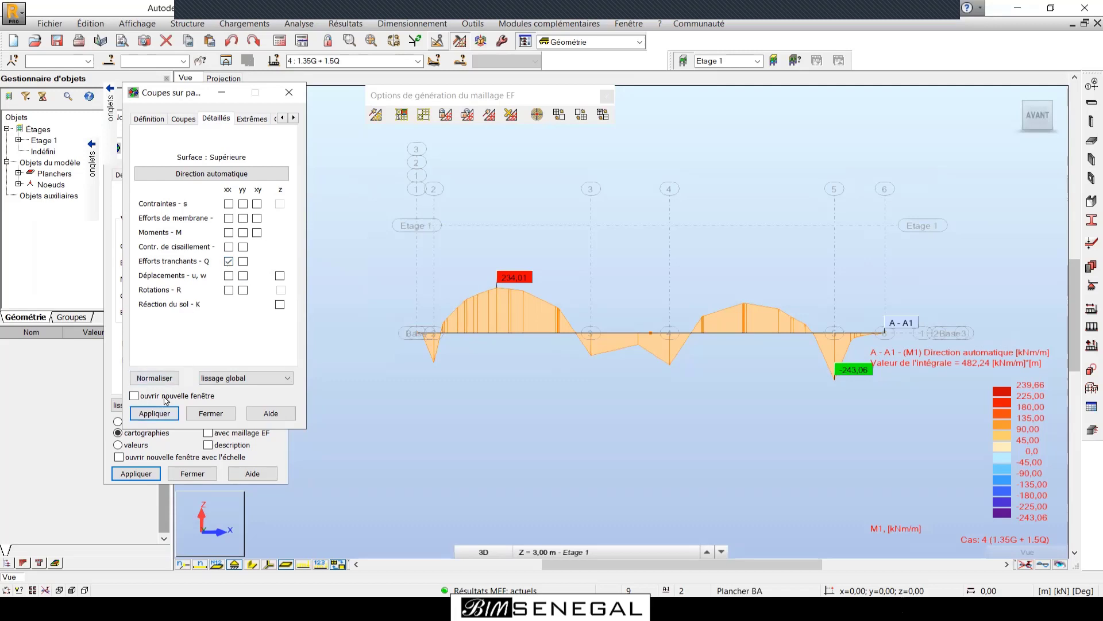
click(145, 413)
Set the smoothing to "sans lissage" and display the shear force Q in the yy direction on the cut.
click(242, 378)
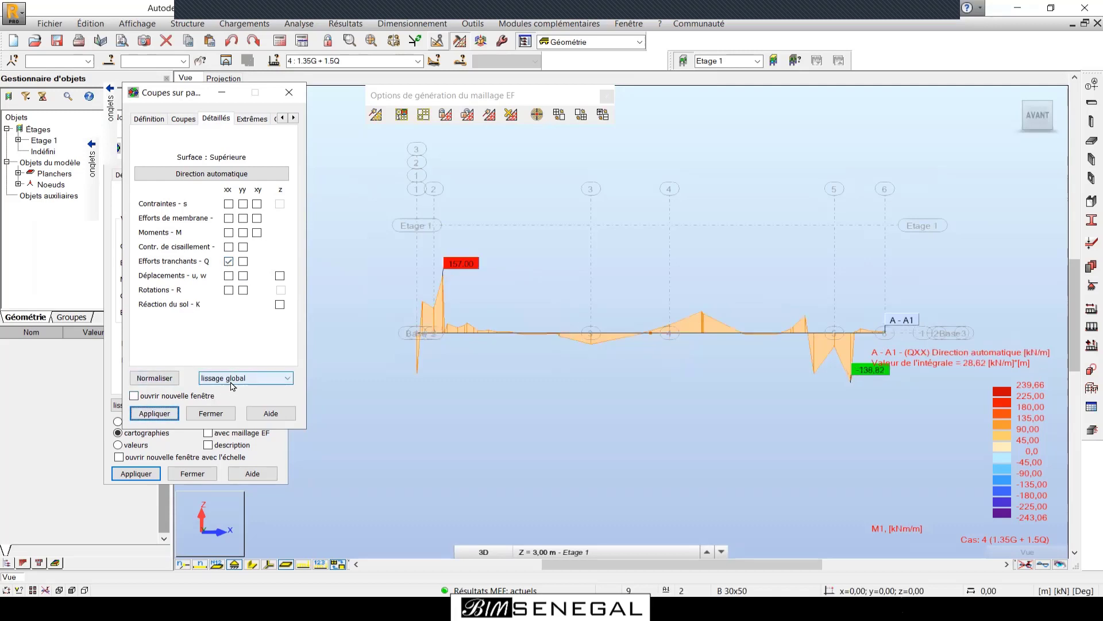
click(224, 391)
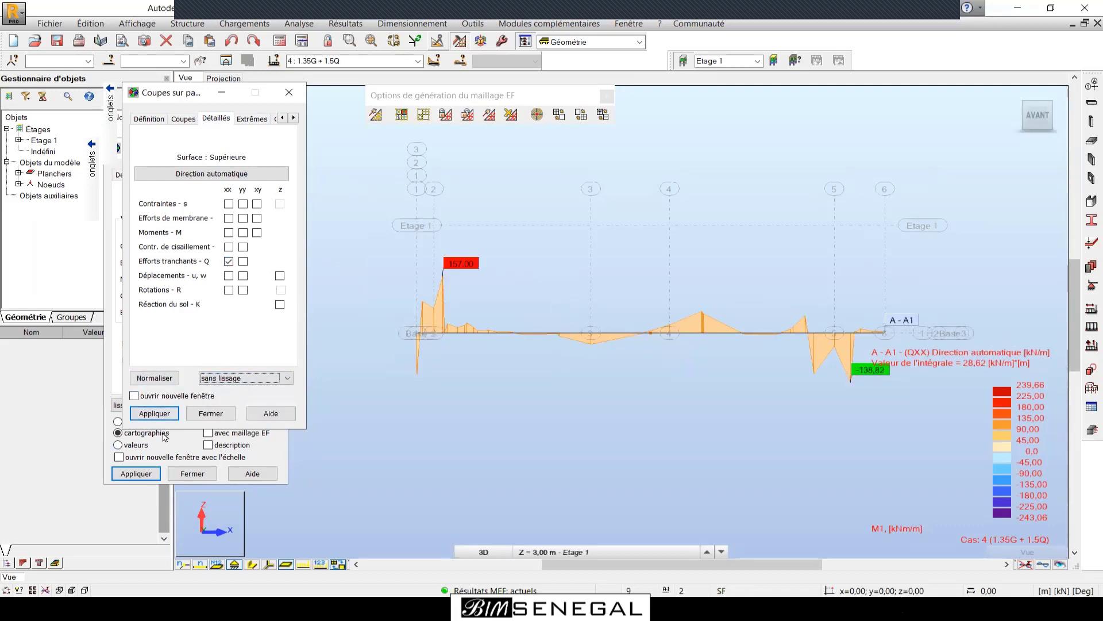
click(154, 413)
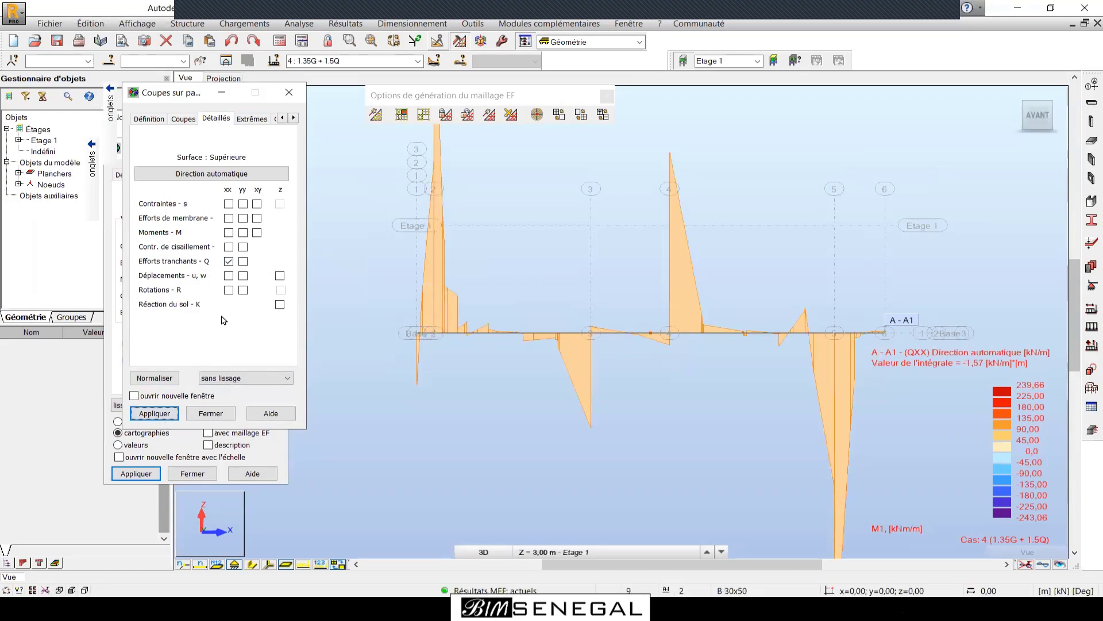
click(242, 262)
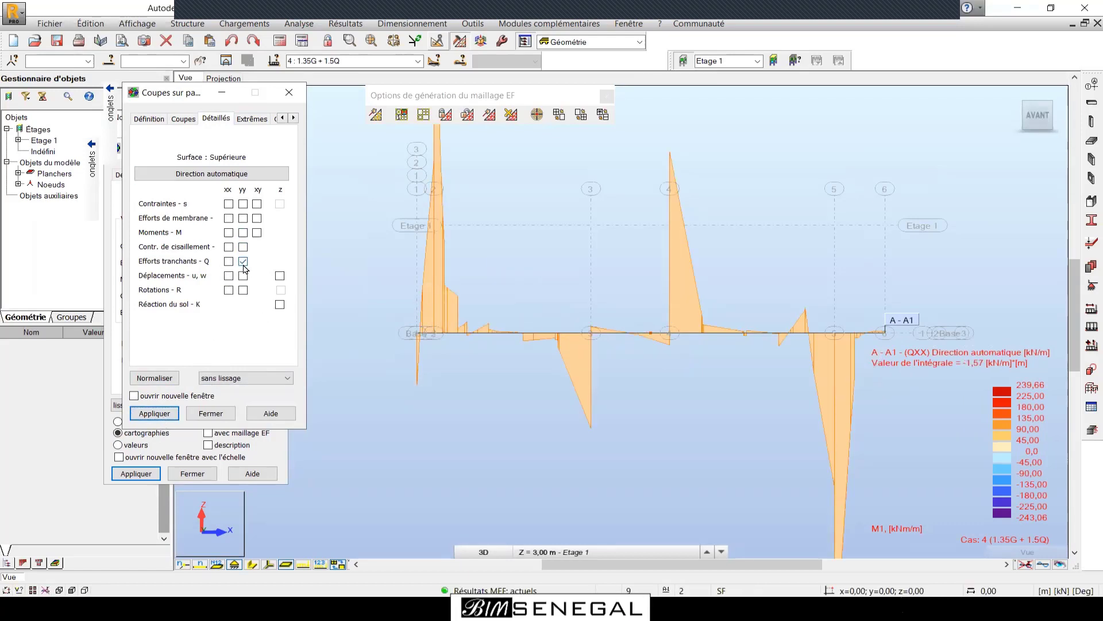
click(156, 415)
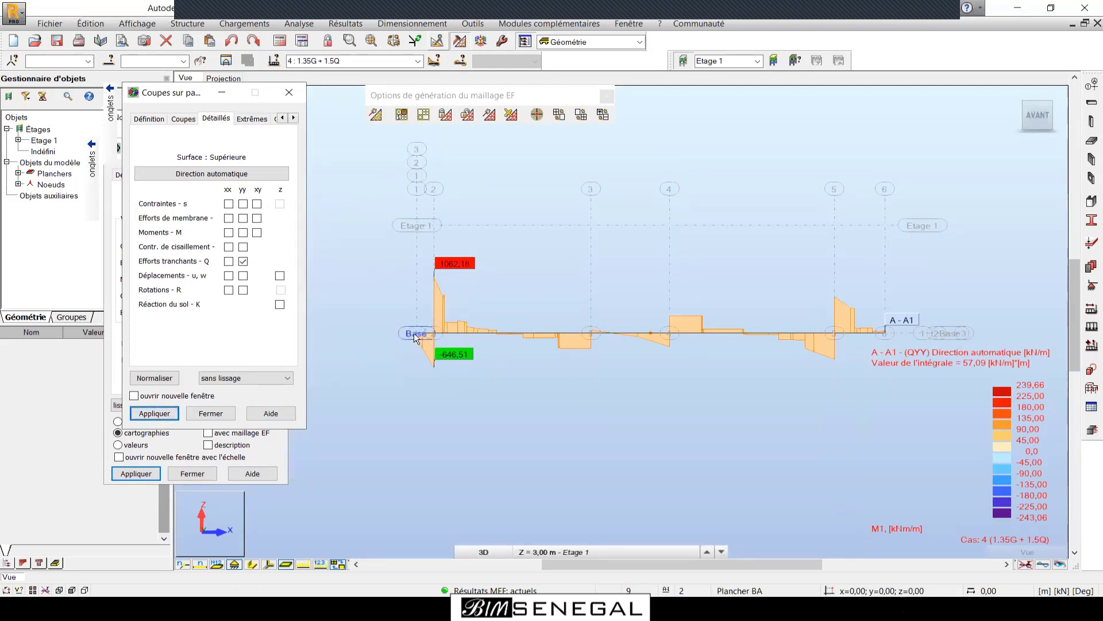
Examine the yy shear force diagram along the footing, from the end overhang through the supports on axes 2 to 5.
scroll(520, 318, up, 2)
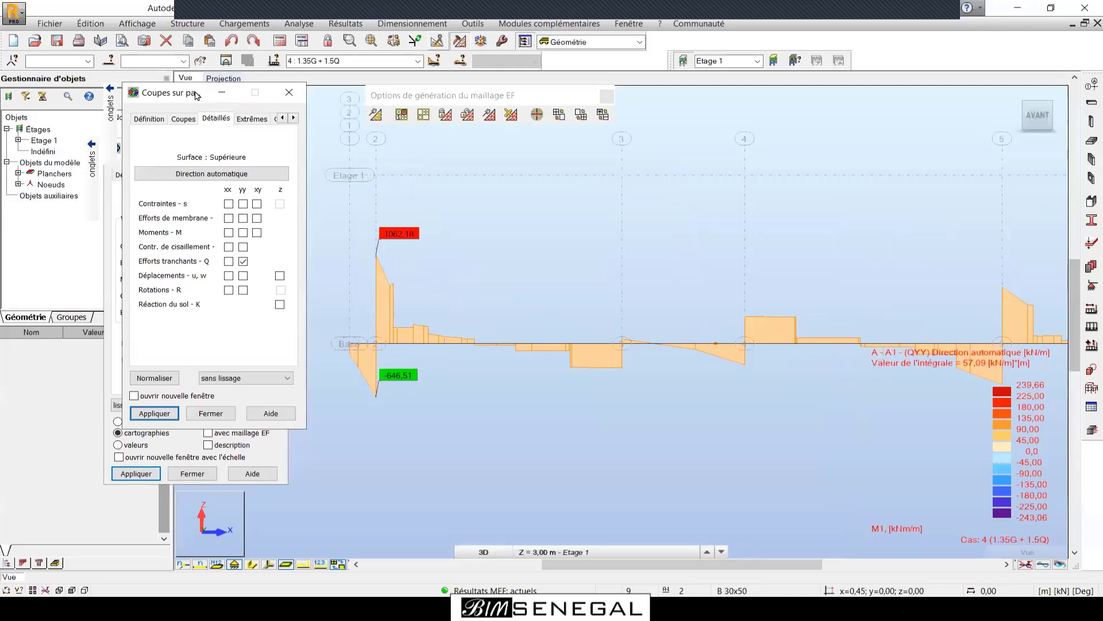
drag(200, 96, 137, 90)
scroll(730, 334, down, 2)
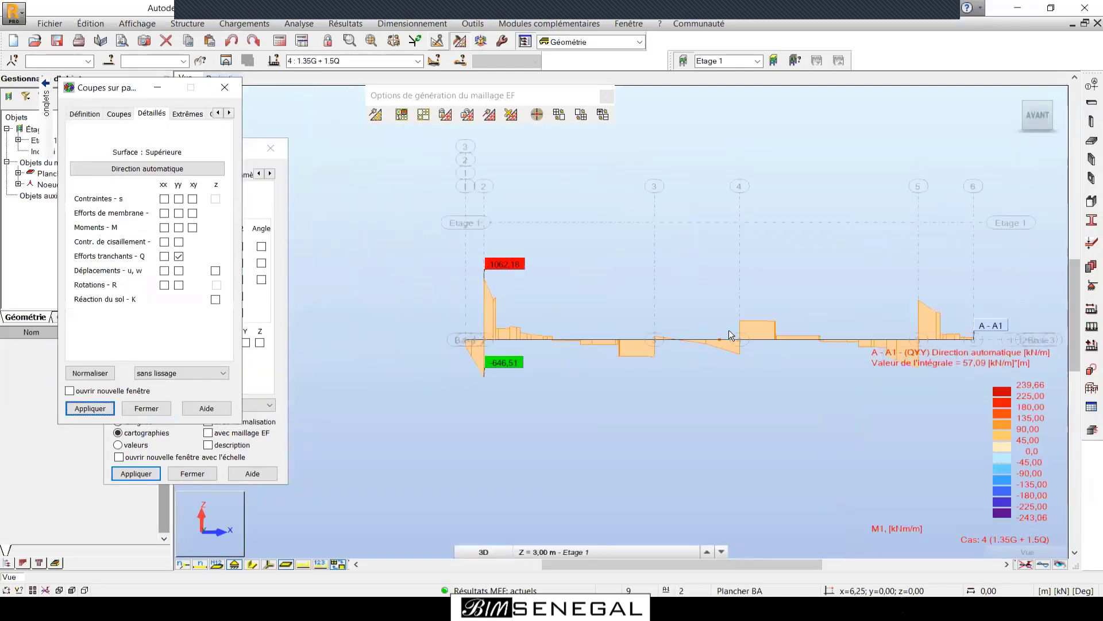
scroll(477, 339, up, 5)
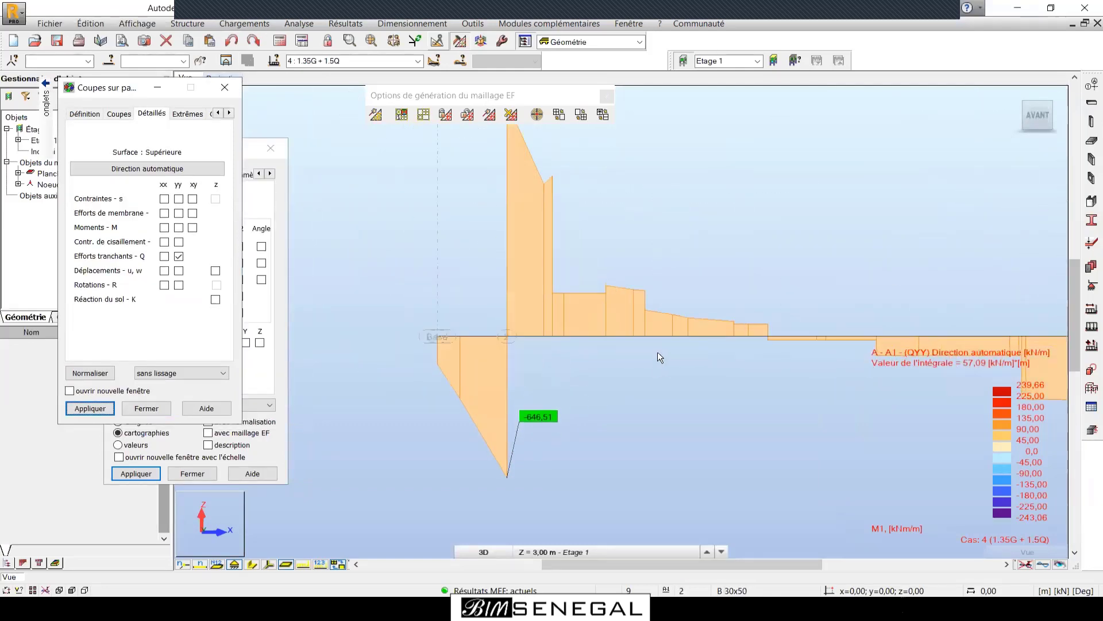
scroll(519, 233, up, 1)
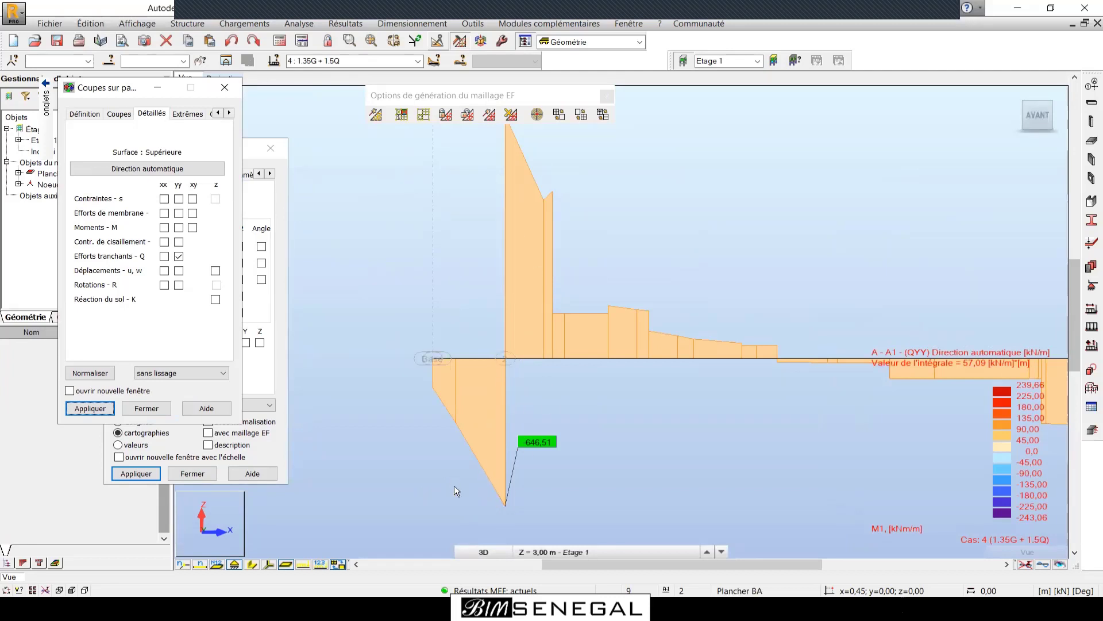
scroll(422, 330, down, 4)
scroll(787, 354, up, 4)
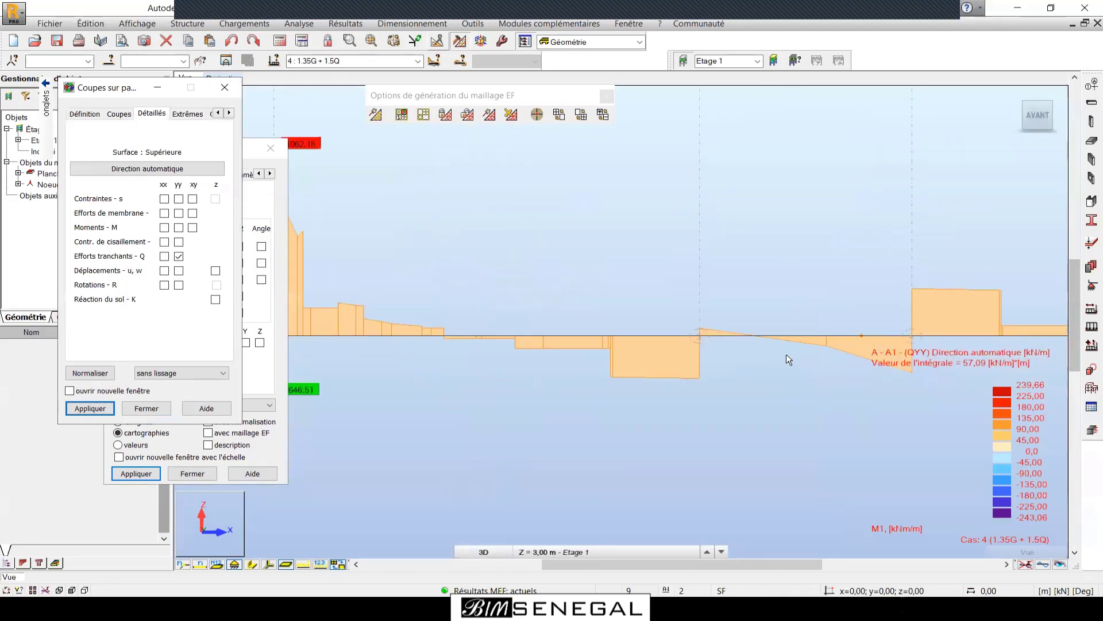
scroll(741, 357, down, 3)
scroll(480, 322, up, 3)
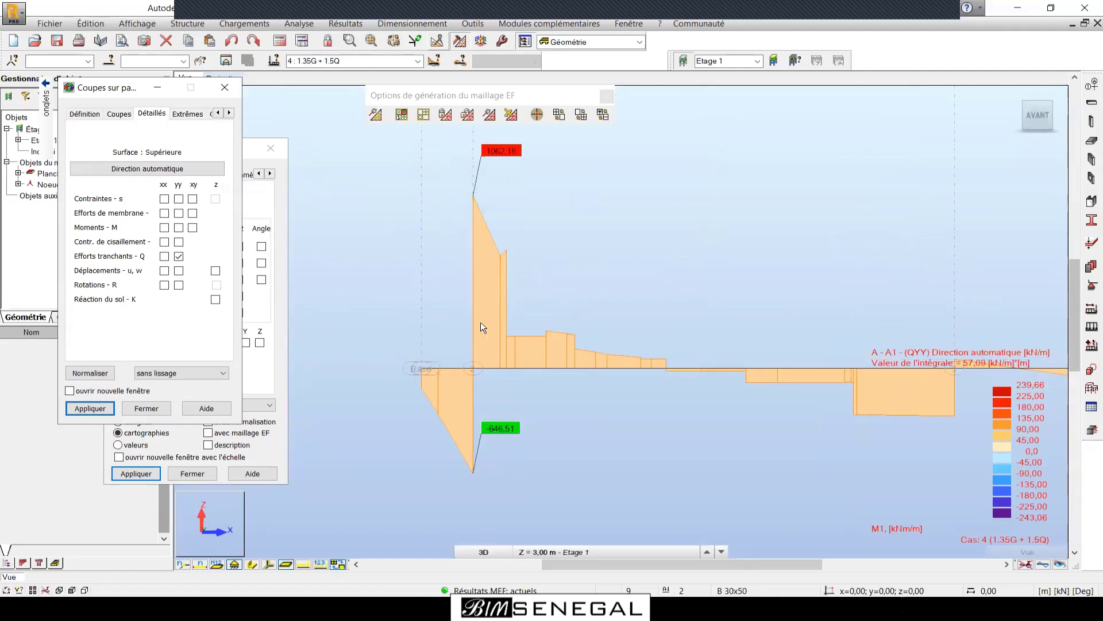
scroll(481, 322, up, 1)
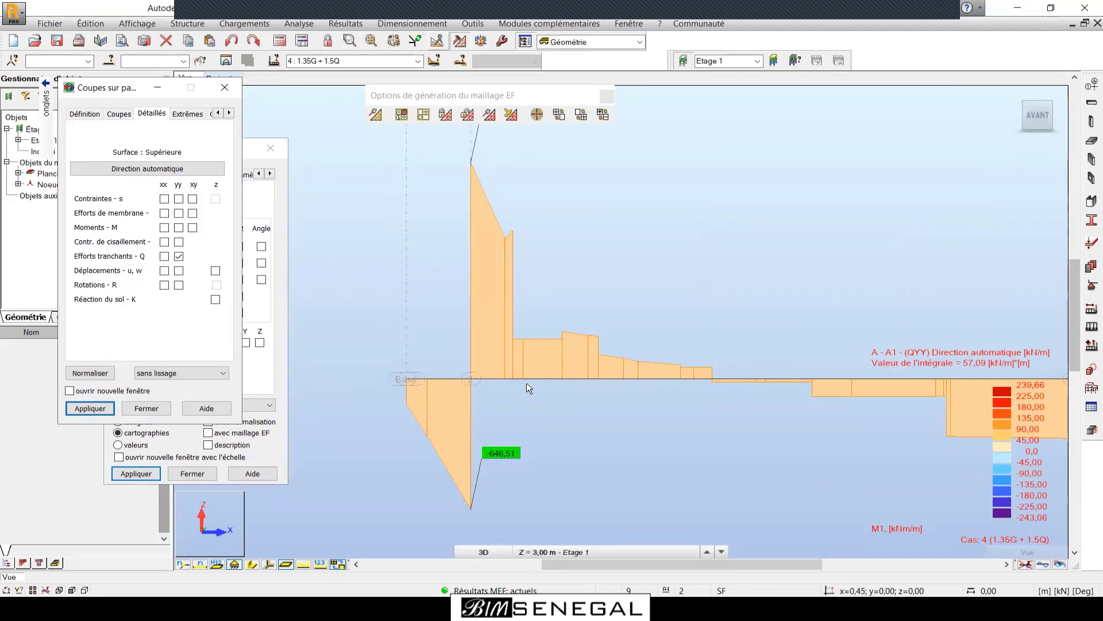
scroll(412, 324, down, 2)
scroll(392, 343, down, 1)
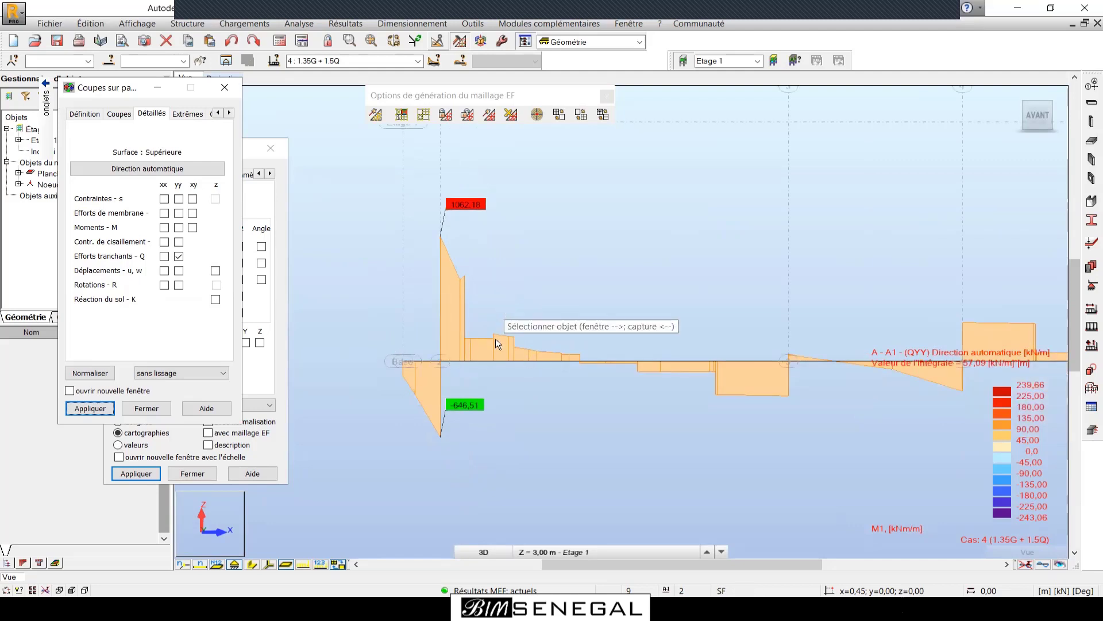
scroll(495, 339, down, 2)
scroll(695, 362, up, 1)
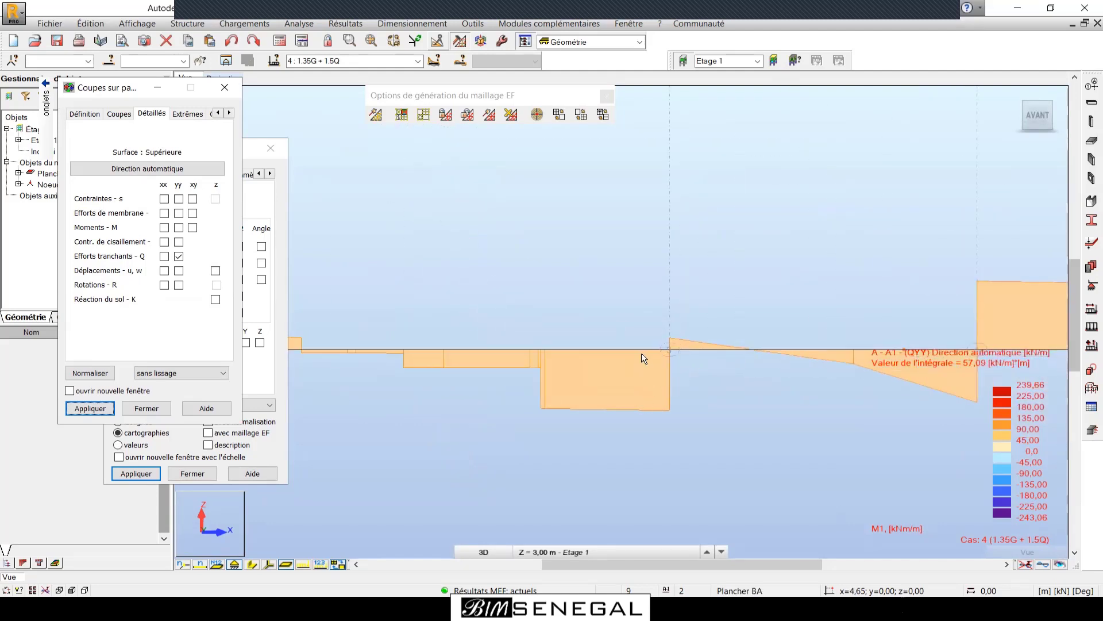
scroll(650, 356, up, 1)
scroll(530, 337, down, 2)
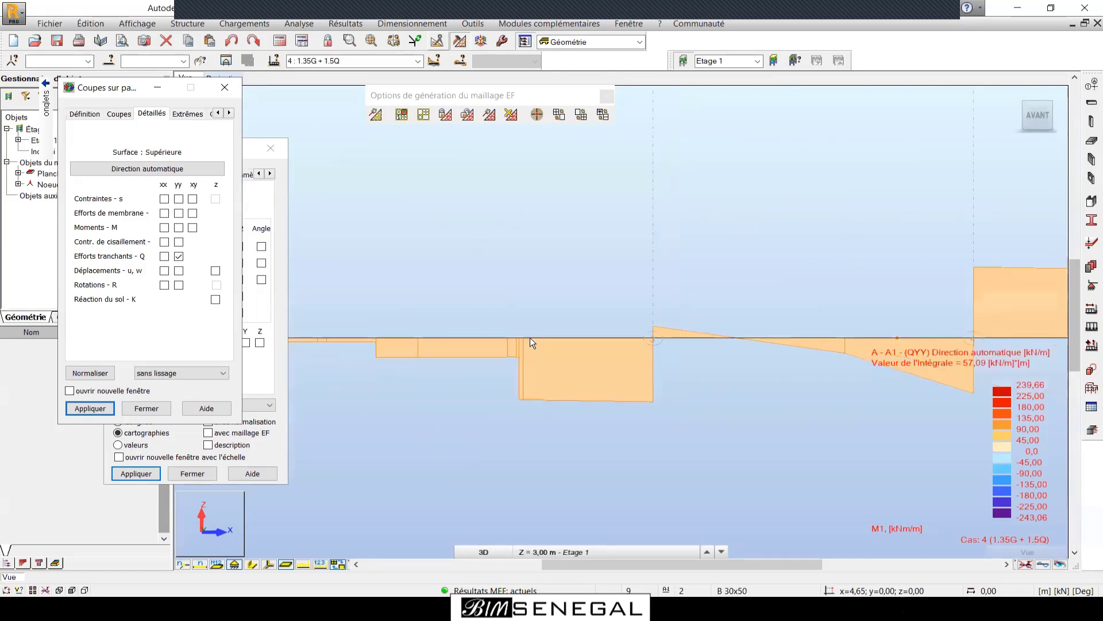
scroll(684, 337, up, 2)
scroll(688, 338, up, 1)
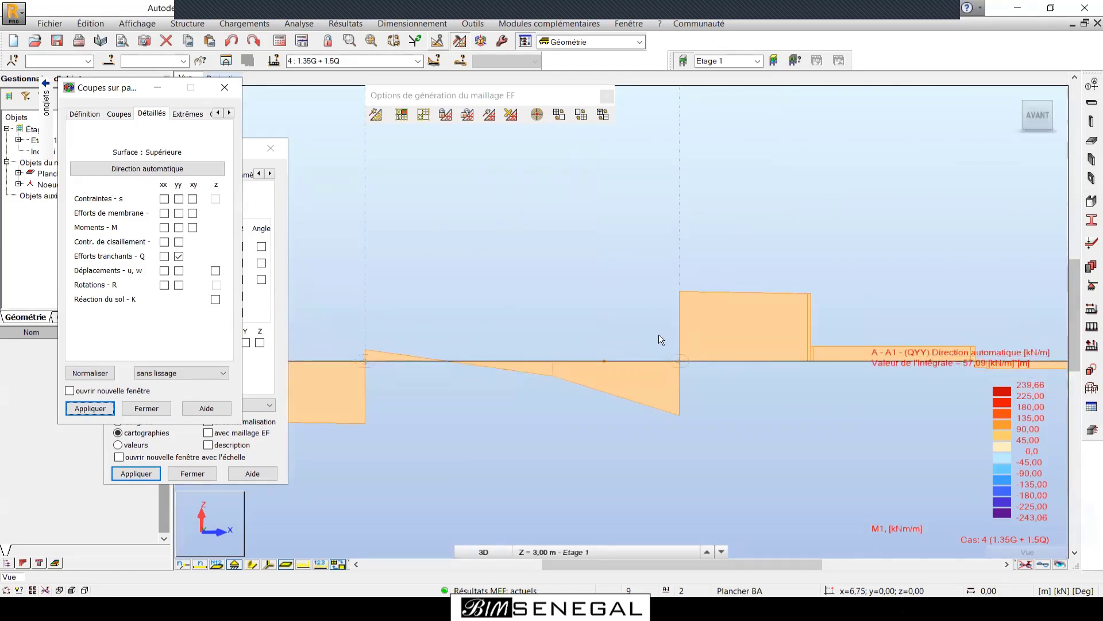
scroll(598, 379, down, 1)
scroll(676, 352, down, 3)
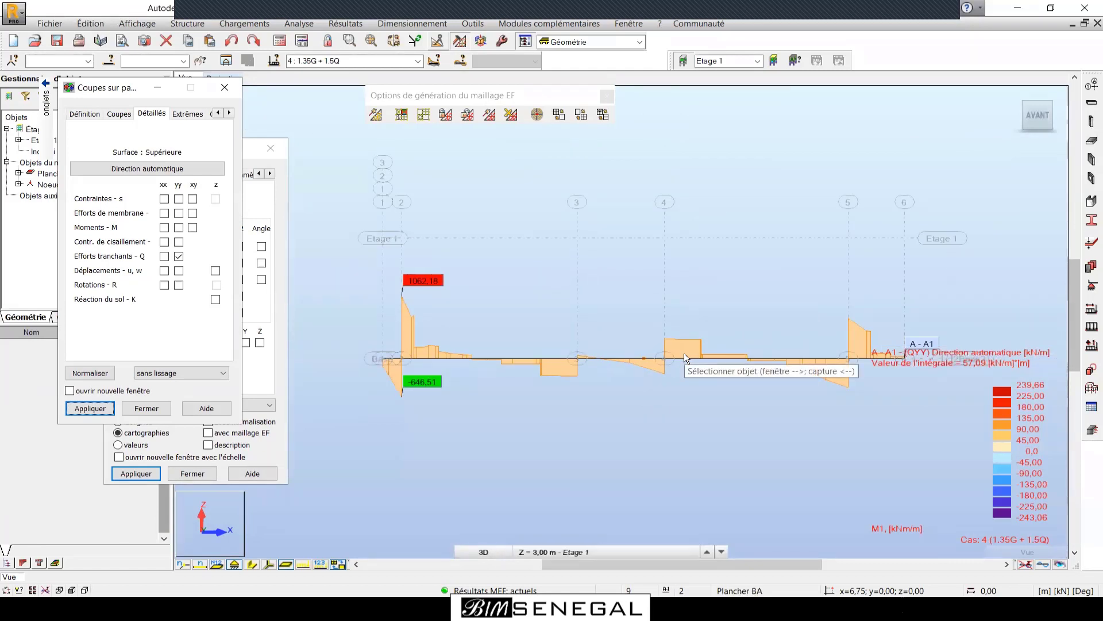
scroll(684, 354, up, 1)
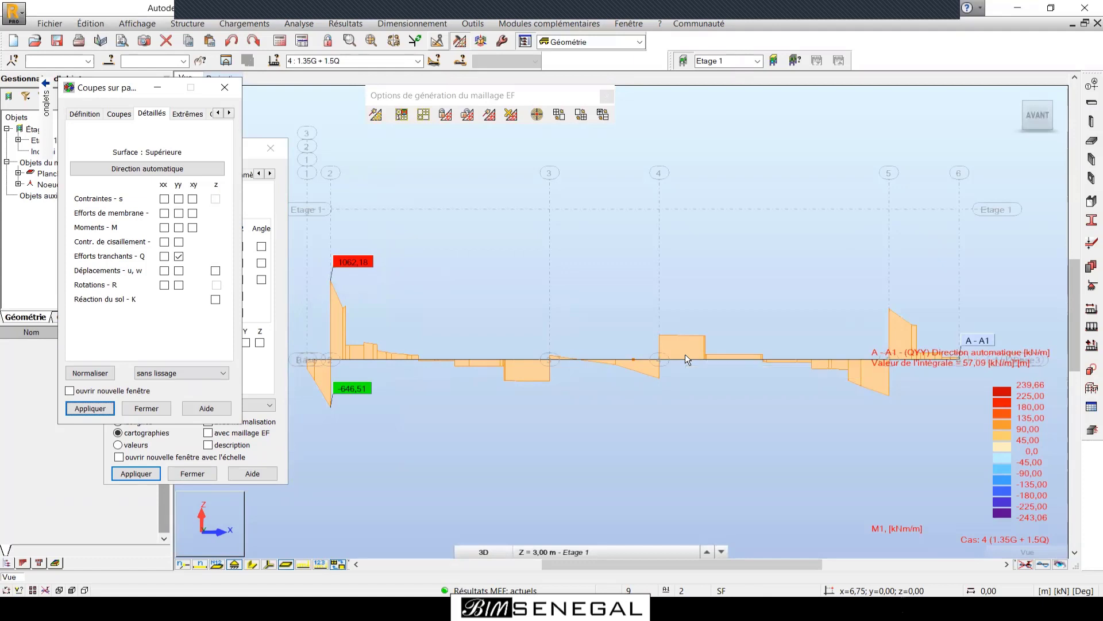
Examine the unsmoothed yy shear force diagram around the support on axis 5 and the overhang up to axis 6.
scroll(941, 367, up, 2)
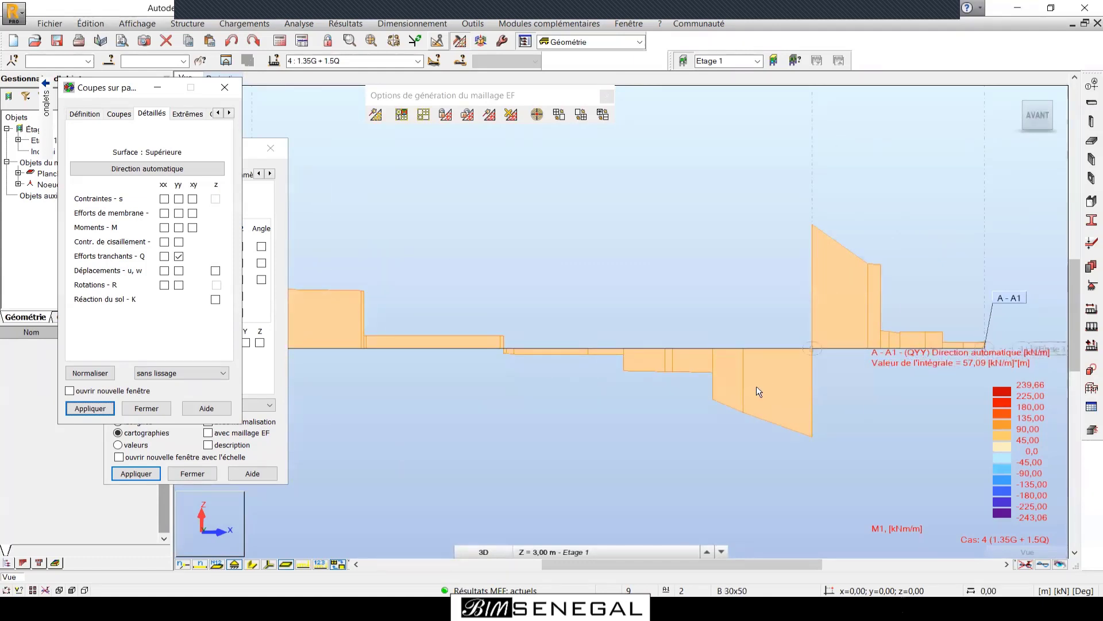
scroll(756, 384, up, 1)
scroll(661, 436, down, 1)
scroll(853, 396, up, 1)
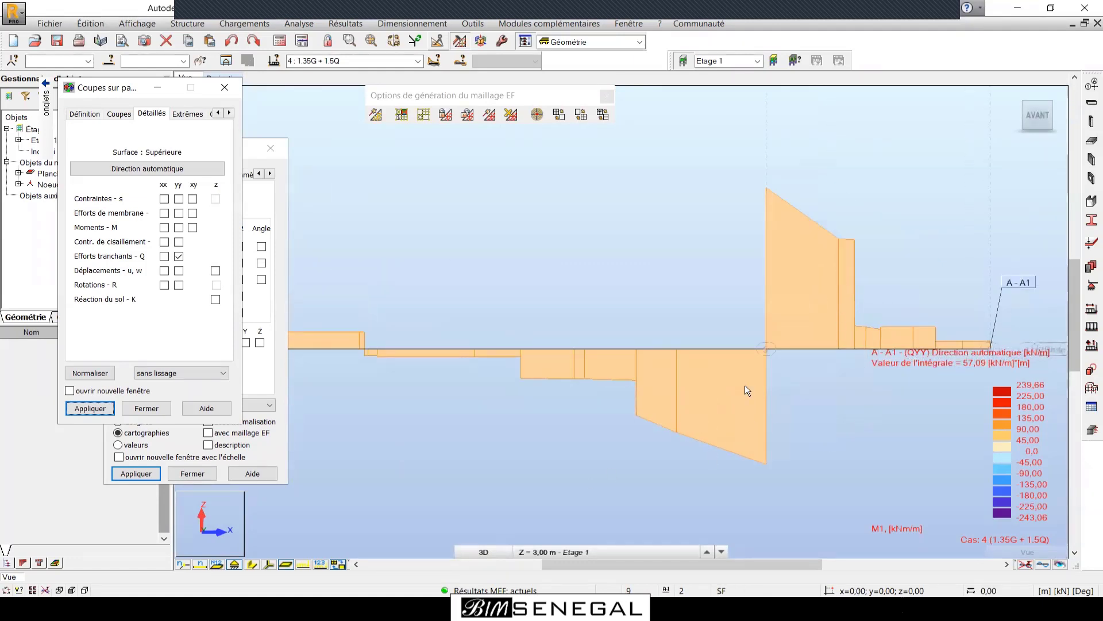
scroll(899, 364, down, 1)
scroll(844, 362, down, 1)
scroll(896, 356, down, 3)
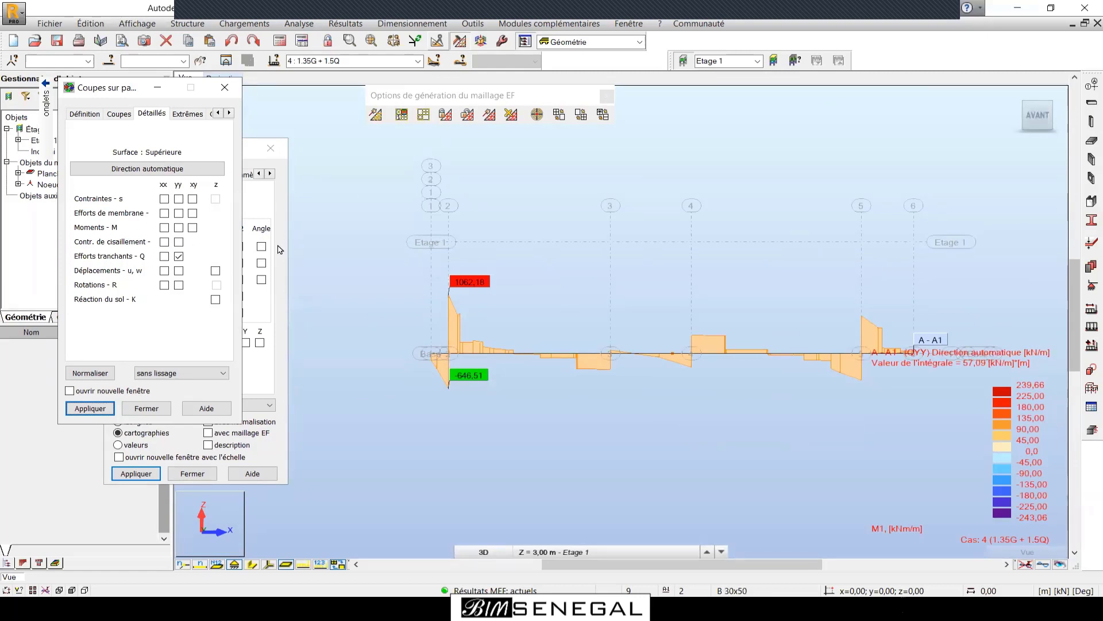
Set the smoothing to "lissage global" and redisplay the yy shear force diagram on cut A - A1.
click(207, 373)
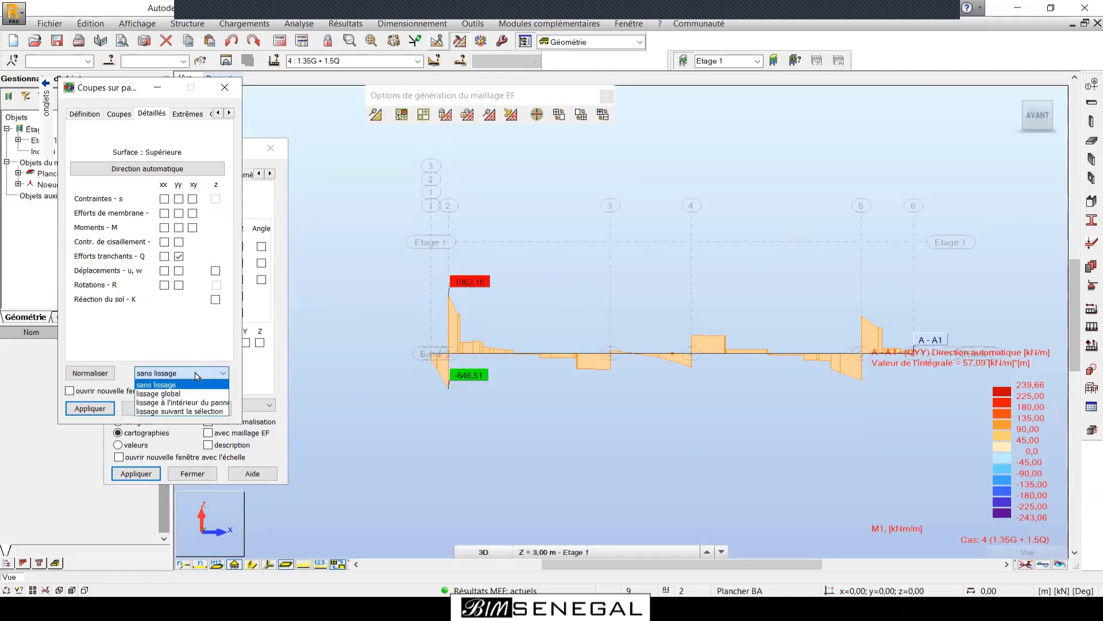
click(172, 387)
click(94, 411)
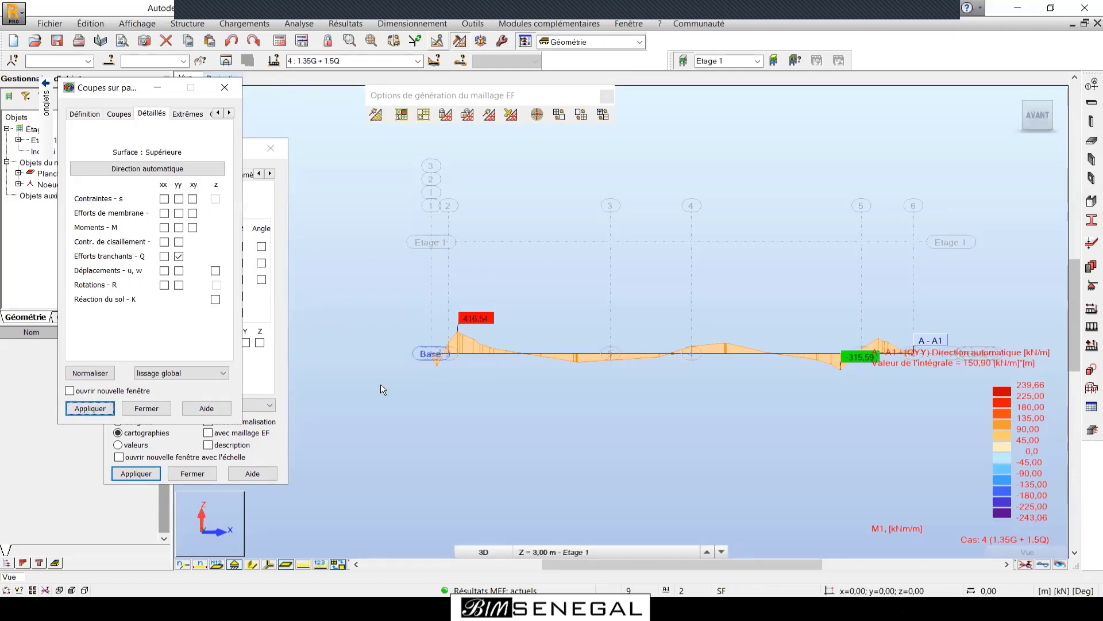
Compare the smoothed shear force diagram with the DET sketch in the Semelle Filante PDF in Nitro Pro, and return to Robot.
scroll(438, 363, up, 2)
scroll(438, 361, up, 4)
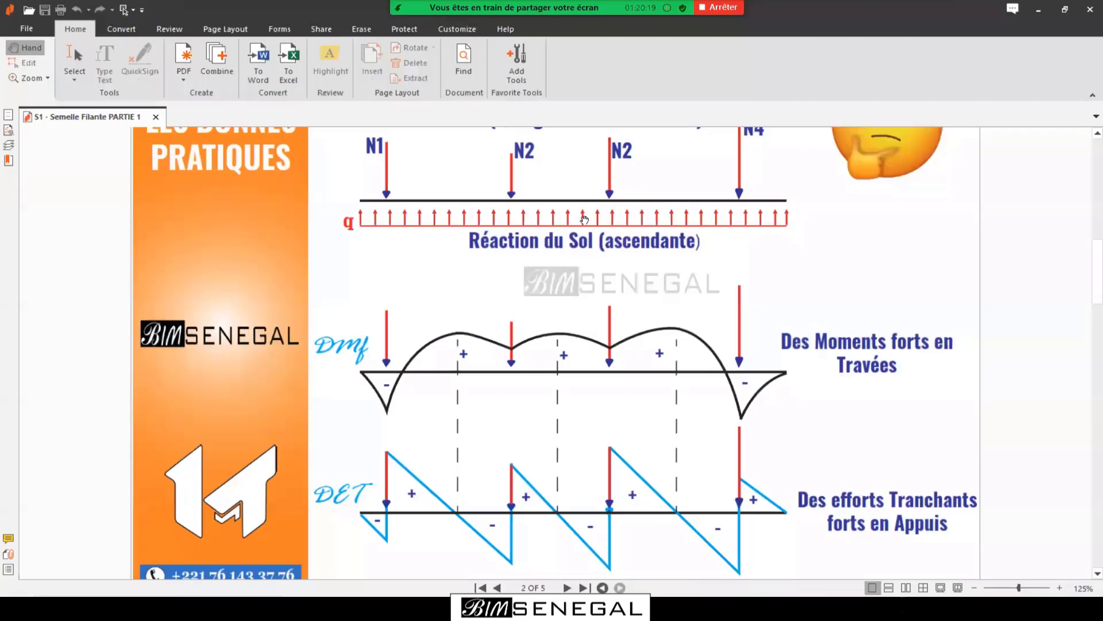
scroll(546, 393, down, 5)
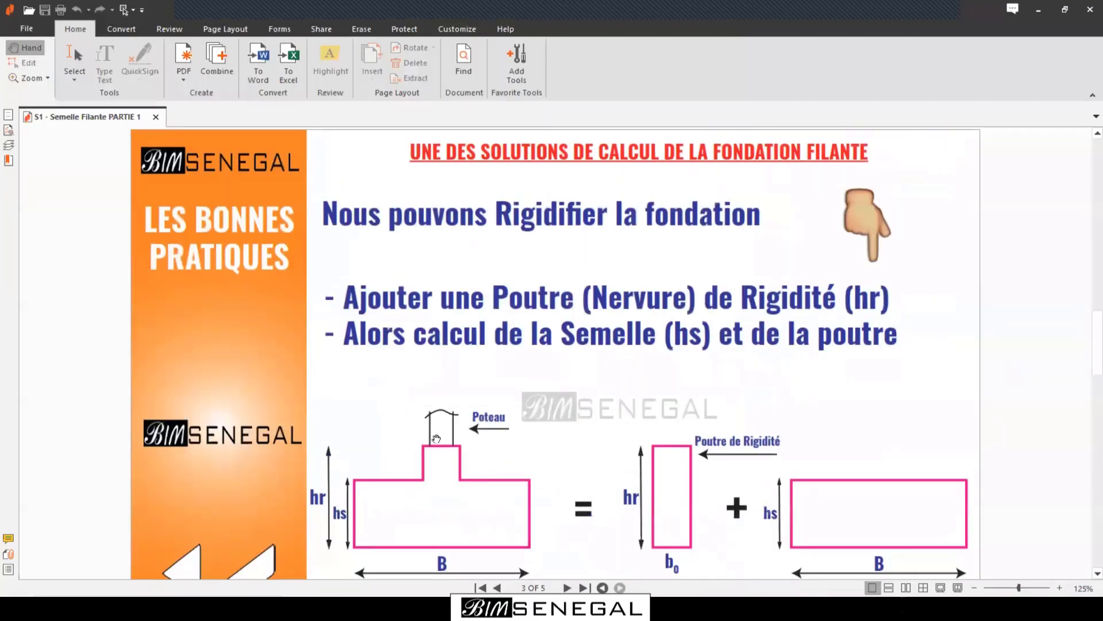
scroll(437, 439, up, 3)
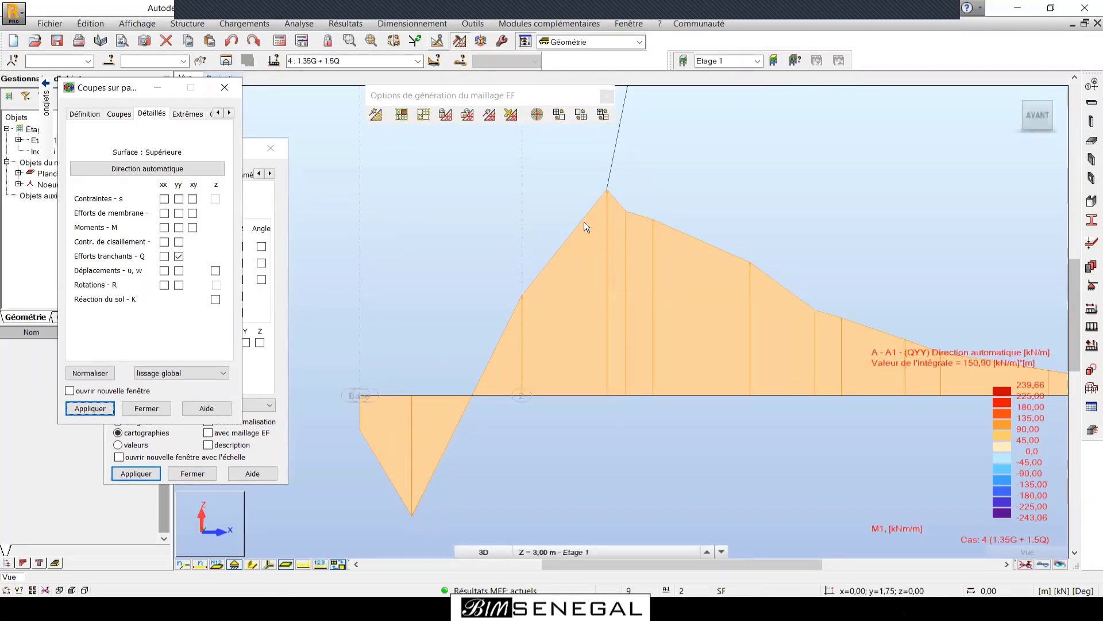
scroll(584, 222, down, 4)
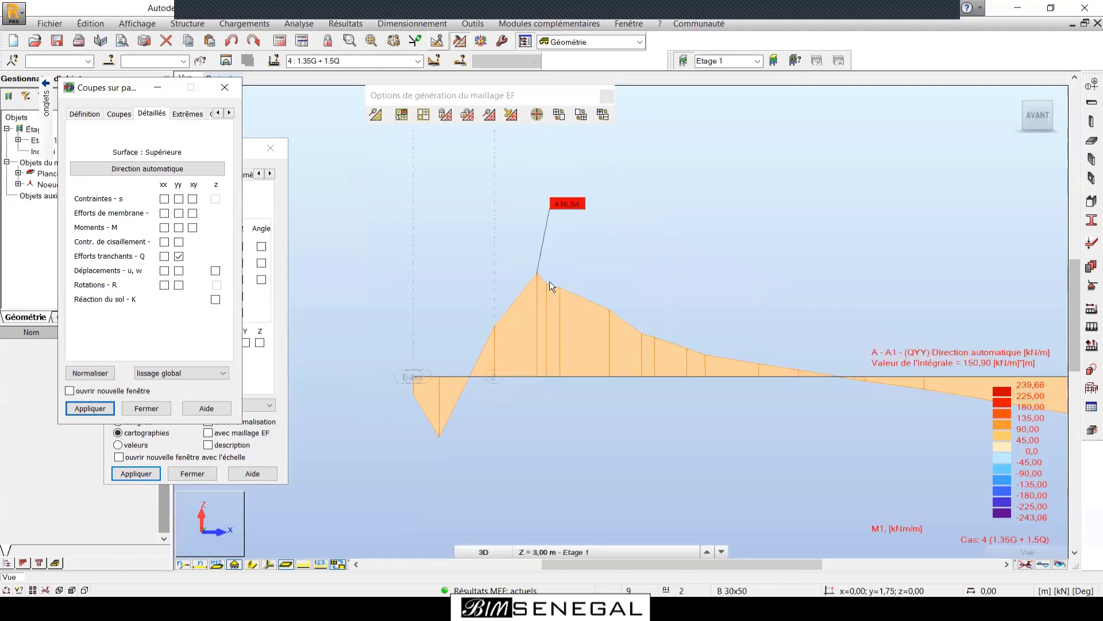
scroll(420, 333, down, 3)
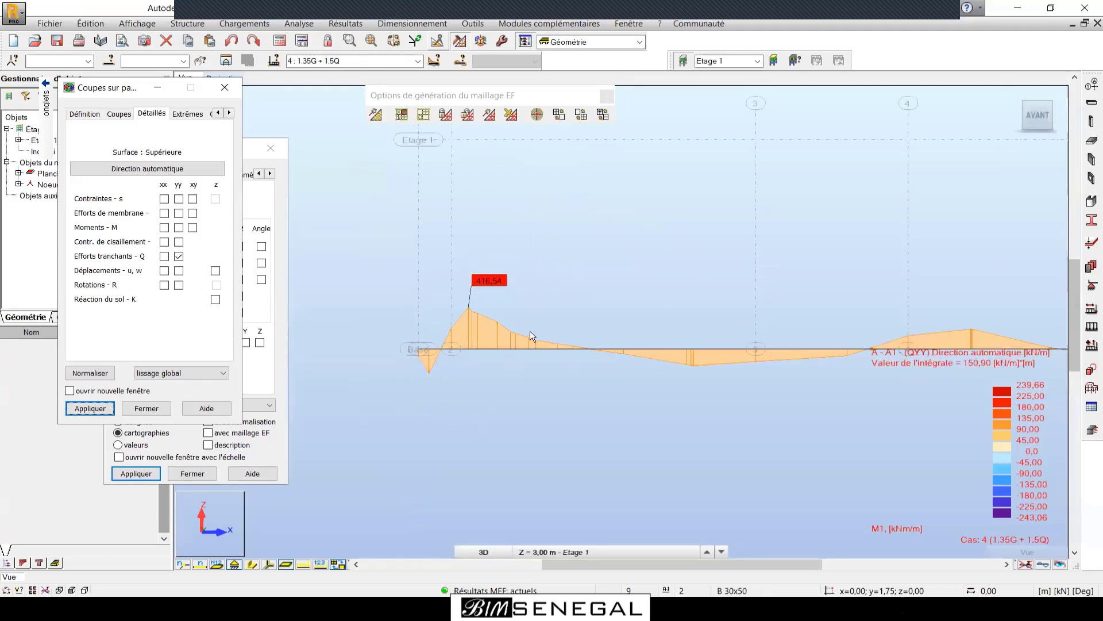
scroll(558, 351, down, 1)
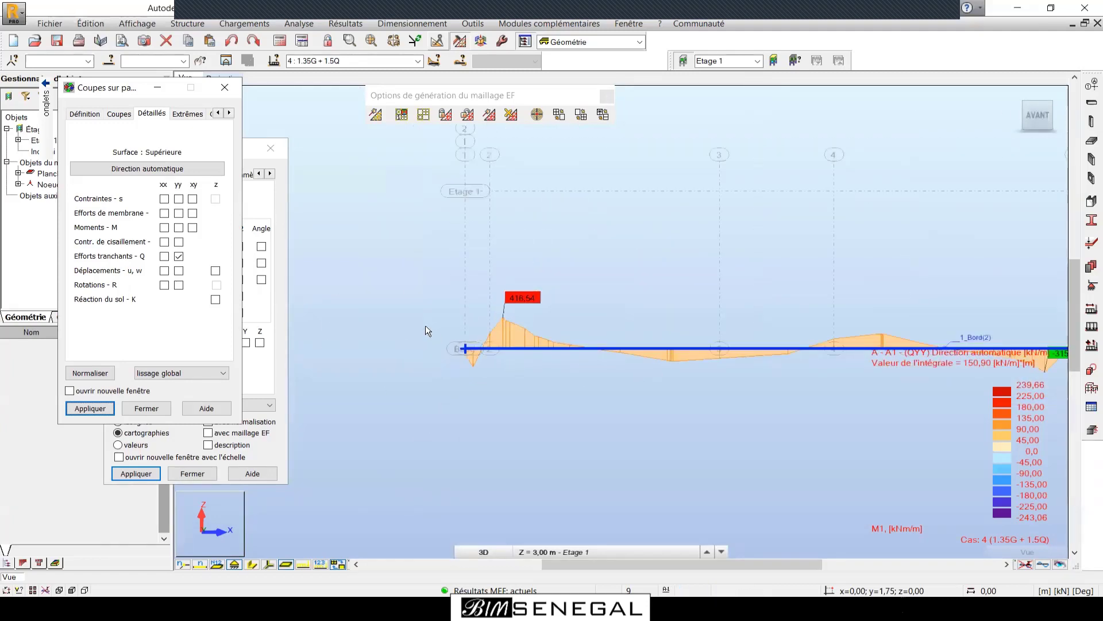
scroll(437, 316, up, 1)
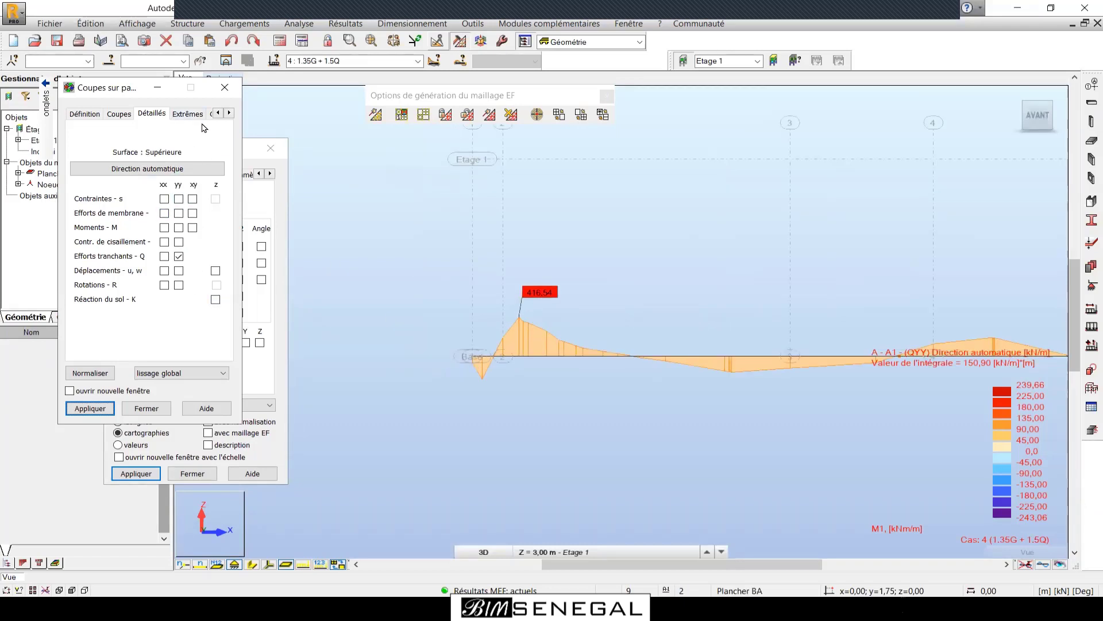
Display the extreme principal moment M in direction 1 on cut A - A1 with "lissage global" smoothing.
click(120, 115)
click(188, 113)
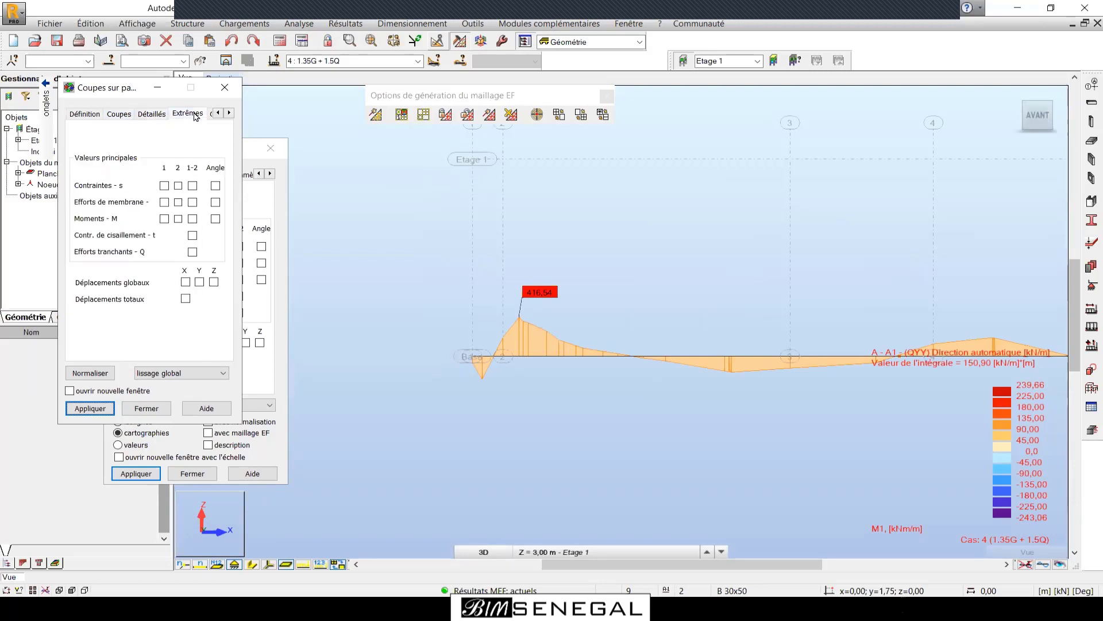
click(163, 219)
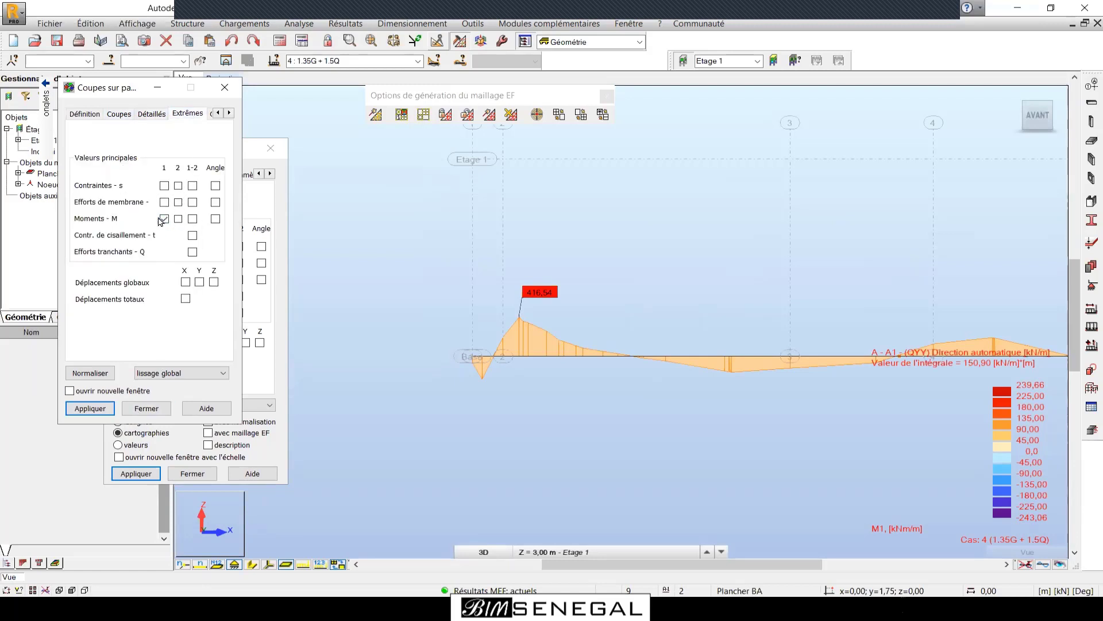
click(95, 409)
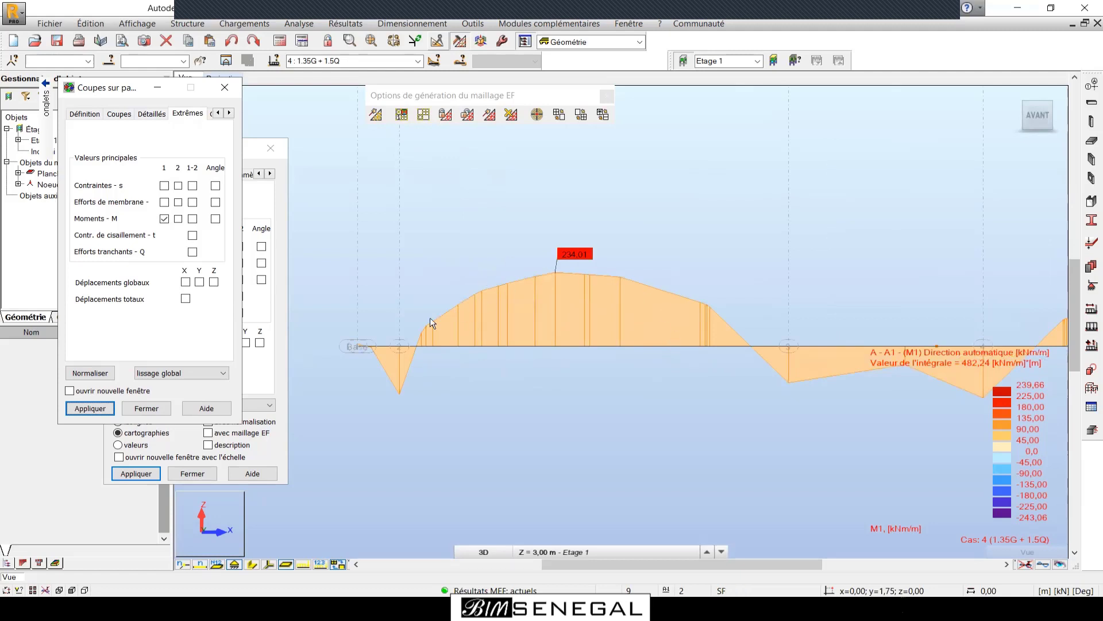
Examine the overall shape of the principal moment diagram along the footing, comparing the spans with the supports on axes 2 to 5.
scroll(551, 305, up, 1)
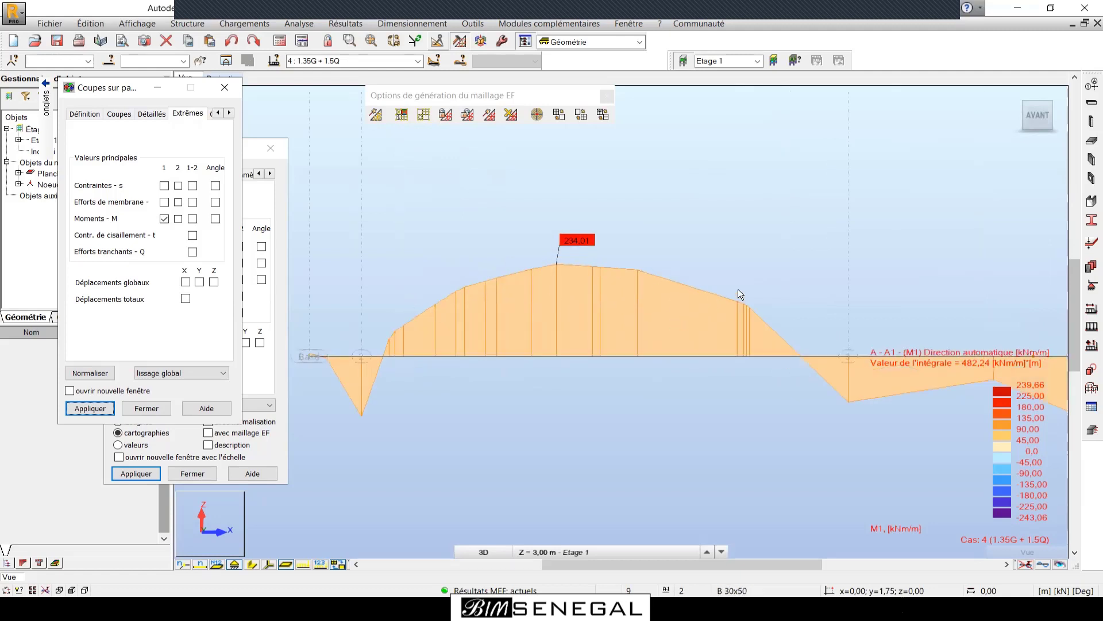
scroll(477, 273, down, 1)
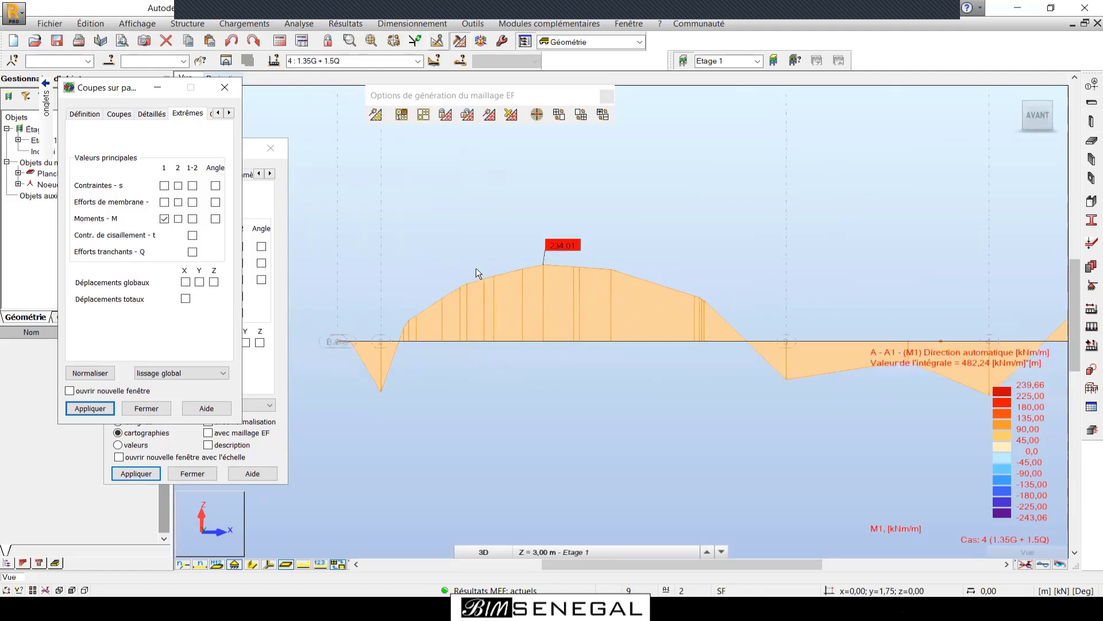
scroll(465, 301, up, 1)
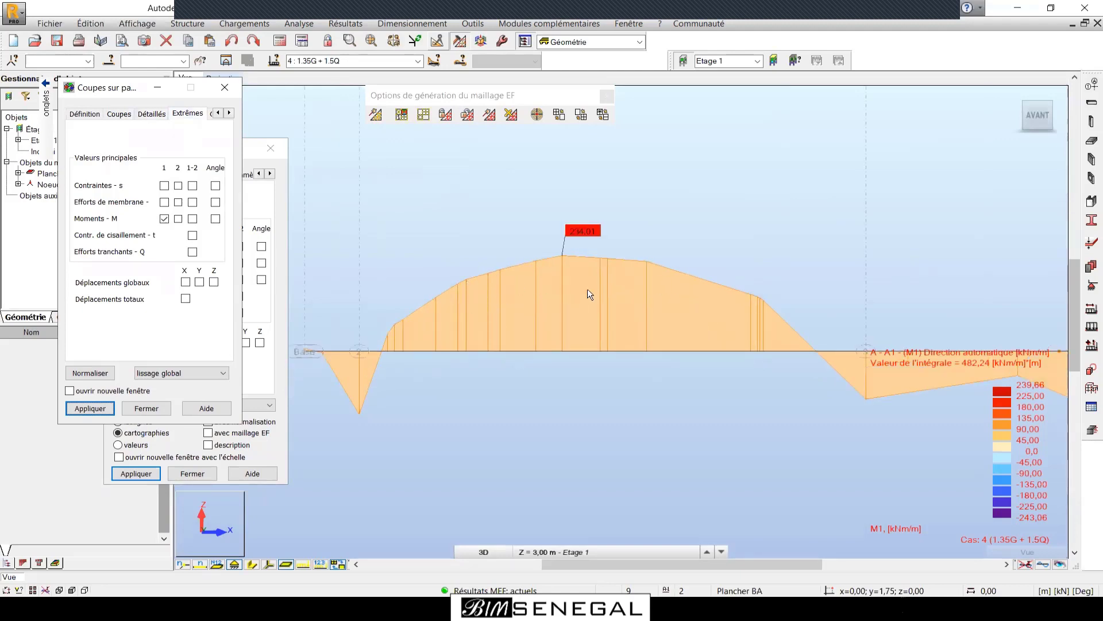
scroll(431, 297, down, 3)
scroll(838, 328, up, 3)
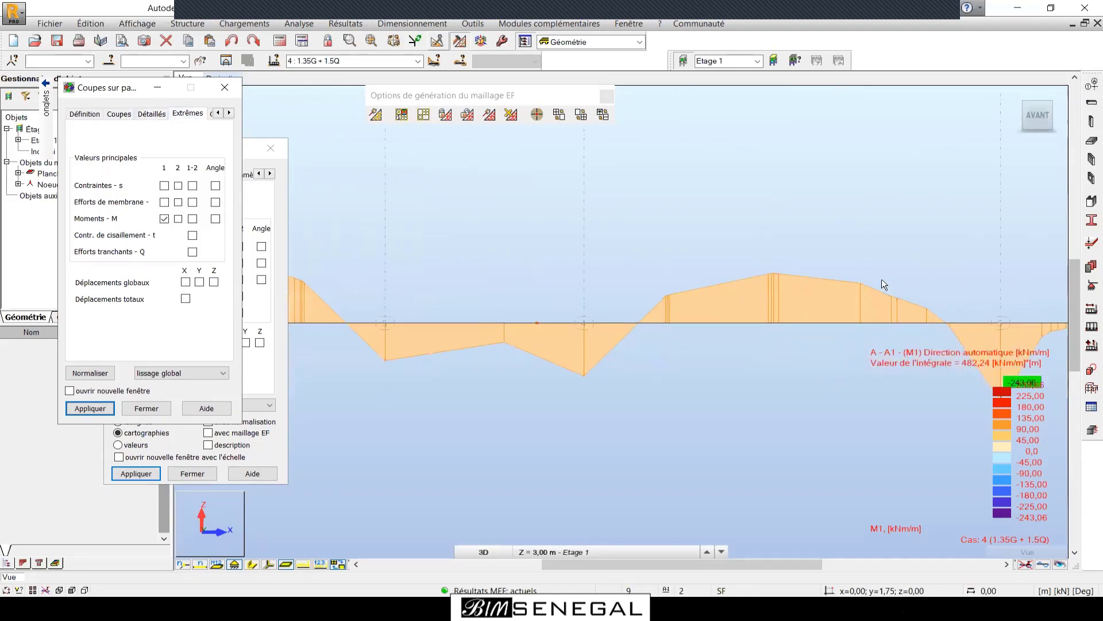
scroll(897, 280, down, 3)
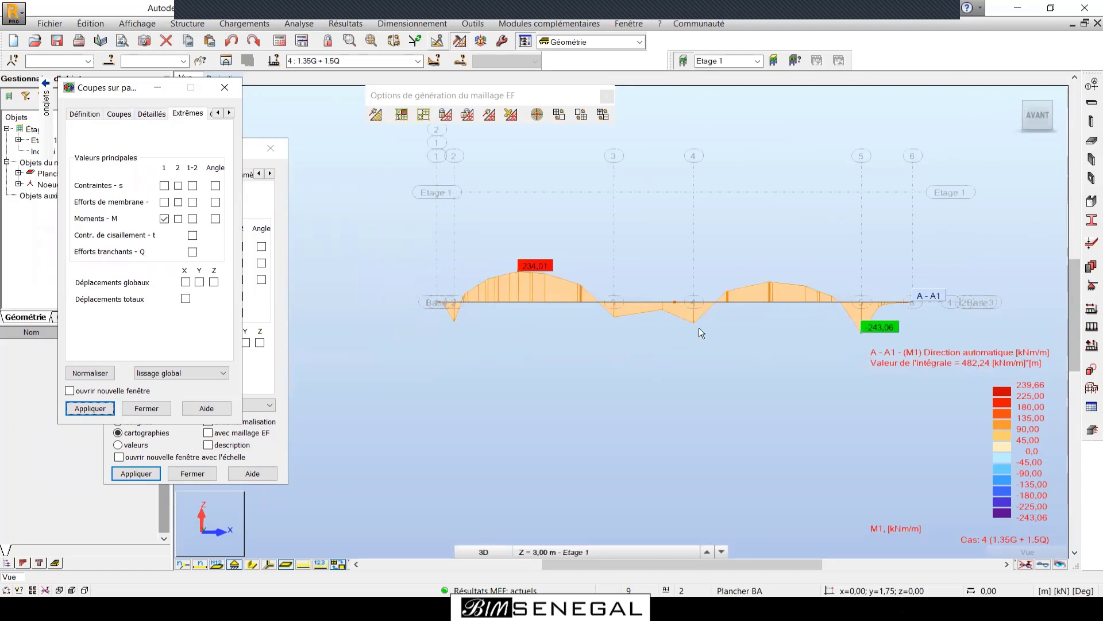
scroll(699, 333, up, 2)
scroll(673, 337, down, 4)
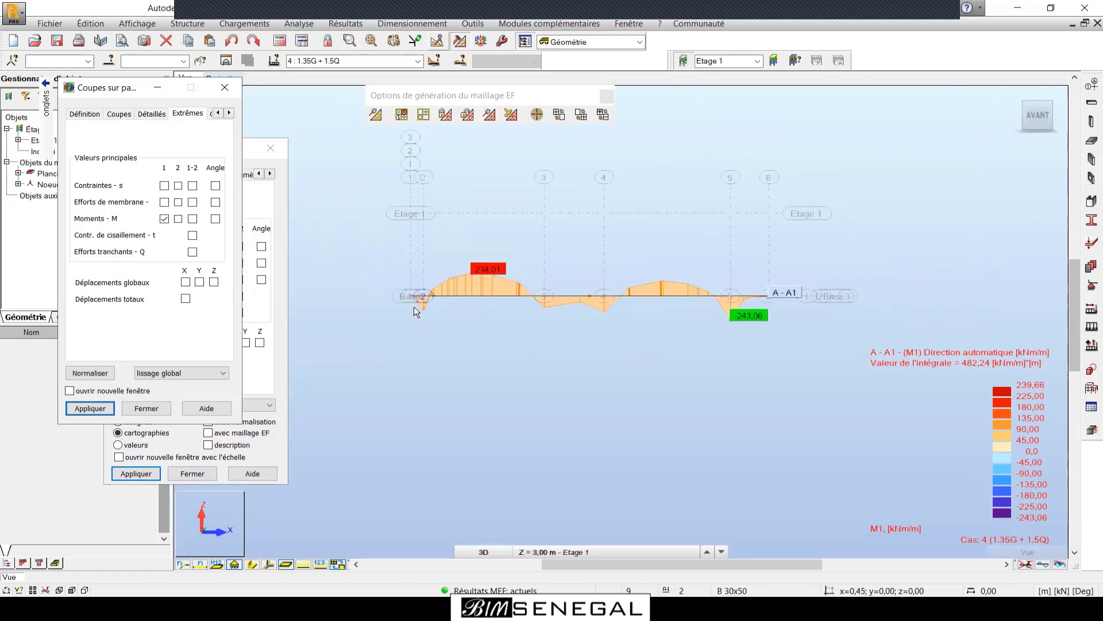
scroll(398, 308, up, 1)
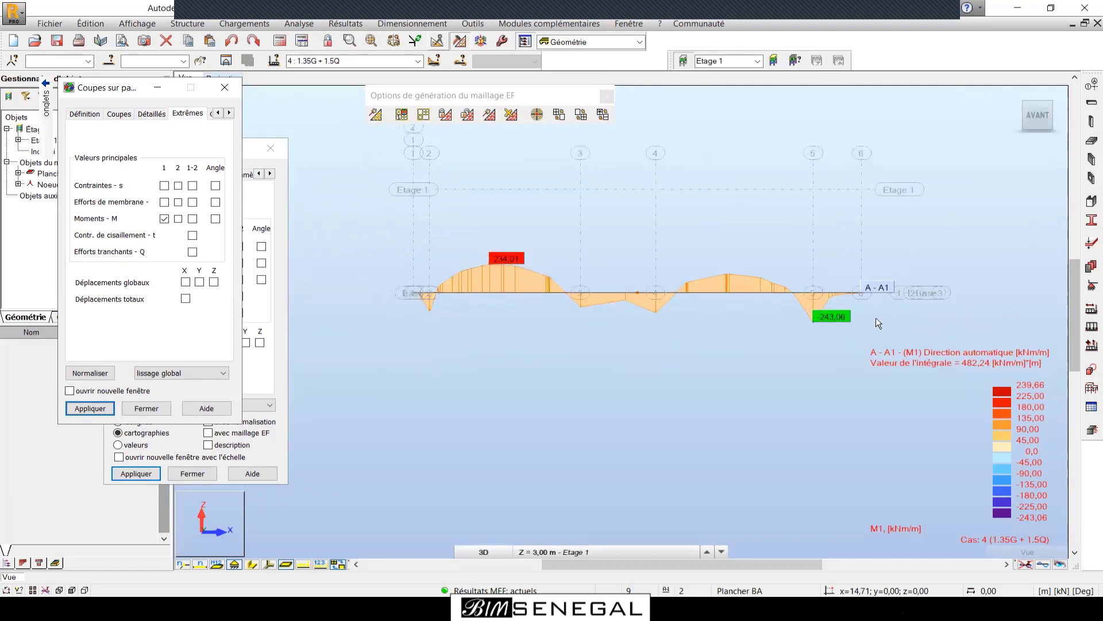
scroll(426, 268, up, 4)
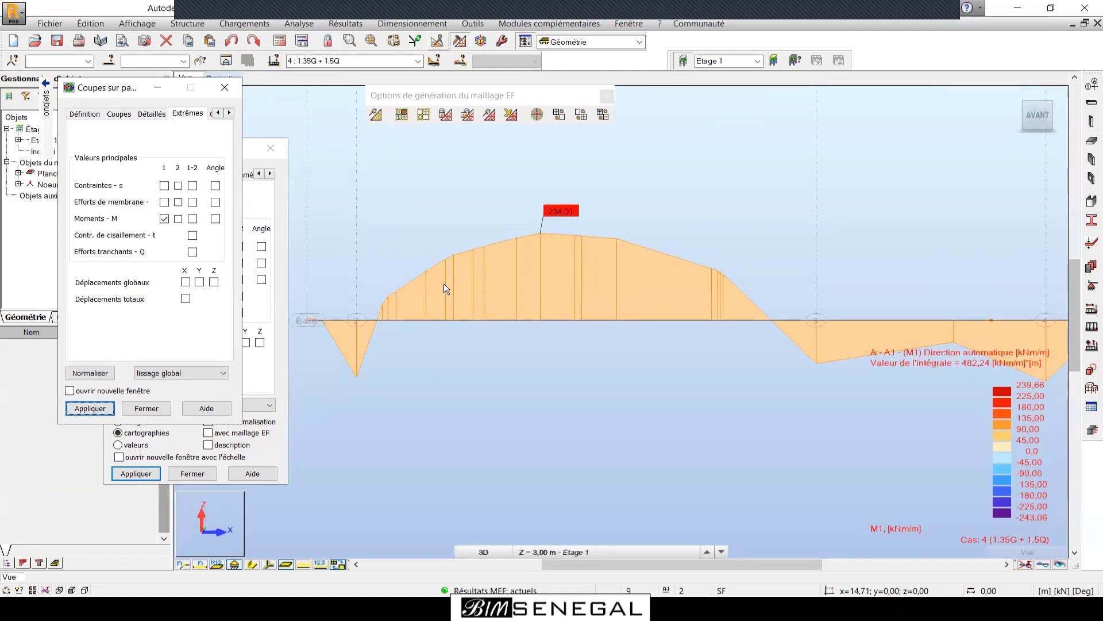
scroll(440, 285, down, 4)
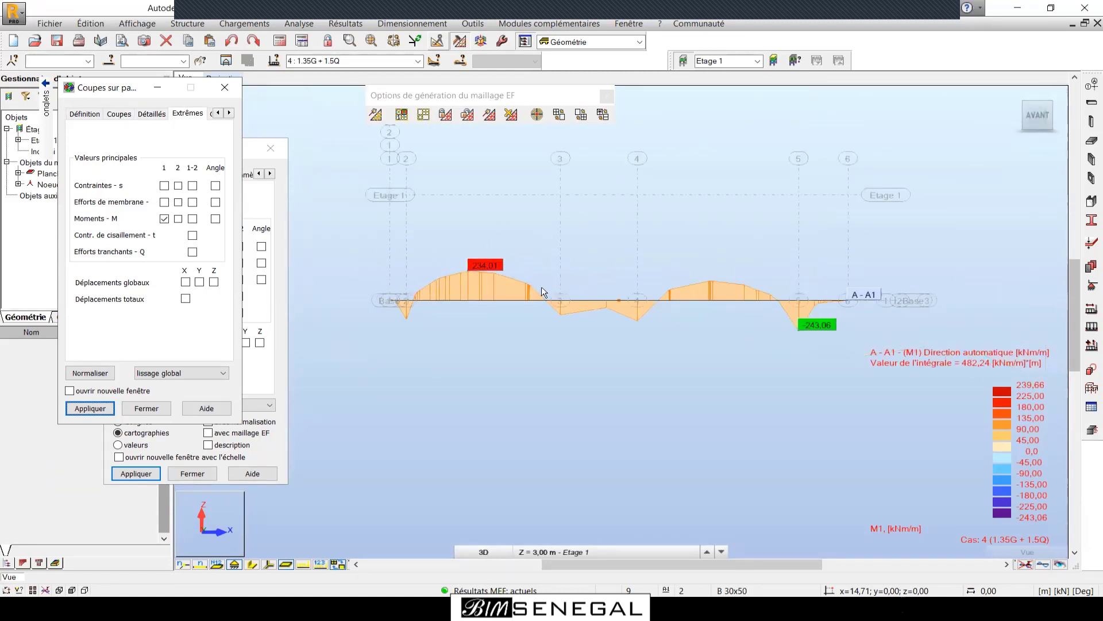
scroll(517, 225, up, 2)
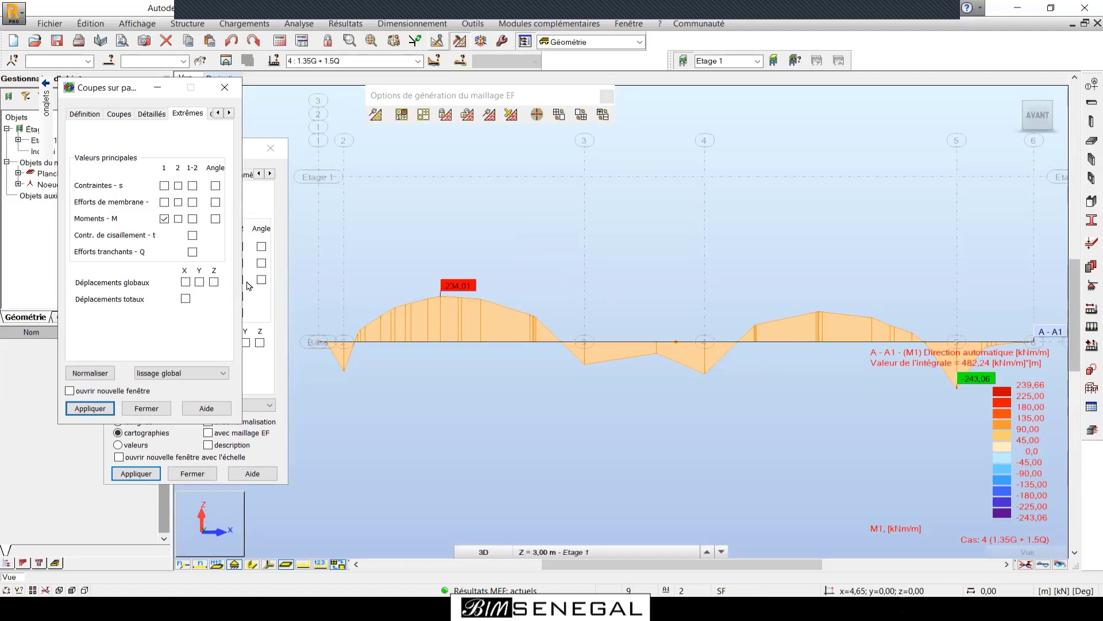
Examine the principal moment diagram span by span: near axis 2, between axes 3 and 4, and between axes 4 and 5.
scroll(317, 346, up, 4)
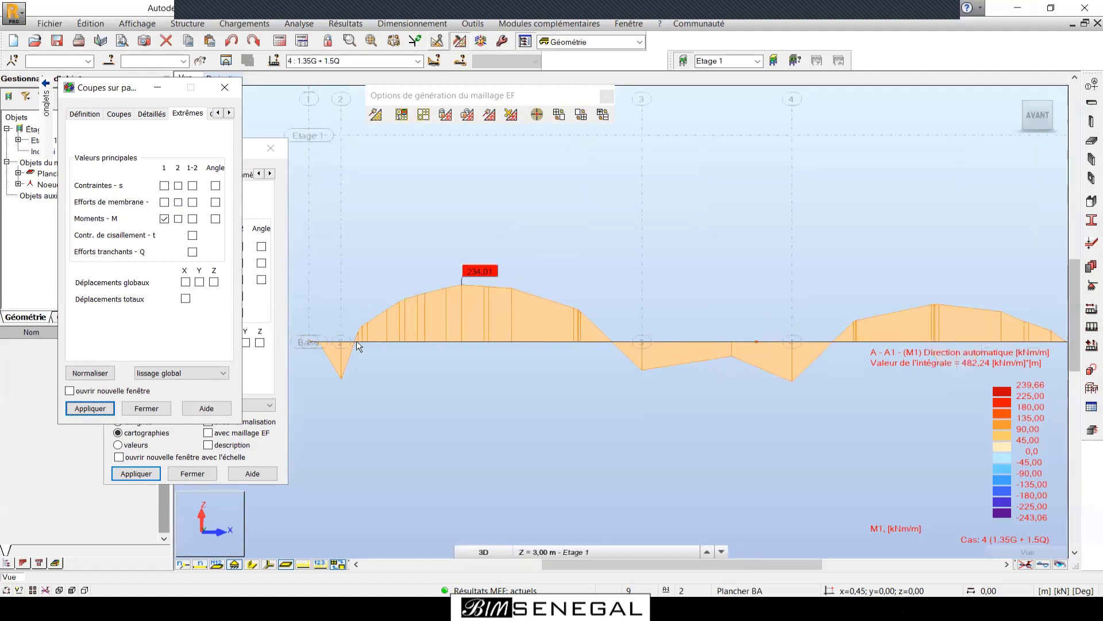
scroll(505, 285, down, 3)
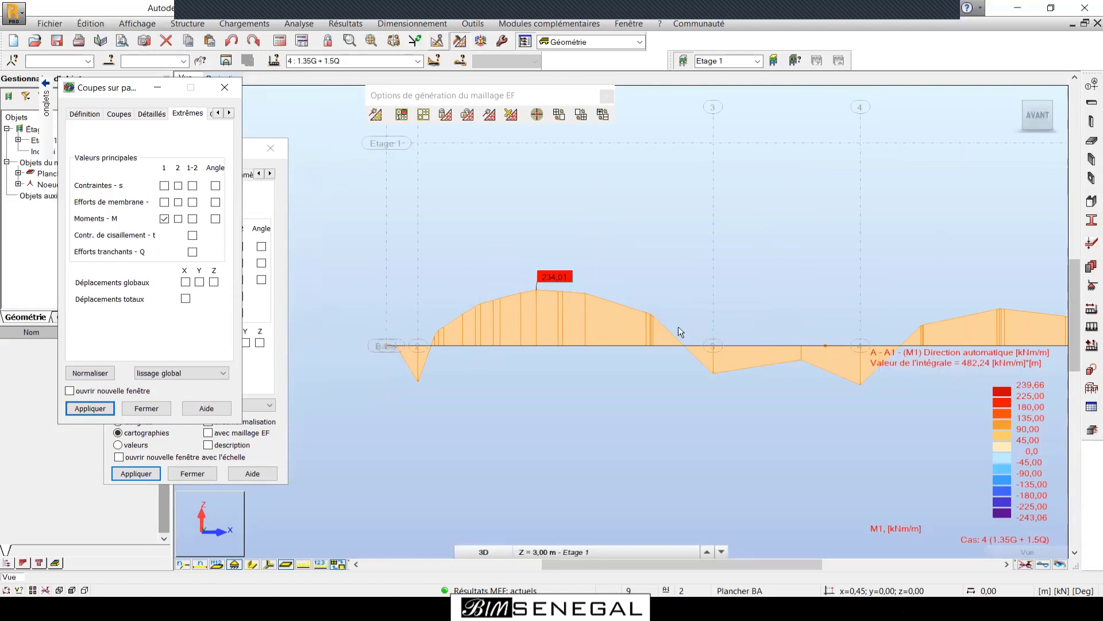
scroll(746, 379, up, 3)
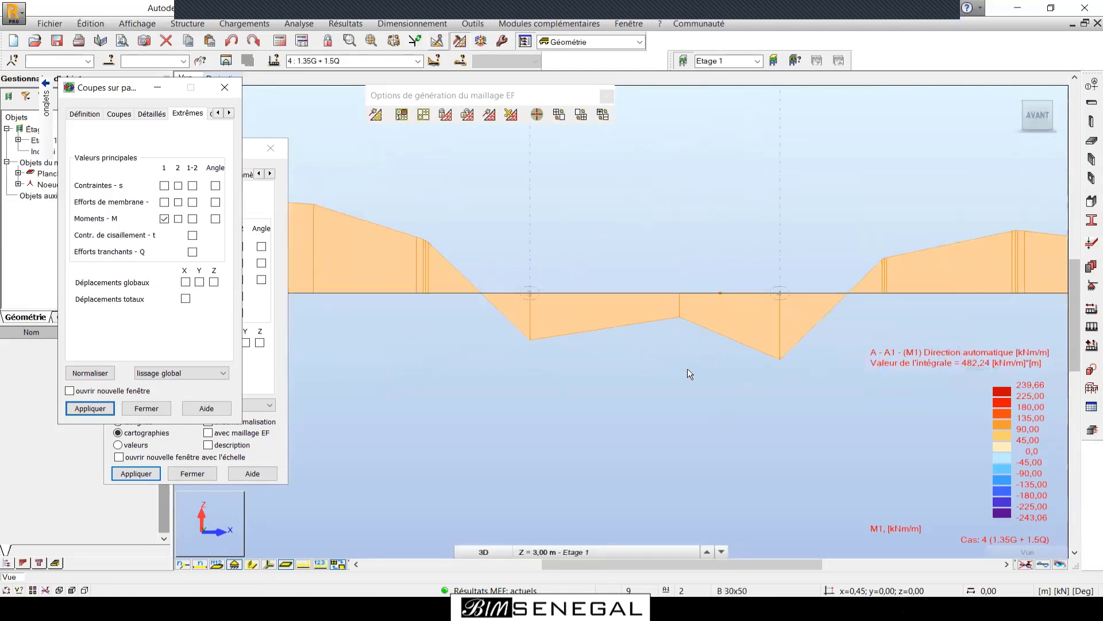
scroll(513, 367, down, 3)
scroll(802, 312, up, 3)
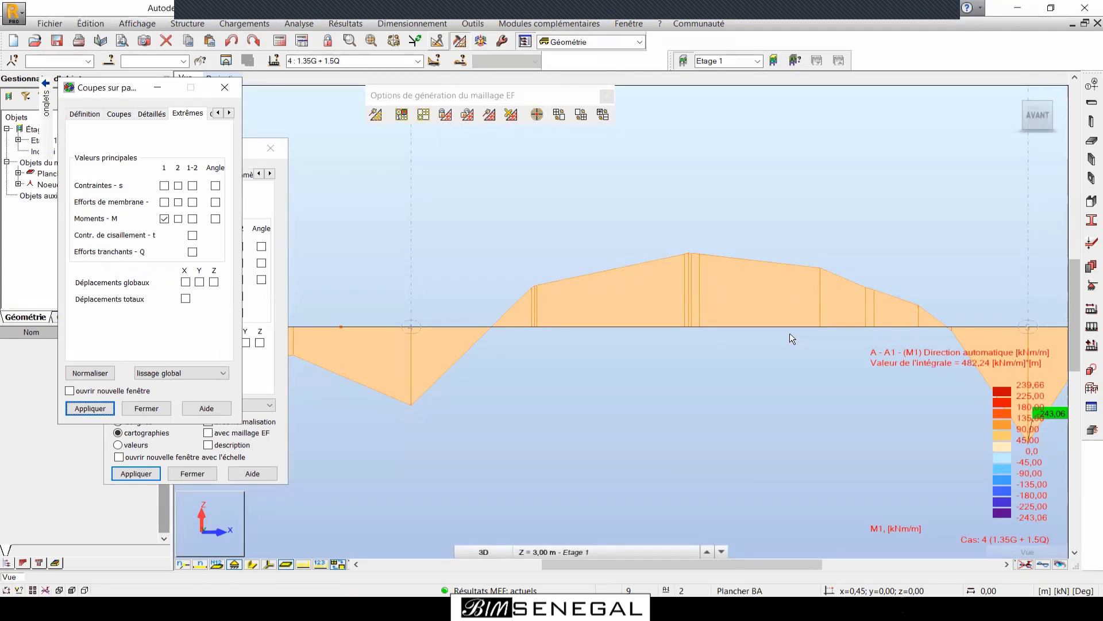
scroll(738, 308, down, 3)
scroll(701, 340, down, 1)
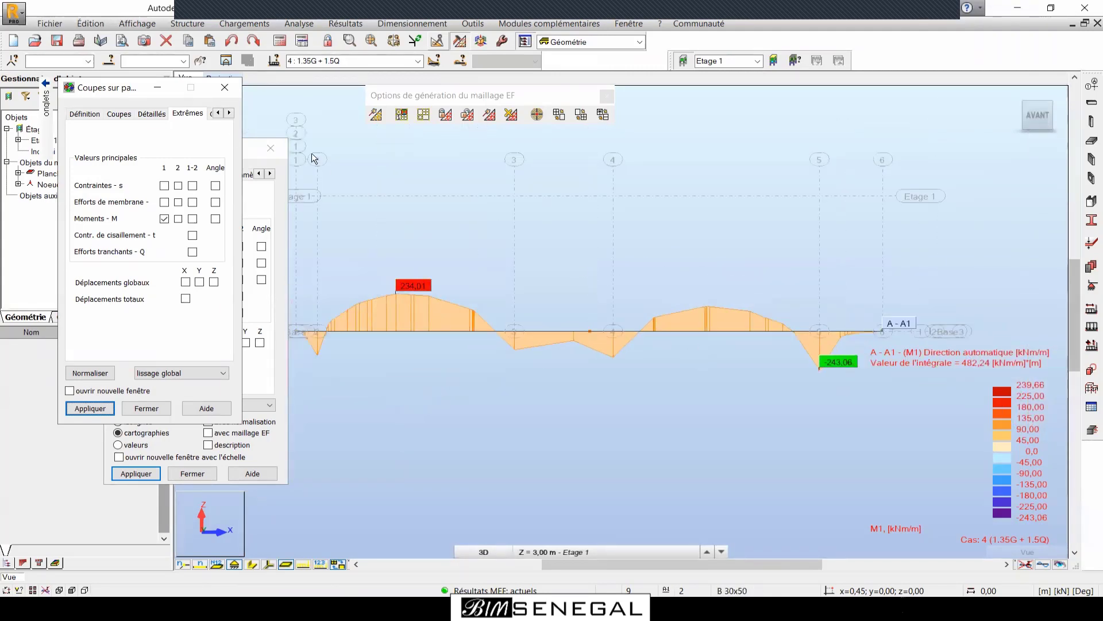
Move the panel cuts dialog aside and inspect the moment diagram in 3D over the M1 map at the footing end near axes 5 and 6.
drag(120, 87, 112, 130)
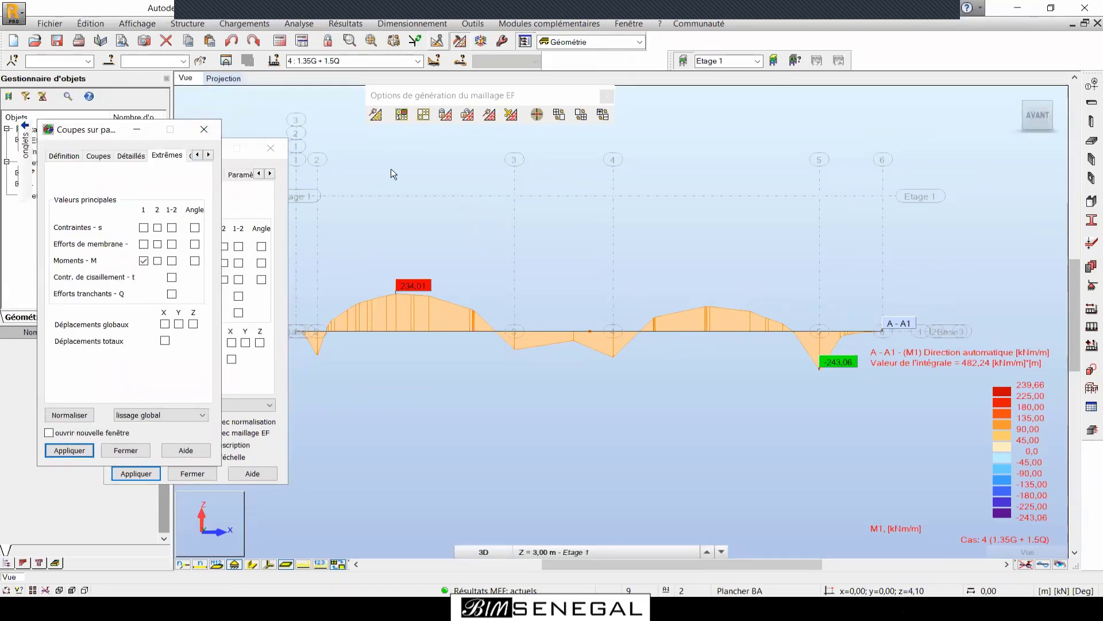
shift+middle_drag(898, 260, 790, 306)
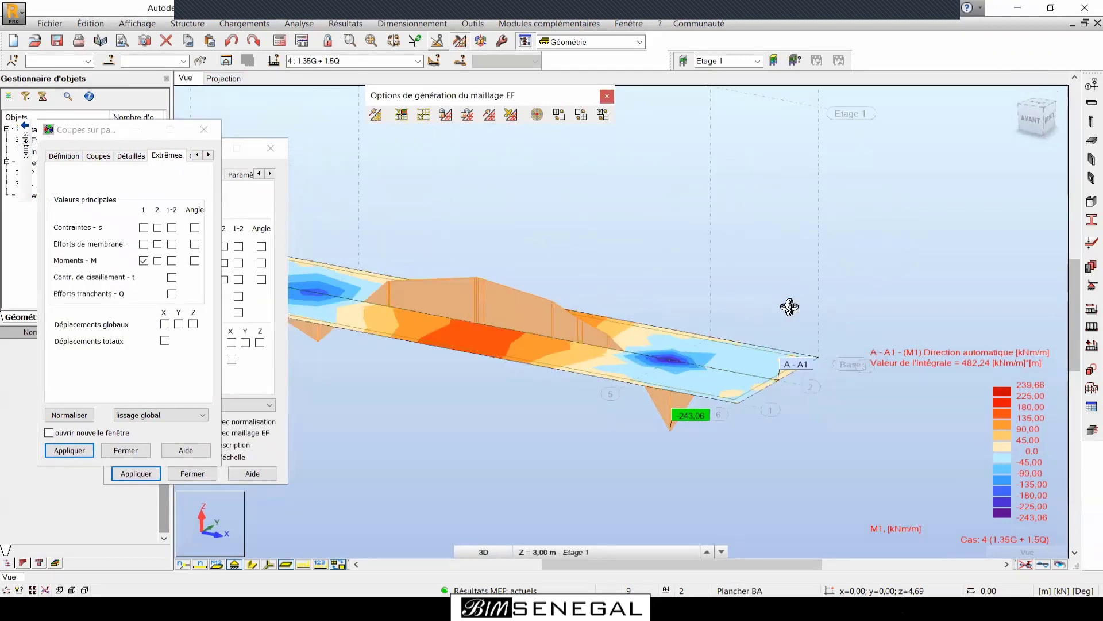
shift+middle_drag(850, 364, 845, 308)
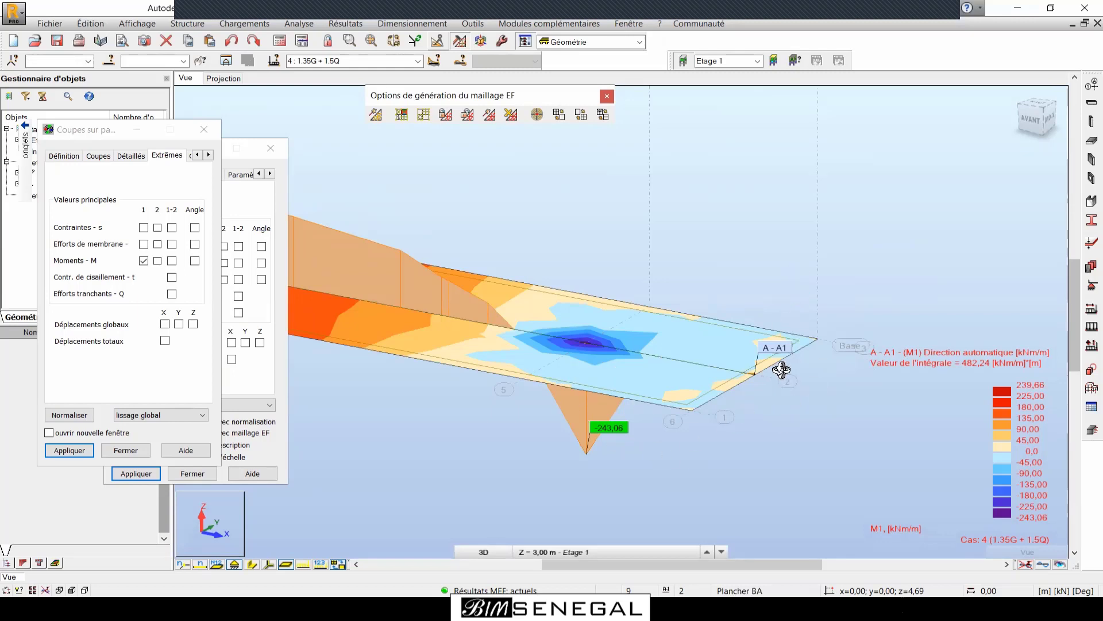
shift+middle_drag(781, 370, 834, 337)
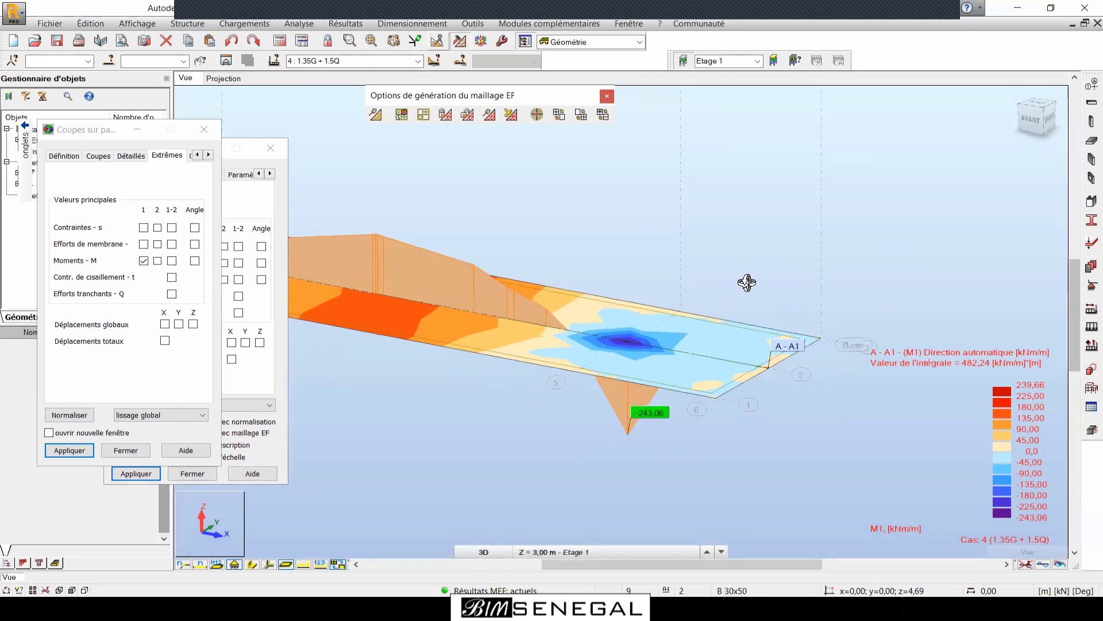
shift+middle_drag(748, 282, 731, 328)
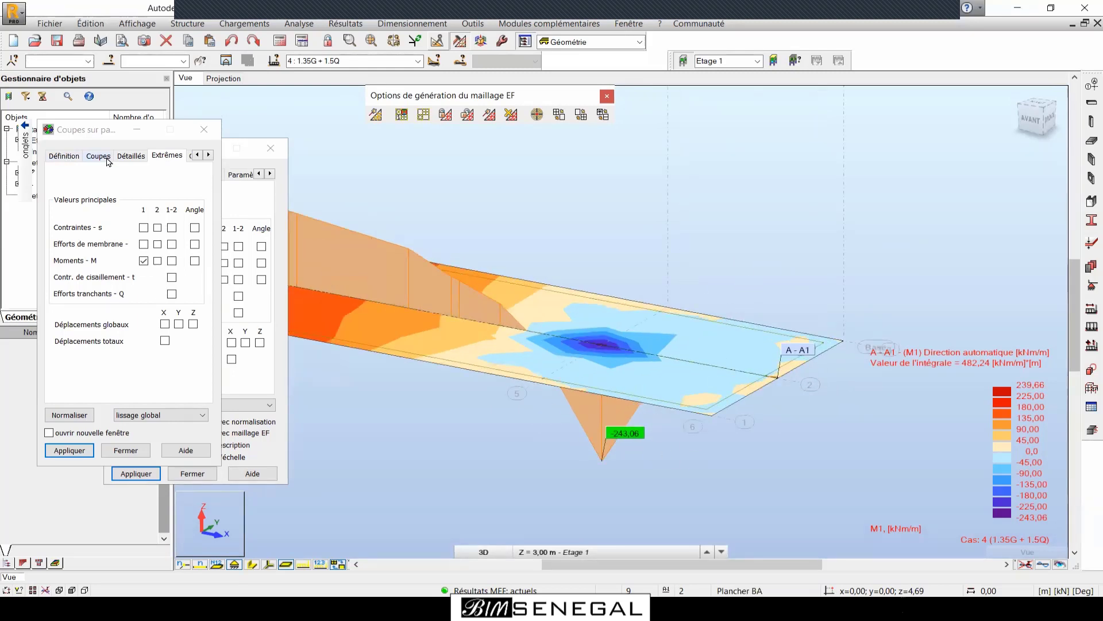
Define a second panel cut, A - A2, across the footing at axis 5 from 11,15; 0,00; 0,00 to 11,15; 1,75; 0,00 and display its diagram.
click(23, 128)
drag(90, 128, 149, 140)
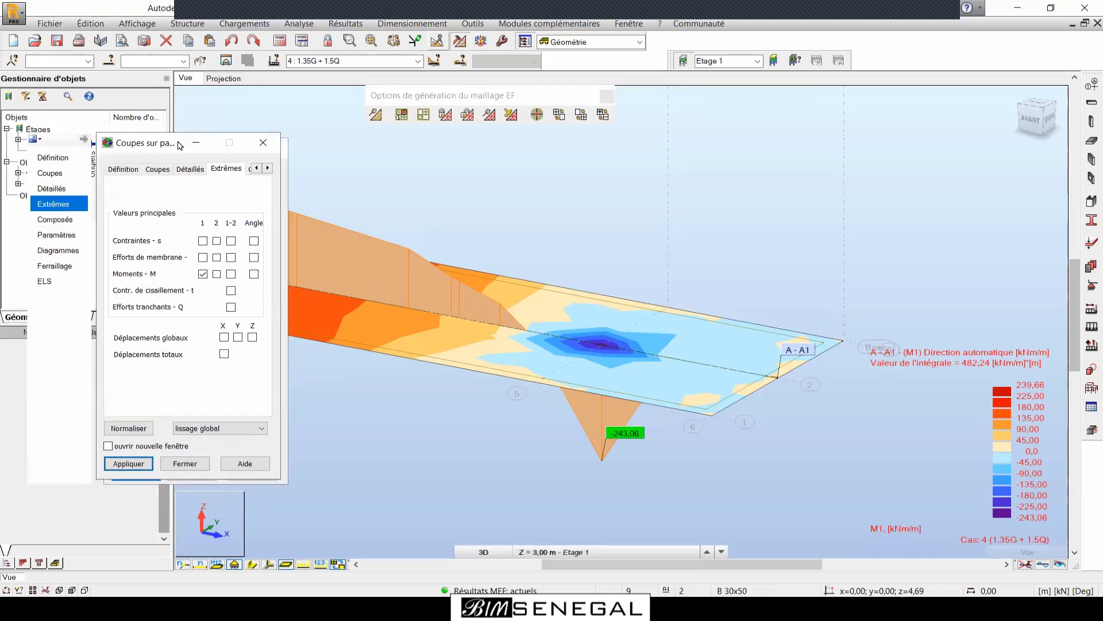
click(264, 142)
click(346, 23)
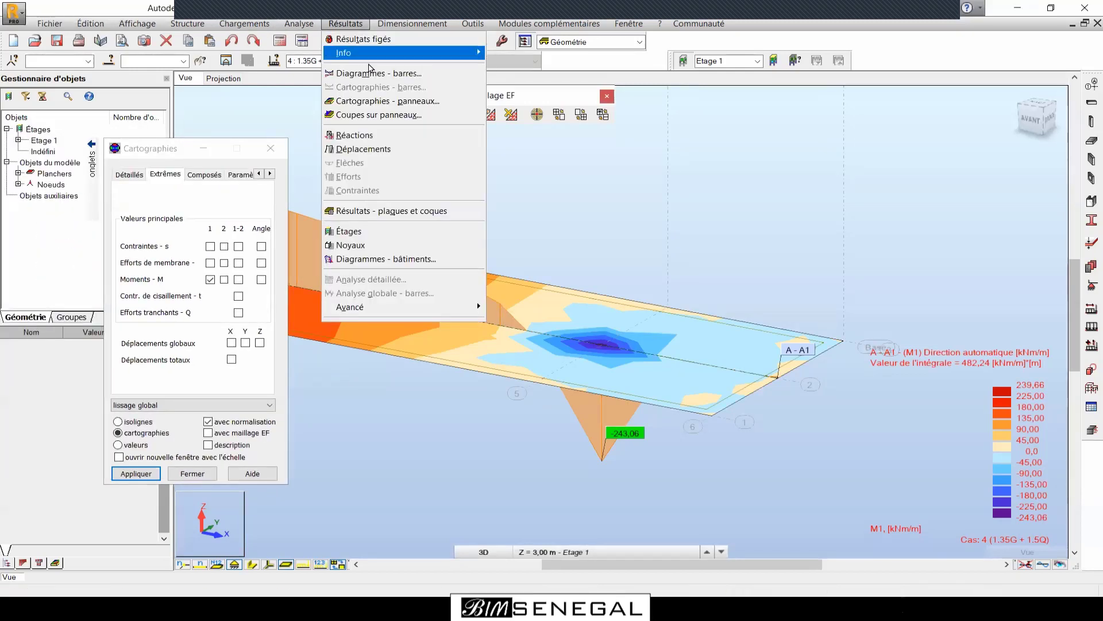
click(411, 116)
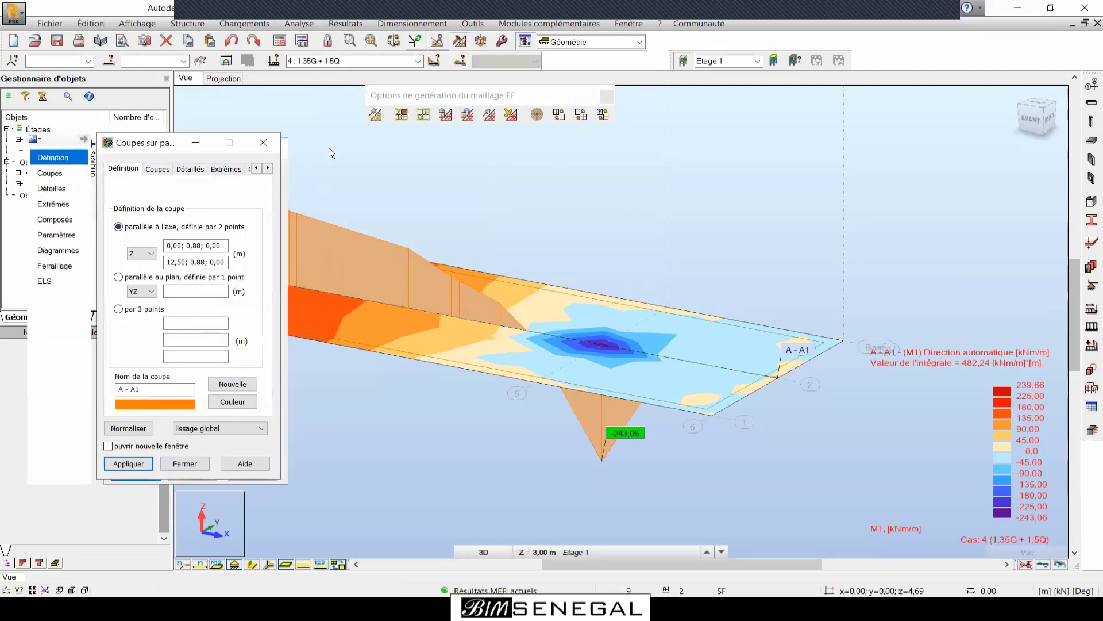
click(168, 246)
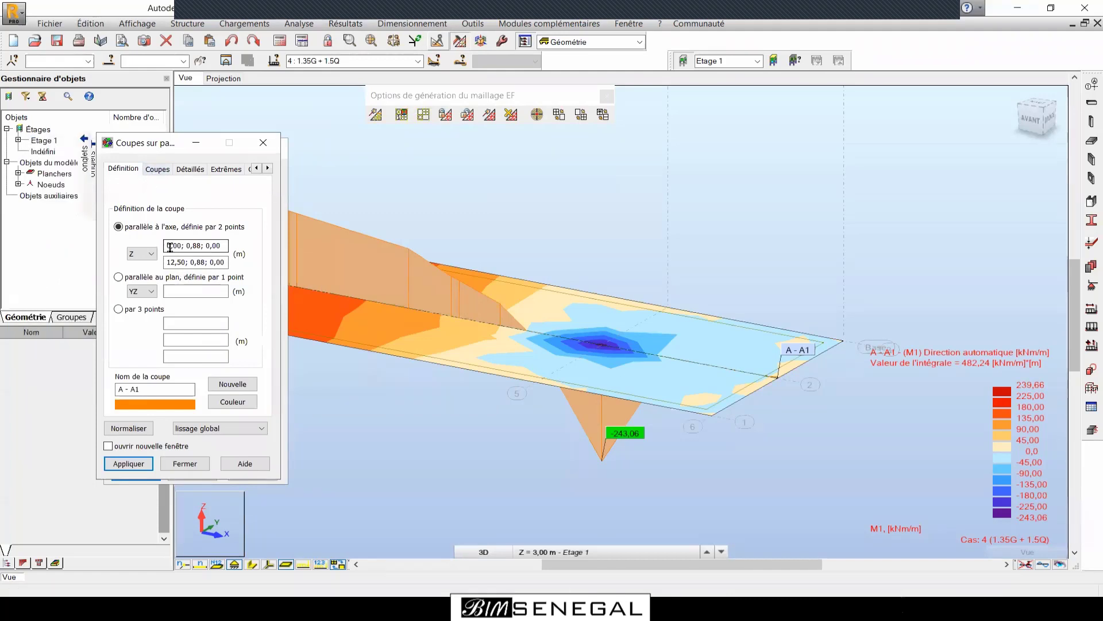
click(538, 377)
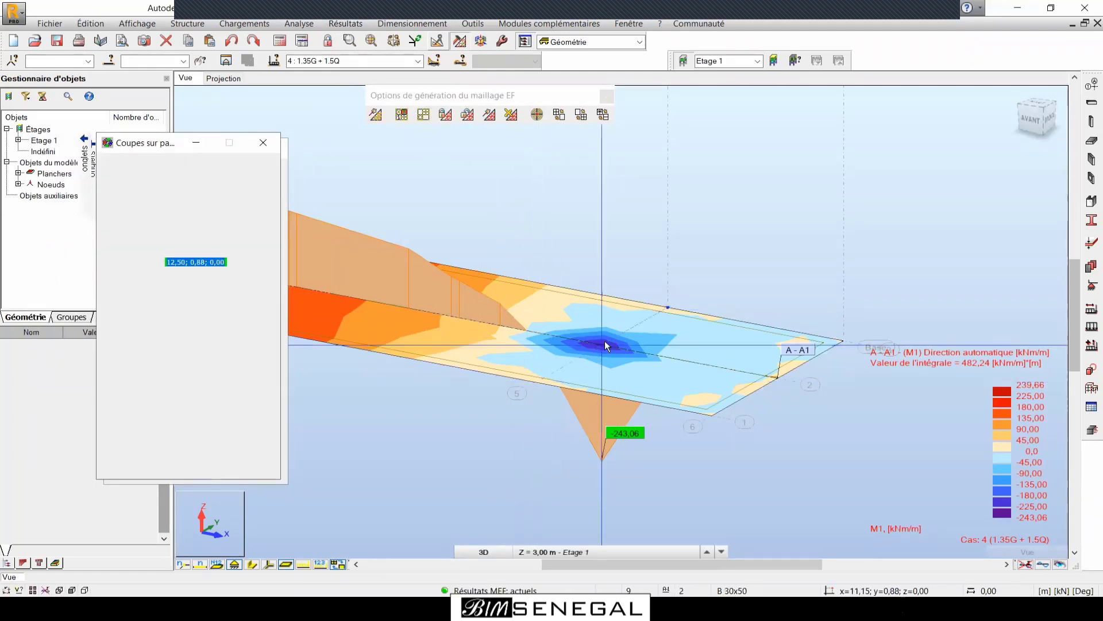
click(664, 305)
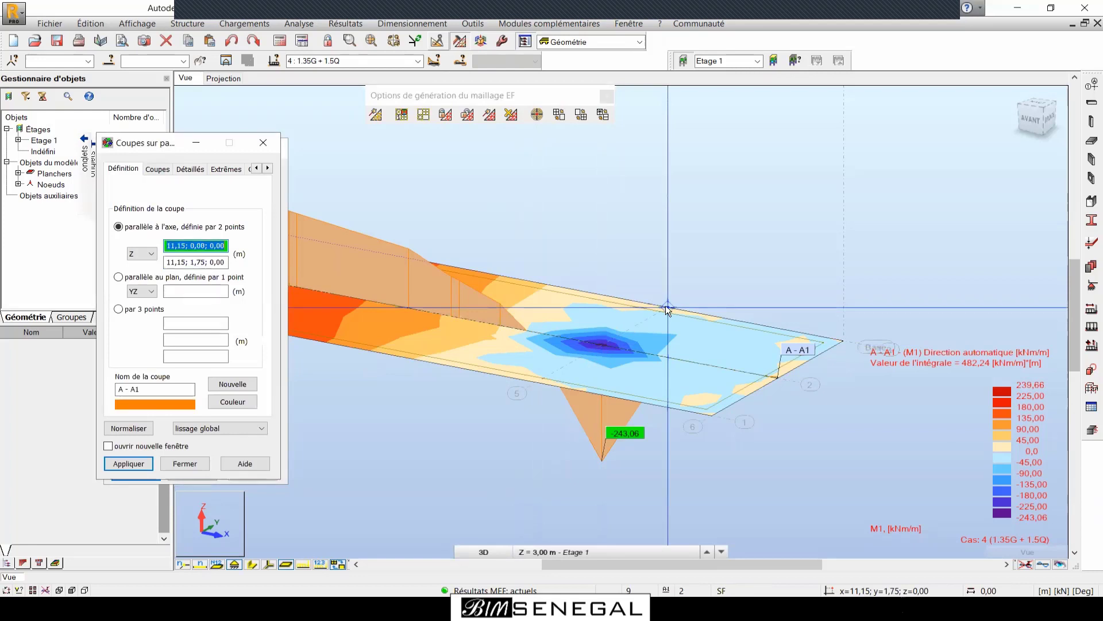
click(243, 388)
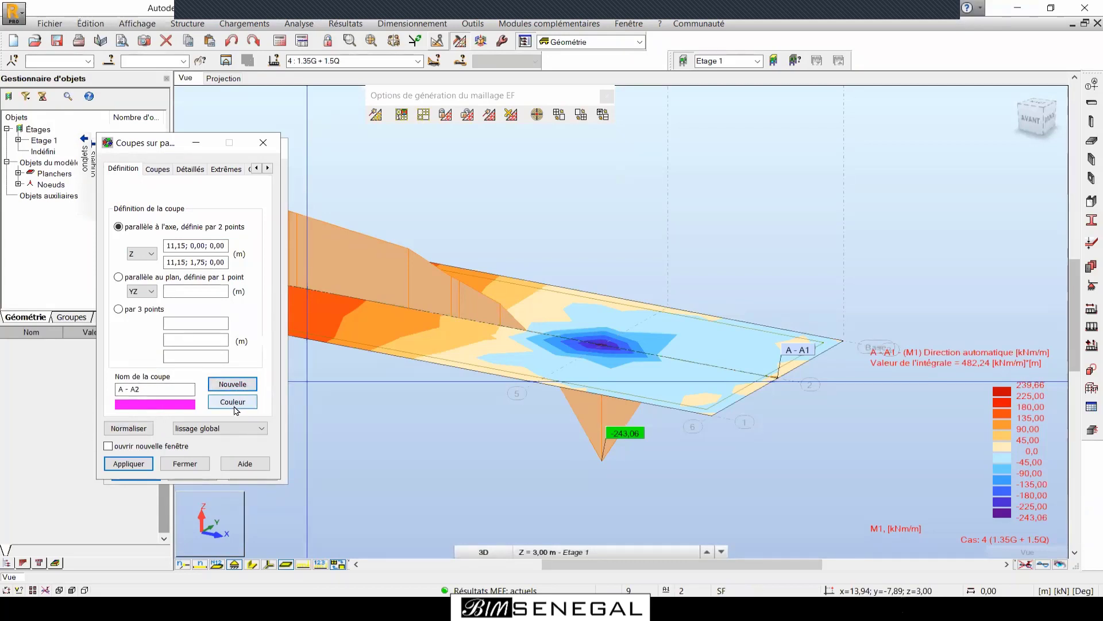
click(129, 464)
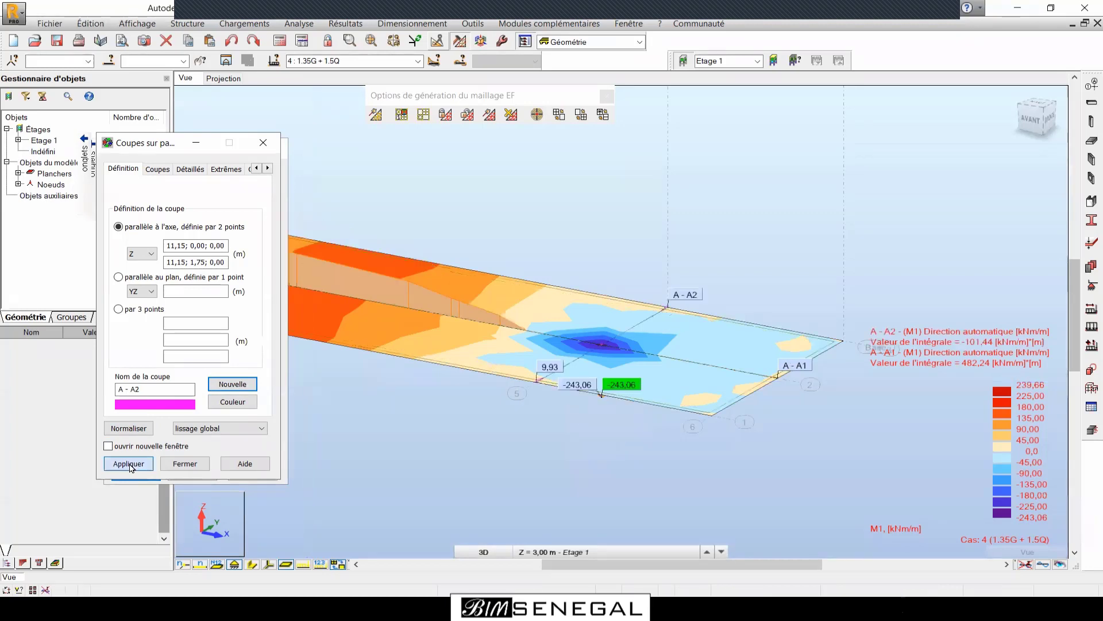
View the transverse cut A - A2 from the right side and display its detailed moment M in the yy direction.
click(1047, 121)
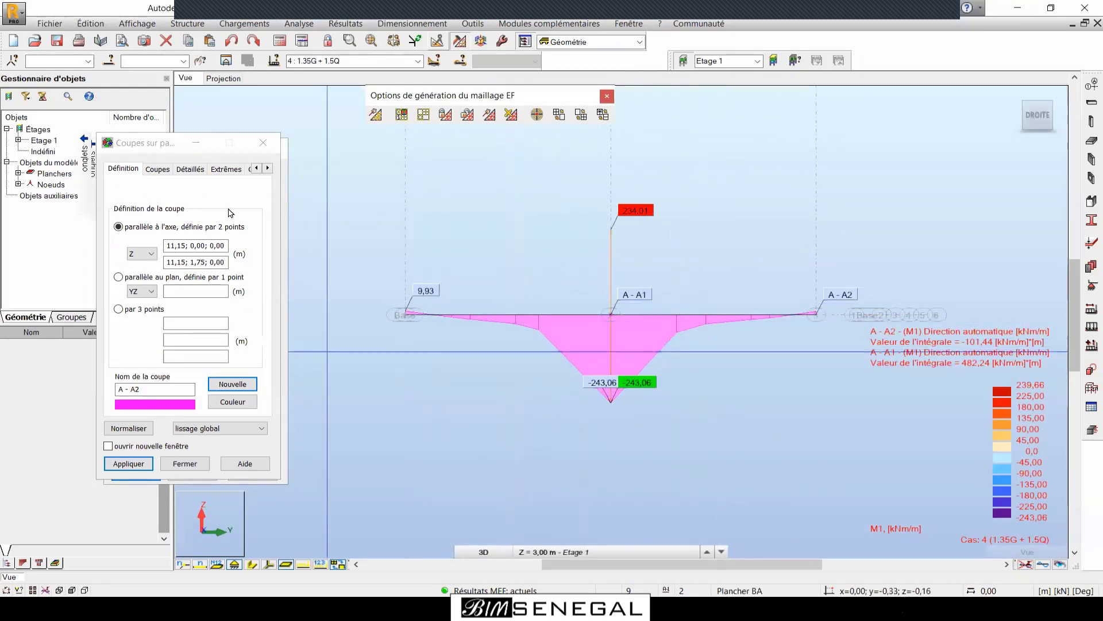
click(223, 169)
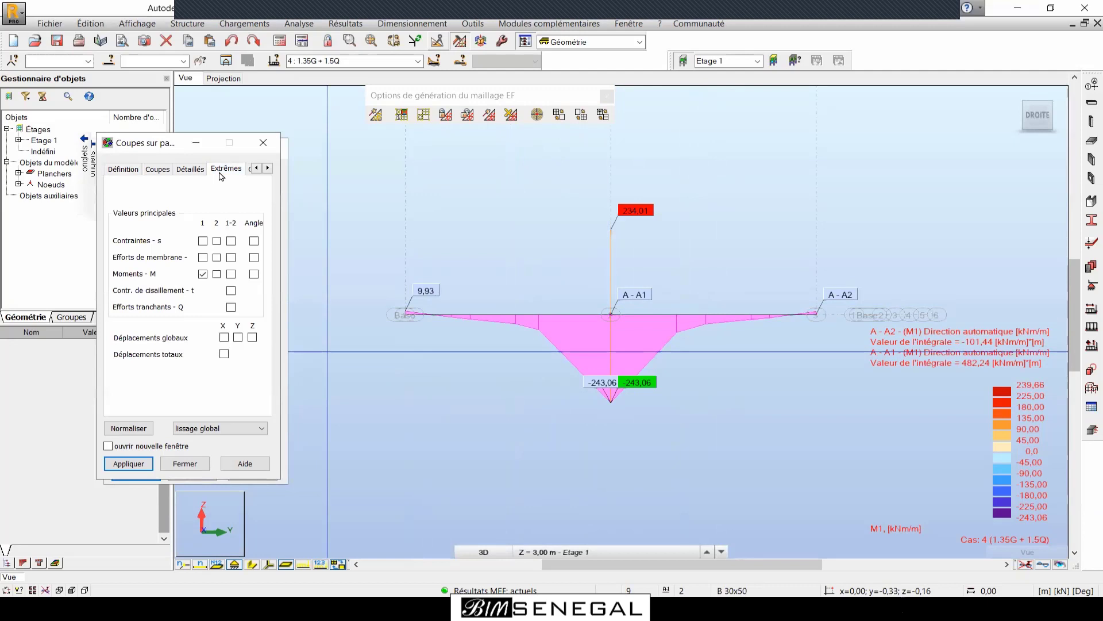
click(196, 171)
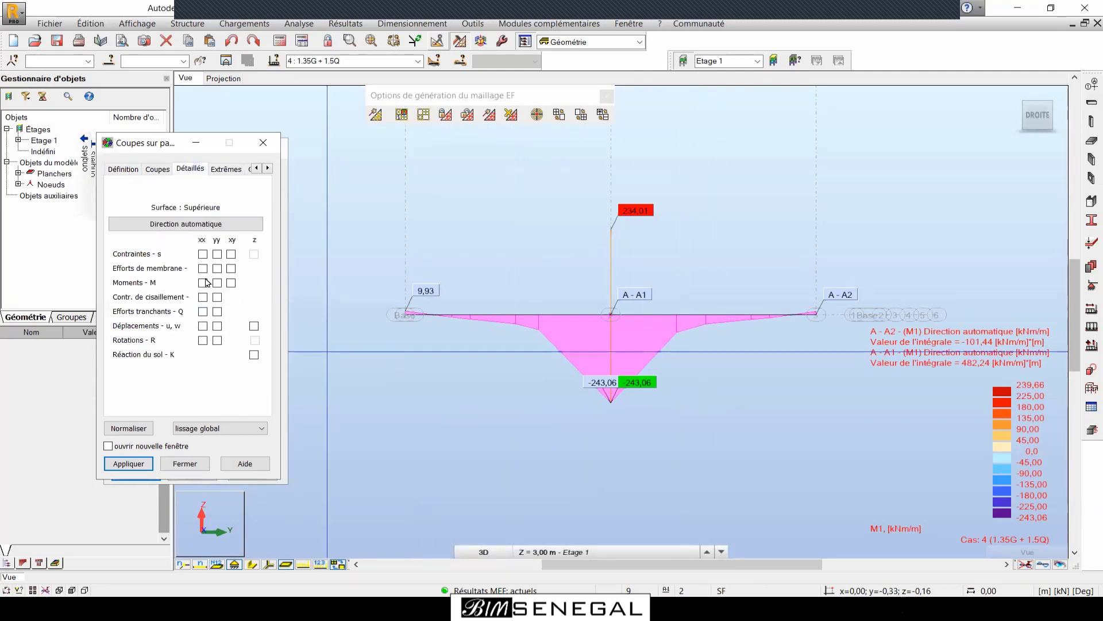
click(142, 459)
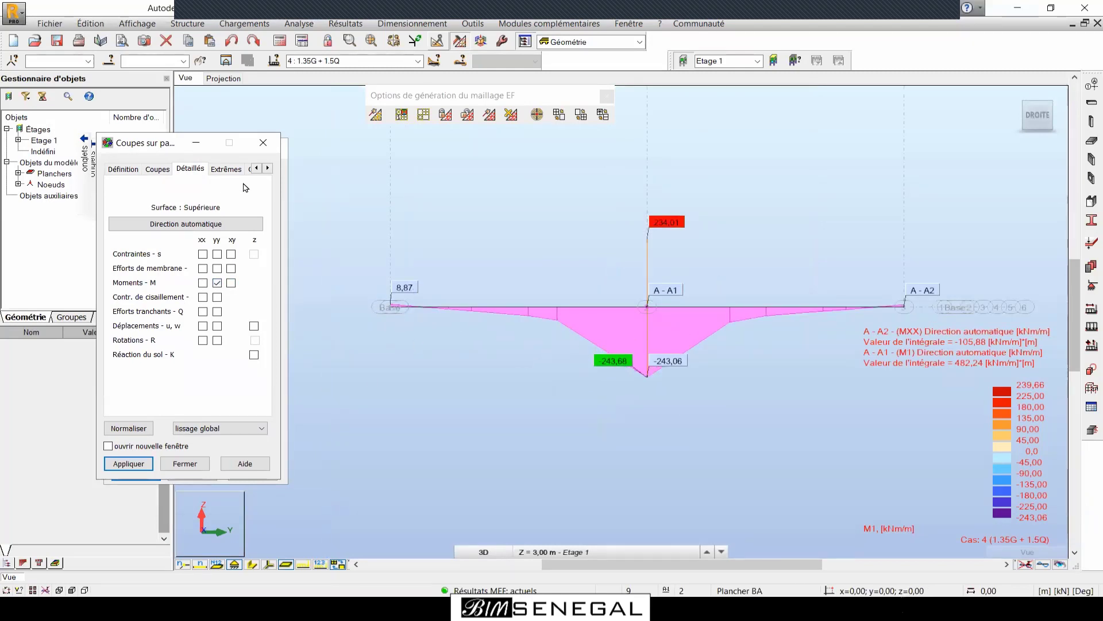
Display the extreme principal moment M in direction 1 on the transverse cut again.
click(225, 169)
click(203, 273)
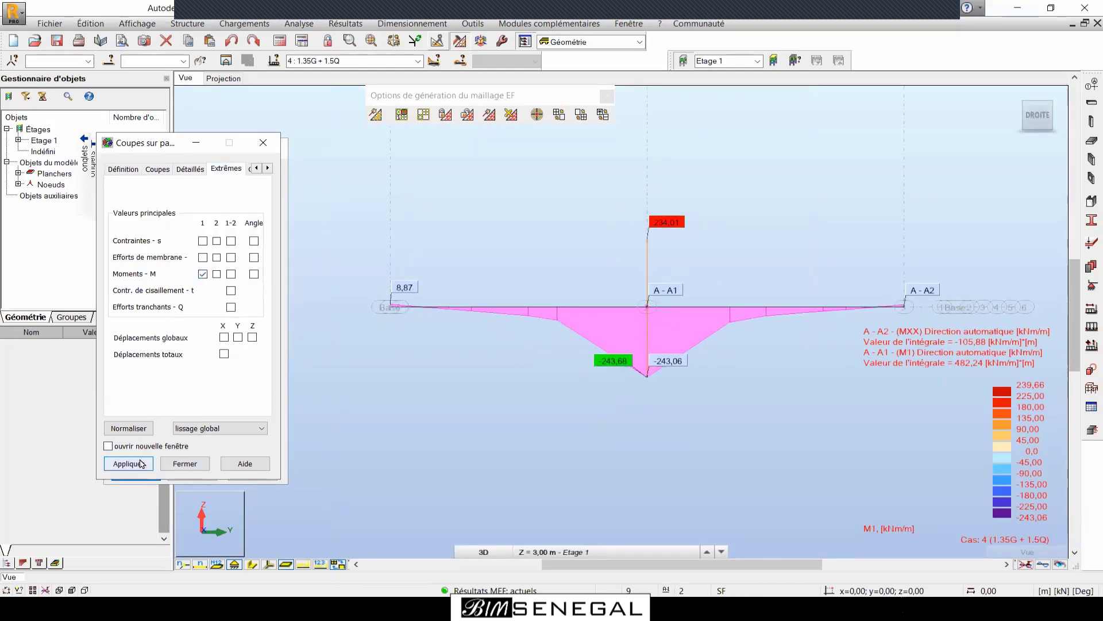
click(129, 463)
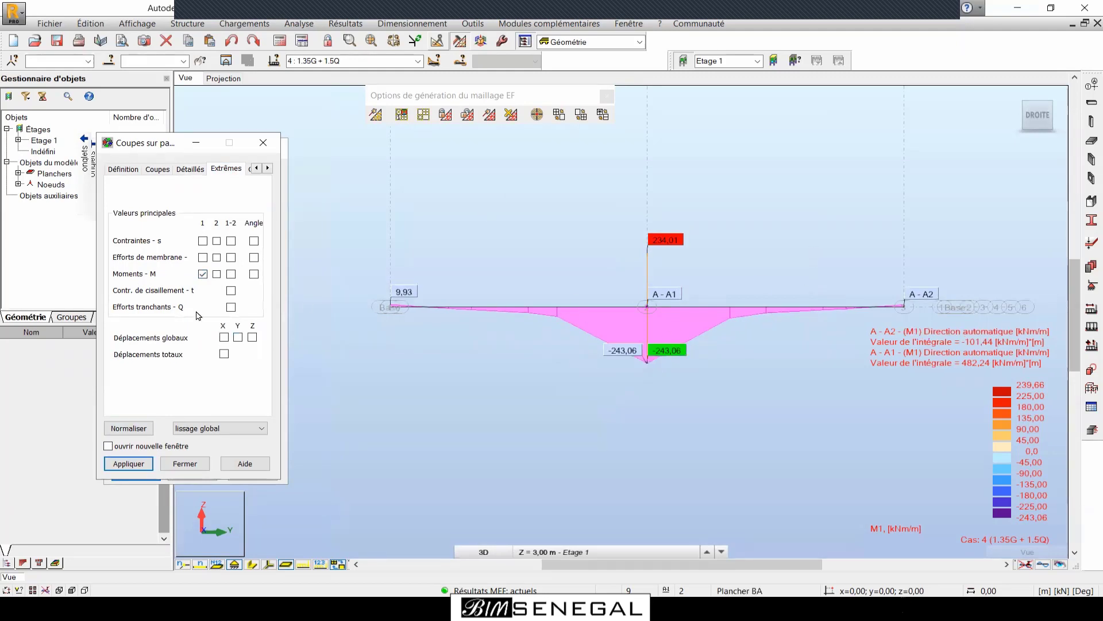
Display the extreme principal moment M in direction 2 instead of 1 on the transverse cut and normalise the diagram scale.
click(217, 274)
click(203, 274)
click(144, 463)
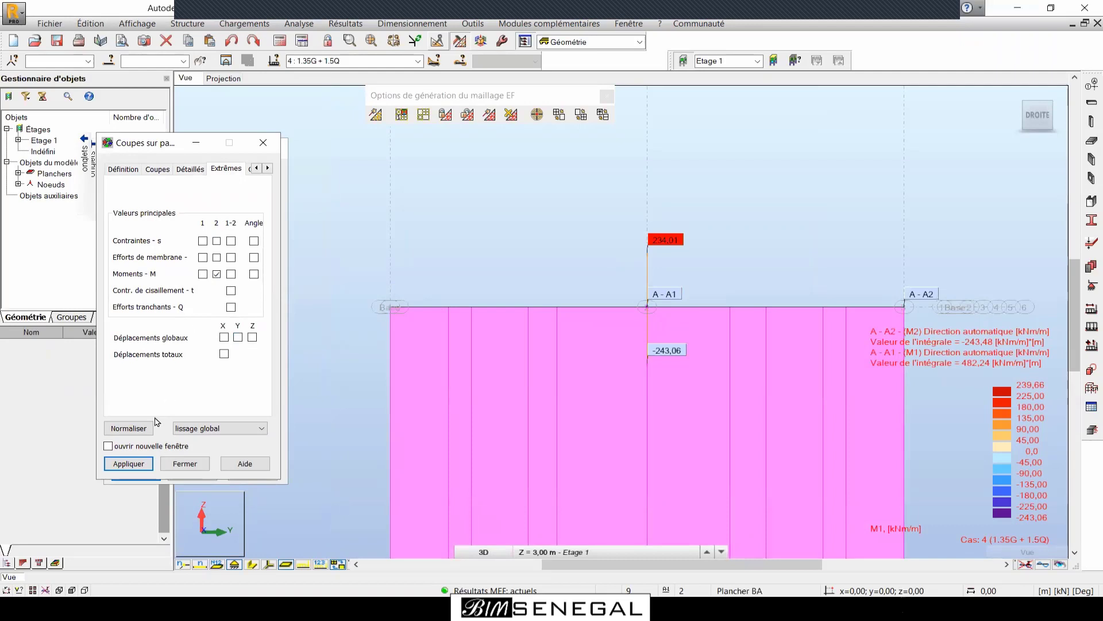
click(150, 427)
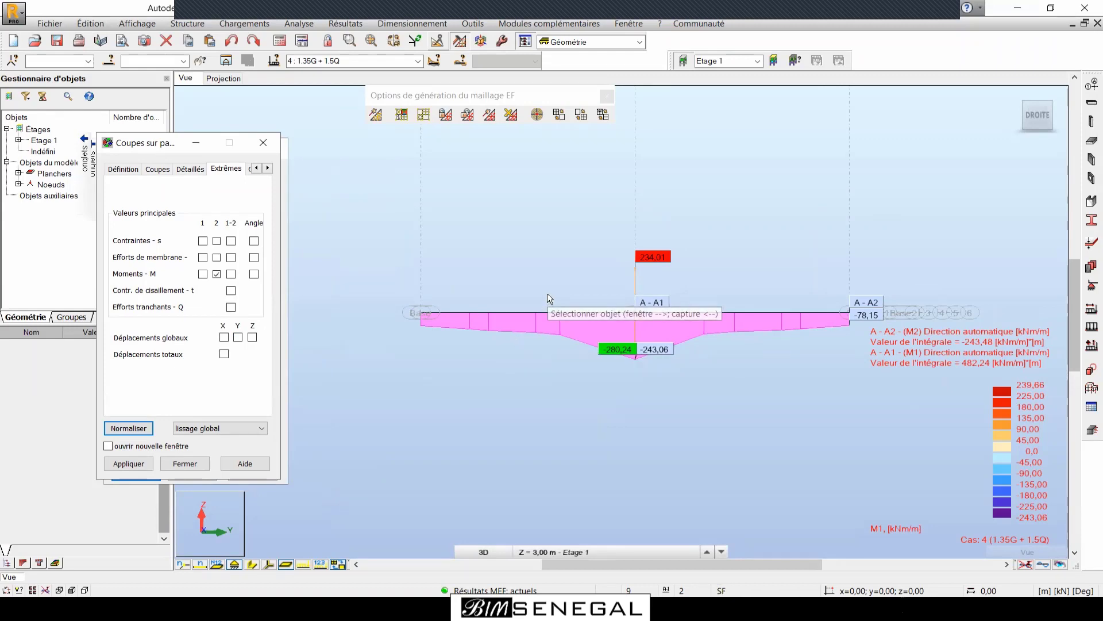
Switch to SketchBook Pro and erase the whole previous drawing with the Gomme dure eraser.
key(alt+Tab)
click(325, 413)
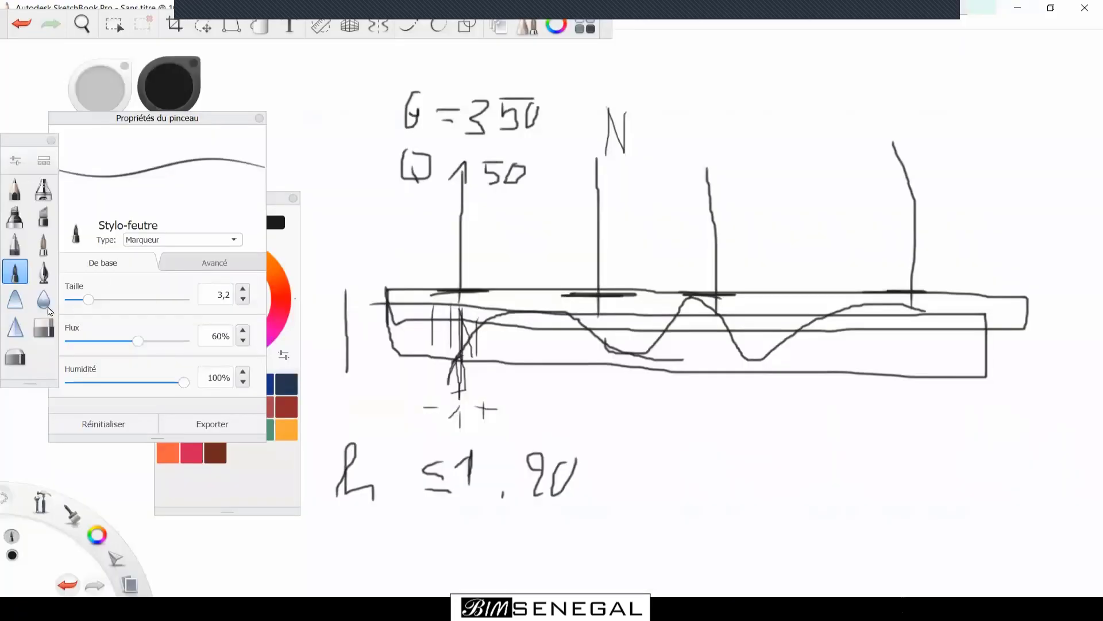
click(45, 325)
mouse_move(483, 280)
mouse_down()
mouse_move(697, 257)
mouse_move(754, 232)
mouse_move(816, 293)
mouse_up()
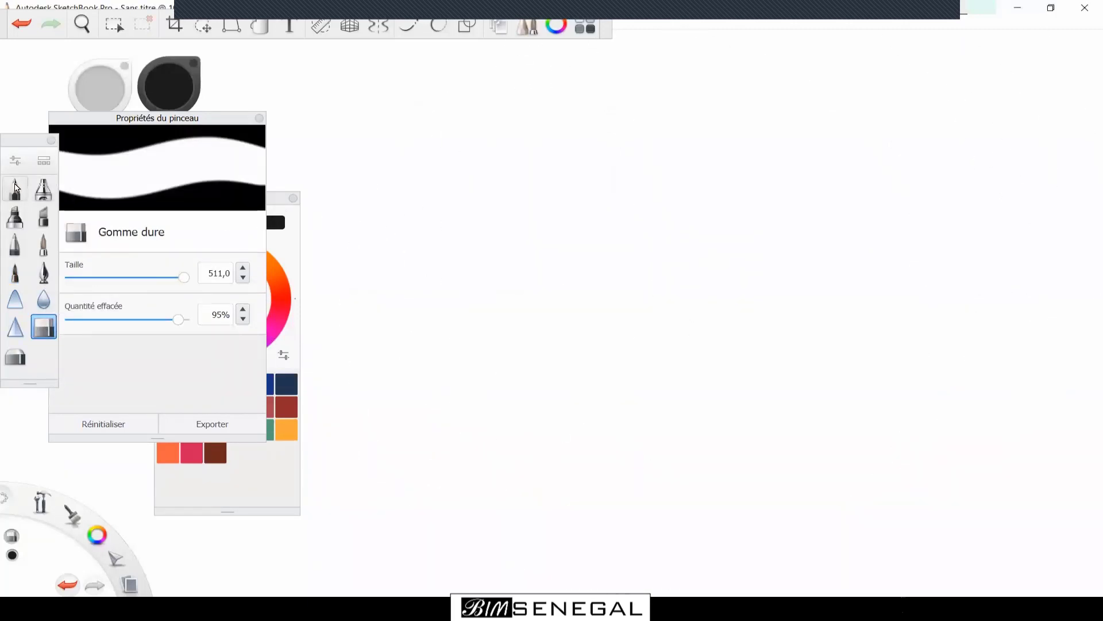
Sketch the footing's cross-section with the Crayon pencil: a rectangular base with a column rising from its middle.
click(20, 194)
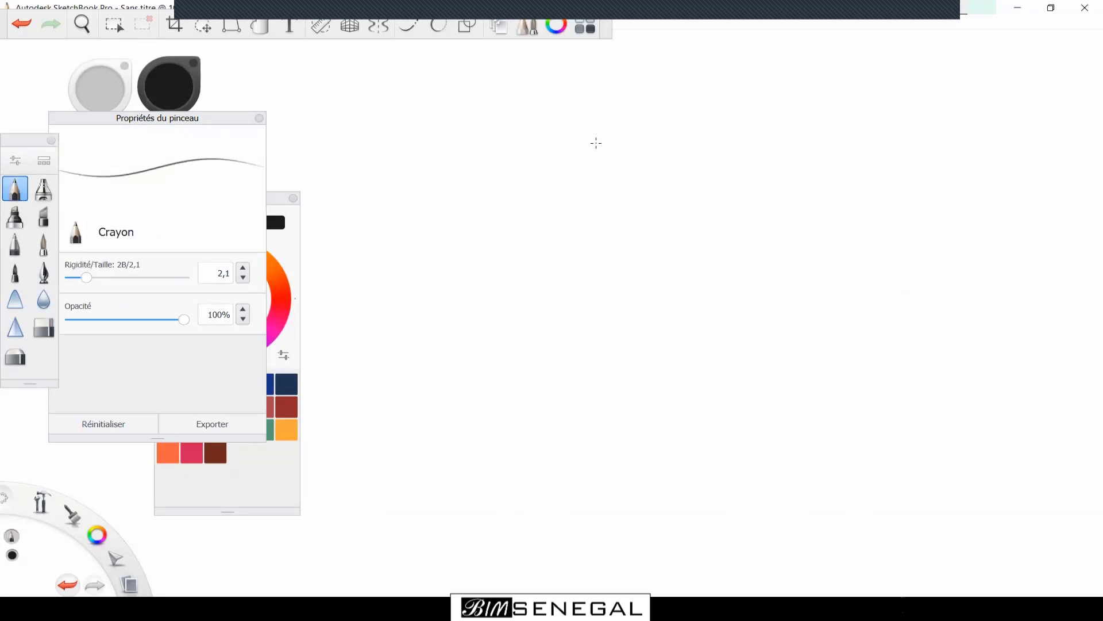
drag(596, 145, 600, 266)
mouse_move(647, 200)
mouse_down()
mouse_move(645, 271)
mouse_move(771, 270)
mouse_move(801, 342)
mouse_move(645, 371)
mouse_move(446, 372)
mouse_move(458, 273)
mouse_move(604, 277)
mouse_up()
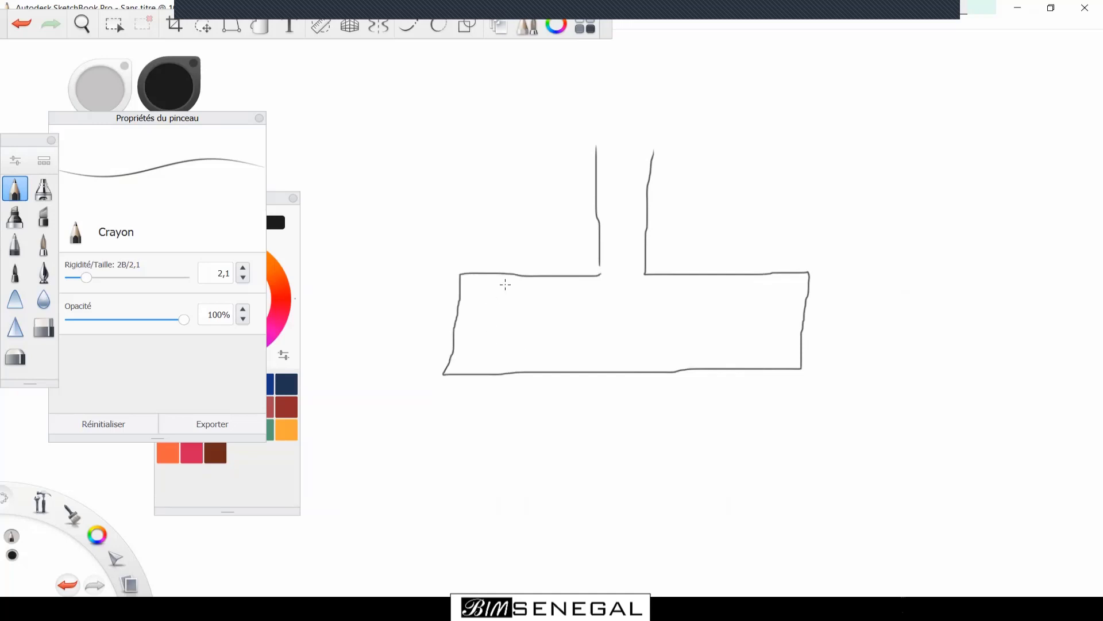
Sketch a closed trapezoidal reinforcement frame over the footing section, then a separate curved bottom bar with hooked ends below it.
mouse_move(505, 286)
mouse_down()
mouse_move(450, 375)
mouse_move(586, 416)
mouse_move(701, 417)
mouse_move(815, 377)
mouse_up()
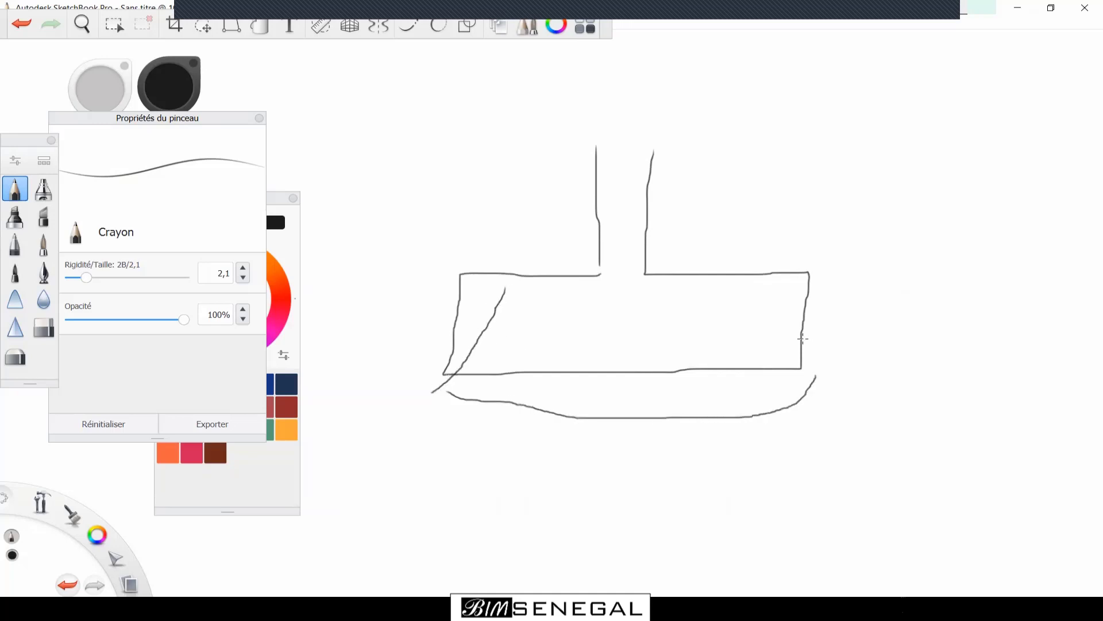
drag(764, 297, 803, 374)
drag(766, 302, 505, 289)
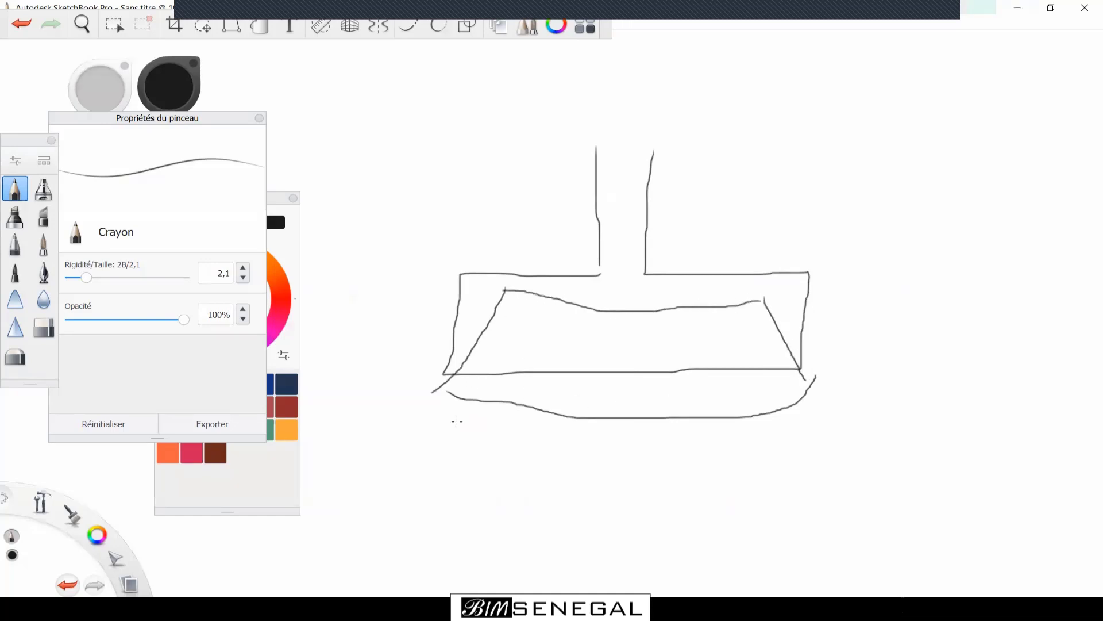
mouse_move(414, 414)
mouse_down()
mouse_move(457, 476)
mouse_move(832, 467)
mouse_up()
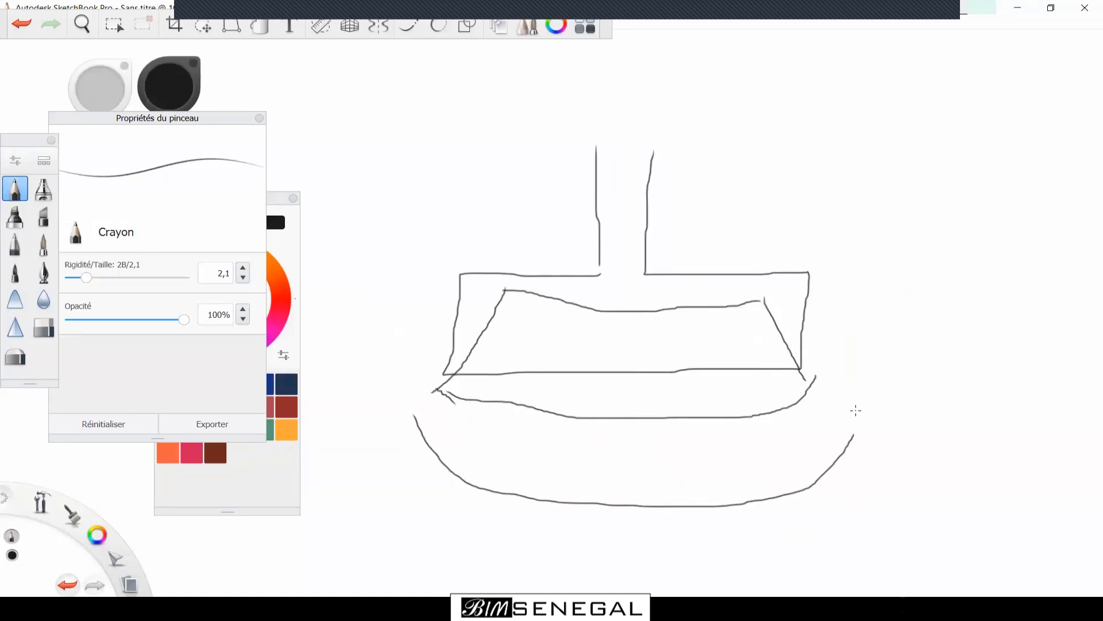
drag(856, 410, 885, 451)
mouse_move(433, 412)
mouse_down()
mouse_move(363, 388)
mouse_move(385, 448)
mouse_up()
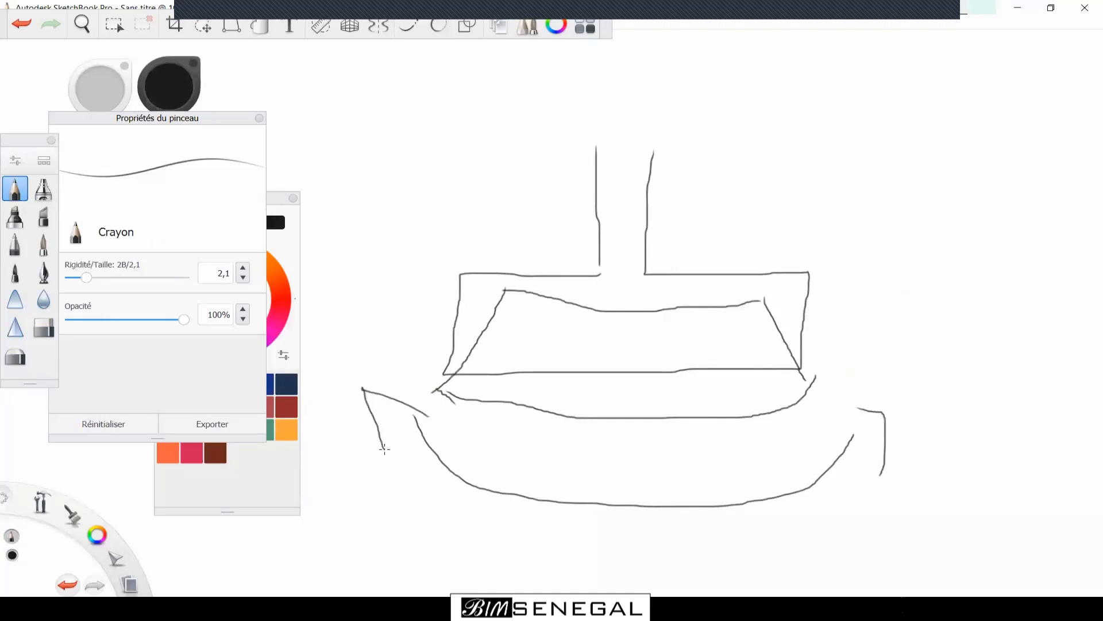
Switch back to Robot Structural Analysis, restore the home 3D view and close the panel cuts and maps dialogs.
key(alt+Tab)
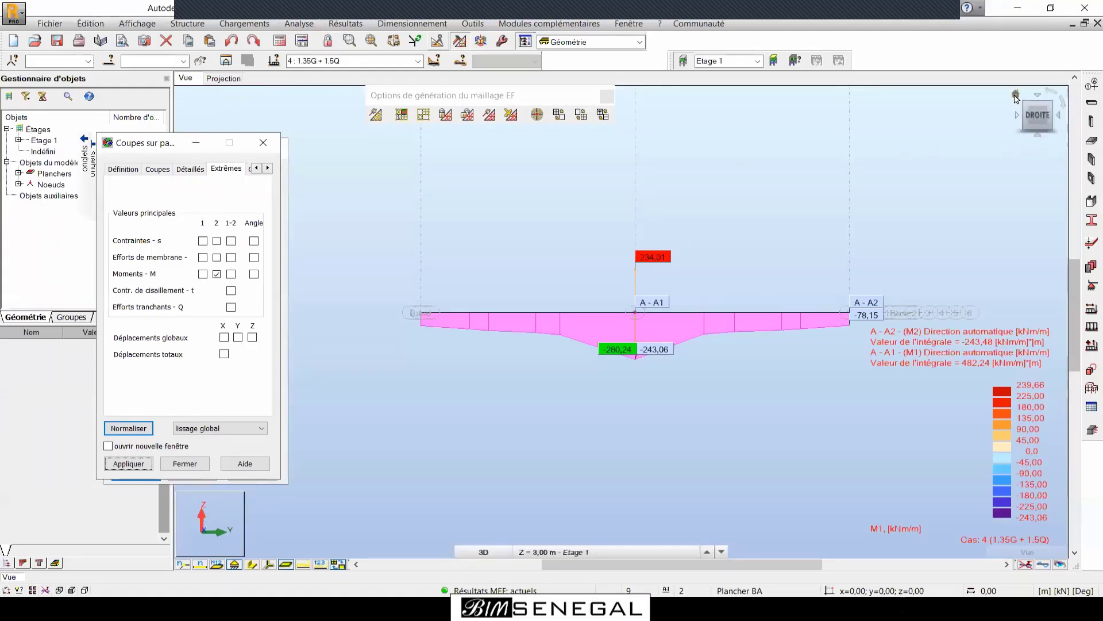
click(1016, 94)
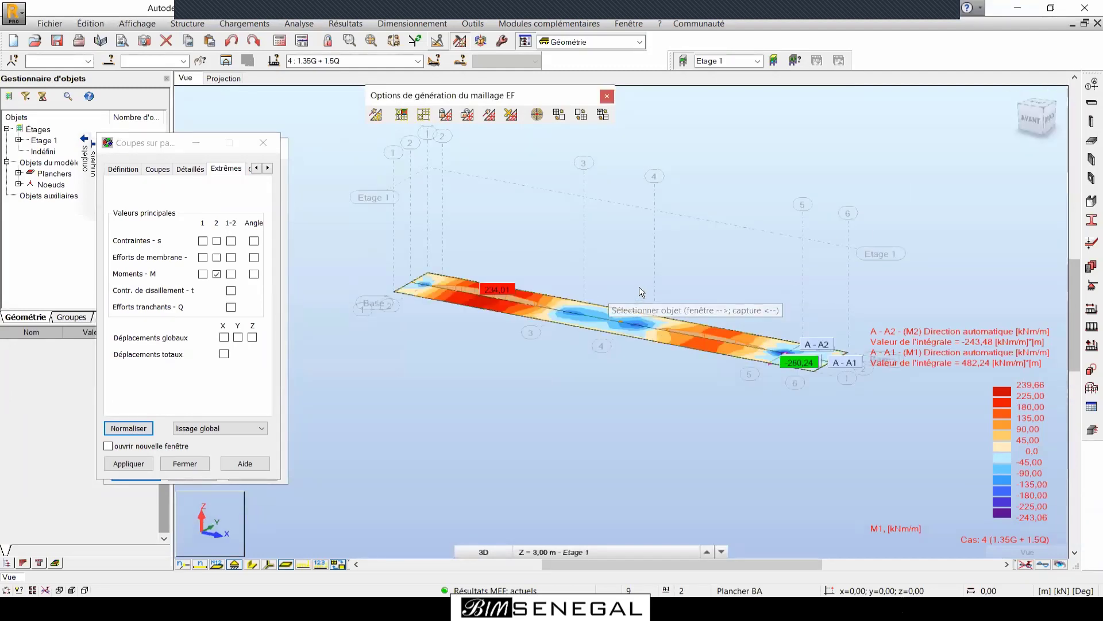
click(263, 143)
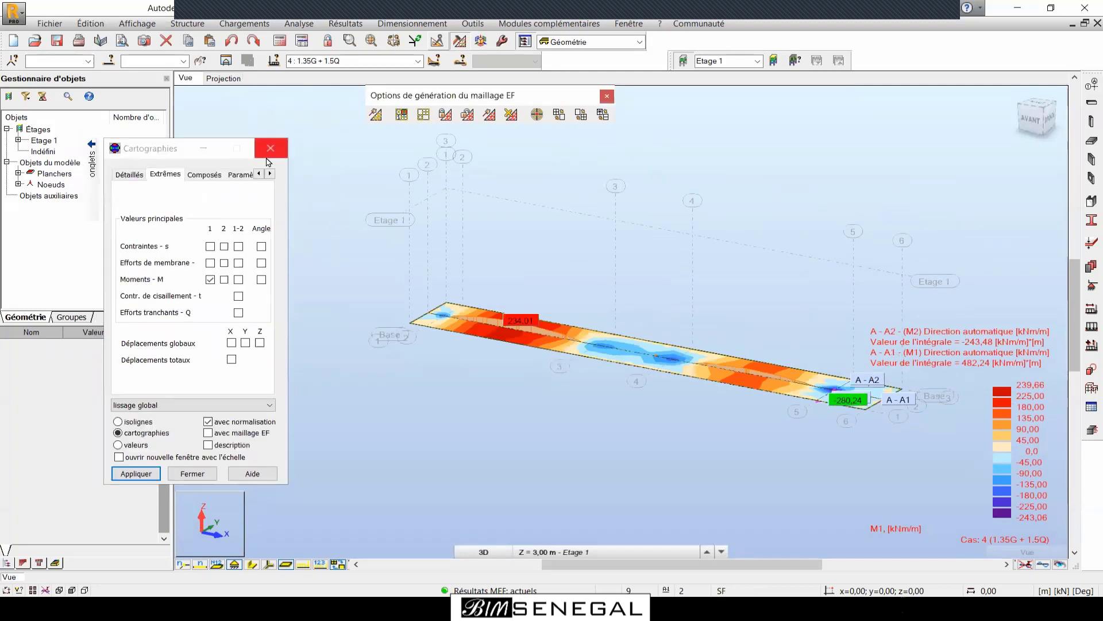
click(271, 148)
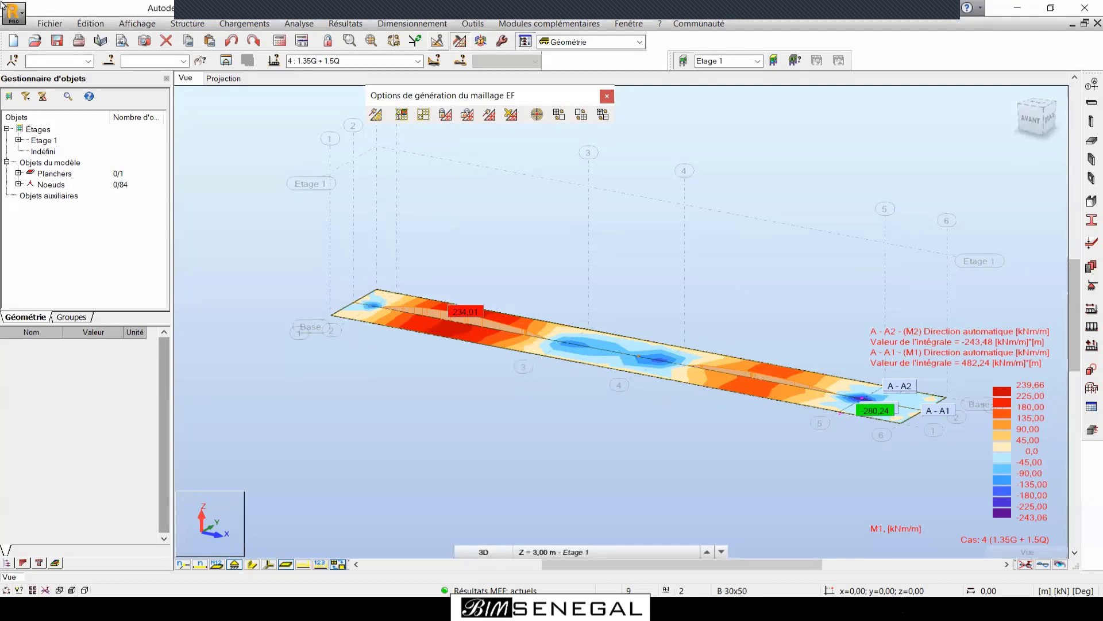
Select Plancher 1 and send it to the real reinforcement module for reinforced concrete elements.
scroll(944, 419, up, 3)
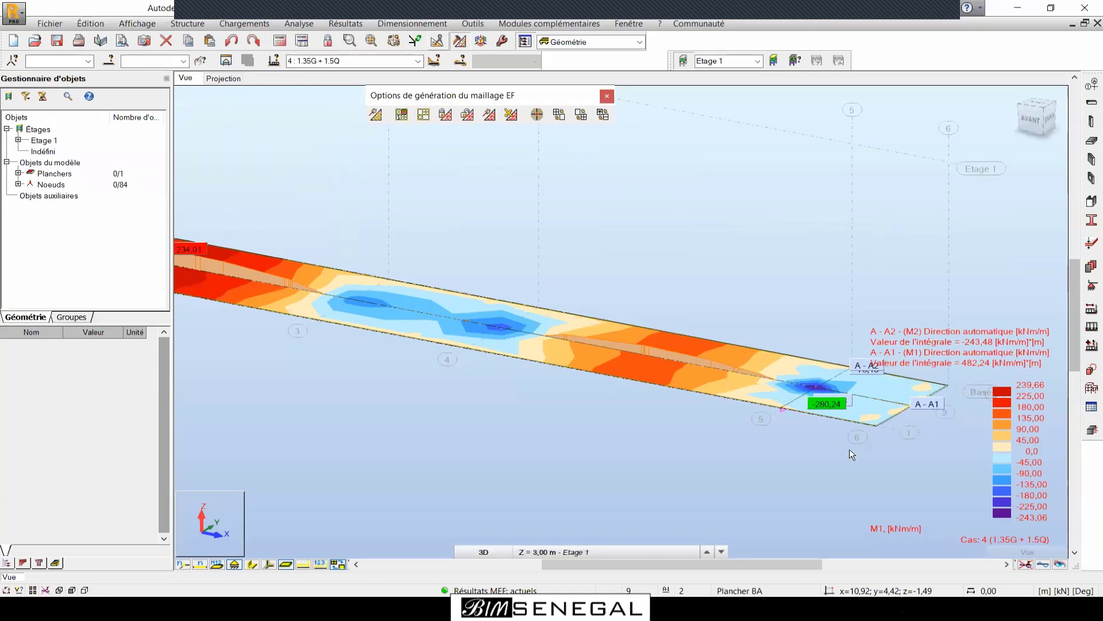
click(178, 264)
click(18, 173)
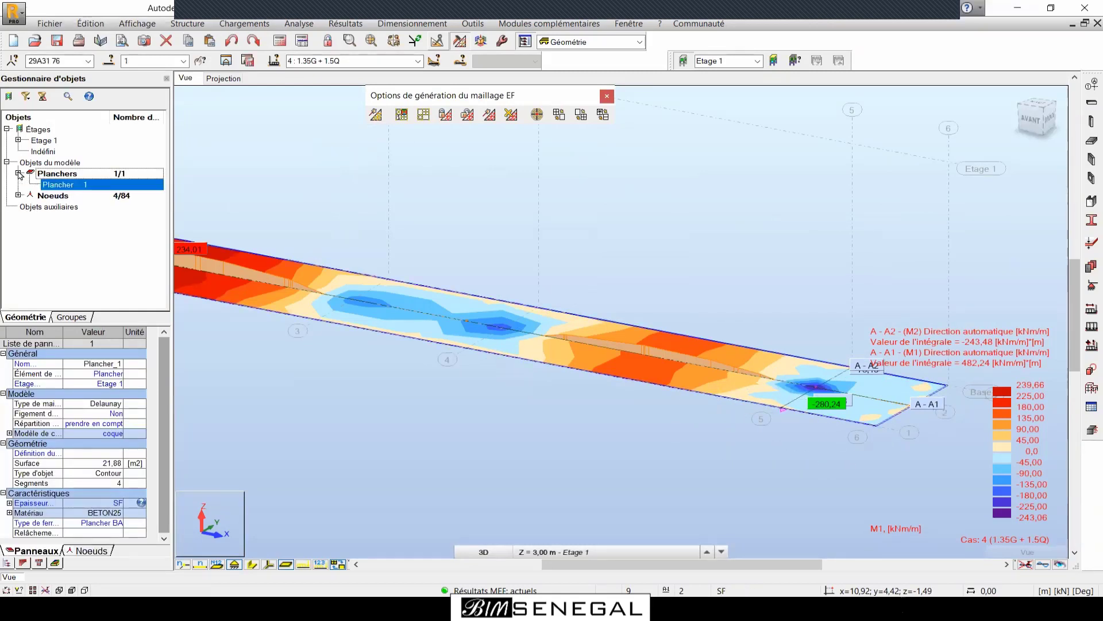
click(270, 184)
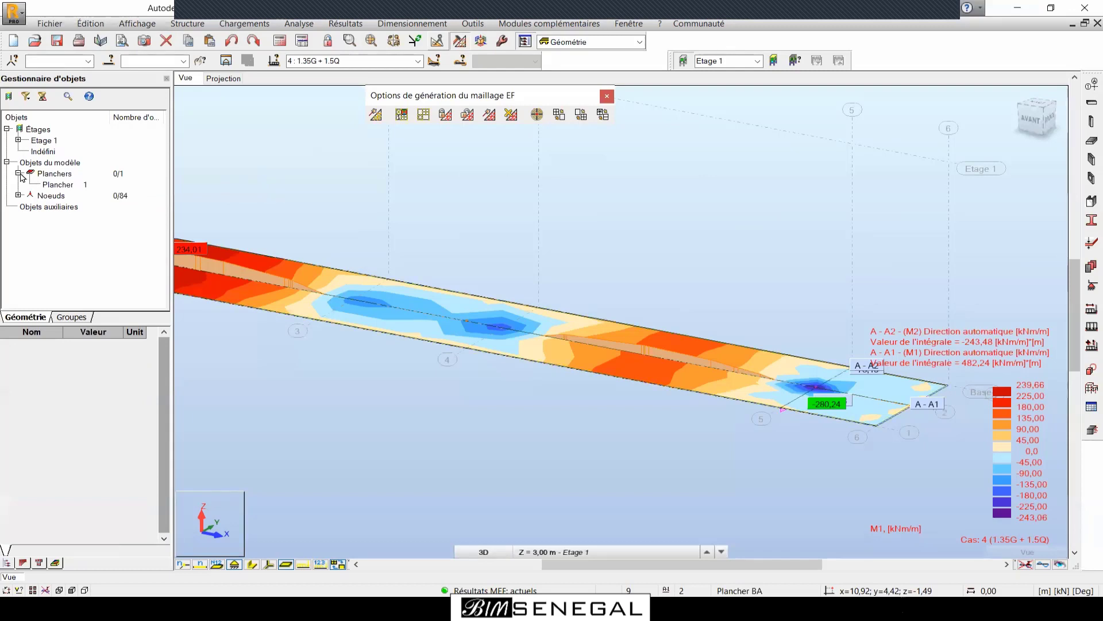
click(41, 186)
scroll(596, 389, down, 1)
scroll(596, 390, down, 1)
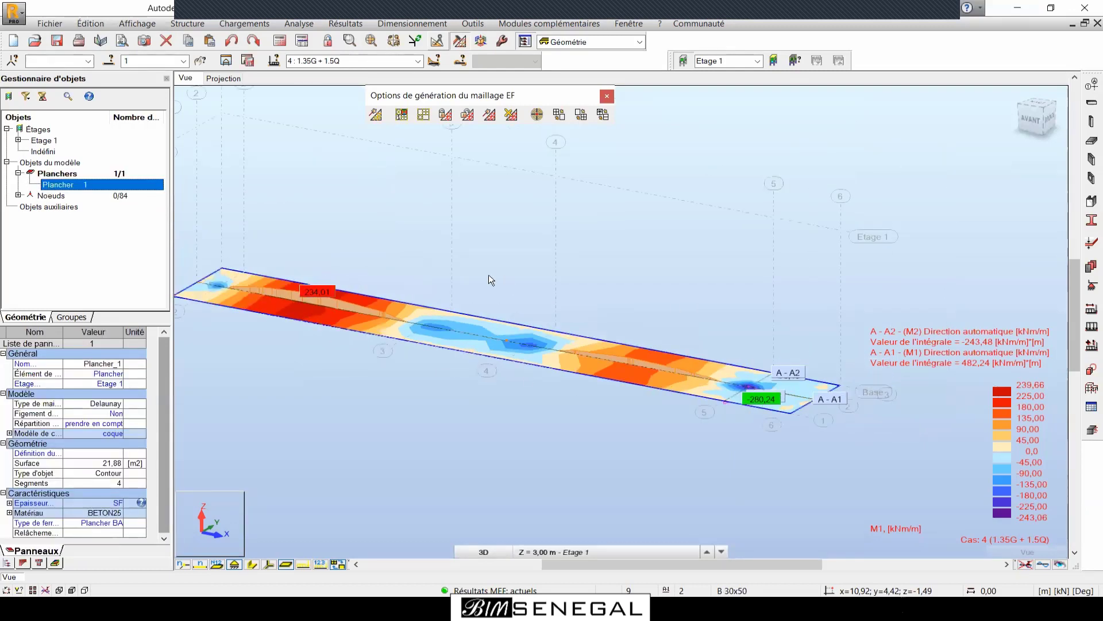
click(406, 25)
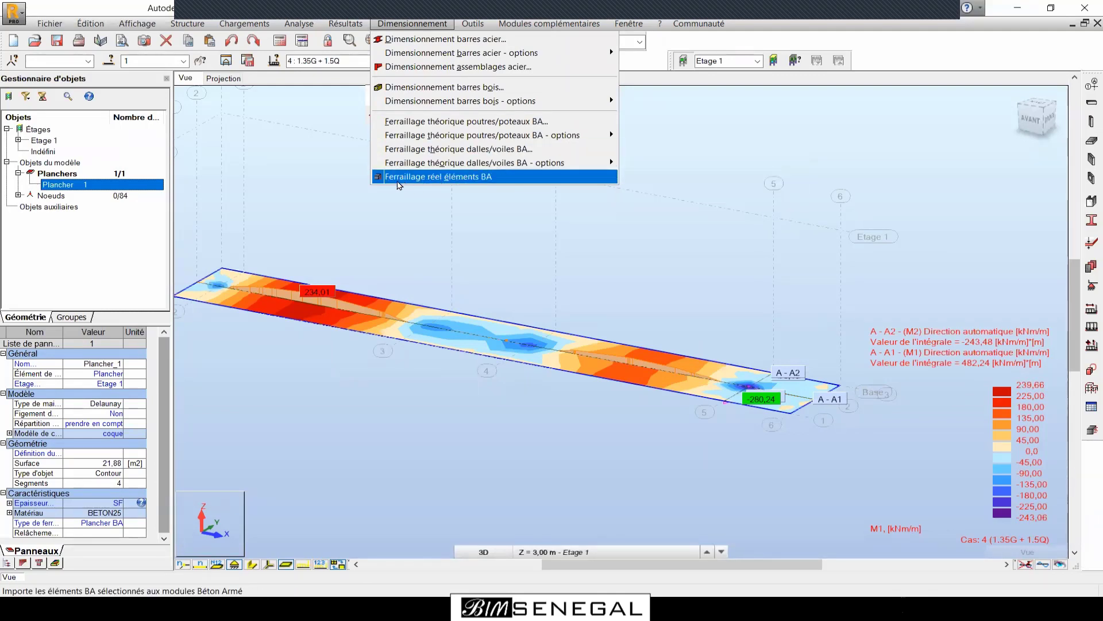
click(423, 177)
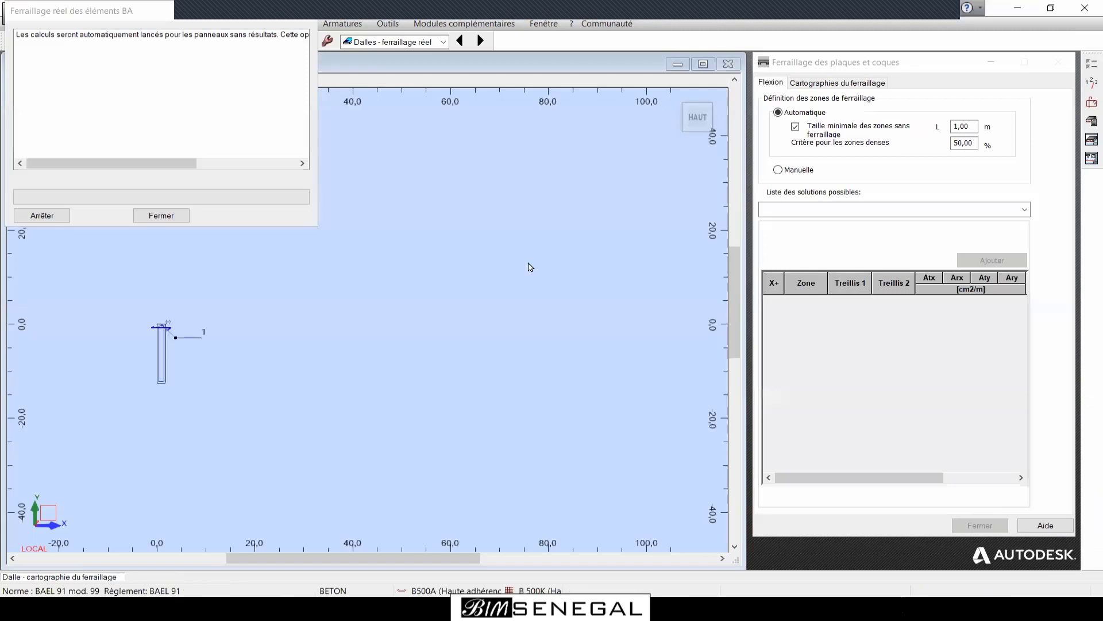
click(551, 399)
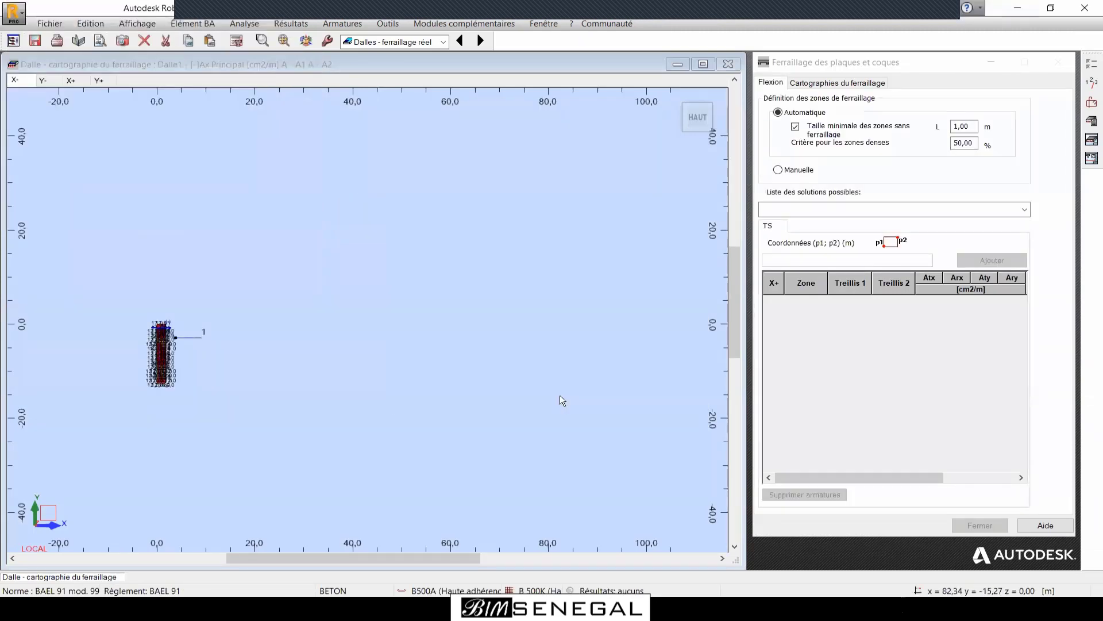
Examine the theoretical reinforcement areas and bar spacings along the whole footing slab in the X- map, turned horizontally.
scroll(562, 399, up, 5)
scroll(481, 386, up, 2)
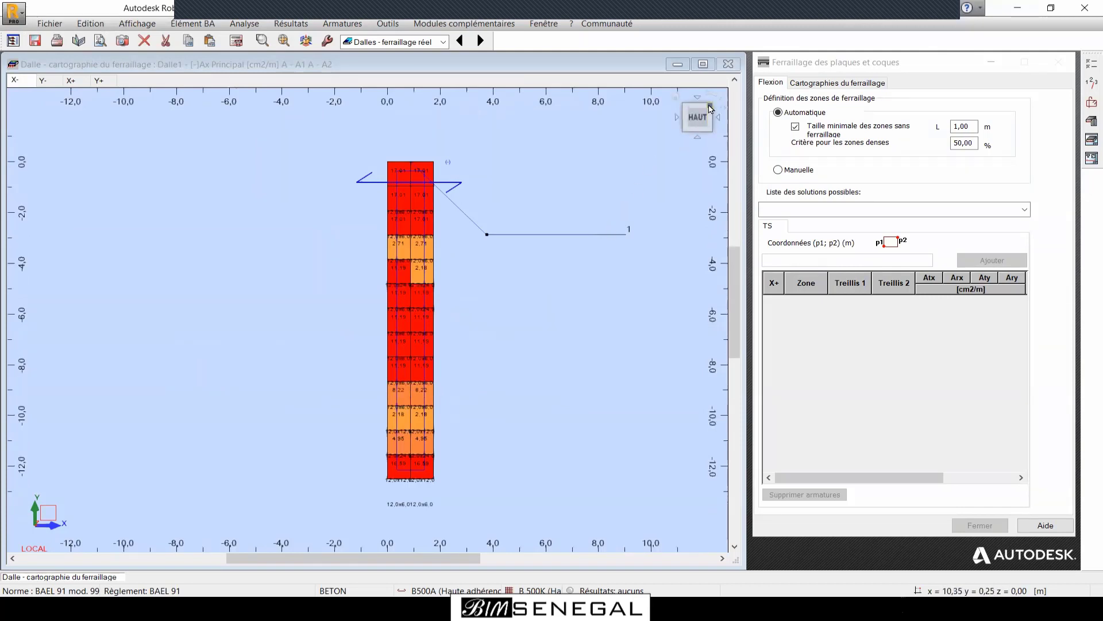
click(710, 94)
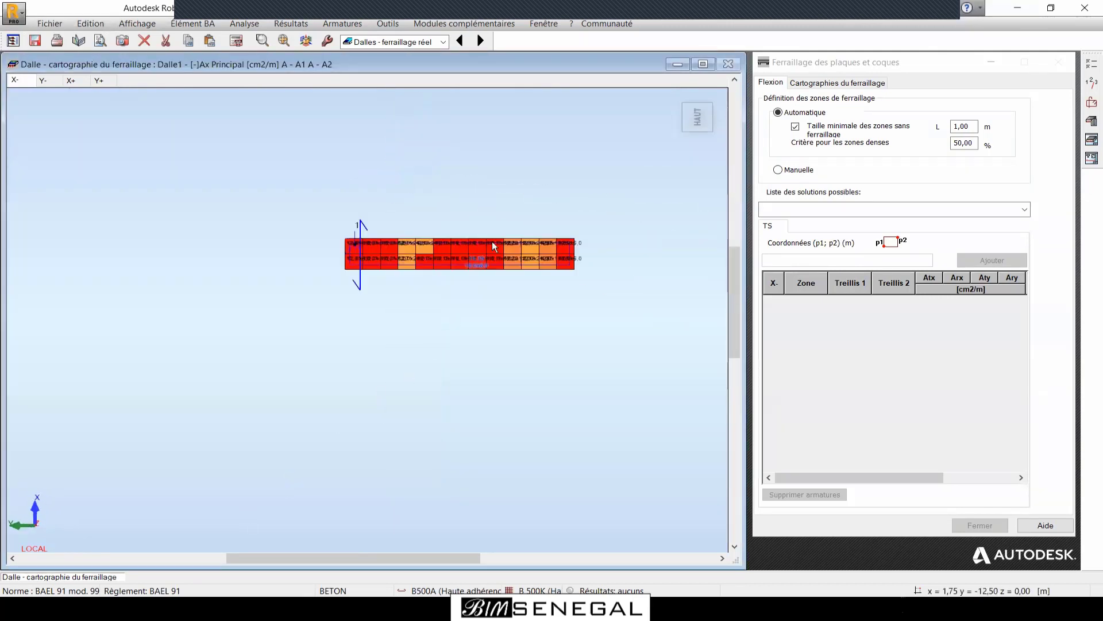
scroll(506, 241, up, 3)
scroll(30, 268, up, 1)
scroll(76, 277, up, 2)
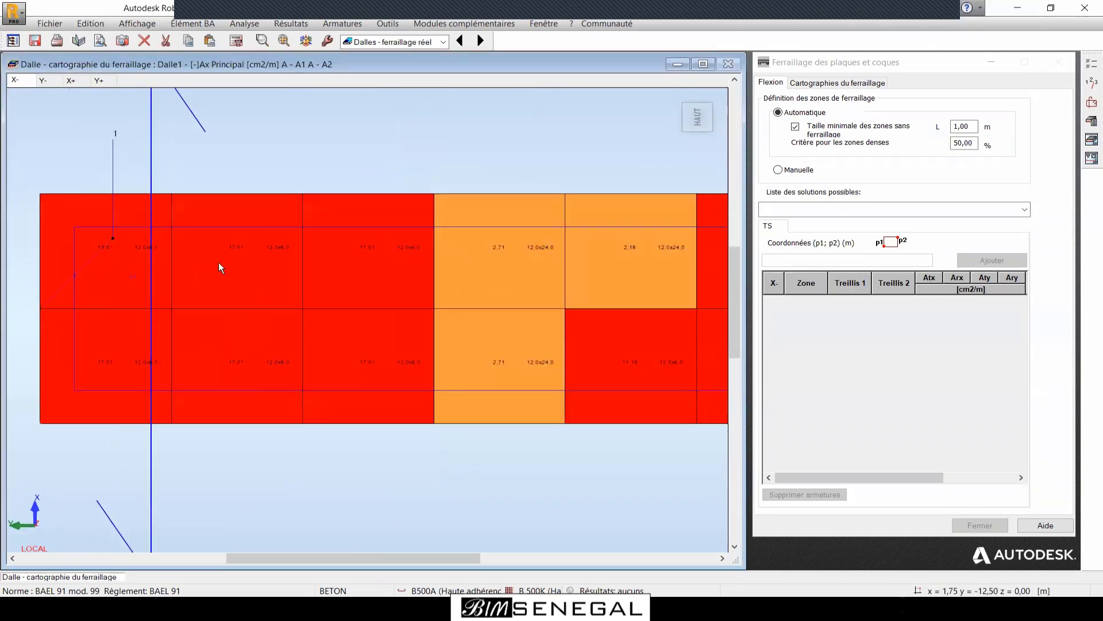
scroll(158, 274, down, 4)
scroll(142, 281, up, 2)
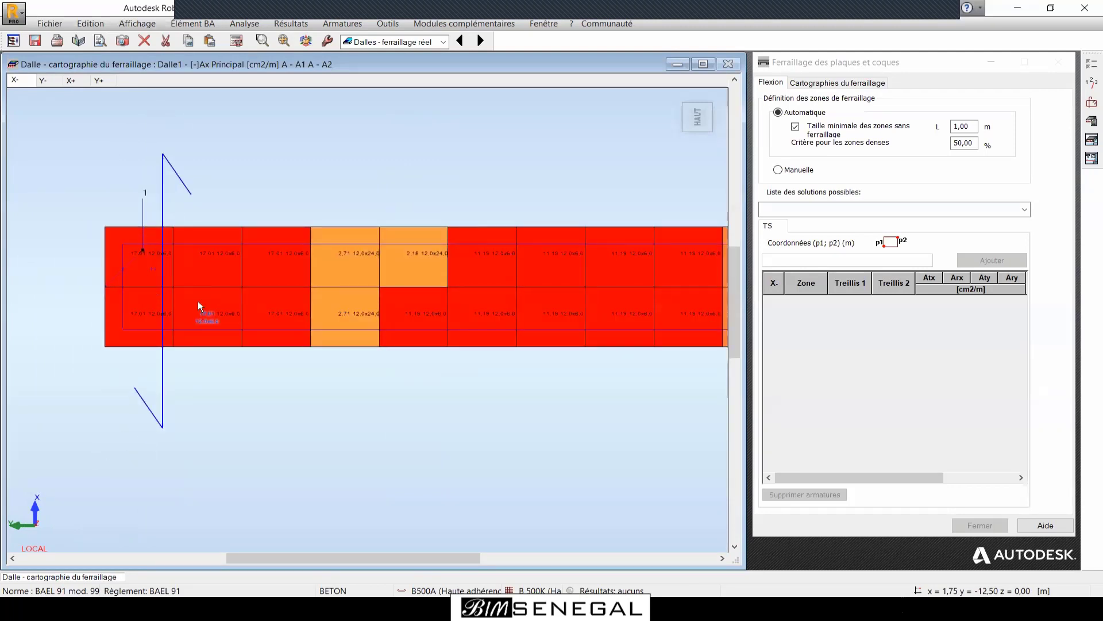
scroll(232, 274, up, 4)
scroll(257, 296, up, 1)
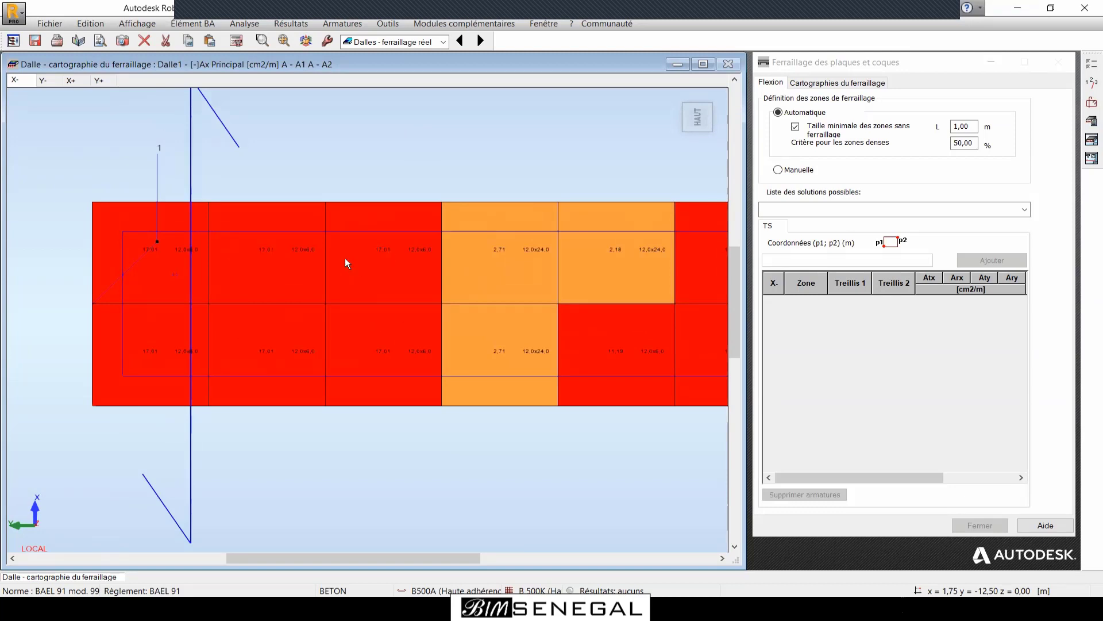
scroll(219, 266, down, 1)
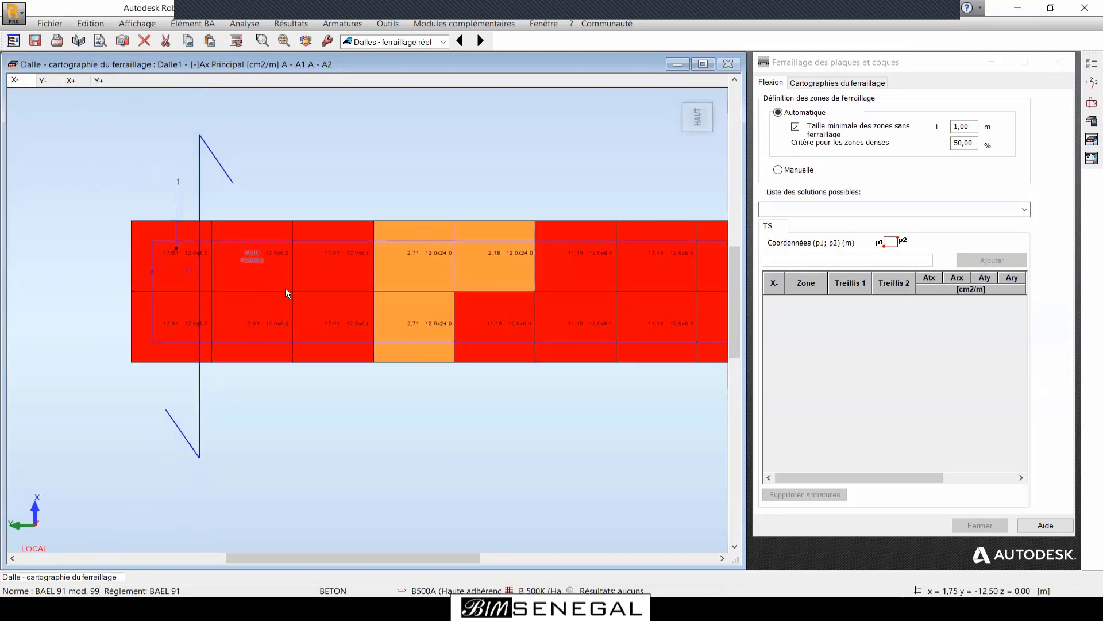
scroll(230, 255, up, 2)
scroll(221, 258, down, 1)
scroll(148, 298, down, 4)
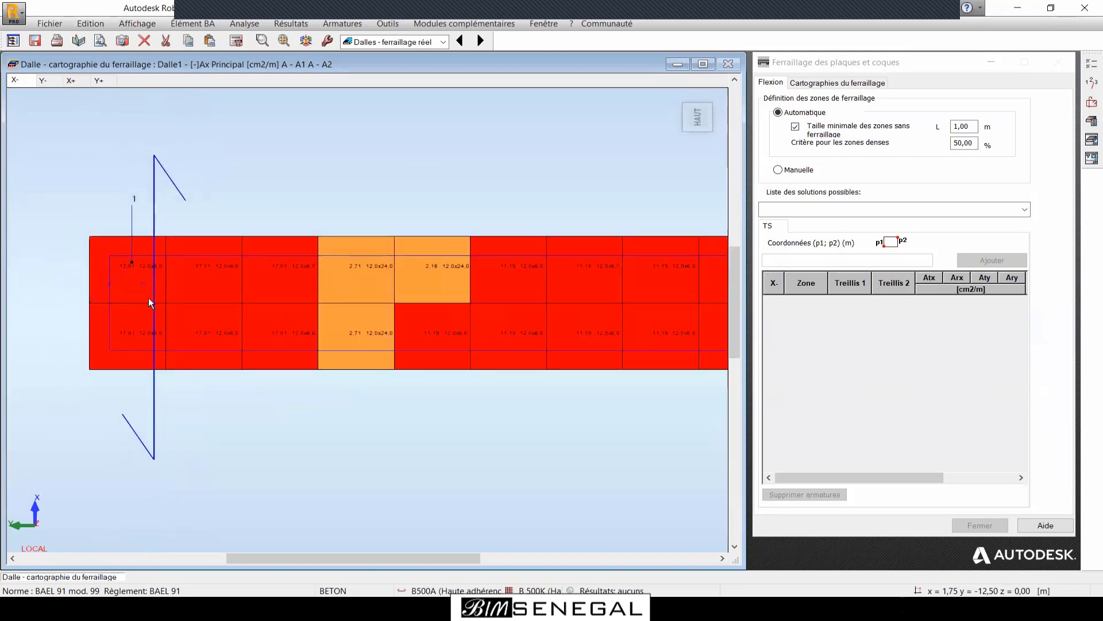
scroll(590, 305, up, 4)
scroll(415, 316, down, 4)
scroll(402, 324, down, 1)
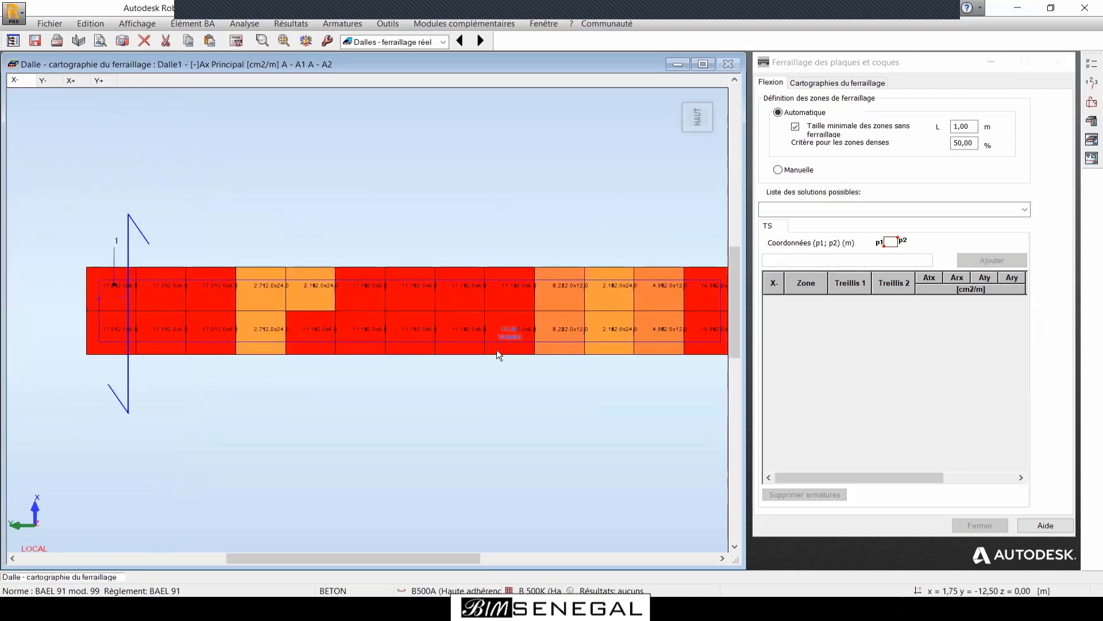
scroll(282, 332, down, 2)
scroll(508, 330, up, 4)
scroll(665, 295, down, 1)
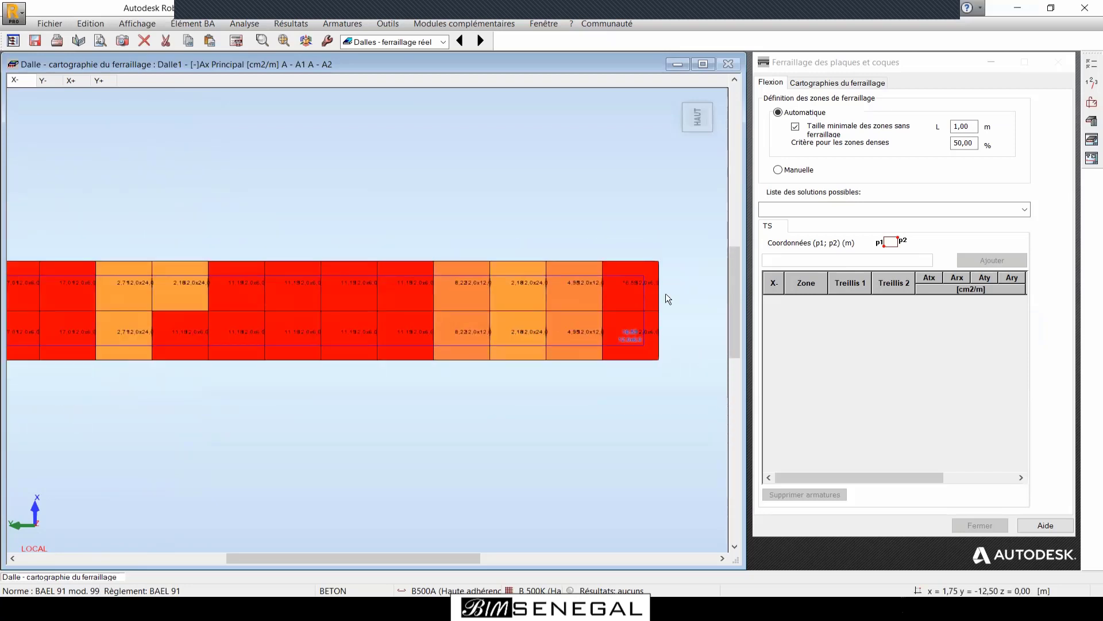
scroll(301, 295, down, 1)
scroll(317, 269, up, 1)
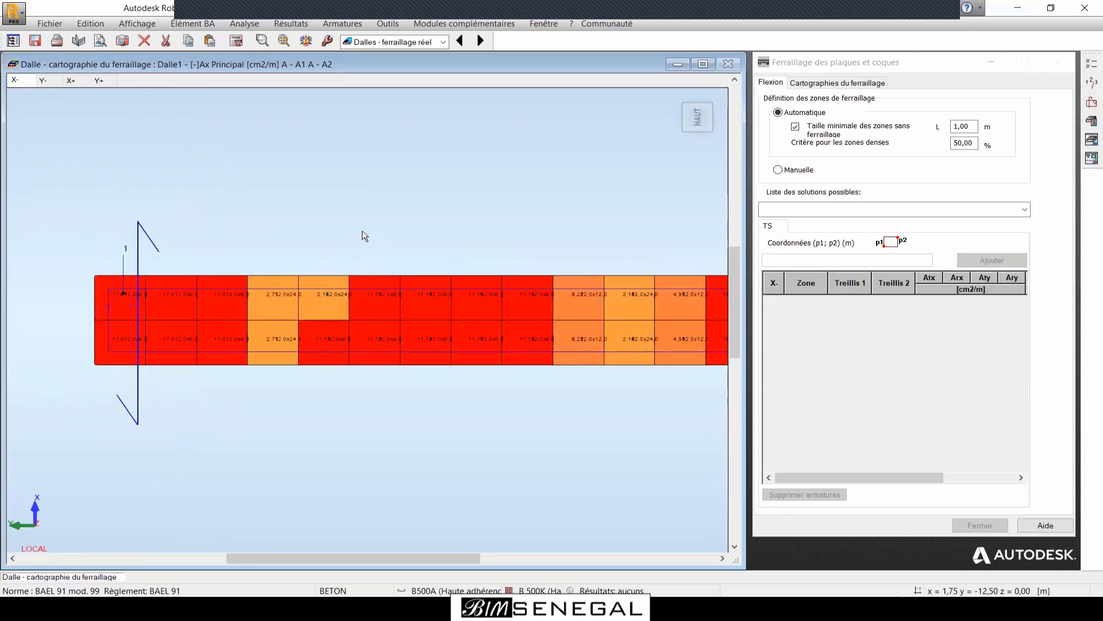
scroll(409, 269, down, 1)
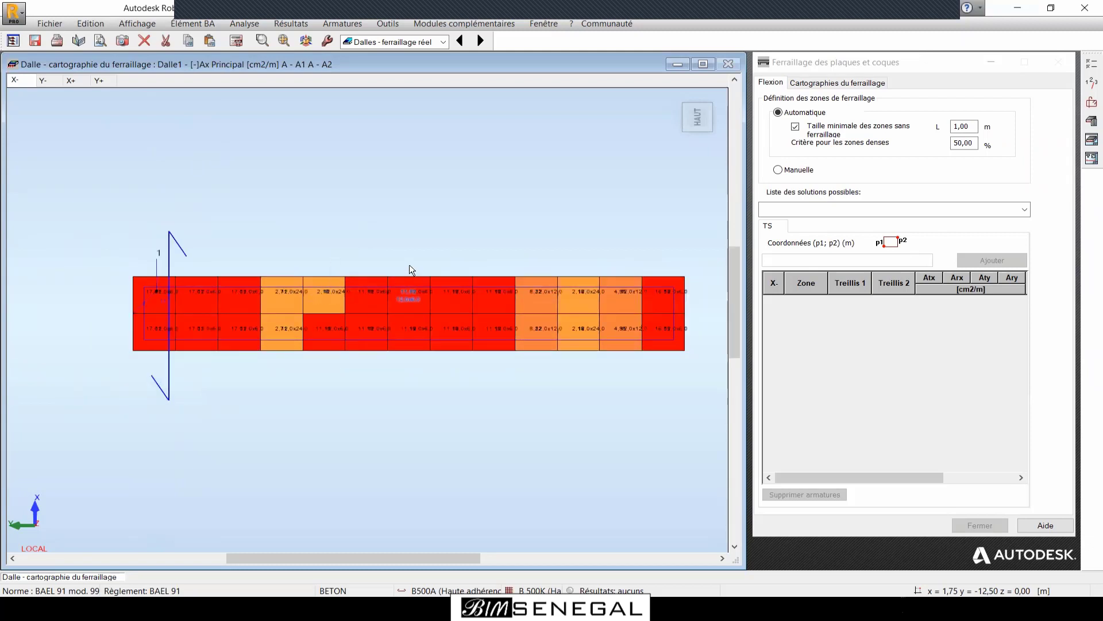
scroll(411, 269, up, 2)
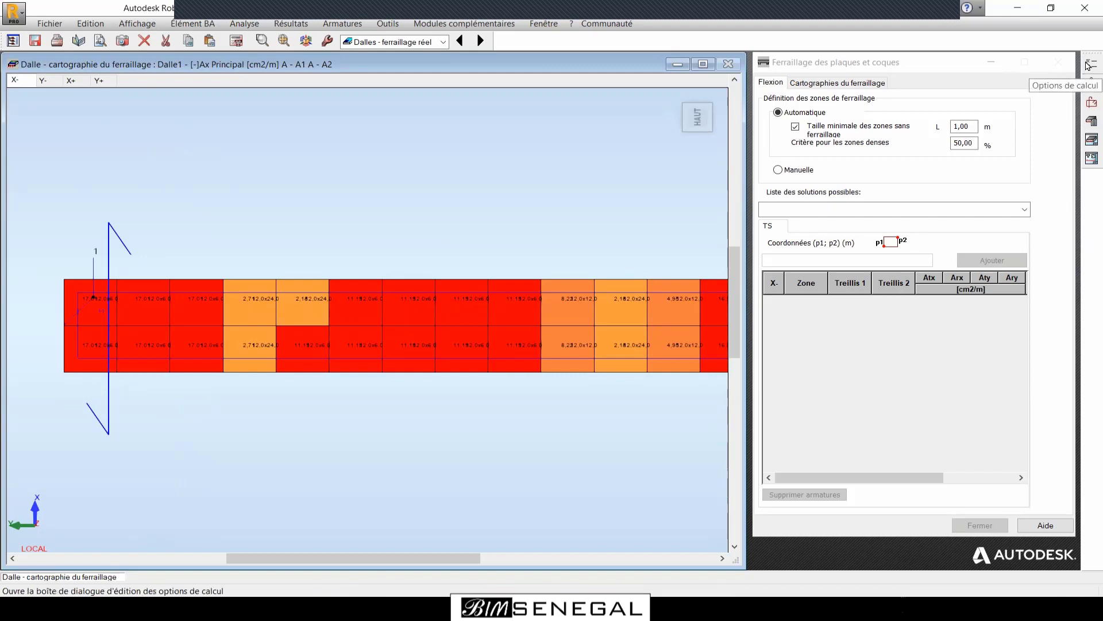
Apply the Standard calculation options and keep only the 12, 14 and 16 mm bar diameters available for the slab.
click(1088, 65)
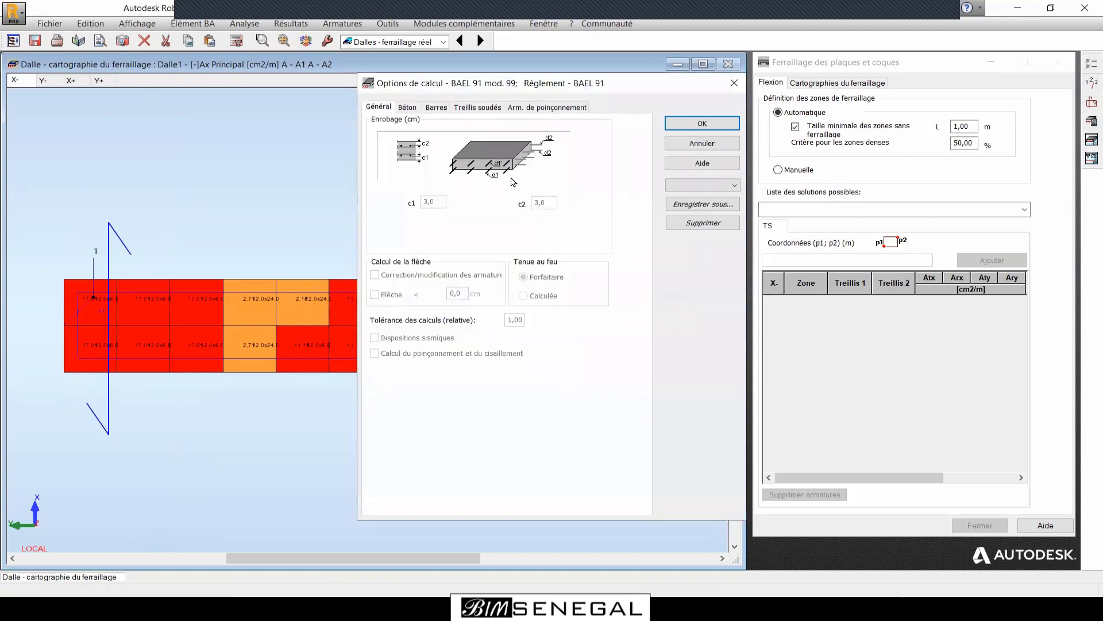
click(409, 109)
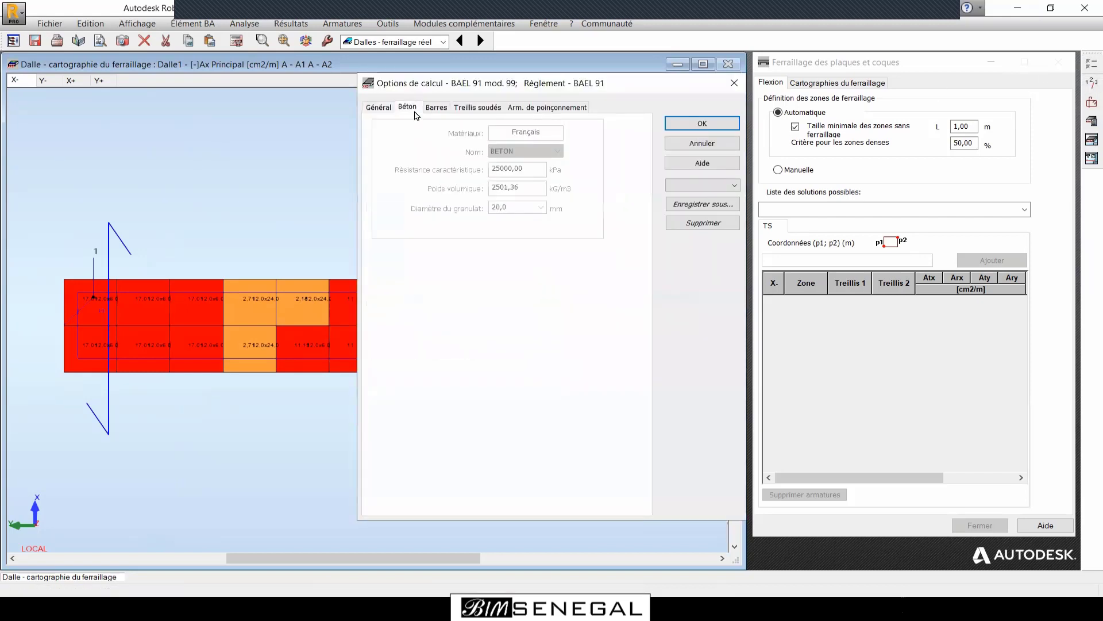
click(435, 108)
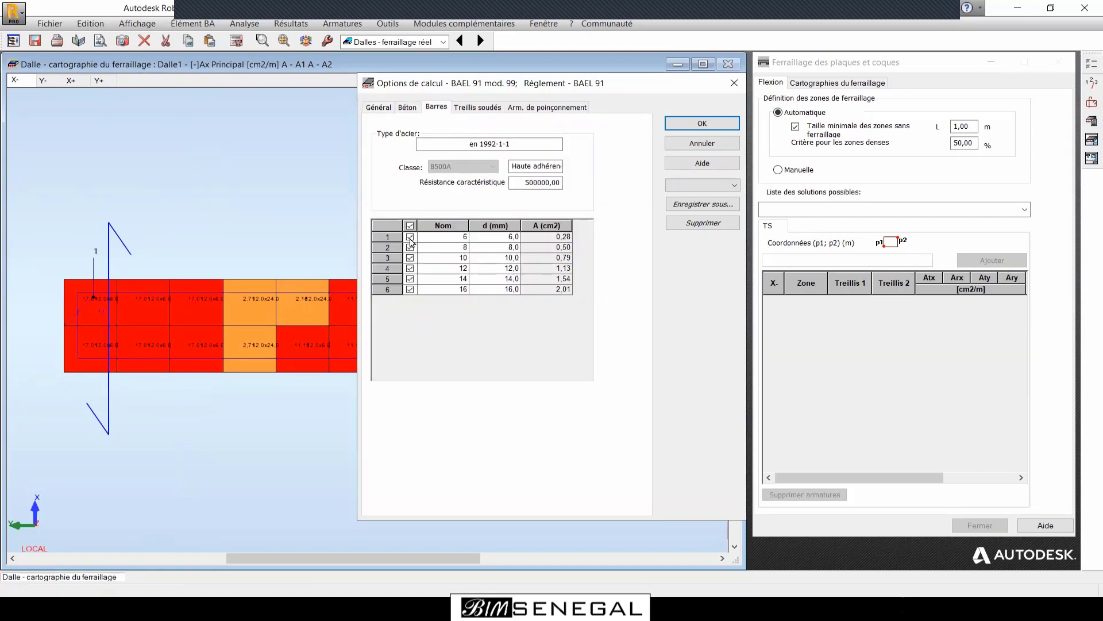
click(410, 239)
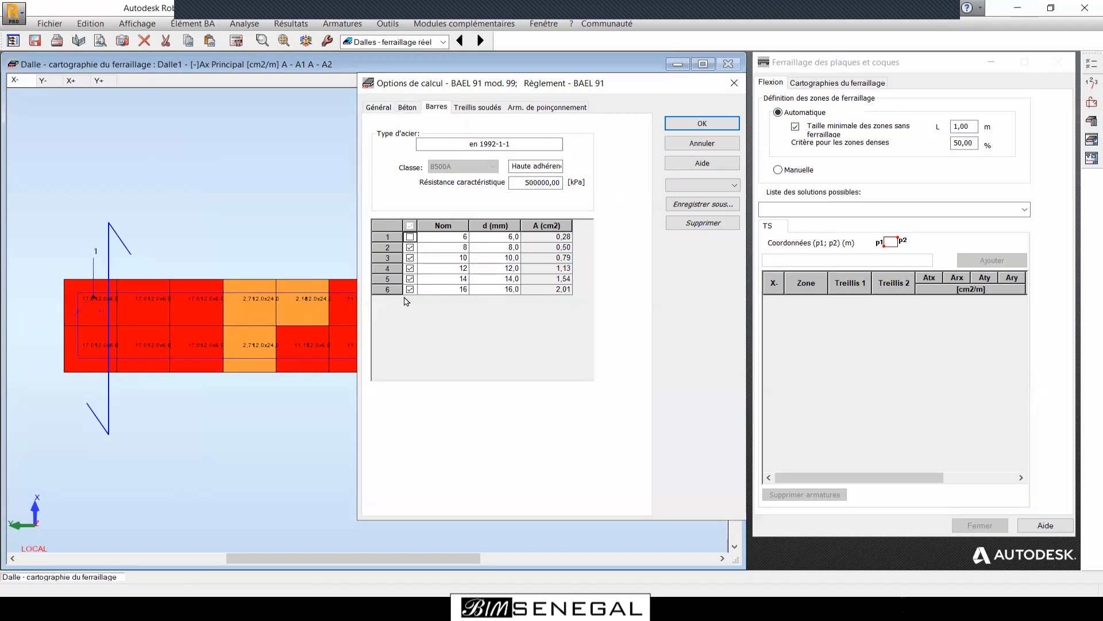
click(707, 184)
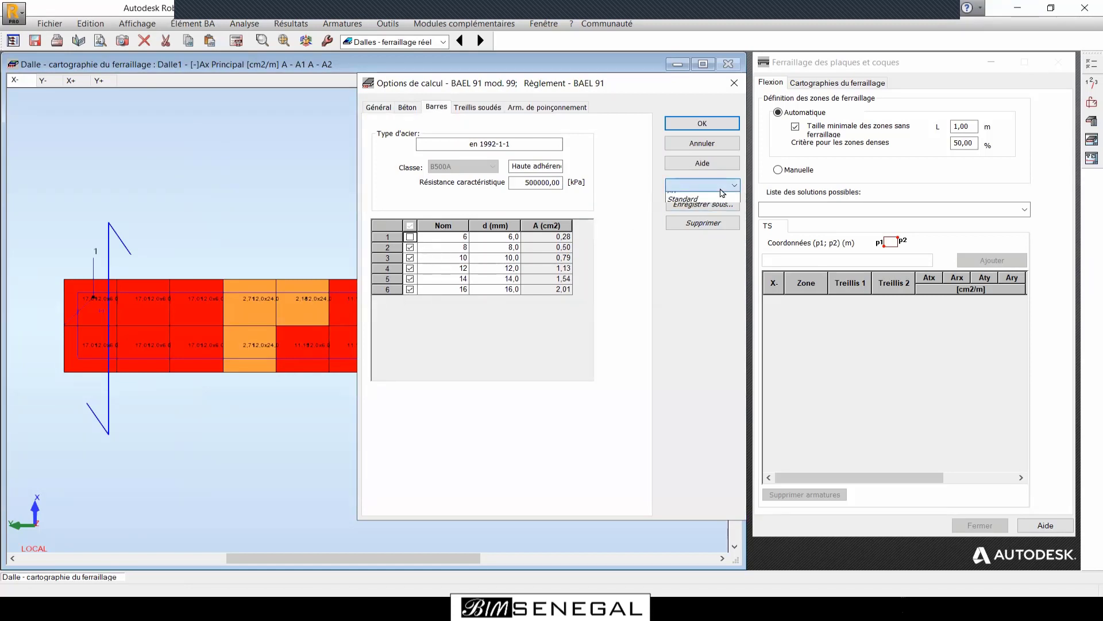
click(692, 204)
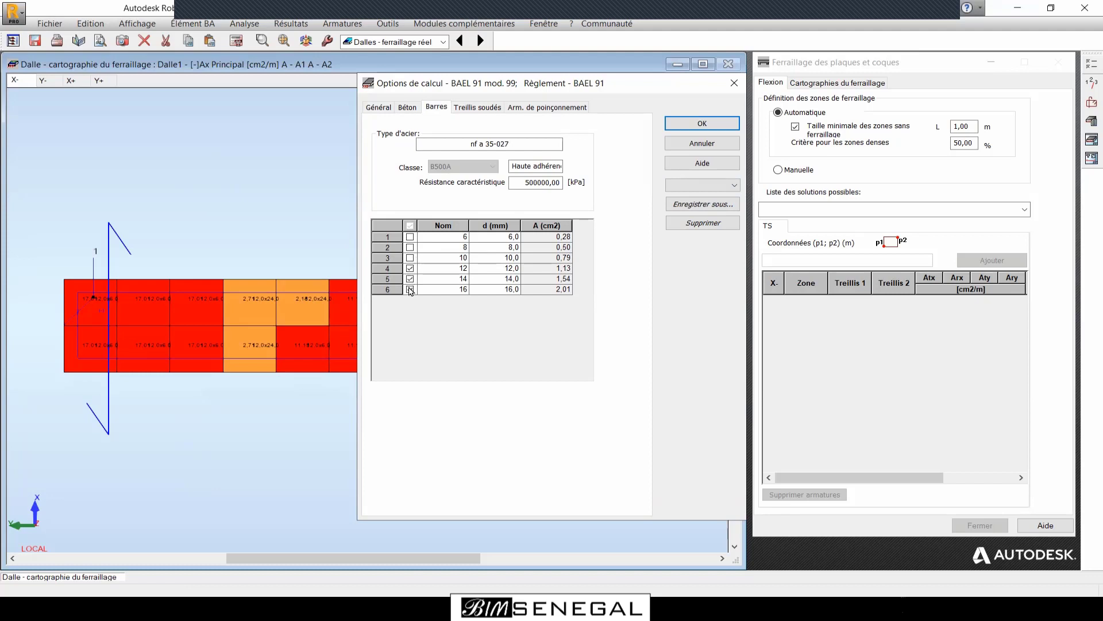
click(481, 110)
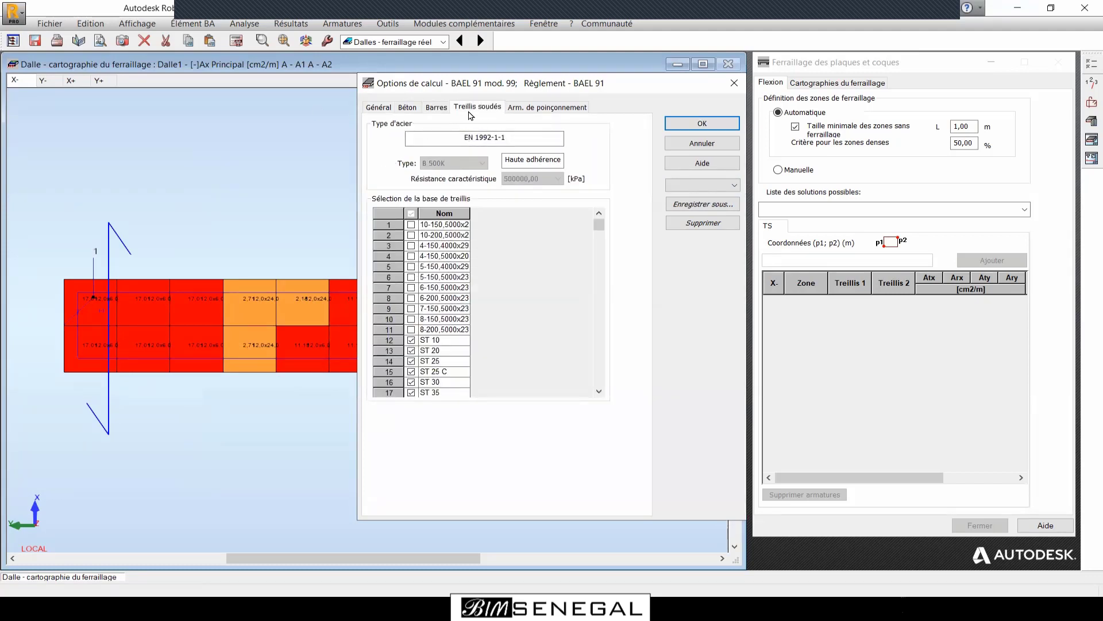
click(437, 108)
click(379, 107)
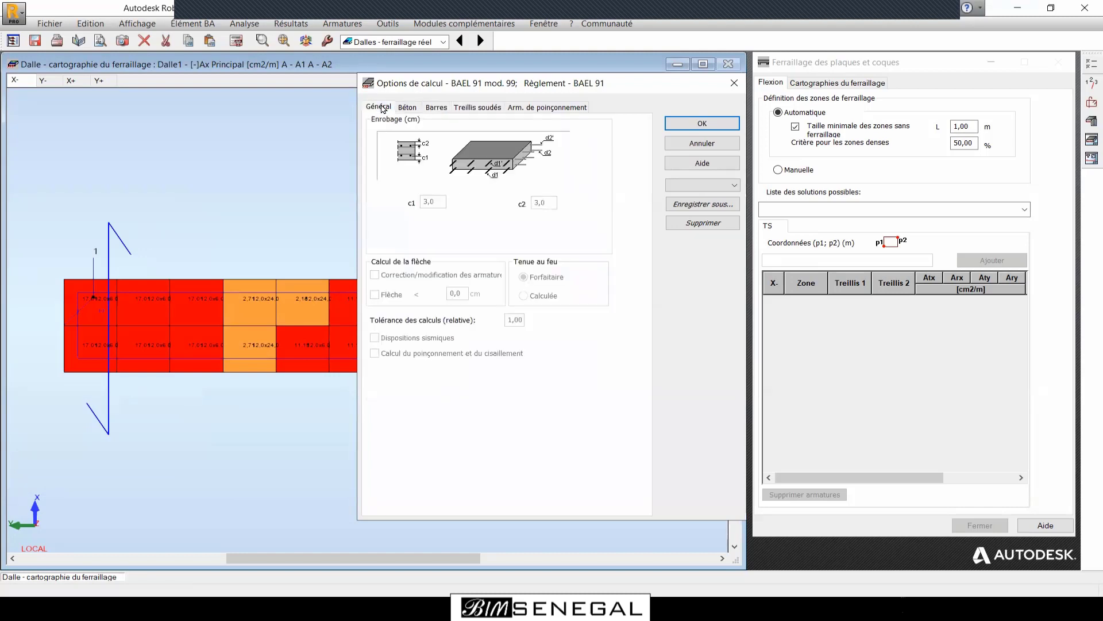
click(718, 128)
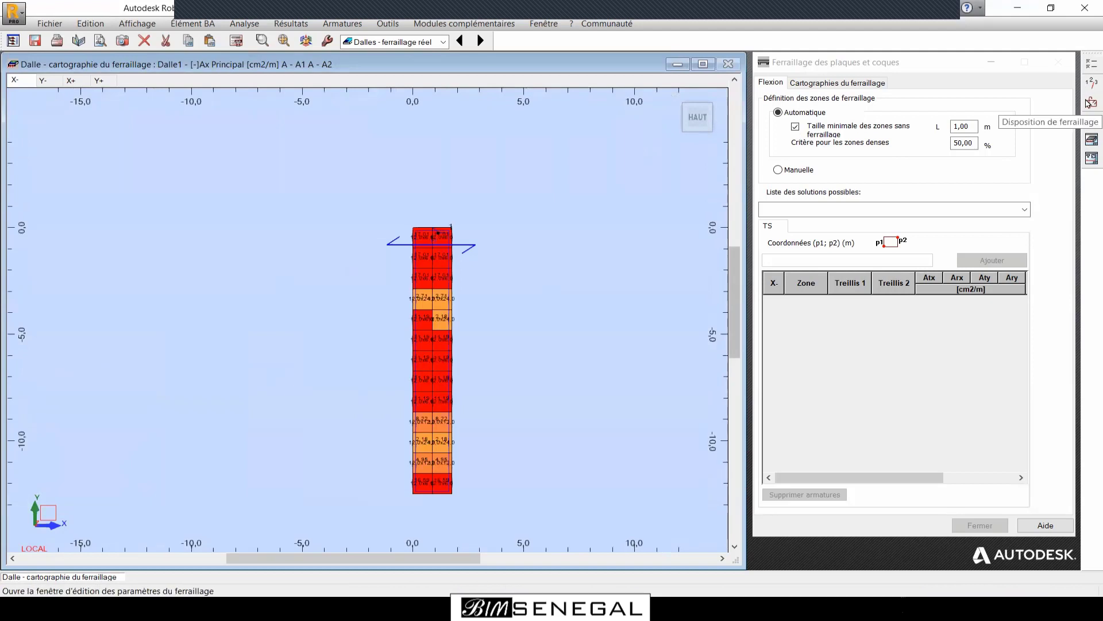
Set the reinforcement layout mode to Barres, keeping the Par panneau option, and review the bar, mesh and secondary reinforcement settings.
click(1090, 104)
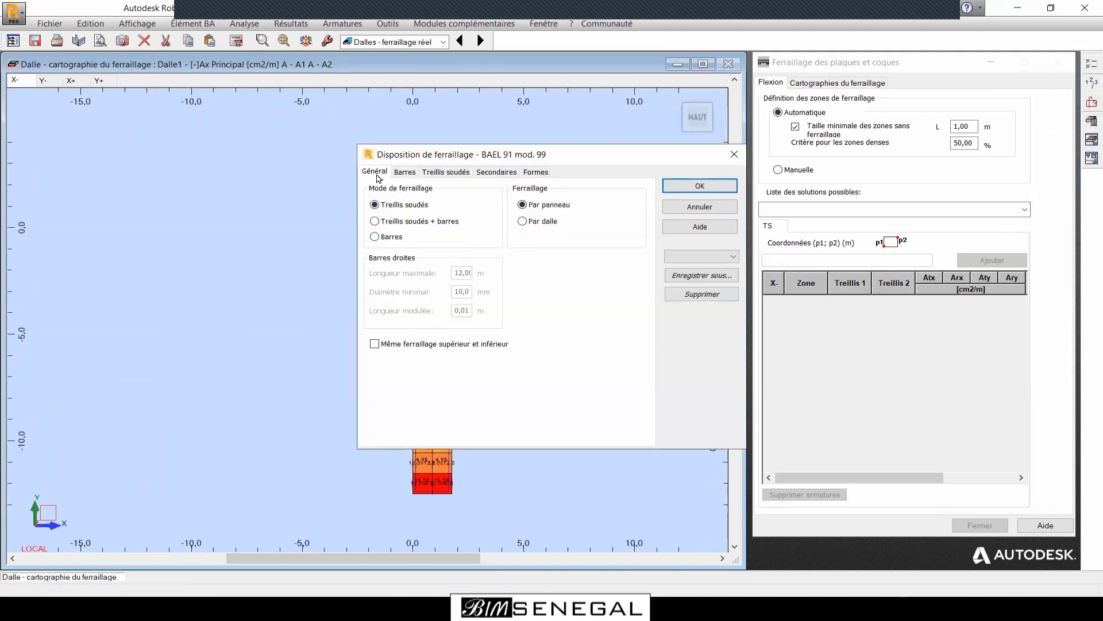
click(383, 240)
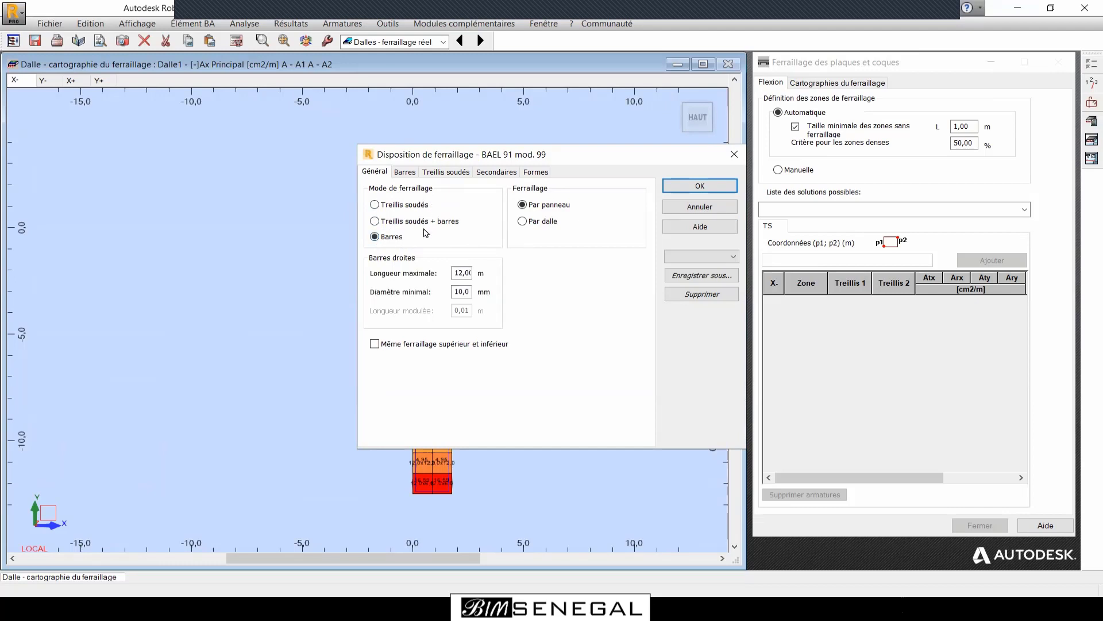
click(417, 175)
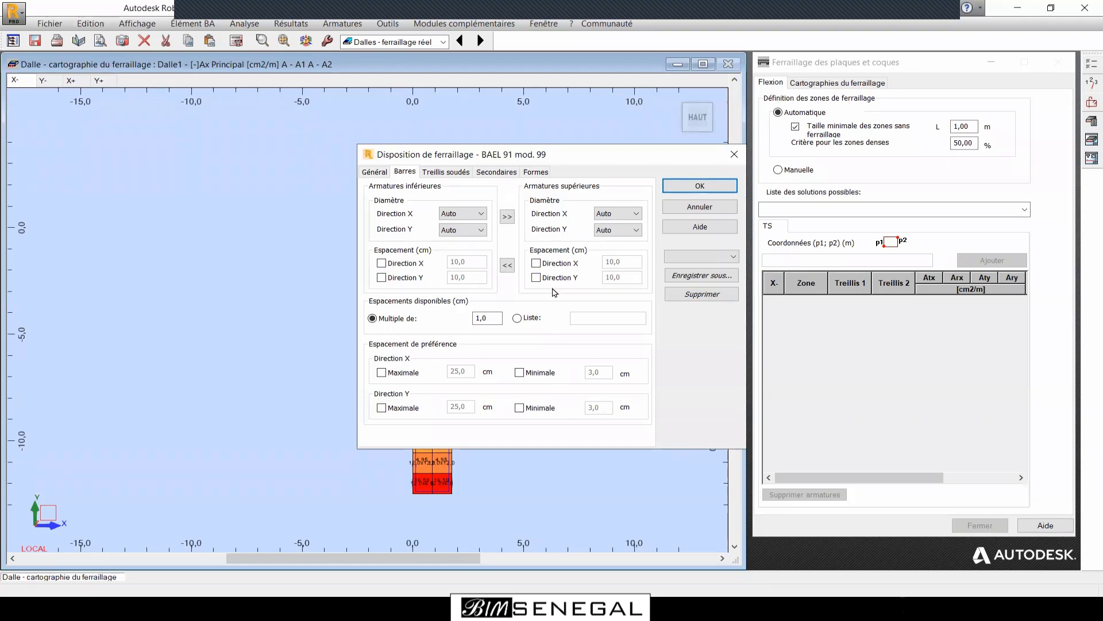
click(445, 175)
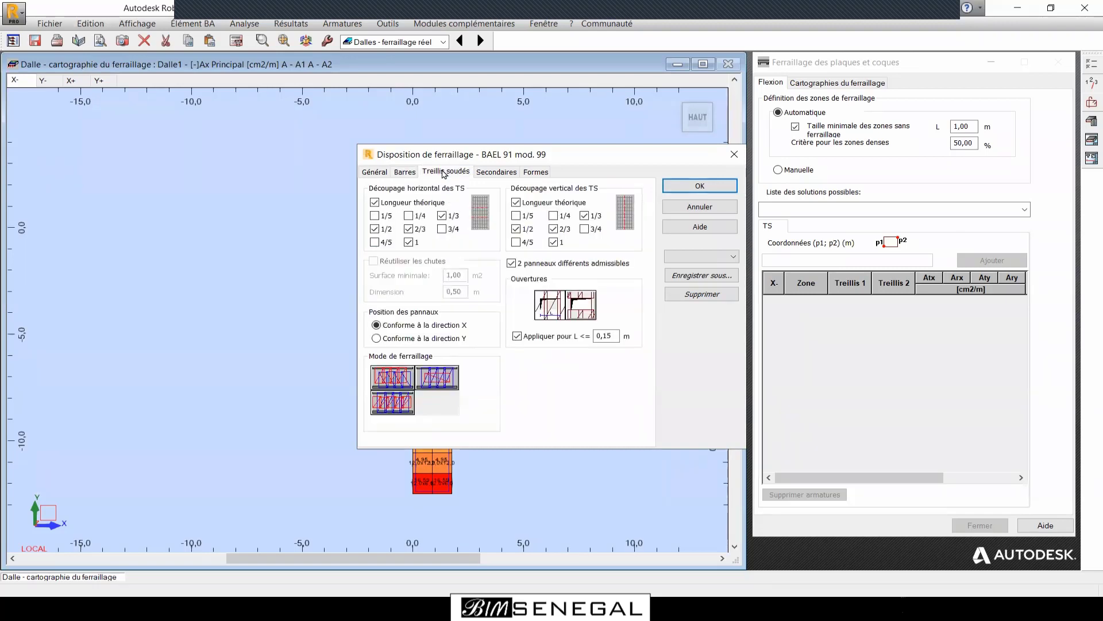
click(498, 174)
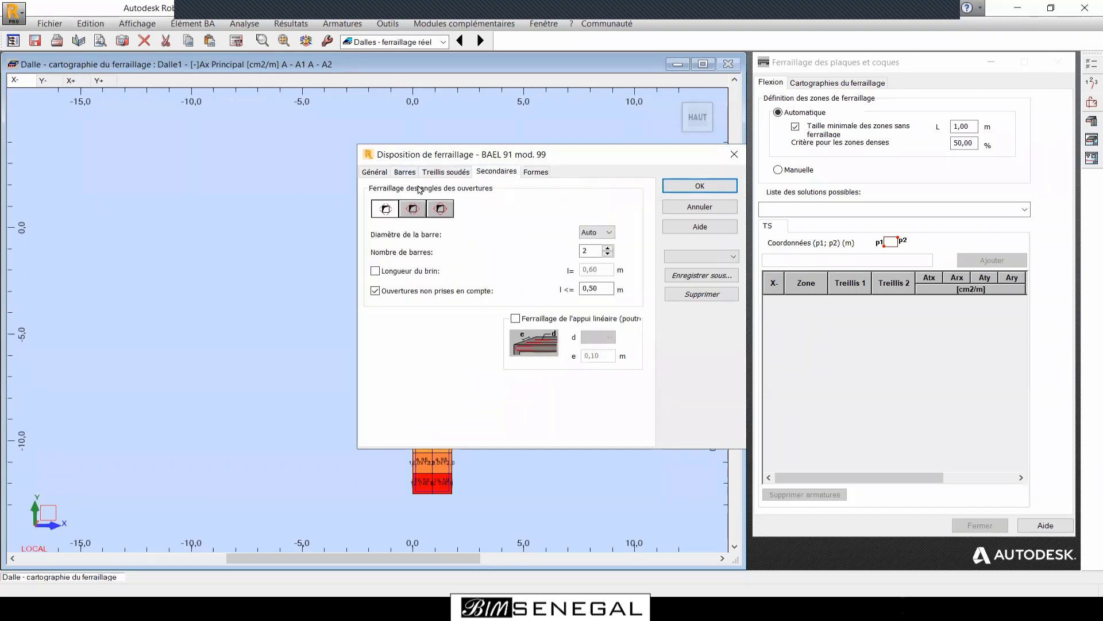
click(383, 175)
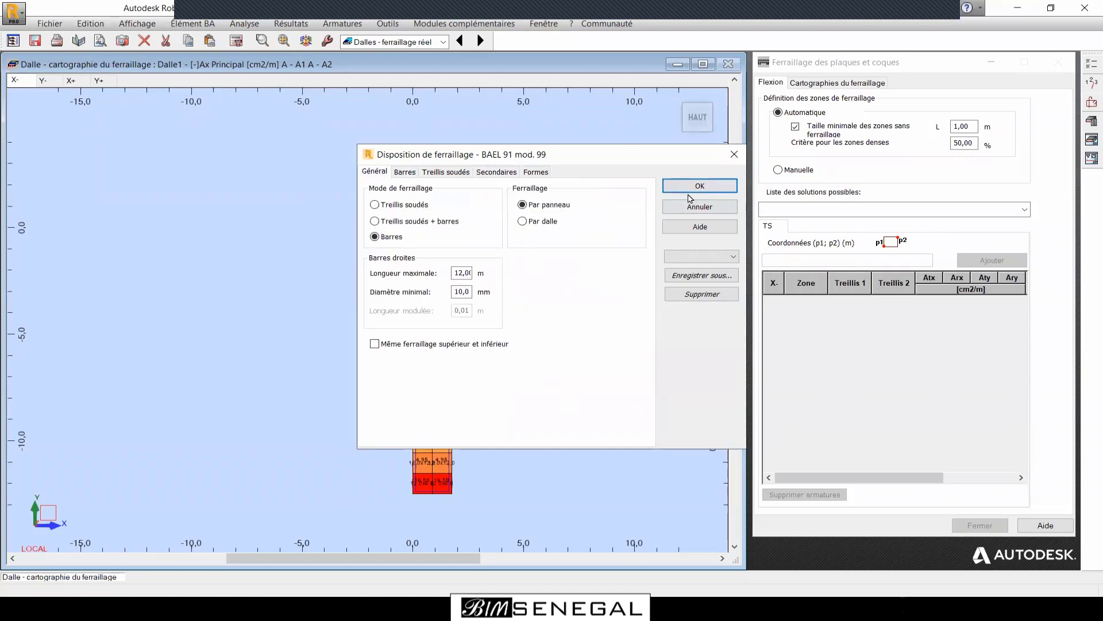
click(701, 186)
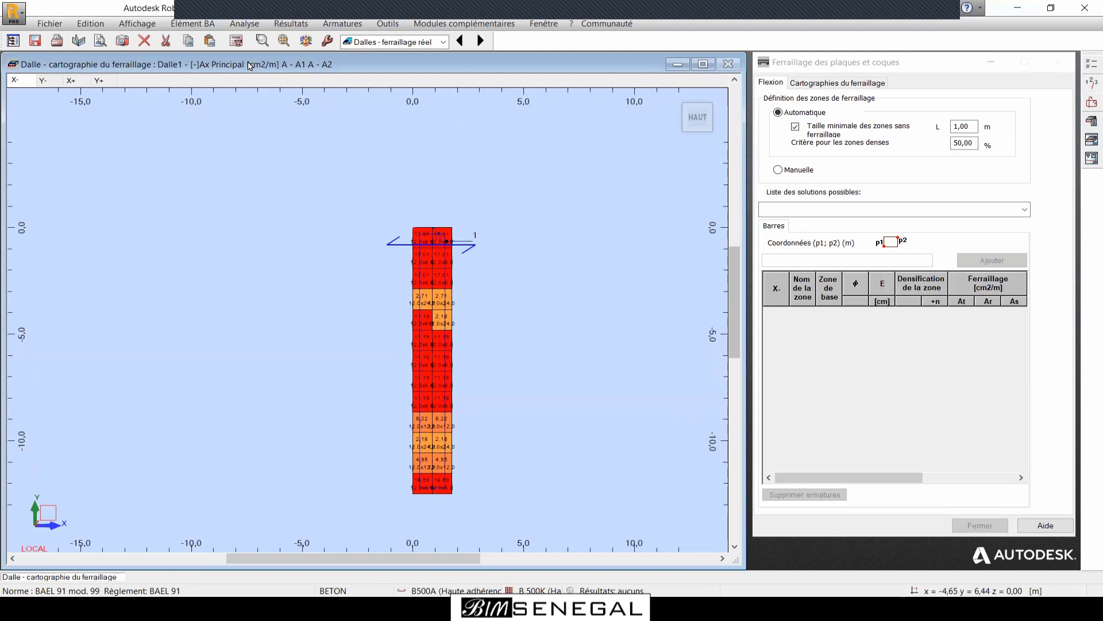
Calculate the real reinforcement of the slab and move the calculation errors window clear of the reinforcement map.
click(237, 42)
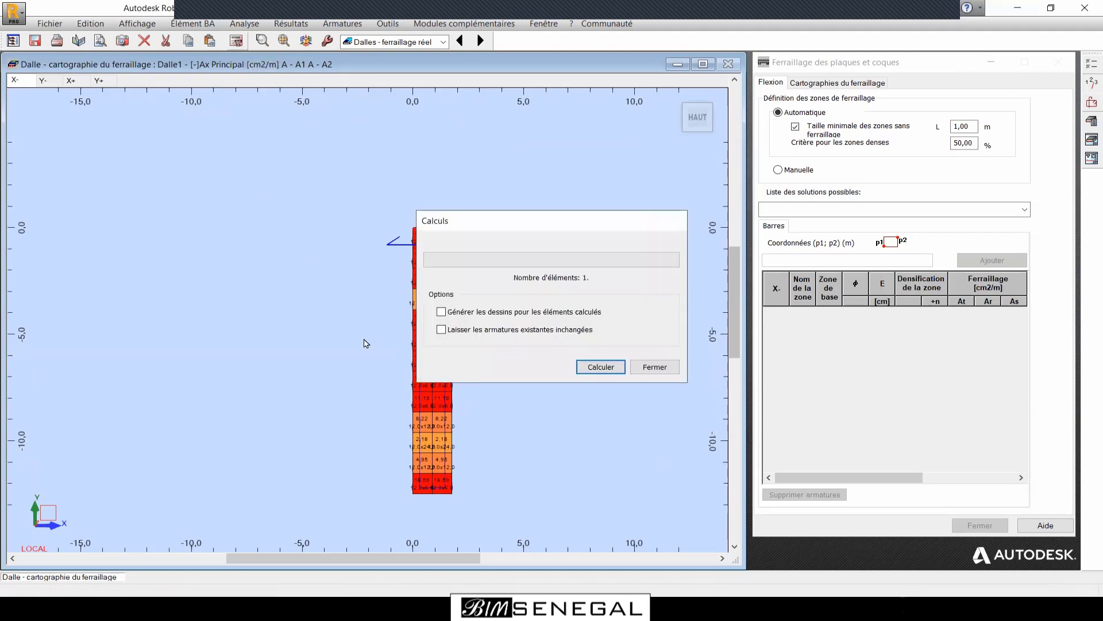
click(605, 368)
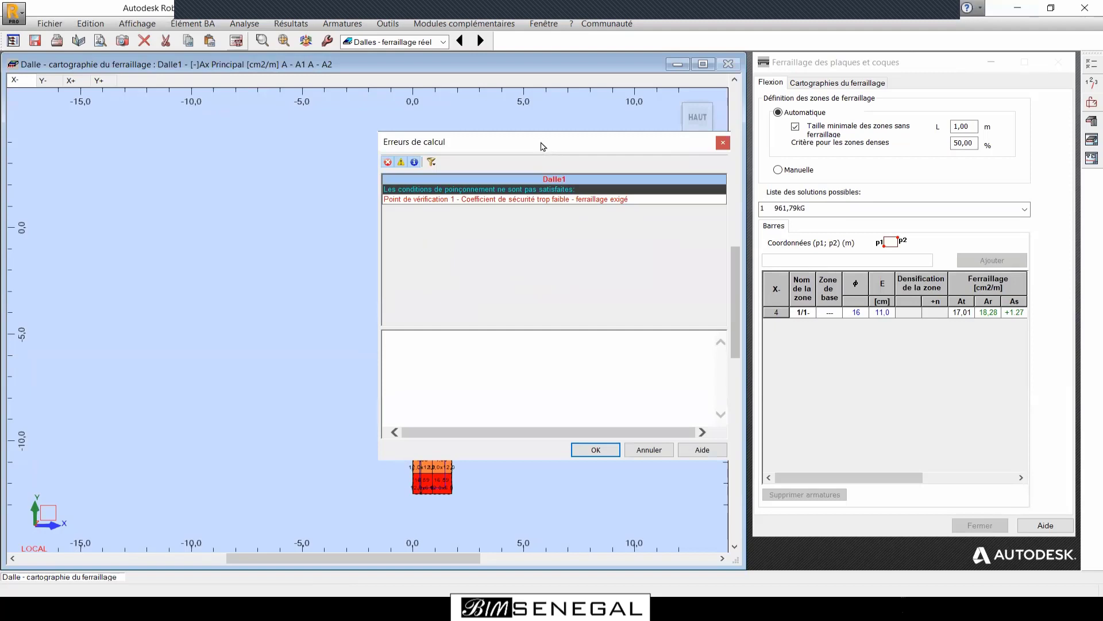
mouse_move(543, 146)
mouse_down()
mouse_move(189, 129)
mouse_move(213, 136)
mouse_up()
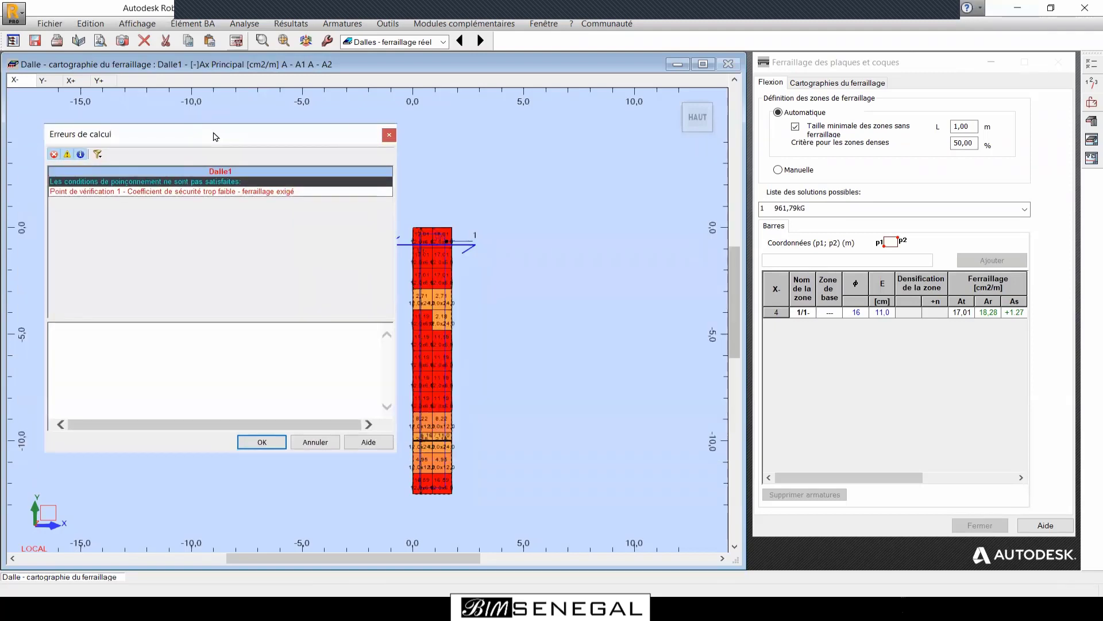
scroll(388, 248, up, 3)
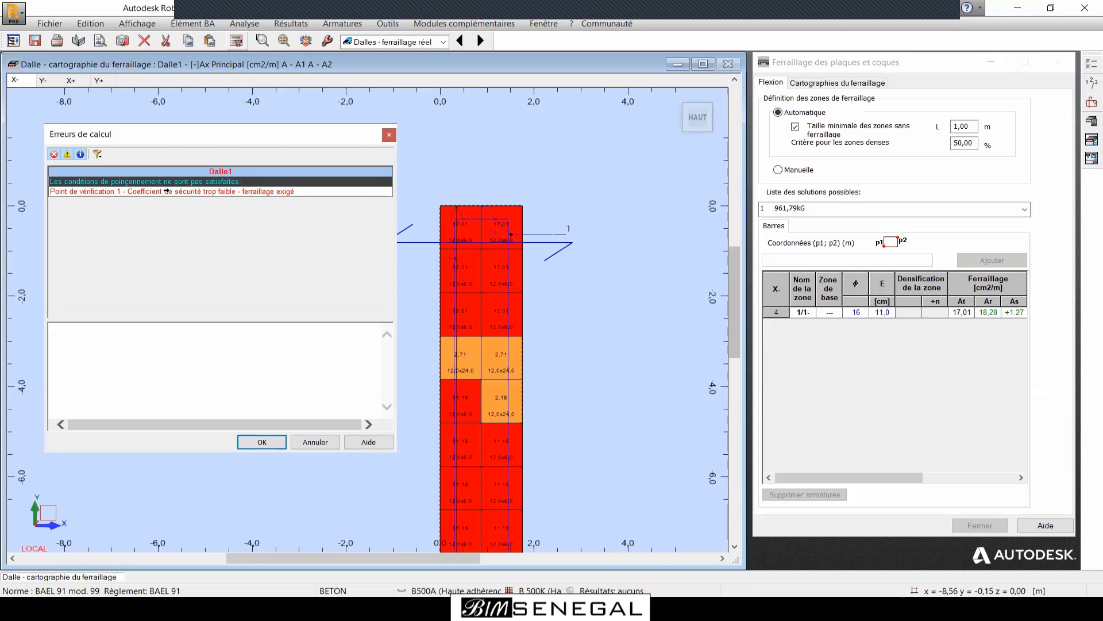
Switch to Autodesk SketchBook and sketch a downward load arrow through the column, with a thick shallow curve in the footing just beneath it.
key(alt+Tab)
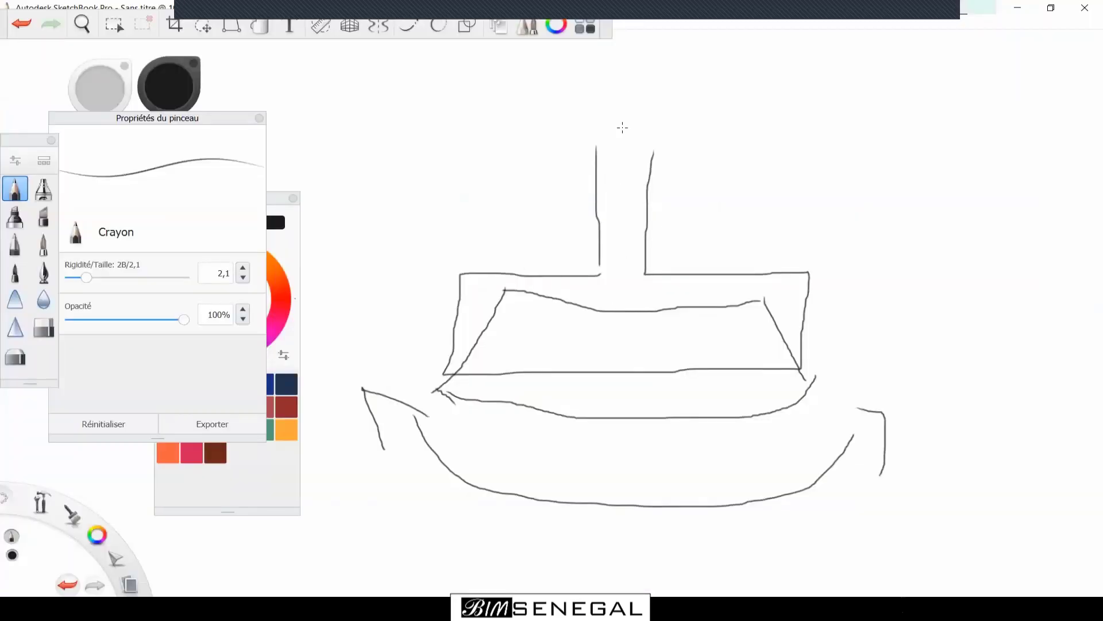
mouse_move(623, 71)
mouse_down()
mouse_move(619, 263)
mouse_move(597, 271)
mouse_move(615, 275)
mouse_up()
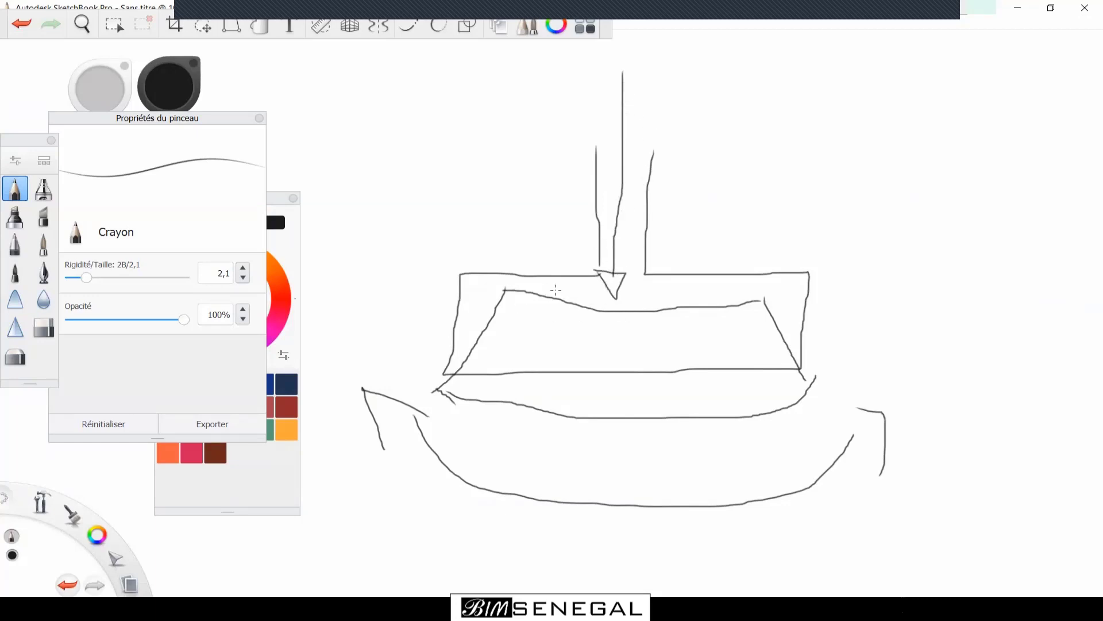
mouse_move(556, 293)
mouse_down()
mouse_move(655, 315)
mouse_move(677, 304)
mouse_move(605, 319)
mouse_move(561, 299)
mouse_move(679, 300)
mouse_up()
drag(604, 318, 565, 303)
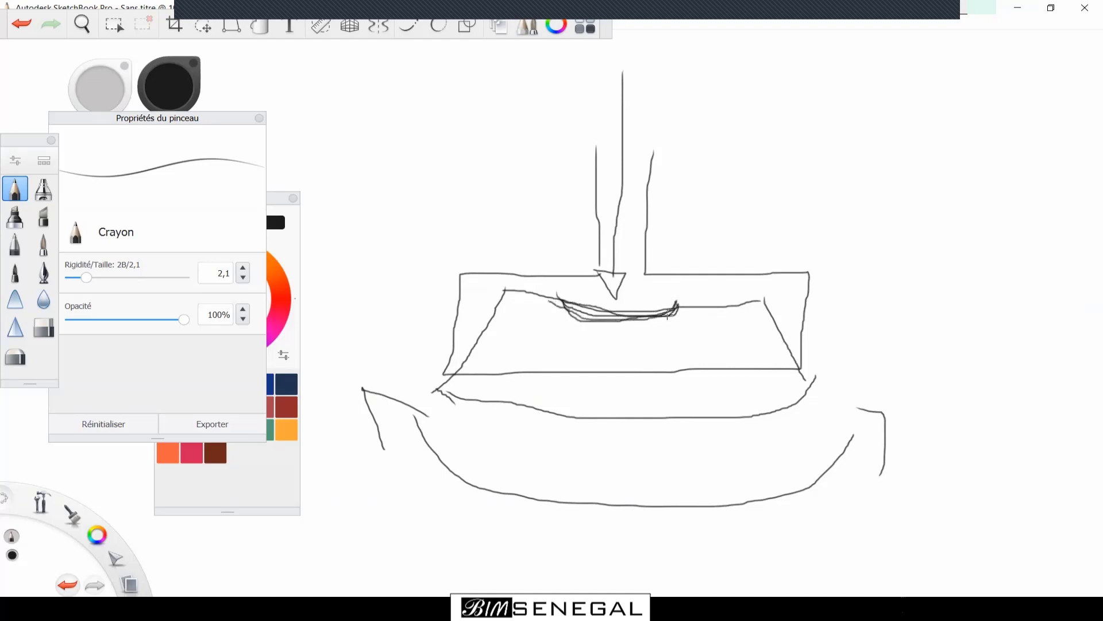
Sketch a second reinforcement outline inside the footing and a tall rectangular stiffening beam around the column base, reaching the footing's underside.
drag(459, 354, 762, 302)
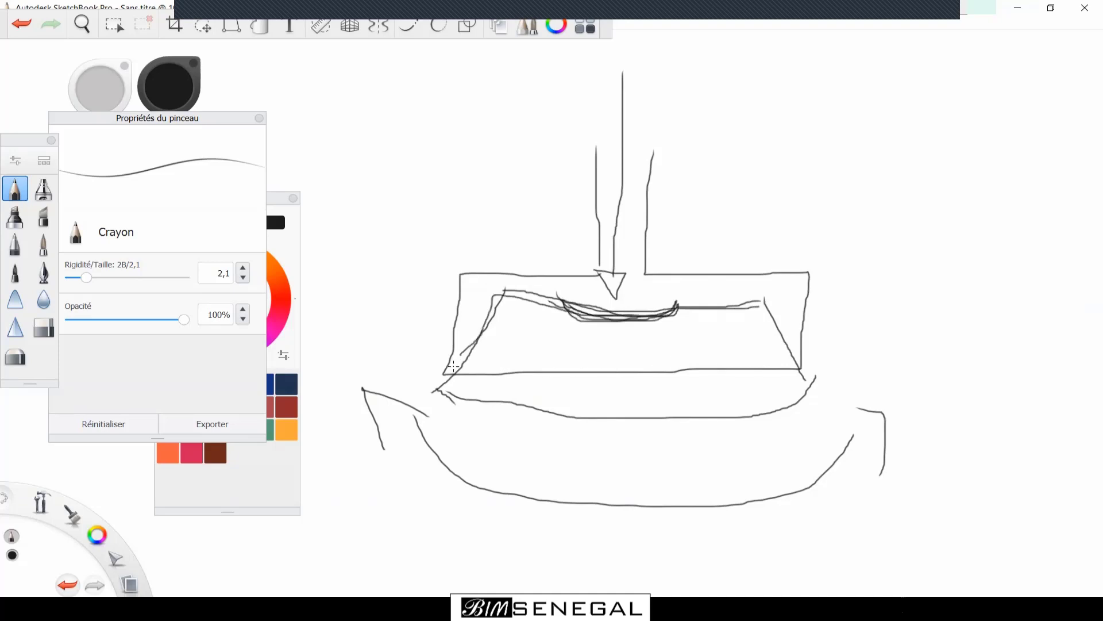
drag(761, 302, 454, 368)
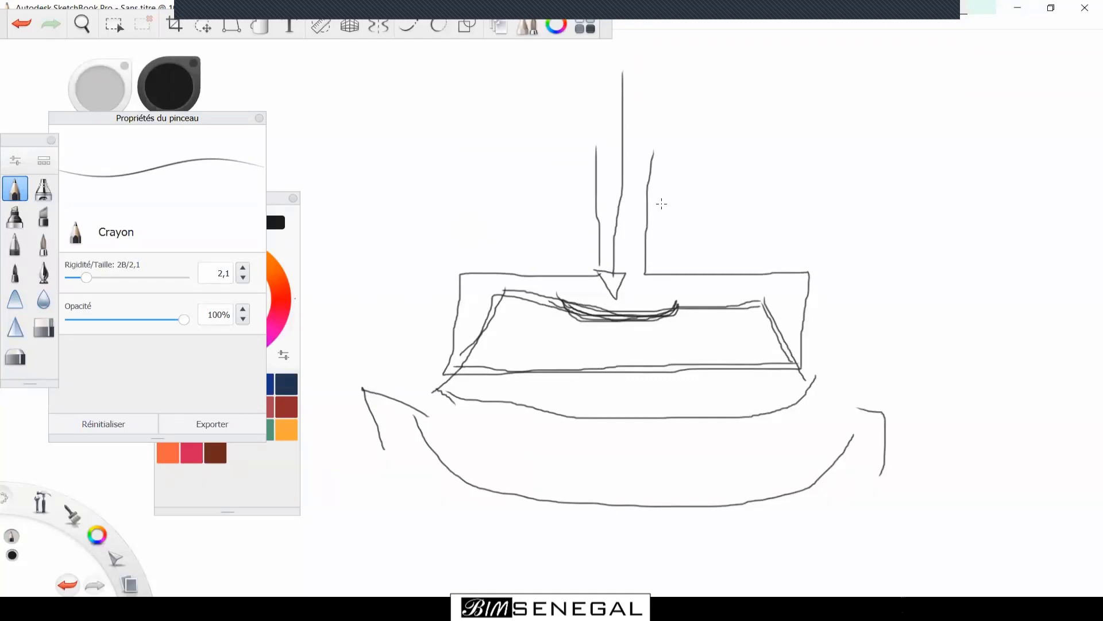
mouse_move(575, 280)
mouse_down()
mouse_move(579, 208)
mouse_move(661, 205)
mouse_move(661, 343)
mouse_move(636, 370)
mouse_move(576, 373)
mouse_move(581, 185)
mouse_up()
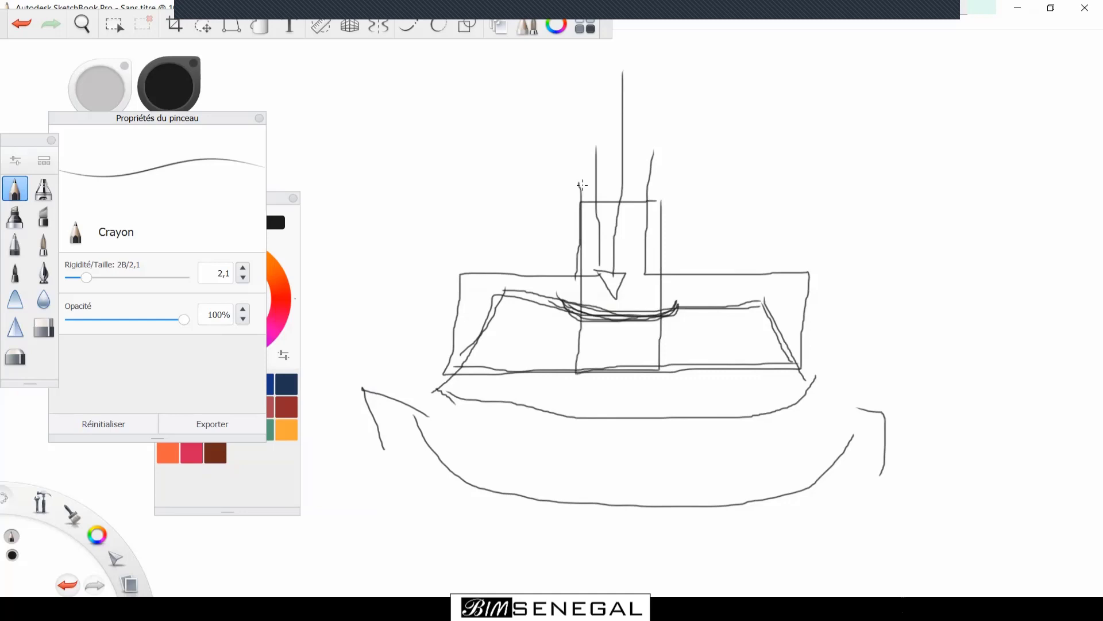
Switch back to Robot, dismiss the calculation errors, and return to the Géométrie layout in the plan projection view.
key(alt+Tab)
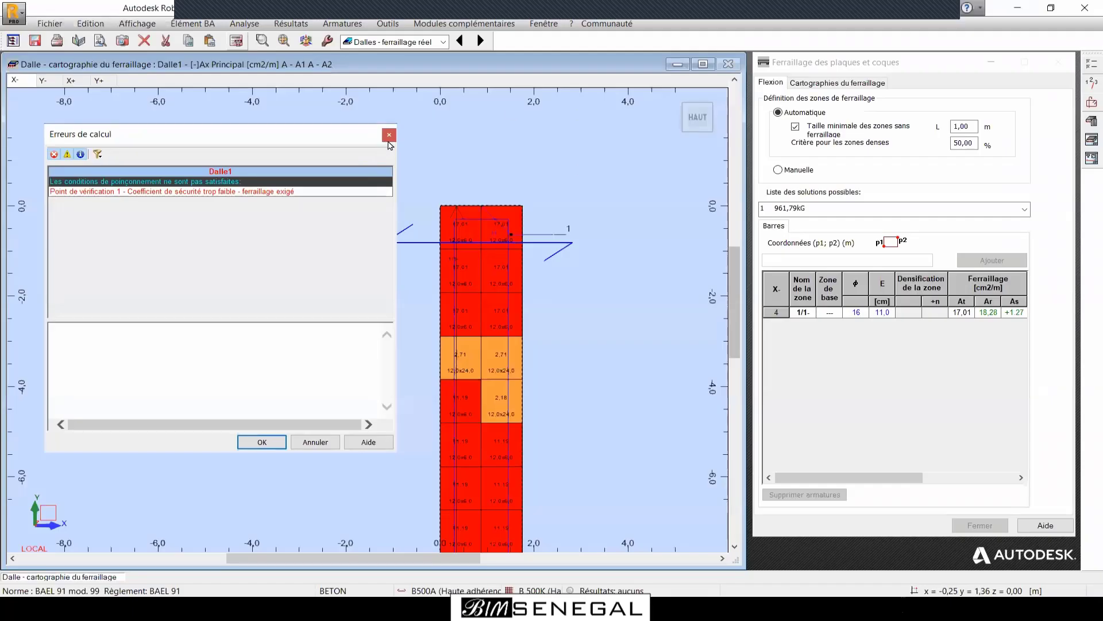
click(389, 136)
click(443, 42)
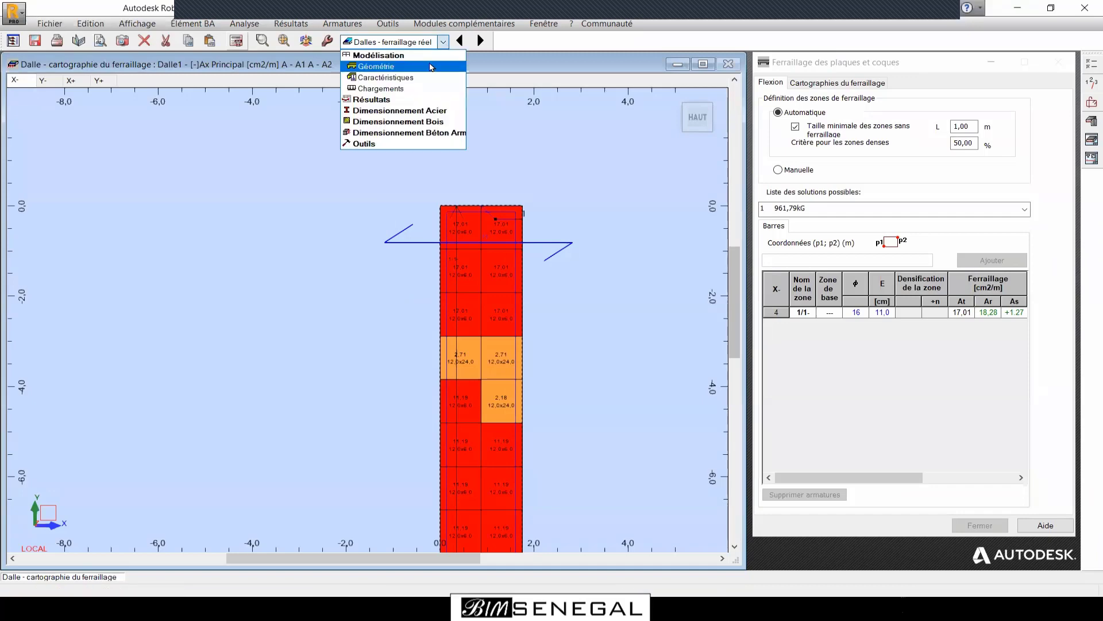
click(393, 67)
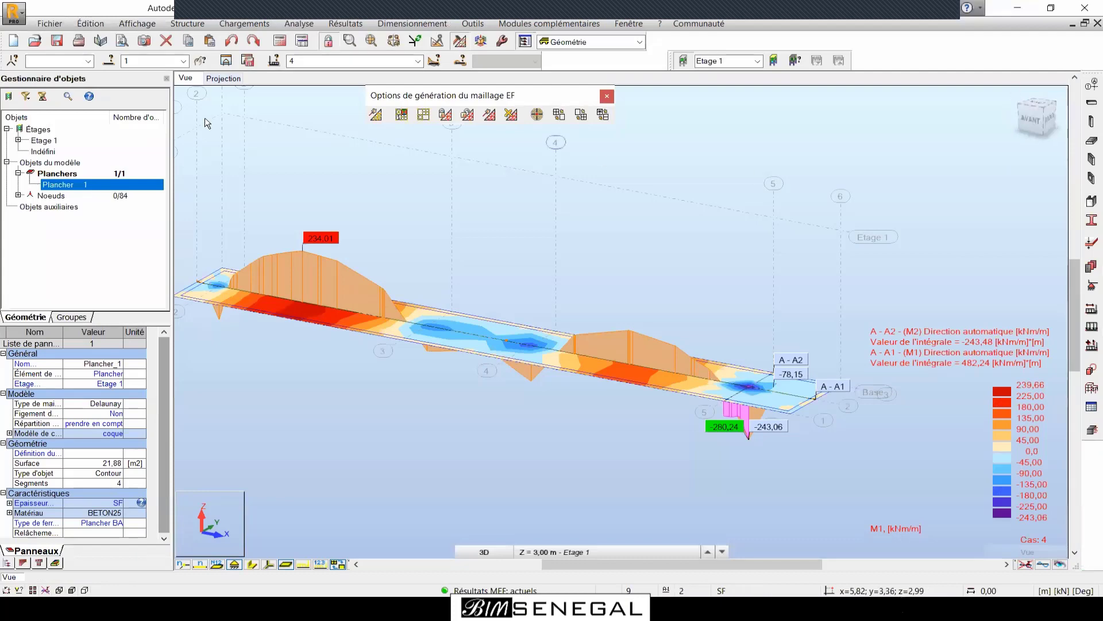
click(221, 80)
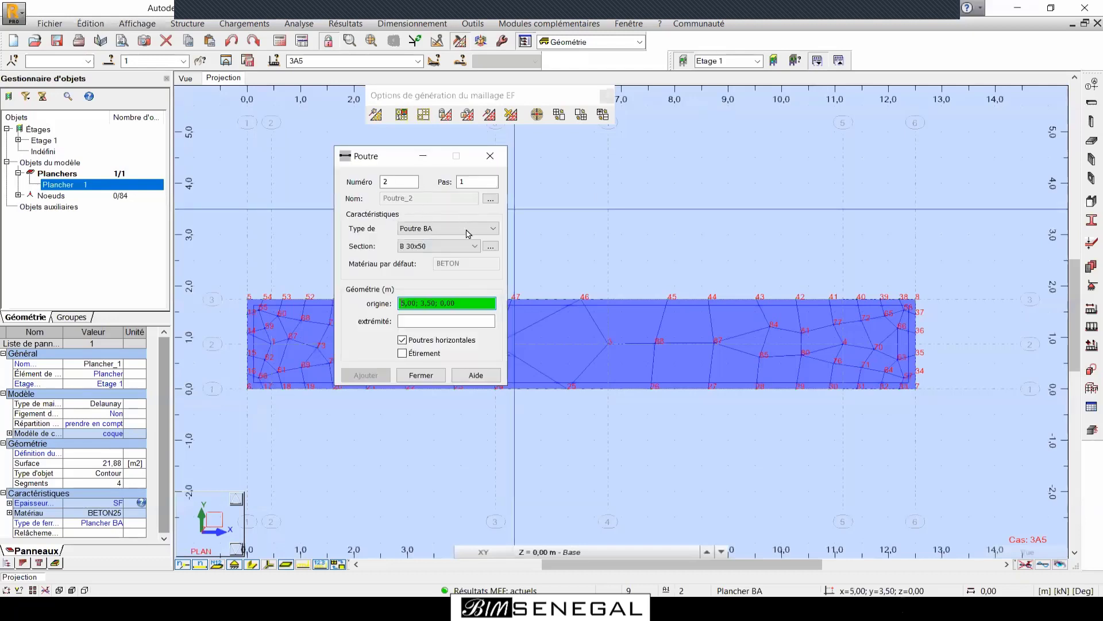
Set the type of the new beam to Poutre BA.
click(467, 234)
click(467, 232)
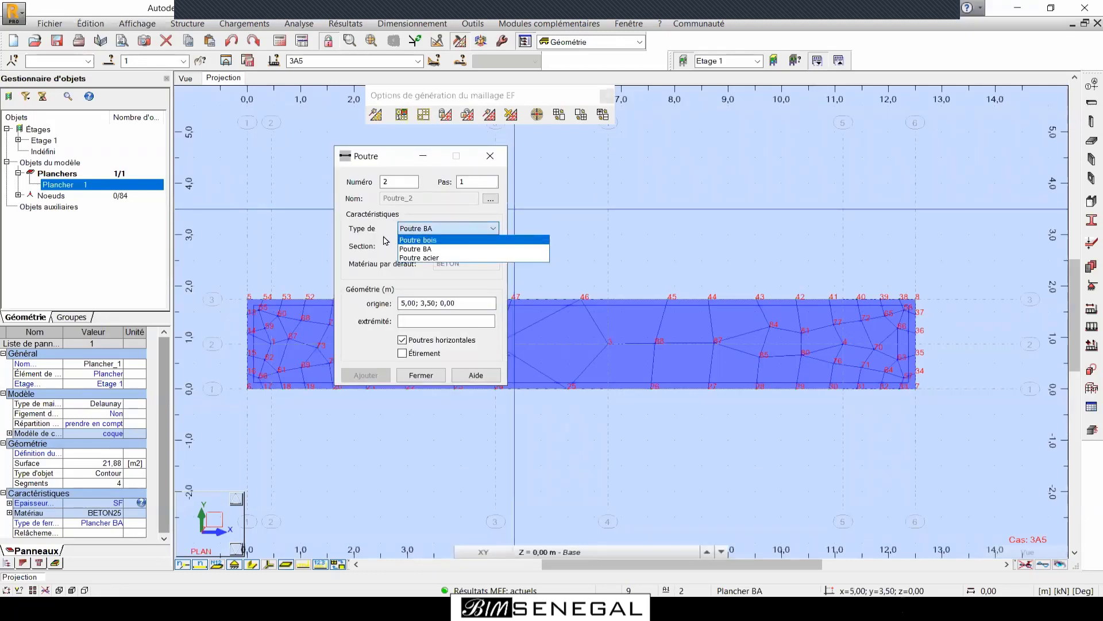
click(427, 250)
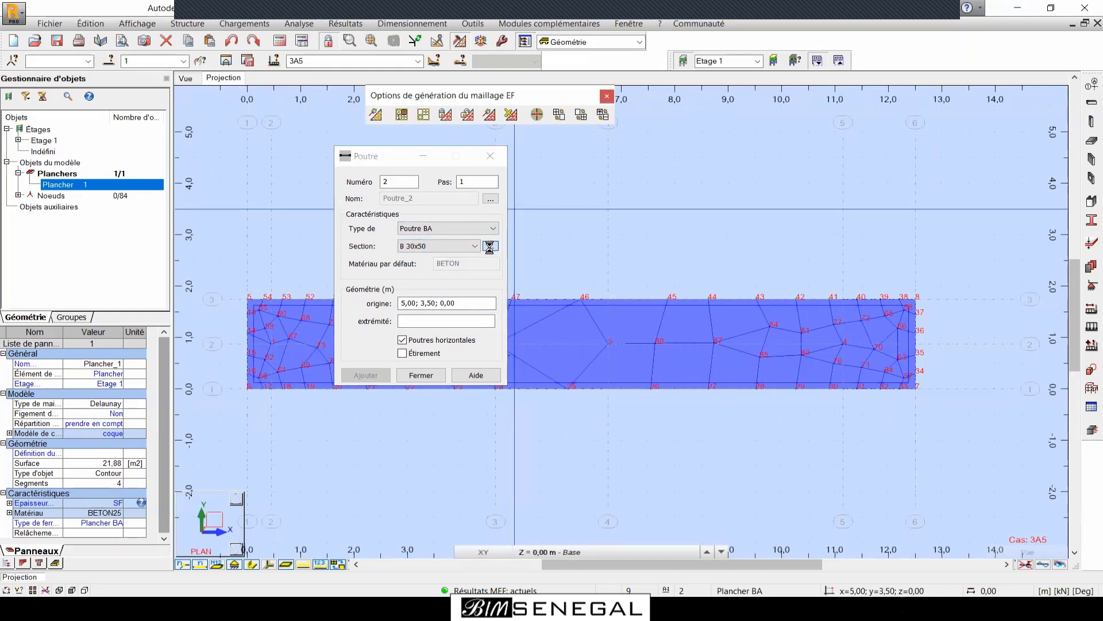
Create a rectangular concrete beam section named PR, 40 cm wide and 70 cm high, in BETON25.
click(491, 248)
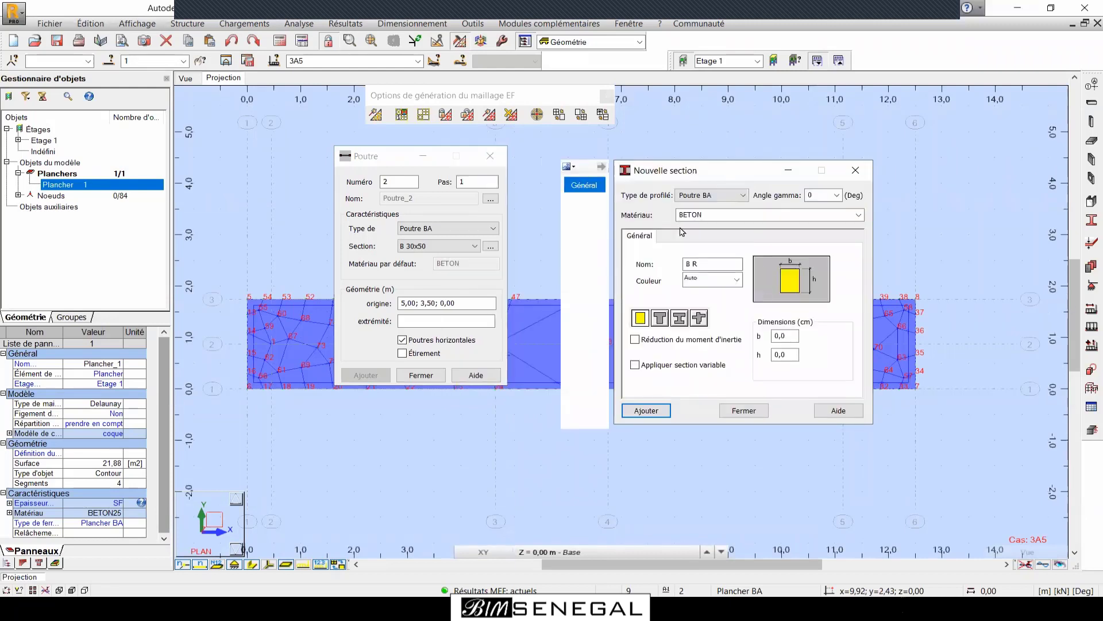
drag(709, 265, 599, 269)
text(PR)
click(788, 337)
double_click(788, 338)
text(40)
double_click(785, 355)
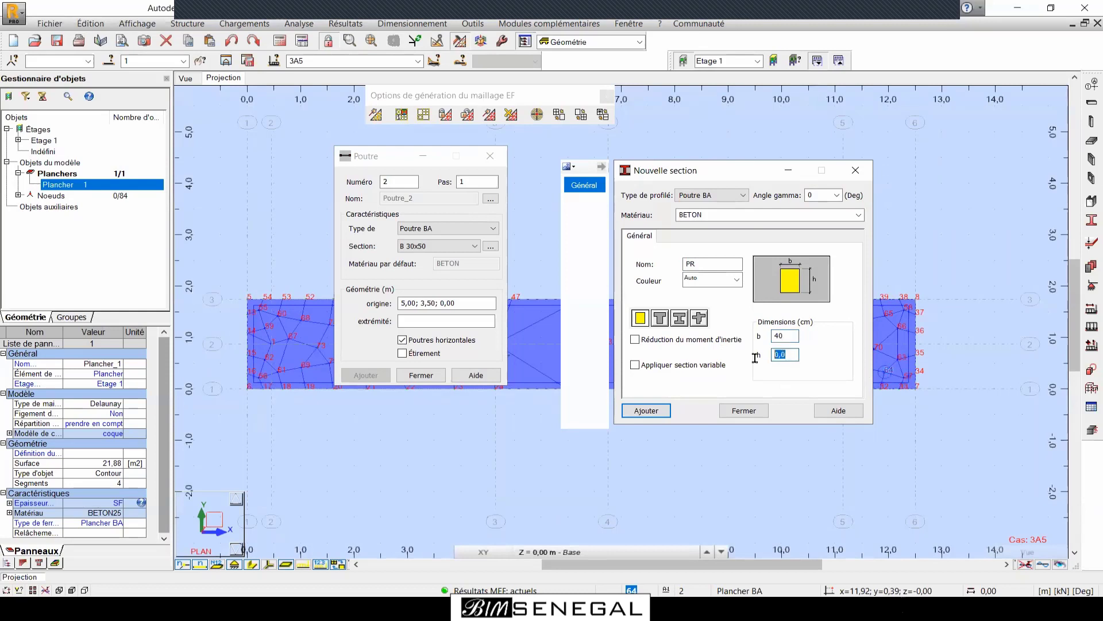
text(70)
click(811, 216)
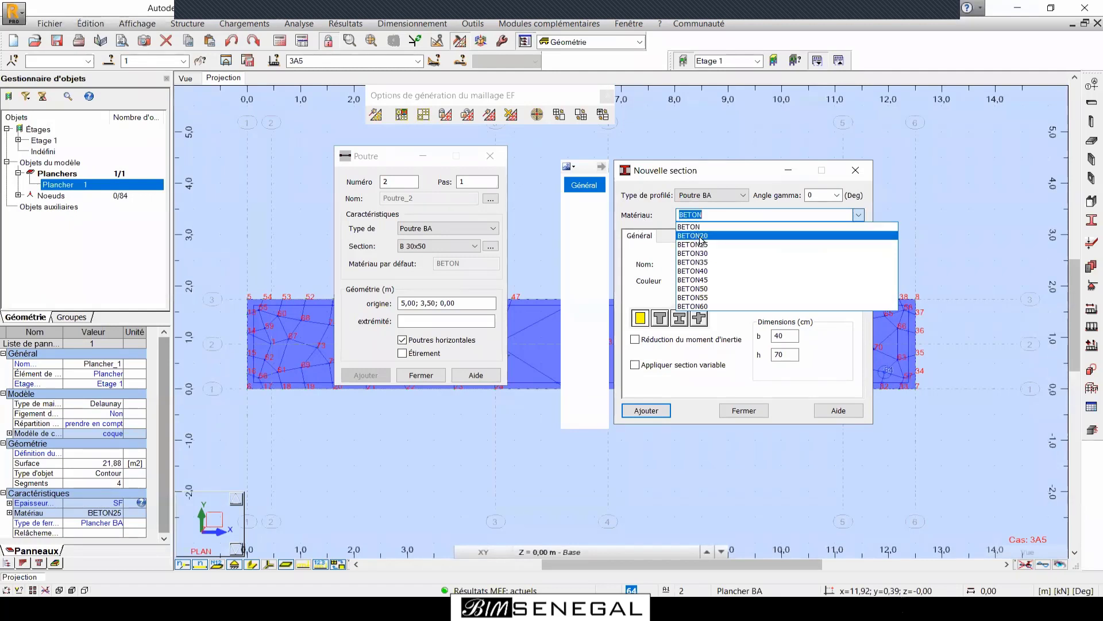
click(785, 244)
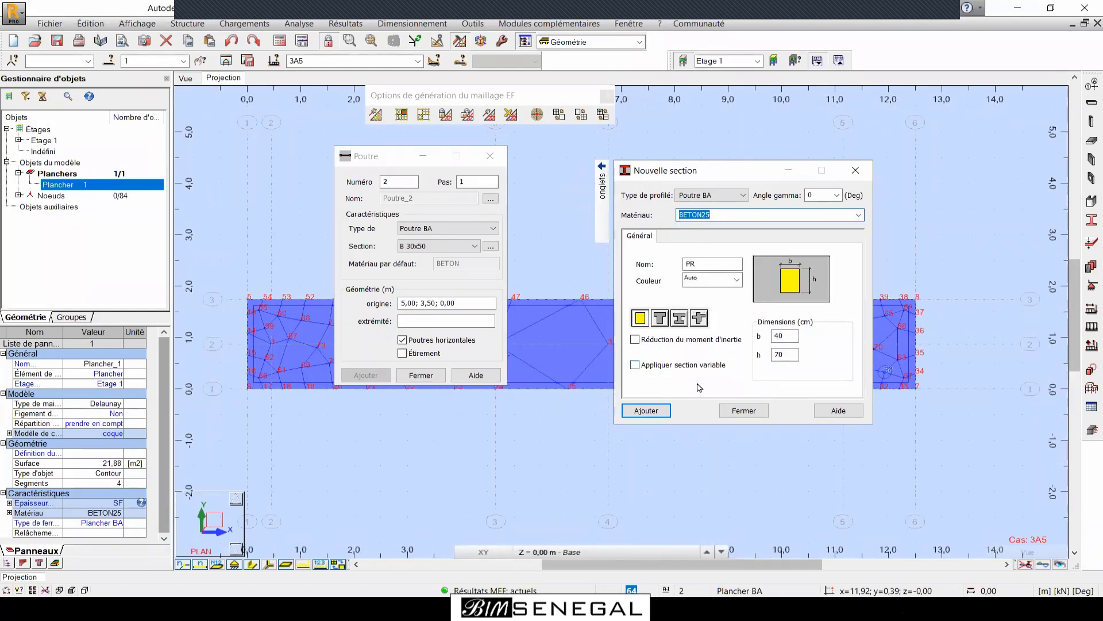
click(649, 411)
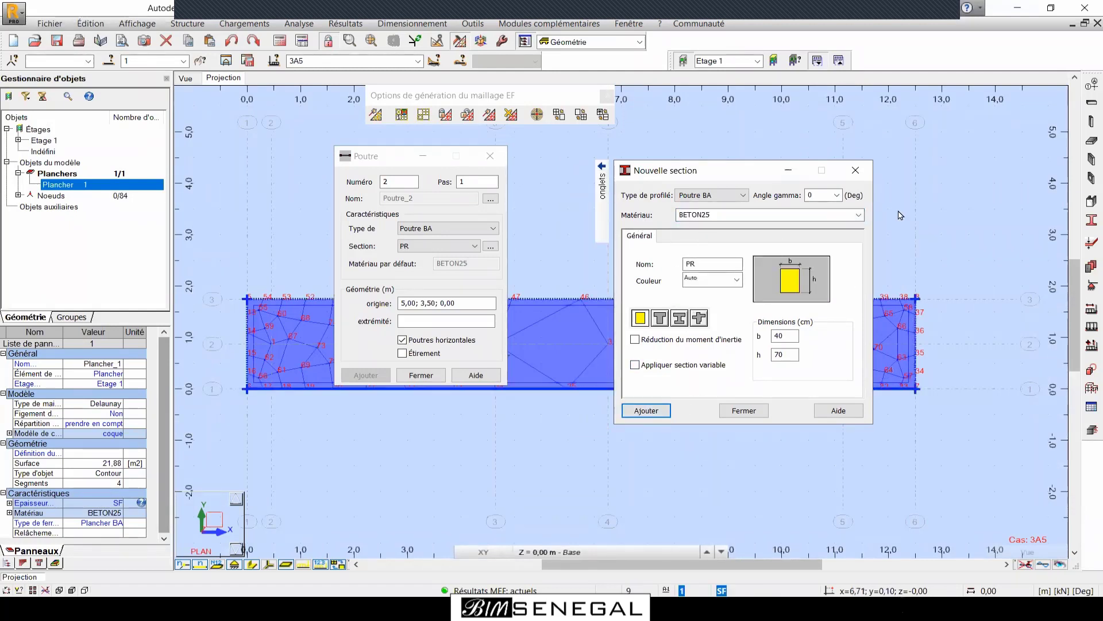
click(855, 170)
Draw the PR beam along the slab's central axis 2 from 0,00; 0,88; 0,00 to 12,50; 0,88; 0,00, accepting the model modification.
drag(388, 165, 136, 96)
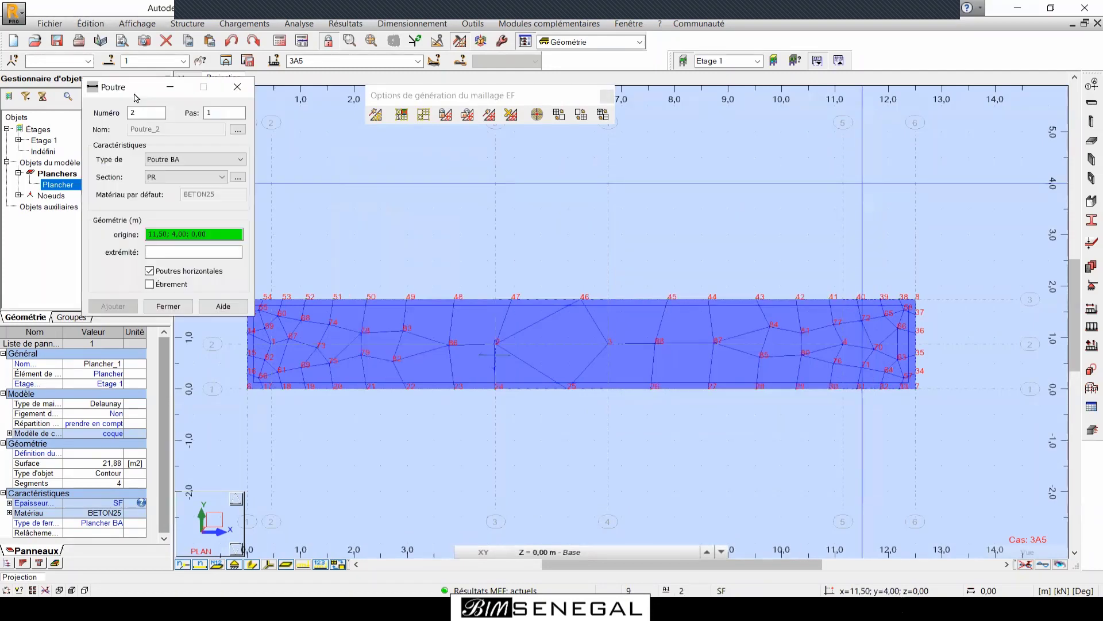
scroll(487, 360, up, 2)
scroll(487, 360, down, 3)
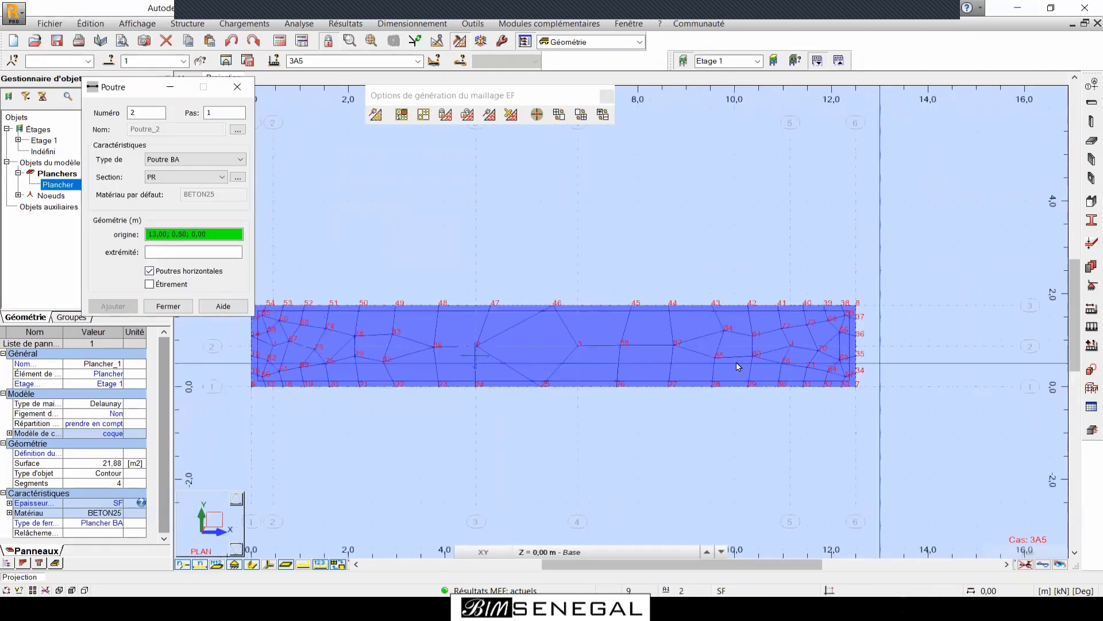
click(255, 355)
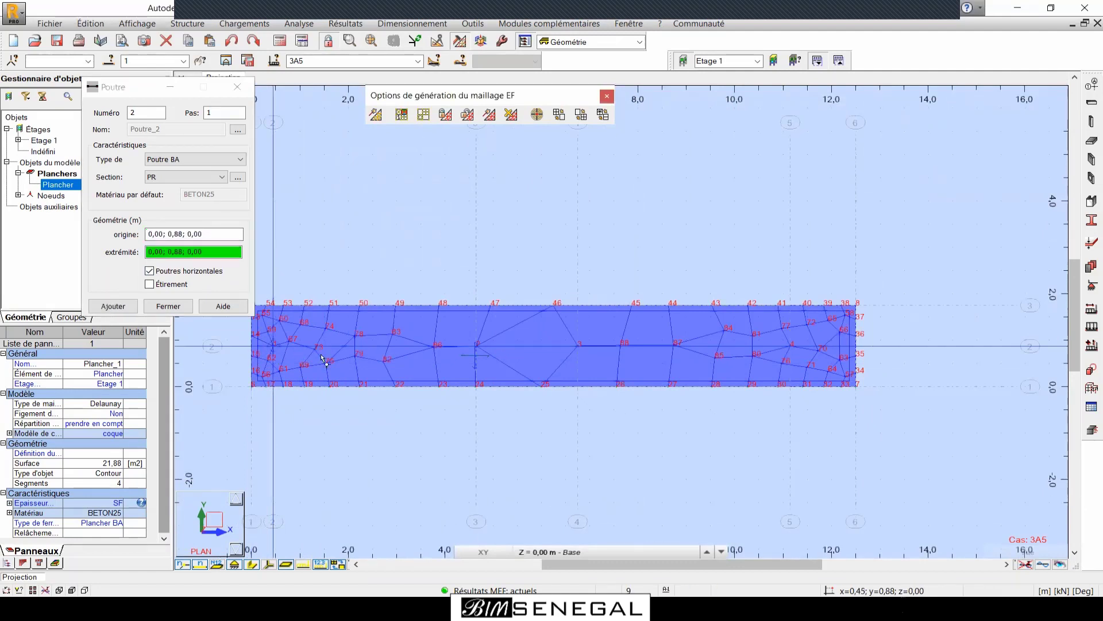
click(858, 351)
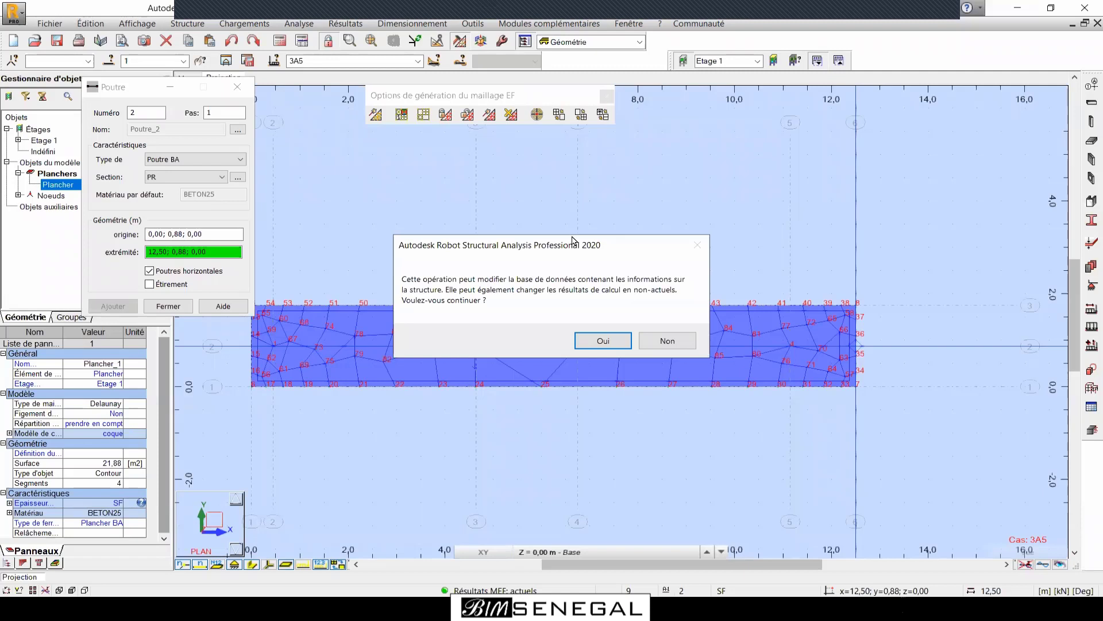
drag(562, 253, 798, 170)
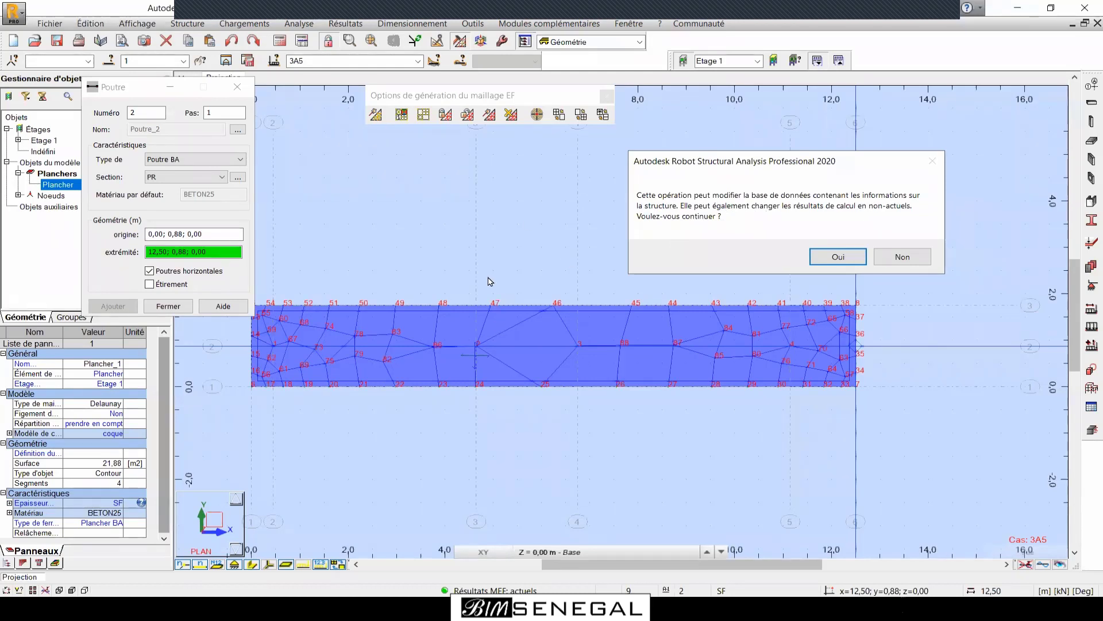
click(834, 260)
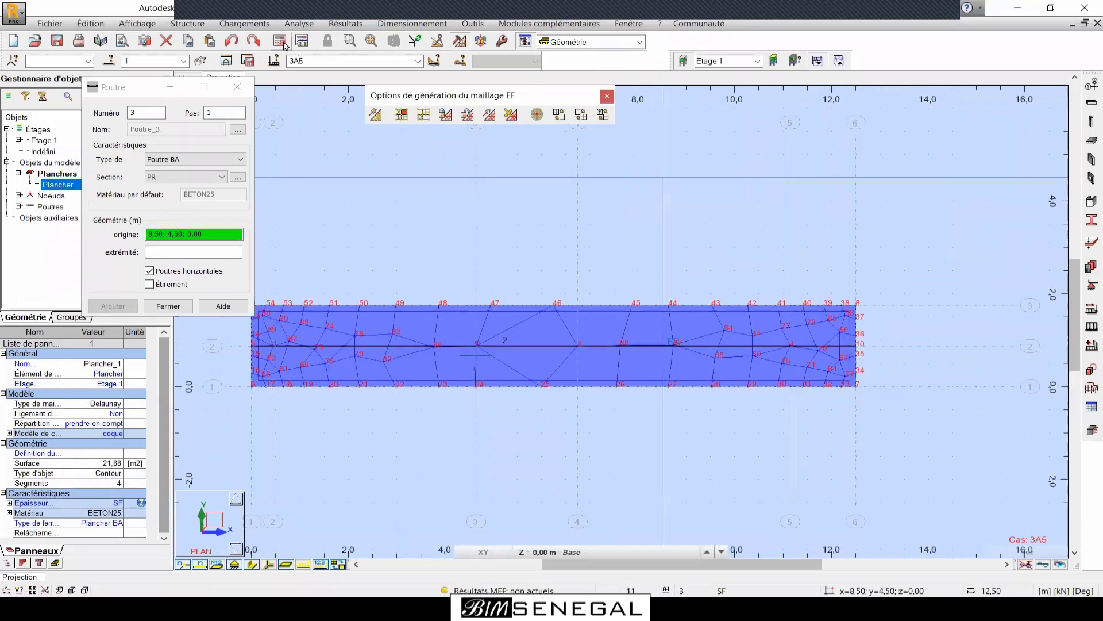
Recalculate the structure with the stiffening beam and dismiss the calculation messages.
click(282, 43)
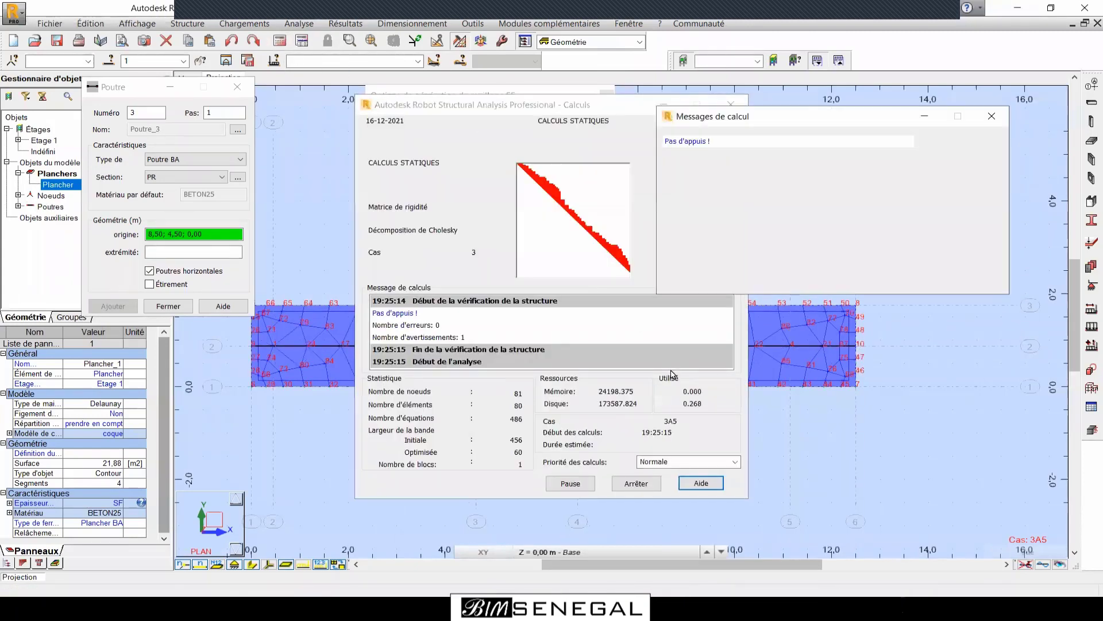
click(989, 115)
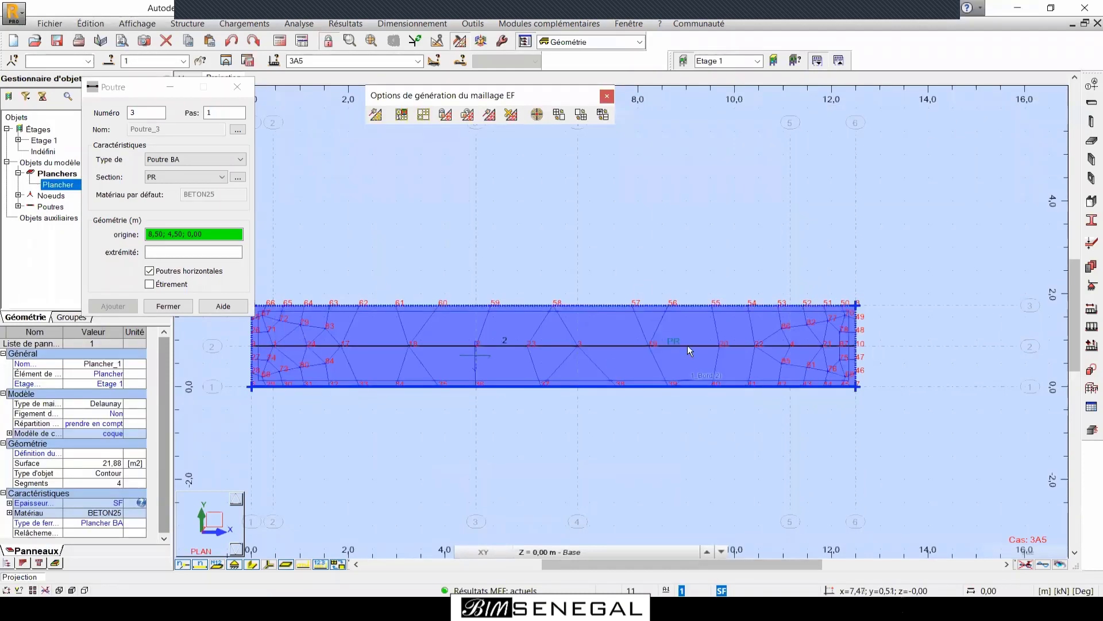
scroll(724, 348, down, 1)
scroll(485, 315, up, 1)
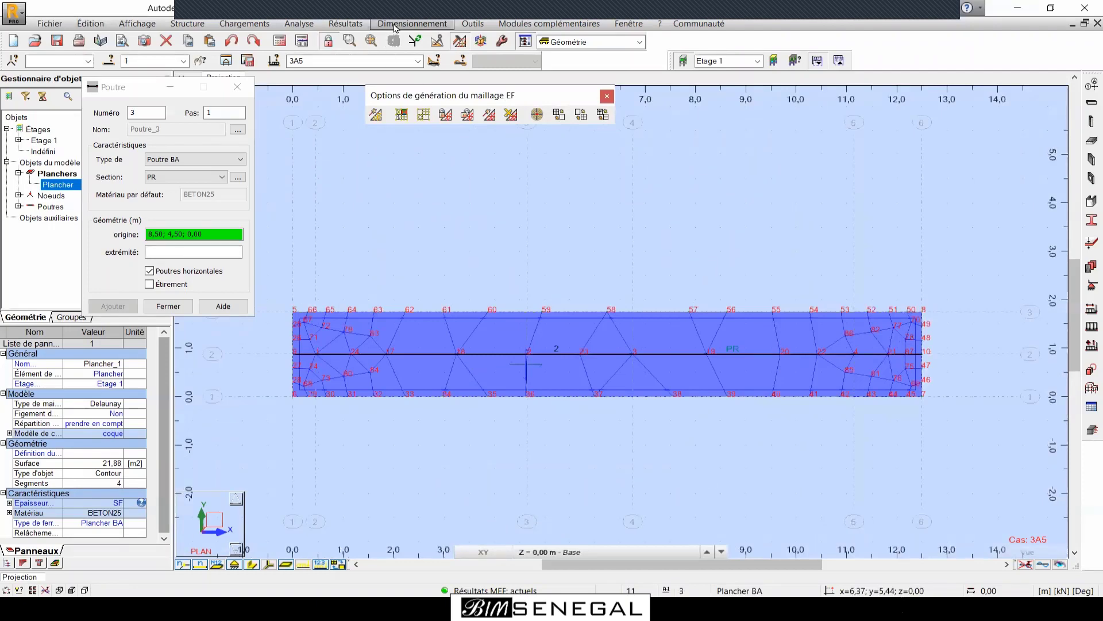
Send the slab to real reinforcement design and examine its X- reinforcement map turned lengthwise.
click(396, 28)
click(437, 176)
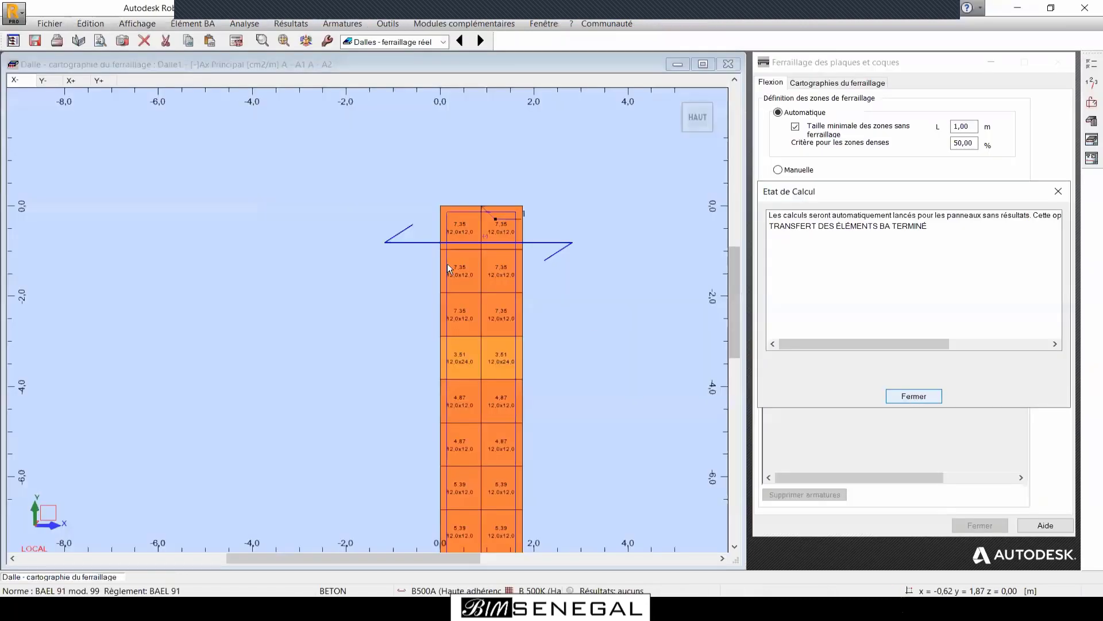
scroll(437, 185, down, 3)
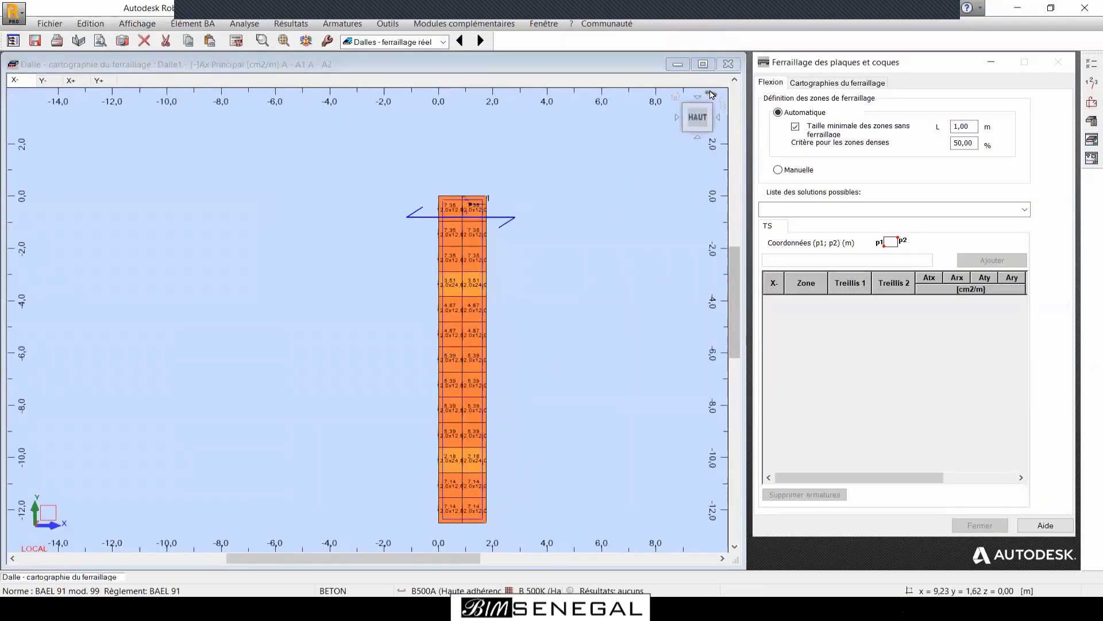
click(711, 93)
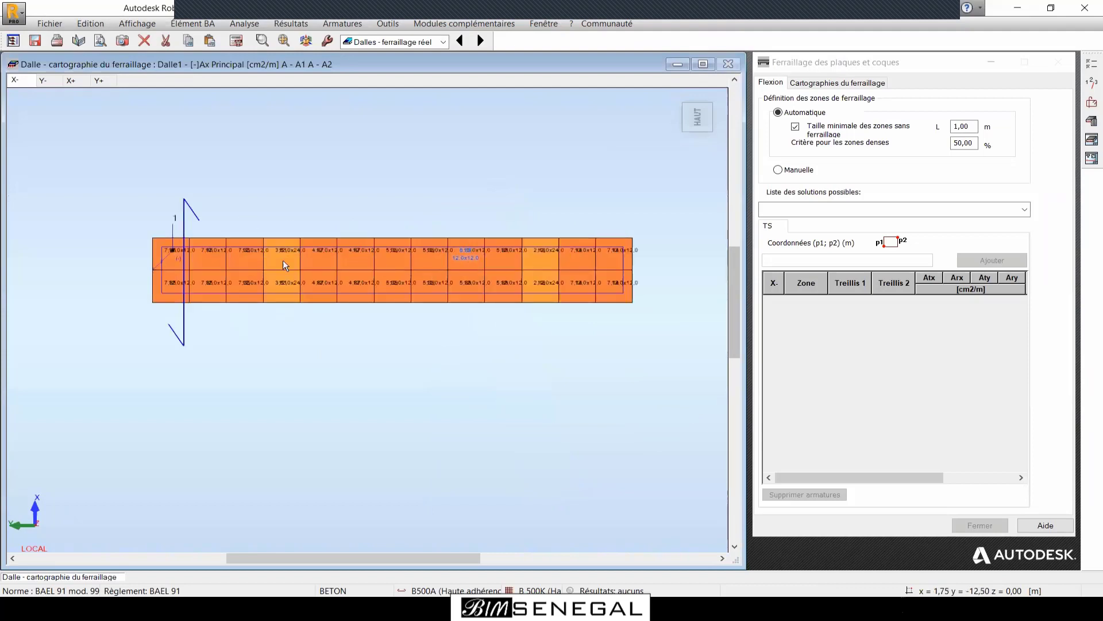
scroll(208, 259, up, 2)
scroll(112, 253, down, 1)
scroll(142, 268, down, 1)
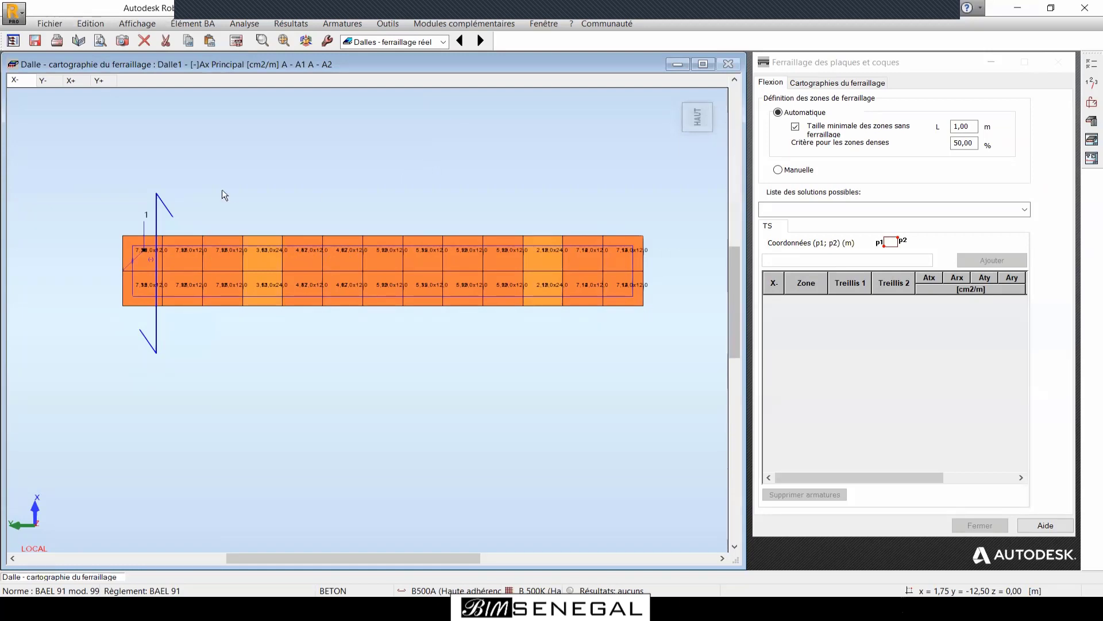
scroll(237, 287, down, 1)
scroll(290, 192, up, 1)
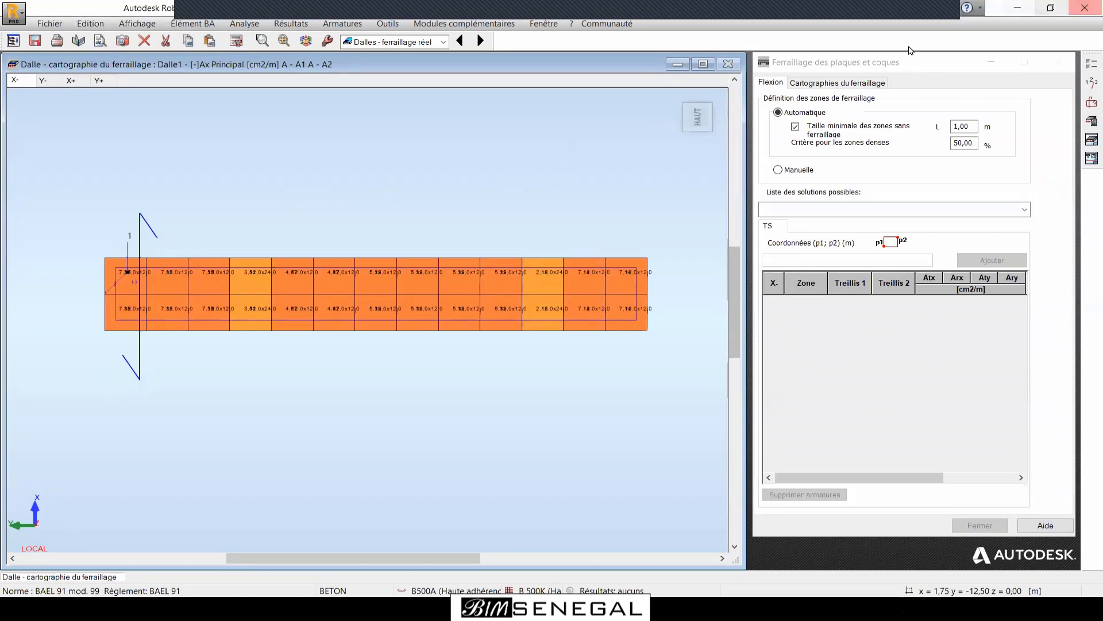
Apply the saved calculation options set to the slab.
click(1085, 67)
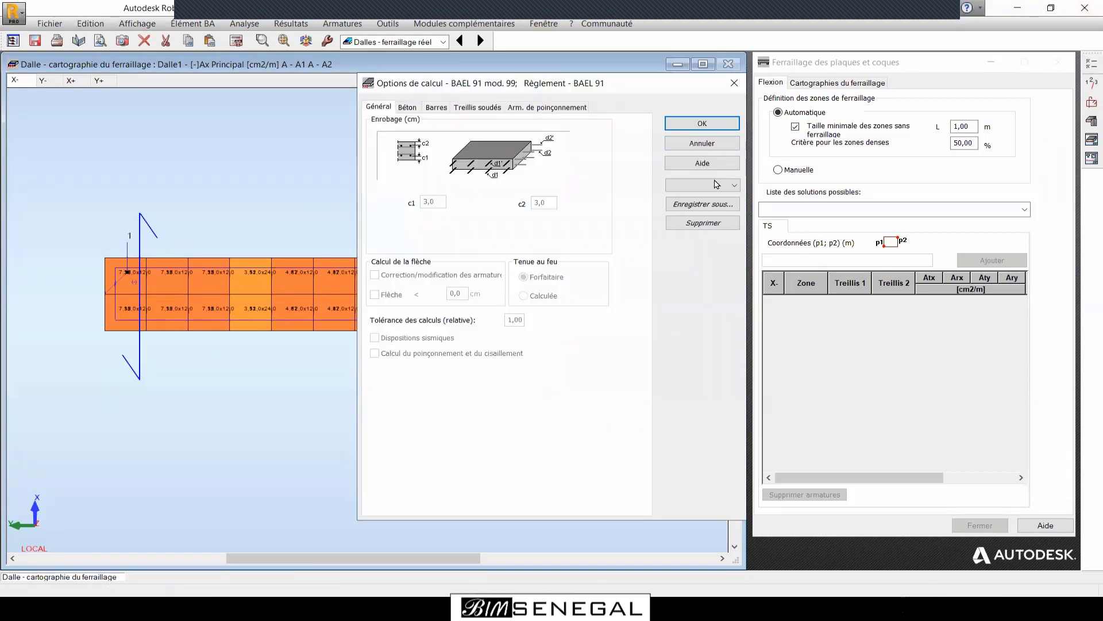
click(707, 185)
click(696, 205)
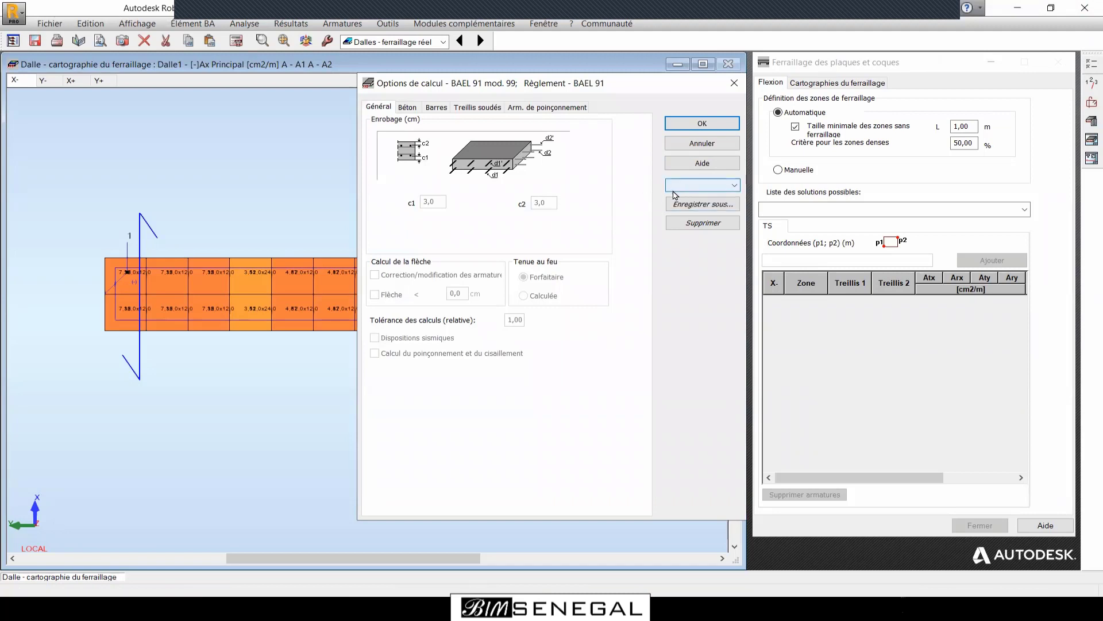
click(702, 123)
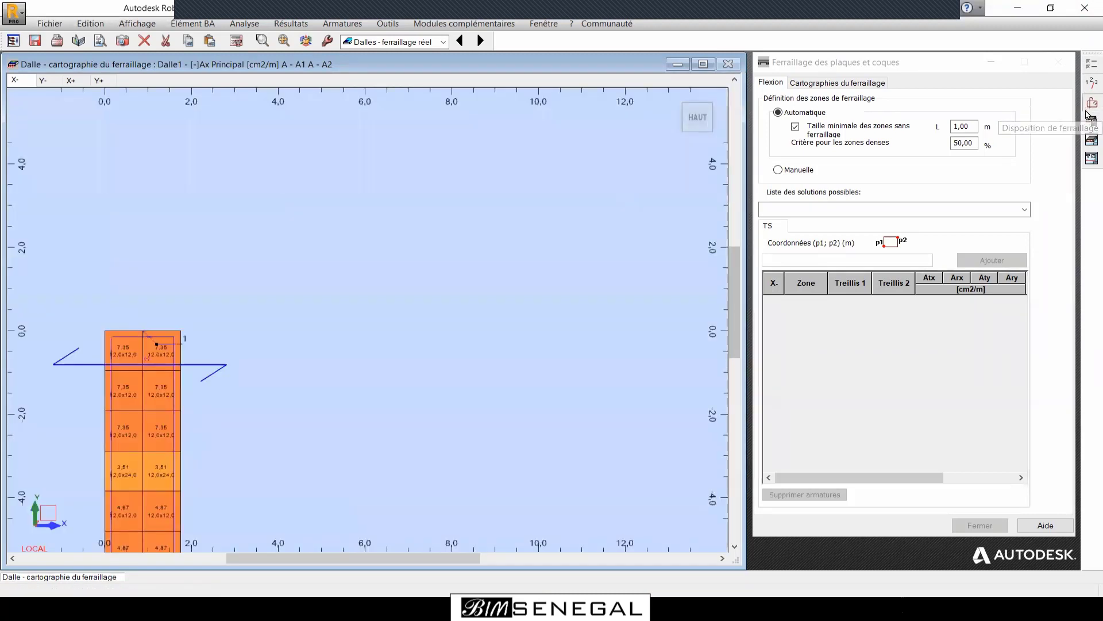
Apply the saved MT reinforcement layout with Barres mode and Par dalle, and calculate the slab's real reinforcement.
click(1090, 102)
click(709, 256)
click(696, 266)
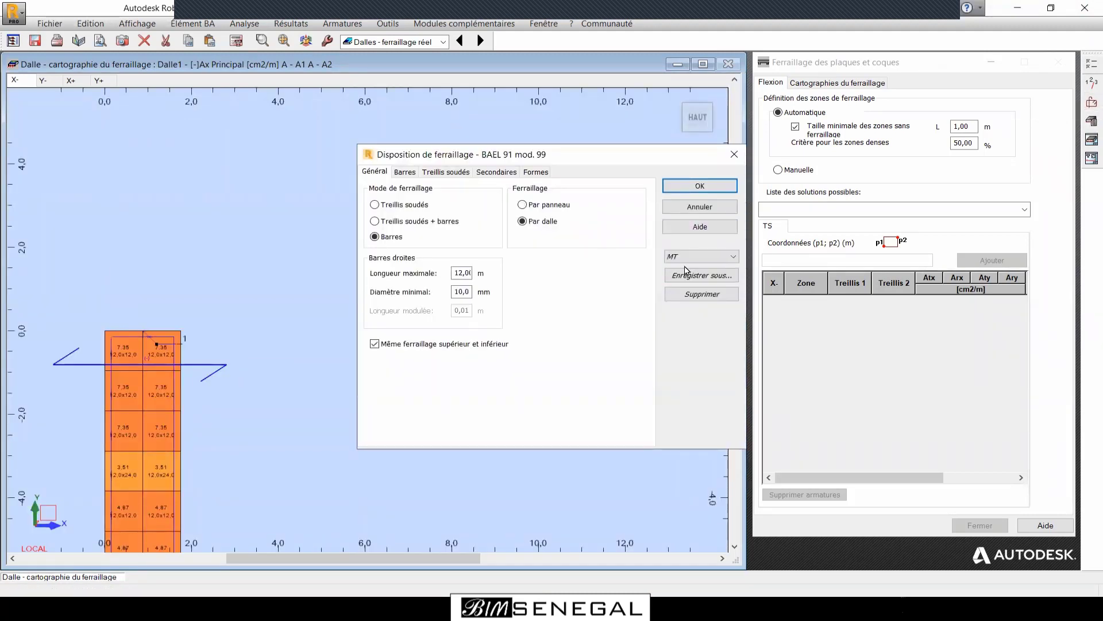
click(733, 191)
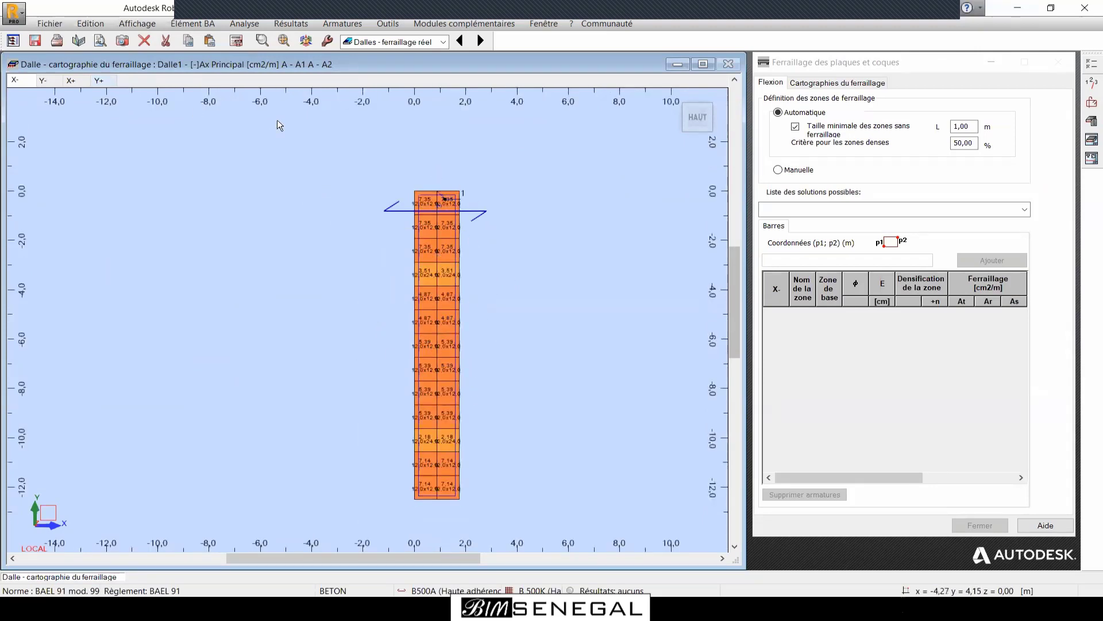
click(236, 41)
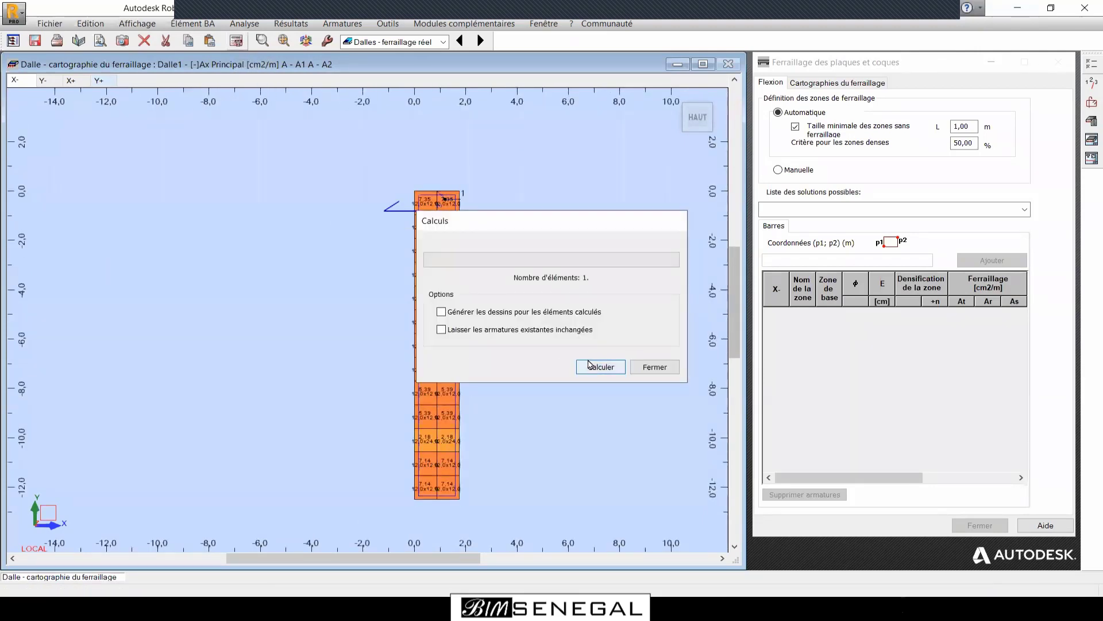
click(601, 367)
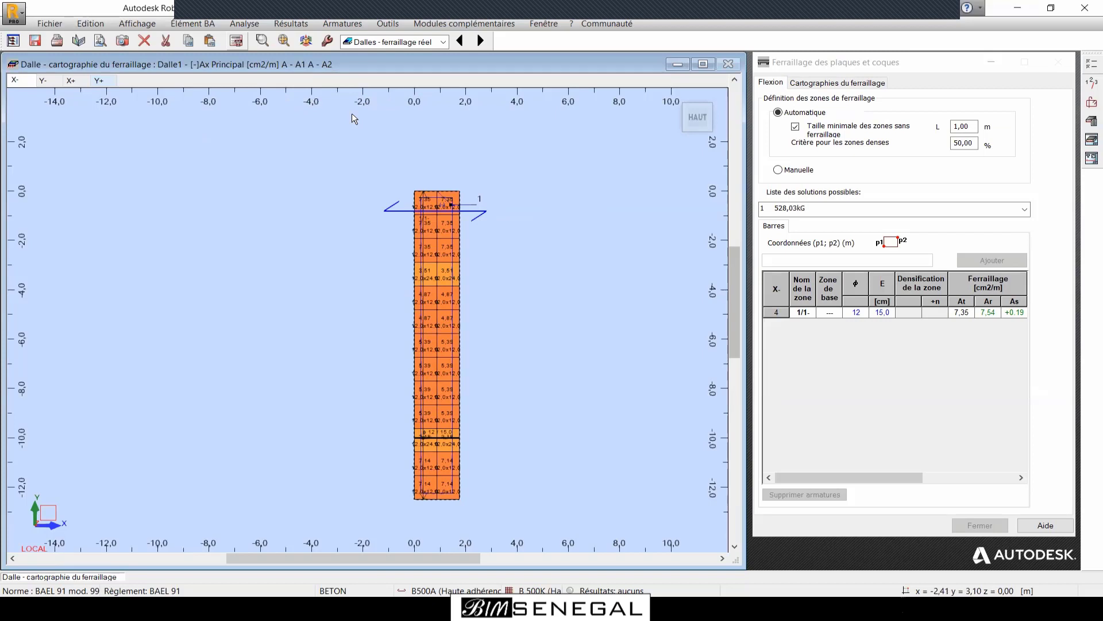
Open the Dalles - ferraillage layout of the reinforced concrete design module and show the footing's bars in 3D.
click(413, 46)
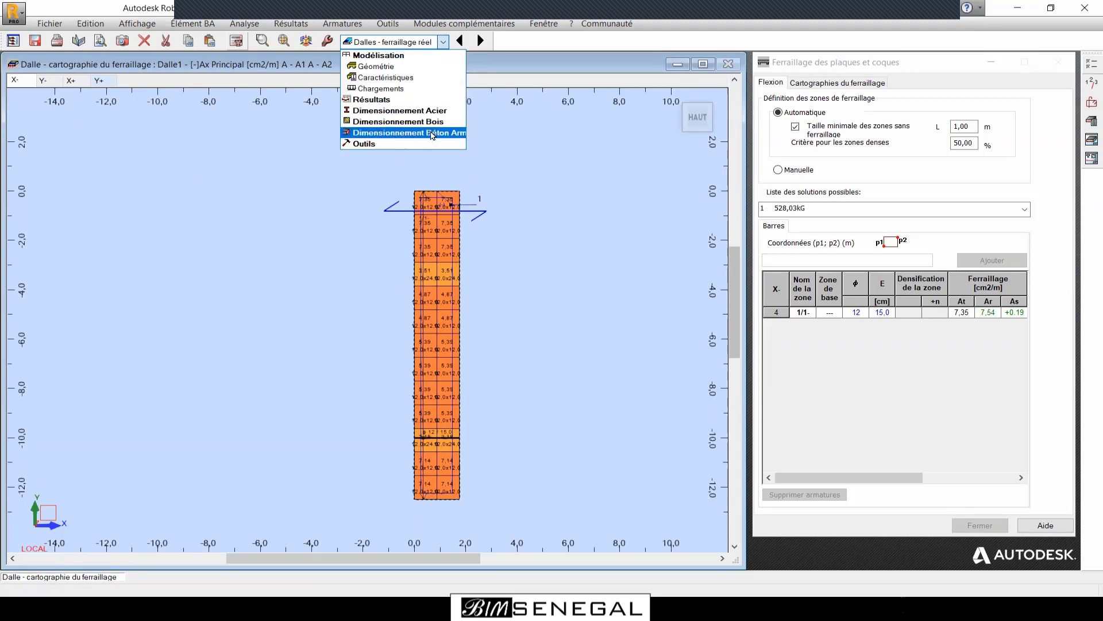
click(432, 135)
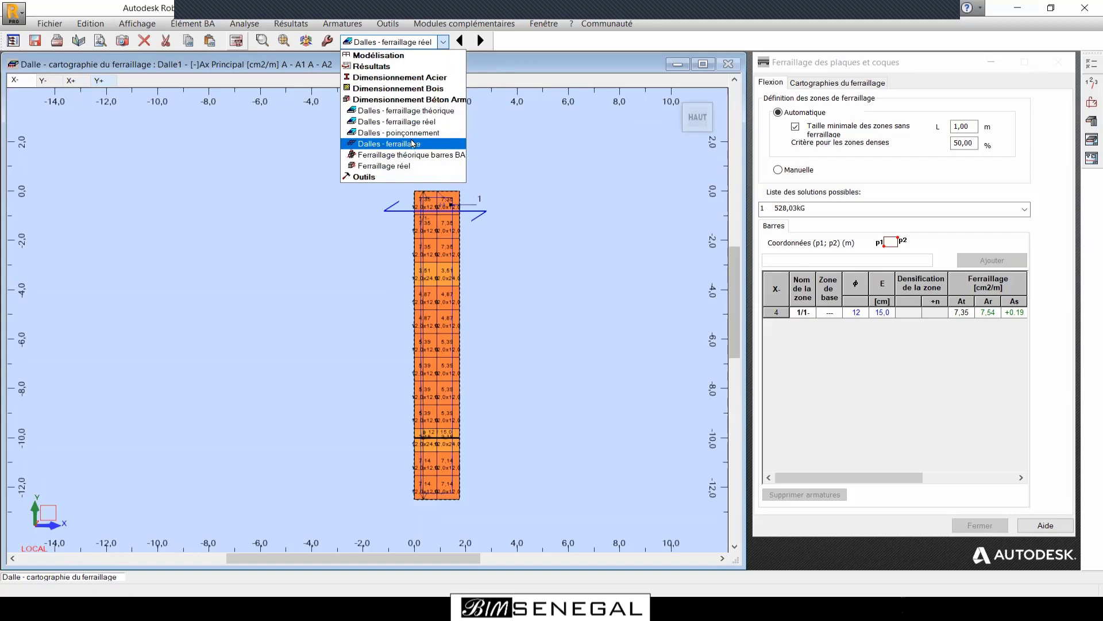
click(412, 144)
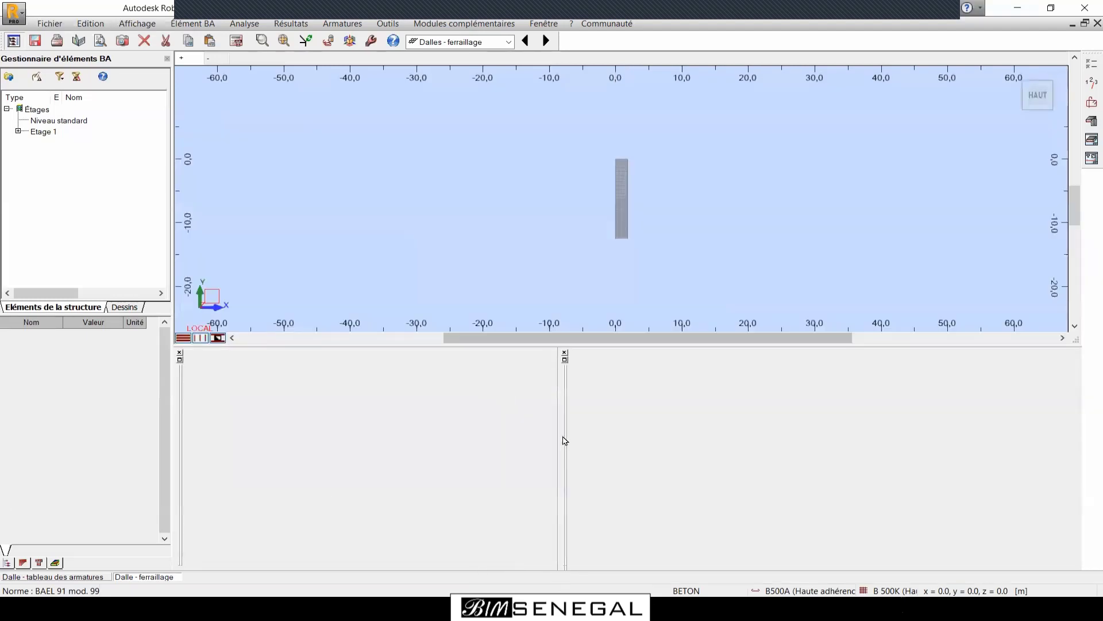
drag(1029, 89, 610, 217)
drag(693, 261, 741, 216)
scroll(648, 190, up, 3)
scroll(684, 201, up, 2)
scroll(694, 172, down, 1)
scroll(742, 217, up, 3)
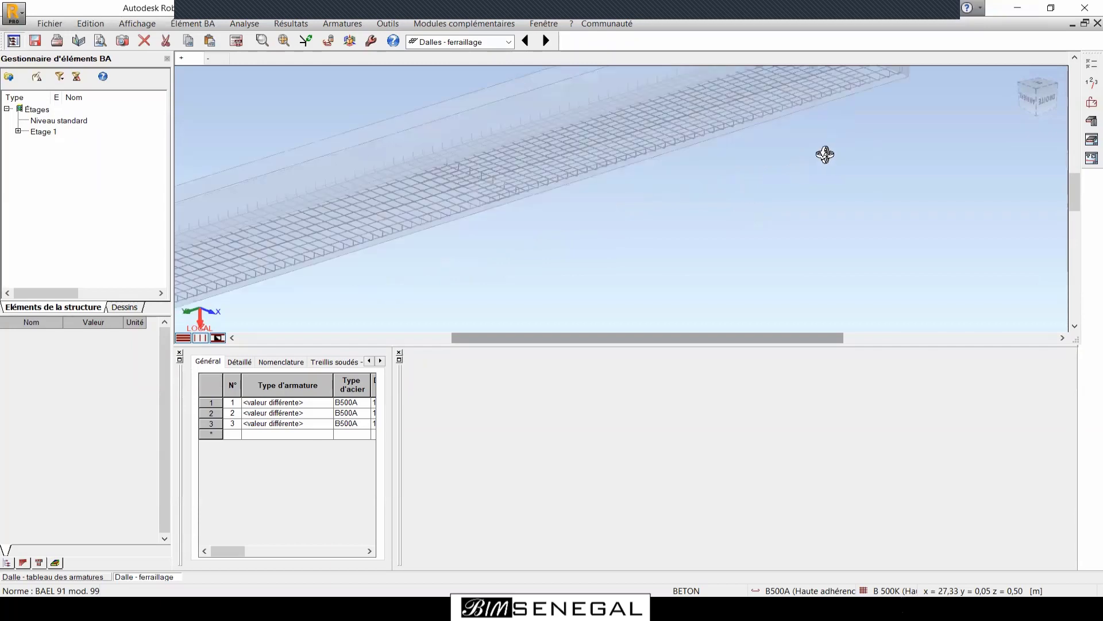
Examine the footing's bar mesh and bent bar ends along the long side and at both ends of the slab.
mouse_move(825, 153)
mouse_down()
mouse_move(788, 180)
mouse_move(626, 189)
mouse_move(838, 177)
mouse_move(825, 146)
mouse_move(805, 159)
mouse_up()
scroll(803, 161, up, 4)
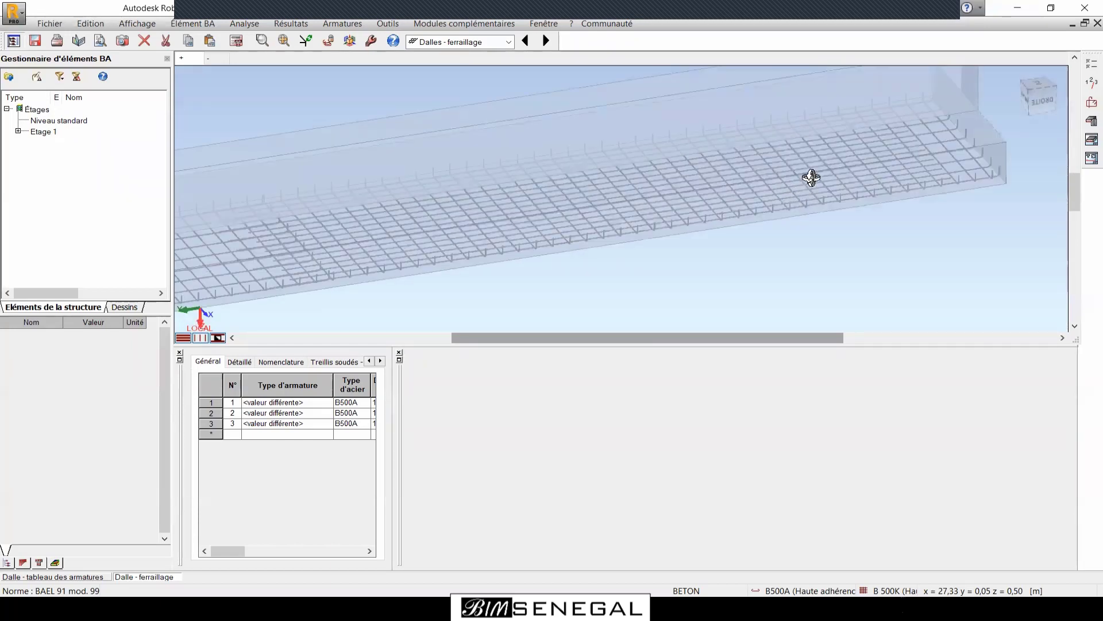
drag(574, 163, 785, 186)
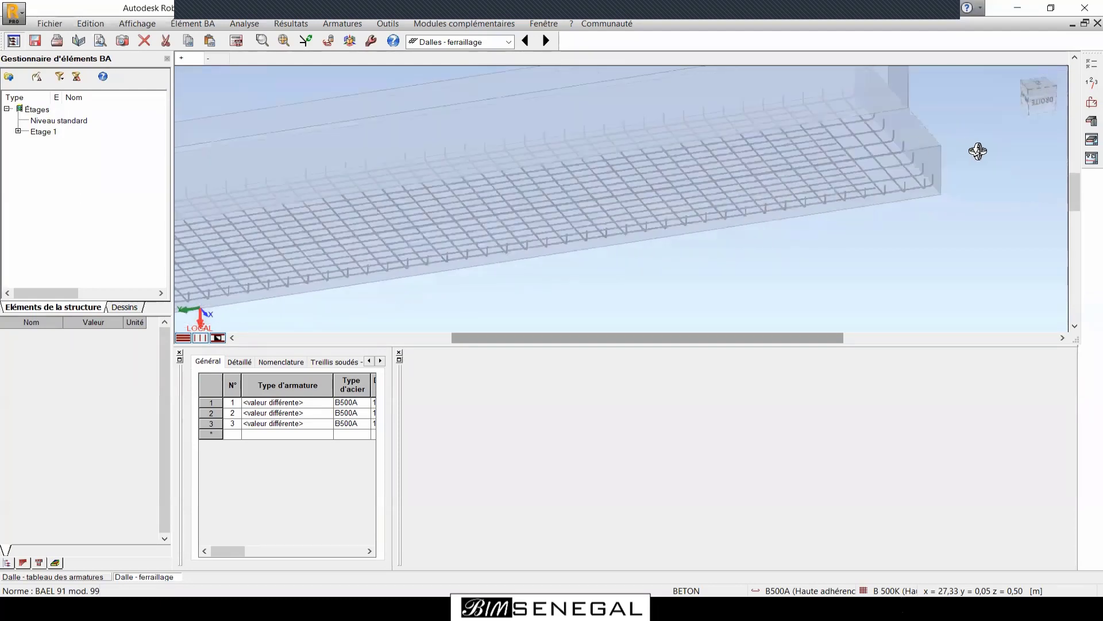
scroll(980, 147, down, 4)
scroll(349, 237, up, 2)
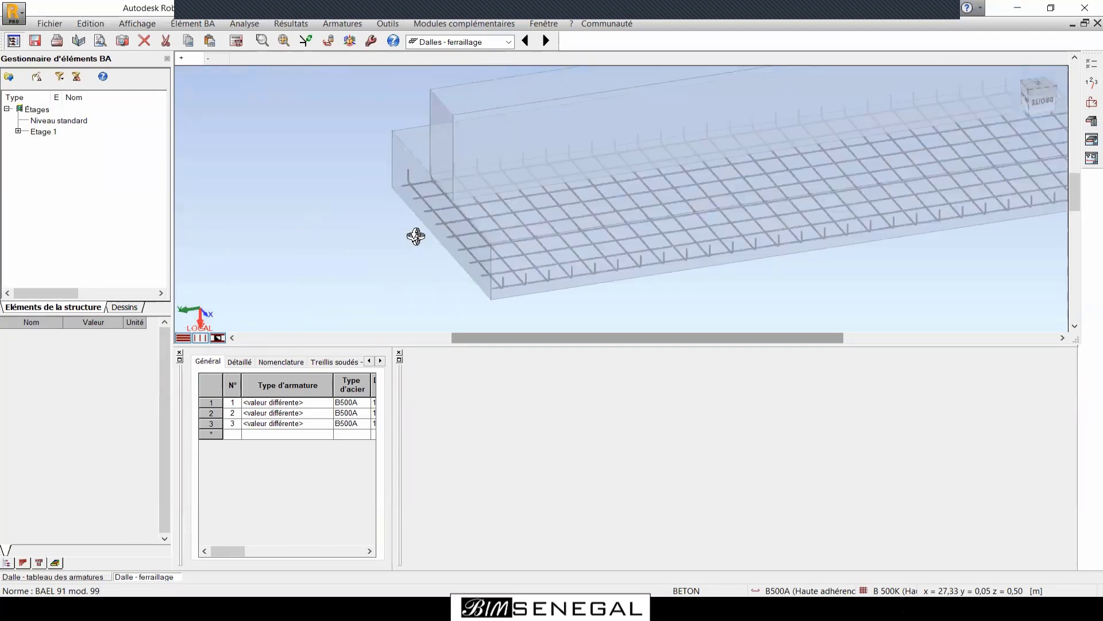
scroll(470, 247, up, 2)
scroll(598, 214, up, 1)
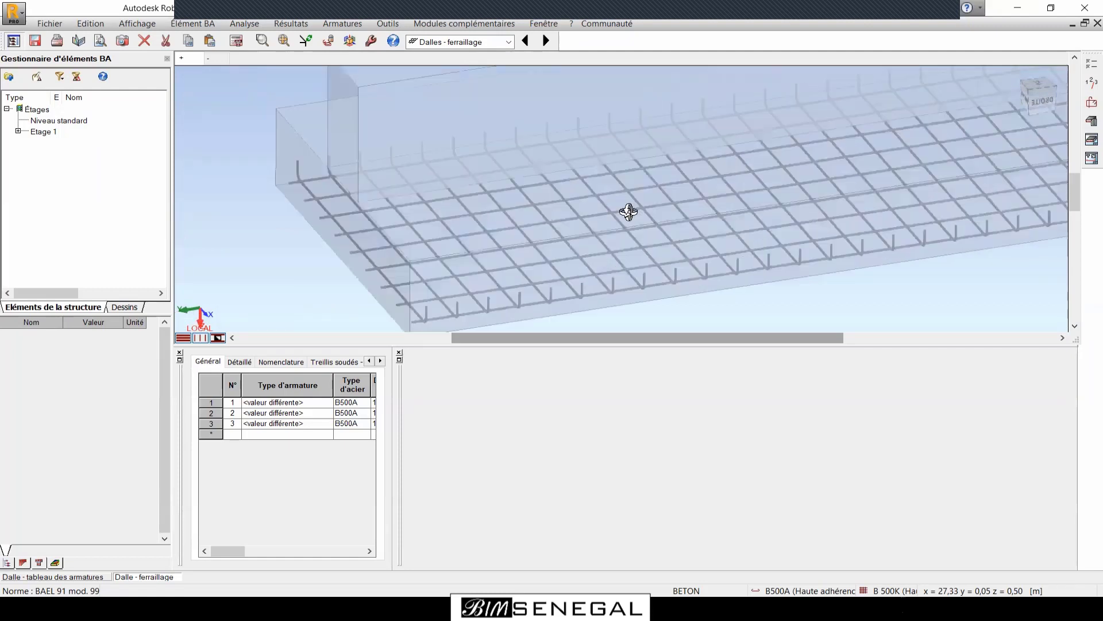
scroll(465, 227, up, 1)
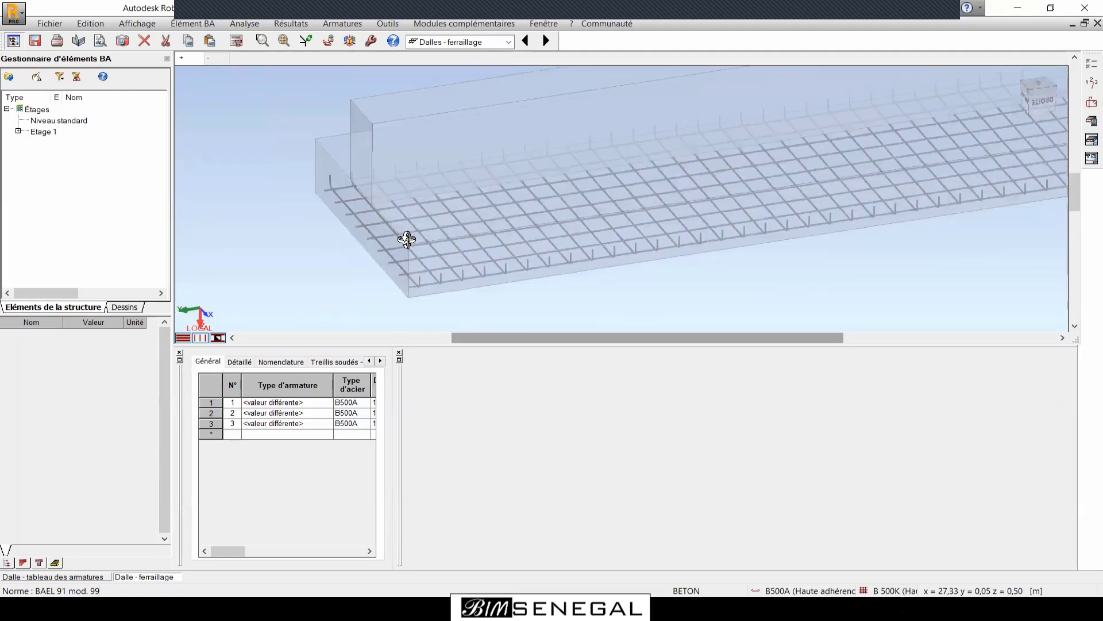
scroll(351, 230, down, 1)
scroll(356, 233, down, 1)
scroll(948, 149, up, 1)
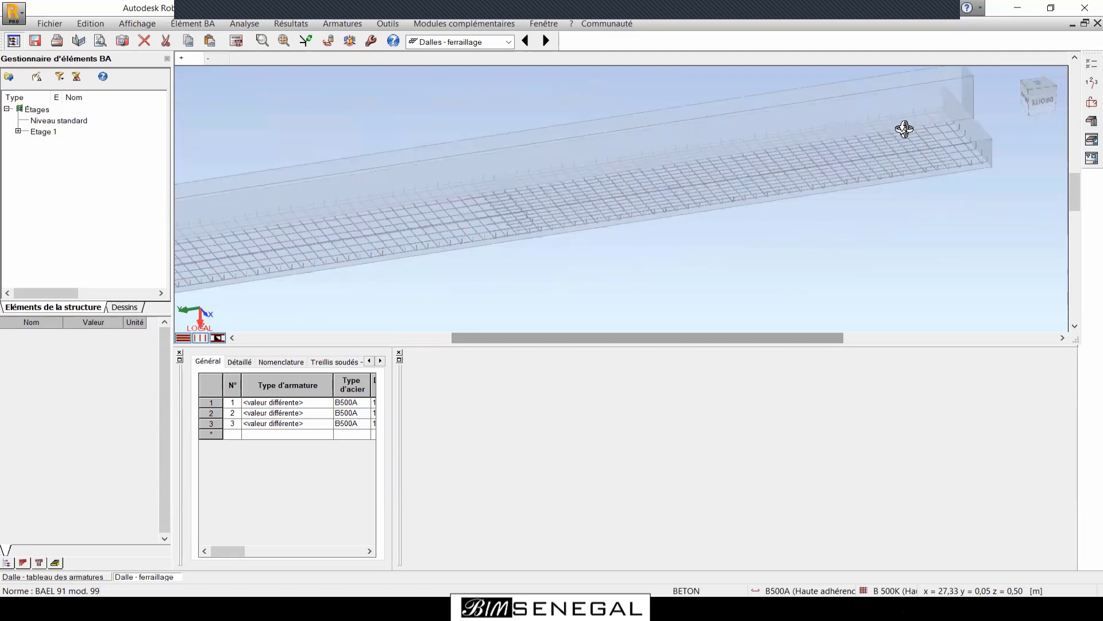
scroll(839, 120, up, 1)
shift+middle_drag(821, 261, 835, 258)
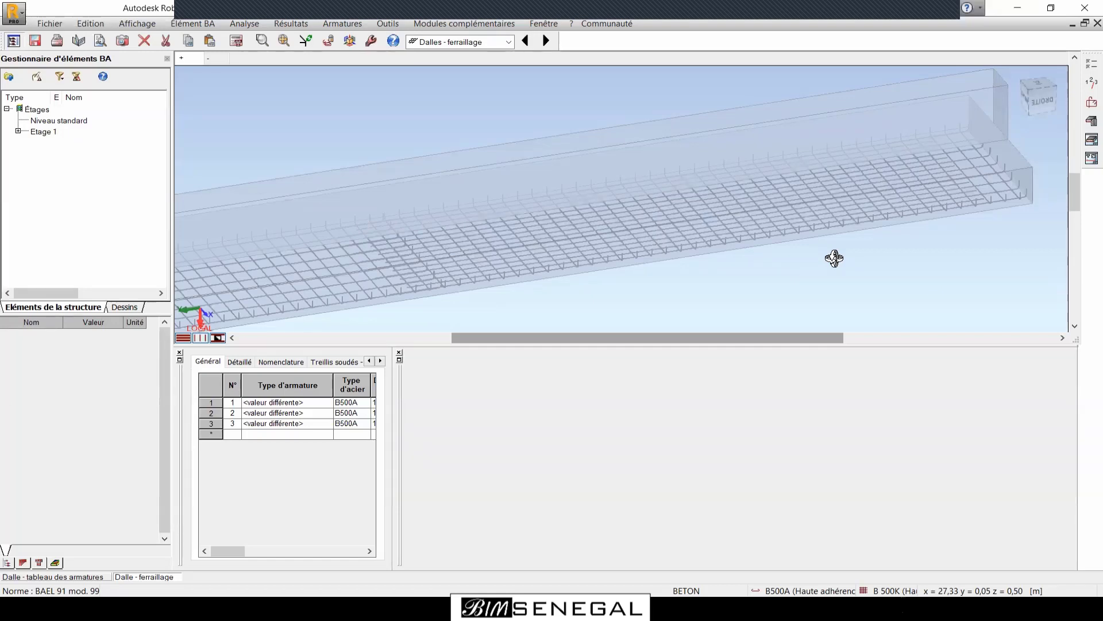
scroll(840, 247, down, 3)
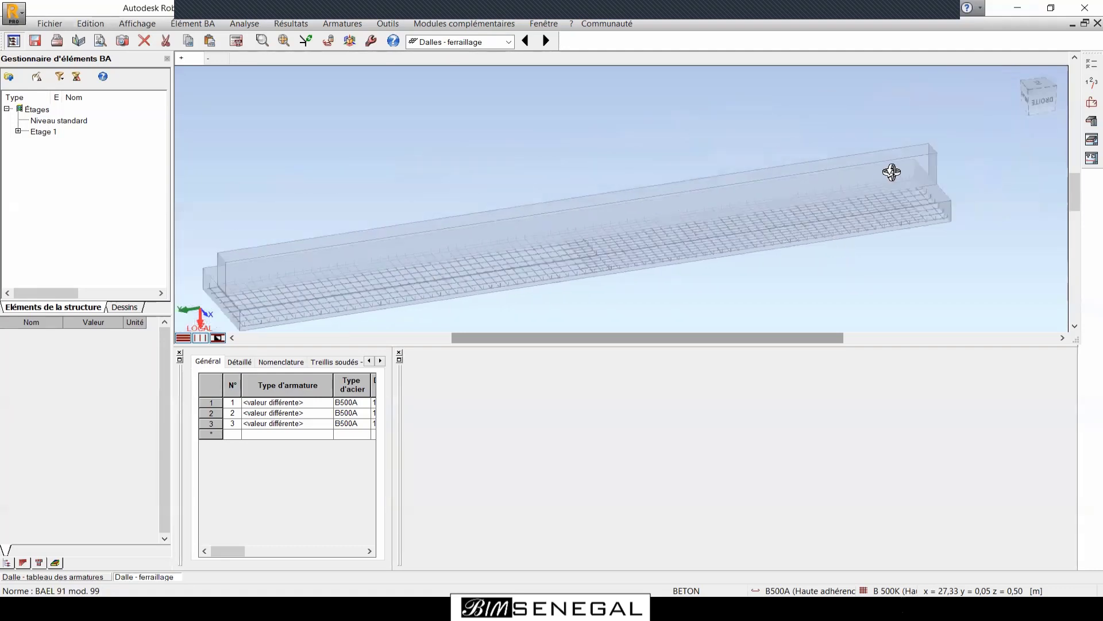
scroll(891, 172, down, 1)
scroll(604, 270, up, 1)
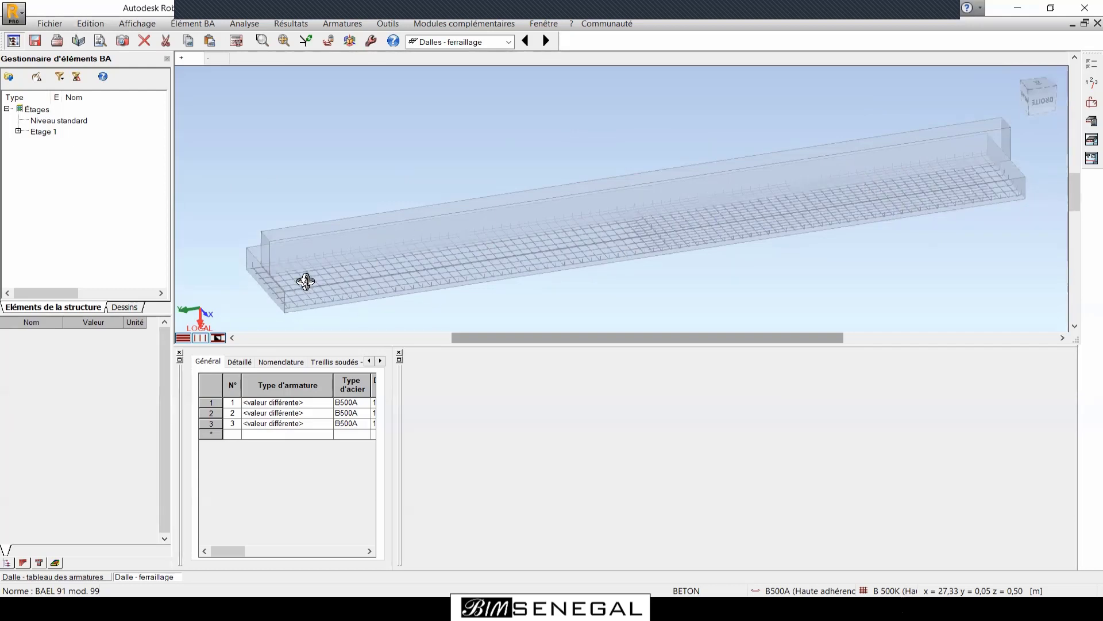
Examine the reinforcement from the opposite side, focusing on the bars at the slab's end beneath the stiffening beam.
drag(993, 233, 931, 237)
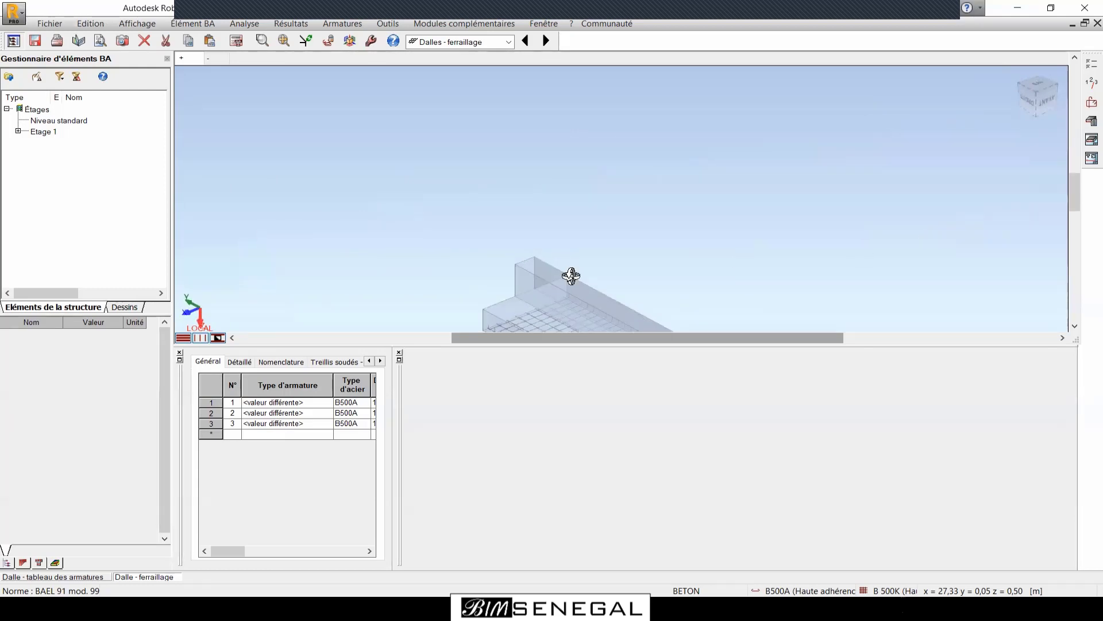
scroll(460, 242, down, 4)
middle_drag(461, 219, 486, 191)
scroll(487, 190, down, 3)
scroll(554, 256, up, 4)
scroll(603, 308, up, 4)
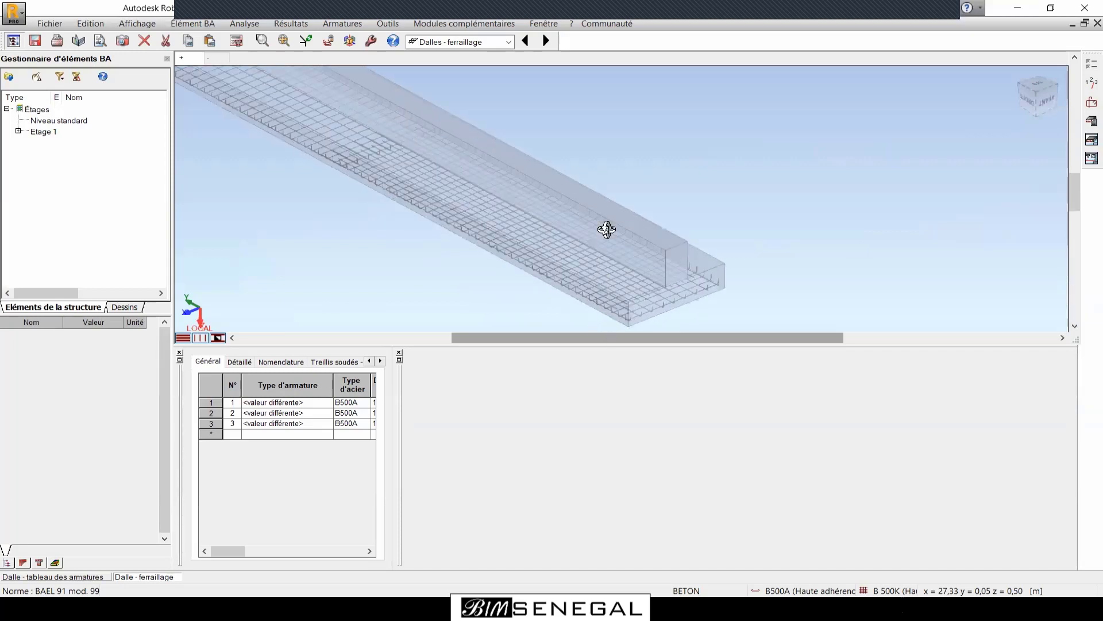
scroll(606, 229, down, 3)
scroll(617, 279, up, 3)
scroll(628, 282, up, 2)
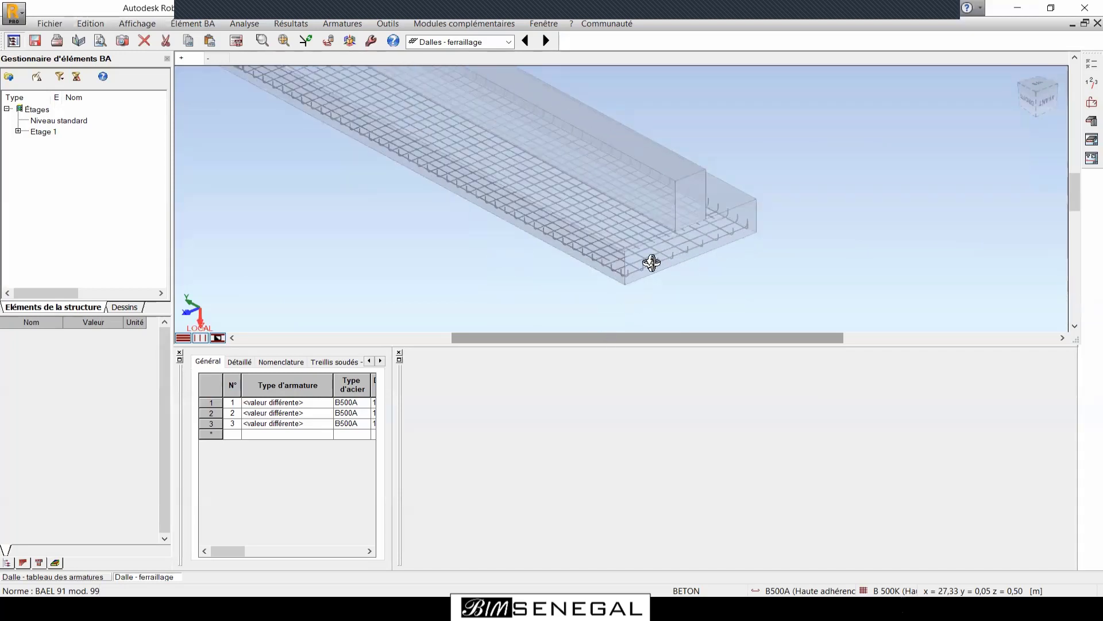
scroll(855, 289, down, 3)
scroll(761, 265, up, 4)
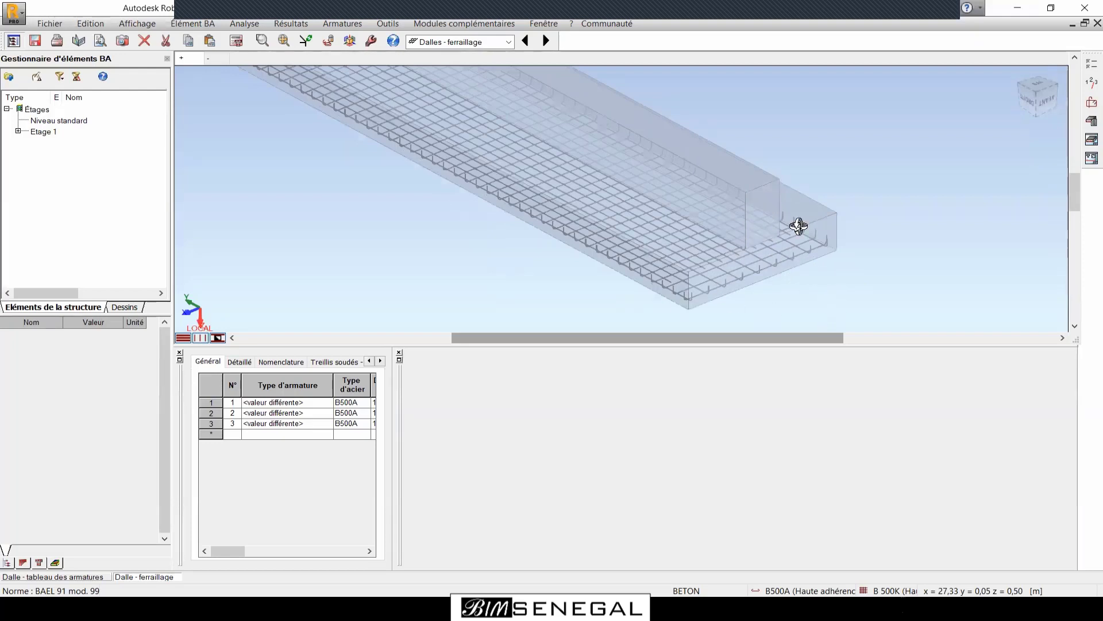
scroll(793, 290, down, 3)
scroll(793, 290, up, 3)
scroll(752, 240, down, 2)
scroll(700, 163, up, 4)
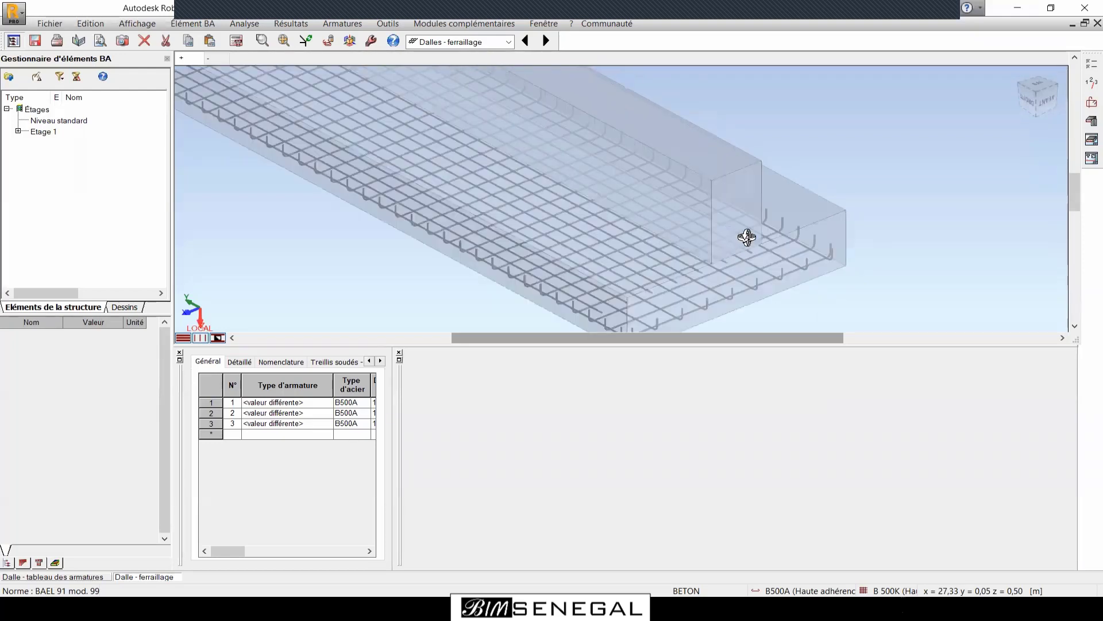
scroll(753, 248, down, 3)
scroll(661, 224, down, 3)
mouse_move(660, 224)
mouse_down()
mouse_move(692, 227)
mouse_move(665, 207)
mouse_up()
scroll(661, 253, down, 1)
scroll(637, 149, up, 4)
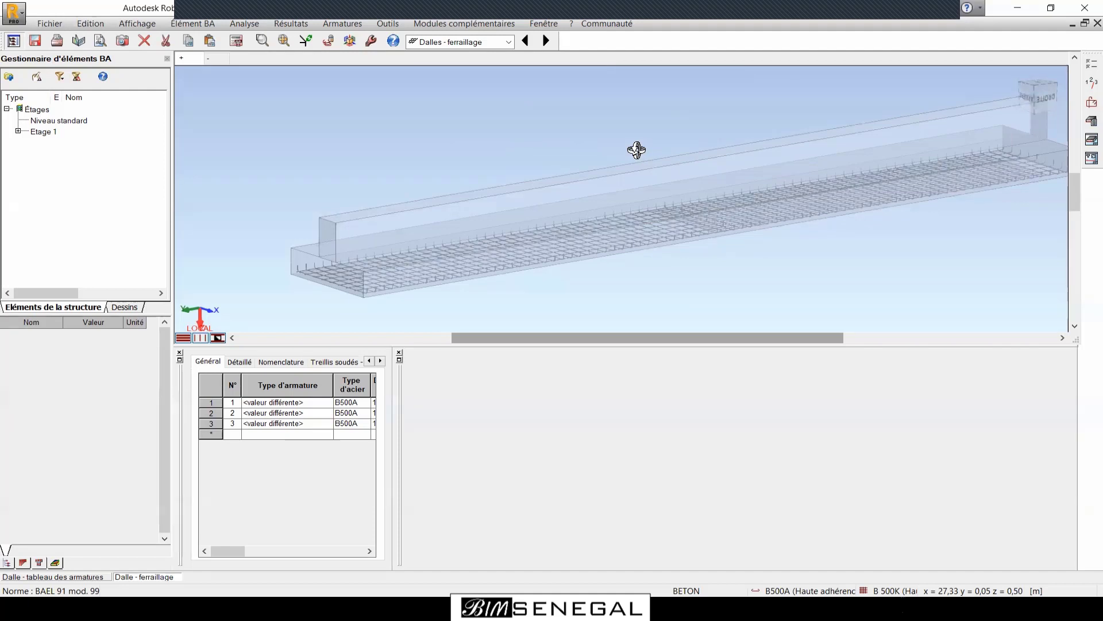
drag(592, 172, 743, 148)
scroll(407, 296, up, 3)
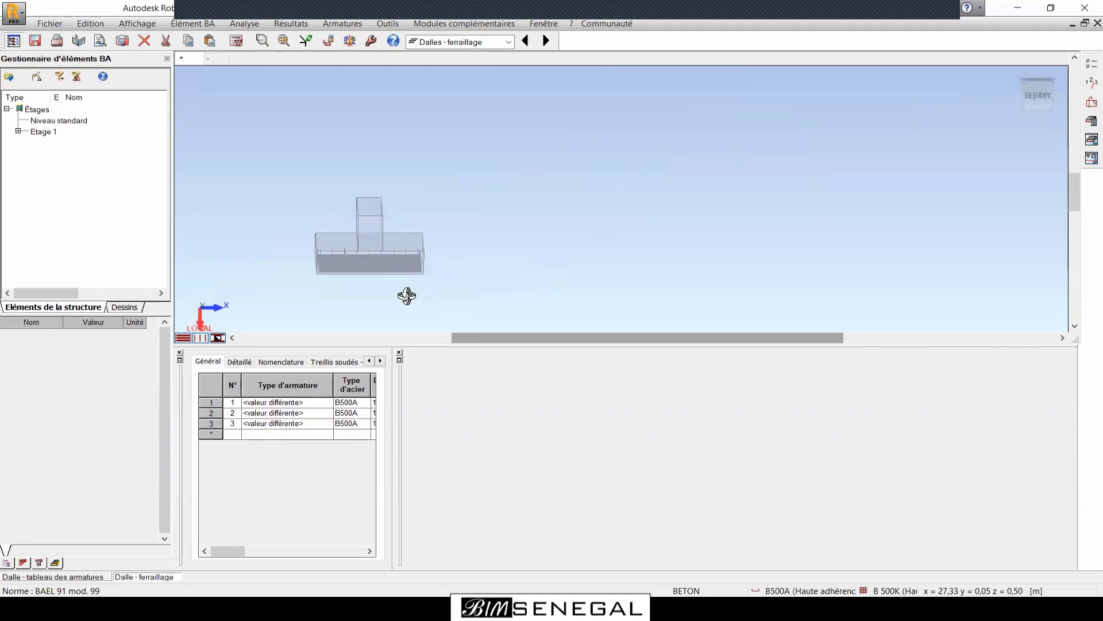
Inspect the footing's transverse bars in the Arrière elevation, turned so that the stiffening beam stands above the slab.
click(1039, 95)
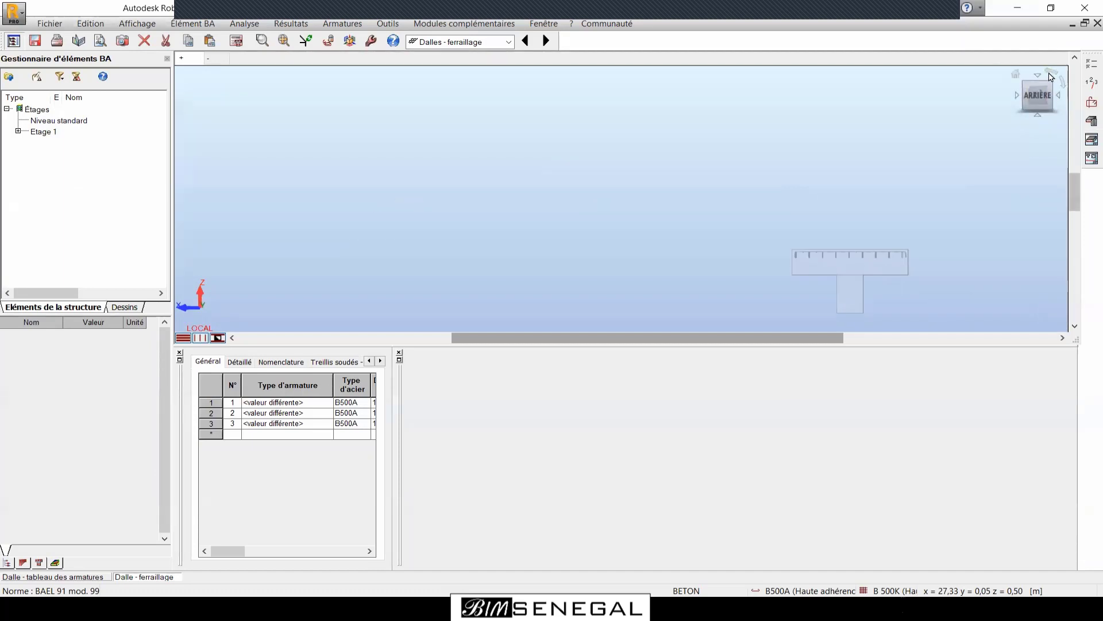
click(1051, 72)
click(1052, 72)
scroll(270, 233, up, 5)
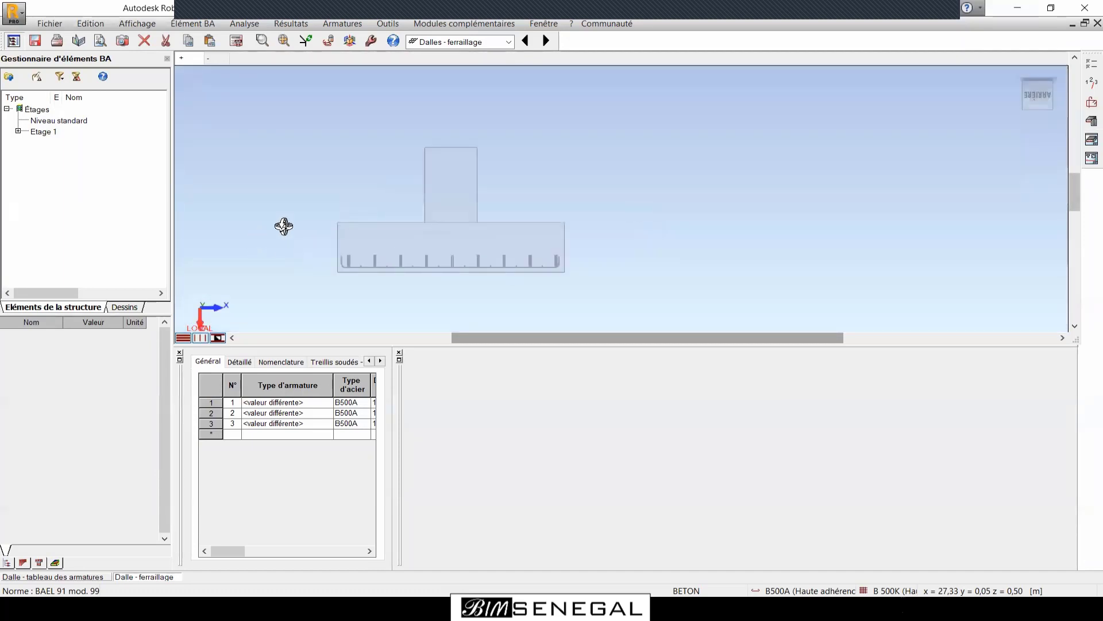
right_click(317, 166)
mouse_move(396, 193)
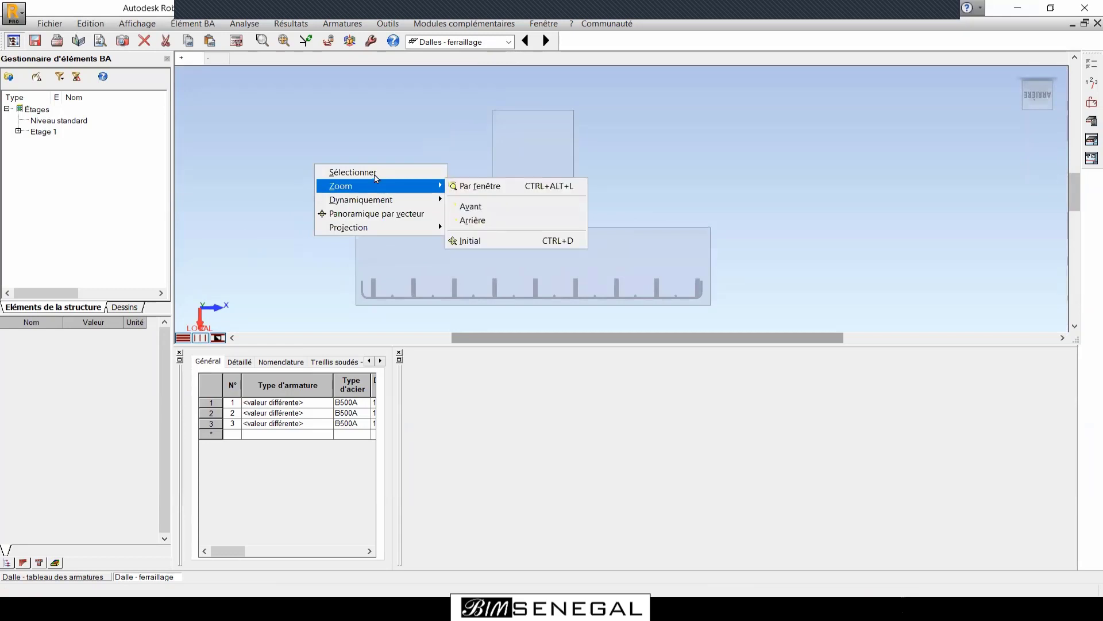
click(551, 204)
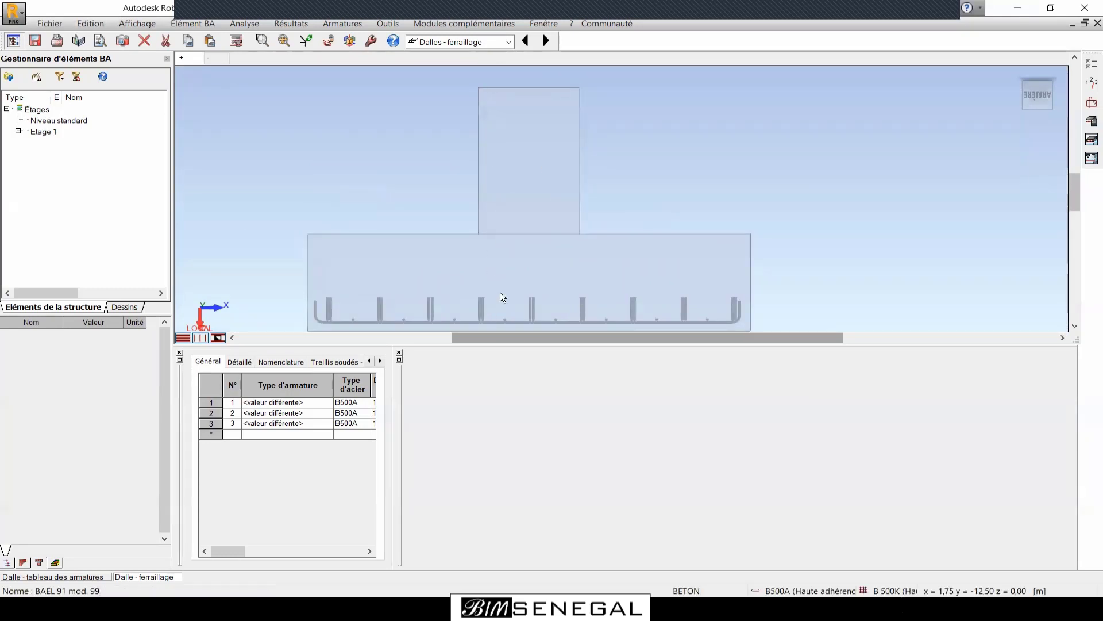
scroll(560, 250, down, 1)
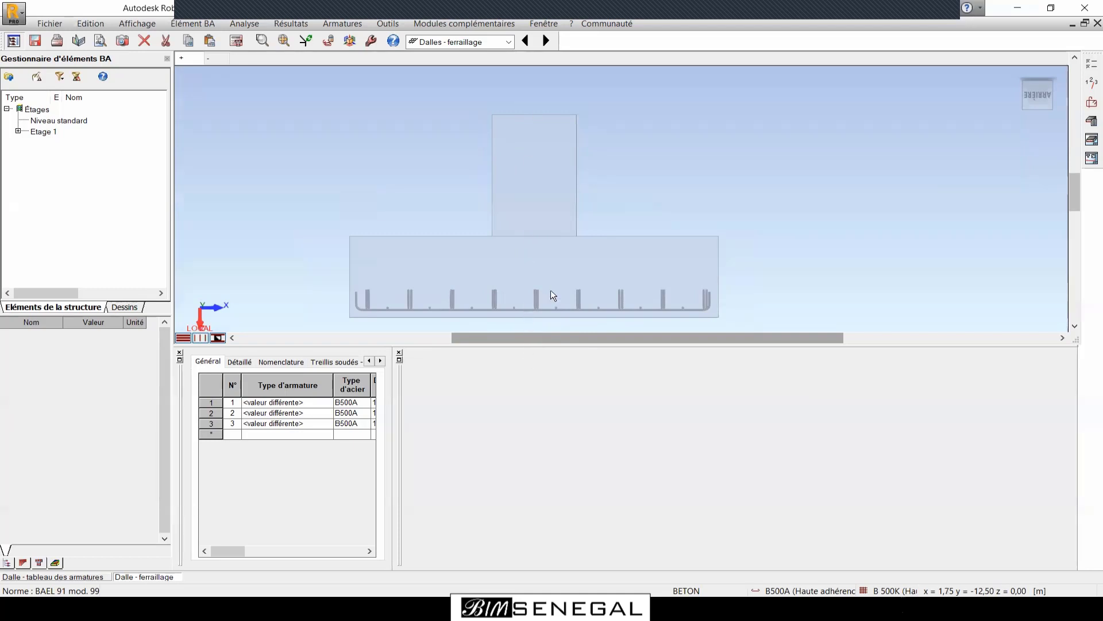
scroll(564, 276, up, 1)
scroll(543, 215, down, 1)
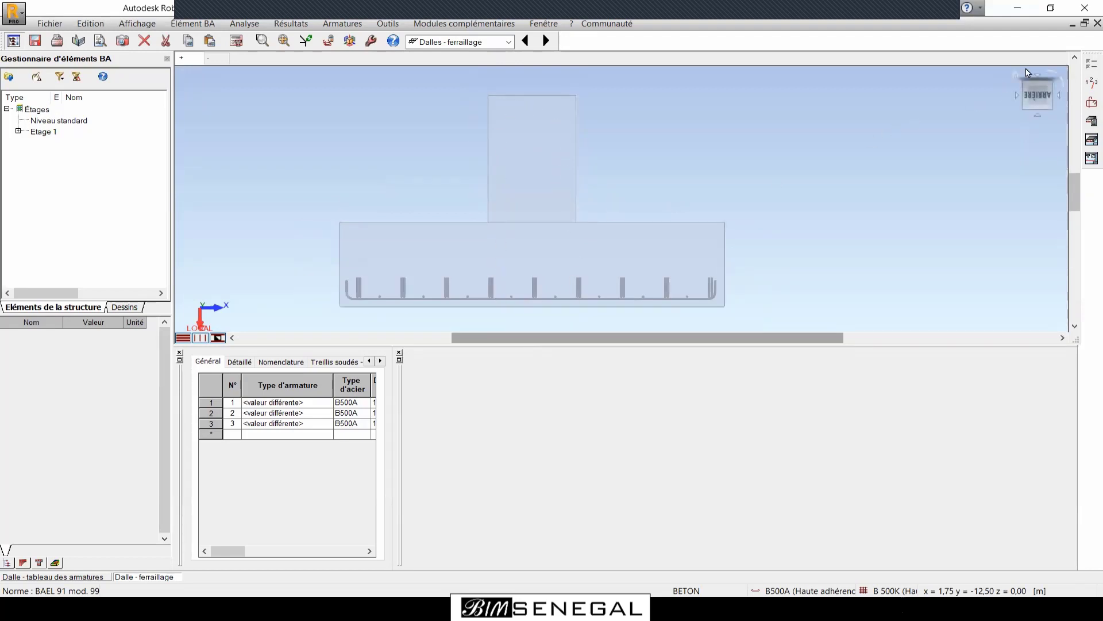
Generate the slab's execution drawings and go through the sheets up to the NOMENCLATURE page.
click(1010, 77)
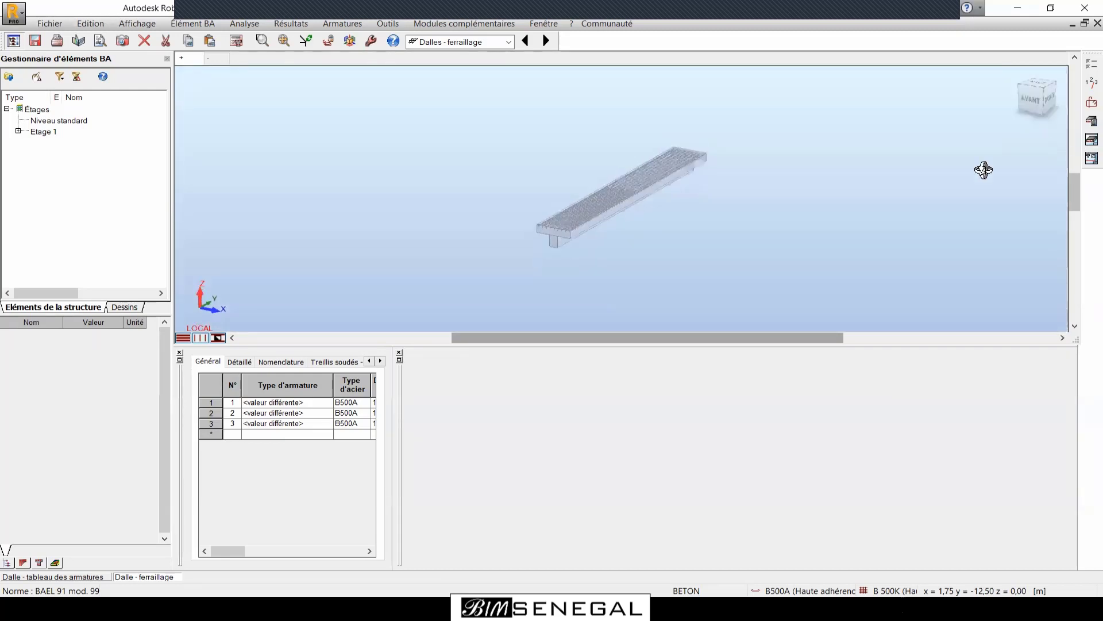
click(1091, 138)
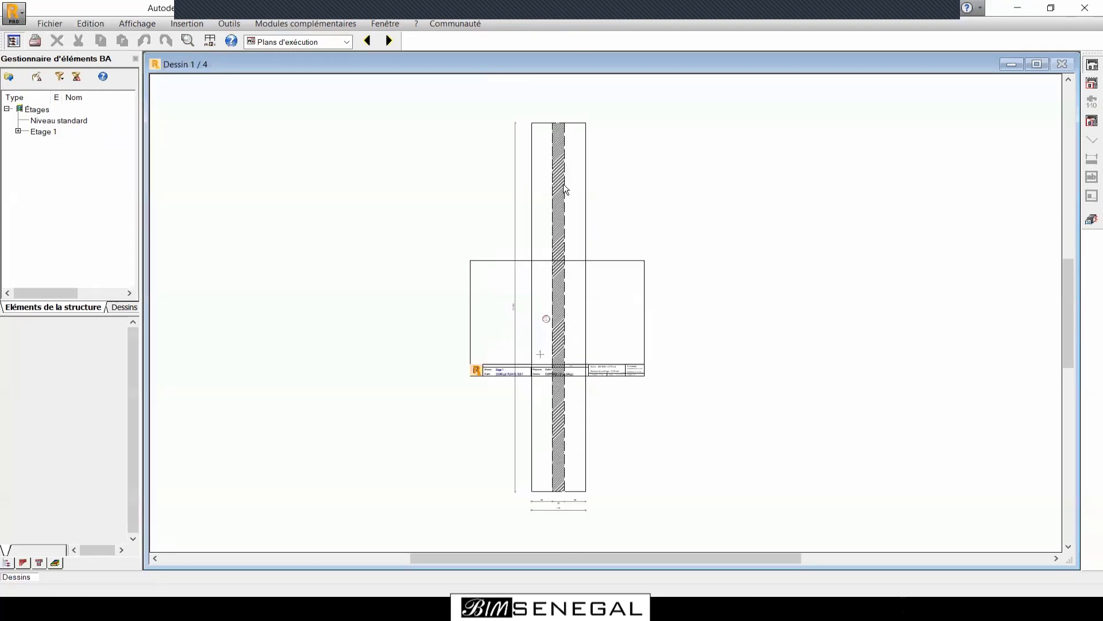
click(390, 41)
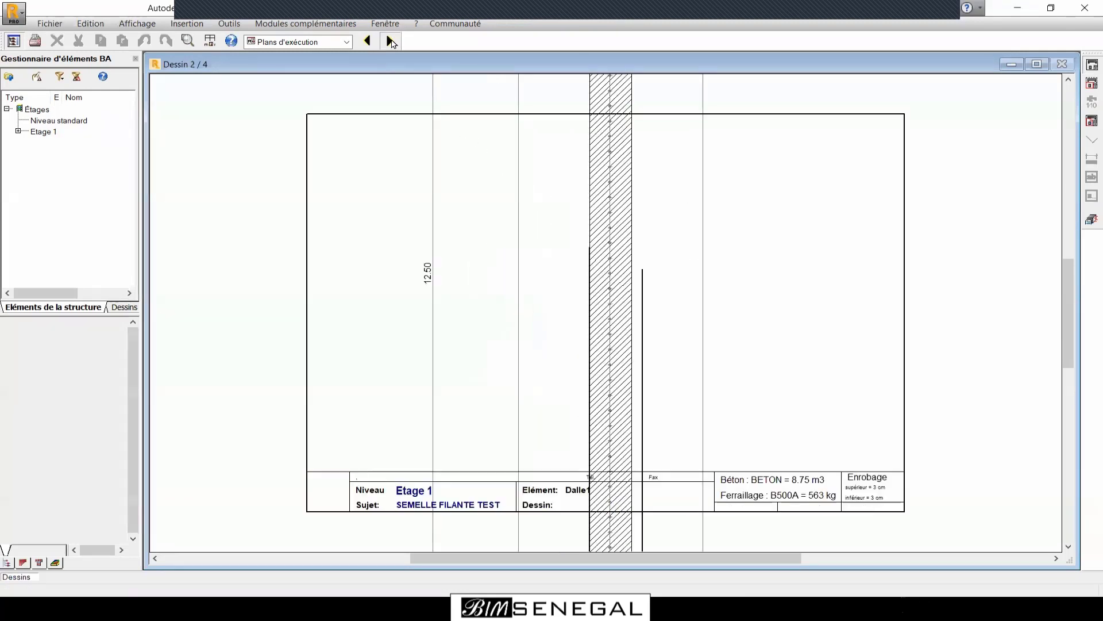
click(390, 41)
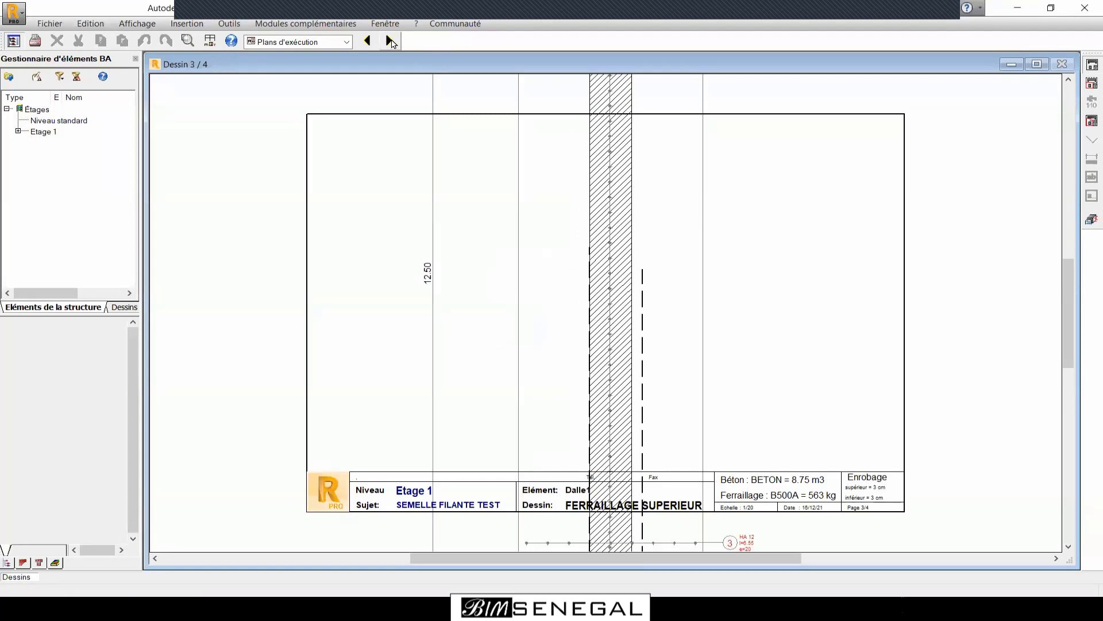
click(391, 41)
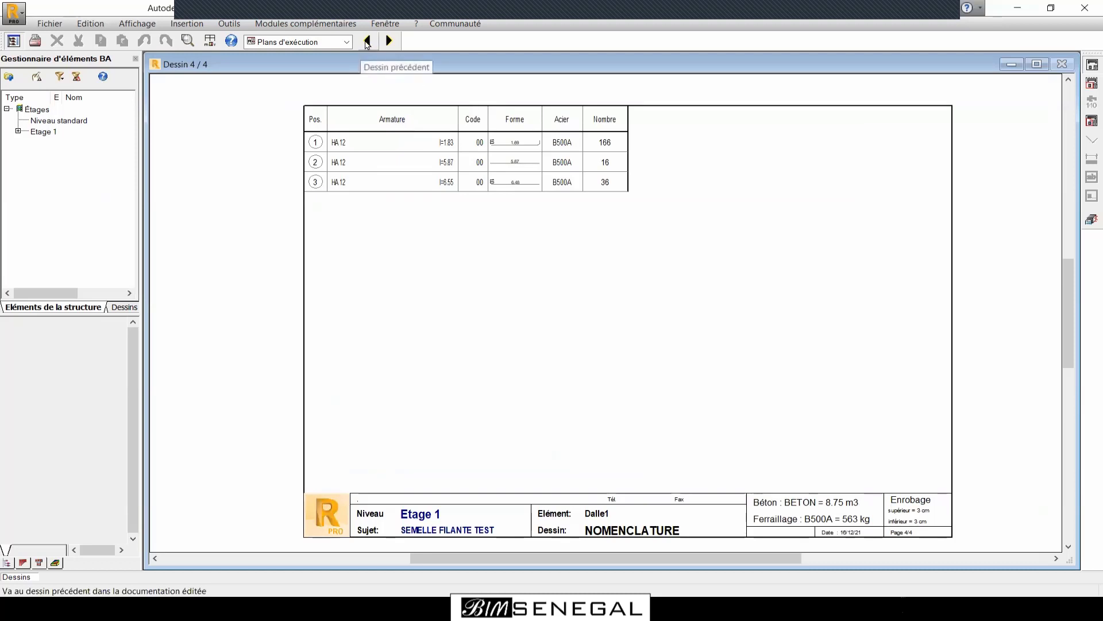
Return to the FERRAILLAGE SUPERIEUR drawing and examine the labels of bars 2 and 3 and the title block.
click(367, 42)
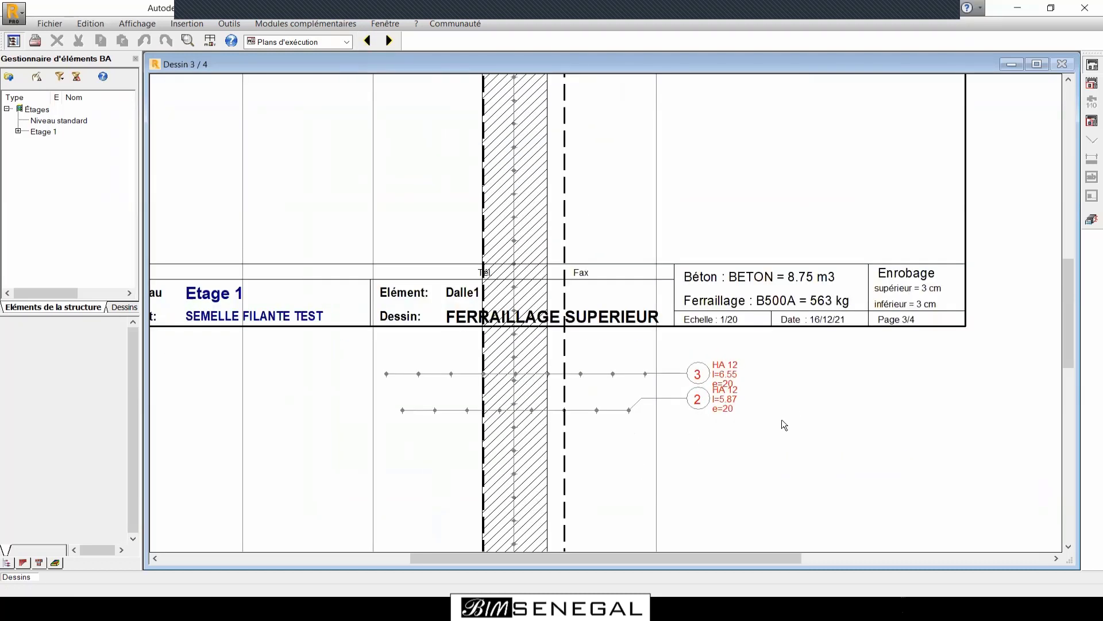
scroll(776, 408, up, 3)
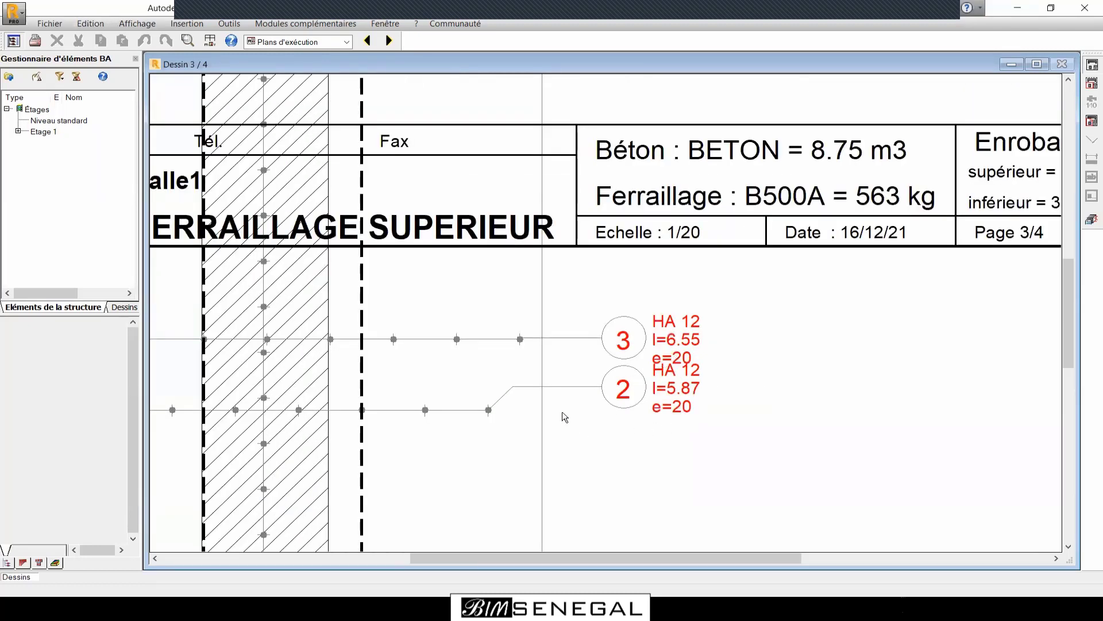
scroll(751, 407, down, 2)
scroll(705, 406, up, 3)
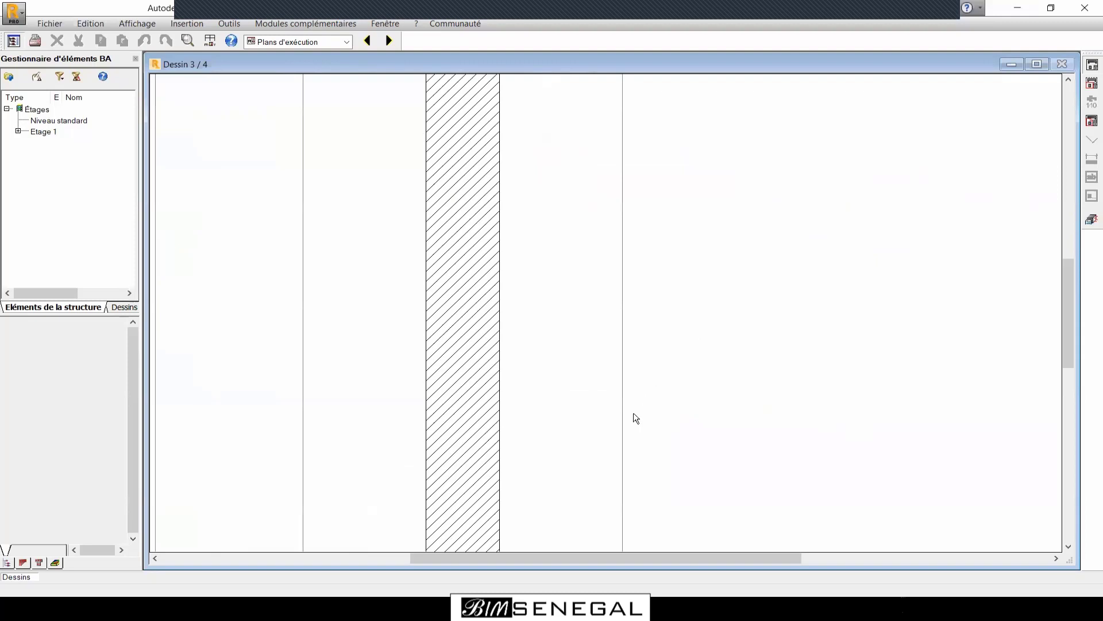
scroll(701, 420, down, 2)
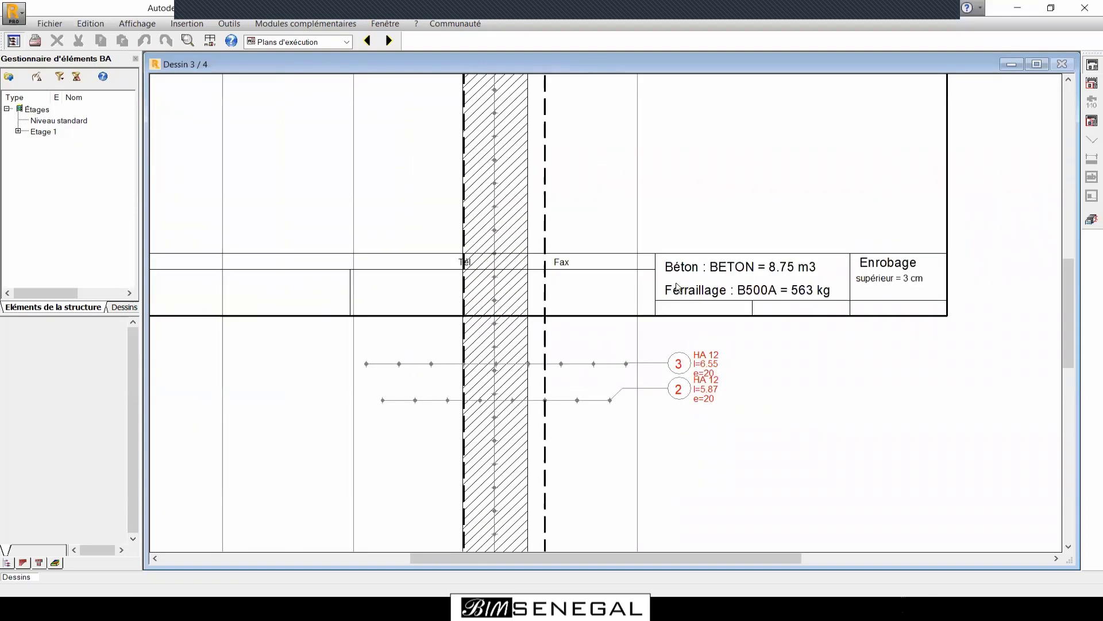
Return from the execution drawings to the structure's geometry model and close the beam definition dialog.
click(346, 41)
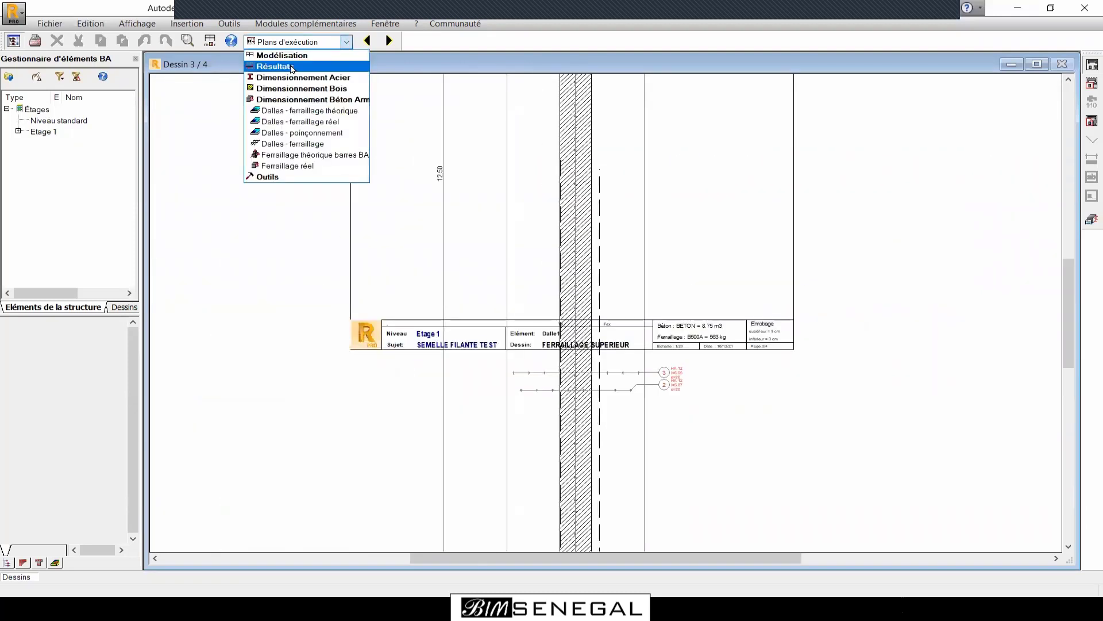
click(282, 55)
click(292, 68)
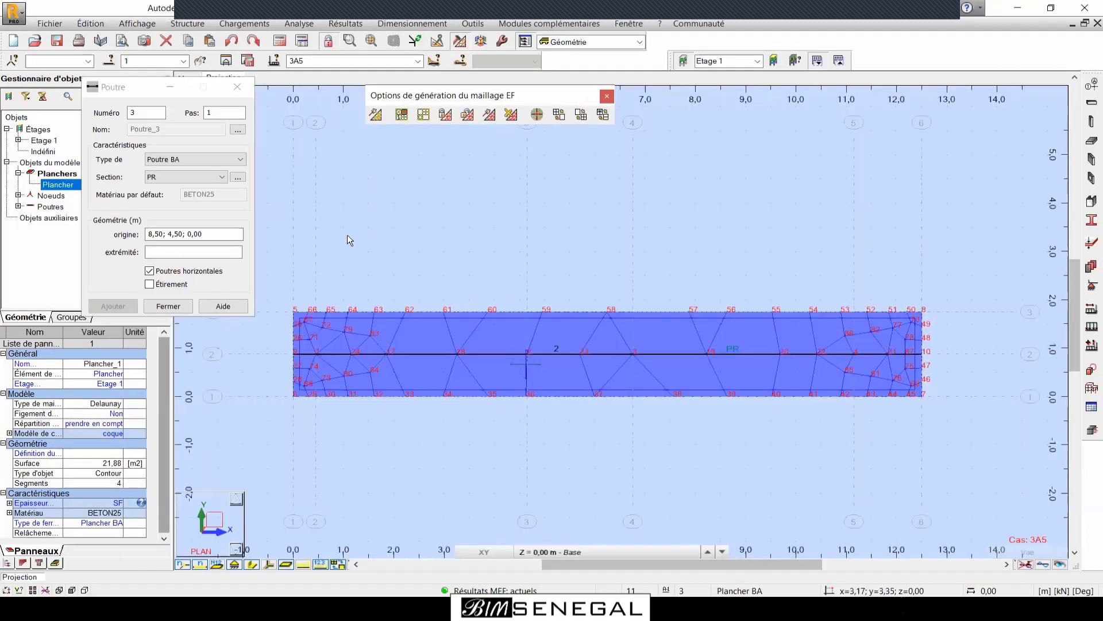
click(169, 87)
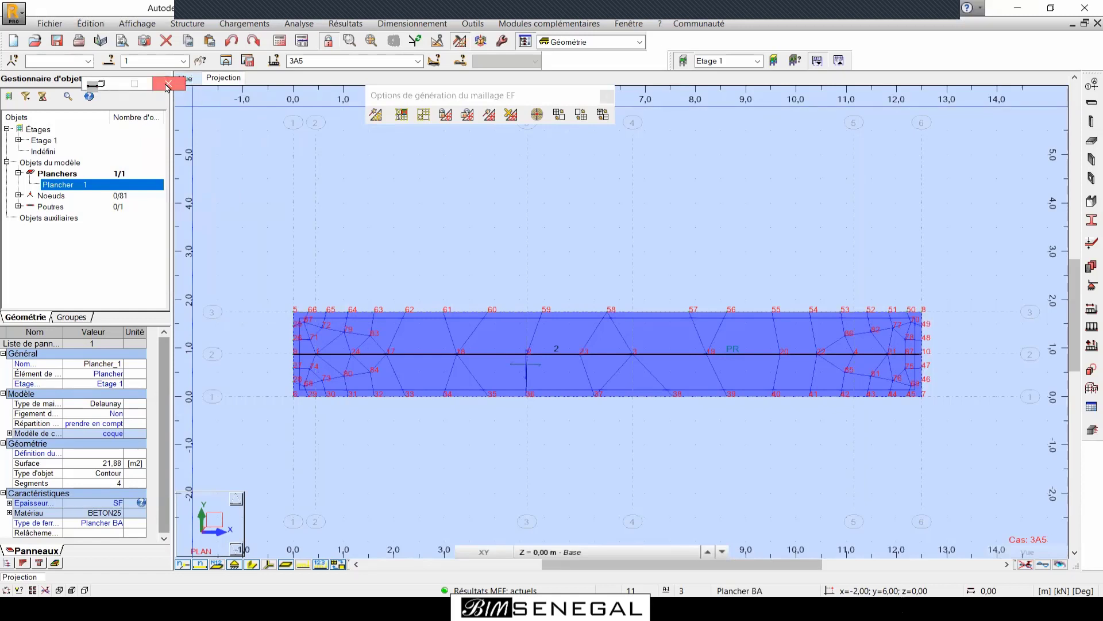
click(167, 84)
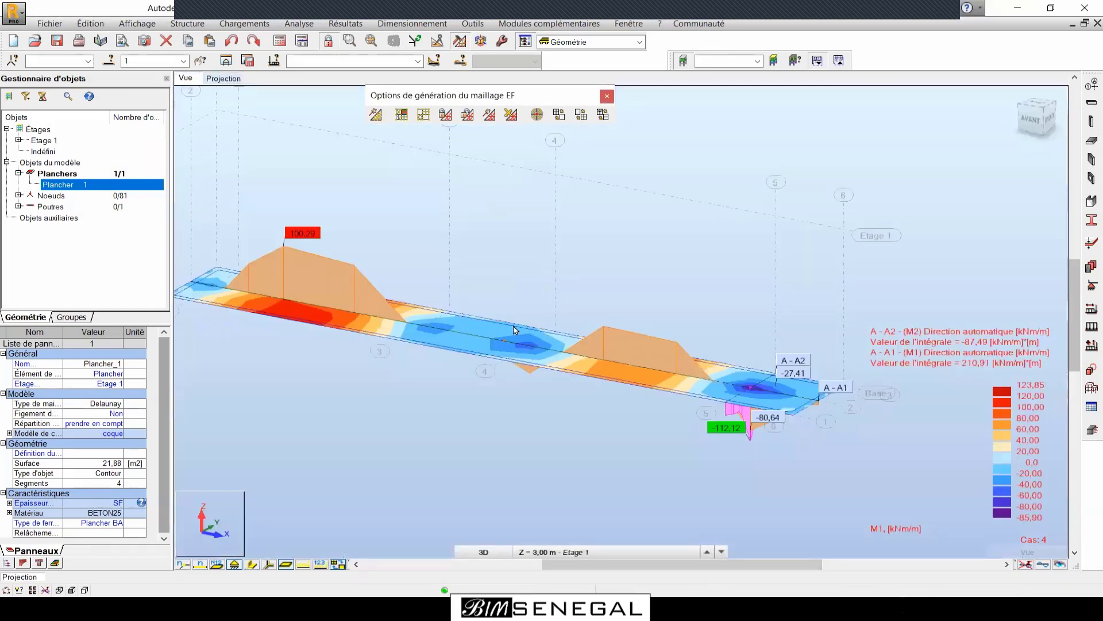
Display the section shapes in the 3D moment view and select the stiffening beam along the footing.
click(252, 563)
scroll(627, 361, up, 2)
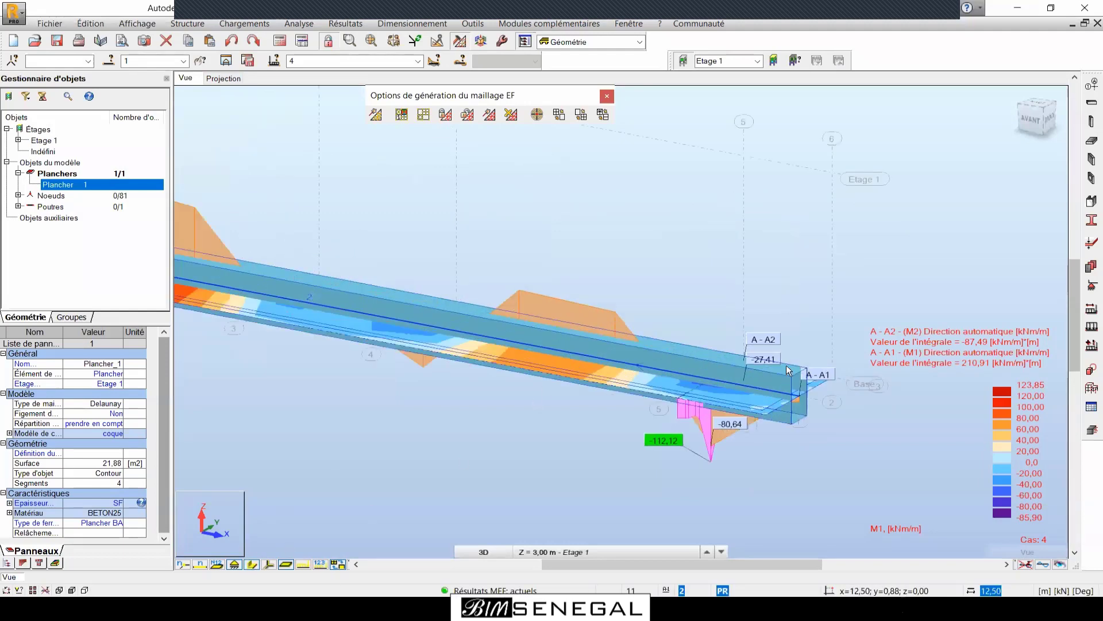
click(619, 355)
scroll(864, 395, down, 3)
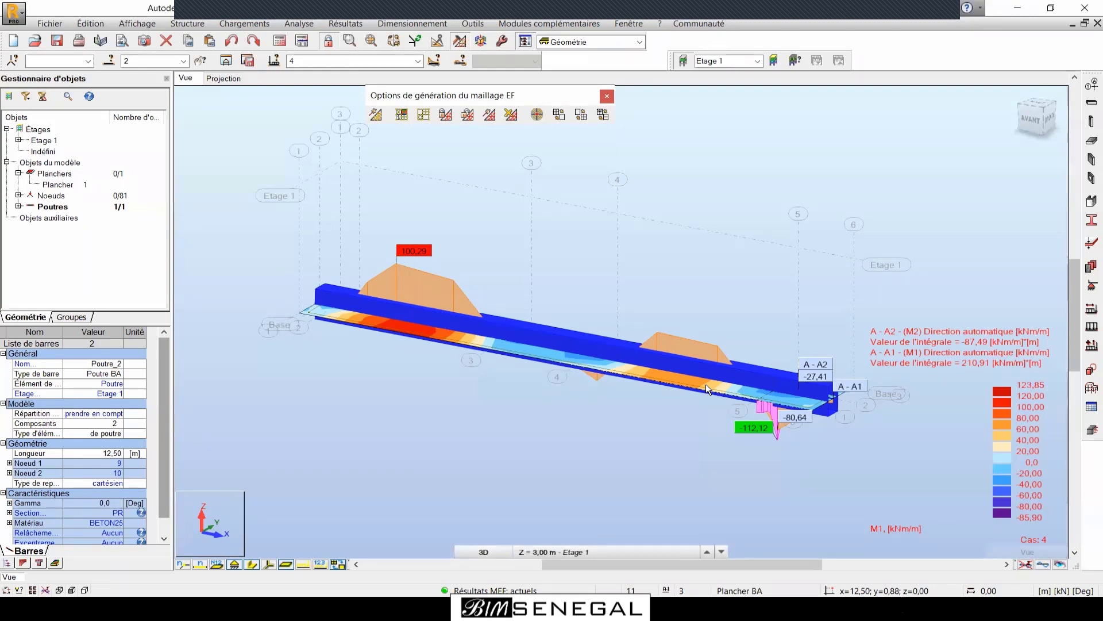
click(720, 299)
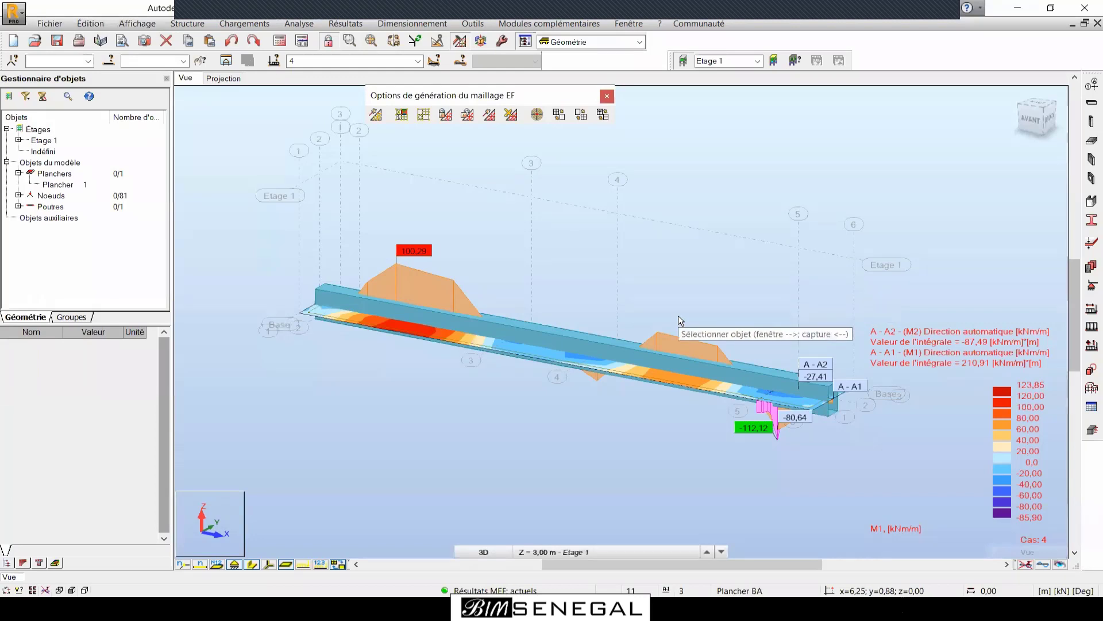
click(555, 340)
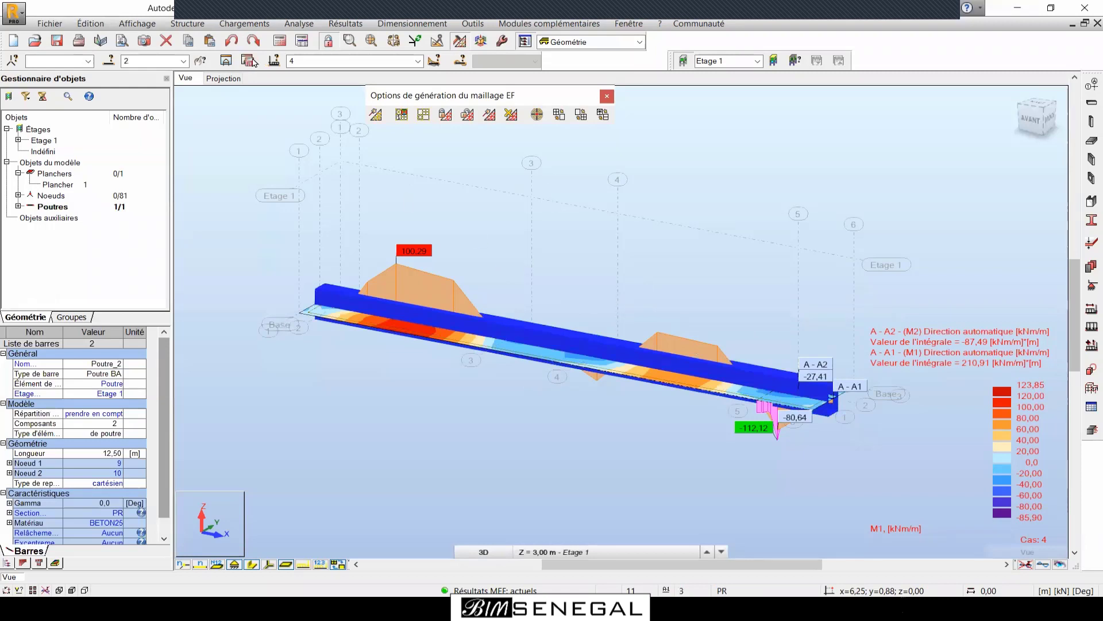
Bring up the elastic soil settings for bars and place their dialog beside the beam.
click(187, 24)
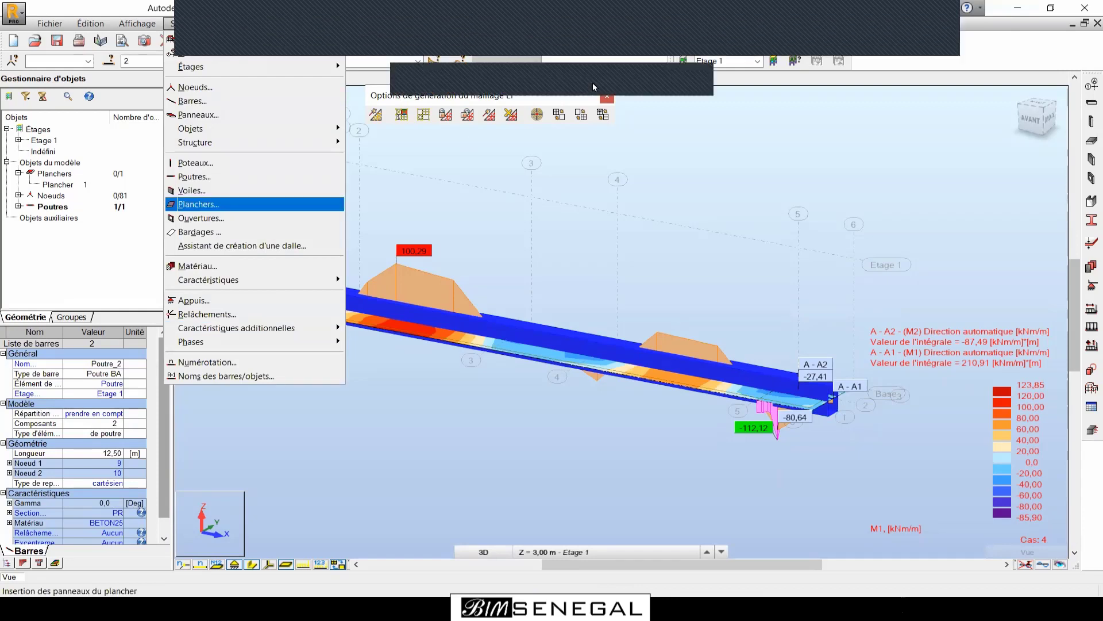
click(198, 204)
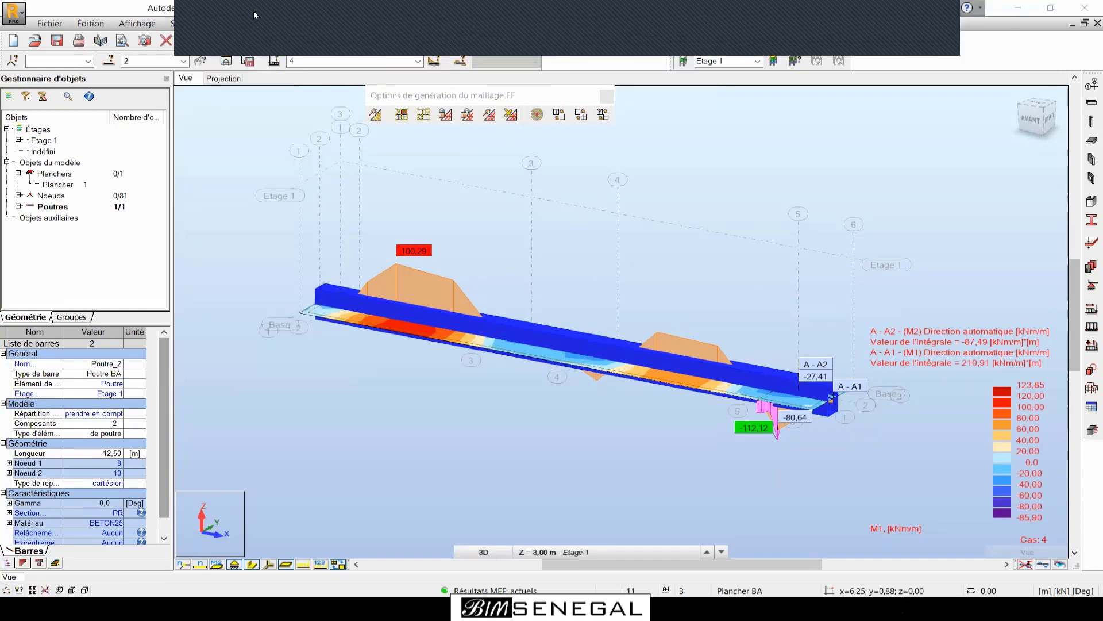
click(183, 24)
mouse_move(280, 329)
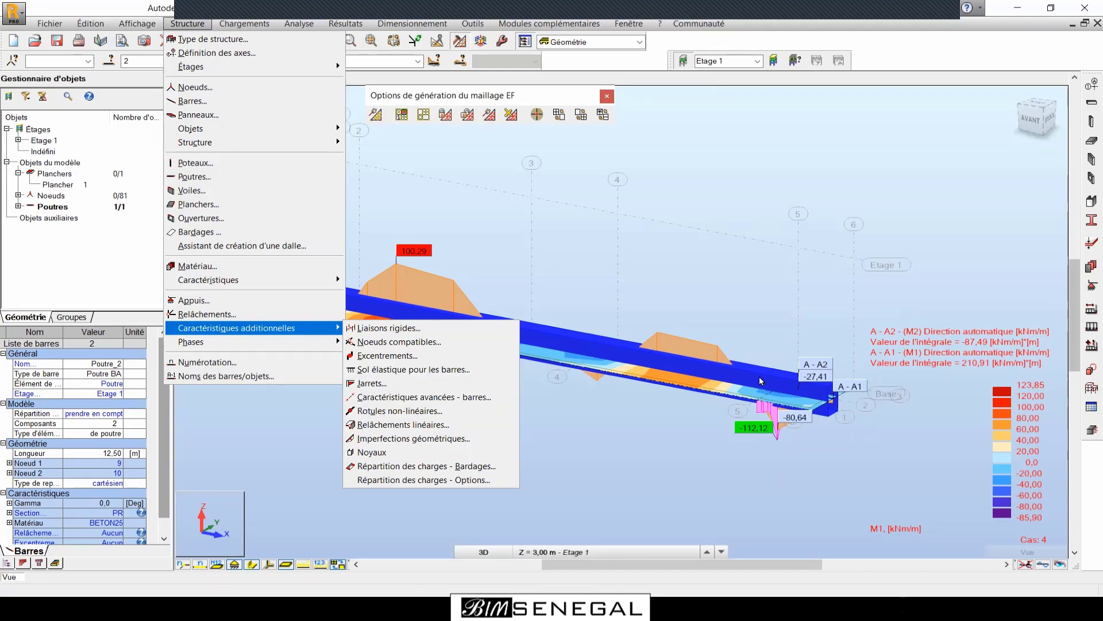
click(408, 370)
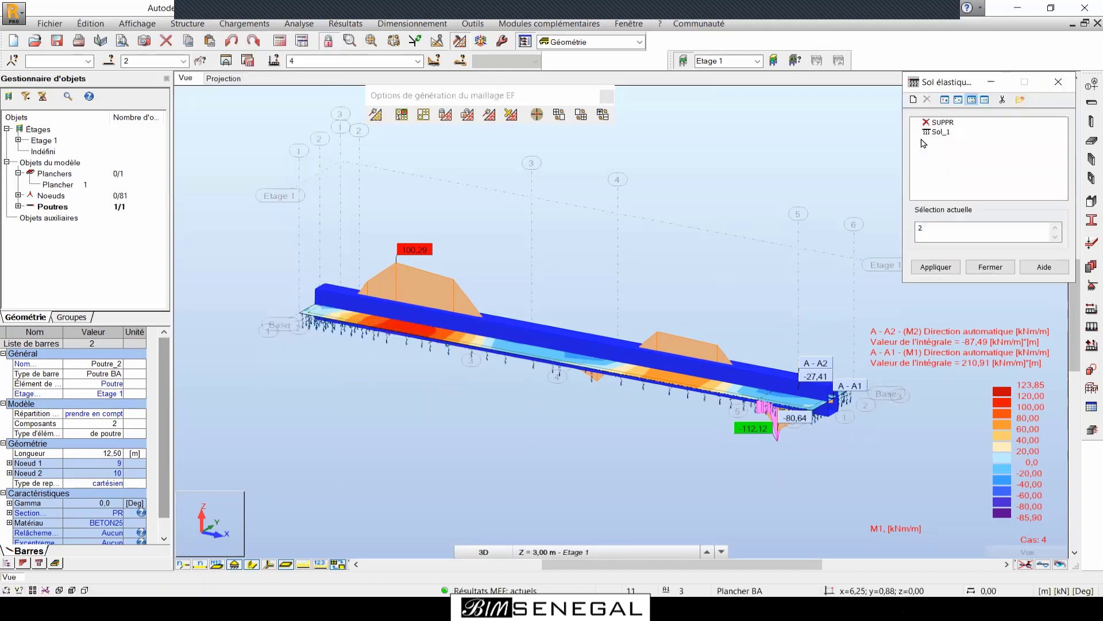
drag(954, 81, 252, 148)
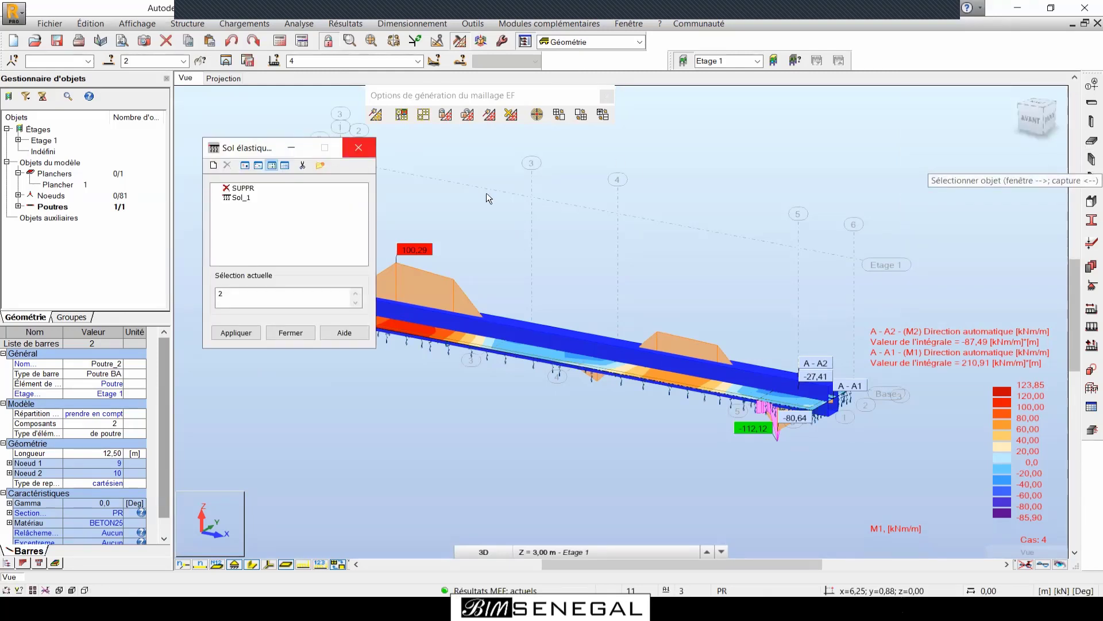
Set the vertical stiffness Kz of the elastic soil Sol_1 to 18000 kPa.
click(242, 197)
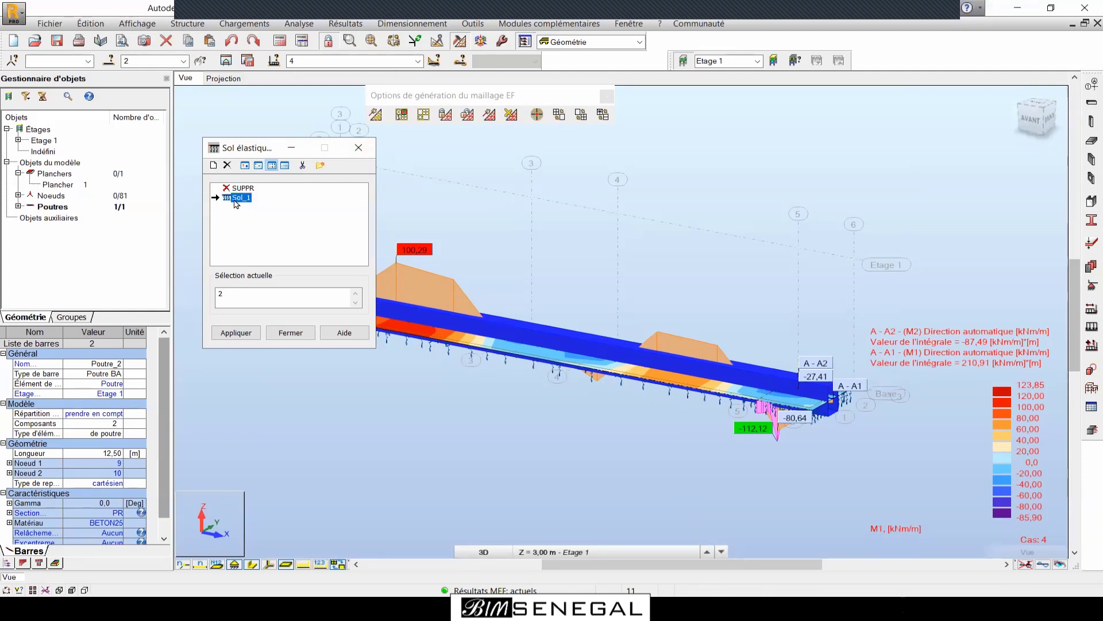
double_click(241, 198)
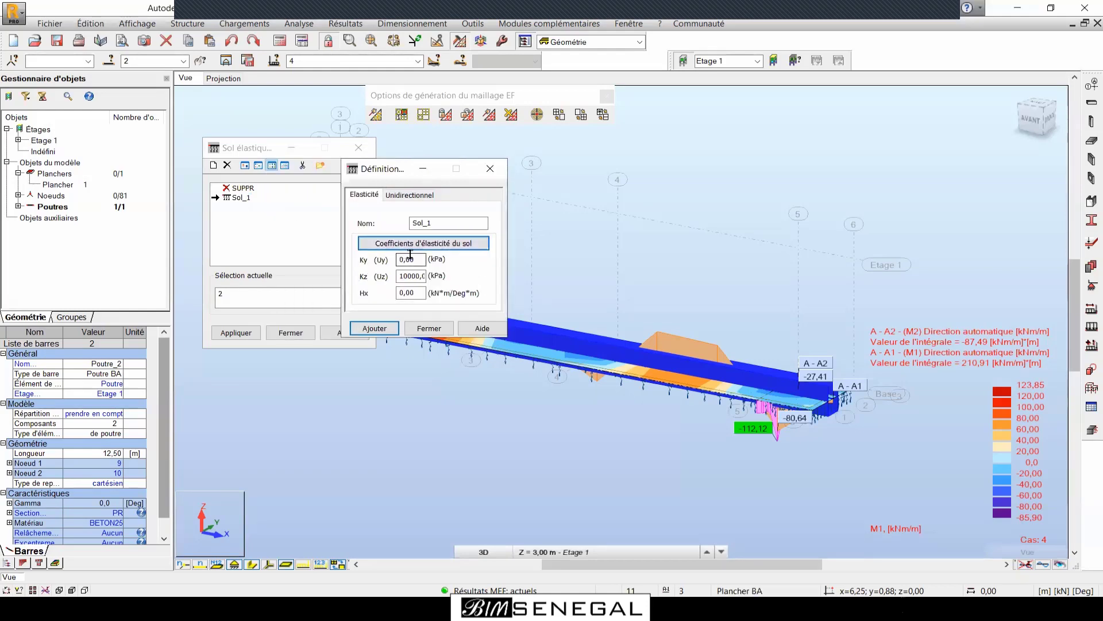
click(431, 241)
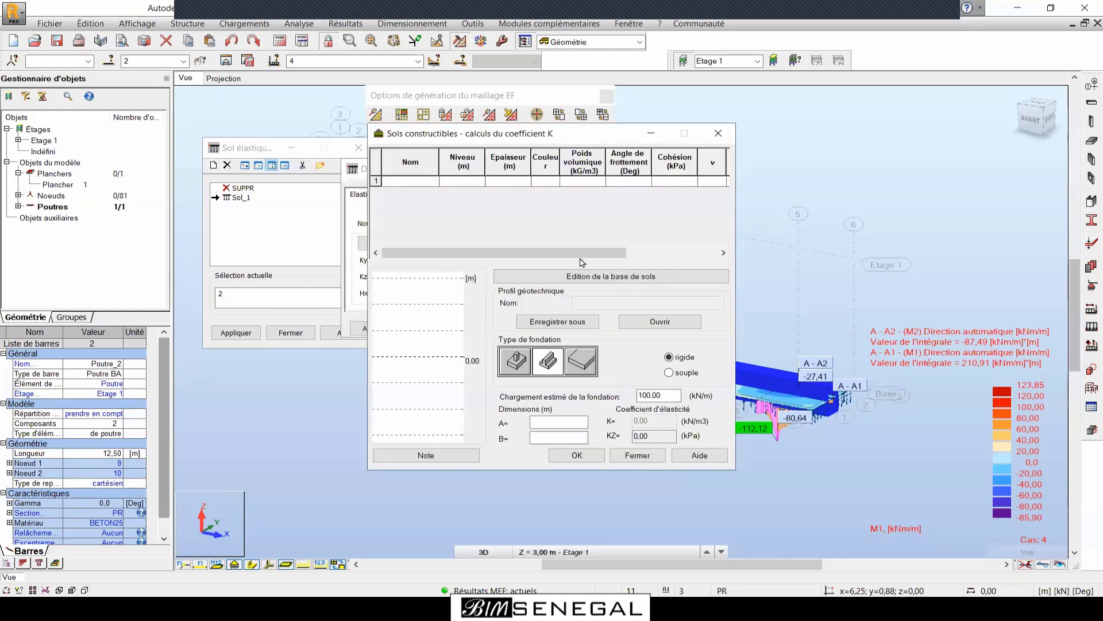
click(719, 136)
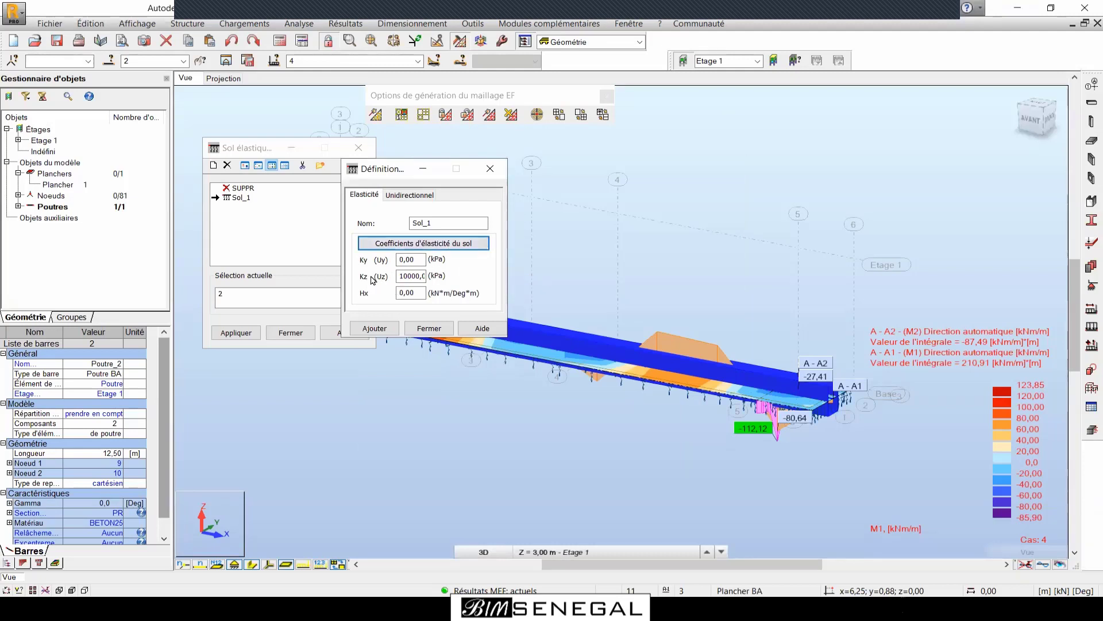
click(404, 276)
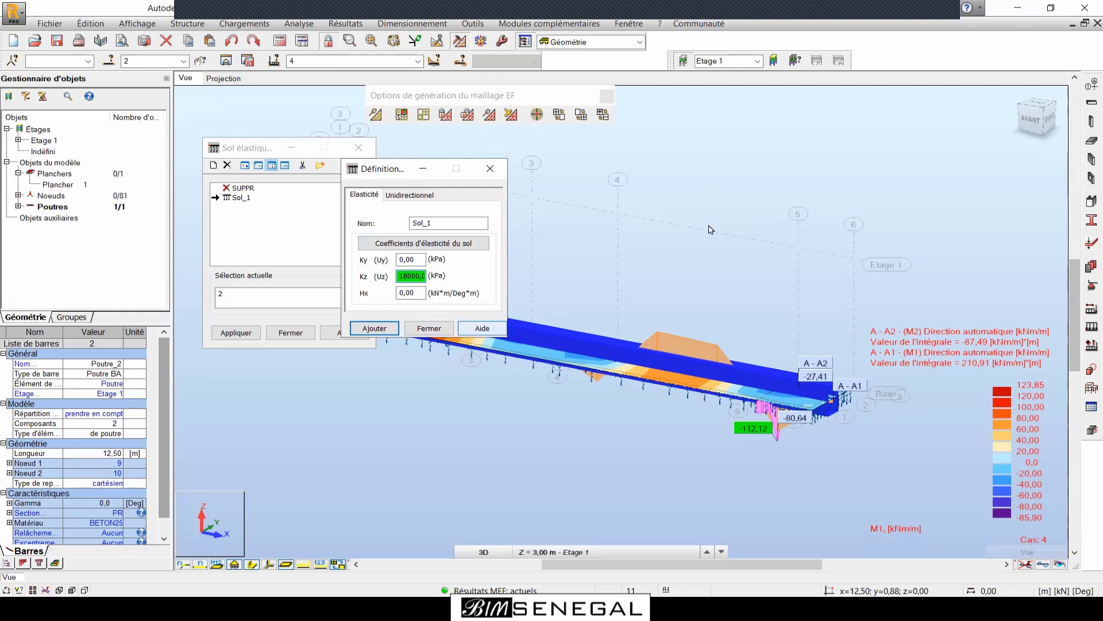
scroll(822, 362, up, 2)
scroll(816, 402, down, 3)
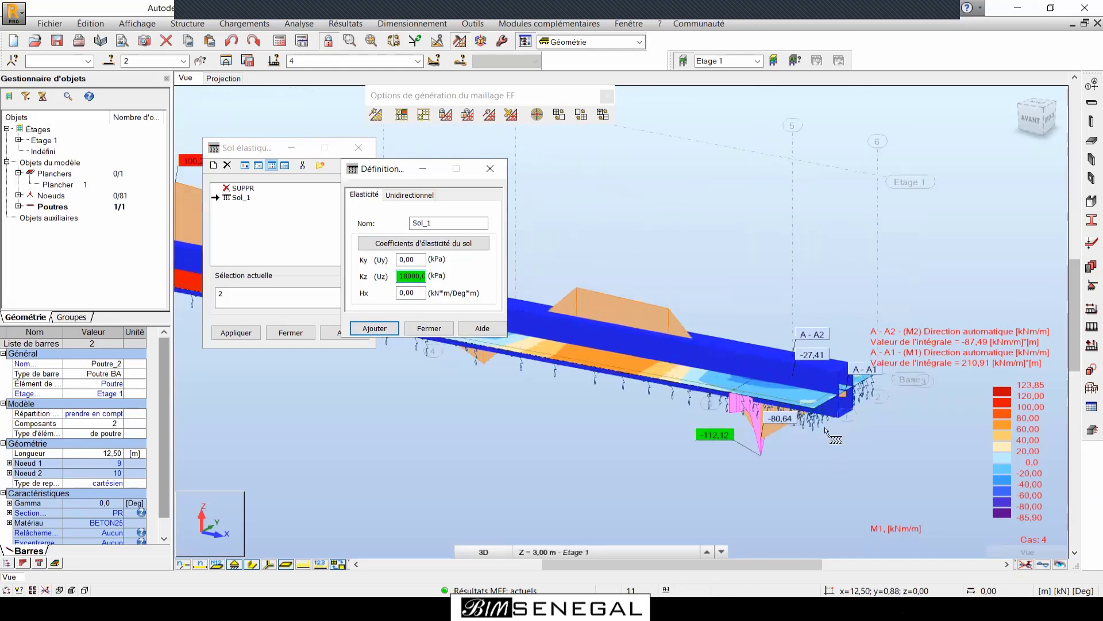
click(382, 330)
click(406, 289)
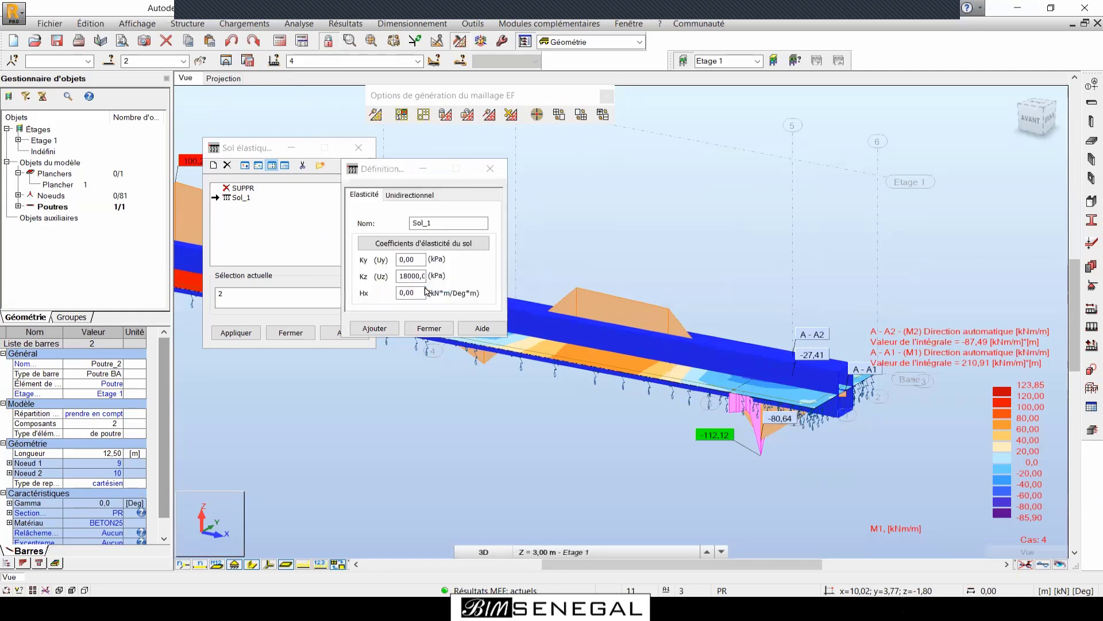
click(425, 330)
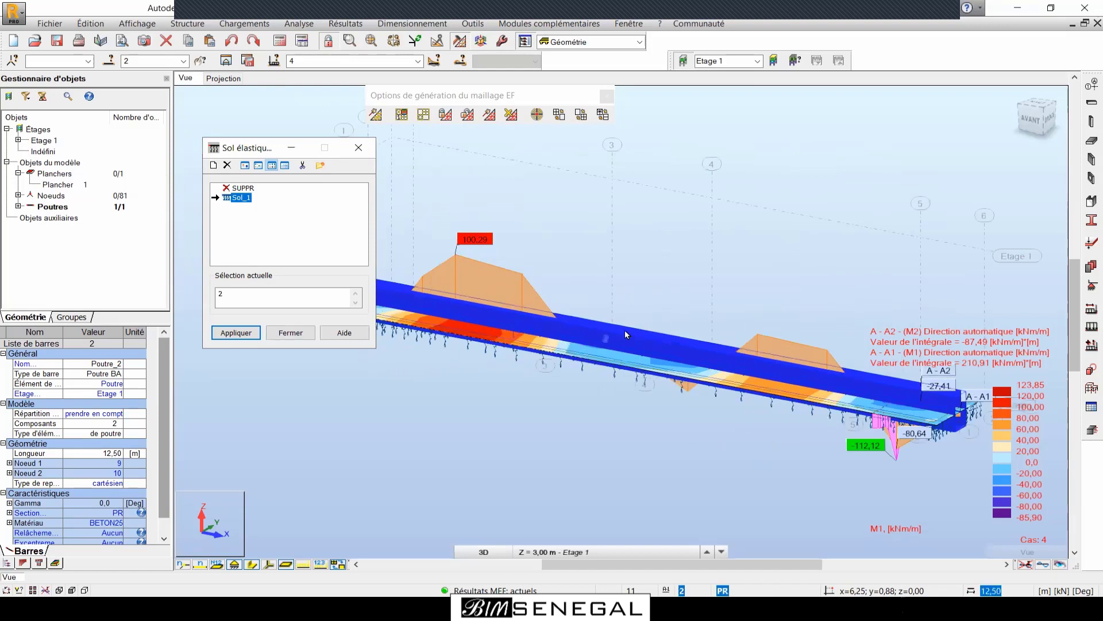
Assign the elastic soil Sol_1 to bar 2, accept the model change, and close the soil dialog.
click(299, 300)
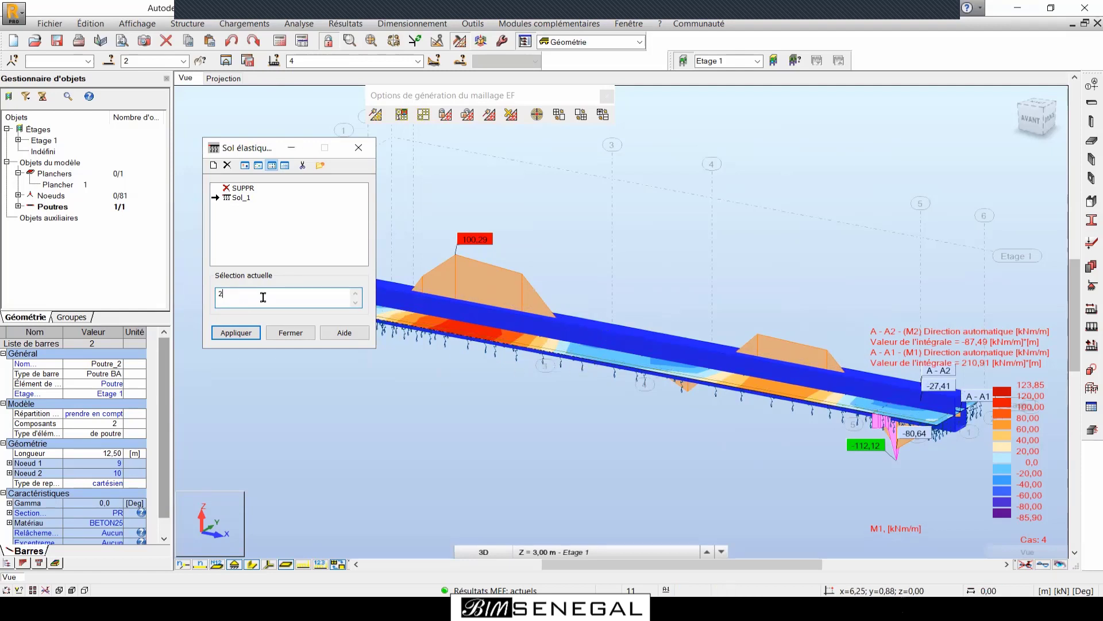
drag(267, 300, 208, 300)
click(235, 332)
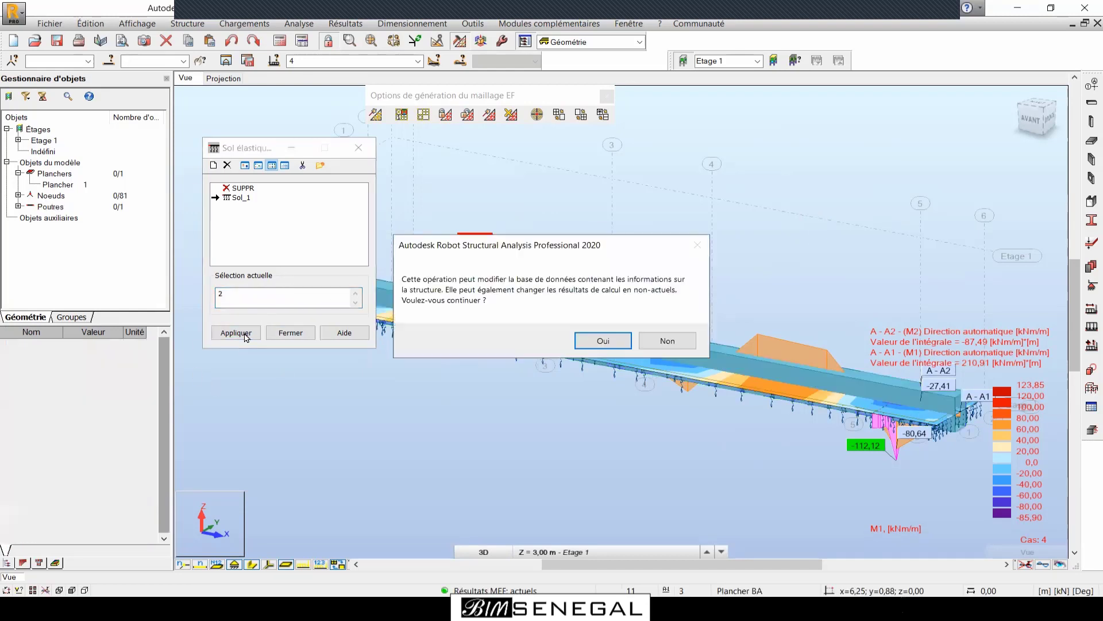
click(603, 340)
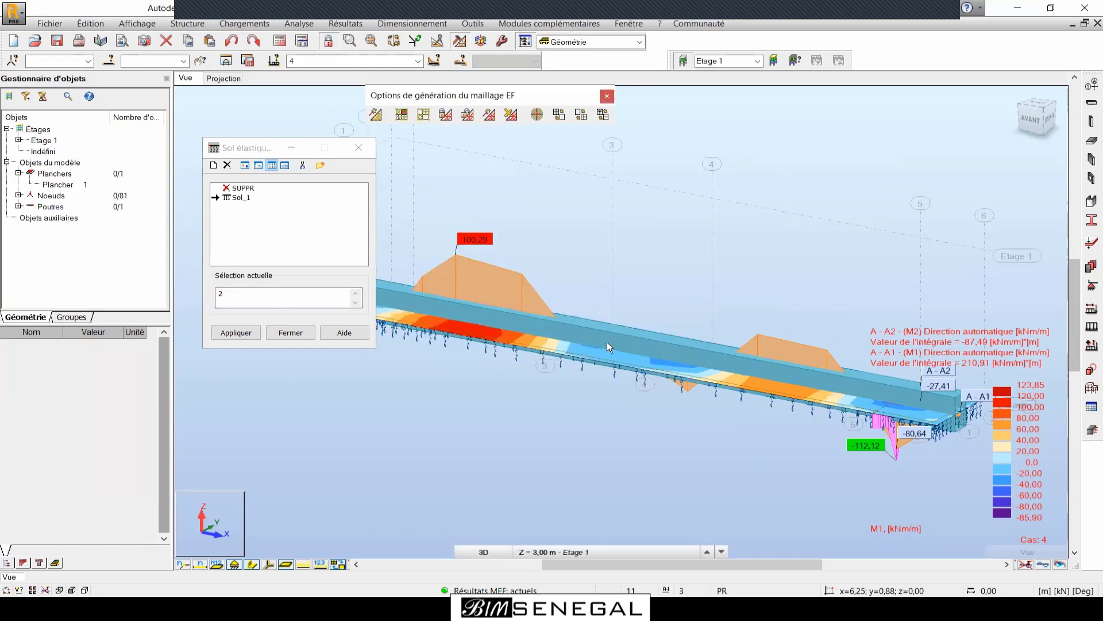
click(359, 149)
Recalculate the structure, dismiss the calculation messages, and review the updated moment diagram.
click(279, 42)
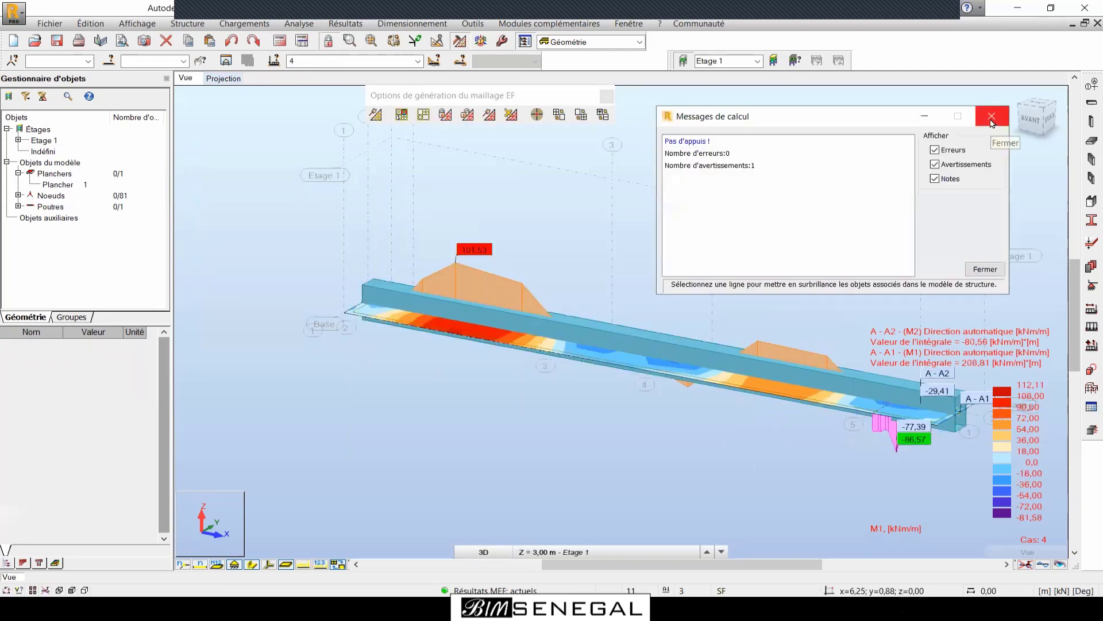
click(992, 119)
scroll(824, 399, down, 1)
scroll(826, 397, up, 1)
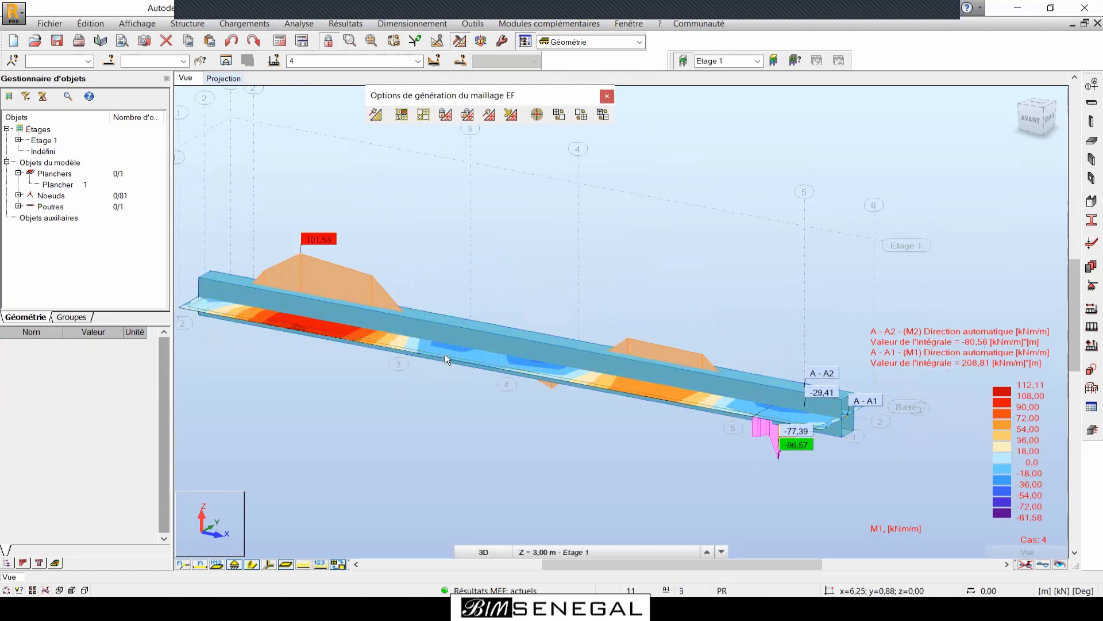
Send the stiffening beam to the real reinforcement design of reinforced concrete elements.
click(487, 342)
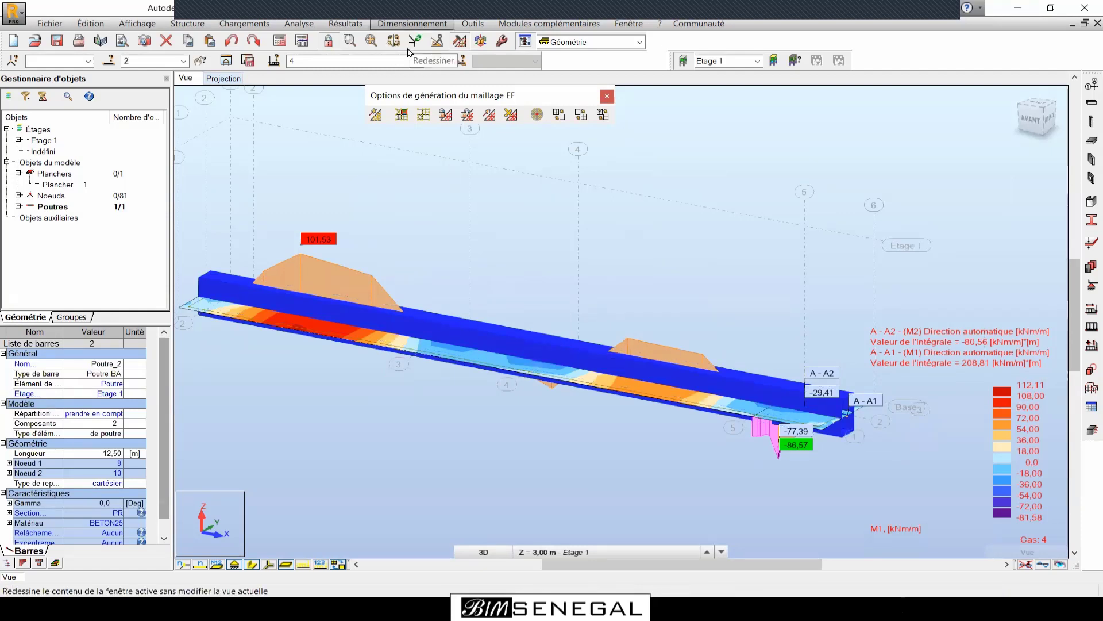
click(412, 24)
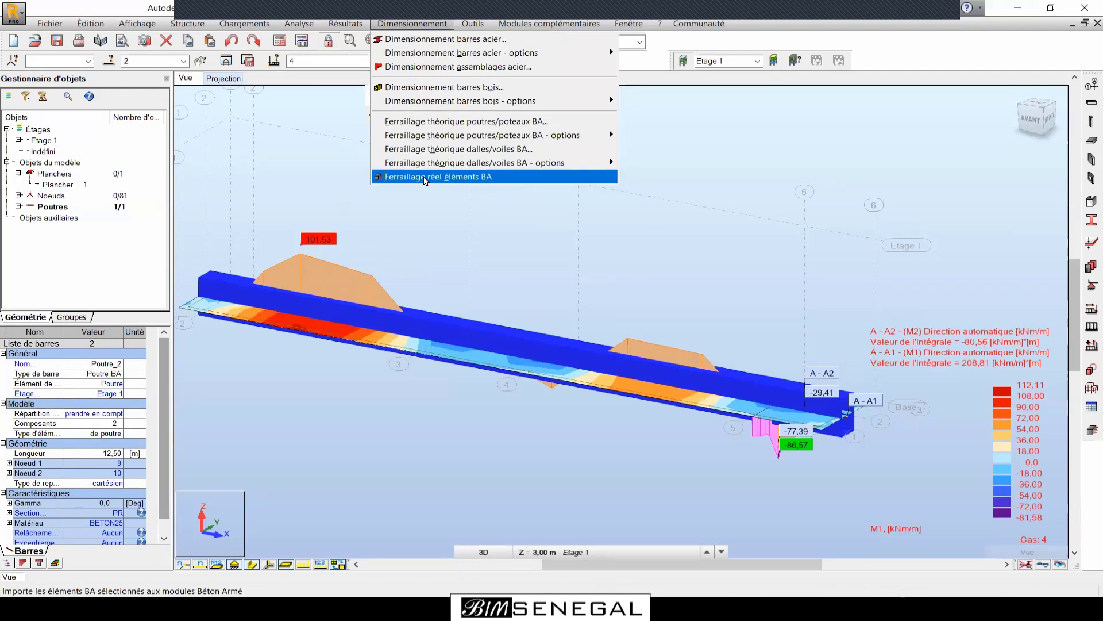
click(430, 177)
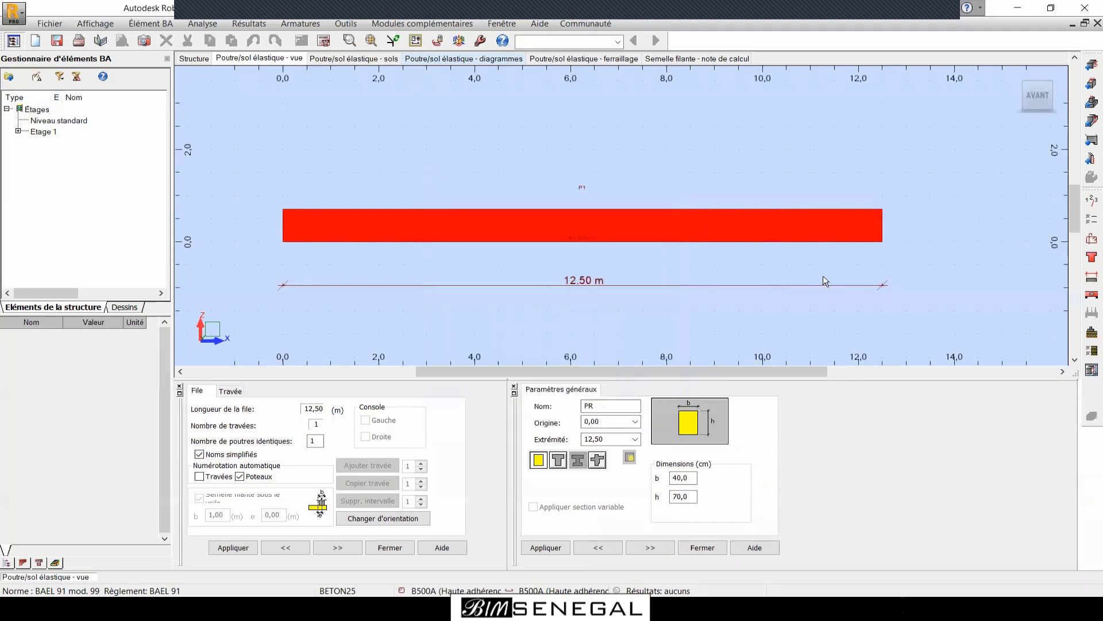
Expand Etage 1 and select the element Poutre sur sol élastique2.
scroll(823, 275, down, 1)
scroll(681, 198, up, 1)
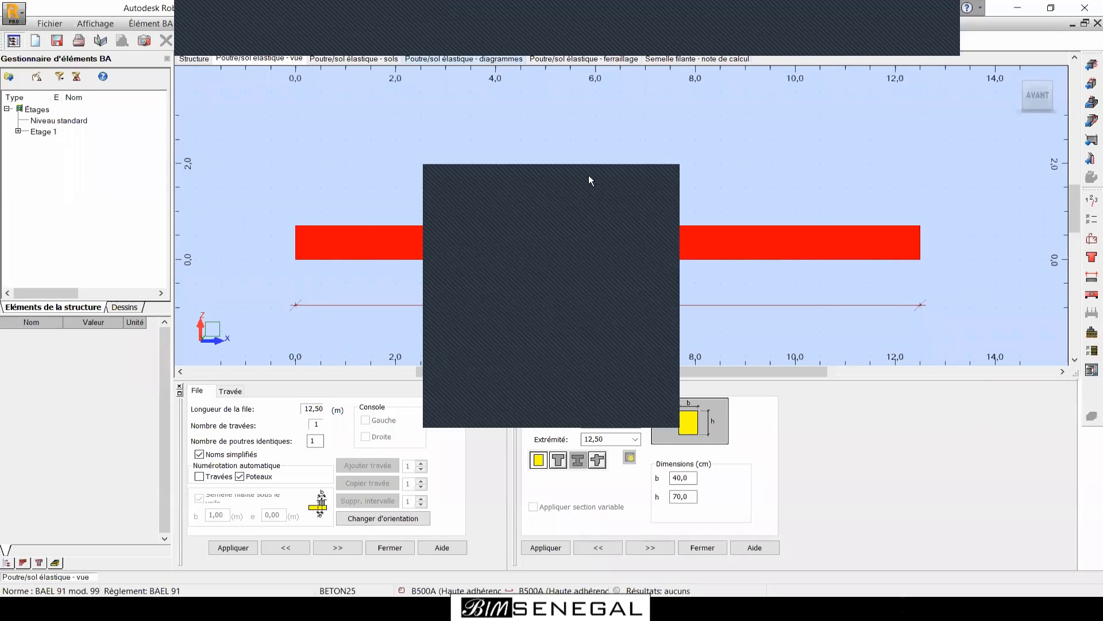
click(19, 132)
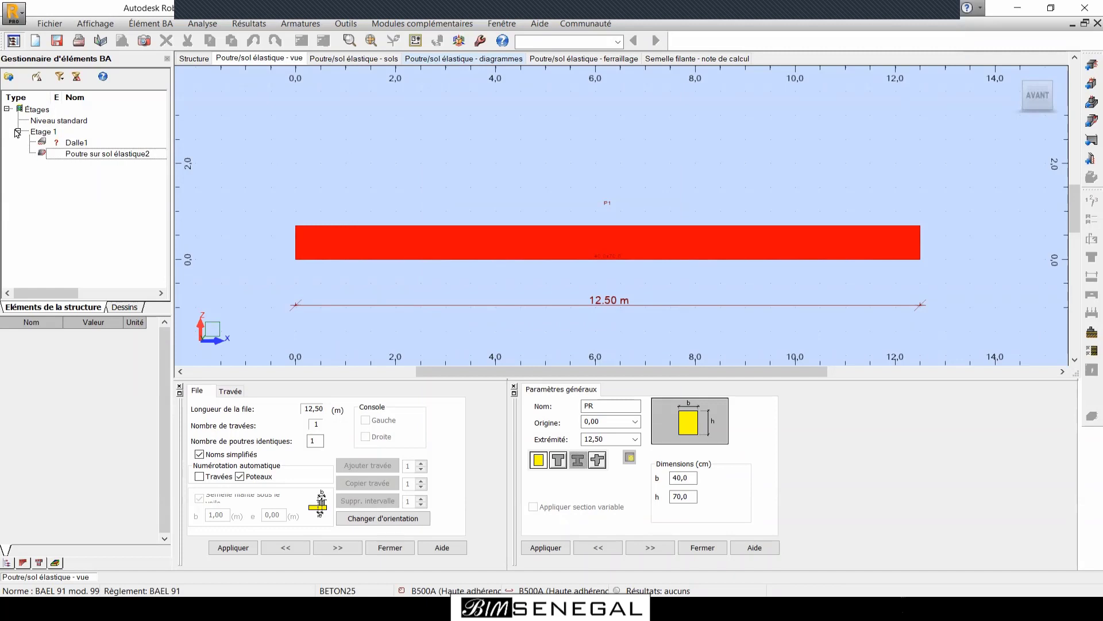
click(112, 156)
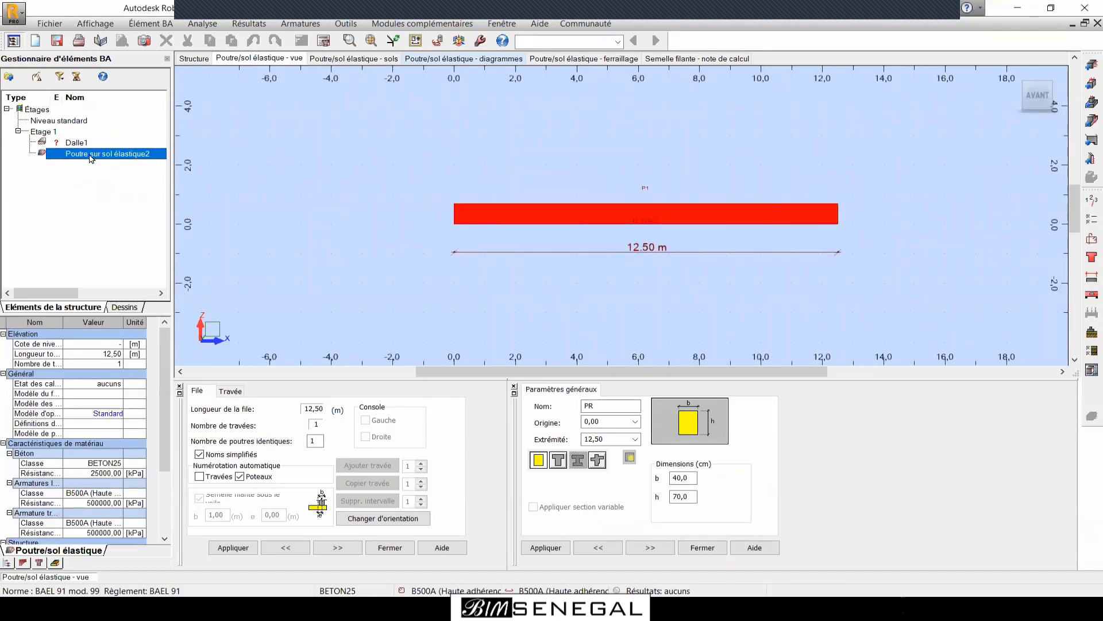
scroll(721, 185, up, 1)
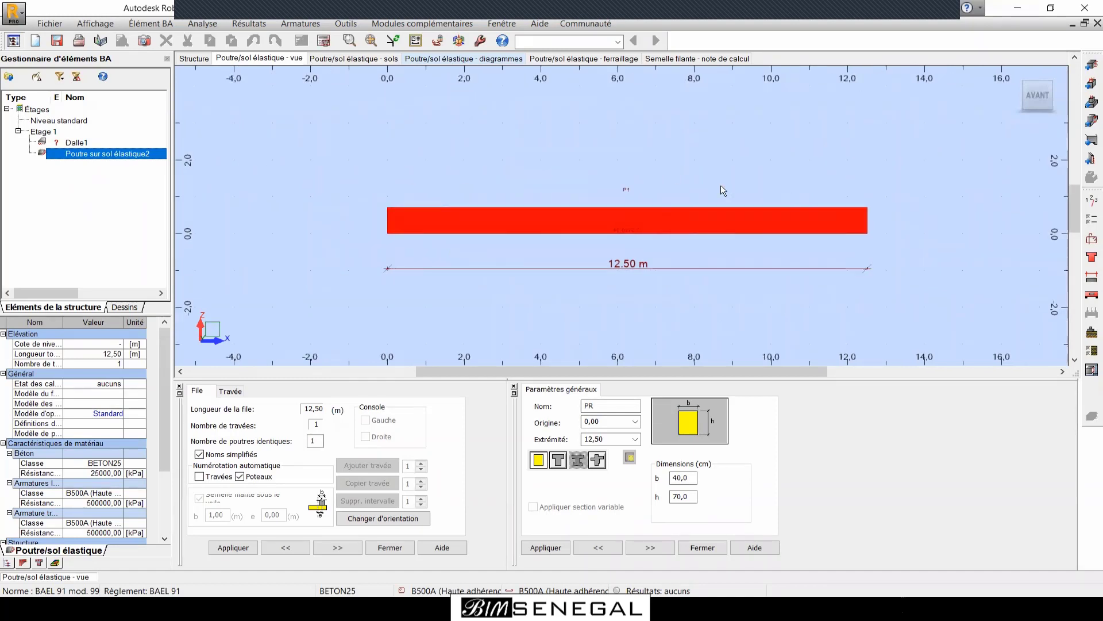
scroll(772, 185, up, 1)
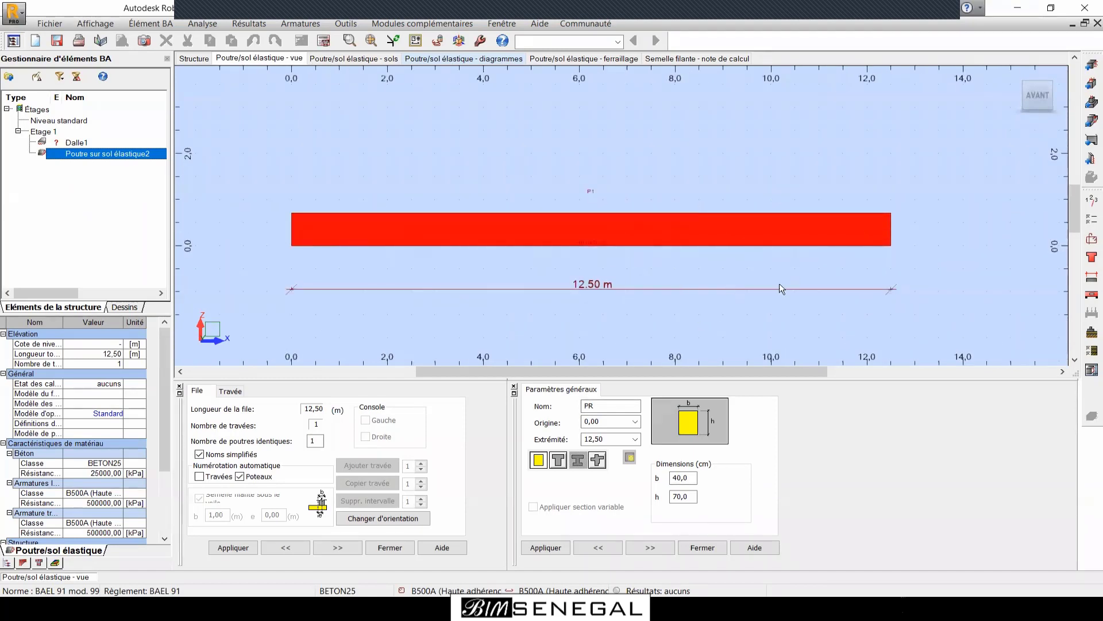
Set the storey's cracking condition (Fissuration) to préjudiciable and accept the storey parameters.
click(1088, 202)
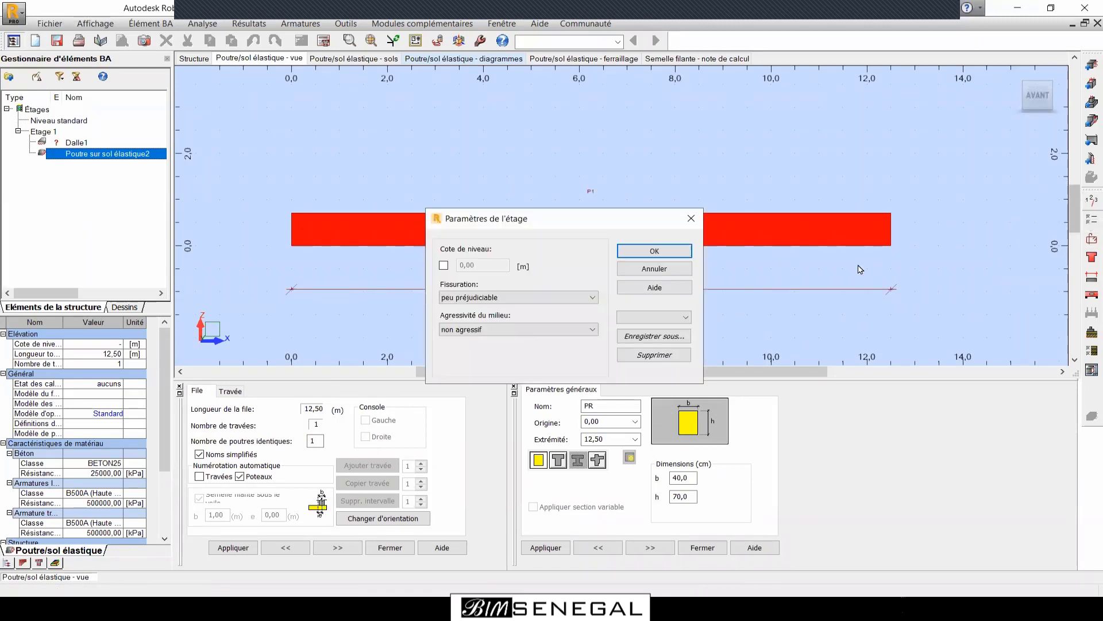
click(549, 297)
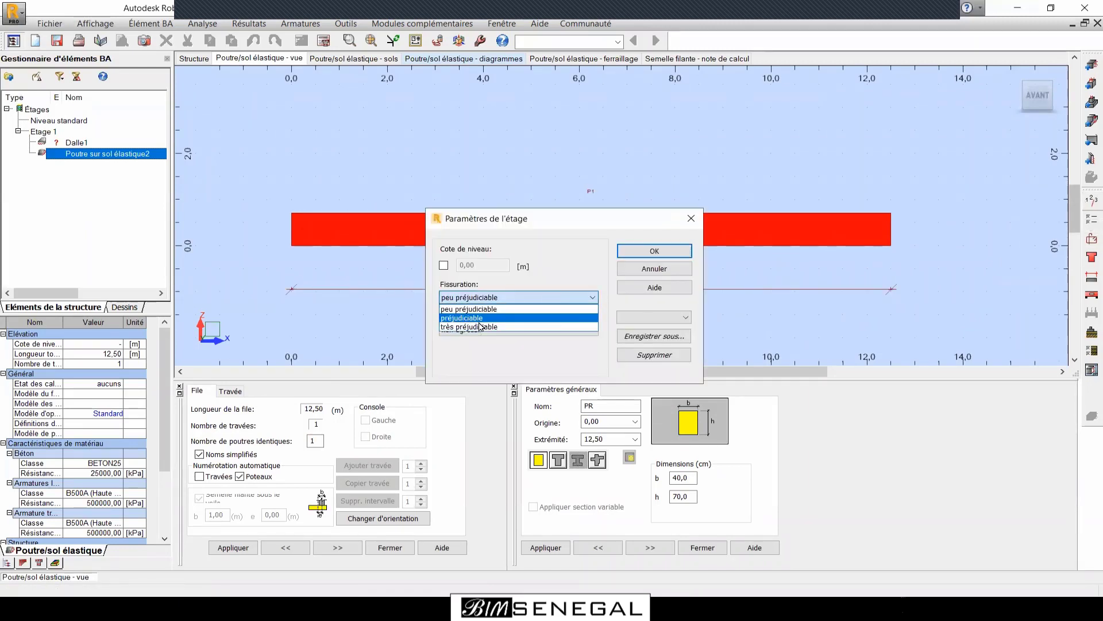
click(480, 322)
drag(528, 223, 428, 272)
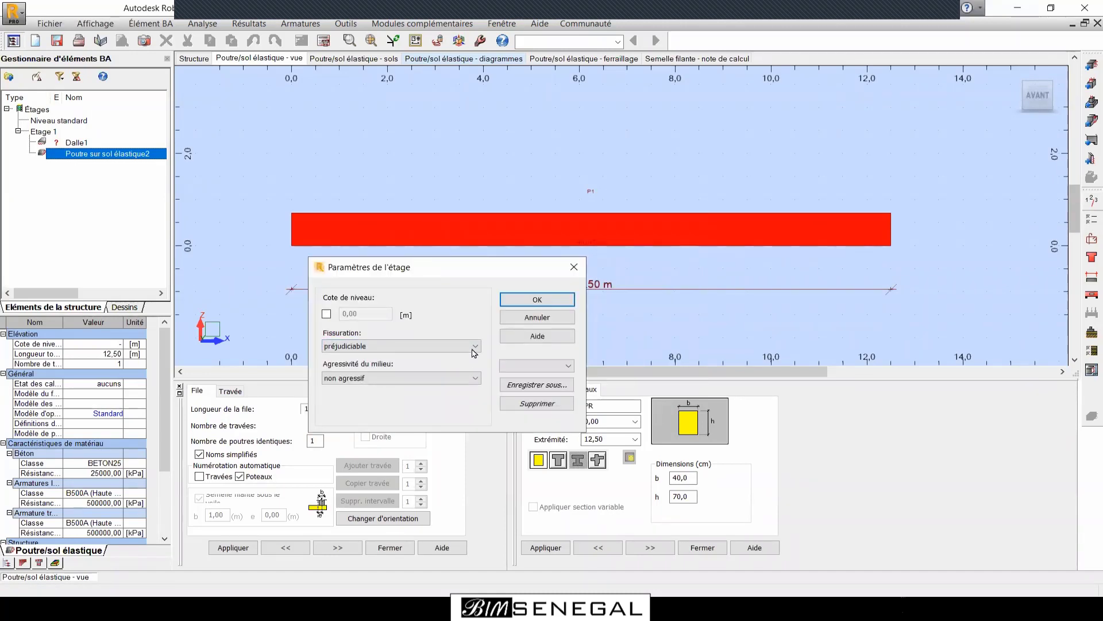
click(546, 300)
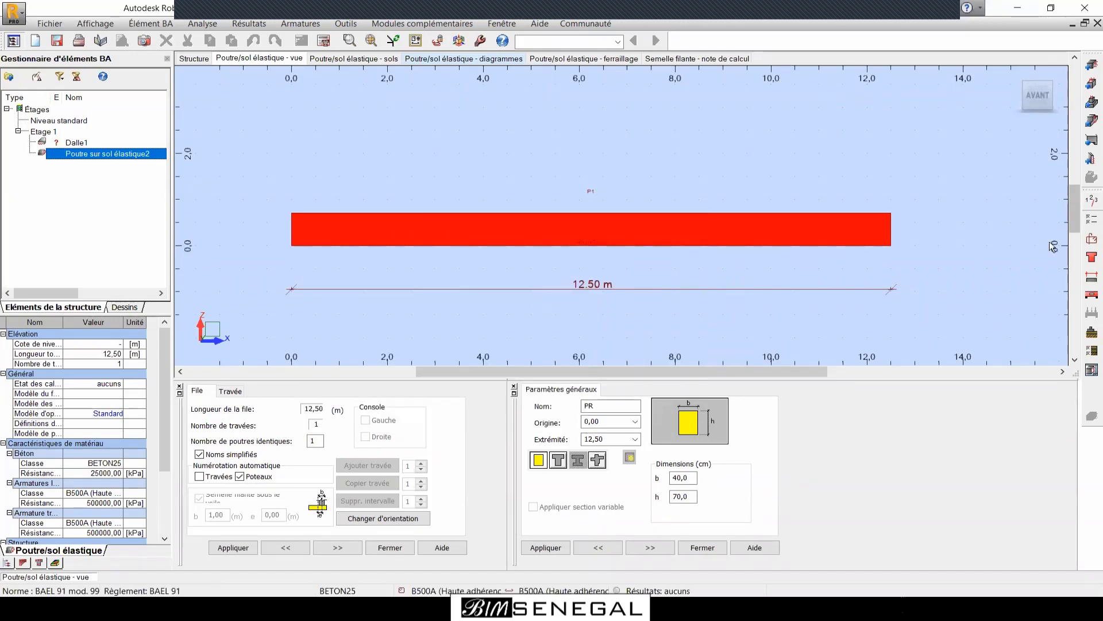
In the beam's calculation options, set the lower concrete cover to 5 cm and fix the lower, lateral and upper covers.
click(1089, 223)
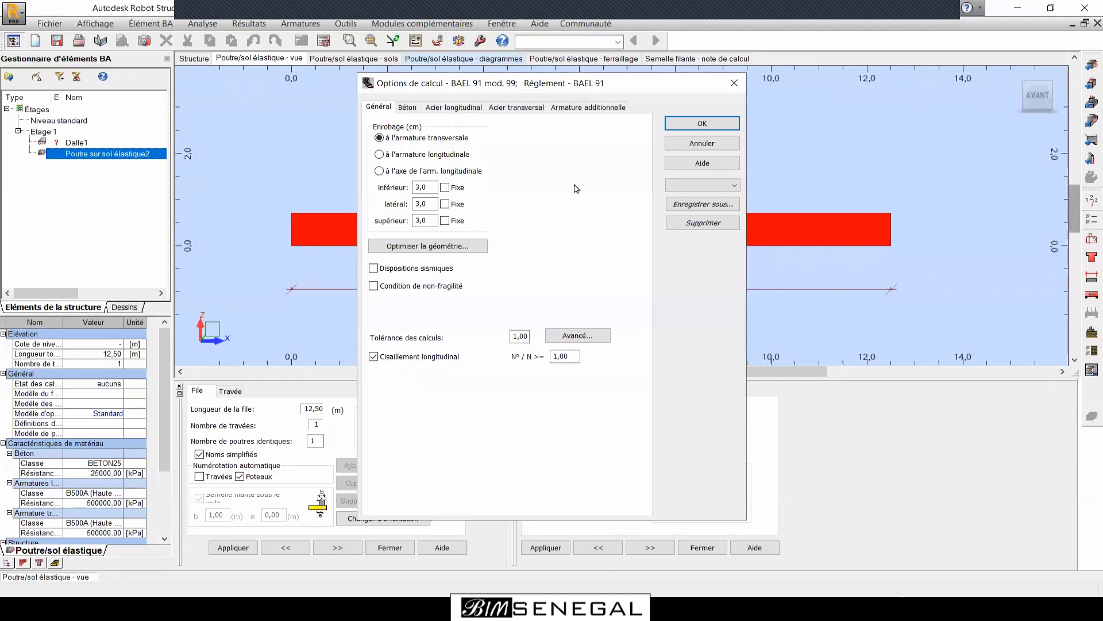
click(715, 186)
click(579, 169)
click(445, 187)
click(445, 204)
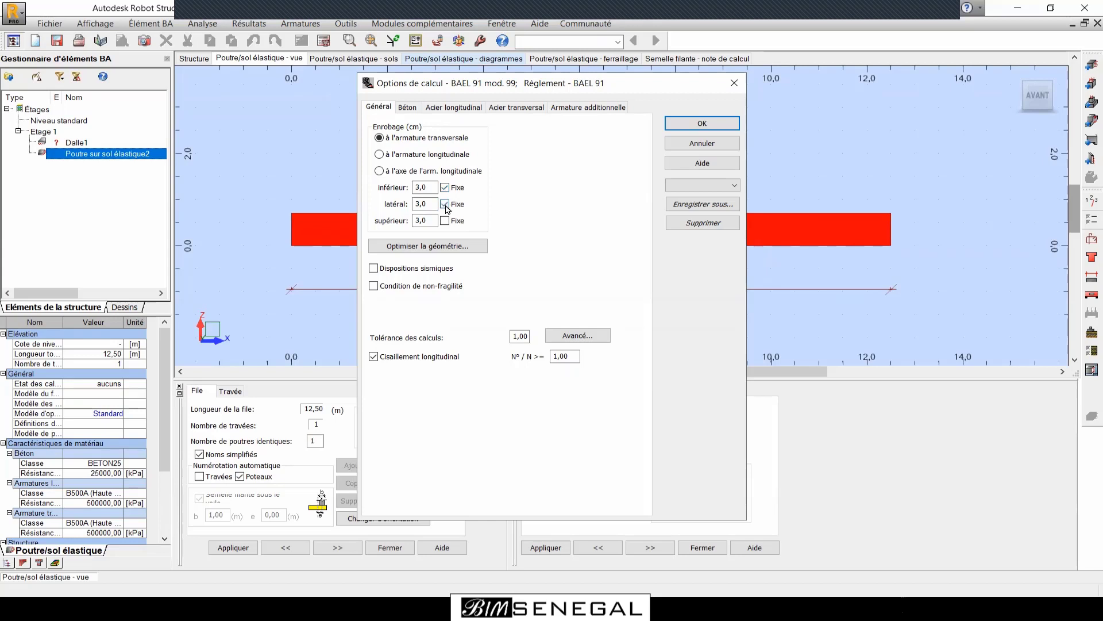
double_click(426, 187)
text(5)
click(444, 221)
Set the longitudinal steel to class B500B and allow only the 12, 14 and 16 mm diameters.
click(407, 107)
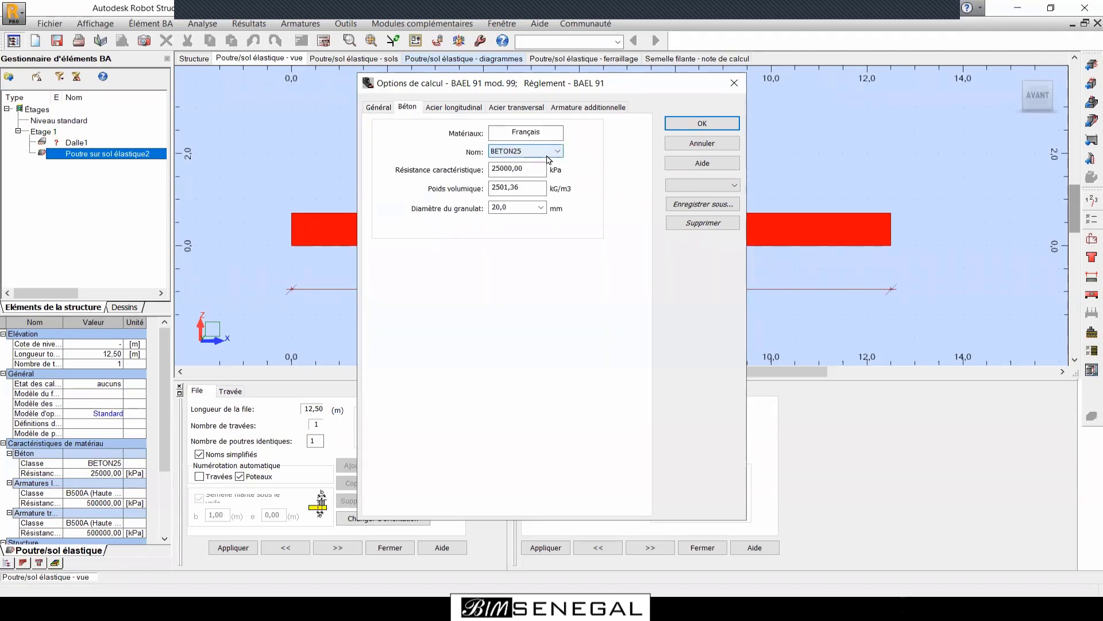
click(453, 109)
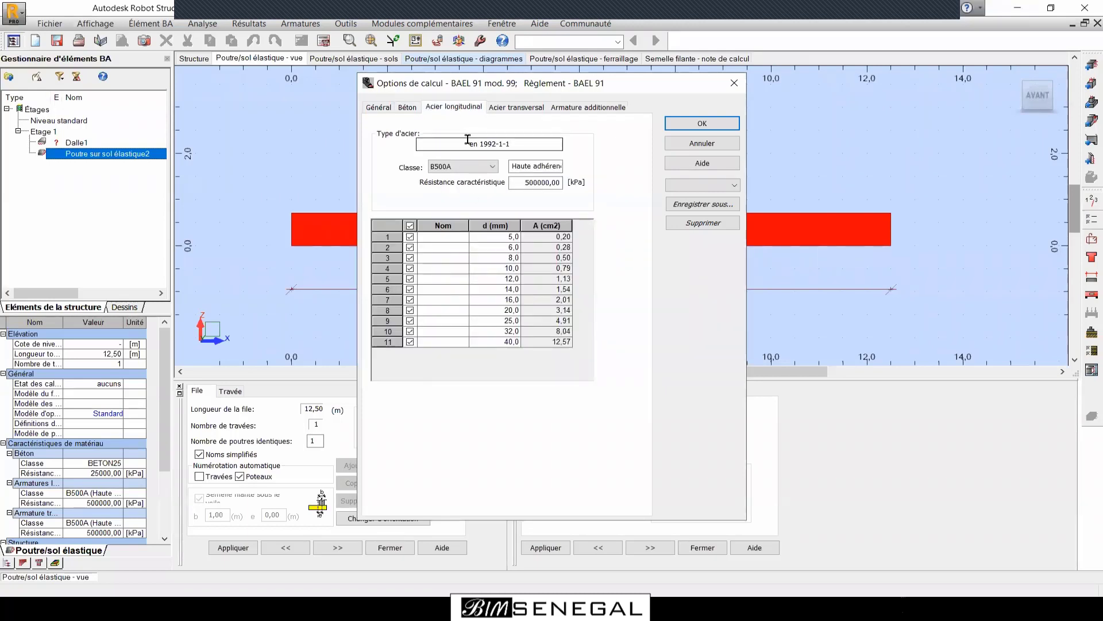
click(479, 166)
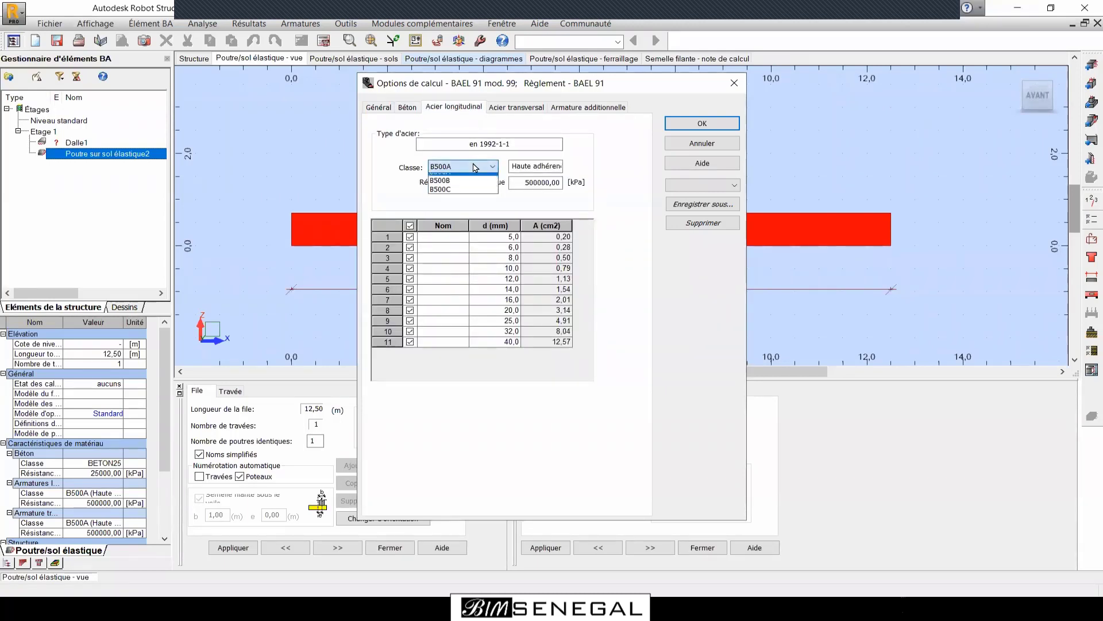
click(456, 185)
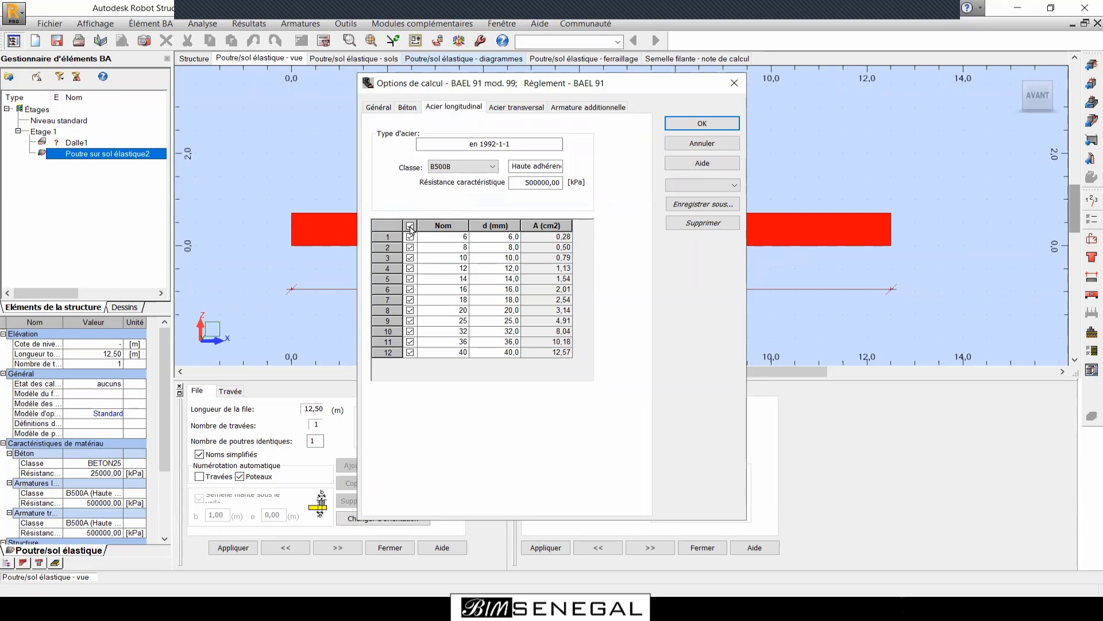
click(409, 226)
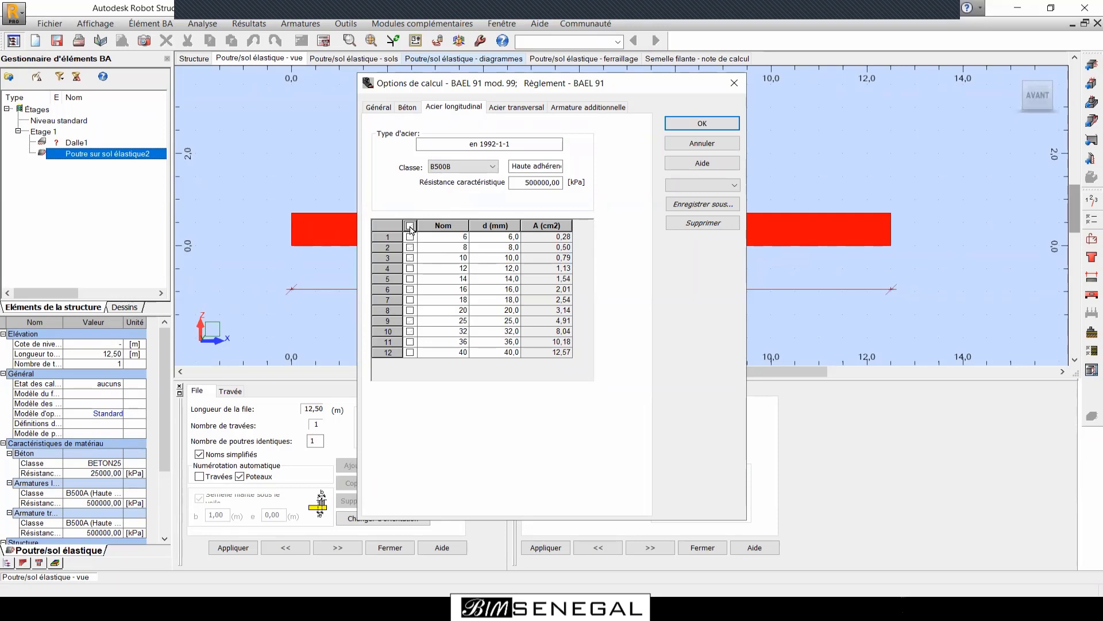
click(409, 268)
click(410, 278)
click(410, 289)
Set the transverse steel to class B500B with the 6 and 8 mm diameters enabled.
click(506, 110)
click(475, 168)
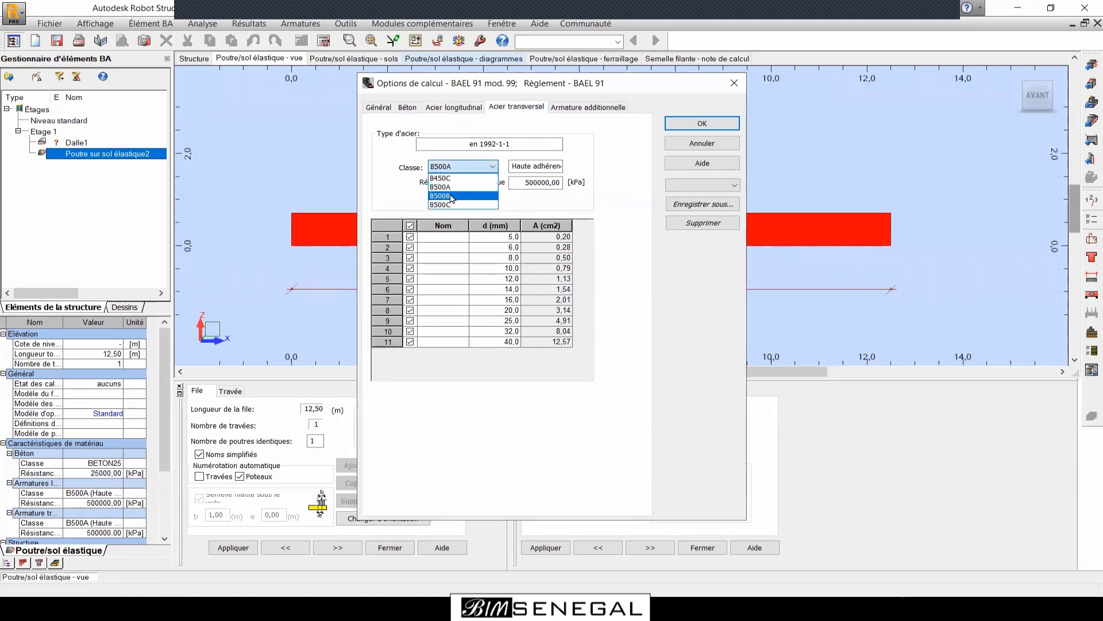
click(440, 180)
click(410, 237)
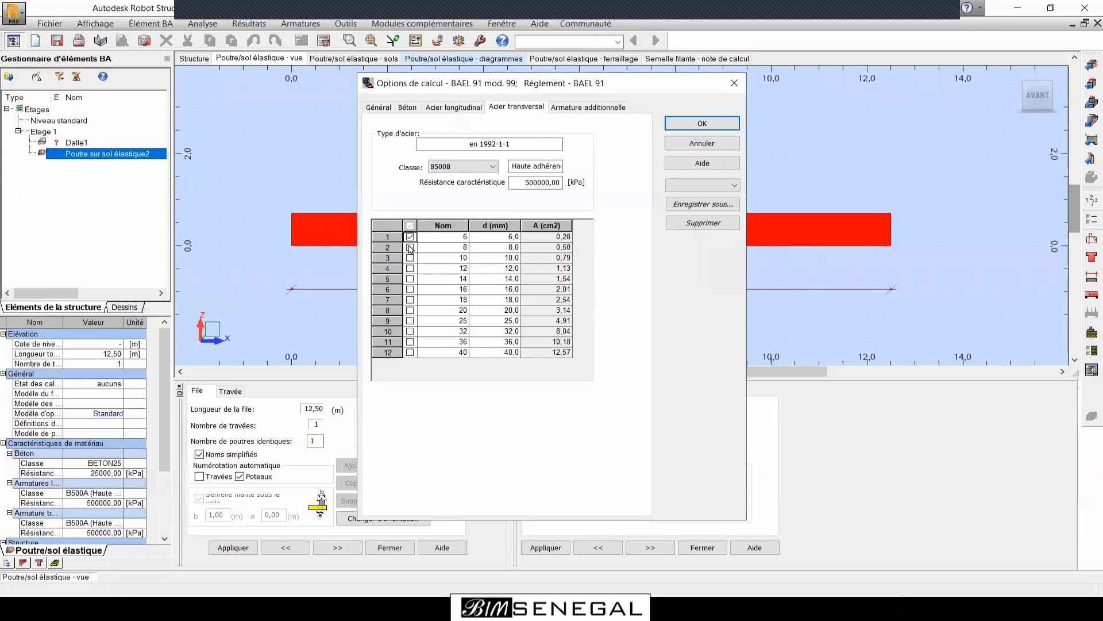
click(410, 247)
Set the additional reinforcement to class B500B and enable the 8, 10, 12 and 14 mm diameters.
click(599, 108)
click(467, 171)
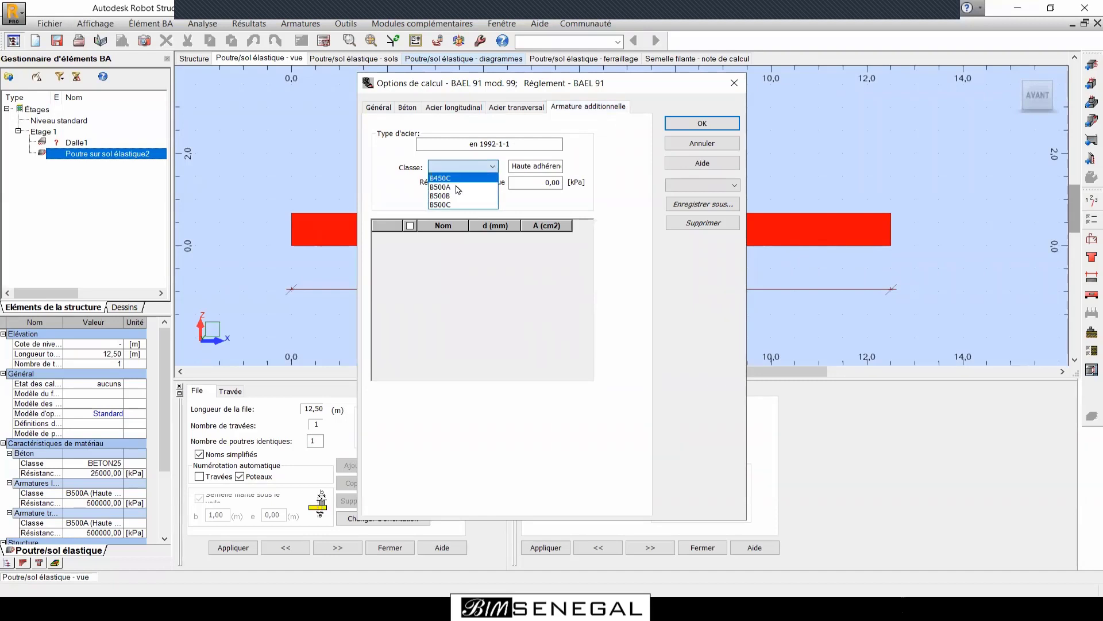
click(451, 196)
click(410, 225)
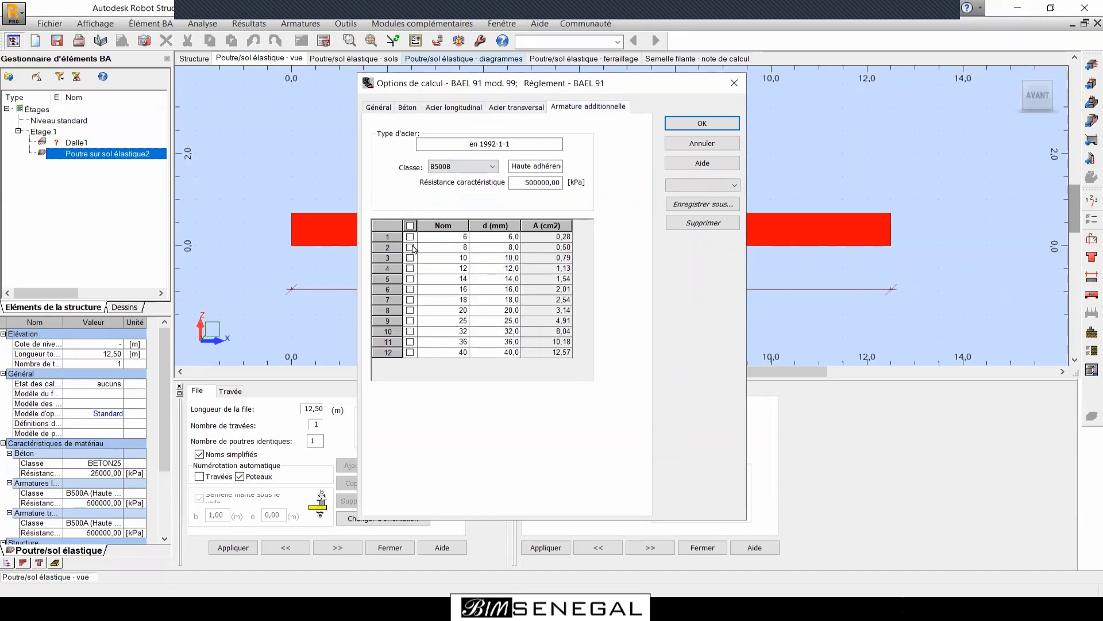
click(409, 247)
click(410, 258)
click(410, 268)
click(410, 278)
Save the calculation options as MT and accept them for the beam.
click(694, 206)
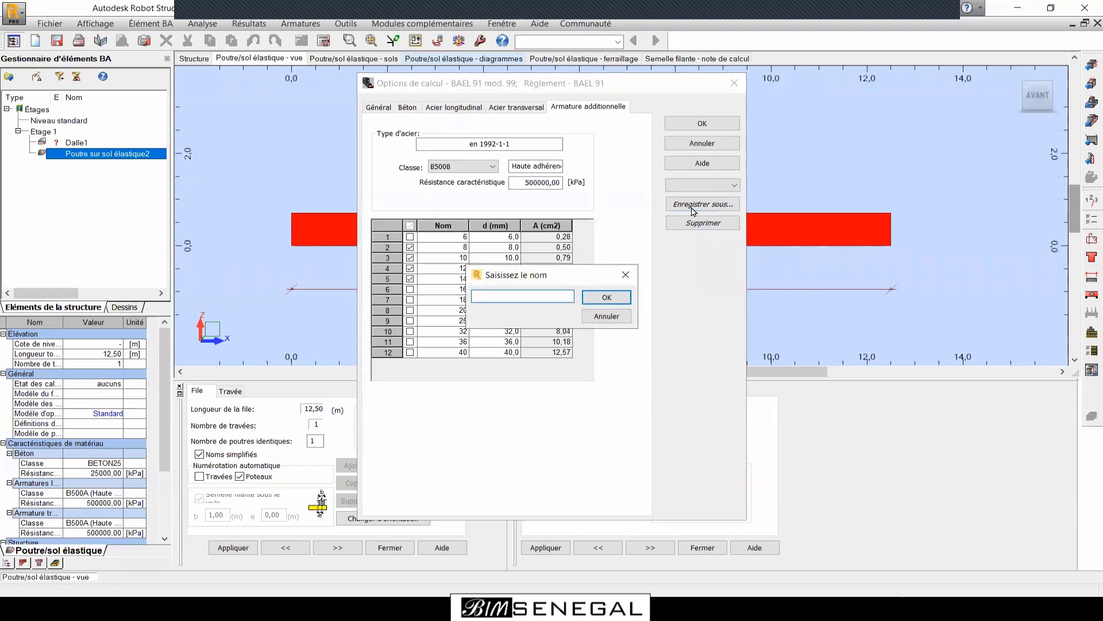
text(MT)
click(607, 297)
click(702, 123)
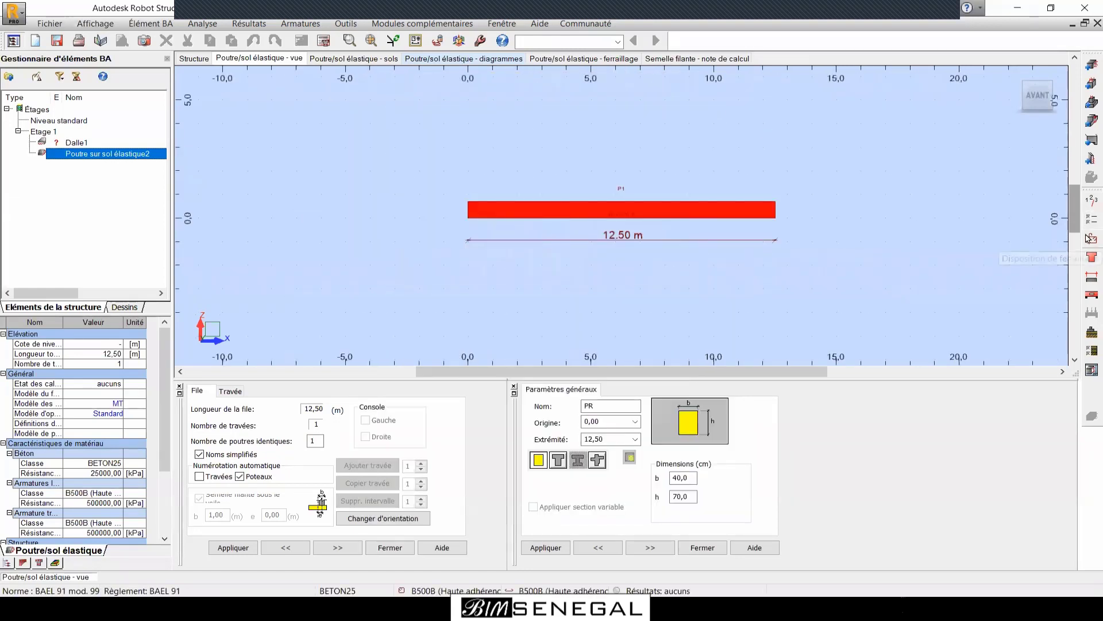
In the beam's reinforcement pattern, set the construction joint (Reprise de bétonnage) to Non and keep the minimum longitudinal diameter at 12.
click(1090, 238)
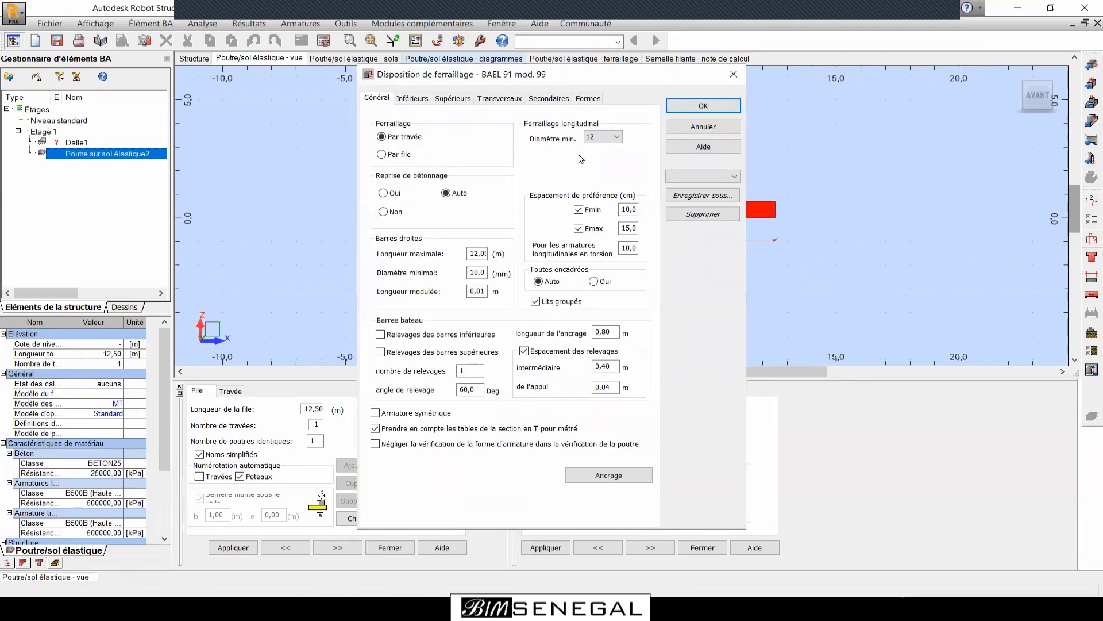
click(383, 193)
drag(462, 82, 217, 76)
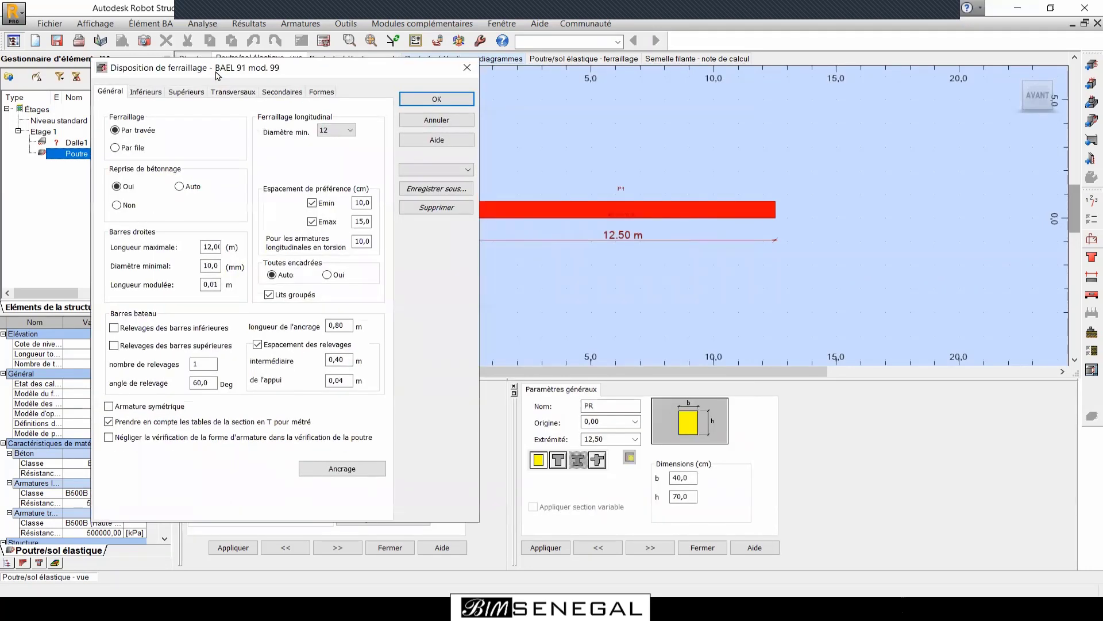
click(131, 207)
click(337, 126)
click(337, 126)
Review the lower, upper and transverse bar settings, and choose diameter 8 for the mounting bars.
click(145, 93)
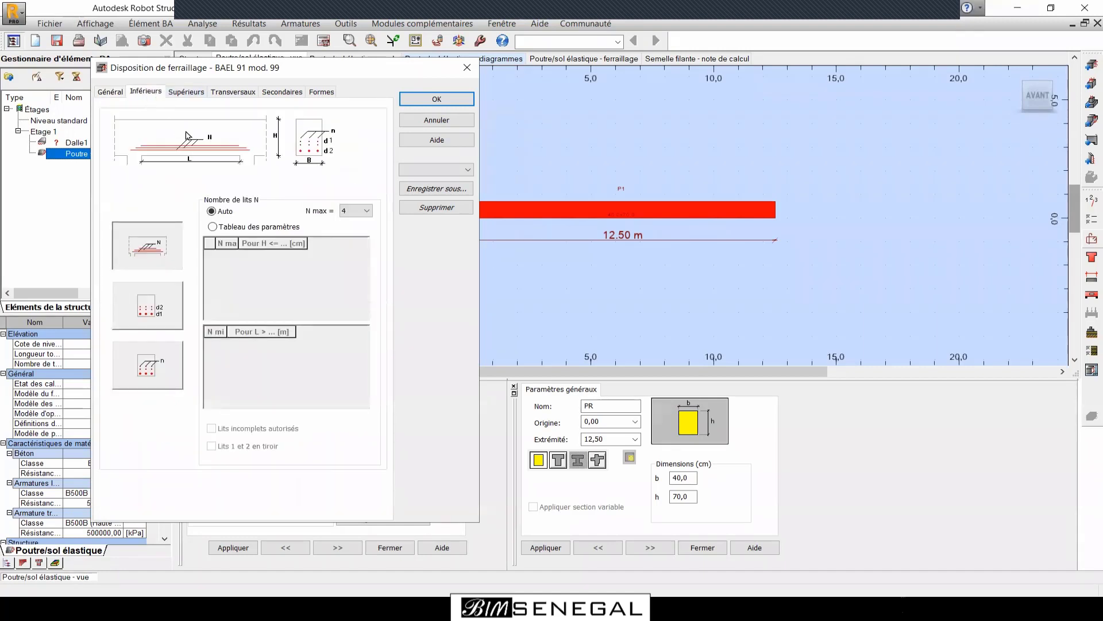
click(186, 93)
click(240, 93)
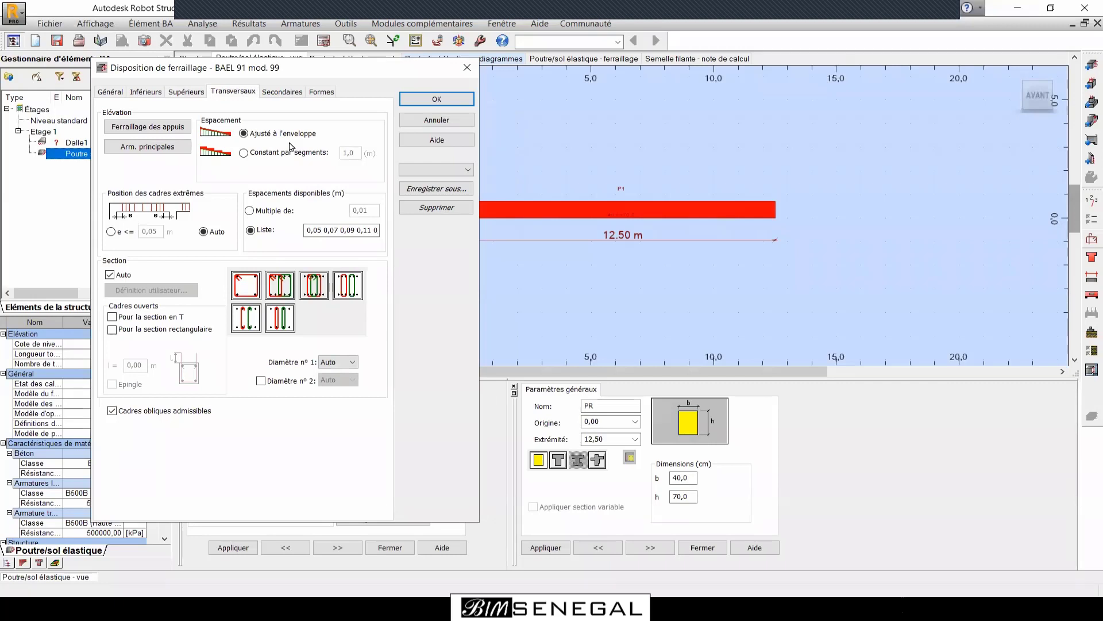
click(273, 93)
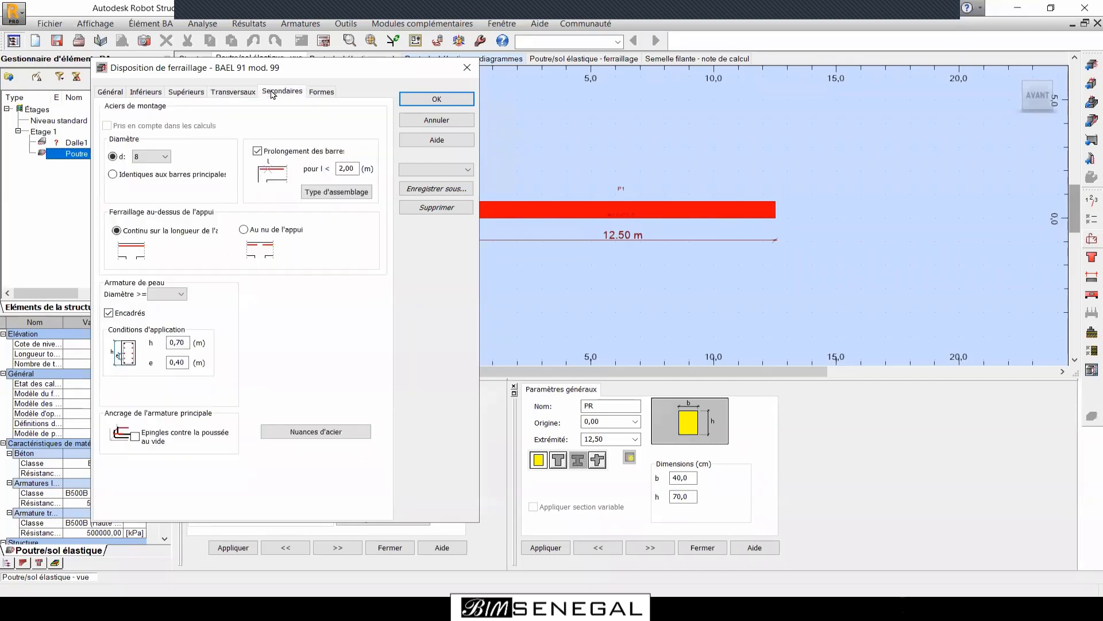
click(158, 156)
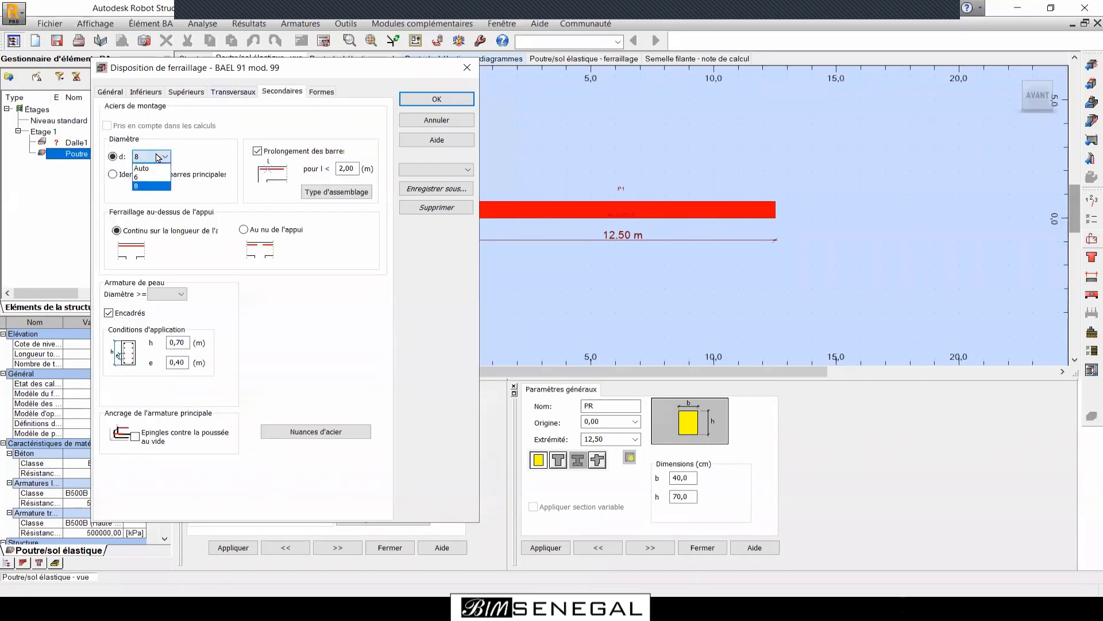
click(150, 186)
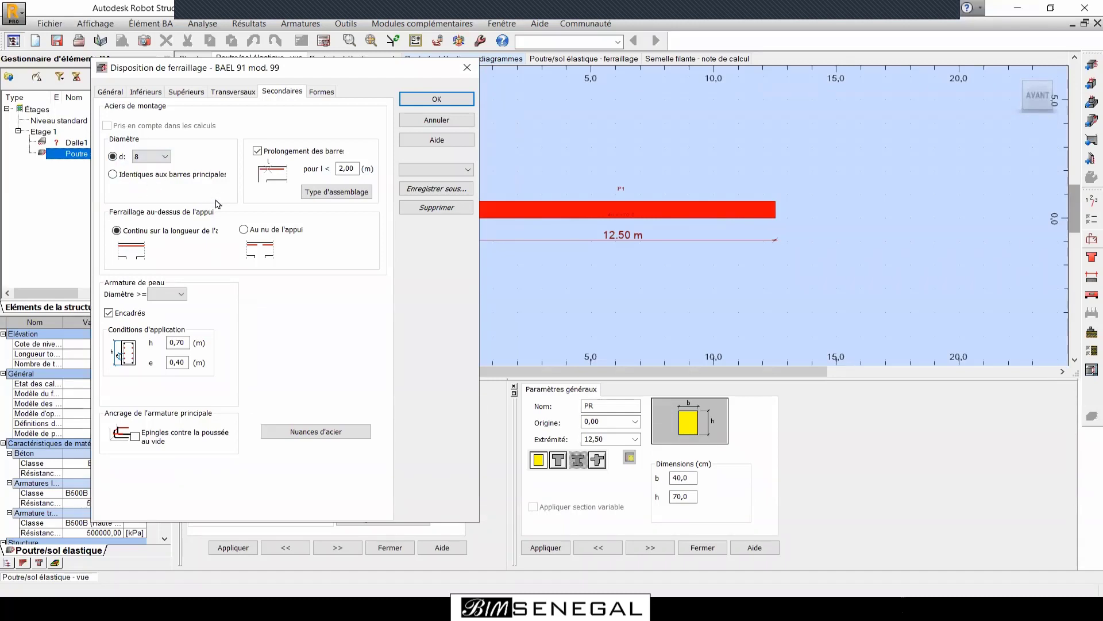
Set the minimum diameter of the skin reinforcement (Armature de peau) to Auto.
click(248, 95)
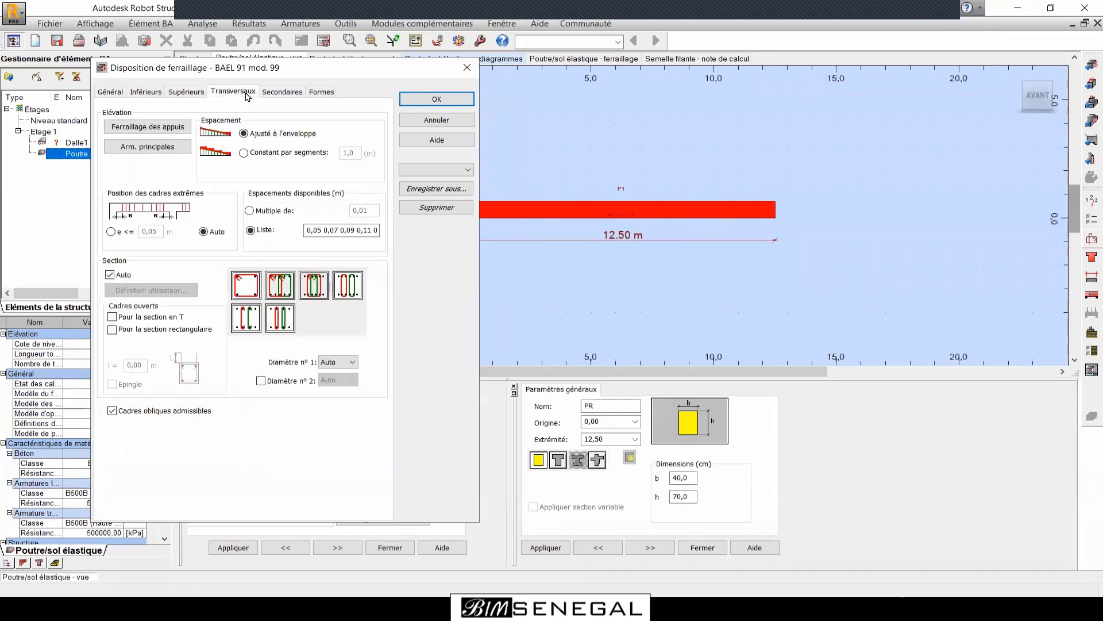
click(281, 92)
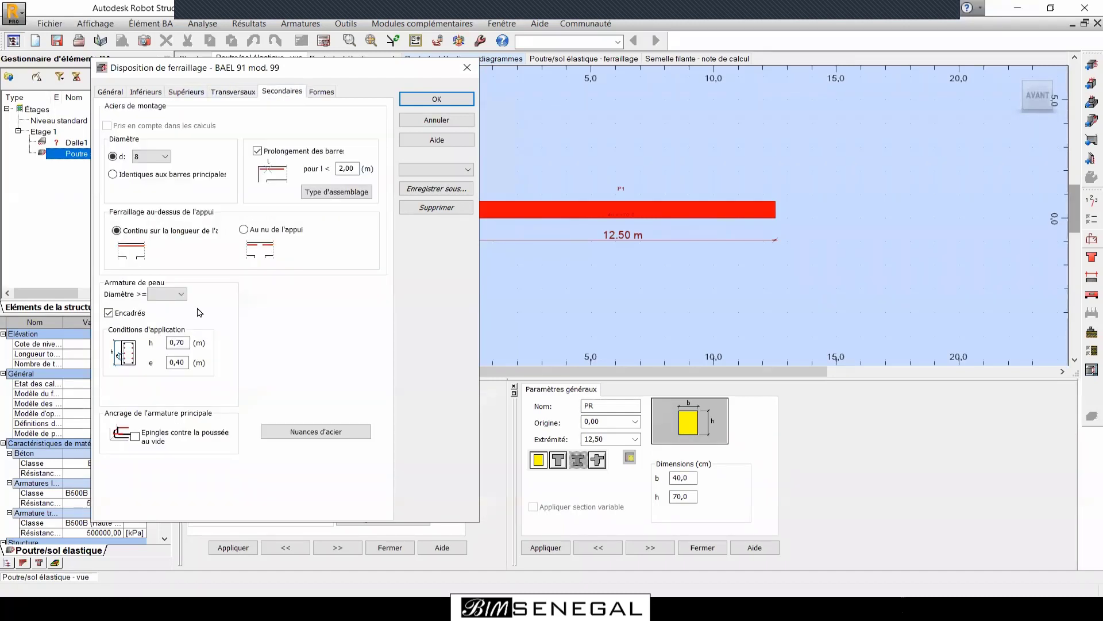
click(180, 293)
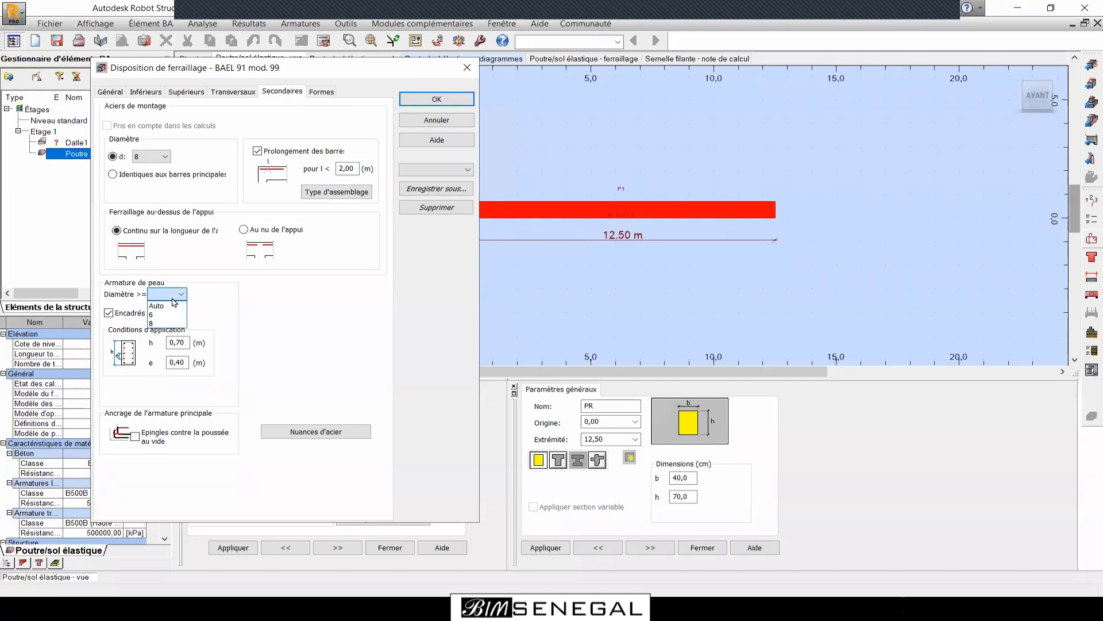
click(150, 308)
Save the reinforcement pattern as MT and accept it for the beam.
click(440, 192)
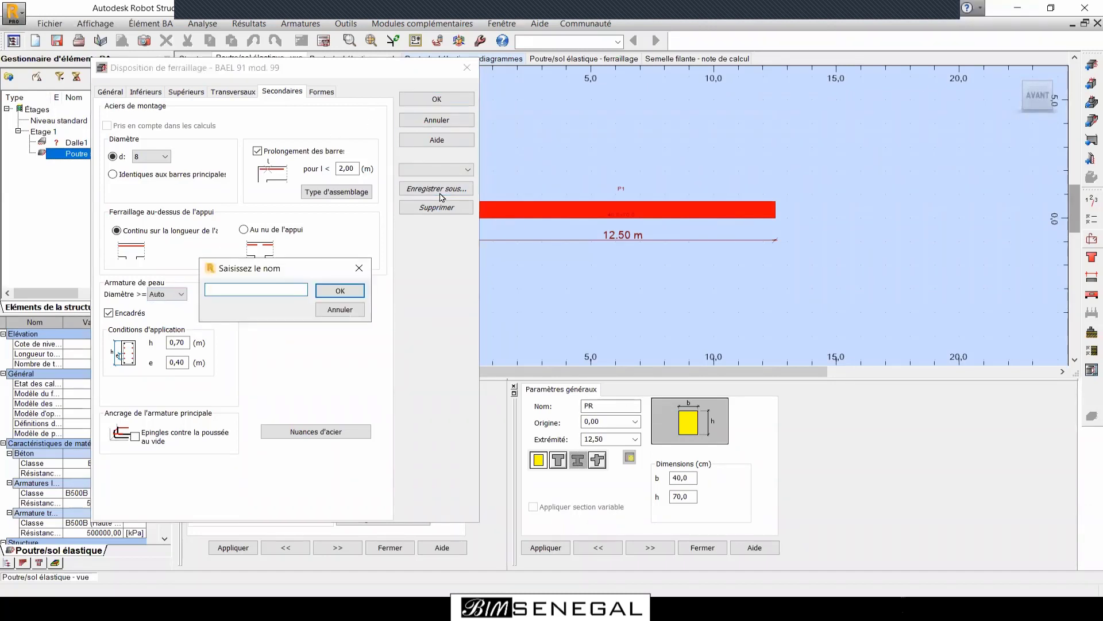
text(MT)
key(Return)
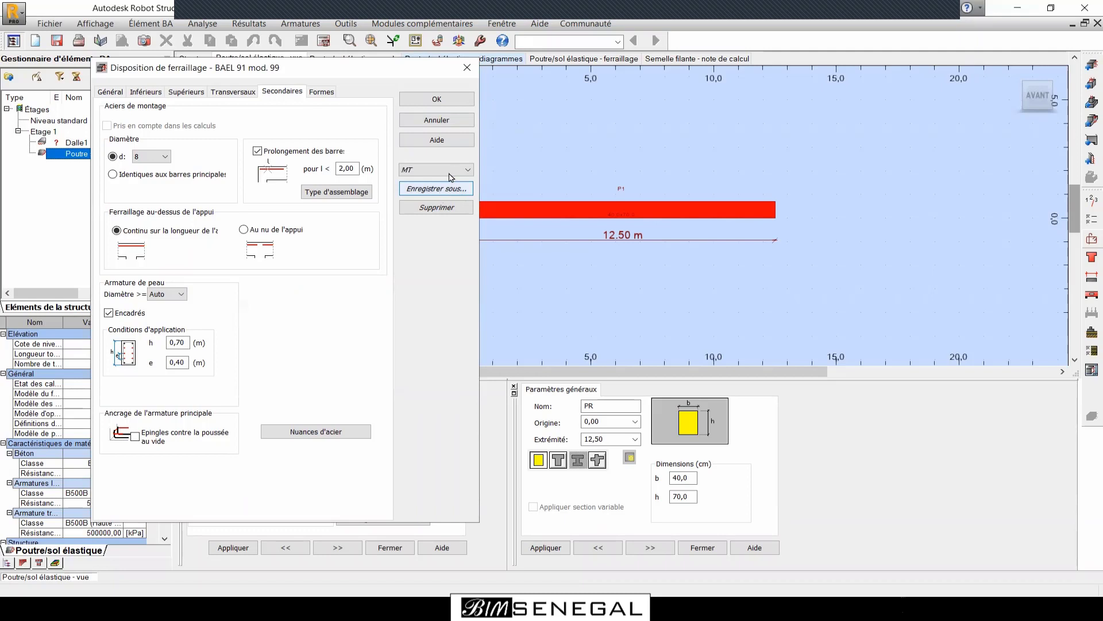
click(449, 104)
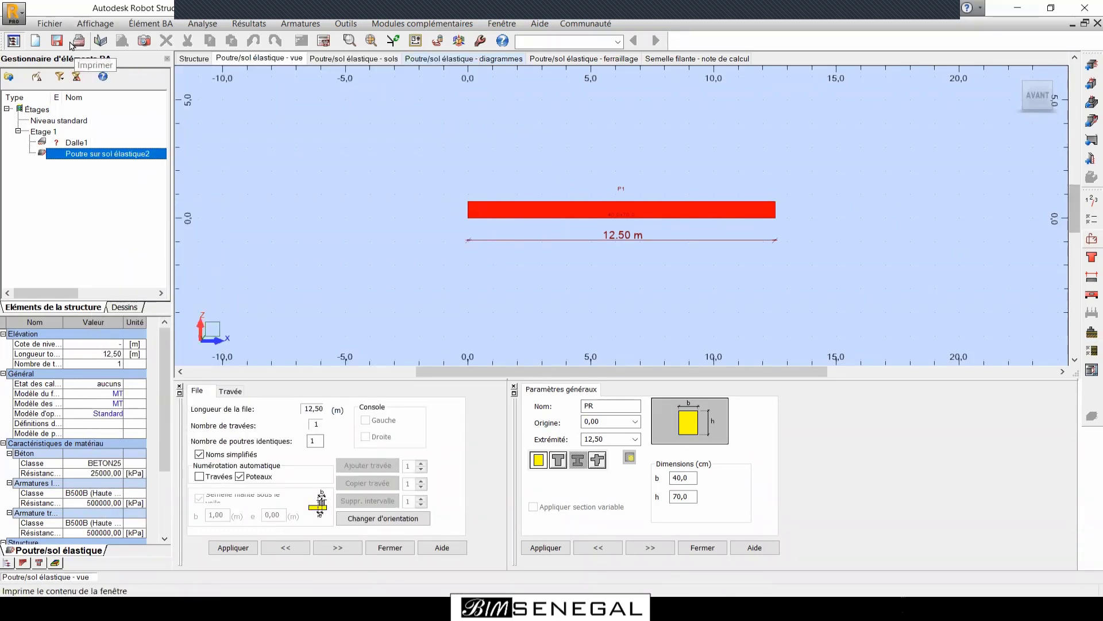
Calculate the reinforcement of Poutre sur sol élastique2 without generating drawings and close the calculation error report.
scroll(692, 187, up, 1)
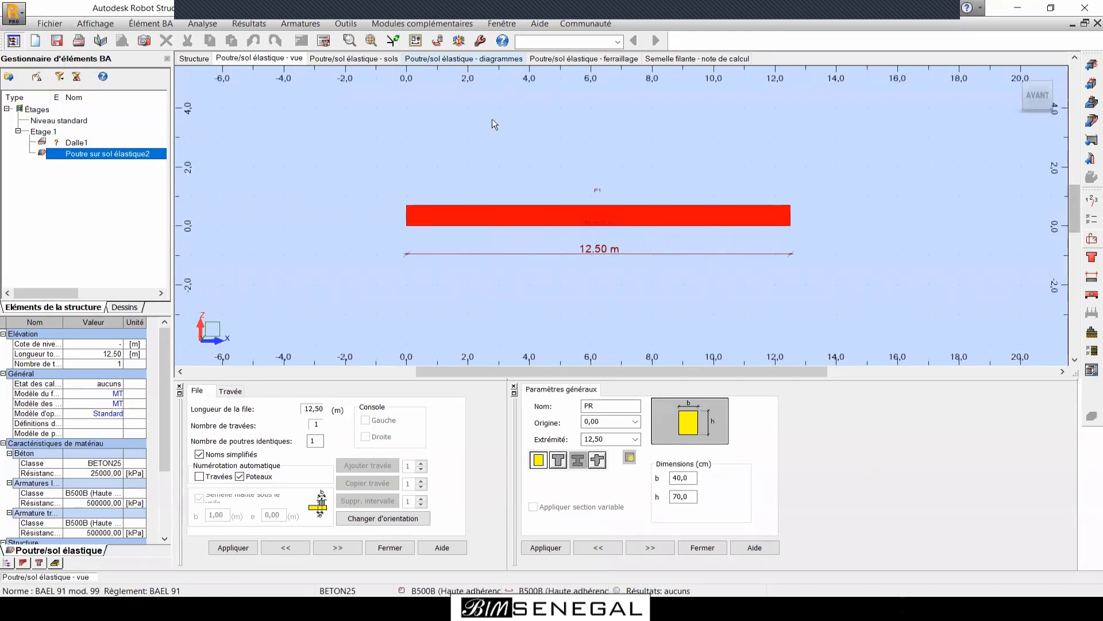
click(324, 40)
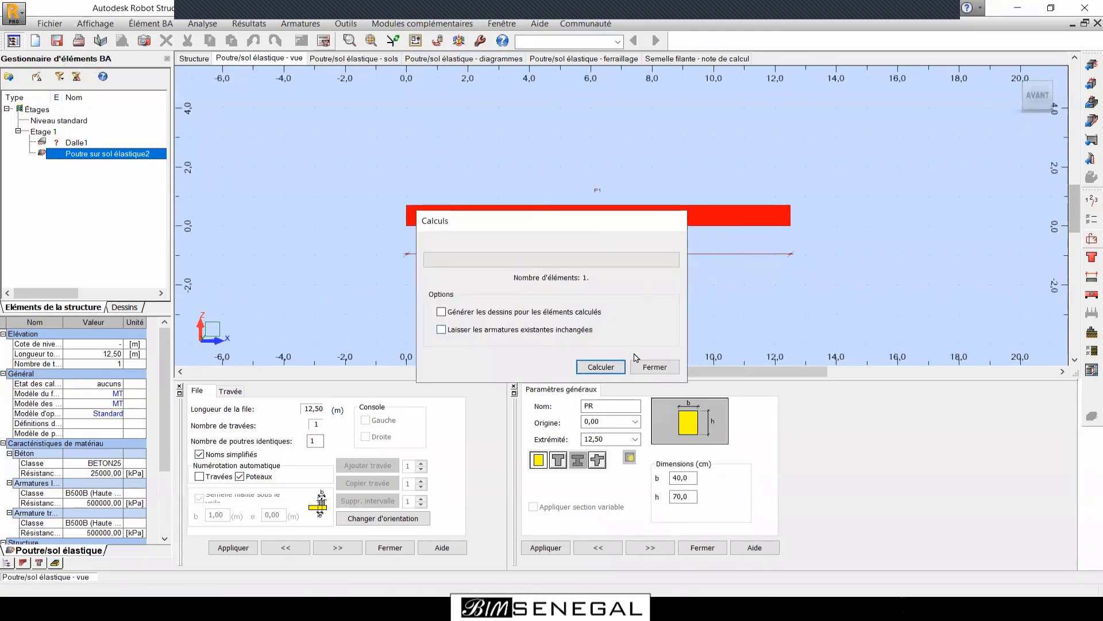
click(600, 366)
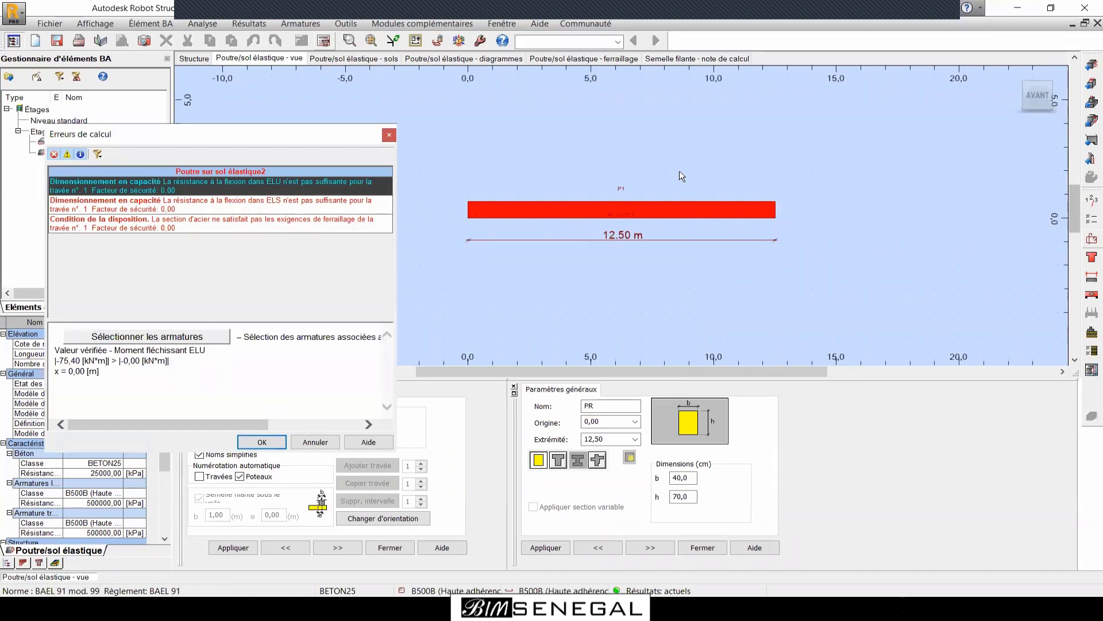
scroll(517, 215, up, 3)
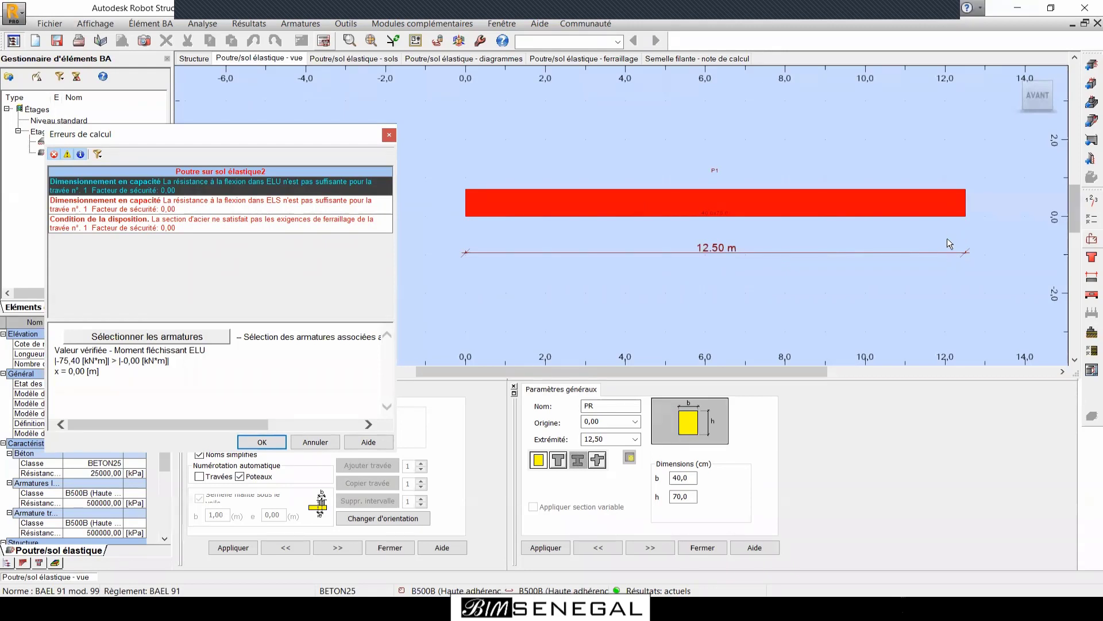
click(262, 442)
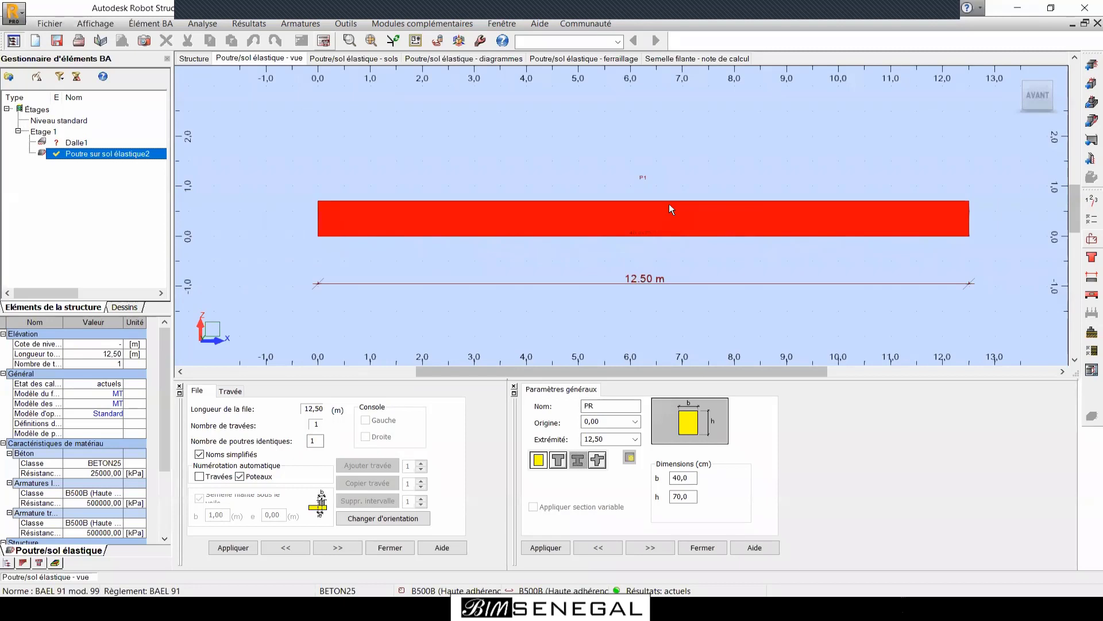
scroll(462, 219, down, 1)
scroll(704, 184, up, 2)
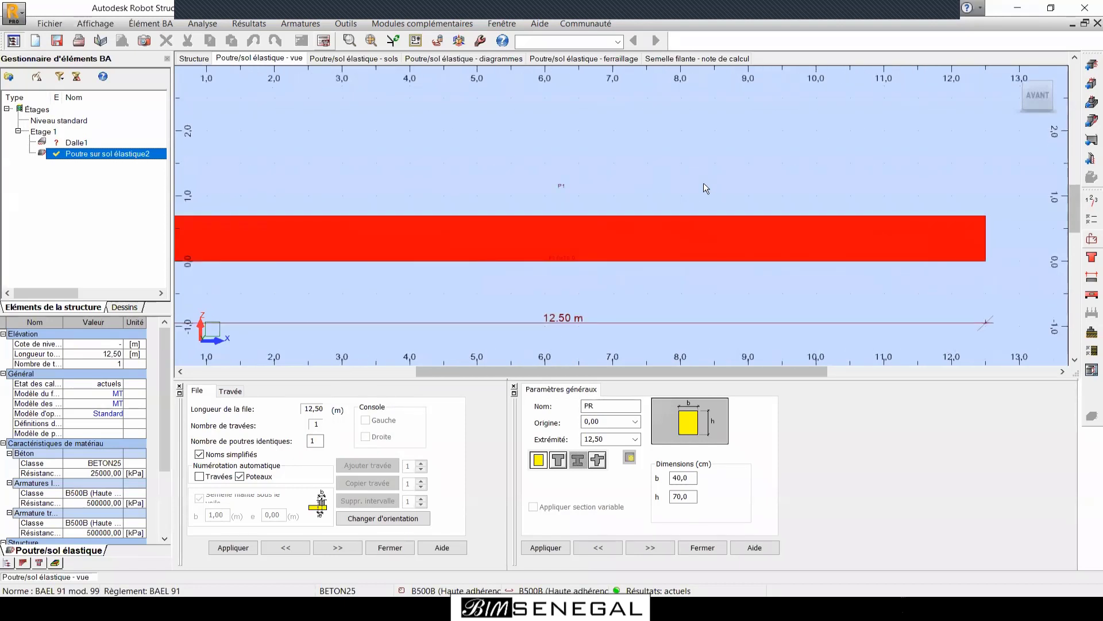
scroll(704, 184, down, 2)
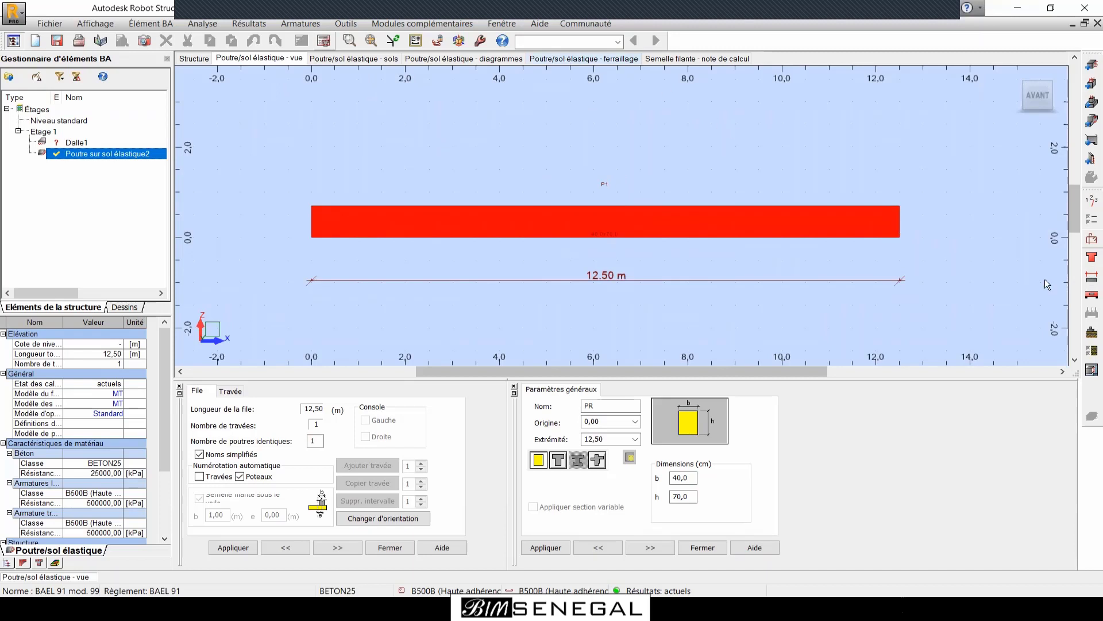
Review the soil layer properties defined under the beam and close the soil definition without changes.
click(1090, 351)
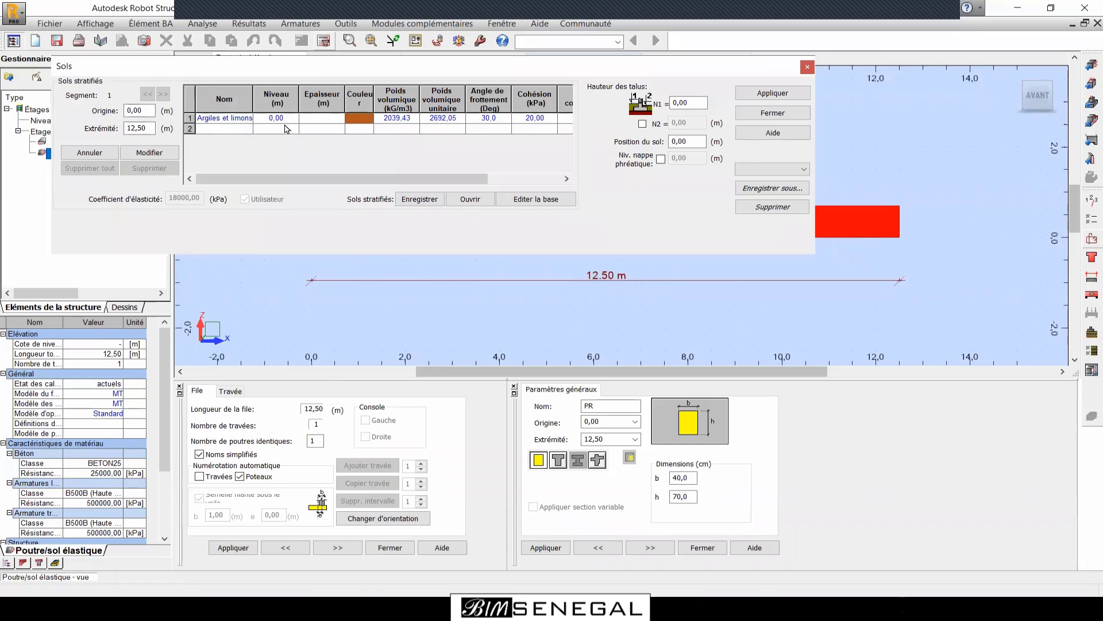
click(238, 120)
drag(486, 179, 443, 179)
click(234, 118)
click(232, 129)
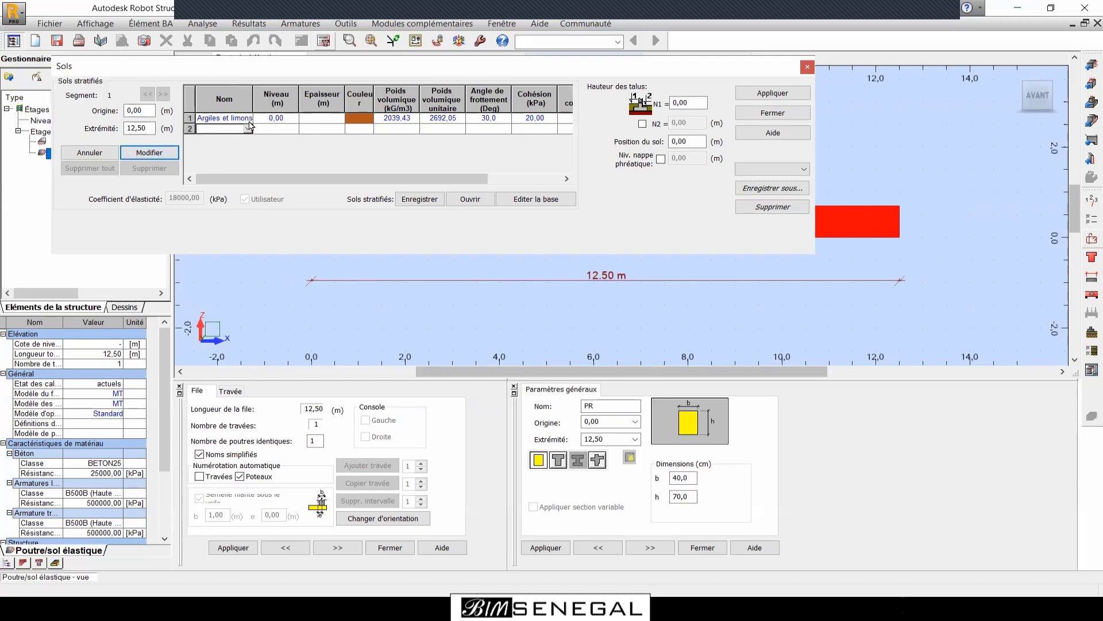
click(804, 66)
Review the DTU 13.12 geotechnical checks and stress calculation methods, keeping Laboratoire as the method, and accept the options.
click(1090, 350)
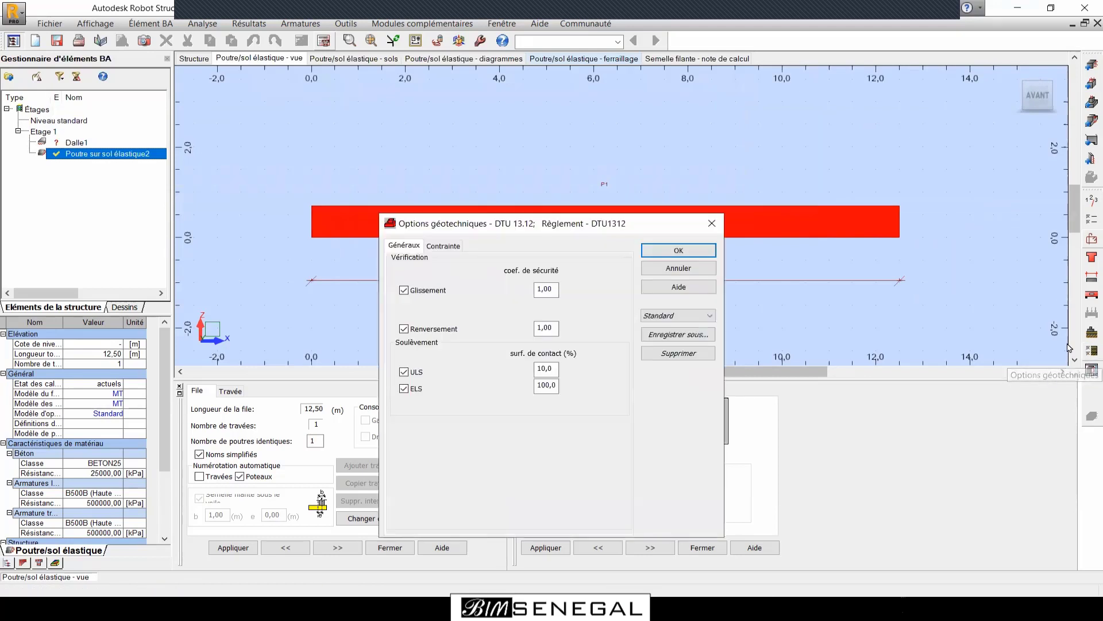
click(444, 246)
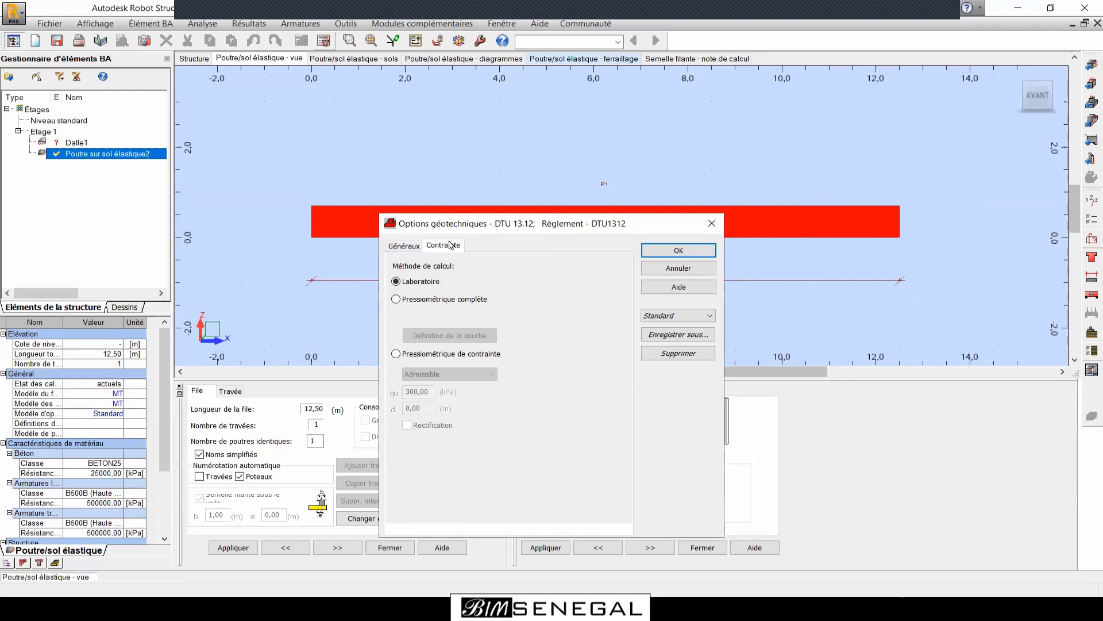
click(408, 246)
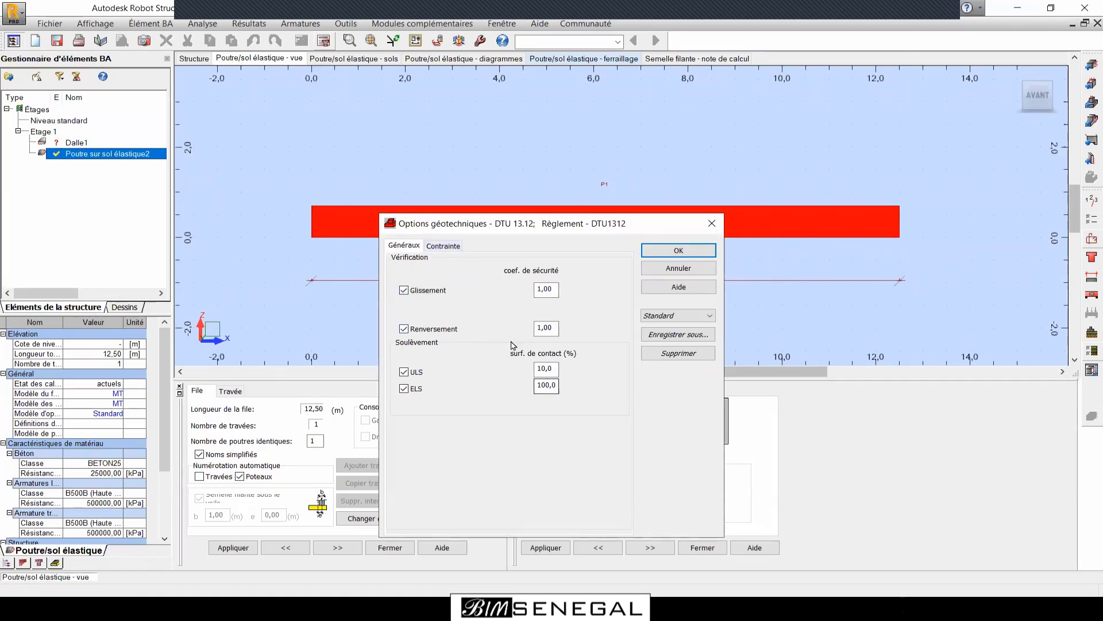
click(444, 247)
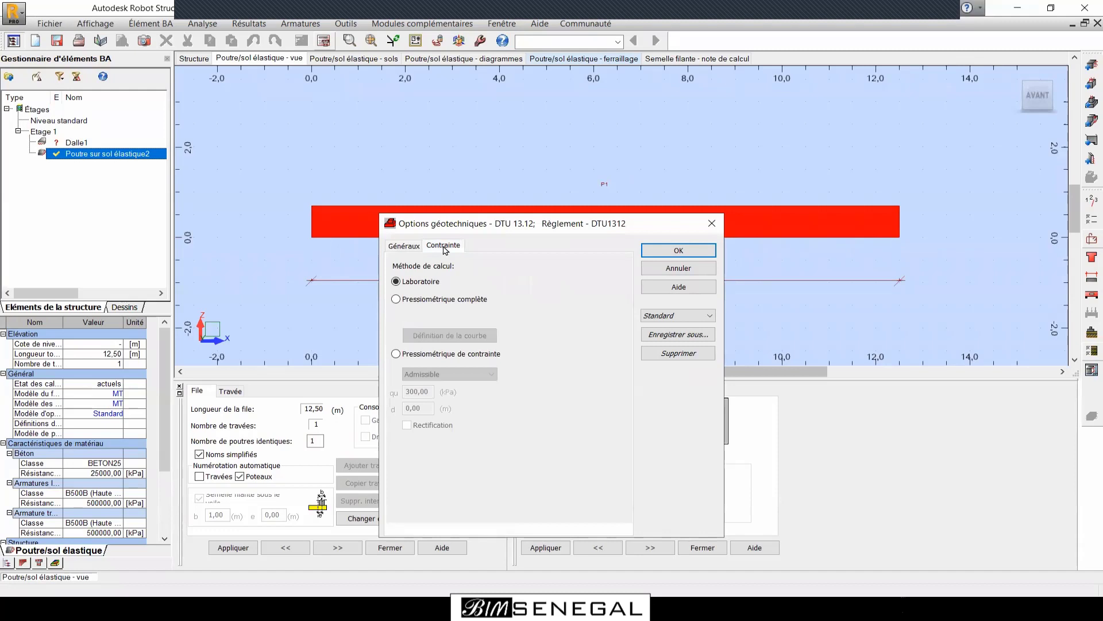
click(403, 355)
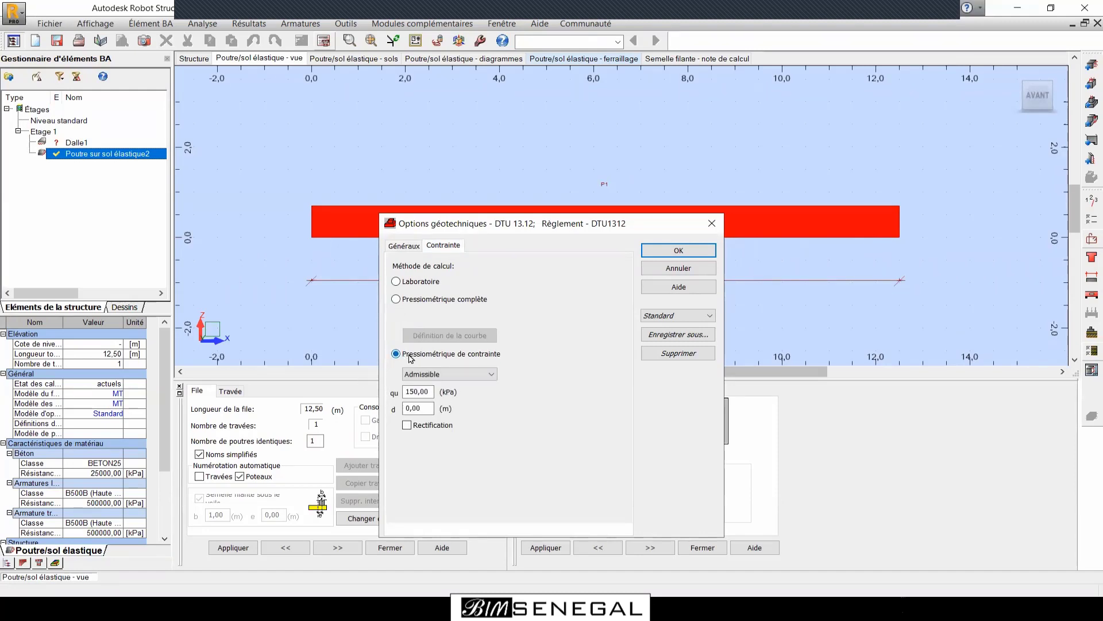
click(431, 283)
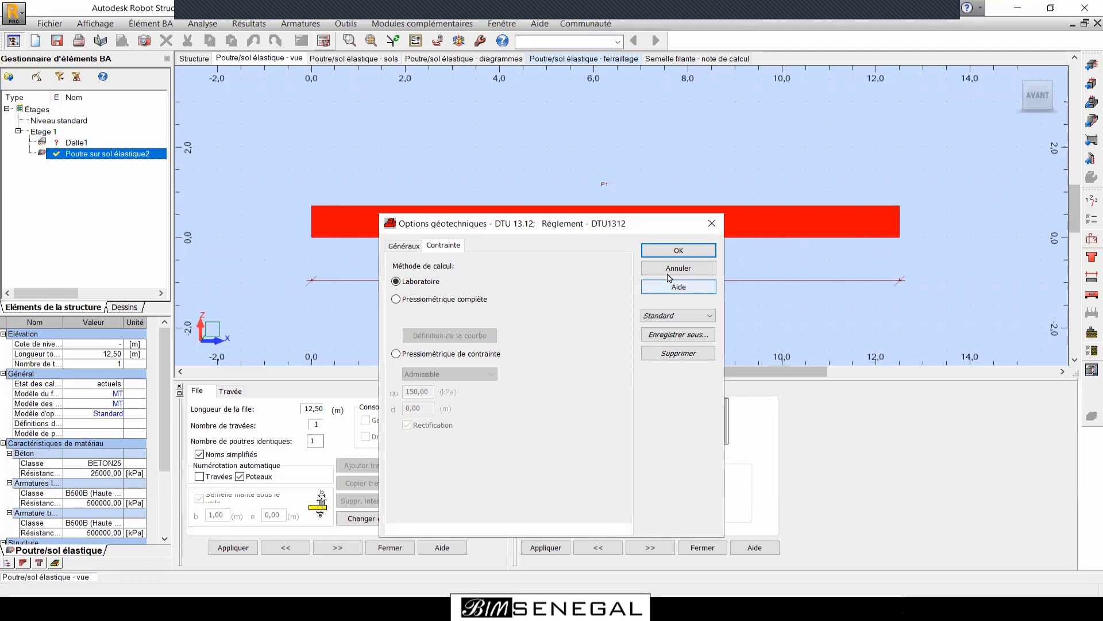
click(687, 251)
Recalculate the reinforcement of the elastic-soil beam without generating drawings and close the calculation error report.
click(333, 39)
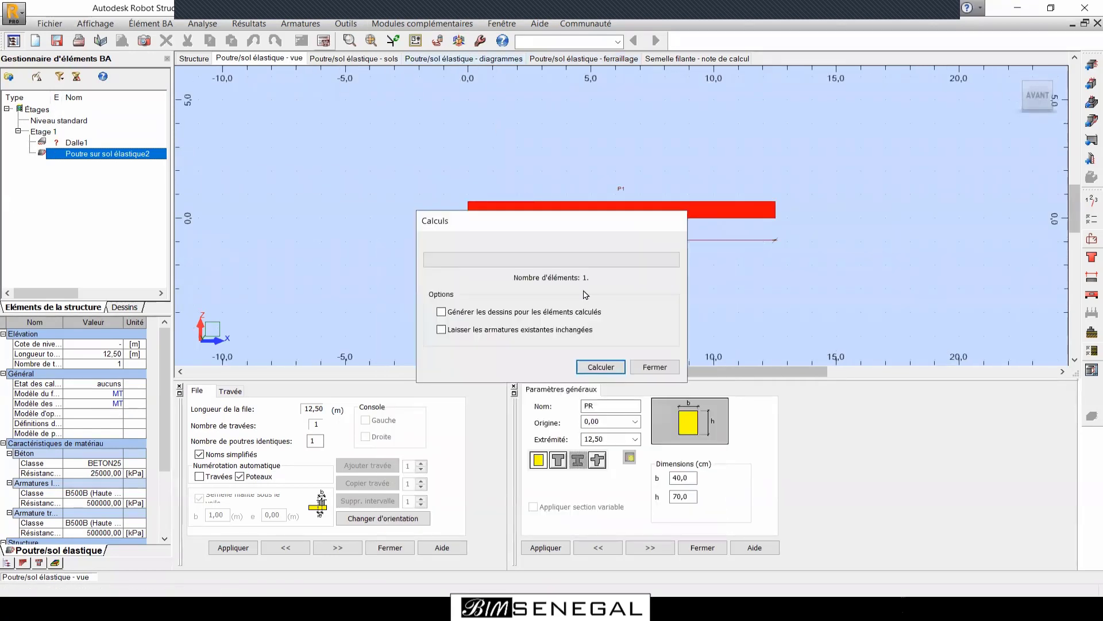
click(602, 365)
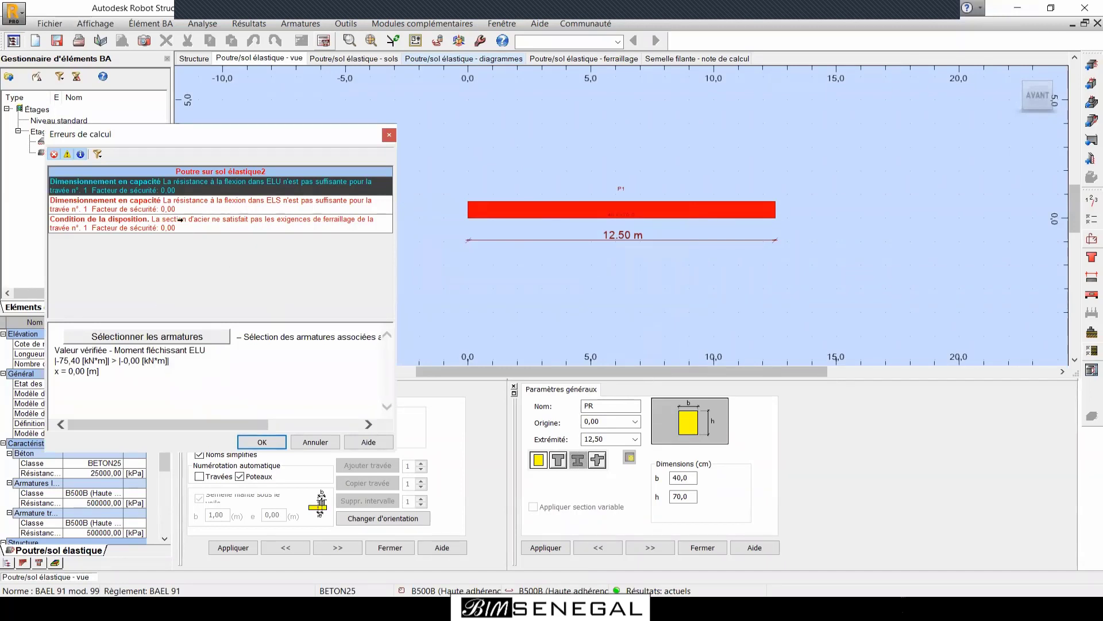
click(261, 441)
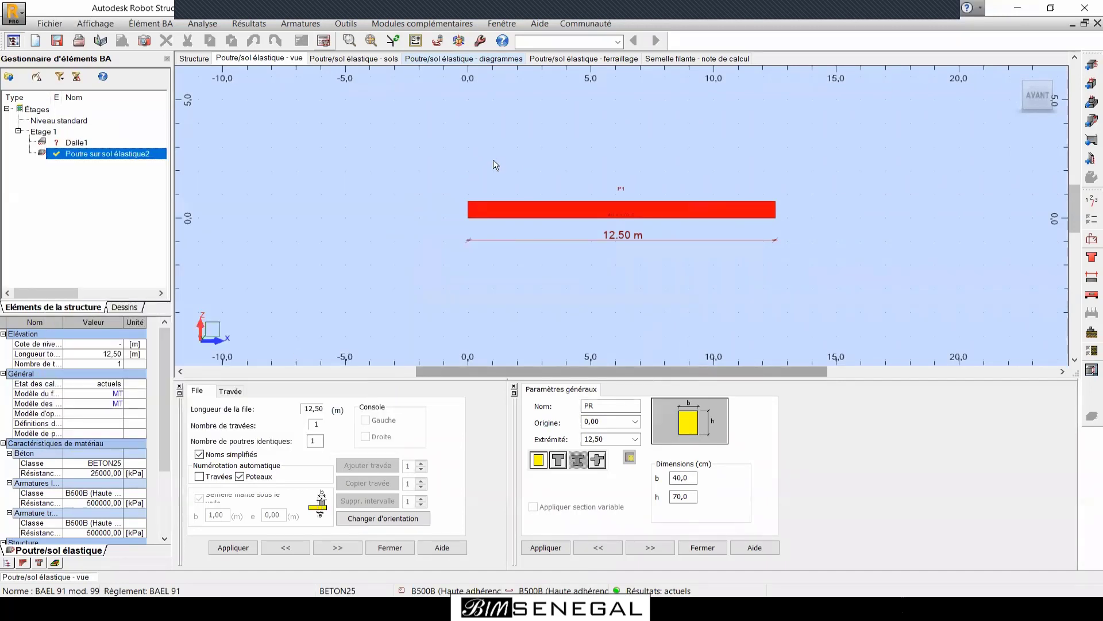
Examine the beam's reinforcement cage in 3D, checking the longitudinal bars and stirrups along its whole length.
click(563, 60)
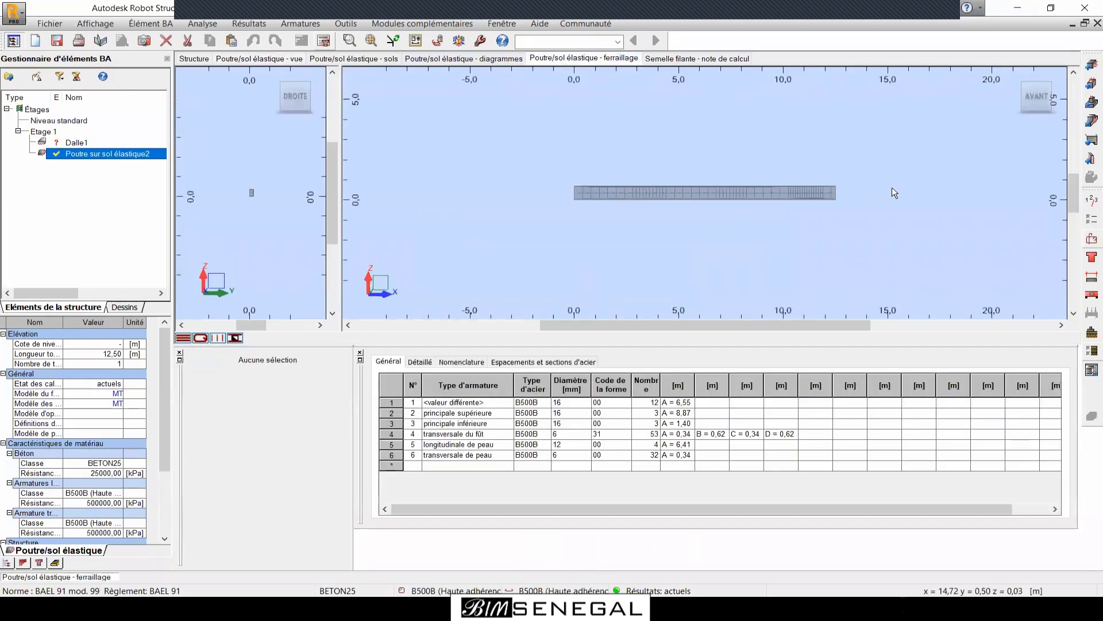
scroll(894, 189, up, 2)
click(1014, 75)
drag(901, 173, 845, 227)
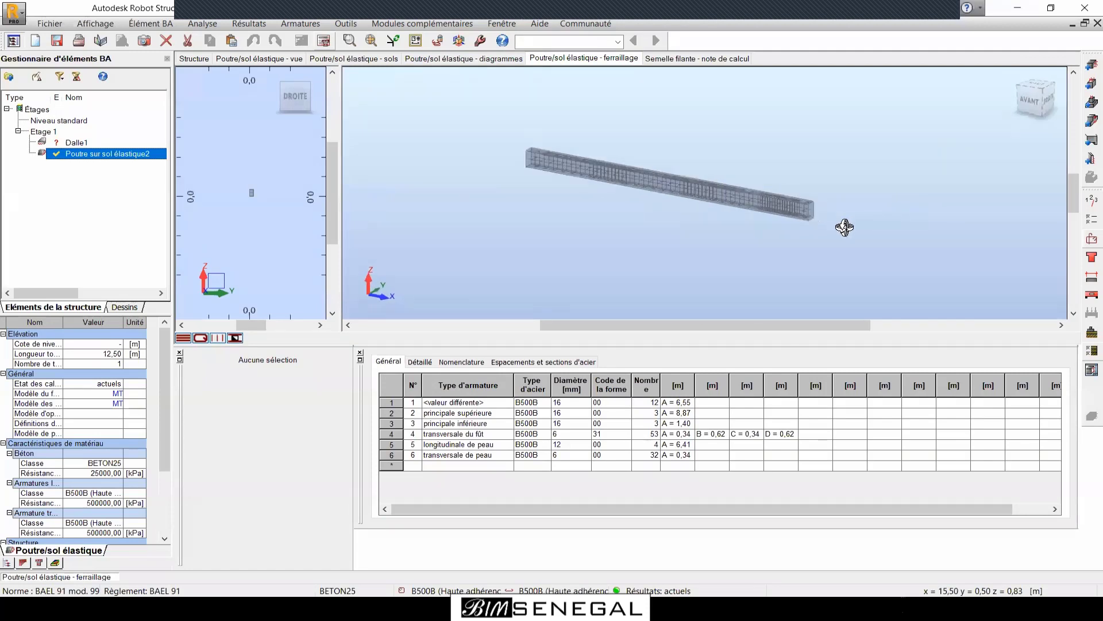
scroll(844, 227, up, 3)
scroll(833, 202, down, 2)
scroll(887, 204, down, 1)
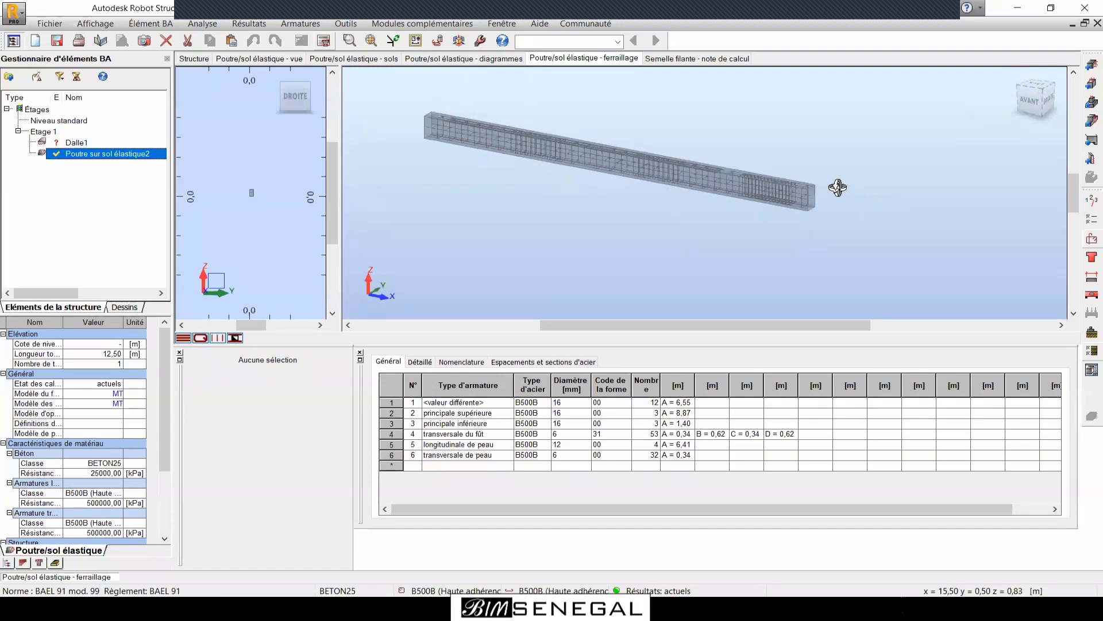
scroll(838, 187, up, 1)
scroll(714, 222, up, 1)
scroll(765, 113, up, 1)
scroll(765, 113, up, 1)
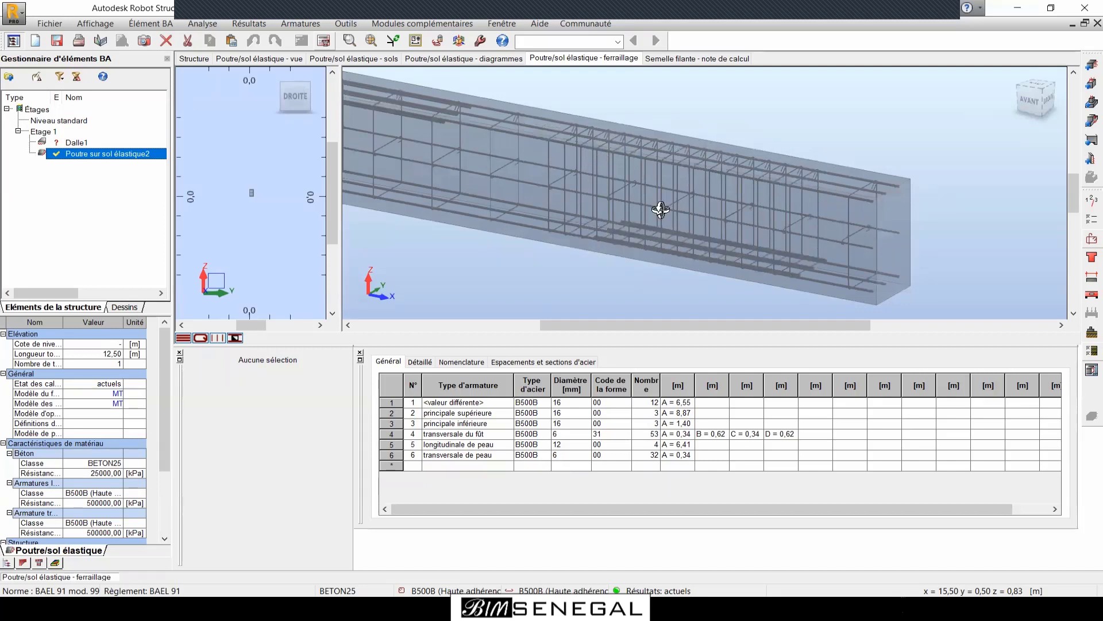
scroll(847, 184, down, 1)
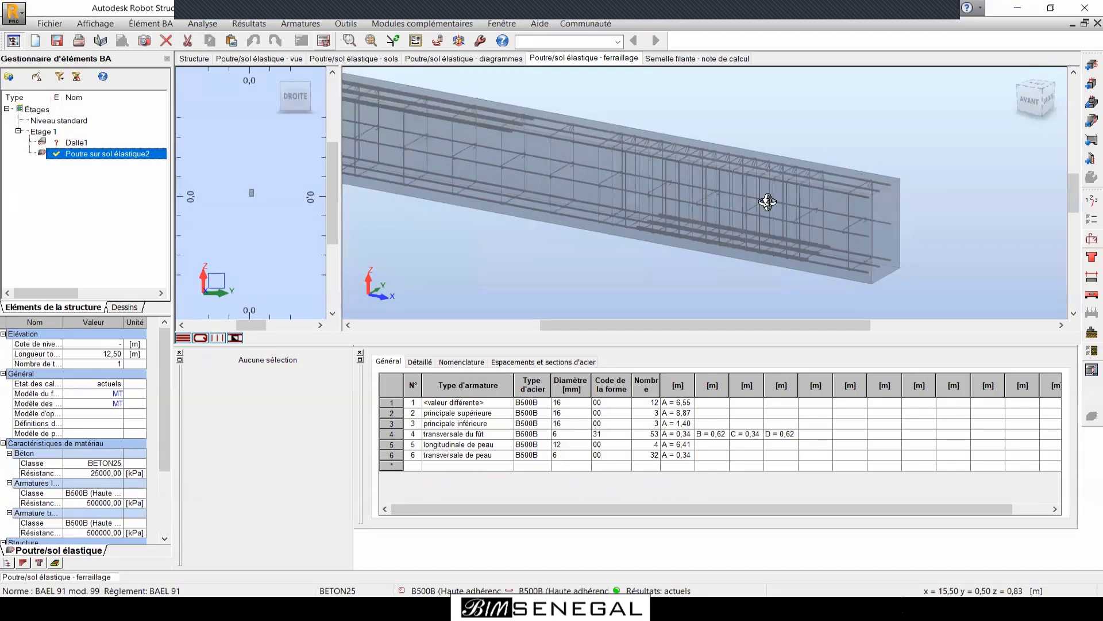
scroll(909, 204, down, 3)
scroll(719, 153, up, 3)
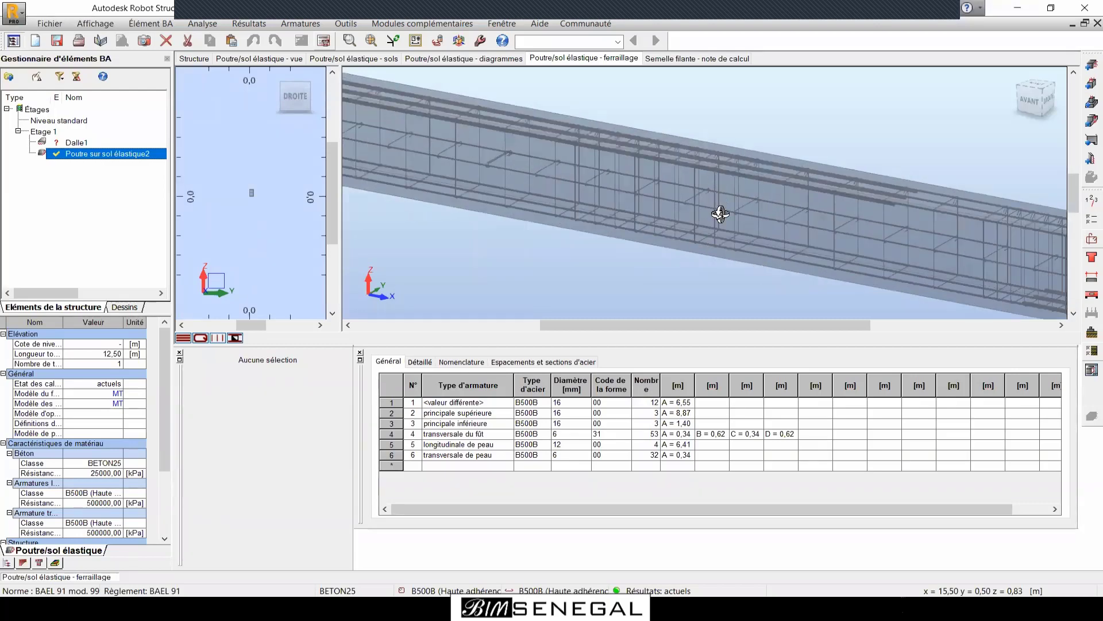
scroll(719, 210, down, 4)
scroll(726, 227, down, 2)
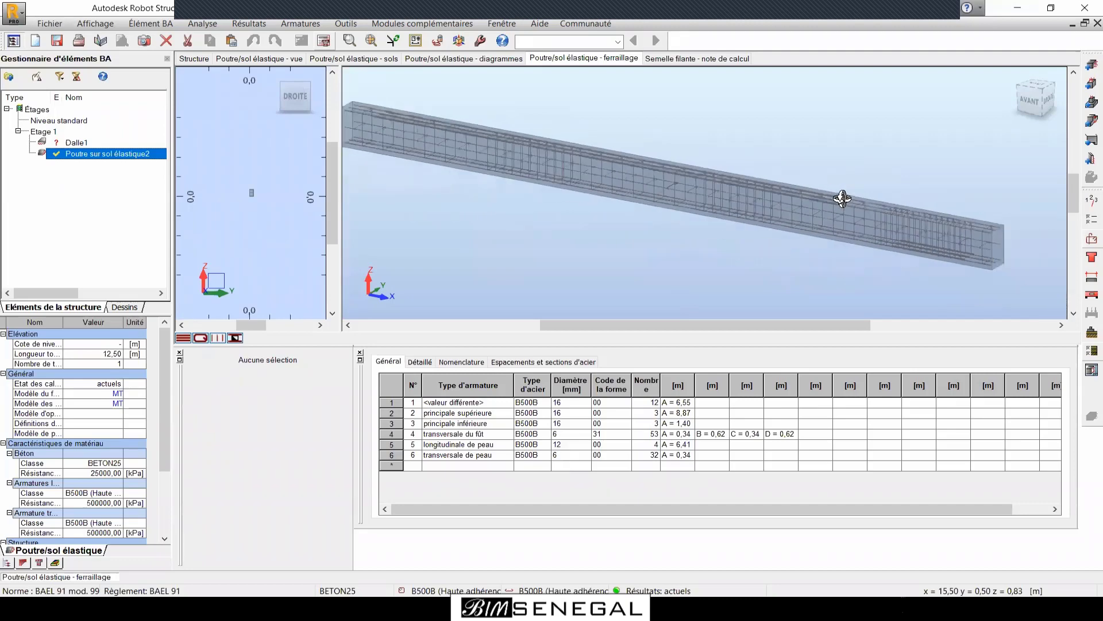
scroll(591, 128, down, 2)
scroll(587, 131, up, 5)
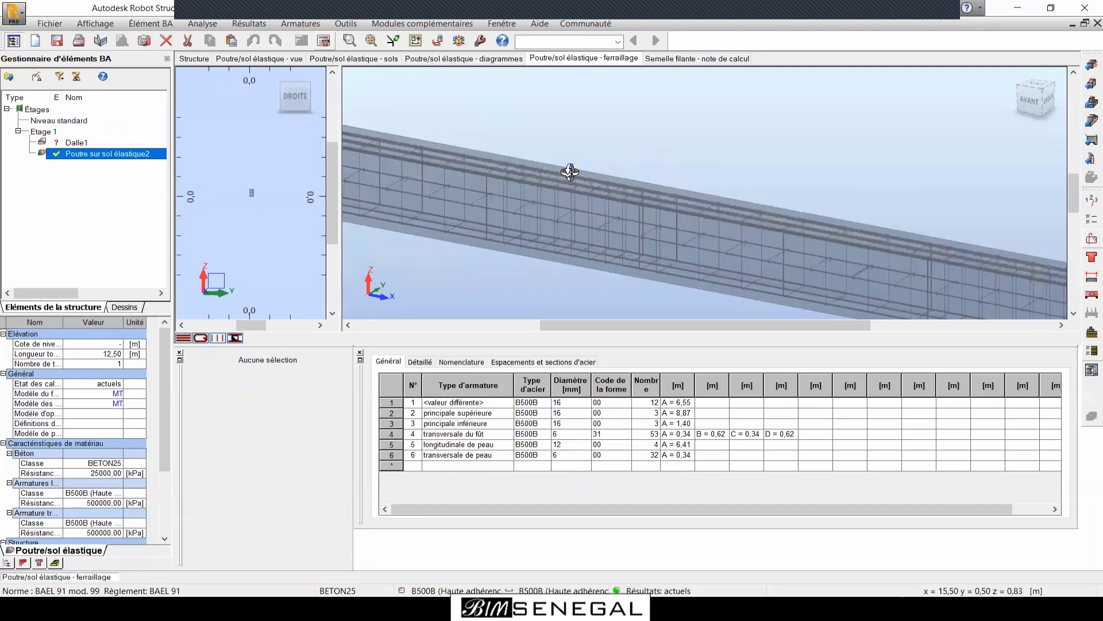
scroll(885, 221, down, 2)
scroll(520, 167, up, 3)
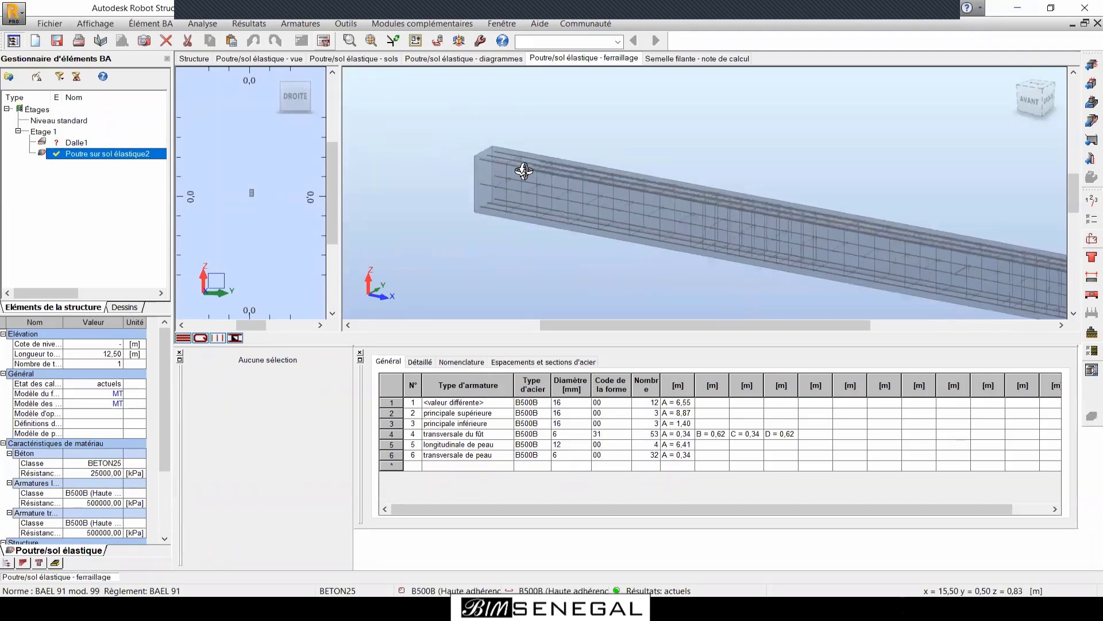
scroll(438, 145, down, 3)
scroll(656, 142, down, 2)
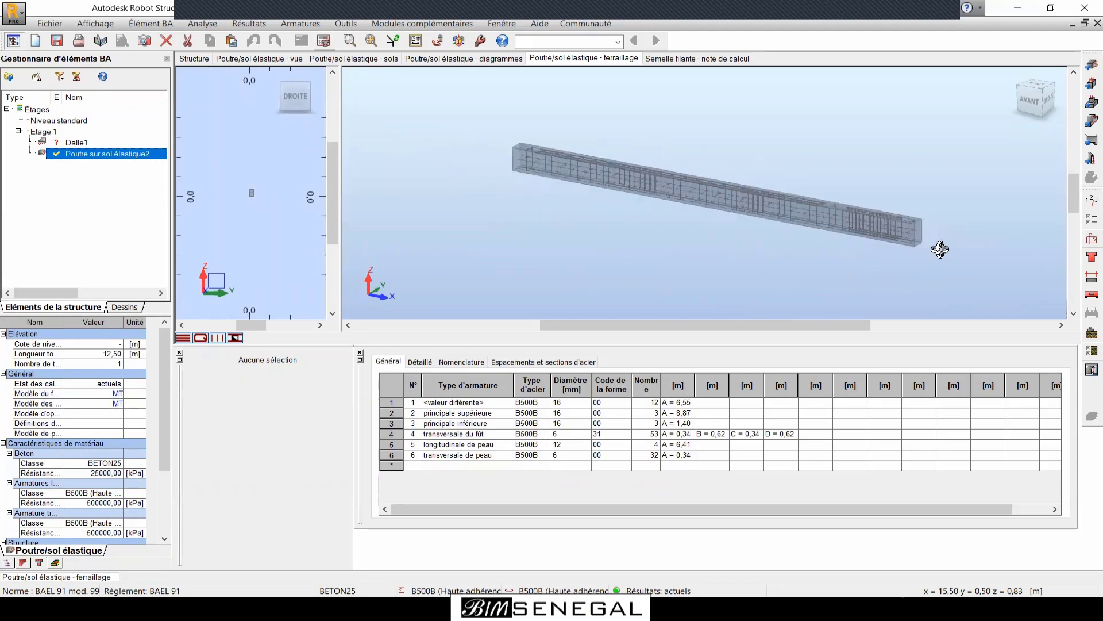
Dismiss the Windows licence notice and examine the reinforcement cage in cross-section and from the rear in 3D.
drag(940, 248, 891, 238)
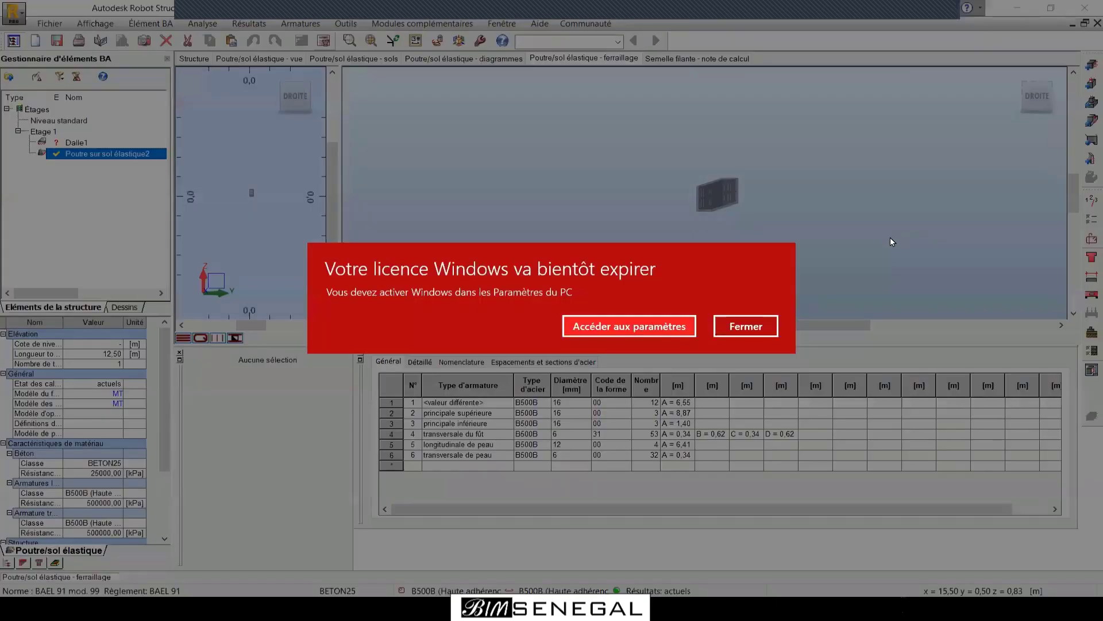
click(770, 326)
drag(732, 205, 961, 153)
click(1036, 95)
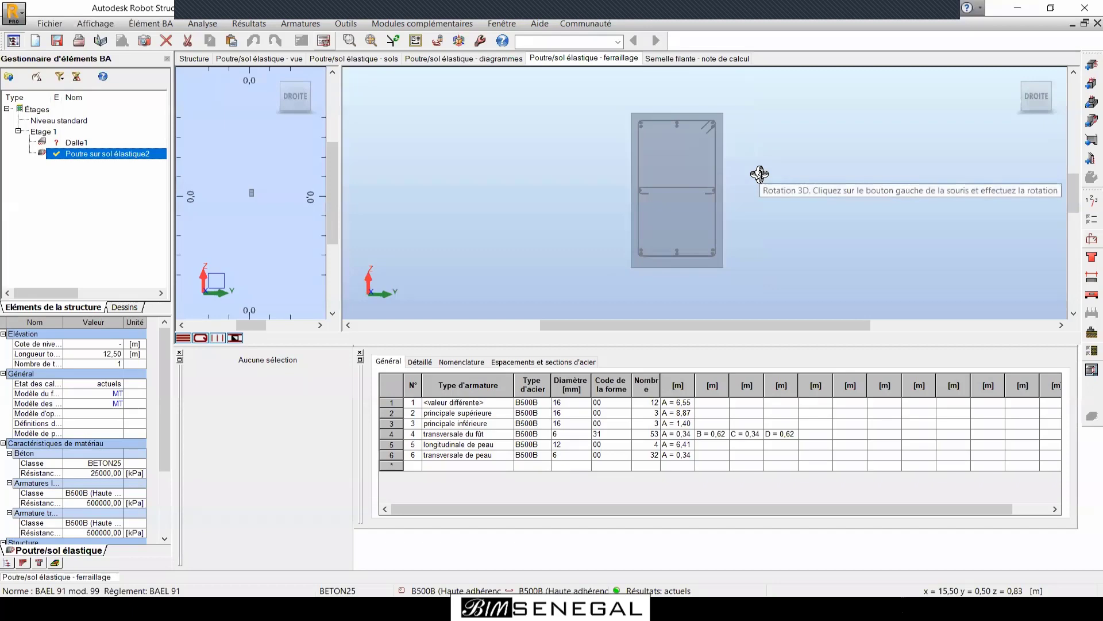
drag(830, 163, 750, 205)
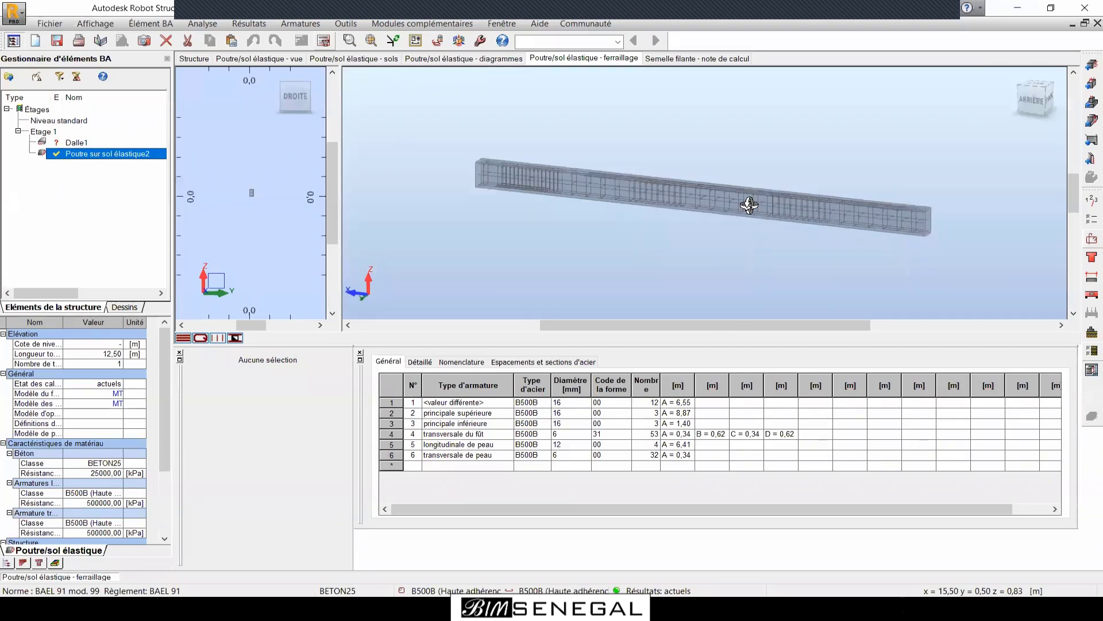
drag(749, 205, 750, 205)
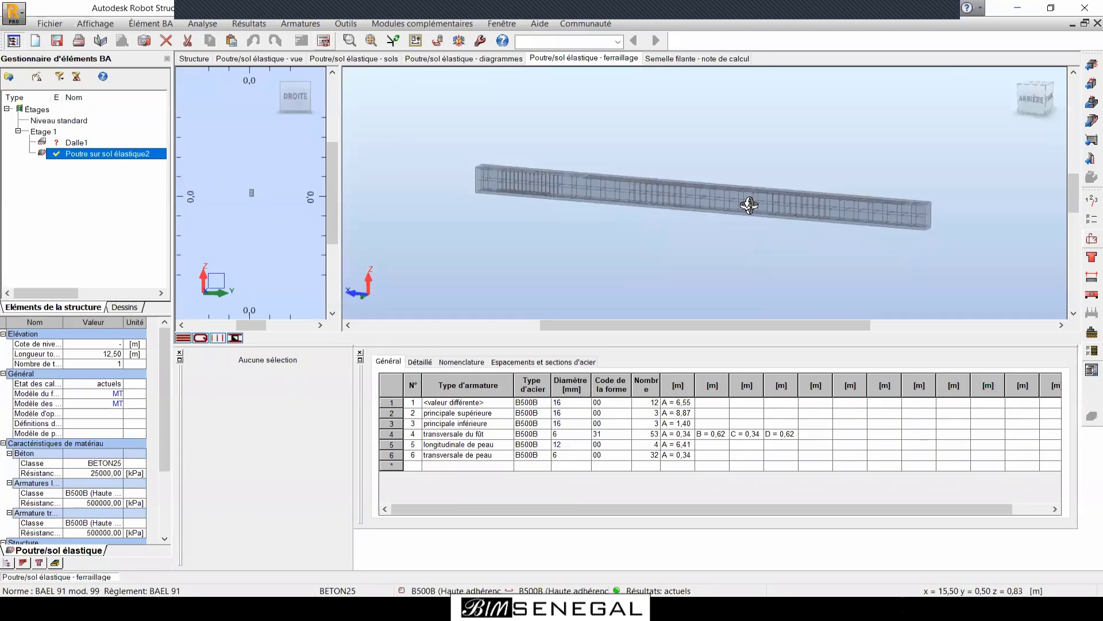
drag(966, 198, 894, 201)
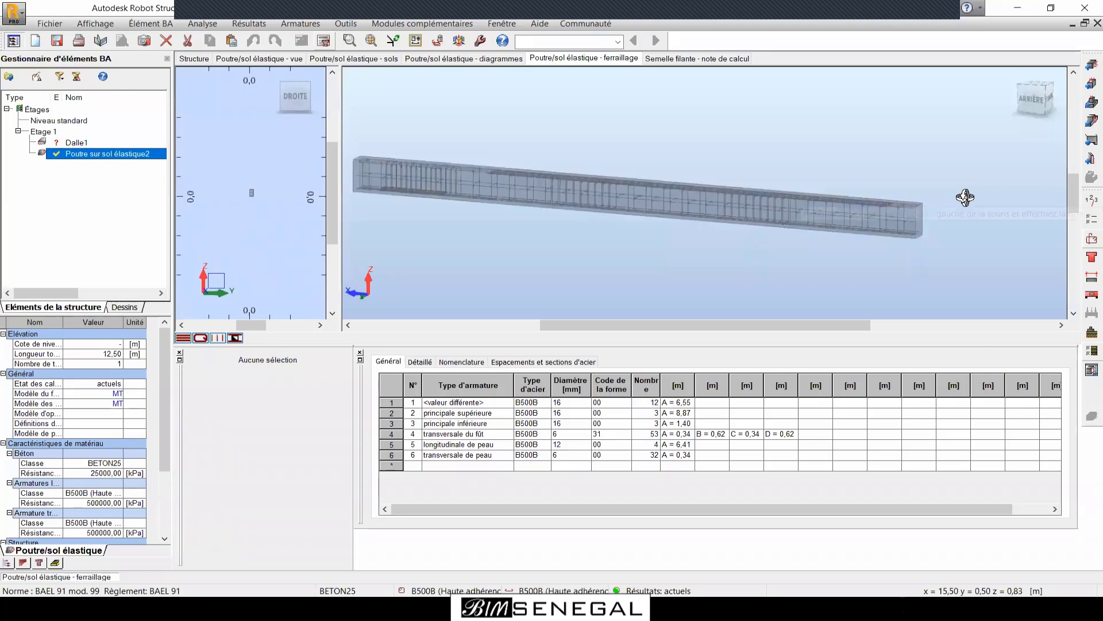
Generate the execution drawing of the 40x70 elastic-soil beam and display its drawing sheet.
click(1091, 369)
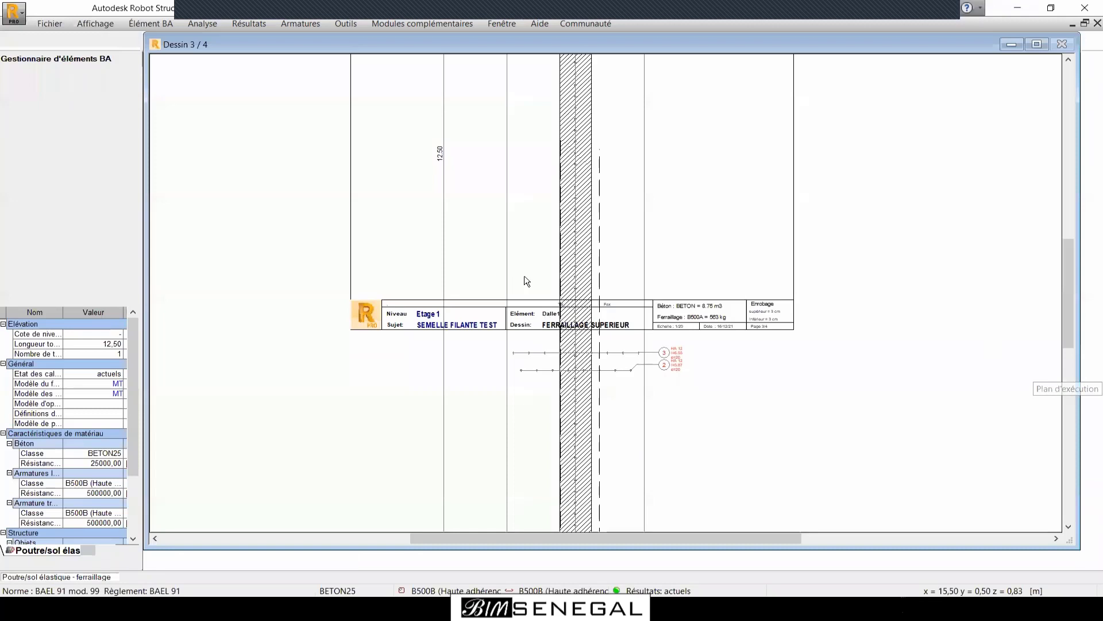
scroll(563, 292, up, 2)
click(1086, 88)
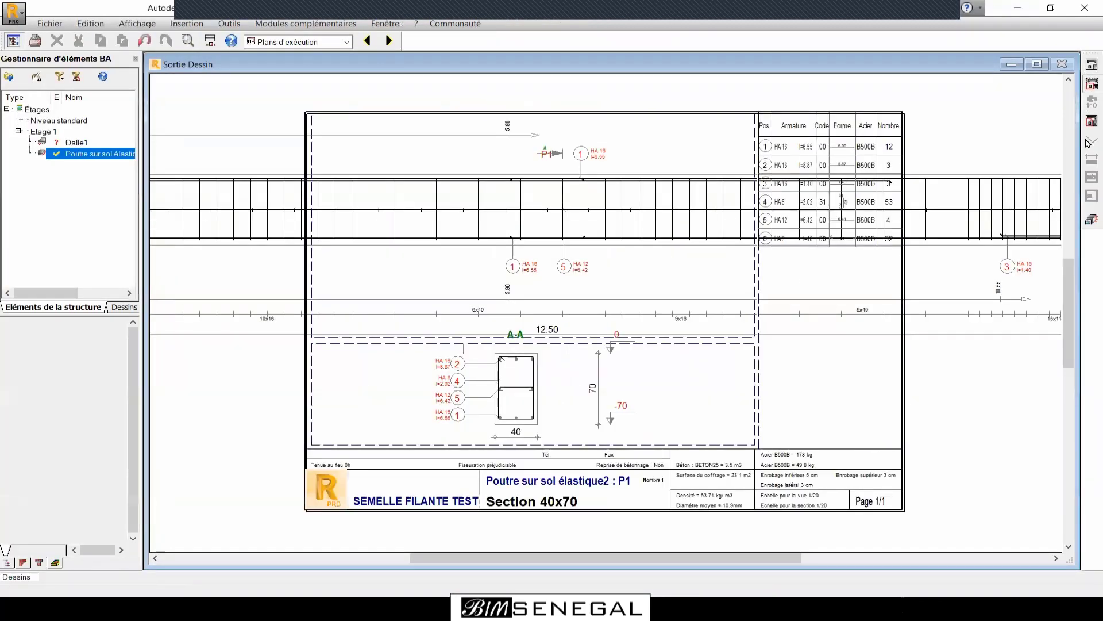
Select the beam elevation view on the drawing sheet and set its custom scale to 1:125.
click(1087, 143)
click(702, 290)
click(566, 342)
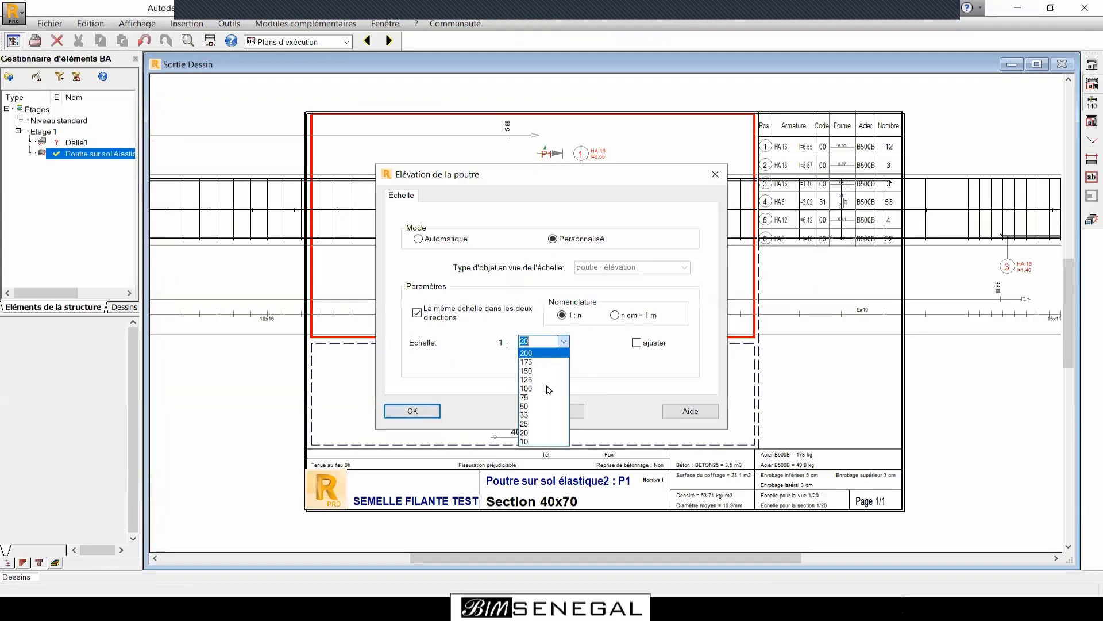
click(540, 382)
click(415, 410)
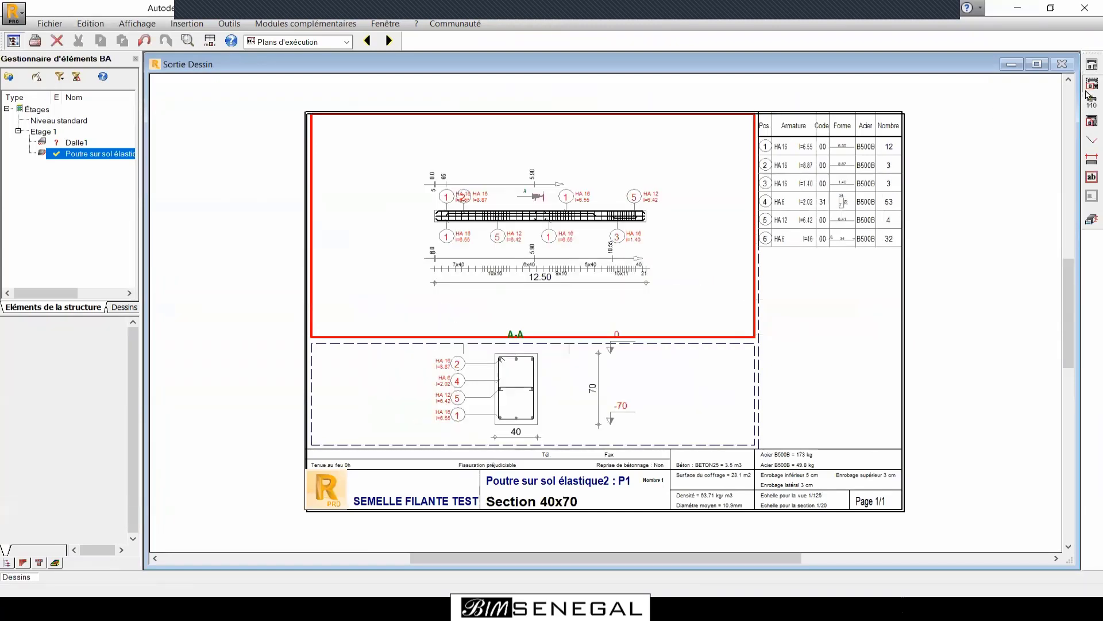
Try the beam elevation view at scales of 1:100 and 1:60.
click(1089, 100)
double_click(524, 341)
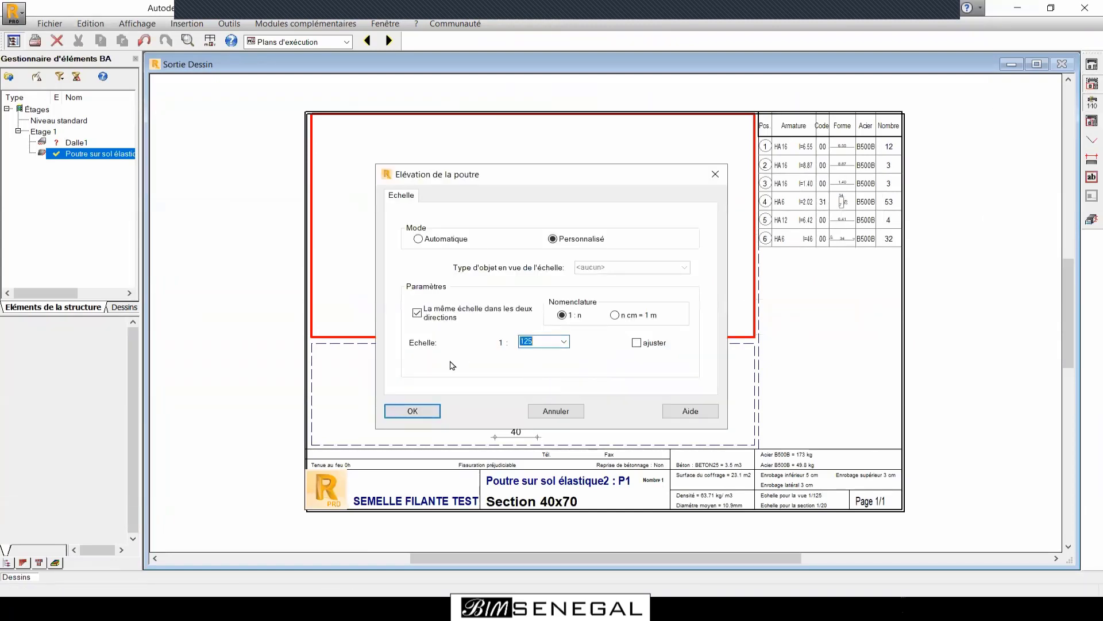
text(100)
key(Return)
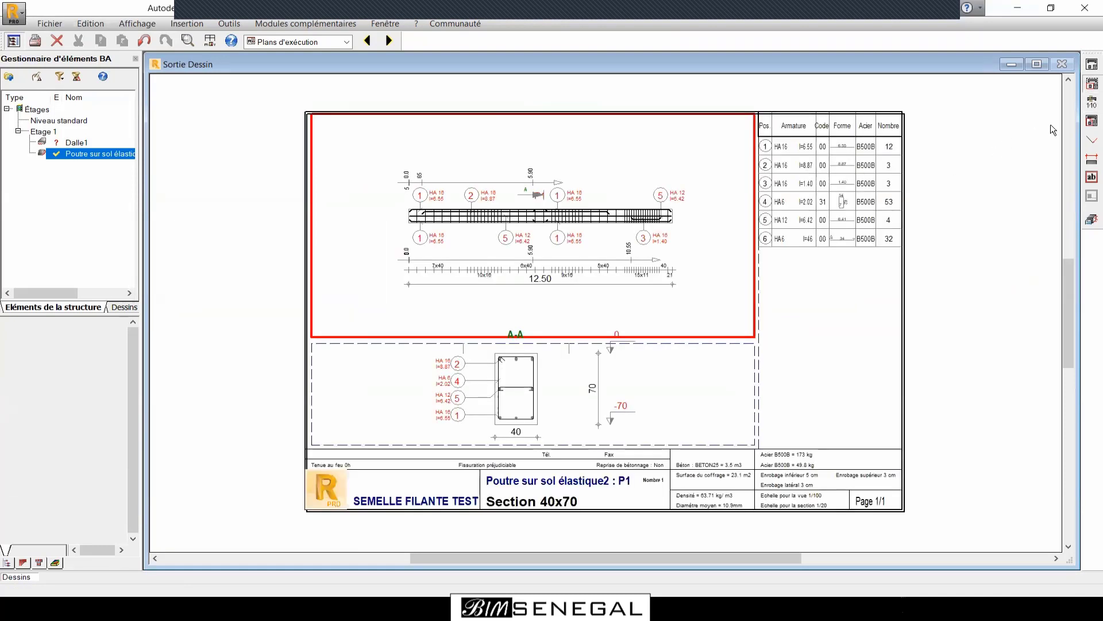
click(1092, 102)
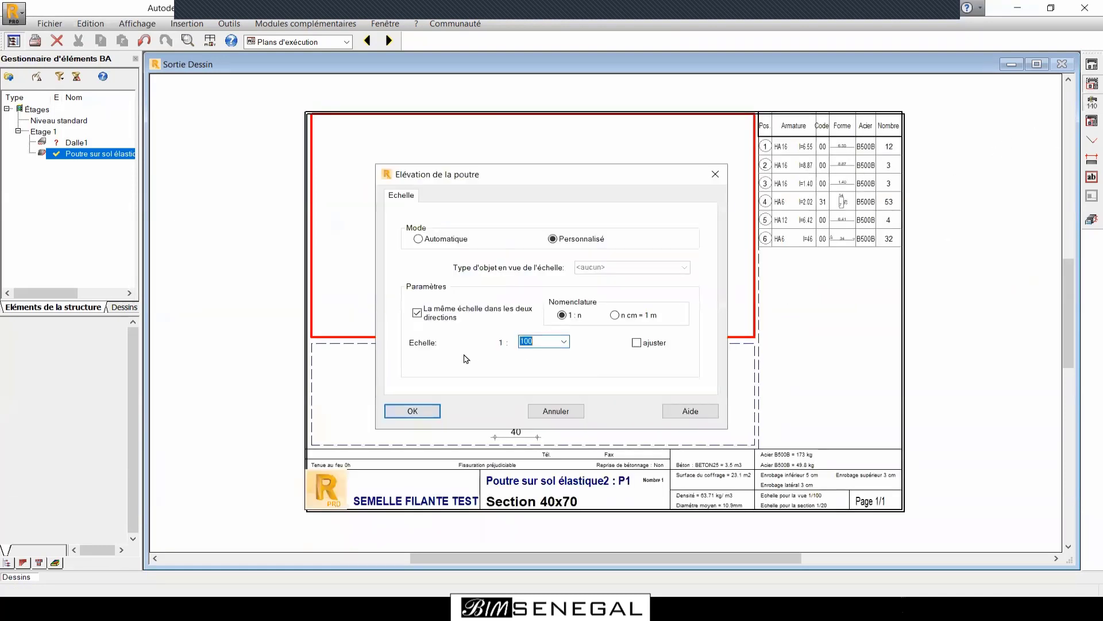
key(Return)
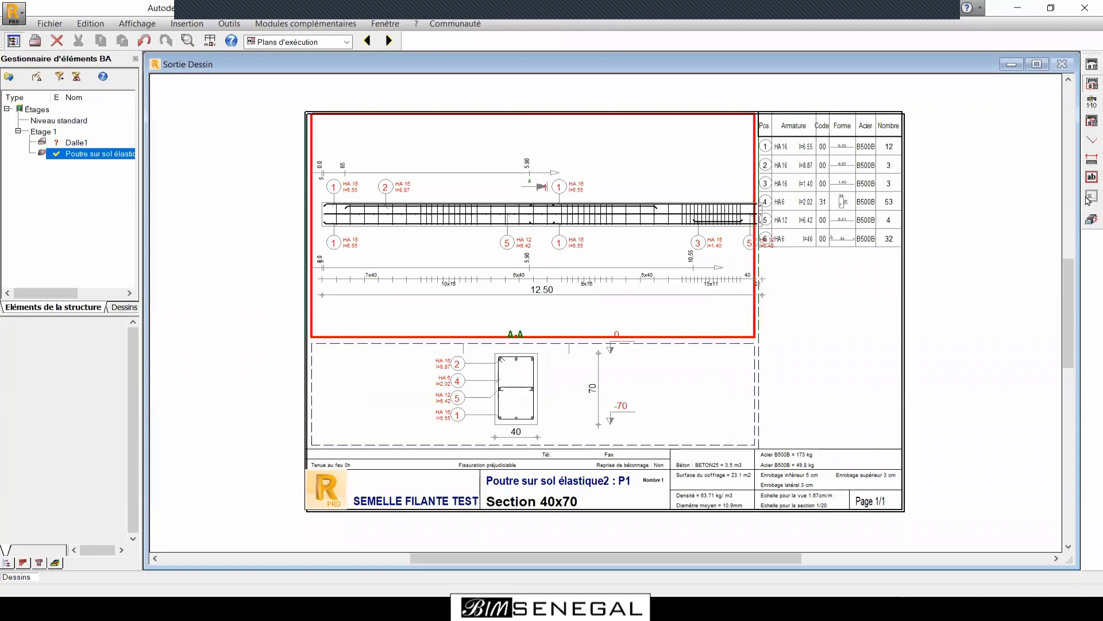
Set the beam elevation view's scale to 1:70.
click(1092, 104)
drag(546, 341, 510, 345)
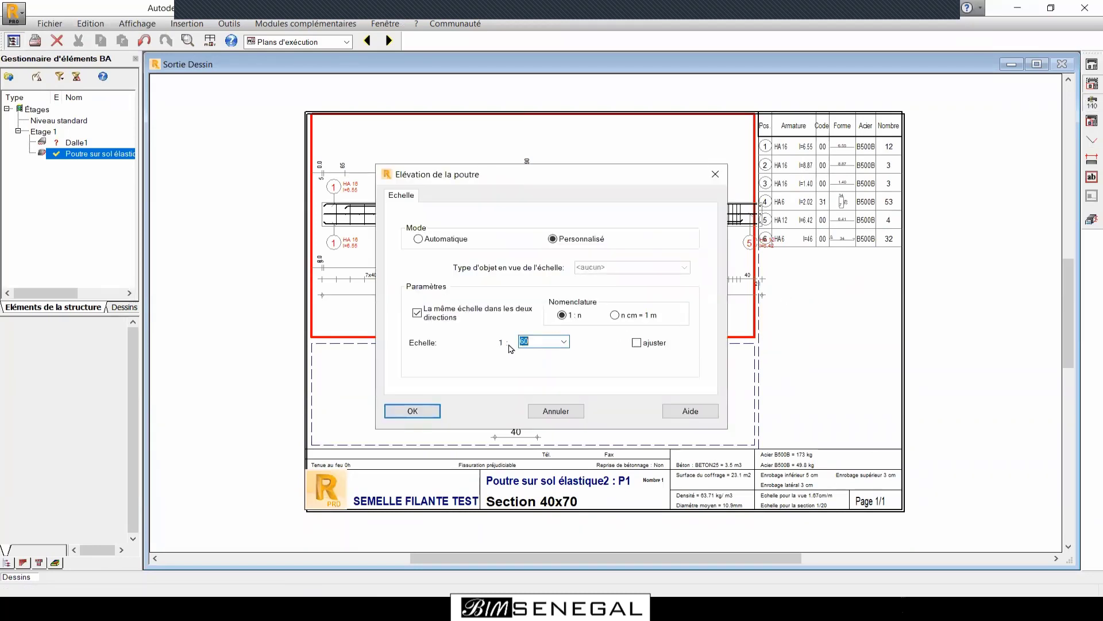
text(70)
key(Return)
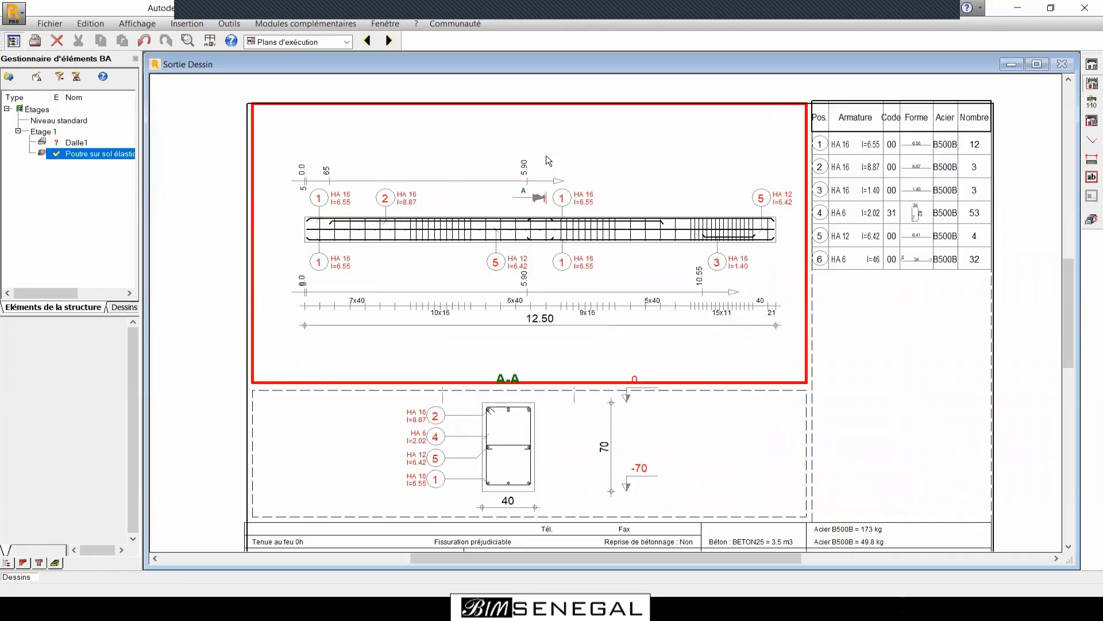
Examine section A-A, the right end of the beam elevation and the adjoining bar schedule on the sheet.
scroll(569, 460, down, 1)
scroll(578, 491, up, 3)
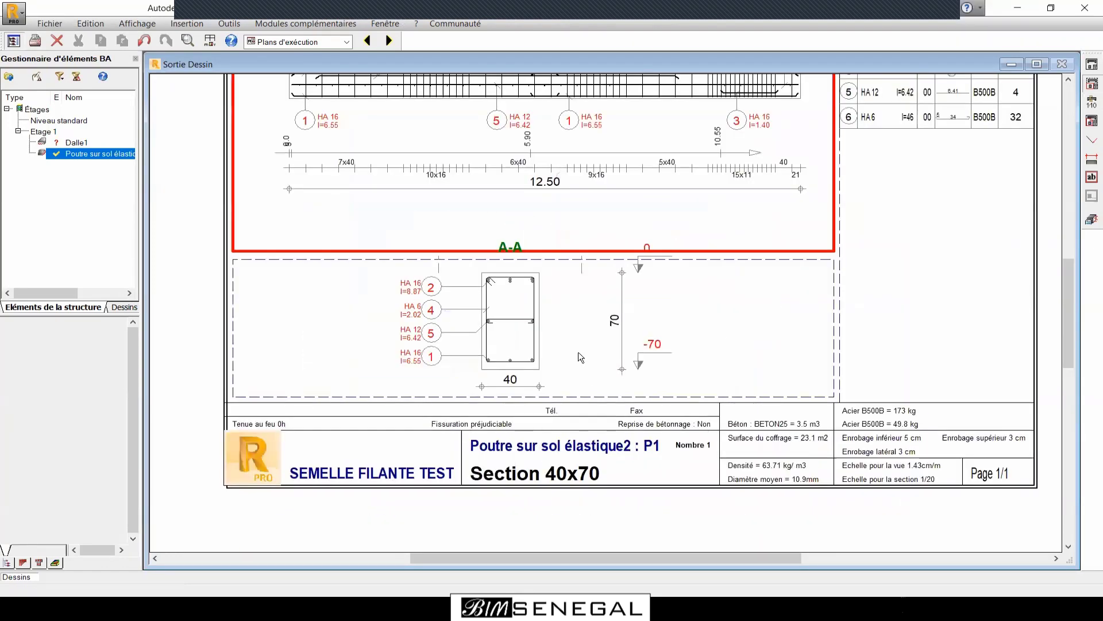
scroll(581, 356, down, 2)
scroll(578, 372, up, 3)
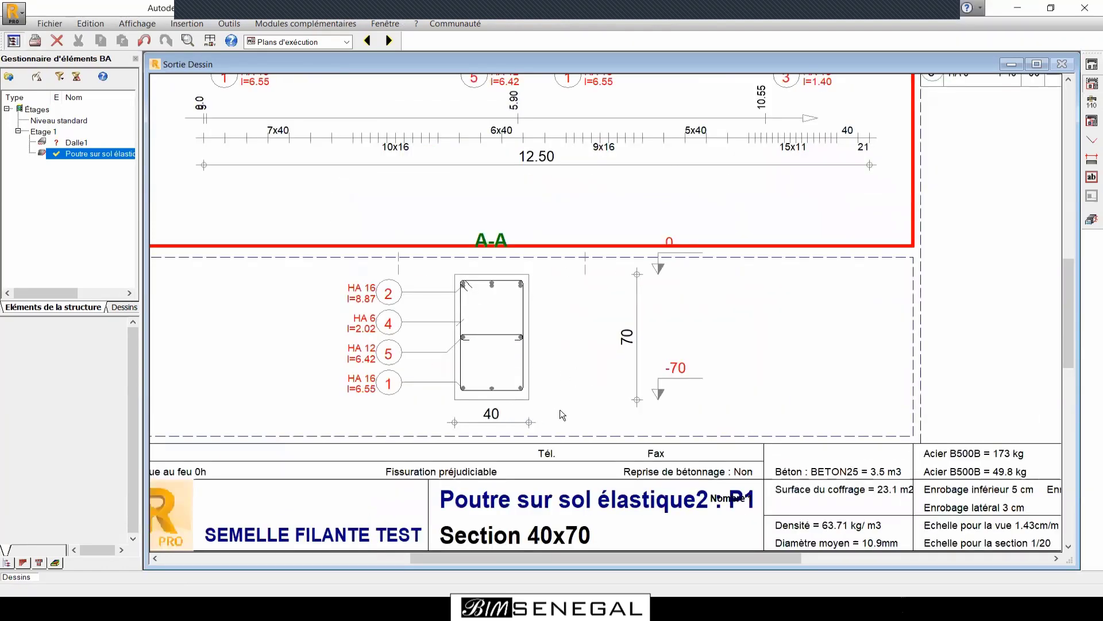
scroll(680, 143, down, 1)
scroll(811, 179, up, 1)
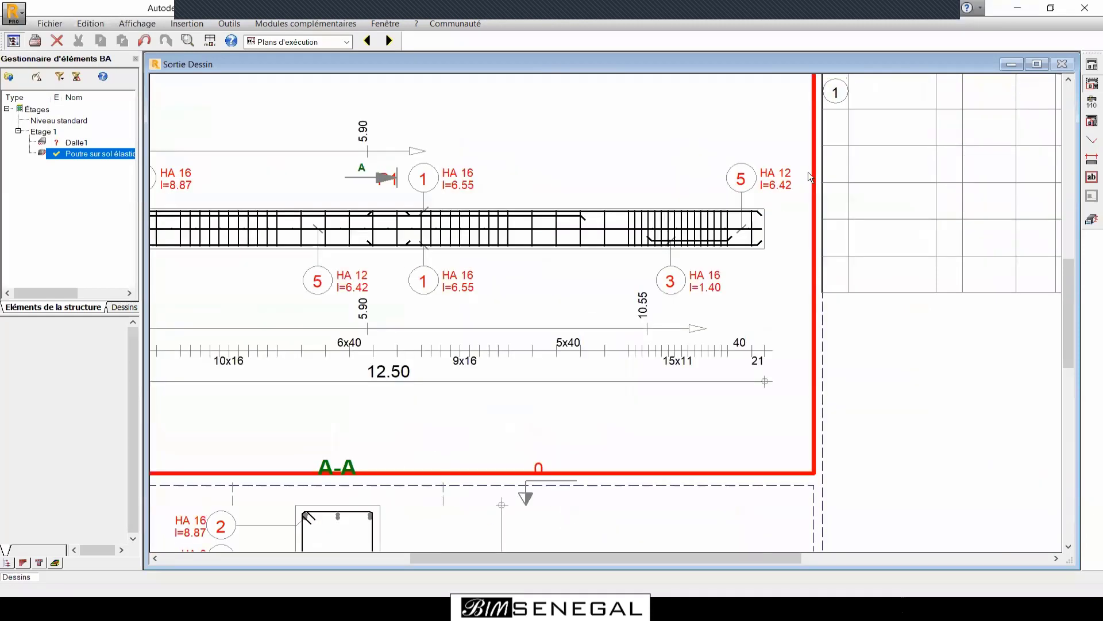
scroll(737, 218, up, 1)
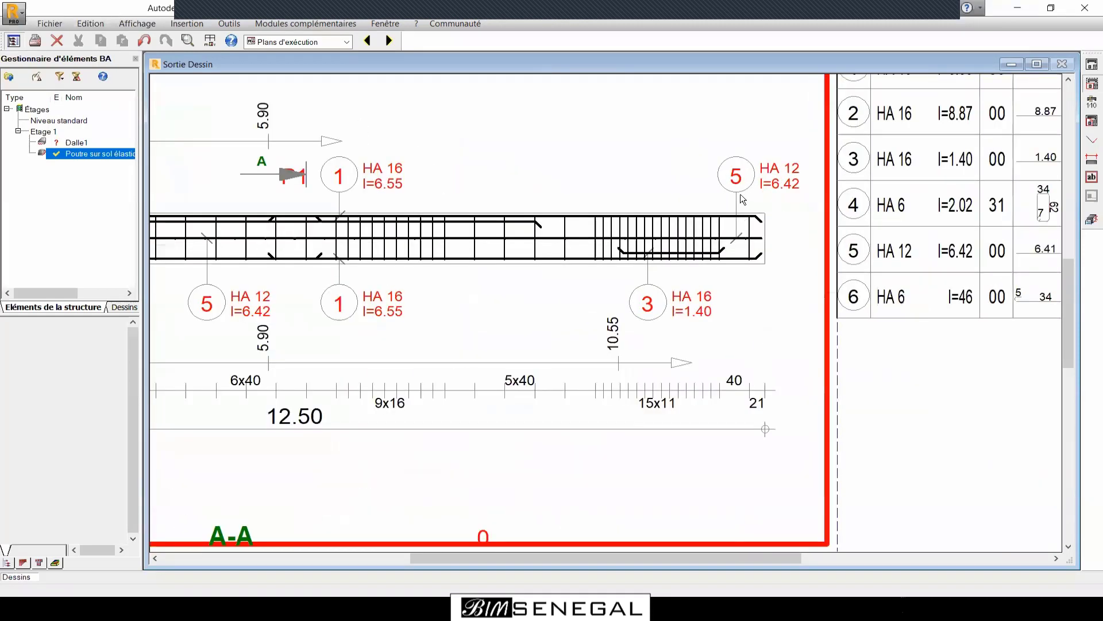
scroll(736, 218, up, 1)
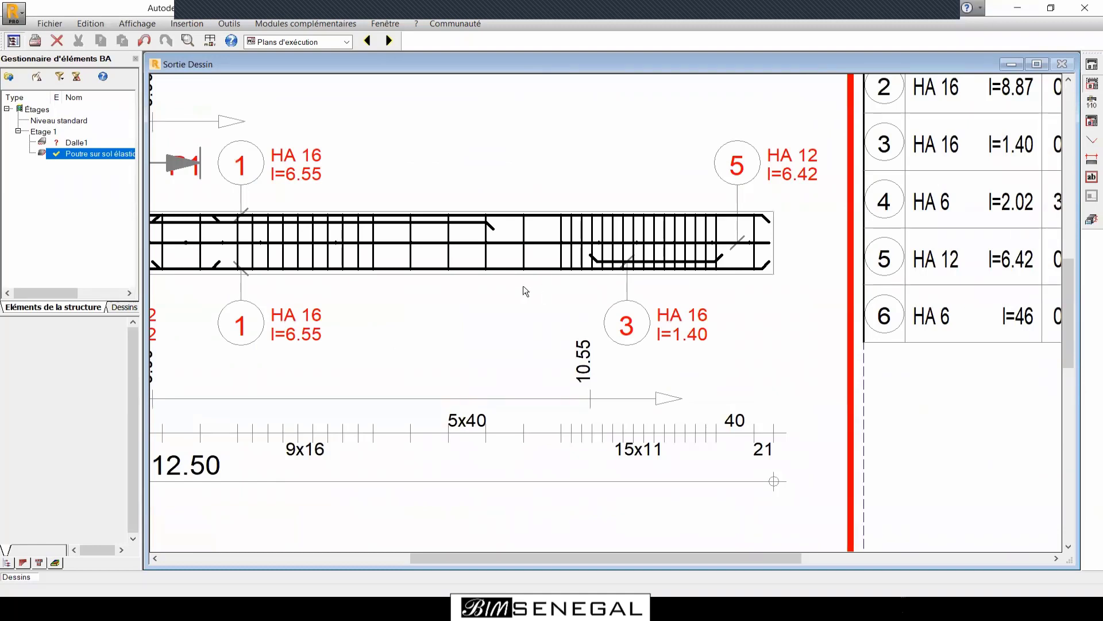
scroll(524, 286, down, 3)
scroll(776, 229, up, 1)
scroll(506, 384, down, 1)
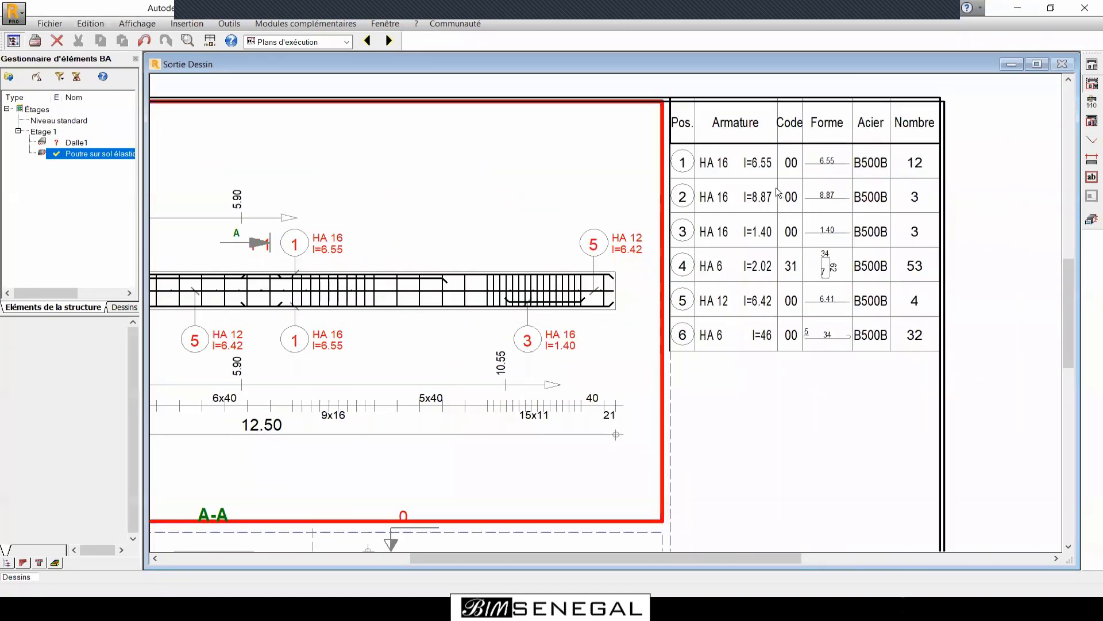
scroll(670, 274, up, 1)
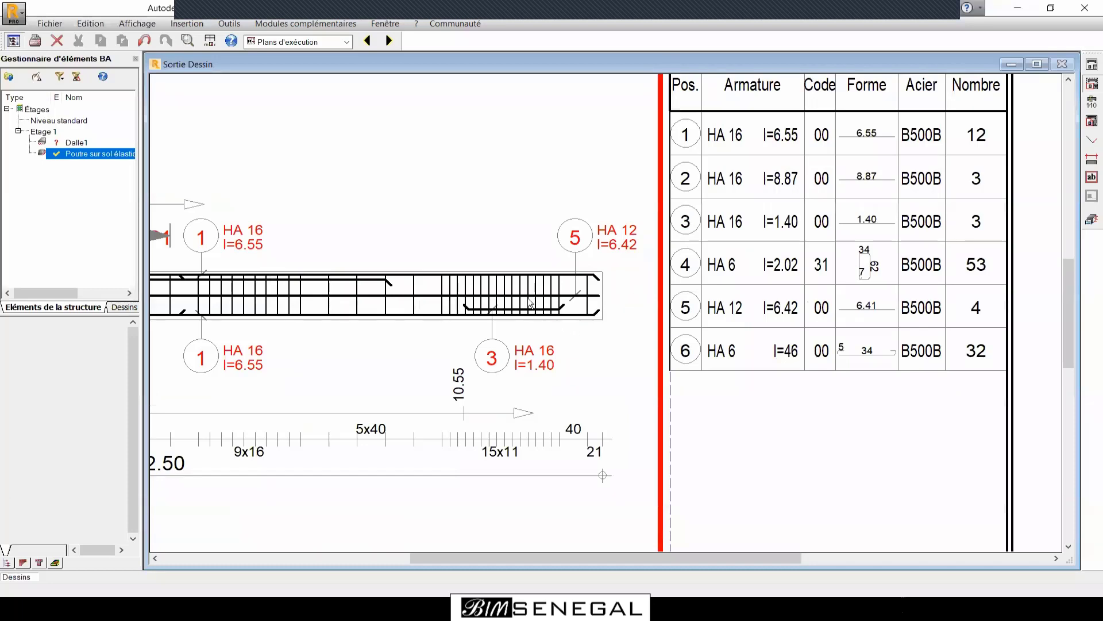
Examine the bar marks, lap positions and stirrup spacing along the whole beam elevation.
scroll(923, 301, down, 2)
scroll(573, 298, down, 2)
scroll(541, 291, up, 2)
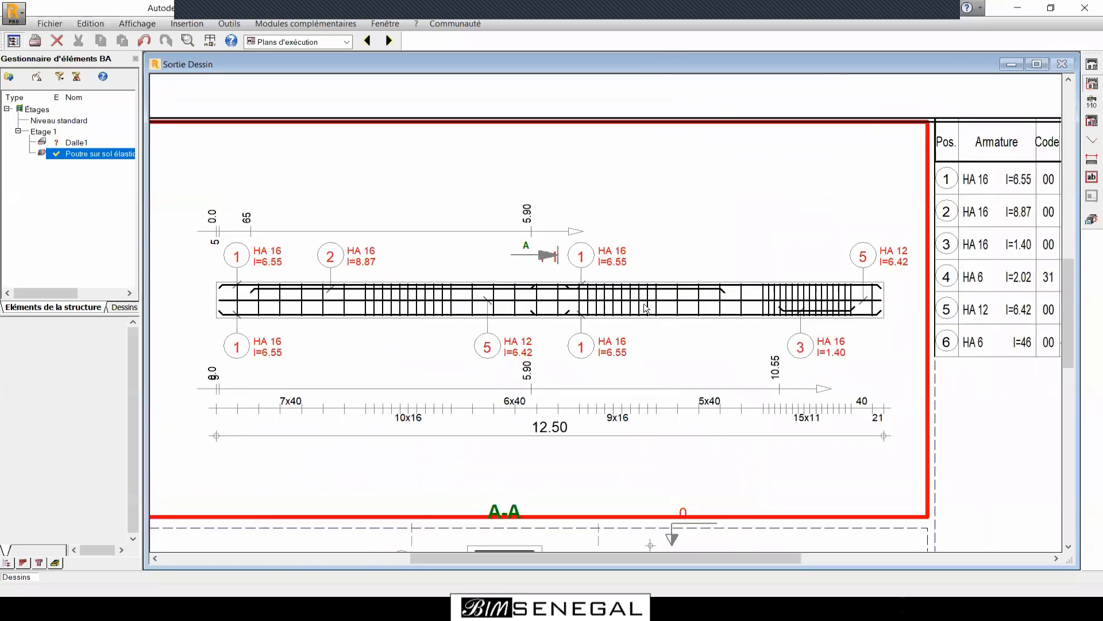
scroll(646, 308, up, 2)
scroll(796, 334, down, 2)
scroll(402, 337, up, 1)
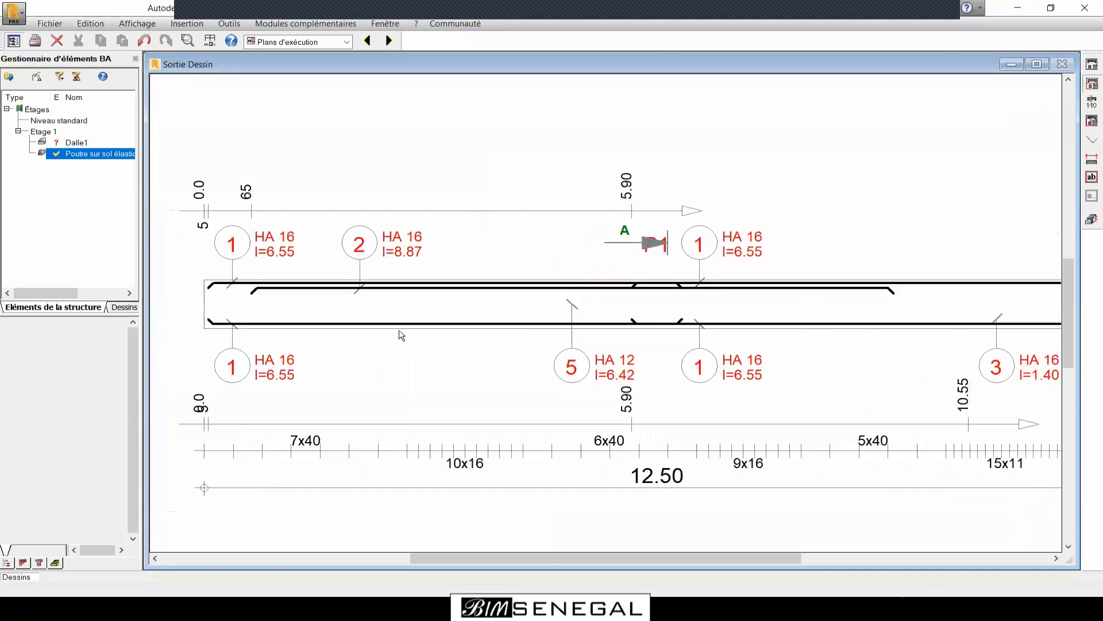
scroll(400, 331, up, 2)
scroll(650, 306, down, 2)
scroll(306, 266, up, 1)
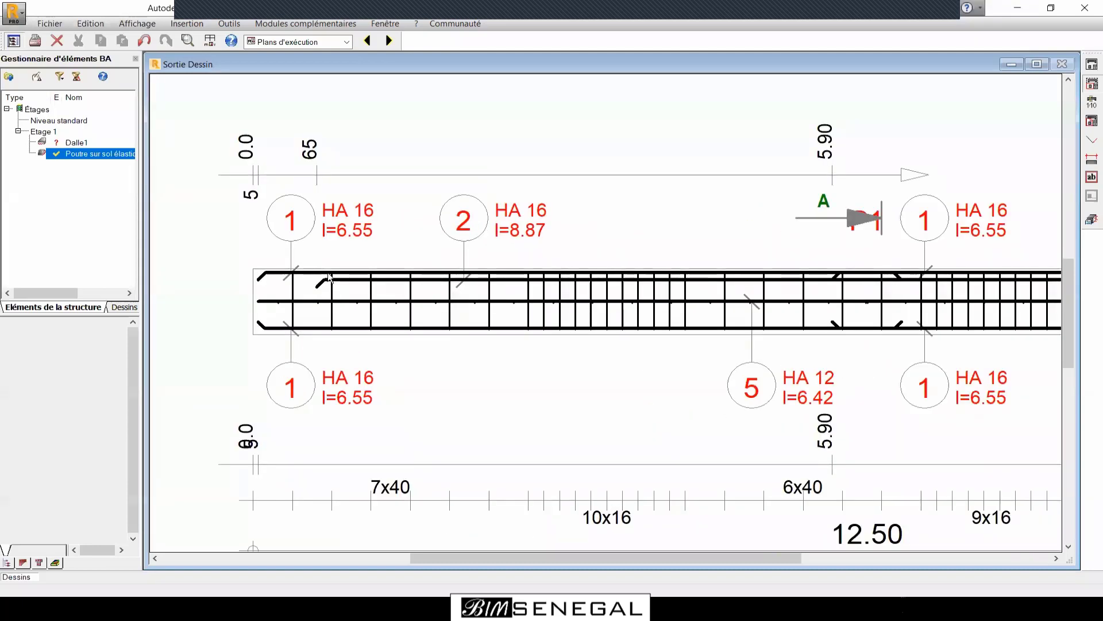
scroll(368, 333, down, 1)
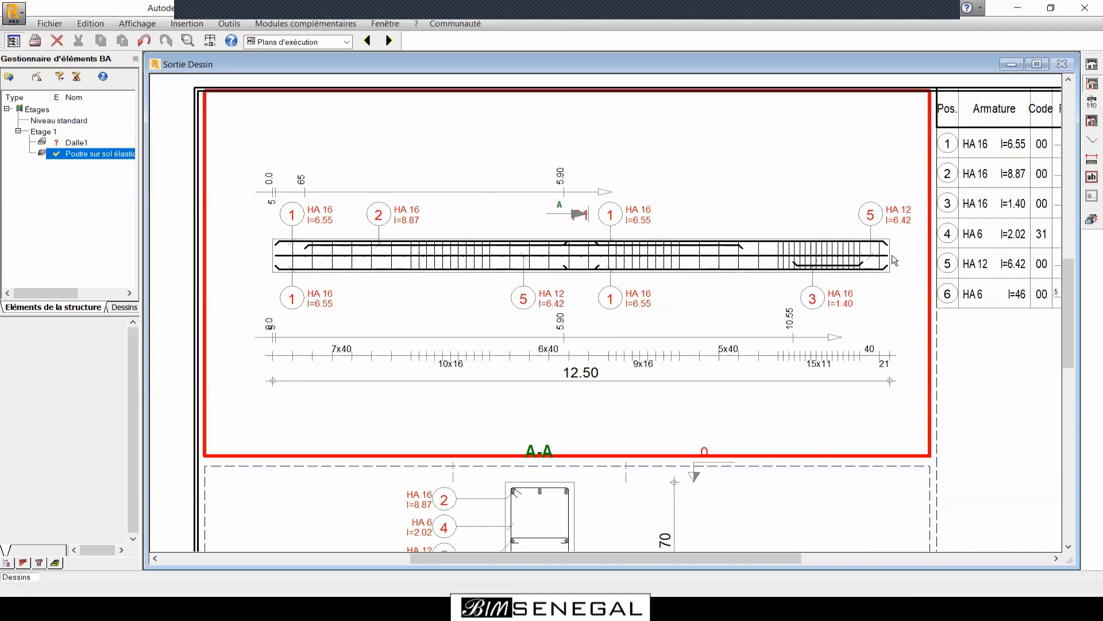
scroll(893, 256, up, 1)
scroll(541, 274, down, 2)
scroll(429, 277, down, 1)
Examine the bar schedule, the title block's material quantities and the complete sheet, and leave the drawing layout.
scroll(906, 210, up, 3)
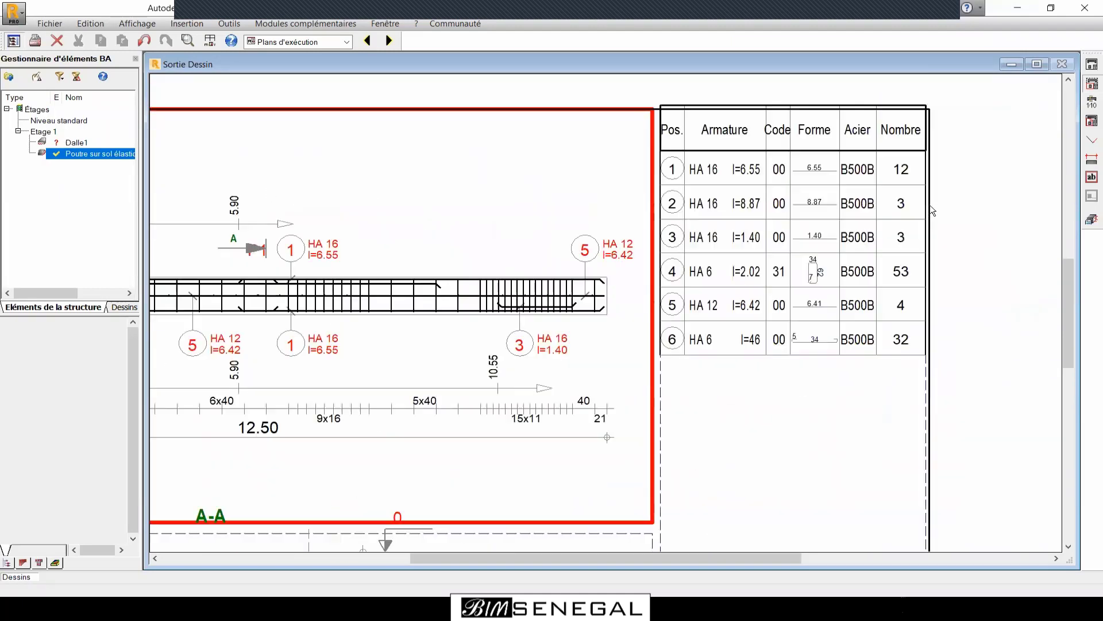
scroll(798, 133, up, 1)
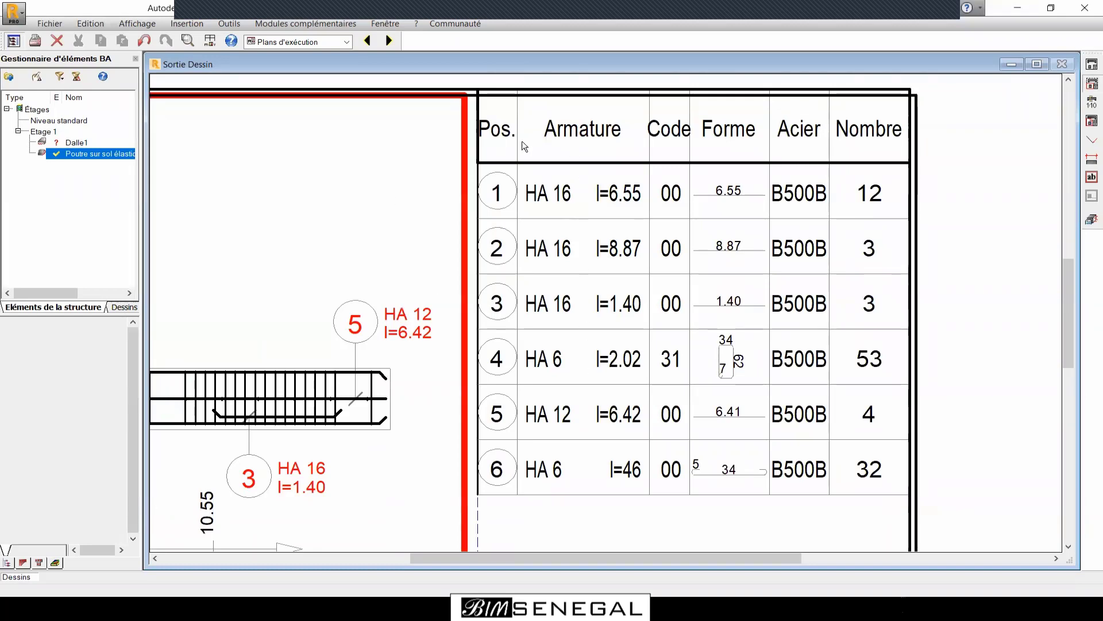
scroll(785, 163, down, 6)
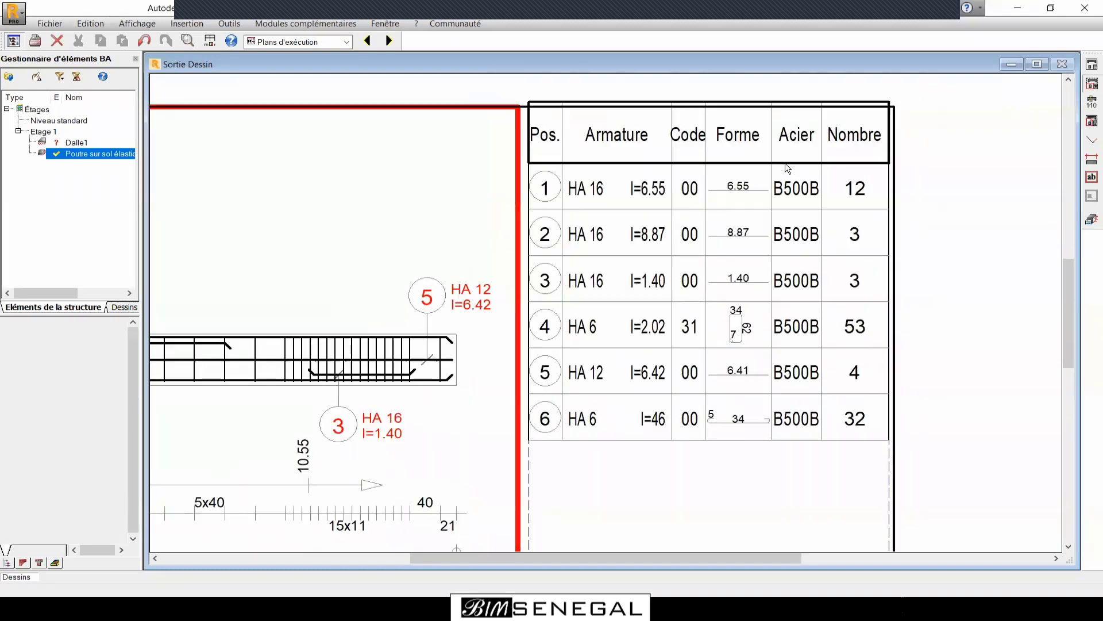
scroll(751, 483, up, 3)
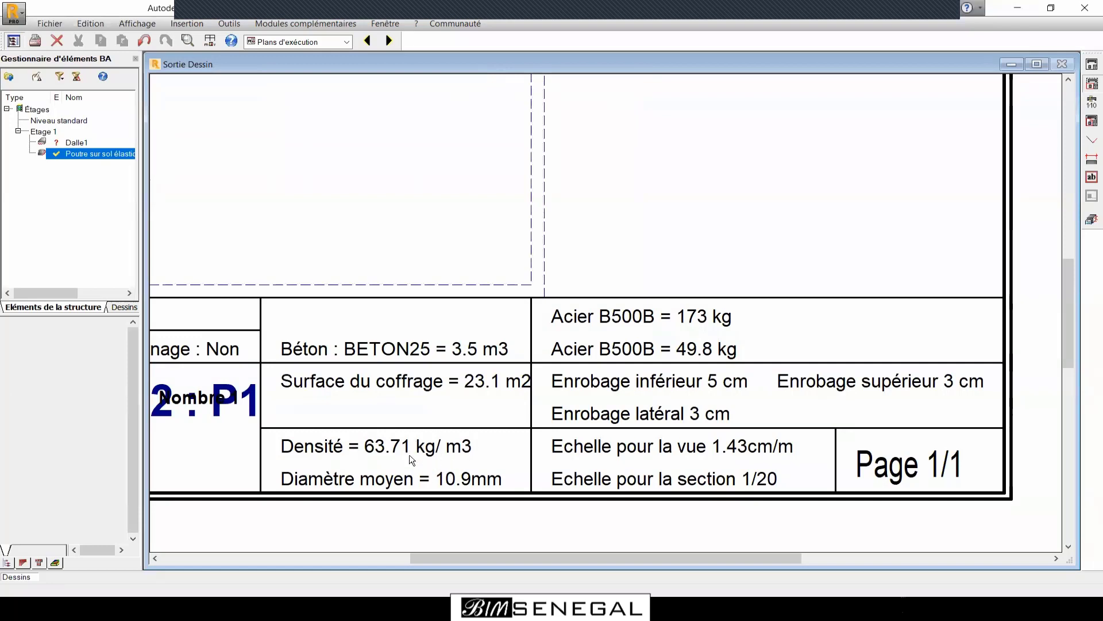
scroll(775, 428, down, 3)
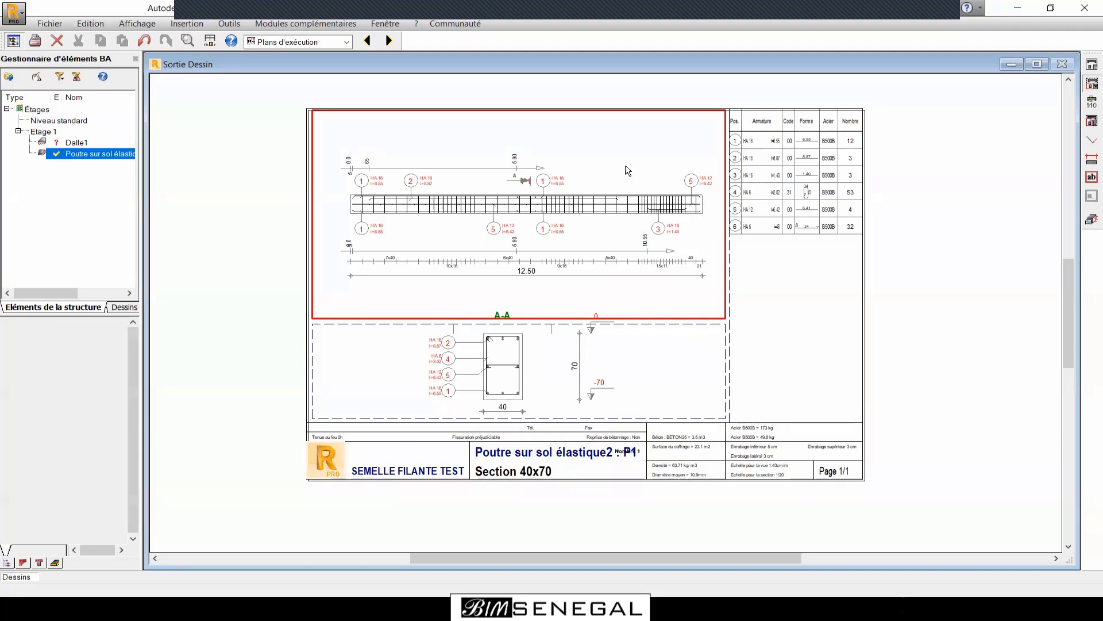
scroll(611, 166, up, 1)
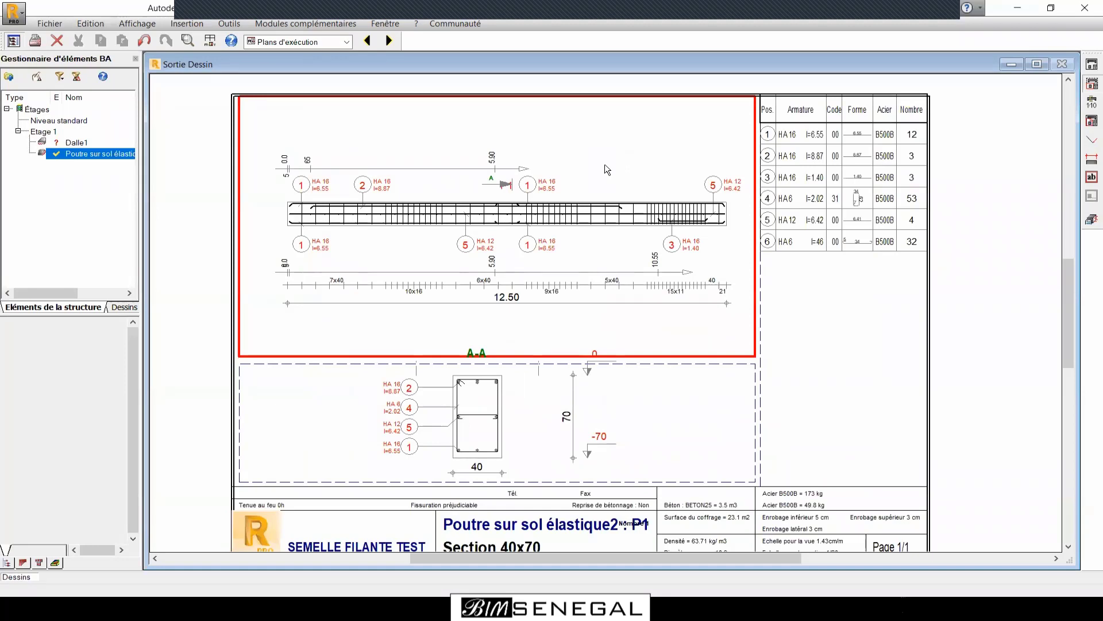
scroll(604, 167, down, 1)
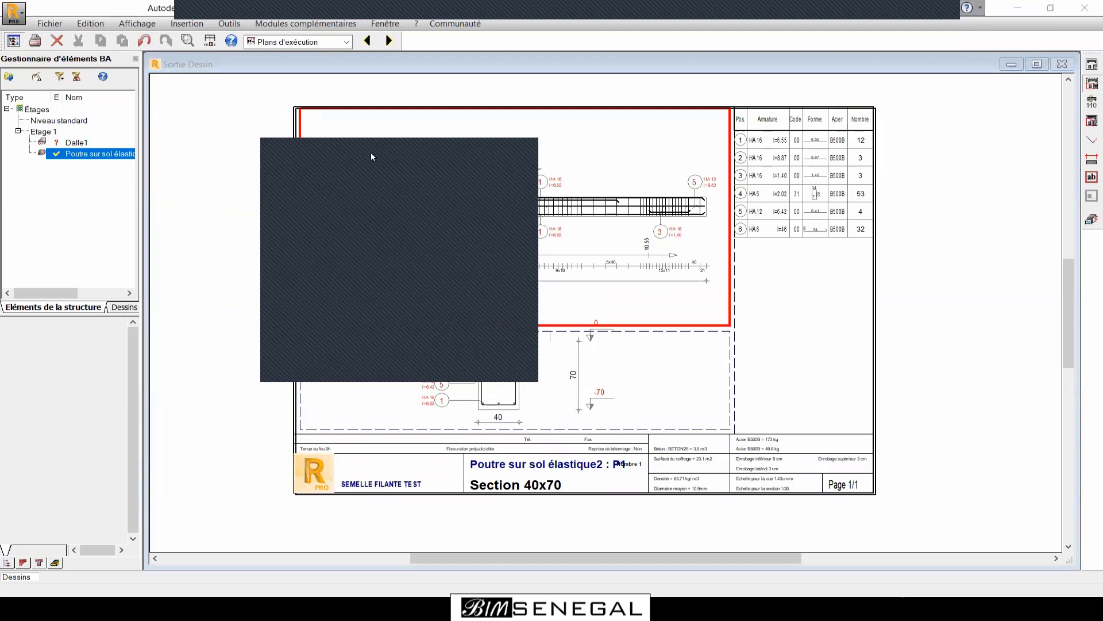
click(1087, 223)
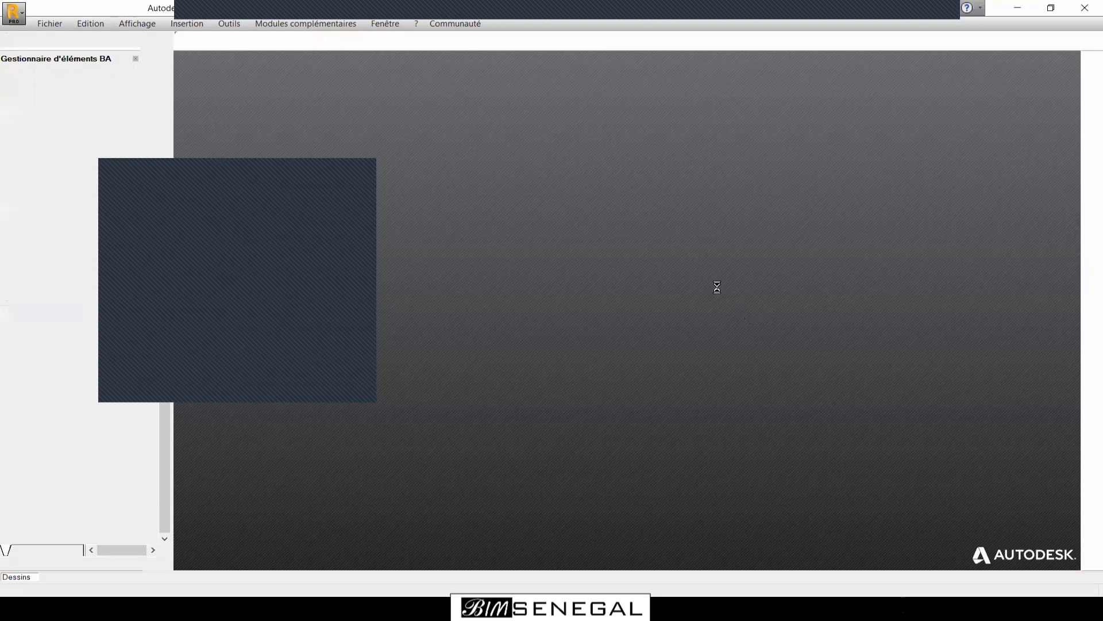